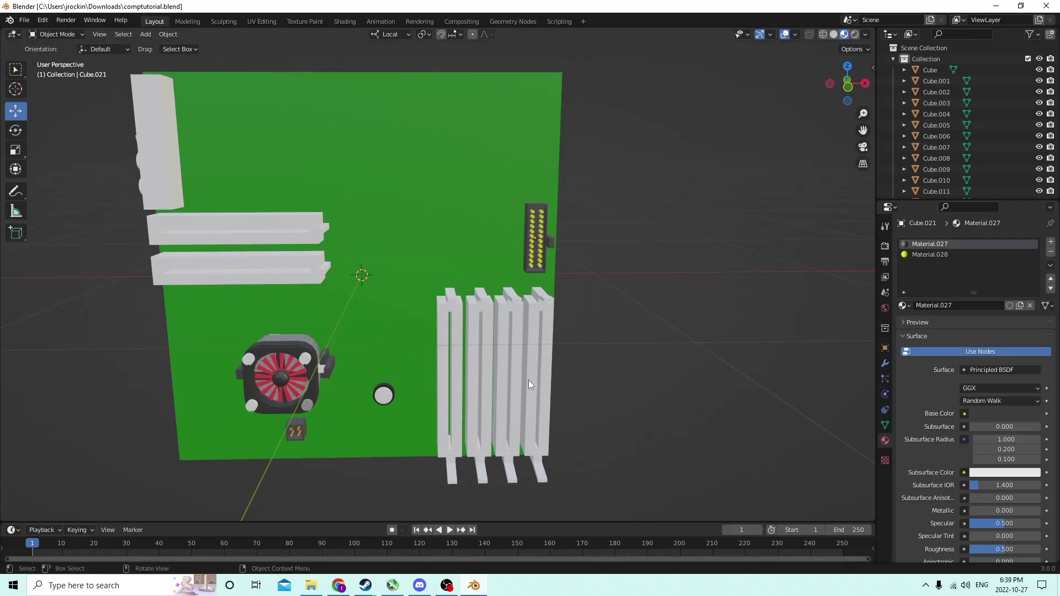
Delete the thin white bent cable lying beside the monitor on the side away from the tower.
scroll(704, 355, "down", 3)
middle_click_drag(684, 348, 496, 349)
scroll(545, 330, "down", 11)
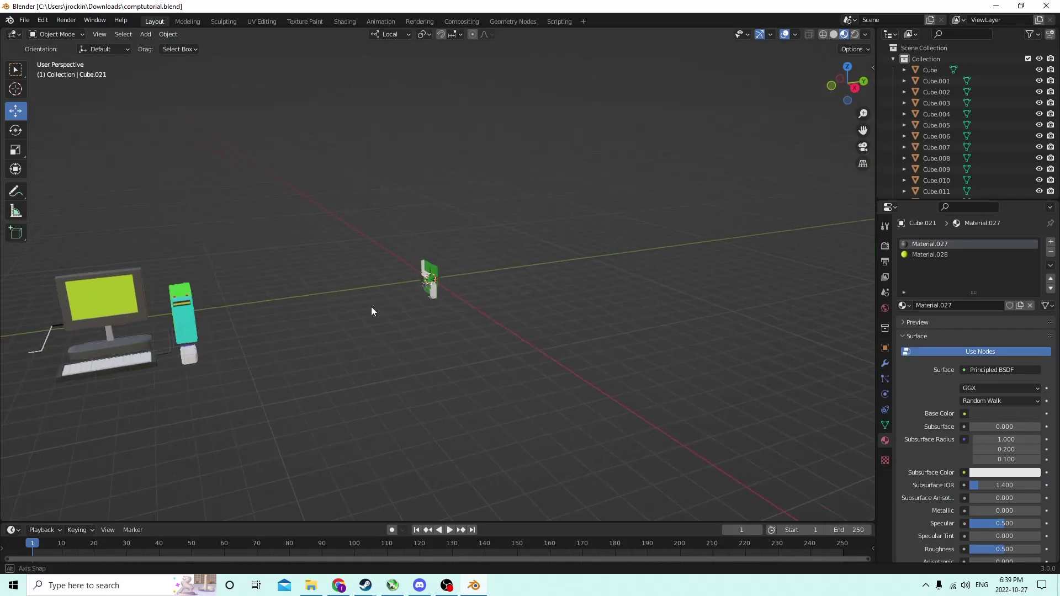
scroll(349, 315, "up", 3)
middle_click_drag(371, 306, 278, 296)
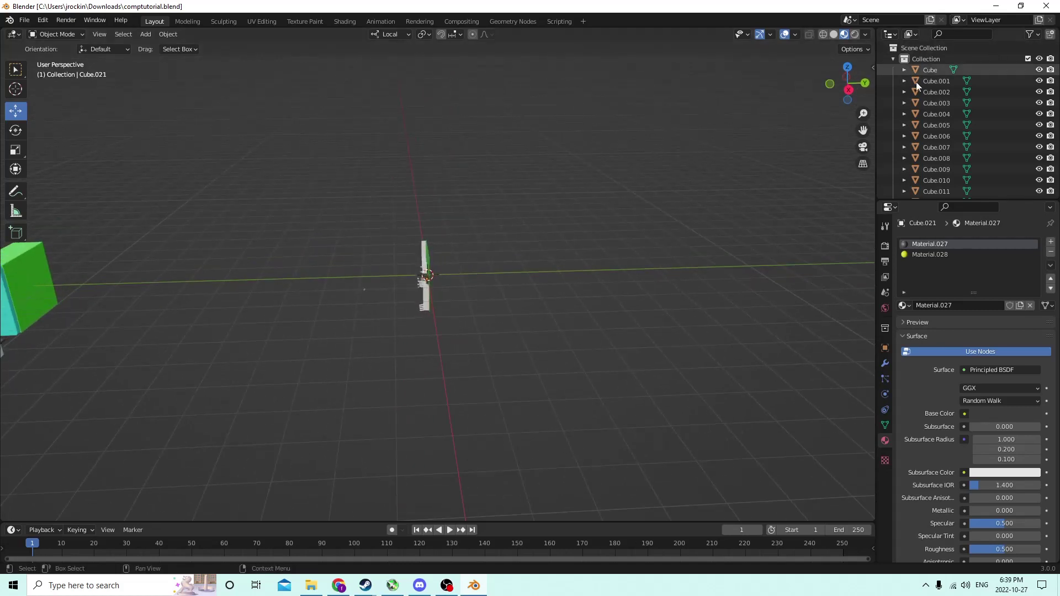
left_click_drag(865, 131, 1059, 100)
scroll(522, 212, "up", 3)
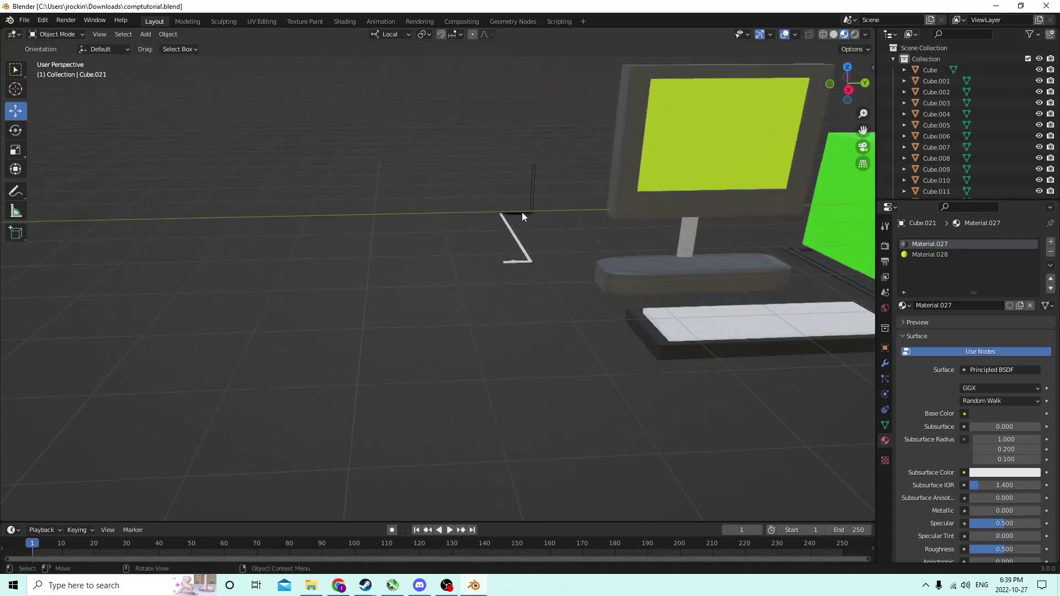
middle_click_drag(585, 246, 732, 259)
middle_click_drag(287, 172, 684, 188)
left_click(268, 189)
key("Delete")
Add a Bezier curve to the scene.
left_click_drag(863, 131, 688, 99)
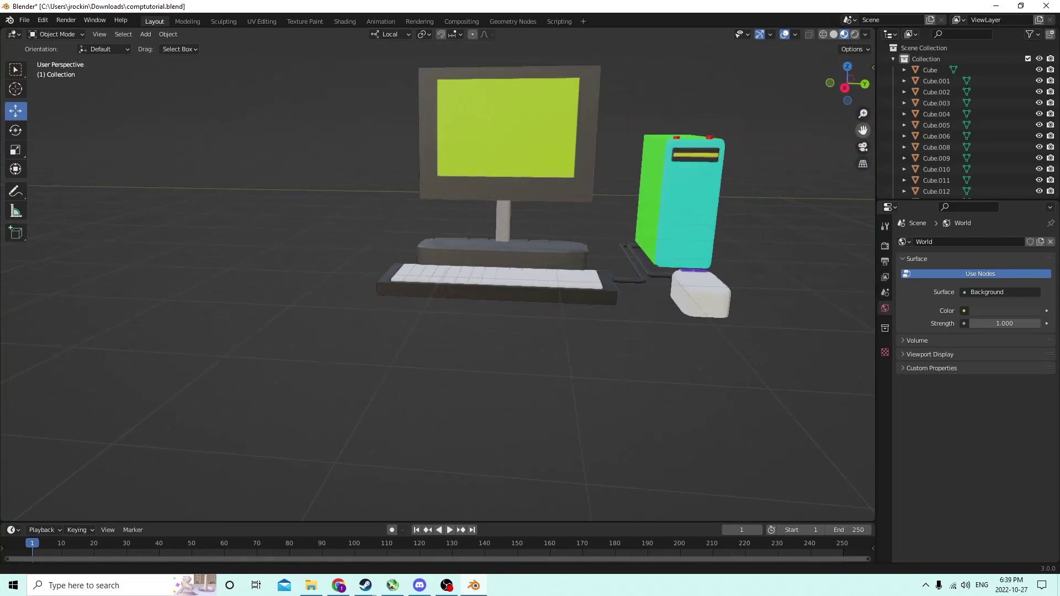
middle_click_drag(688, 105, 690, 158)
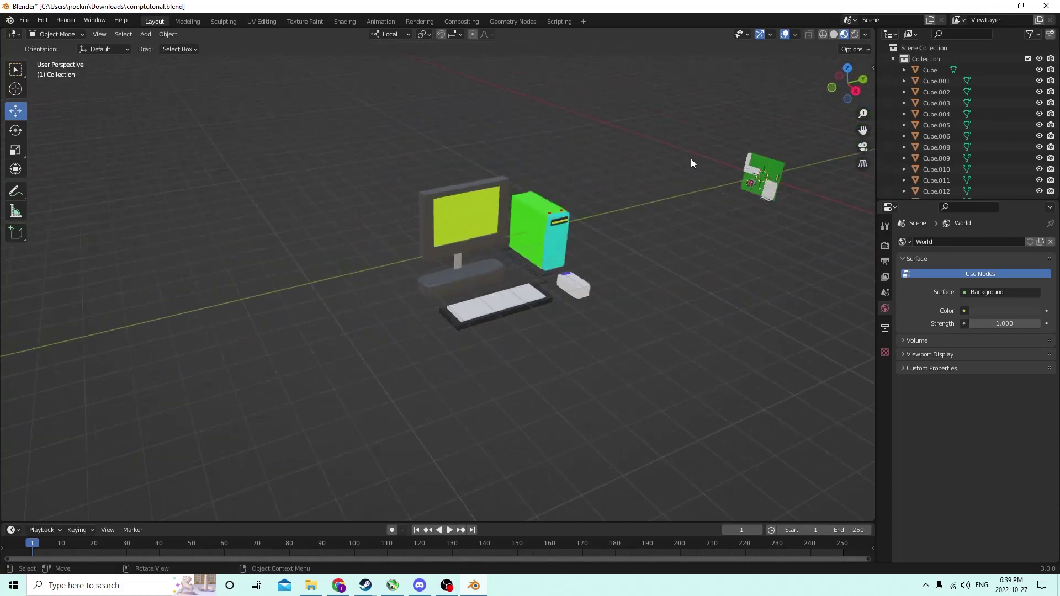
key("shift+a")
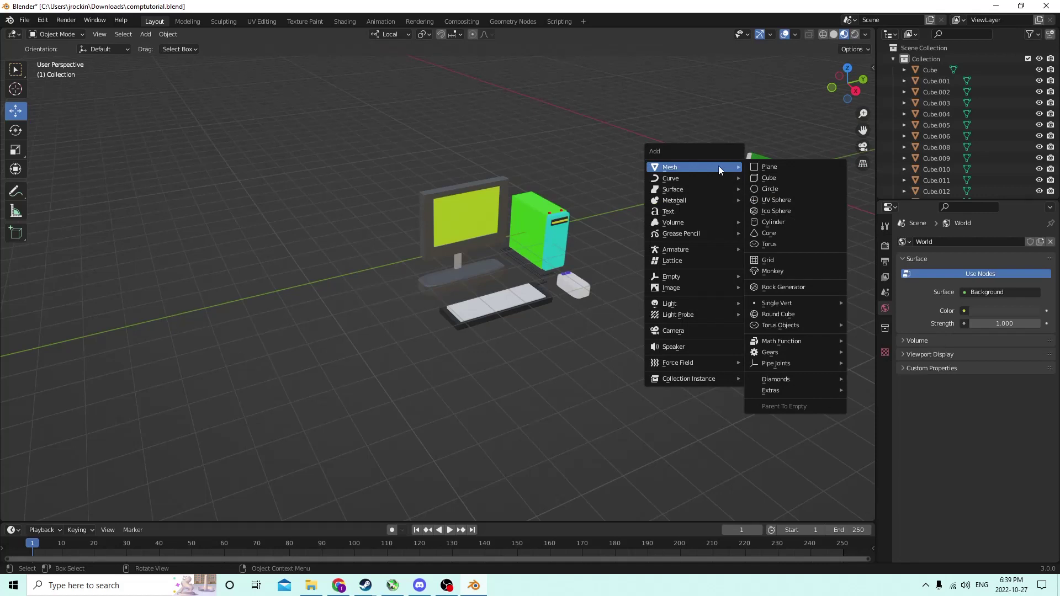
mouse_move(704, 177)
left_click(772, 177)
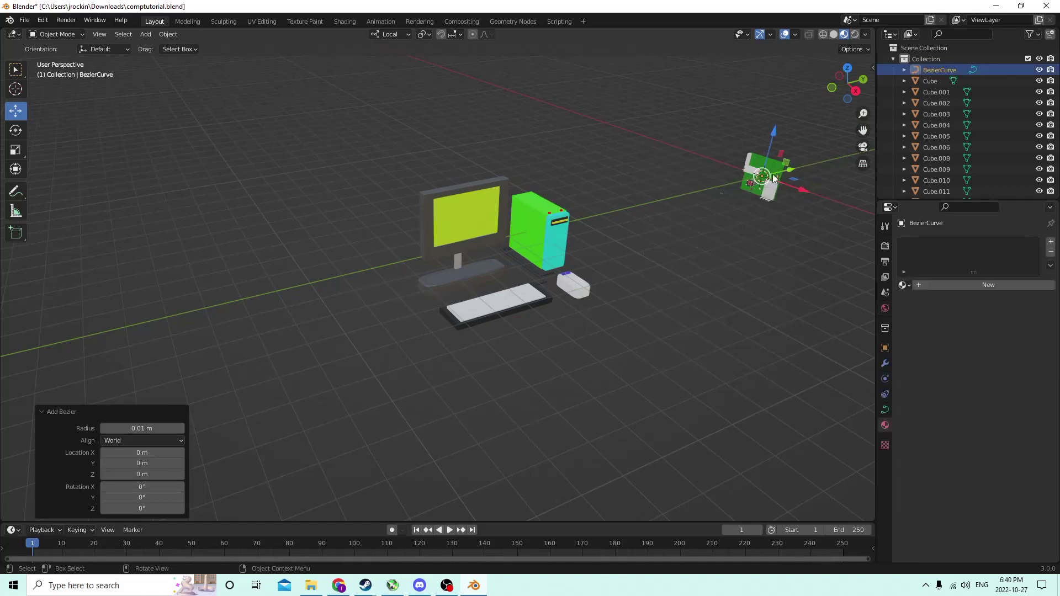
Move the Bezier curve about -0.131 m along local Y, lower it, and shift it about 0.038 m along X beside the keyboard.
middle_click_drag(774, 177, 757, 207)
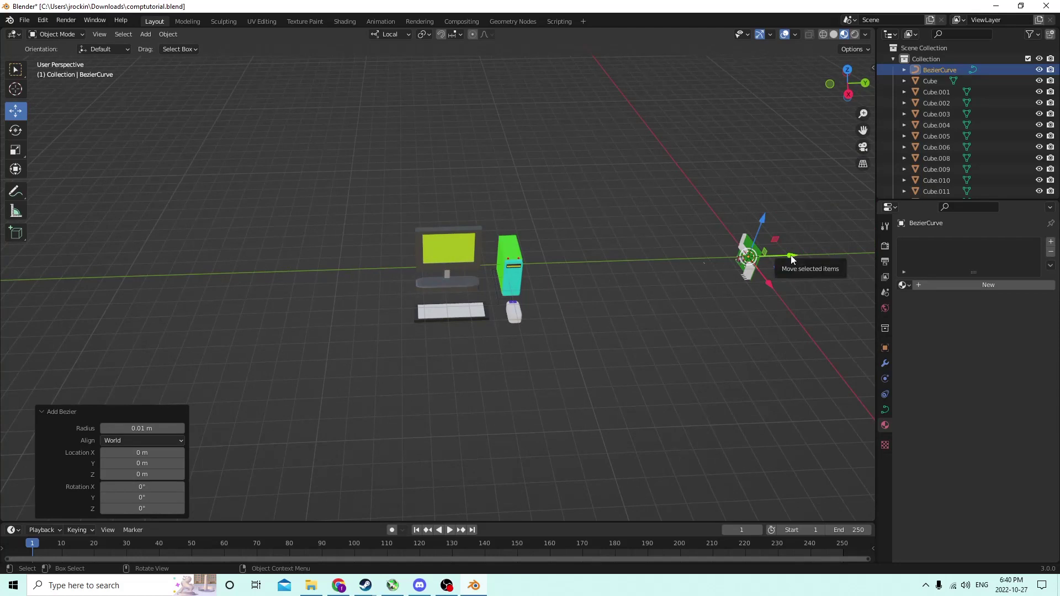
left_click_drag(793, 259, 761, 258)
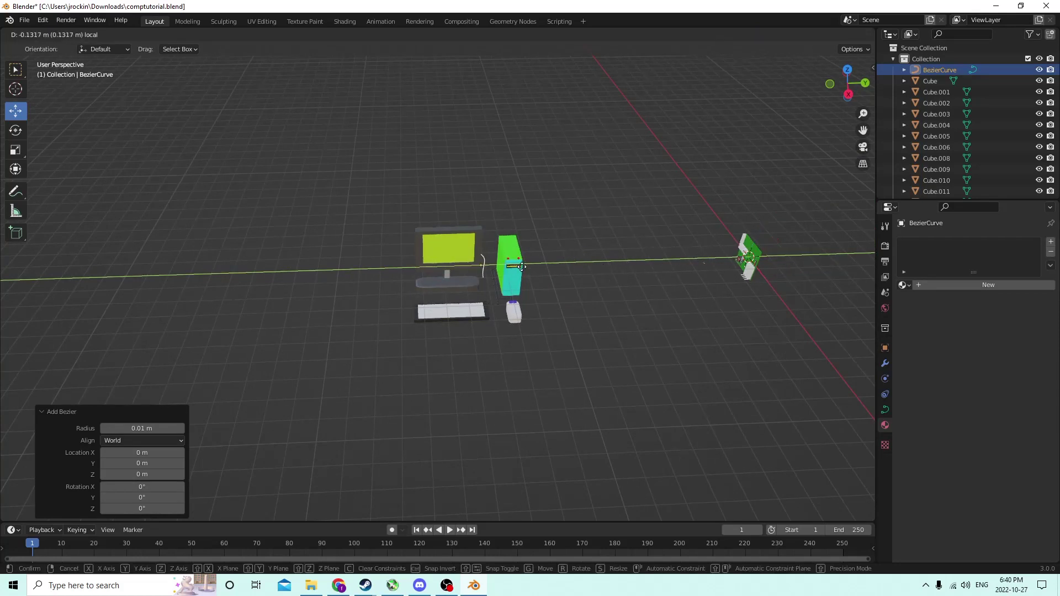
left_click_drag(522, 267, 522, 267)
middle_click_drag(522, 267, 600, 220)
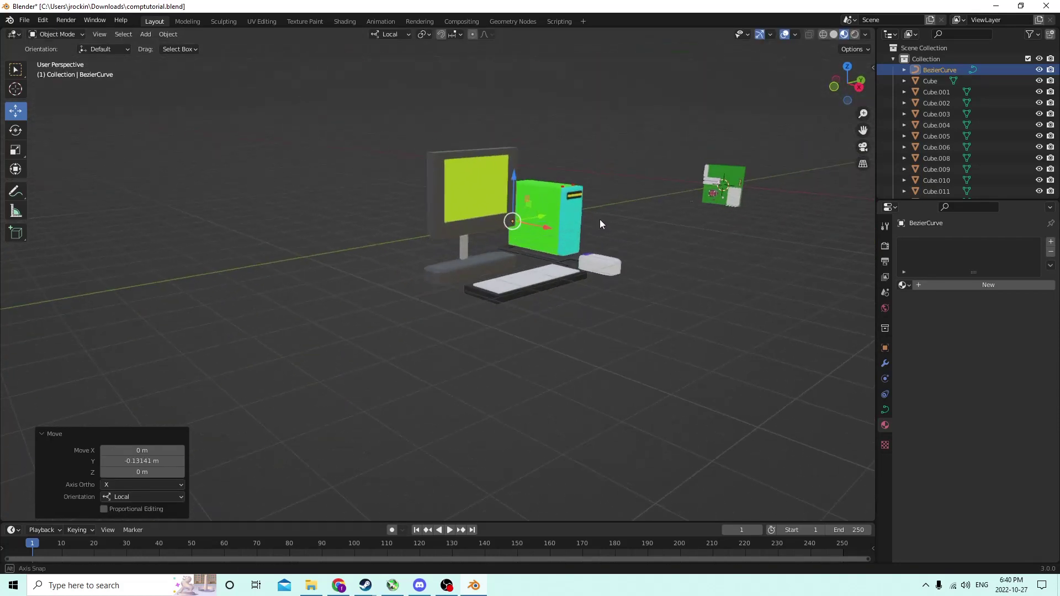
left_click_drag(511, 173, 513, 207)
middle_click_drag(514, 208, 536, 253)
left_click_drag(538, 254, 649, 287)
middle_click_drag(649, 286, 598, 248)
scroll(599, 218, "up", 2)
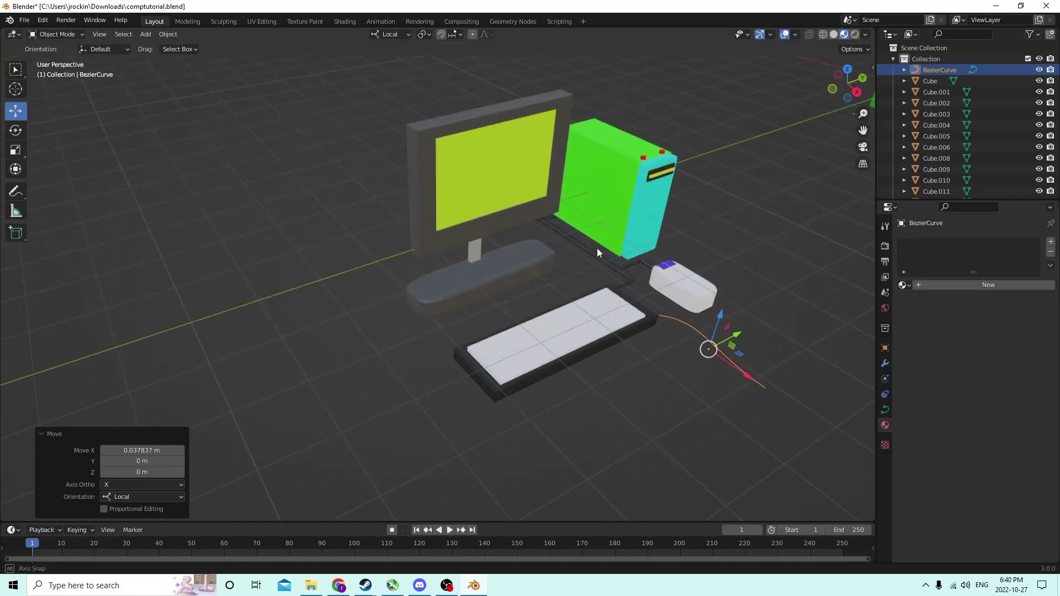
Stretch the Bezier curve along its local X axis by a factor of about 1.715 and again by about 1.269.
left_click(16, 149)
middle_click_drag(359, 203, 424, 184)
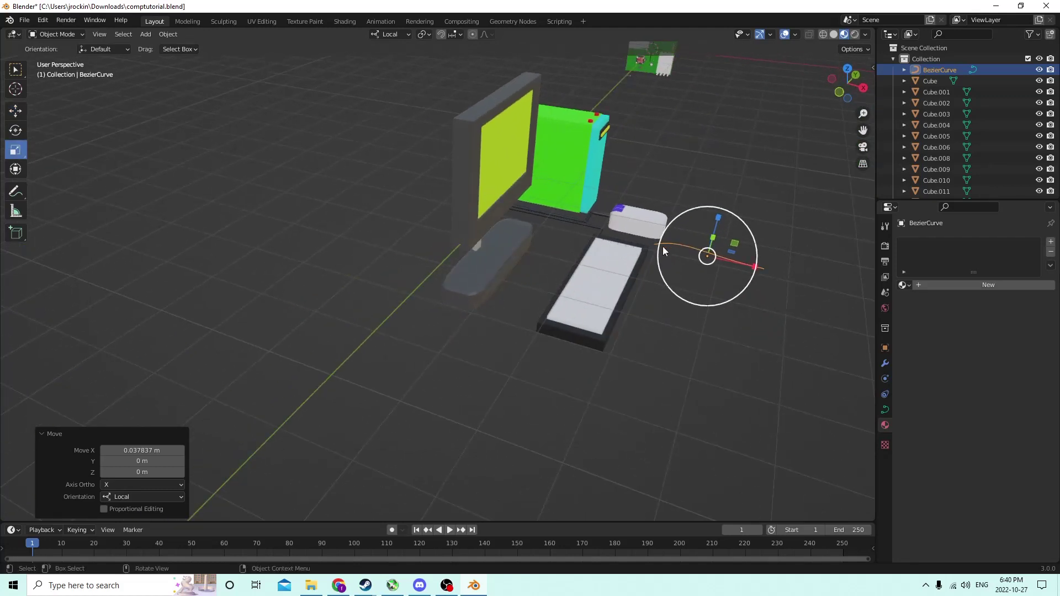
middle_click_drag(663, 246, 400, 384)
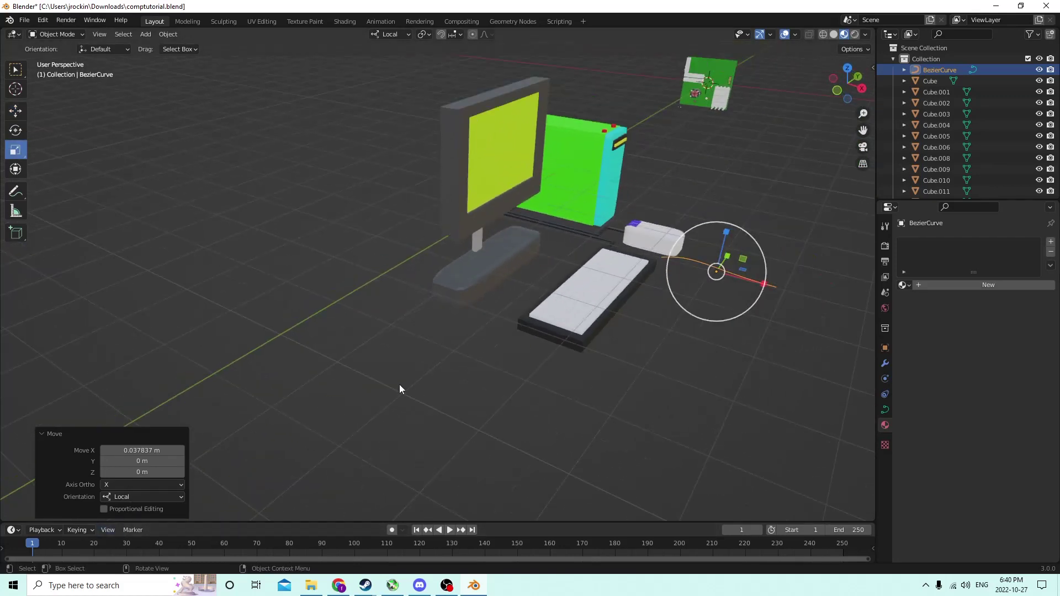
key("shift+a")
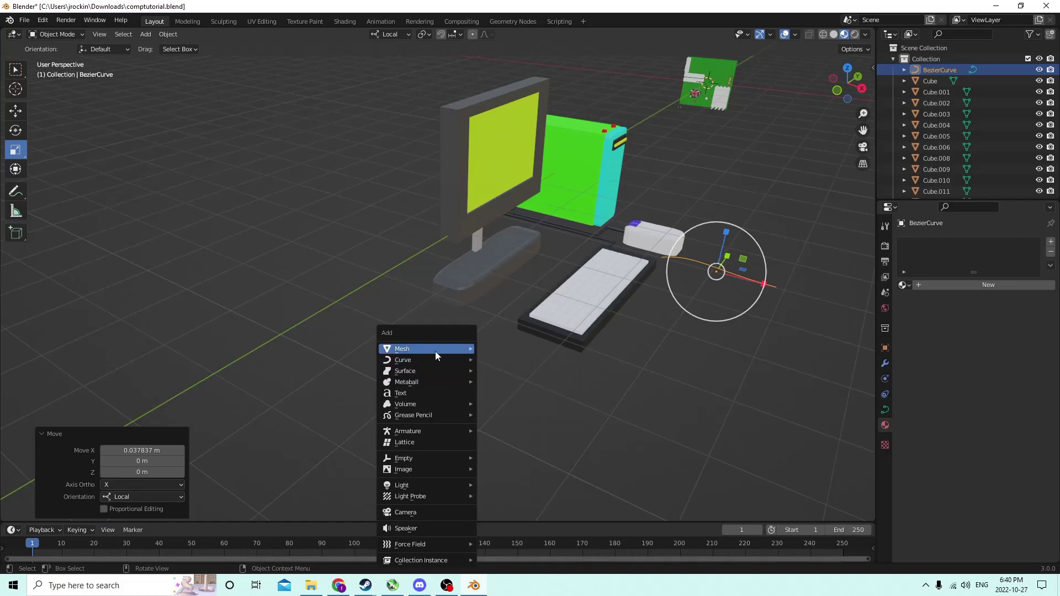
mouse_move(432, 359)
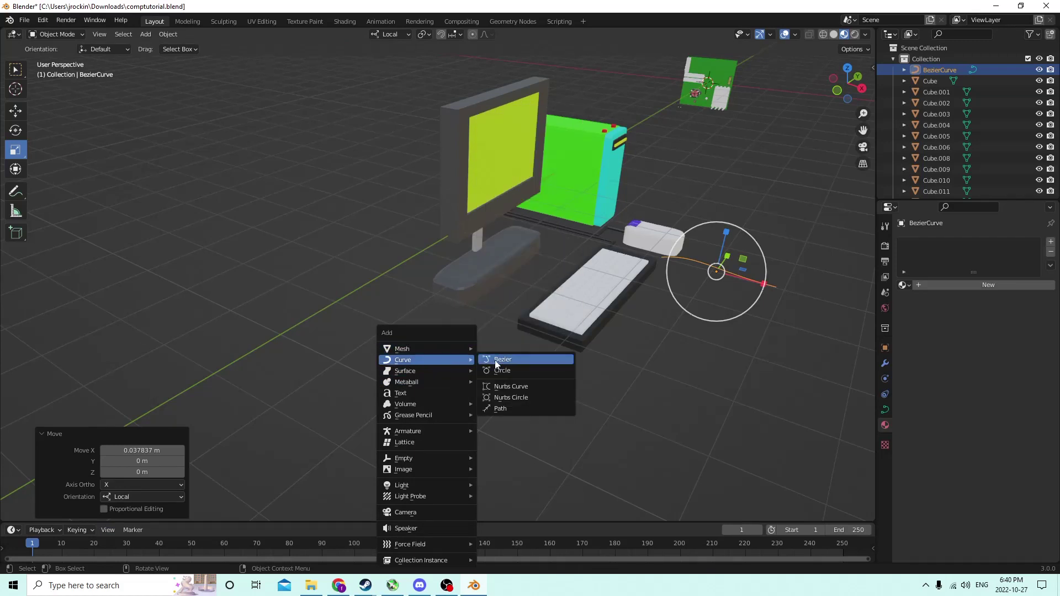
middle_click_drag(720, 294, 707, 277)
left_click_drag(711, 277, 747, 287)
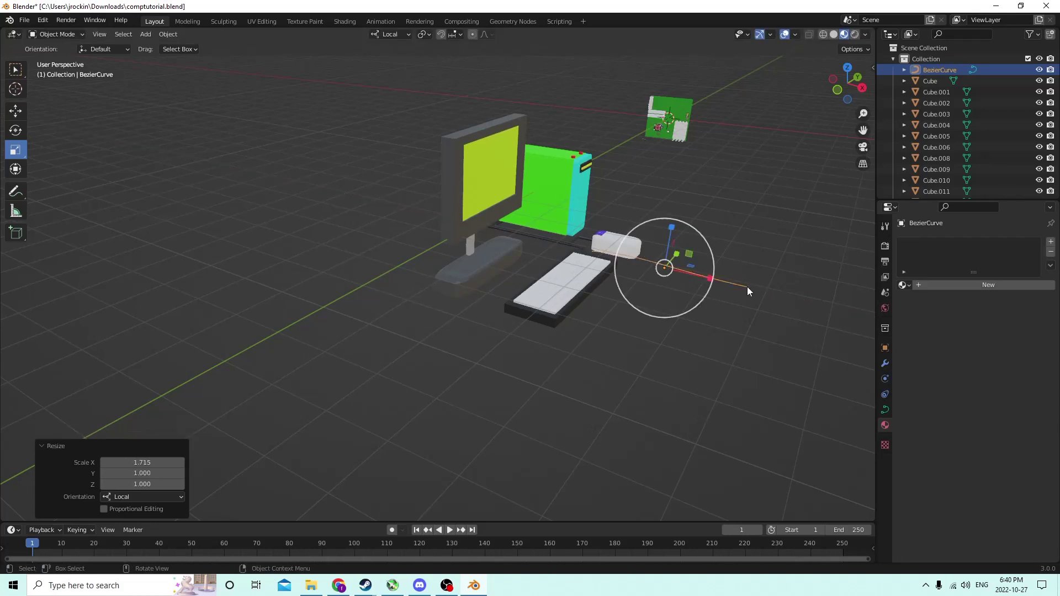
middle_click_drag(747, 287, 647, 276)
middle_click_drag(622, 315, 660, 334)
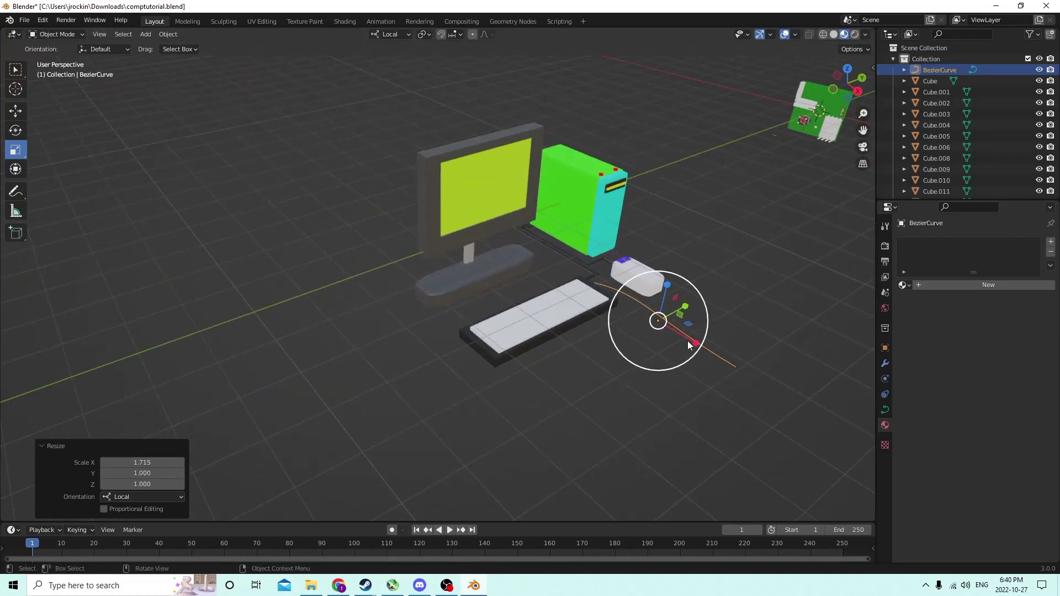
left_click_drag(693, 341, 703, 345)
left_click(703, 345)
middle_click_drag(668, 336, 759, 347)
Give the curve round thickness by setting its geometry bevel depth to 0.001 m.
left_click(885, 410)
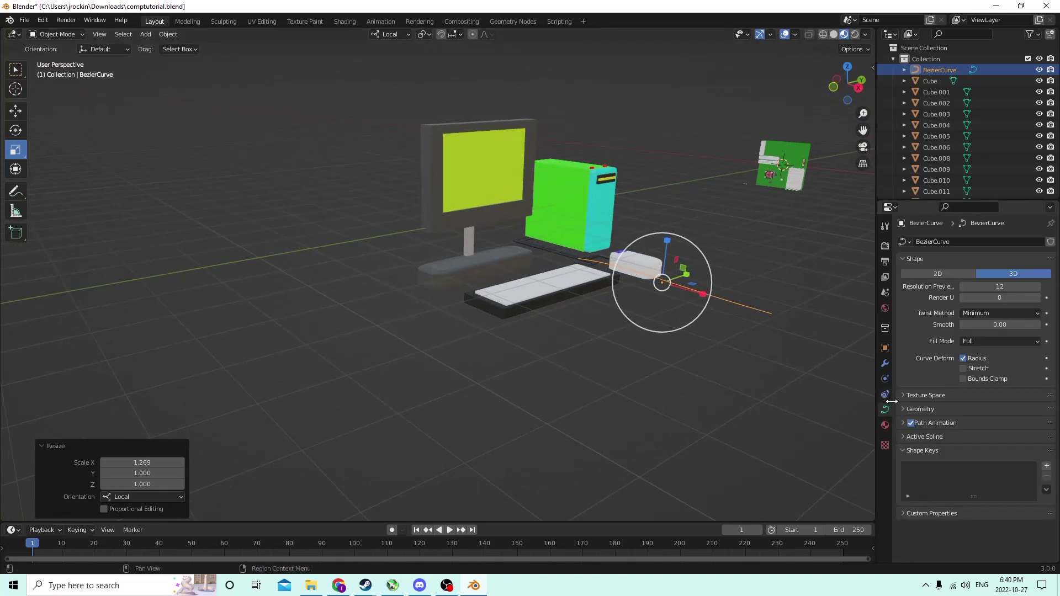
left_click(932, 409)
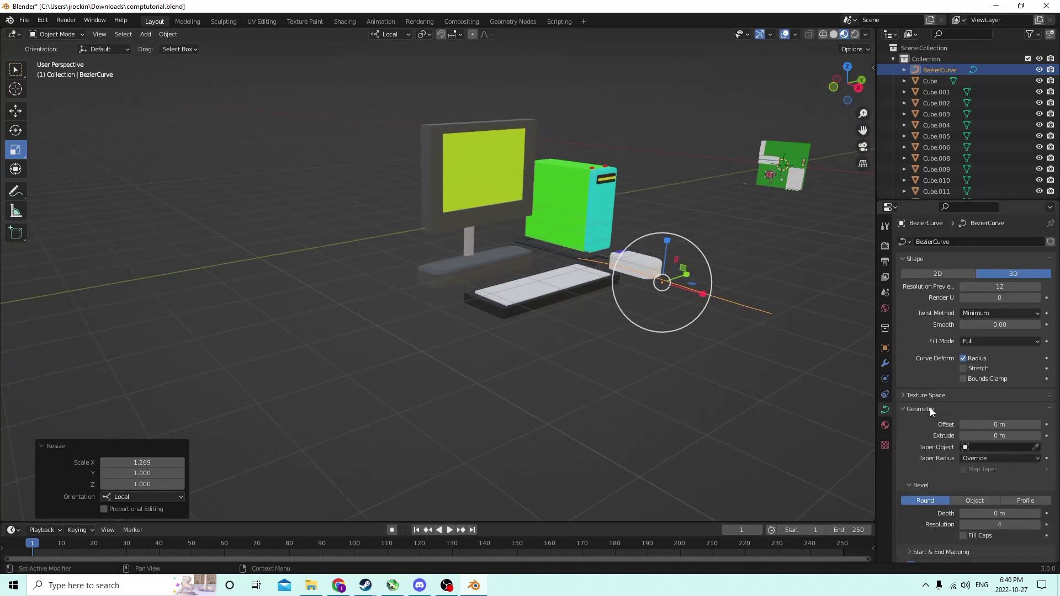
scroll(946, 425, "down", 3)
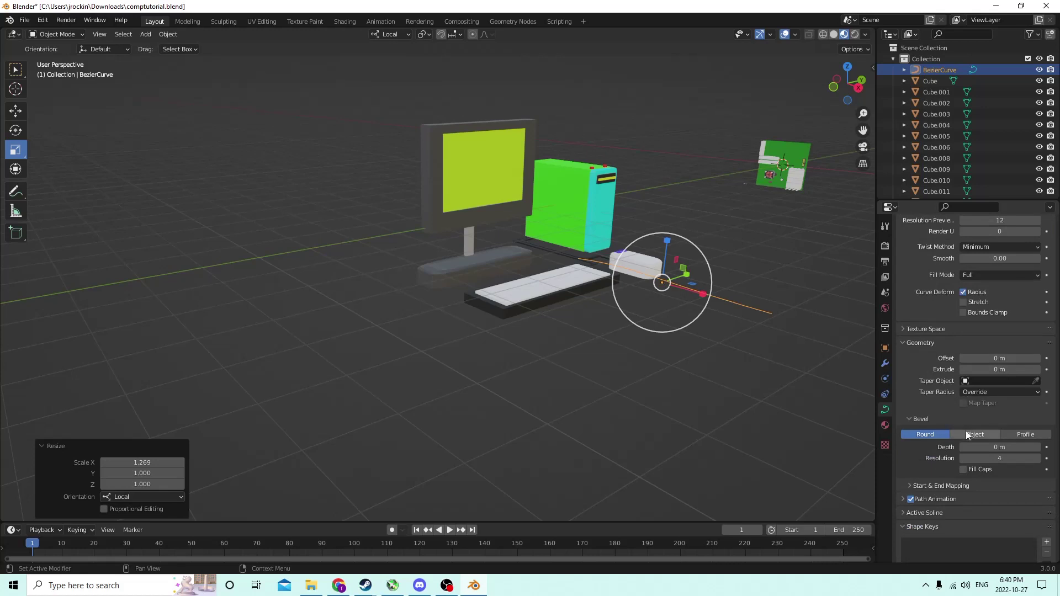
left_click(1039, 451)
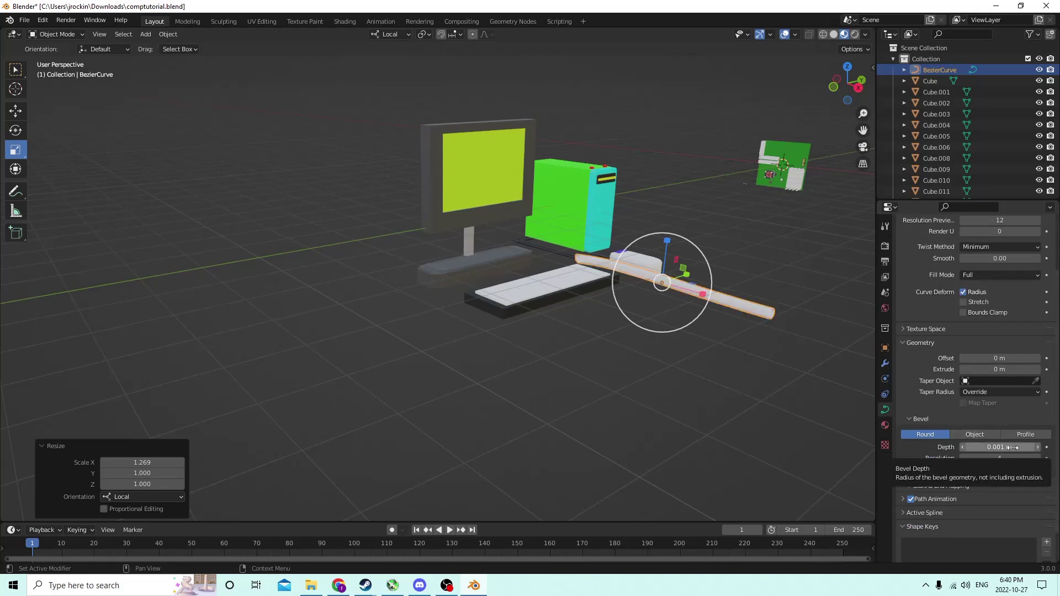
Thin and lengthen the cable by alternating uniform scaling of about 0.641 and 0.749 with local X stretches of 1.5 and 1.41.
middle_click_drag(681, 290, 740, 331)
key("s")
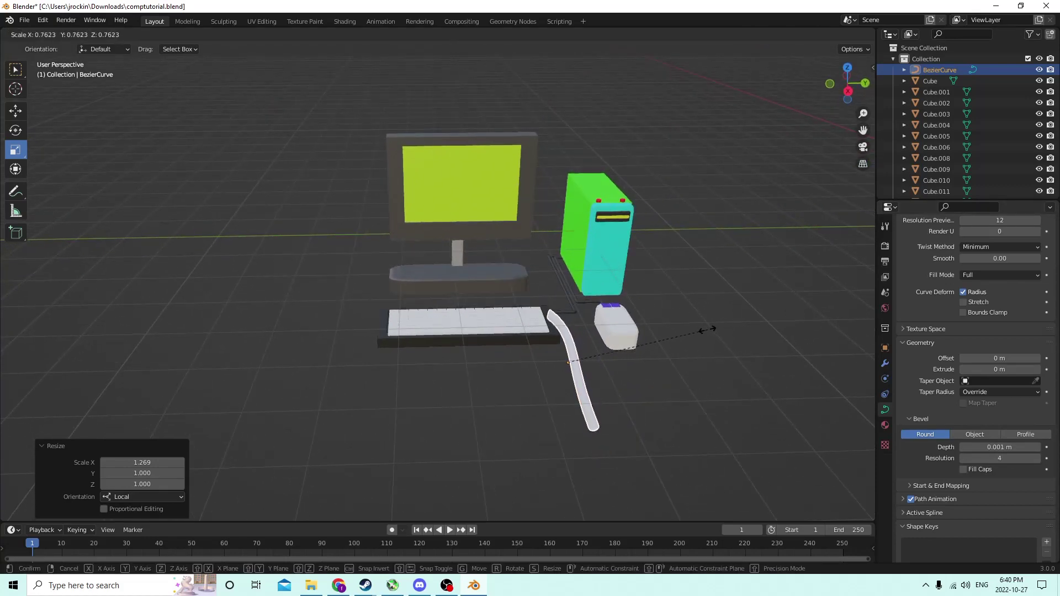
left_click(686, 328)
mouse_move(706, 339)
middle_mouse_down()
mouse_move(734, 328)
mouse_move(716, 326)
middle_mouse_up()
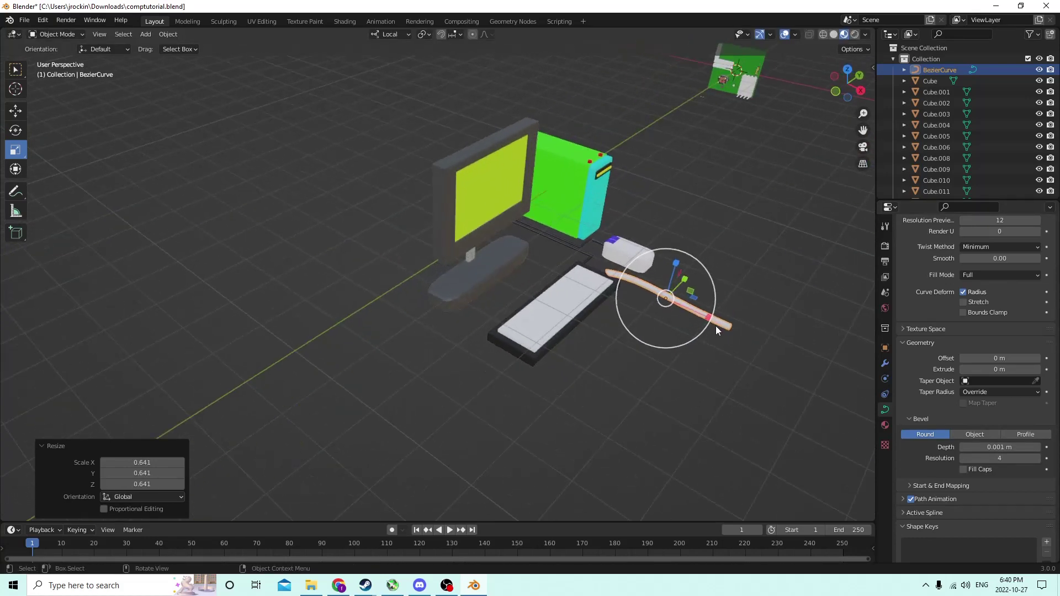
left_click_drag(708, 317, 729, 322)
middle_click_drag(729, 322, 778, 286)
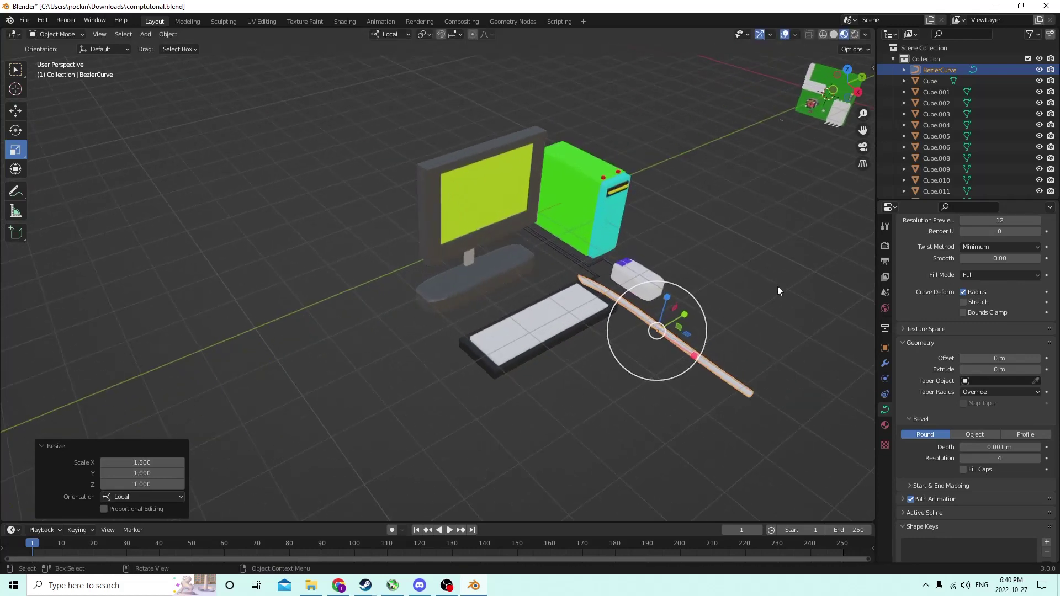
key("s")
left_click(757, 284)
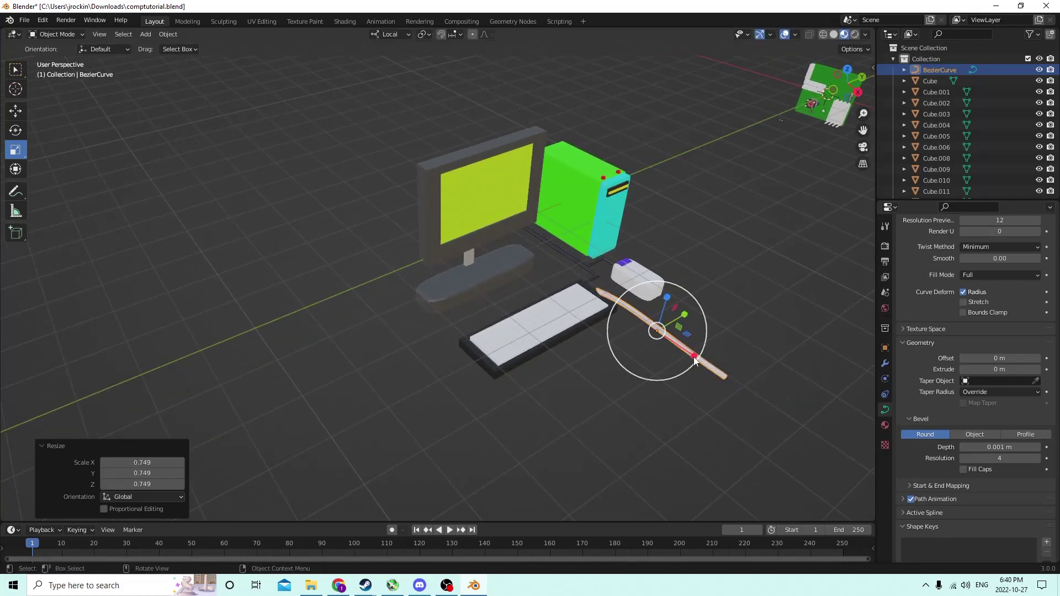
left_click_drag(695, 360, 704, 359)
middle_click_drag(703, 358, 608, 310)
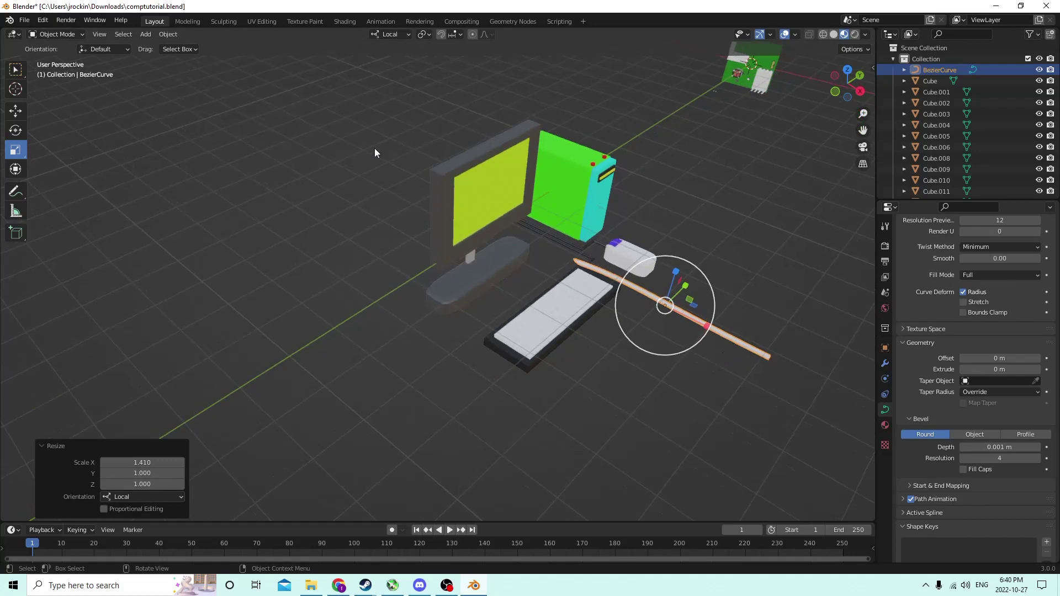
left_click(13, 112)
middle_click_drag(562, 219, 647, 280)
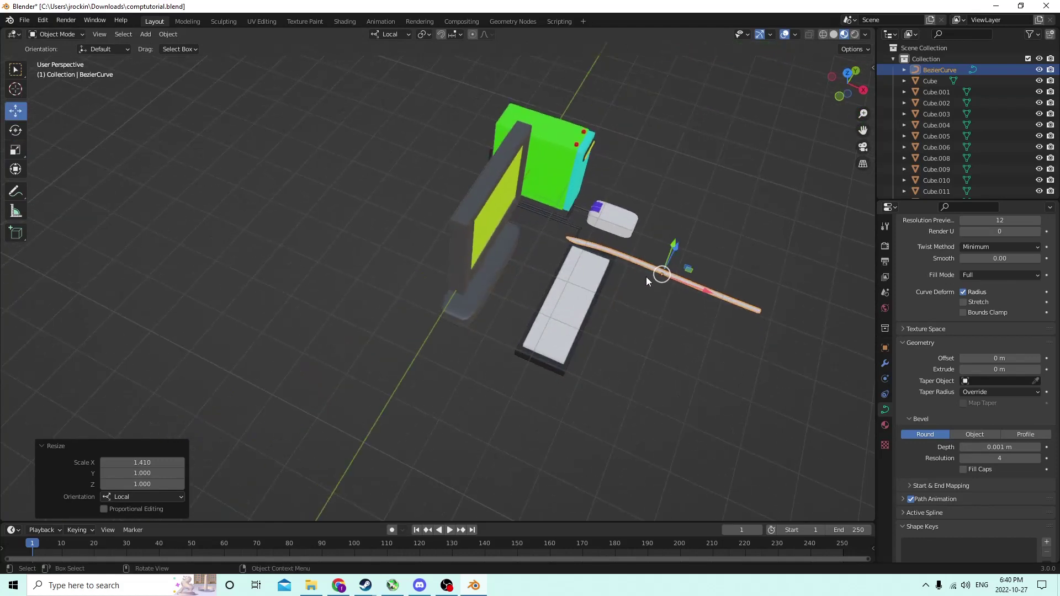
left_click_drag(705, 295, 559, 223)
middle_click_drag(558, 224, 453, 171)
left_click(43, 20)
left_click(52, 32)
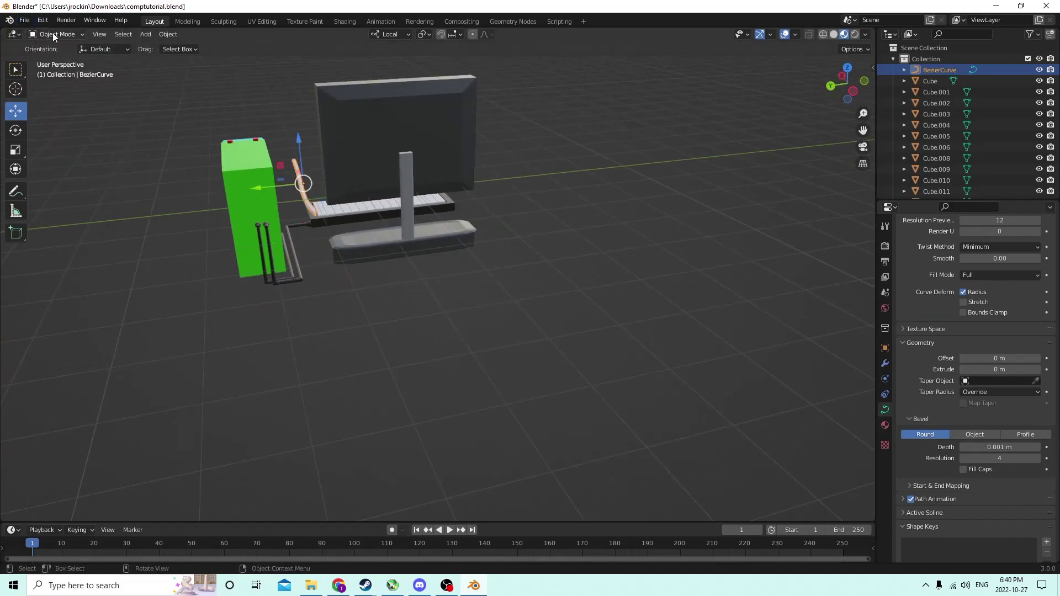
Move the cable curve about -0.039 m along its local X axis so it extends behind the keyboard between tower and monitor.
middle_click_drag(232, 127, 360, 138)
middle_click_drag(247, 152, 323, 178)
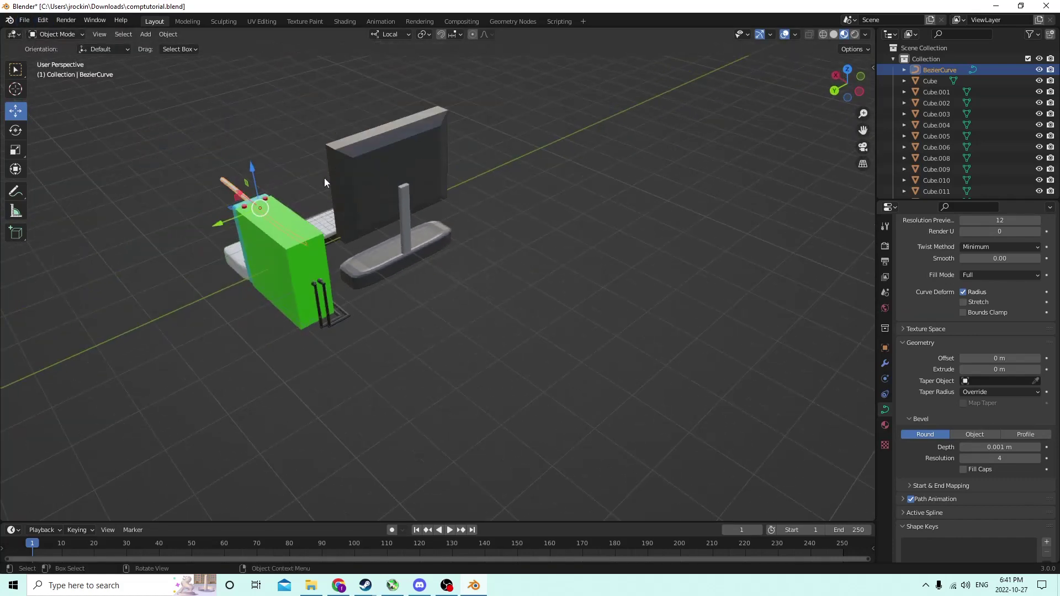
left_click_drag(238, 190, 303, 244)
middle_click_drag(303, 243, 244, 235)
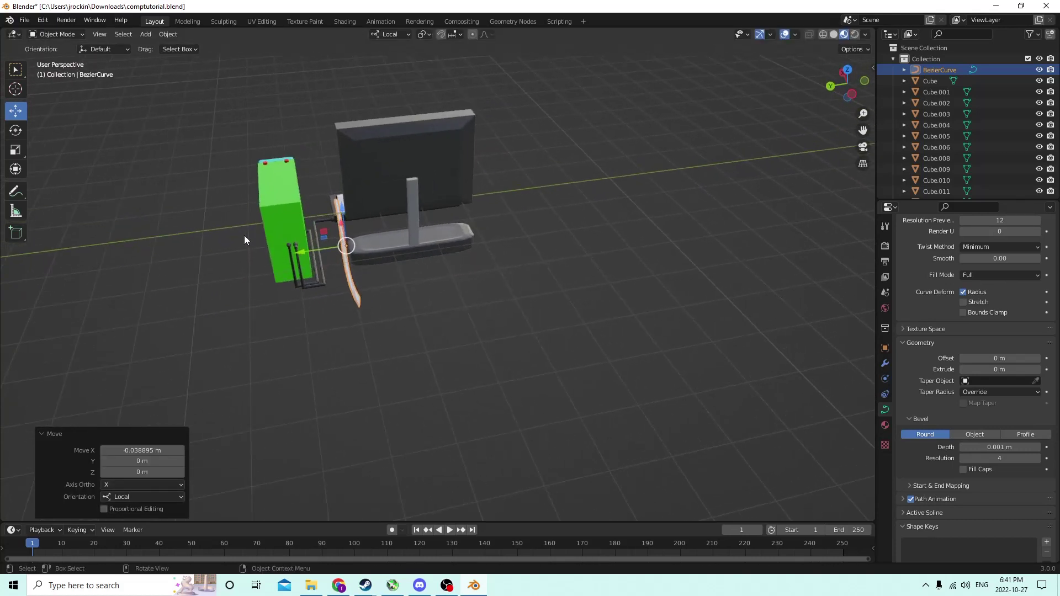
Enter Edit Mode on the cable curve and pull the outer handle of its rear end along local Y toward the tower's side.
scroll(360, 299, "up", 1)
middle_click_drag(360, 299, 337, 298)
key("Tab")
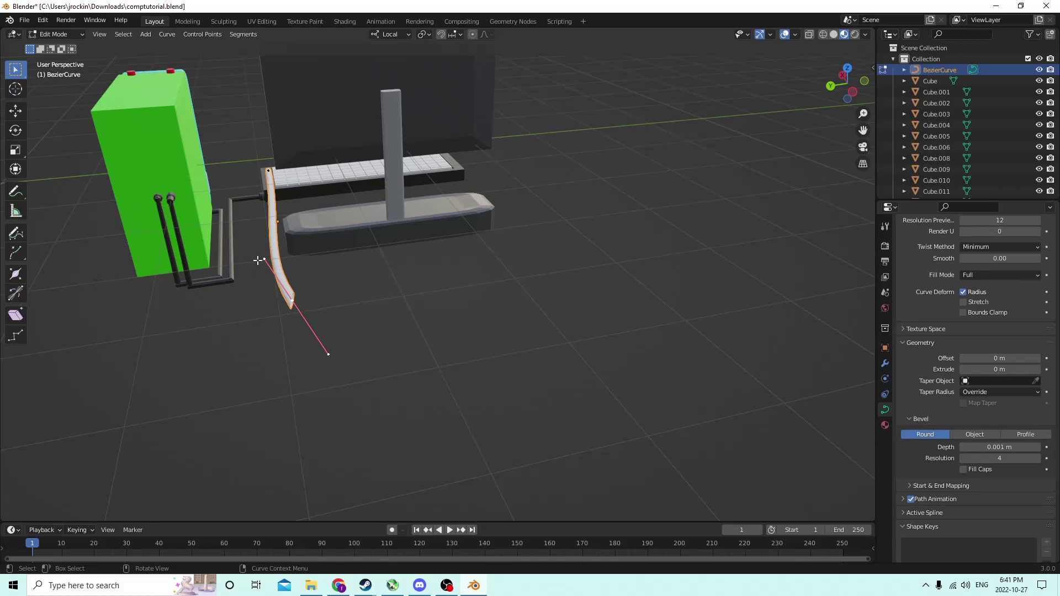
middle_click_drag(256, 256, 254, 252)
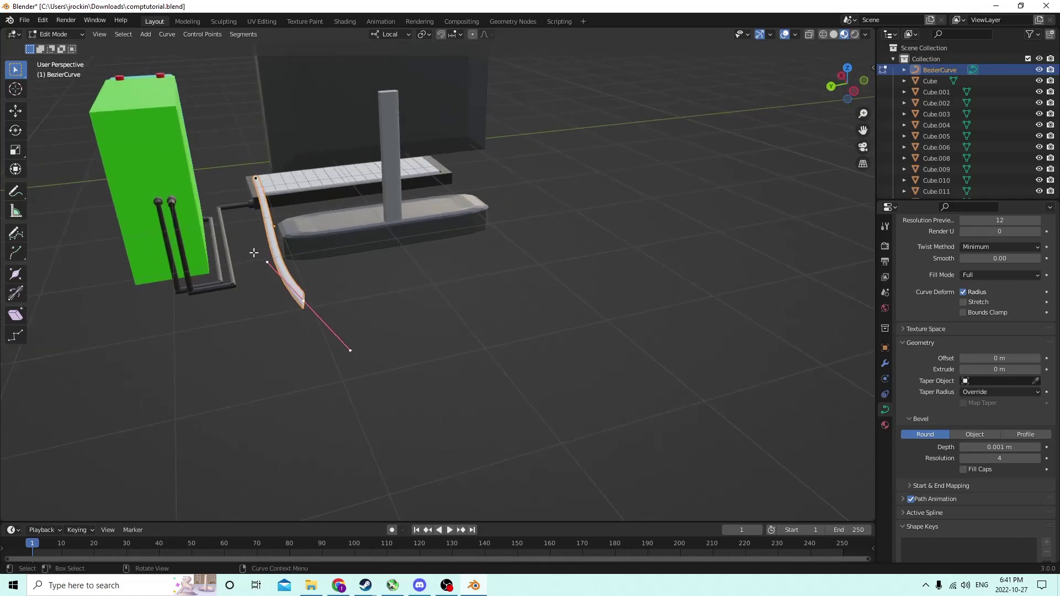
left_click(18, 112)
middle_click_drag(301, 302, 281, 276)
left_click_drag(246, 271, 197, 268)
middle_click_drag(249, 276, 382, 372)
left_click(394, 371)
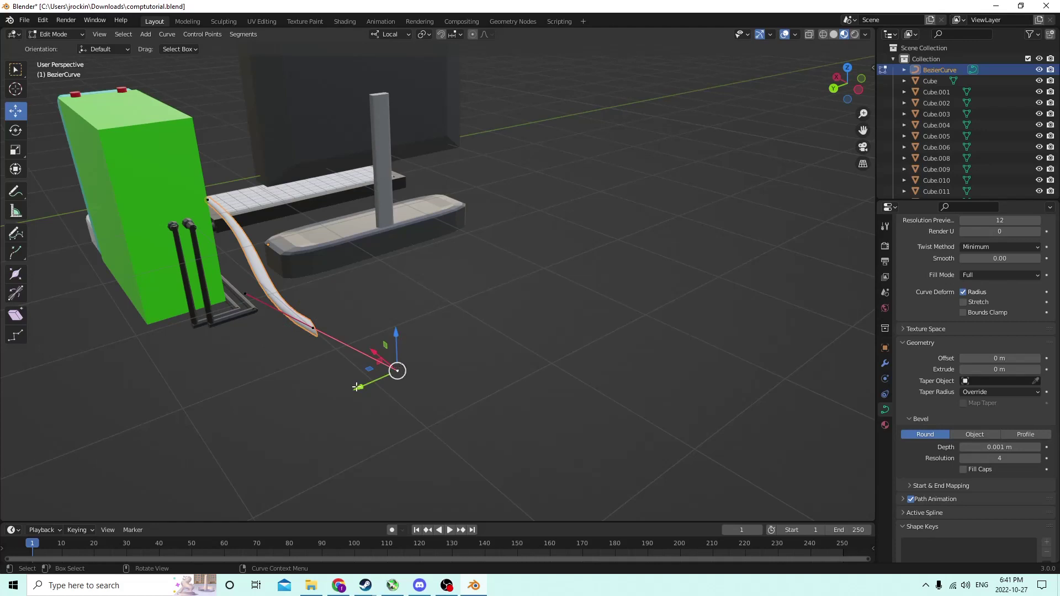
left_click_drag(357, 387, 229, 389)
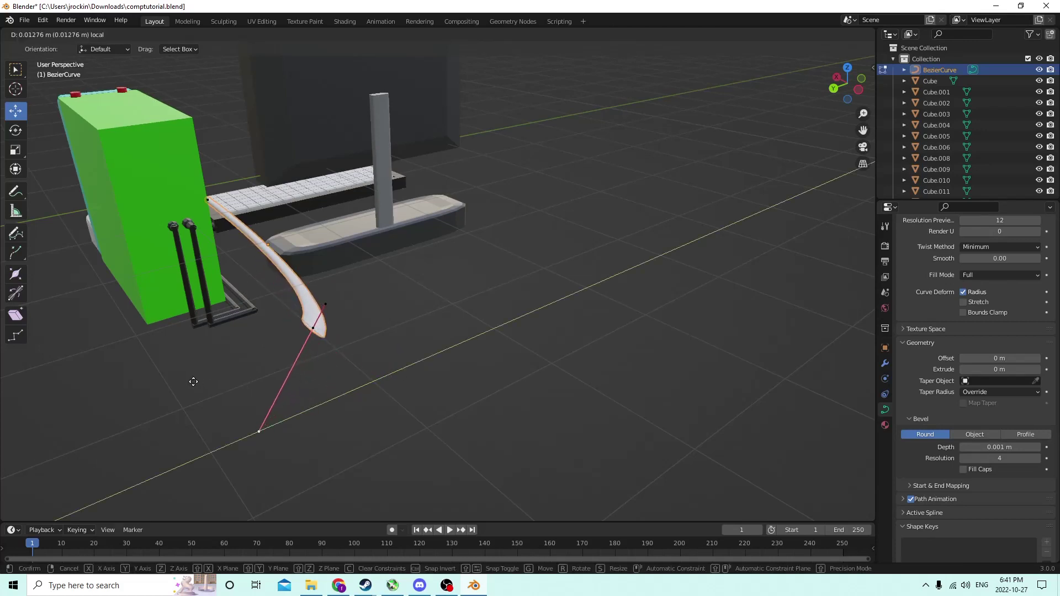
left_click_drag(137, 343, 119, 345)
Move the cable's rear end point about 0.0041 m along local Y toward the tower's back side.
middle_click_drag(219, 334, 245, 313)
left_click(286, 354)
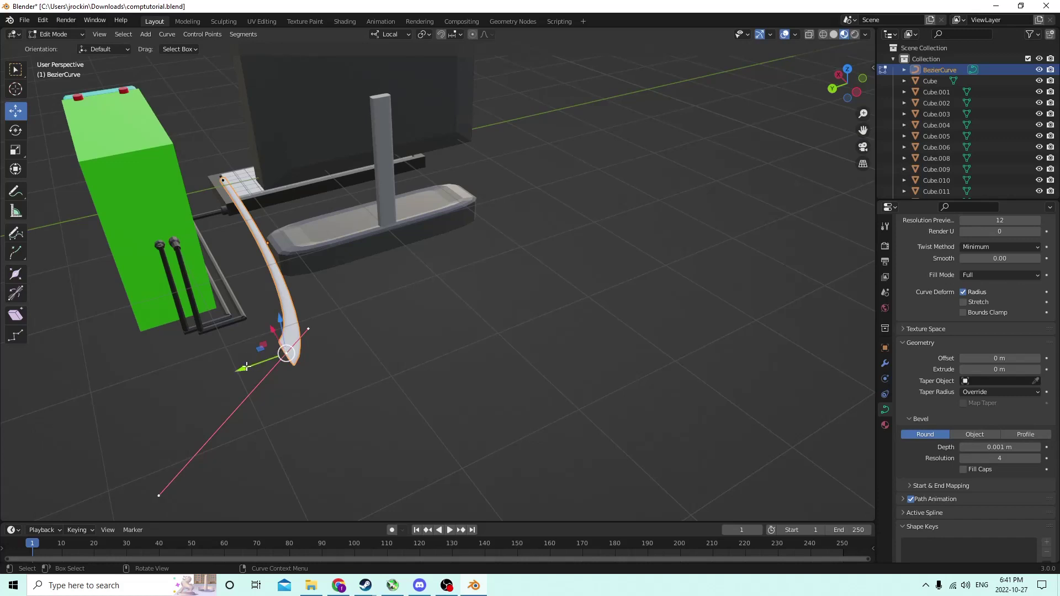
left_click_drag(247, 367, 193, 347)
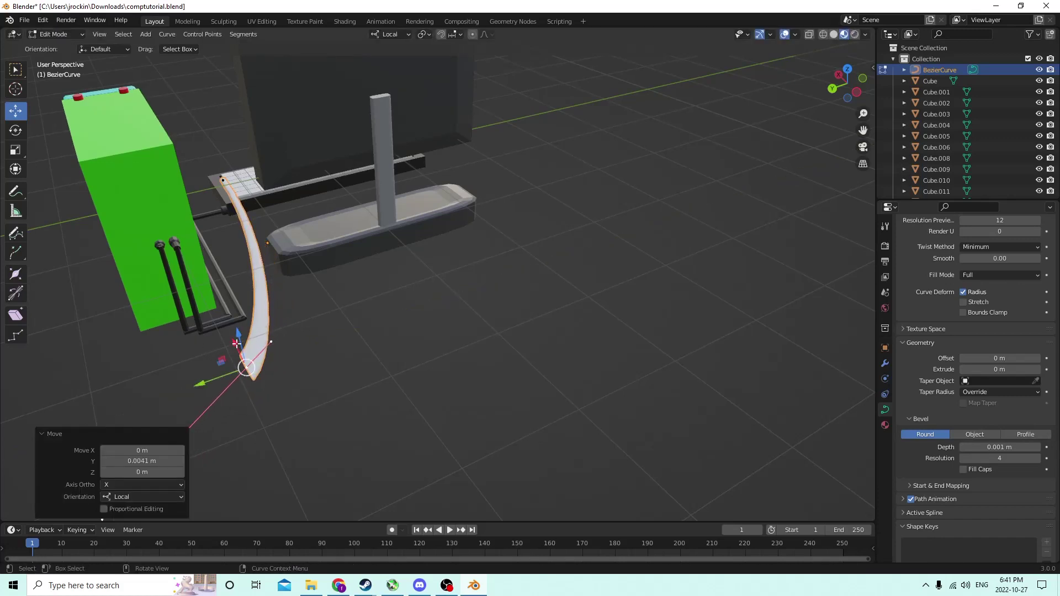
Shift the inner handle of the cable's rear end about -0.0027 m along local X and -0.0063 m along local Y.
left_click_drag(302, 346, 291, 341)
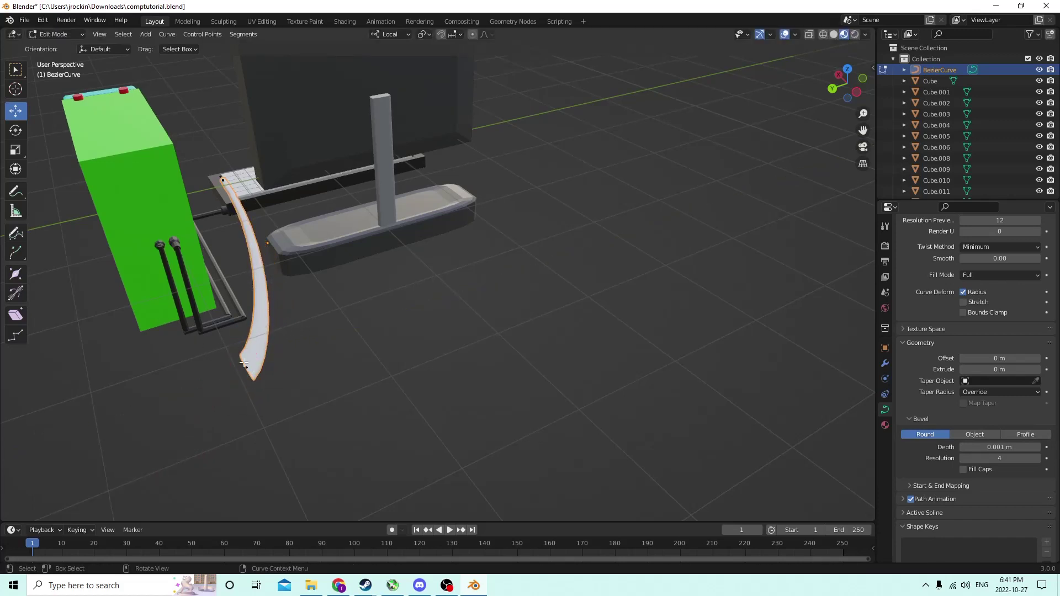
left_click(243, 362)
left_click(270, 341)
key("g")
key("x")
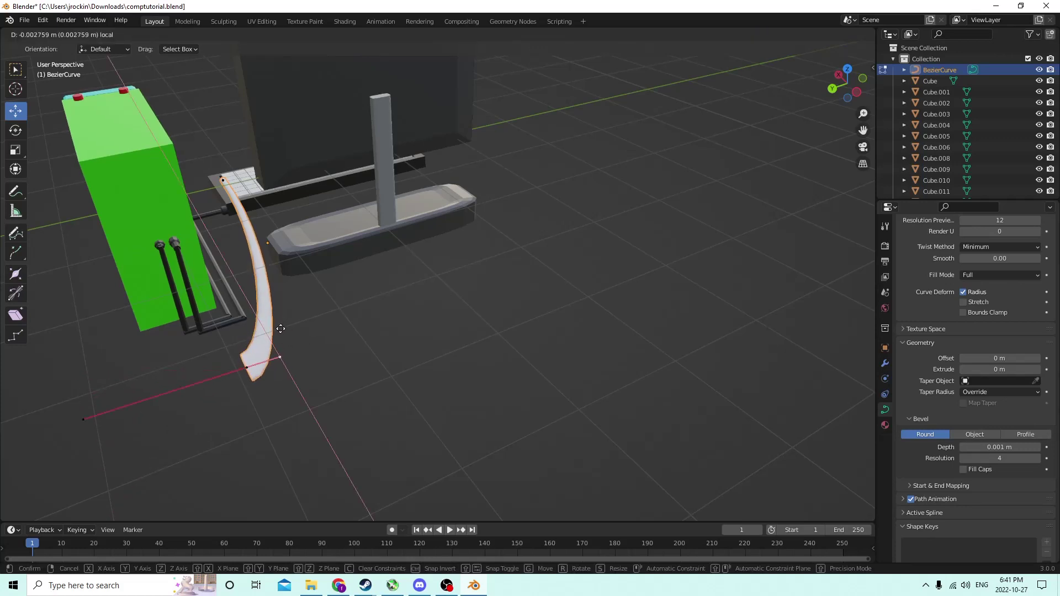
left_click(291, 348)
key("g")
key("x")
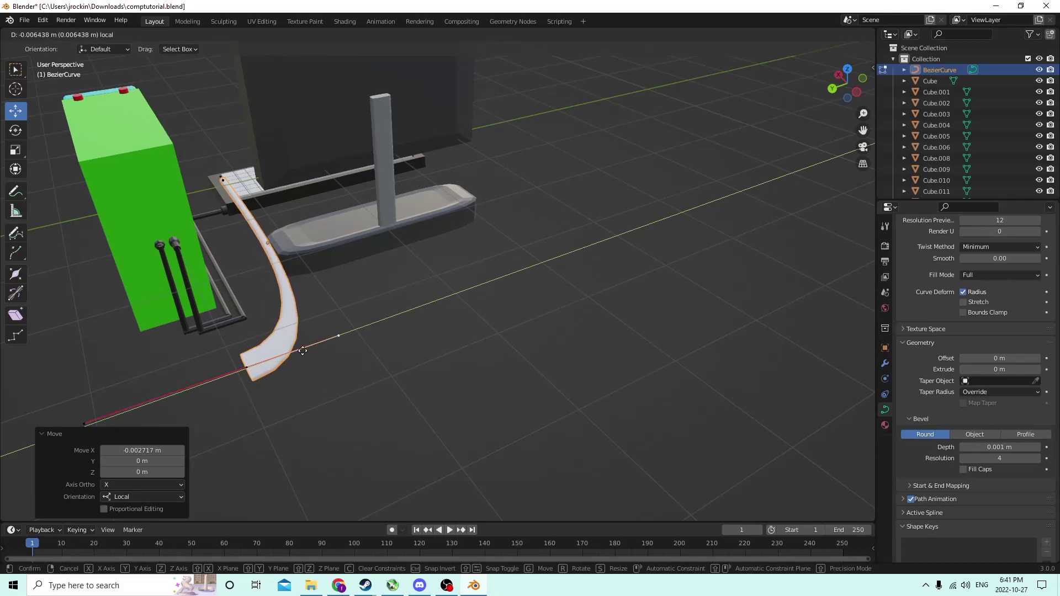
left_click(300, 349)
middle_click_drag(301, 348, 282, 276)
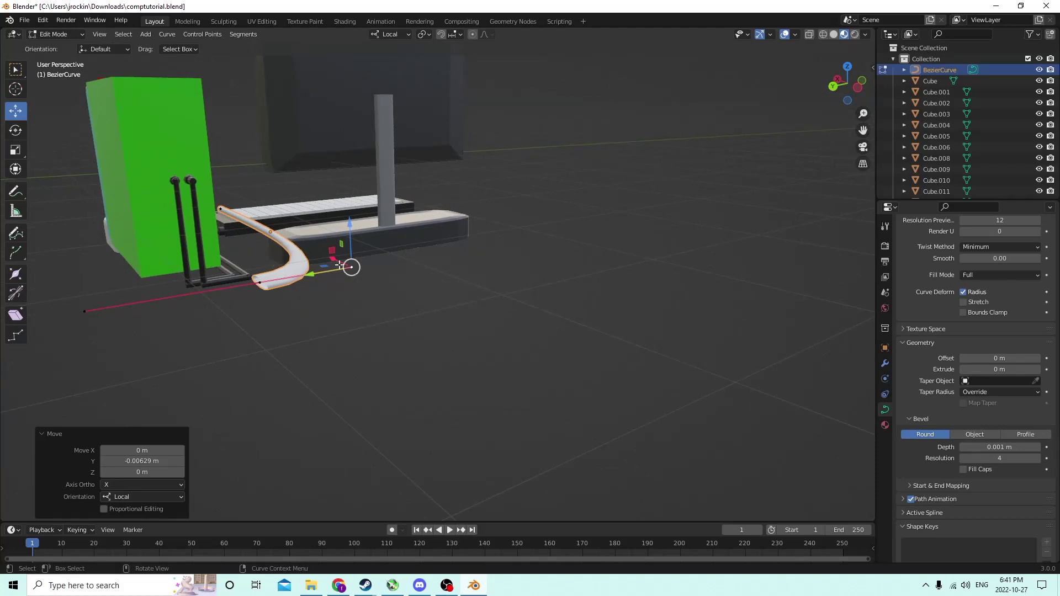
left_click_drag(352, 234, 350, 213)
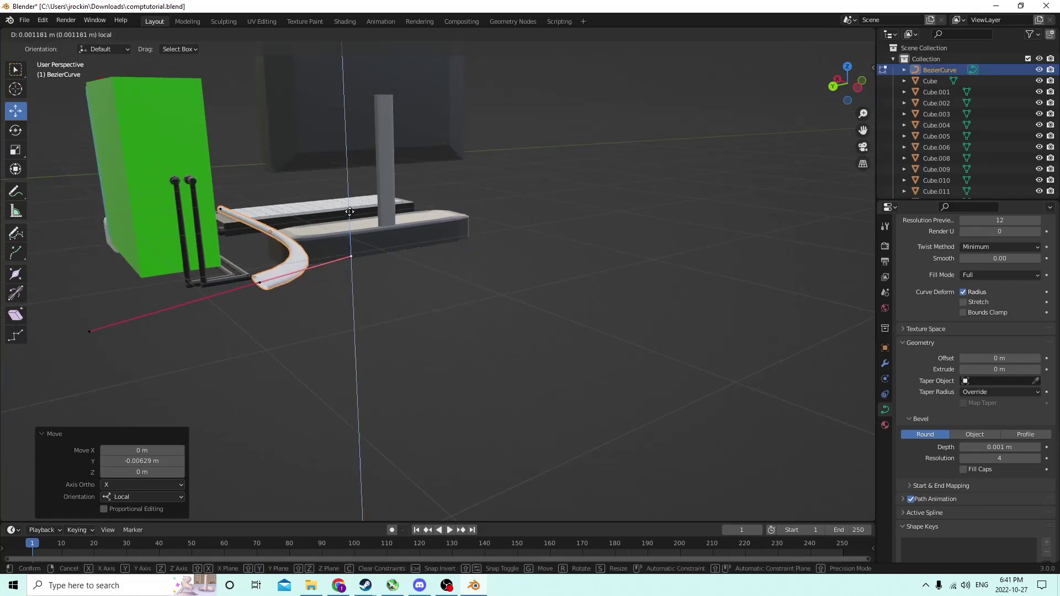
right_click(349, 212)
Move the cable's rear end point with its handles about 0.0036 m along local X, closer to the tower.
middle_click_drag(342, 228, 380, 305)
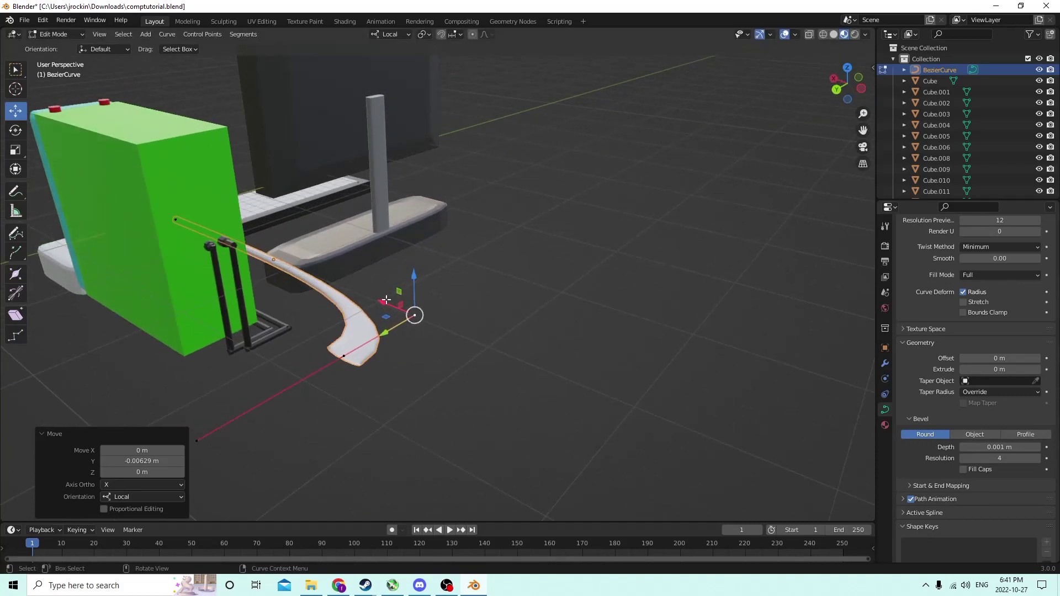
left_click(344, 357)
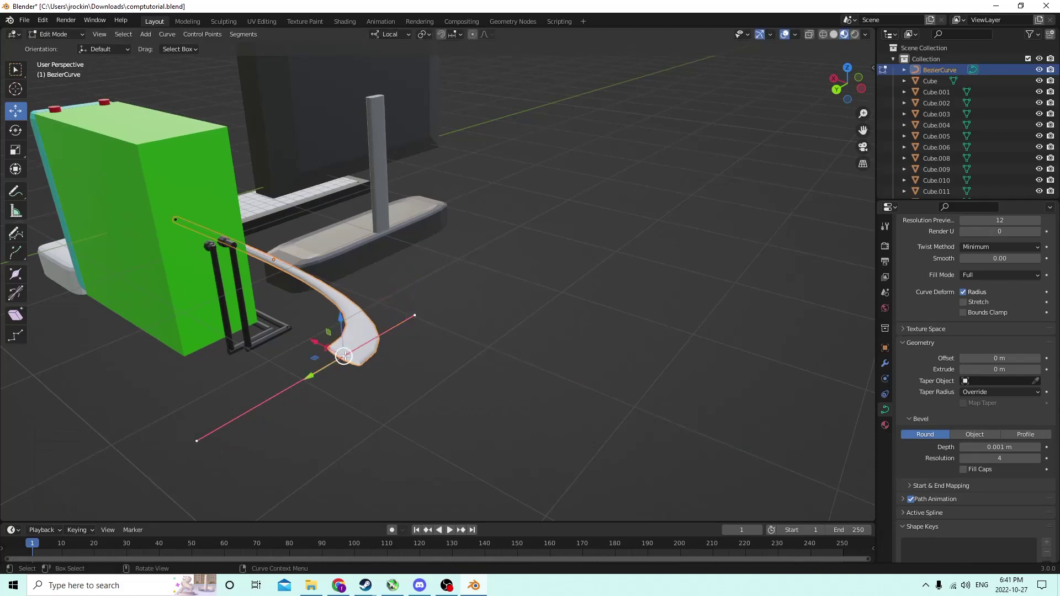
left_click_drag(317, 344, 292, 321)
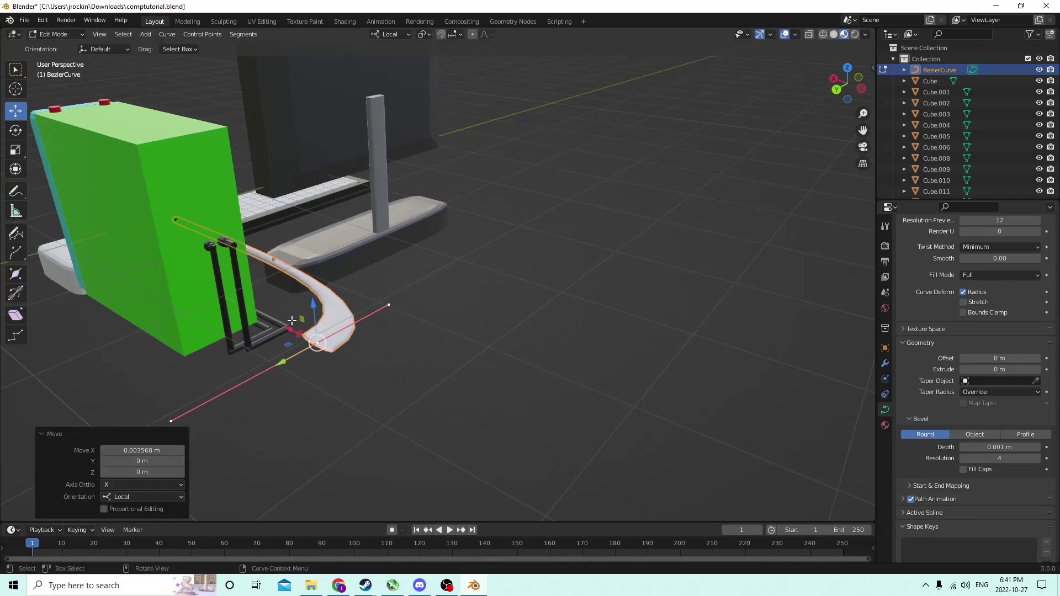
middle_click_drag(295, 320, 228, 298)
scroll(268, 316, "up", 1)
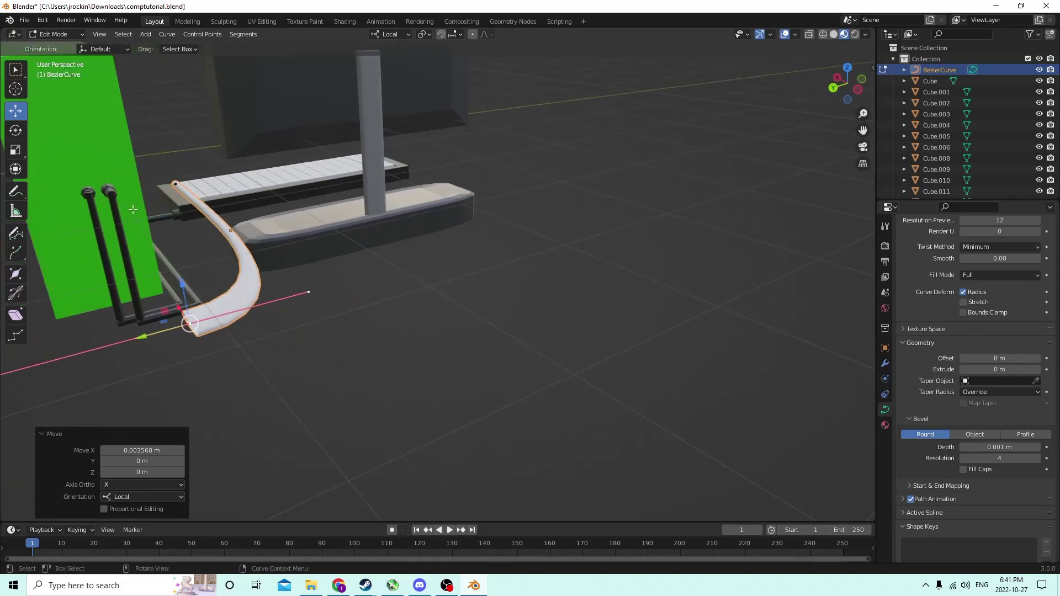
Return to Object Mode and stretch the cable along local Z, first by 2.271 and then further.
key("Tab")
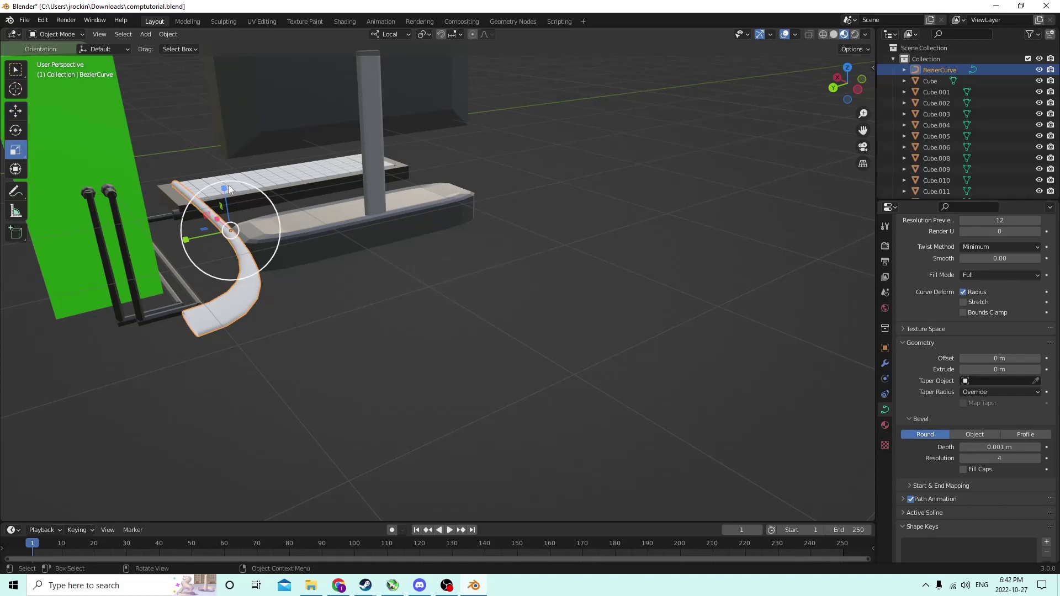
left_click_drag(224, 184, 226, 122)
middle_click_drag(241, 127, 319, 117)
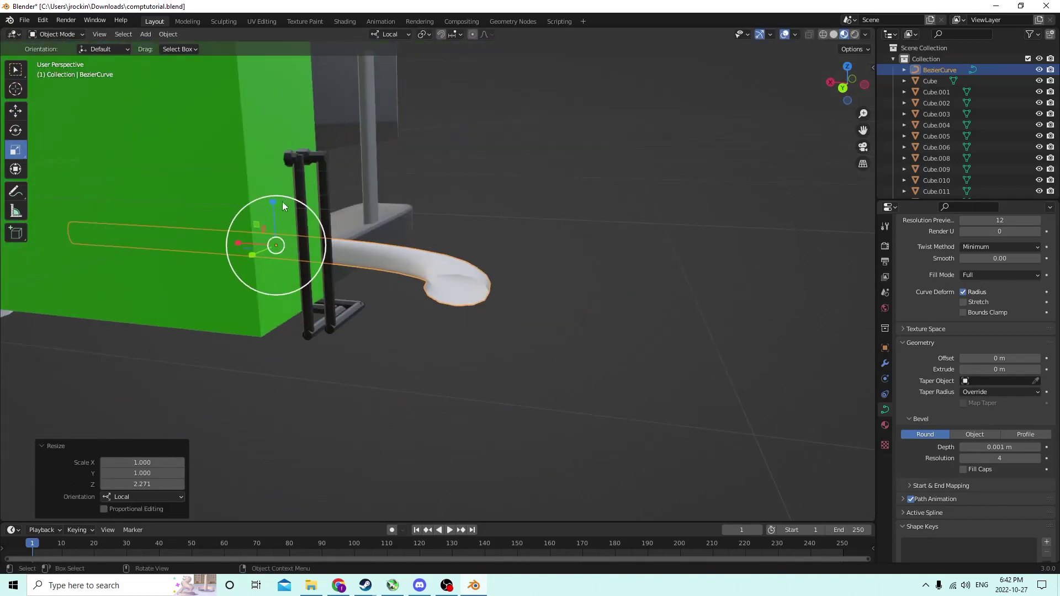
left_click_drag(283, 203, 274, 153)
middle_click_drag(274, 152, 194, 234)
Stretch the cable along local Y by 2.365, then shrink it uniformly to about 0.51.
left_click_drag(187, 241, 118, 253)
scroll(188, 240, "down", 3)
middle_click_drag(189, 239, 157, 255)
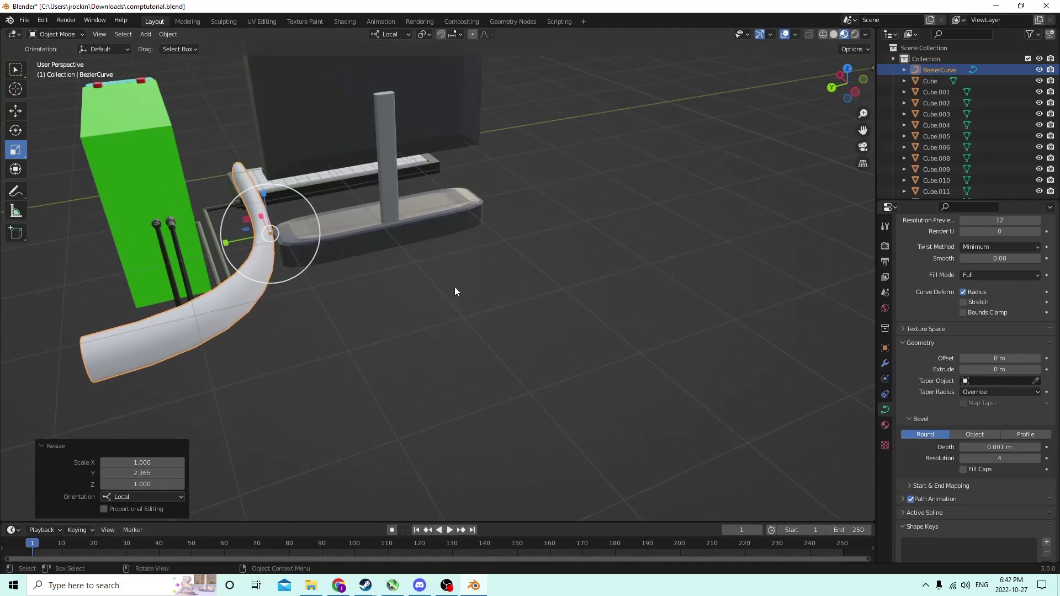
key("s")
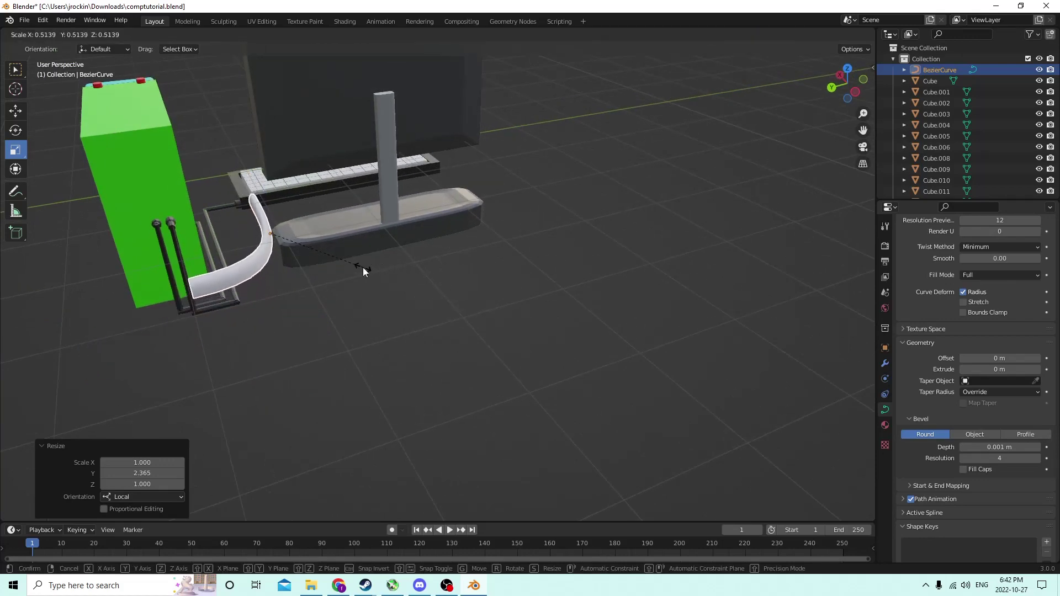
left_click(363, 268)
middle_click_drag(362, 267, 383, 206)
key("Tab")
scroll(344, 212, "down", 2)
key("Tab")
key("Tab")
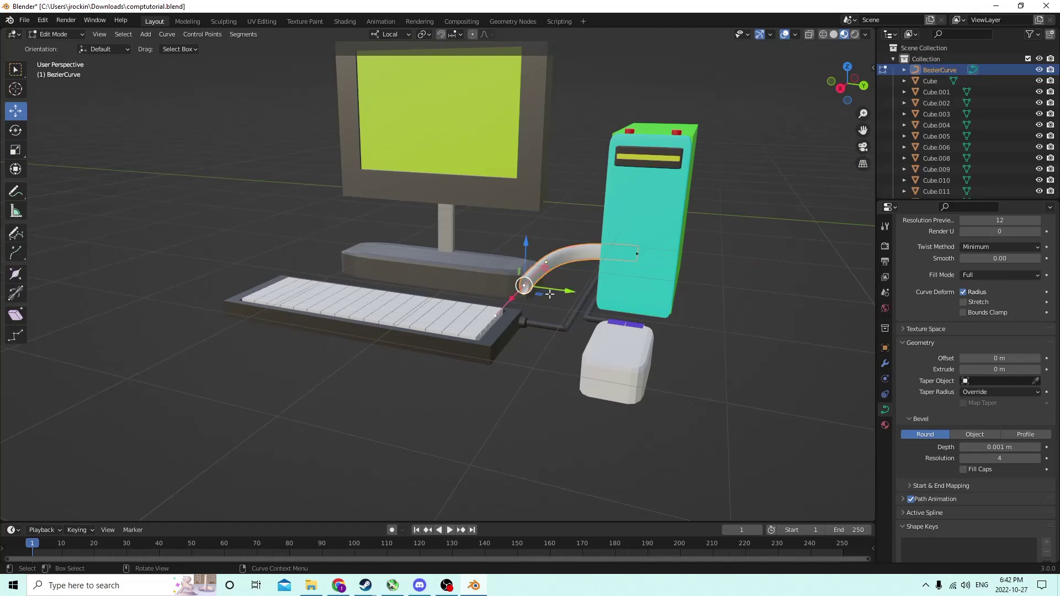
key("Tab")
key("Tab")
left_click_drag(571, 293, 594, 298)
right_click(594, 297)
Scale the control point at the cable's keyboard end along local Y in Edit Mode.
left_click(15, 153)
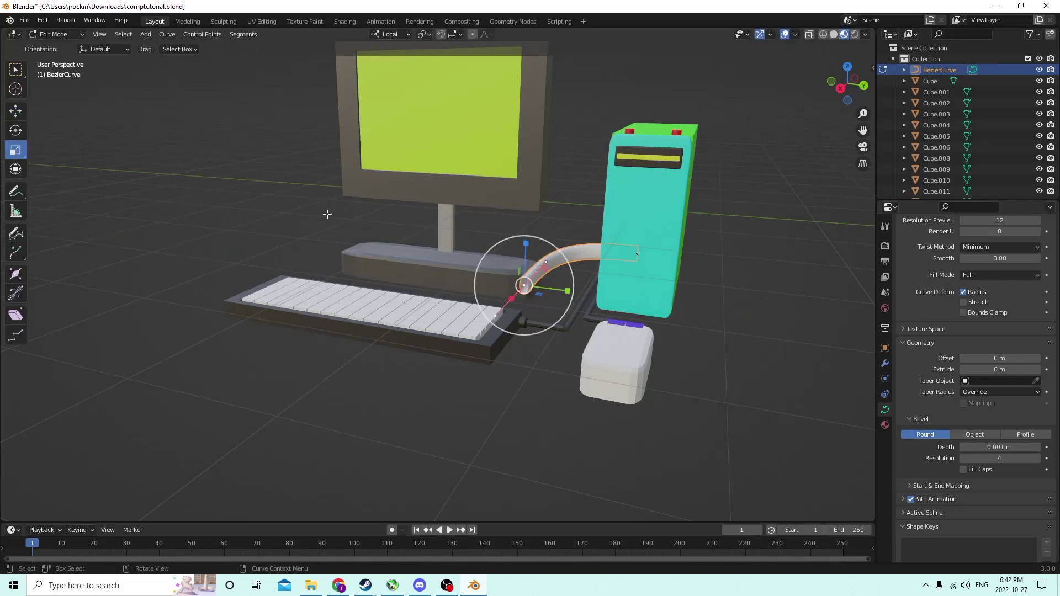
left_click_drag(569, 289, 574, 294)
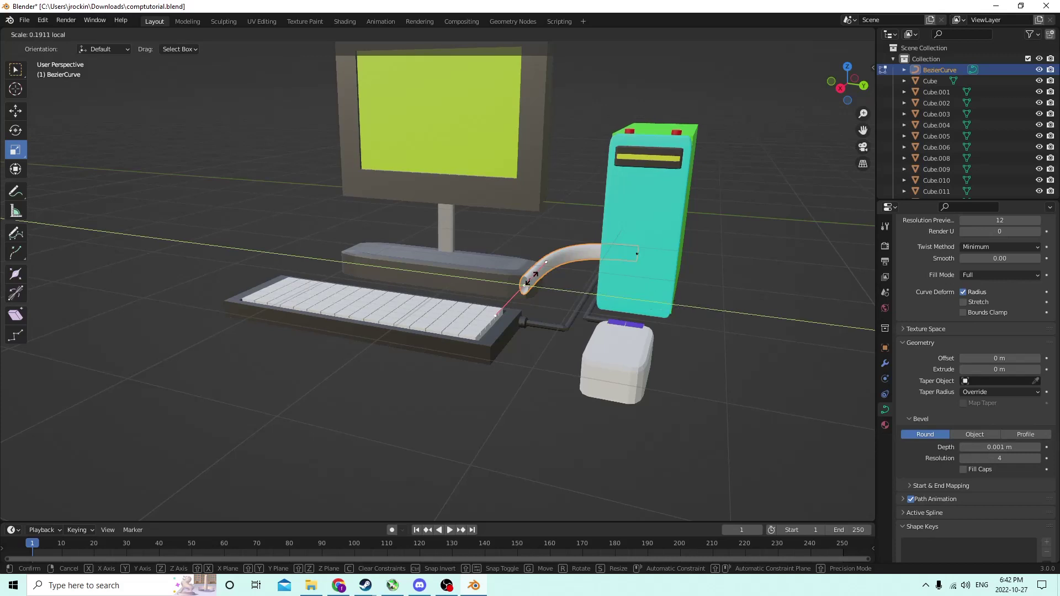
left_click_drag(675, 286, 679, 287)
scroll(767, 306, "down", 4)
middle_click_drag(762, 305, 657, 289)
scroll(656, 289, "up", 4)
Return to Object Mode and flatten the cable slightly along local Z.
middle_click_drag(514, 263, 274, 204)
key("Tab")
left_click_drag(272, 198, 273, 209)
middle_click_drag(273, 209, 257, 242)
Scale the whole cable curve uniformly to 0.669 in Object Mode.
key("Tab")
middle_click_drag(324, 255, 629, 251)
scroll(574, 247, "up", 2)
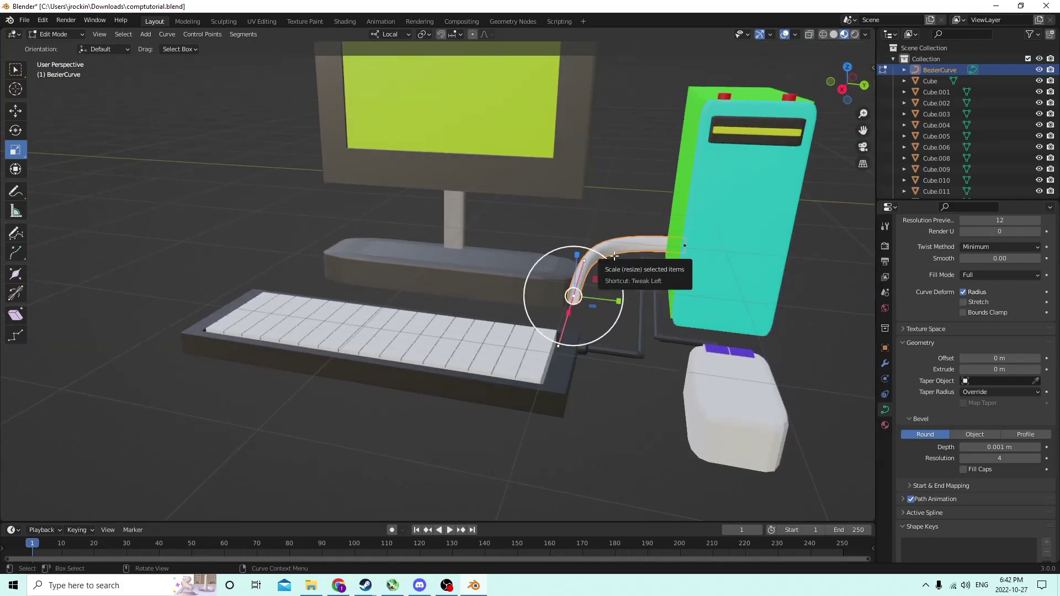
middle_click_drag(571, 251, 535, 317)
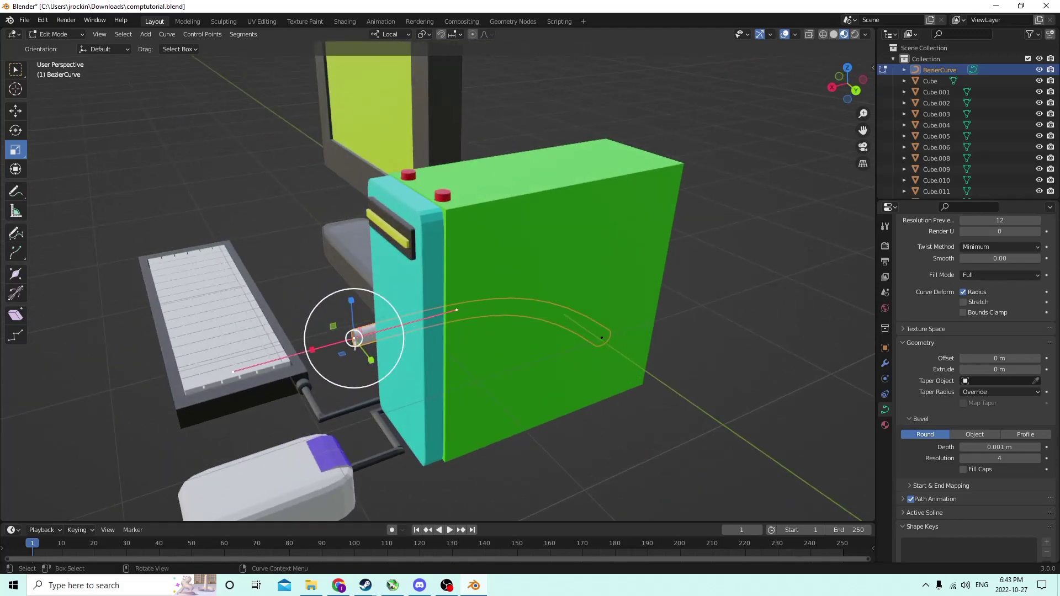
left_click_drag(307, 355, 336, 347)
key("Tab")
left_click_drag(410, 313, 429, 312)
middle_click_drag(429, 312, 241, 297)
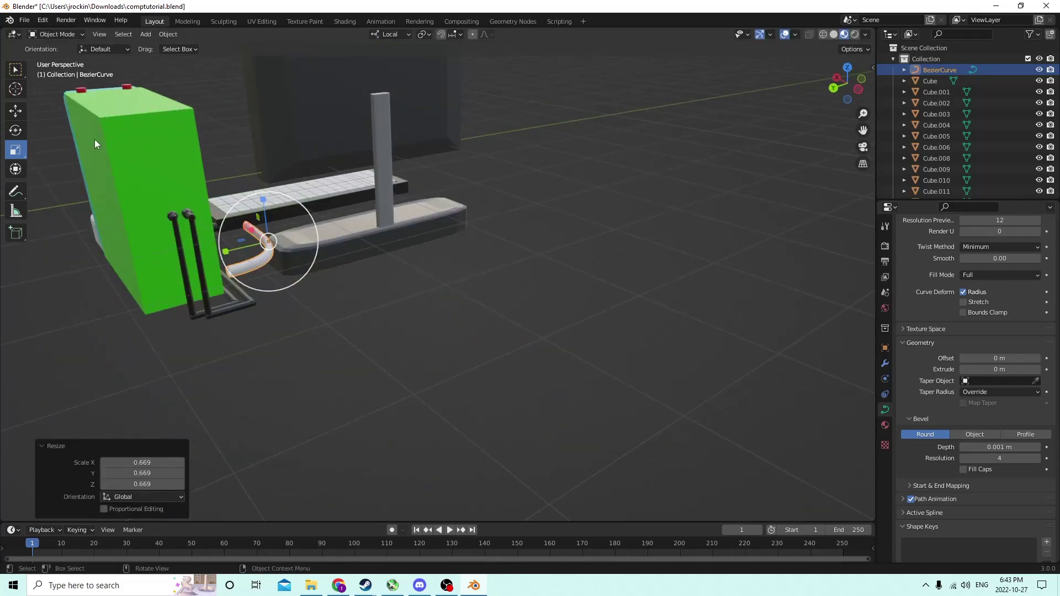
Move the cable about -0.0053 m along local X and 0.0044 m along local Y toward the tower's rear.
middle_click_drag(123, 138, 246, 223)
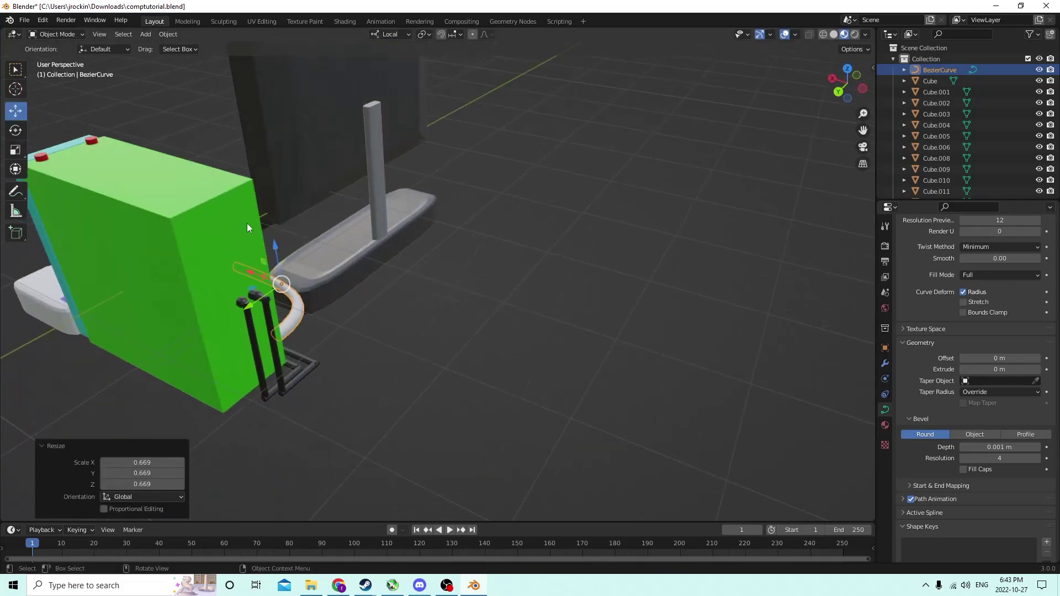
left_click_drag(255, 277, 277, 274)
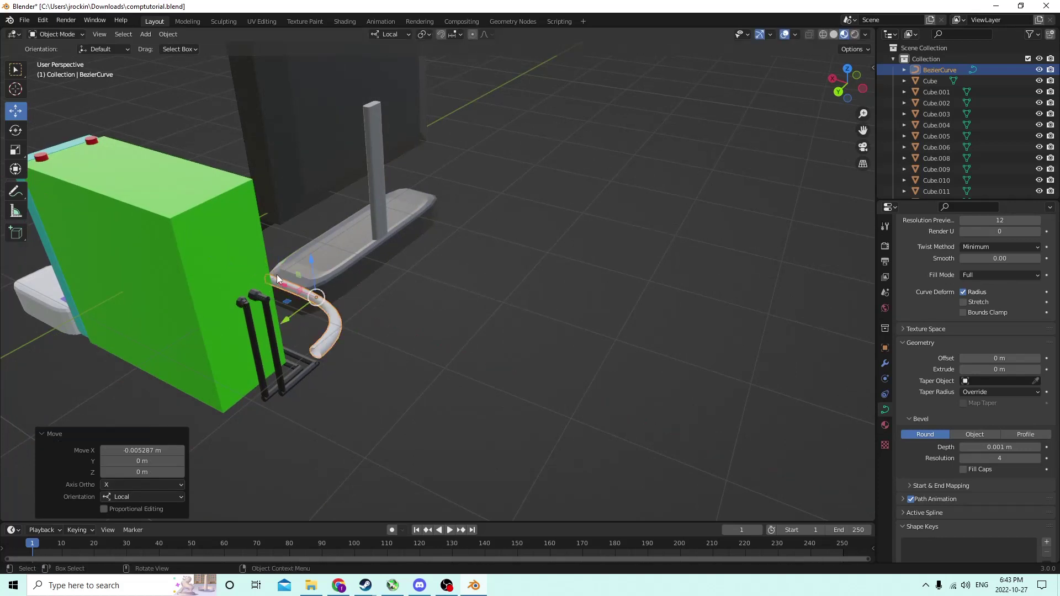
middle_click_drag(277, 274, 242, 278)
mouse_move(221, 275)
left_mouse_down()
mouse_move(231, 278)
mouse_move(206, 284)
left_mouse_up()
left_click(277, 270)
middle_click_drag(206, 280, 282, 246)
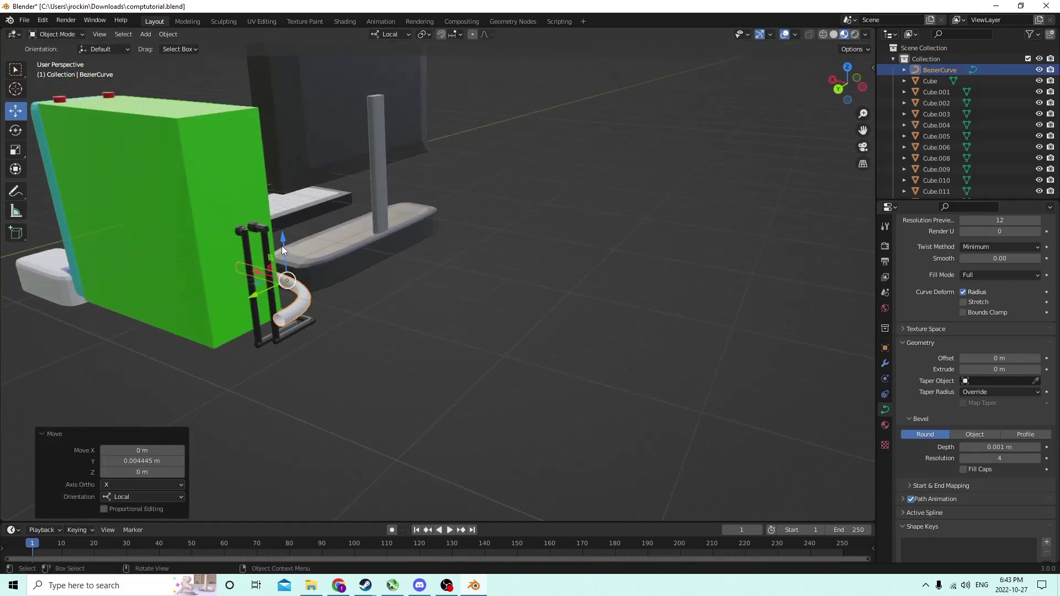
Enter Edit Mode and raise the cable's rear end point about 0.0076 m along local Z to plug height.
key("Tab")
left_click(279, 322)
middle_click_drag(279, 321, 282, 274)
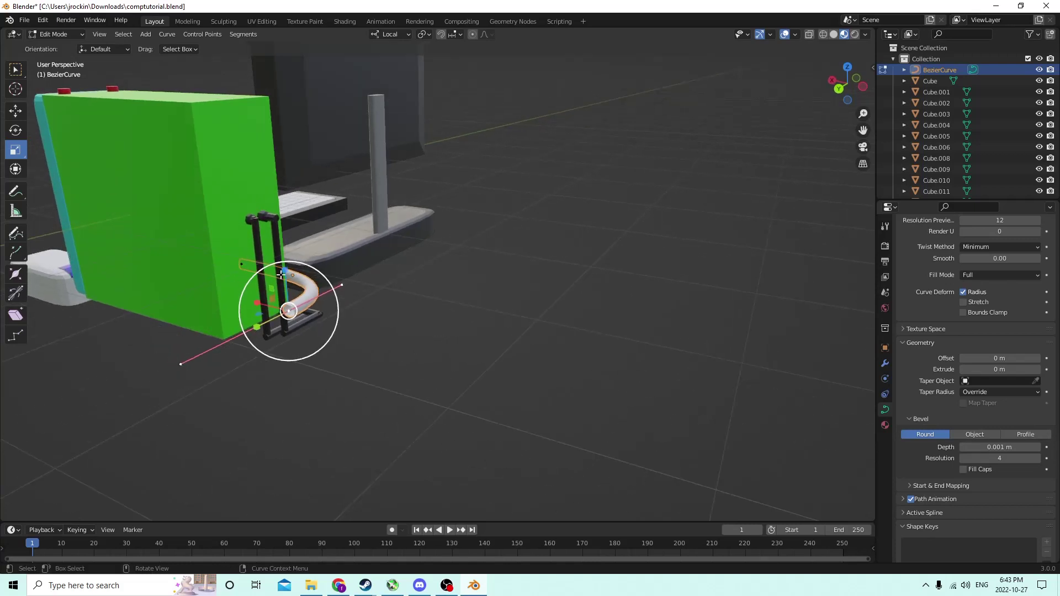
scroll(305, 303, "up", 4)
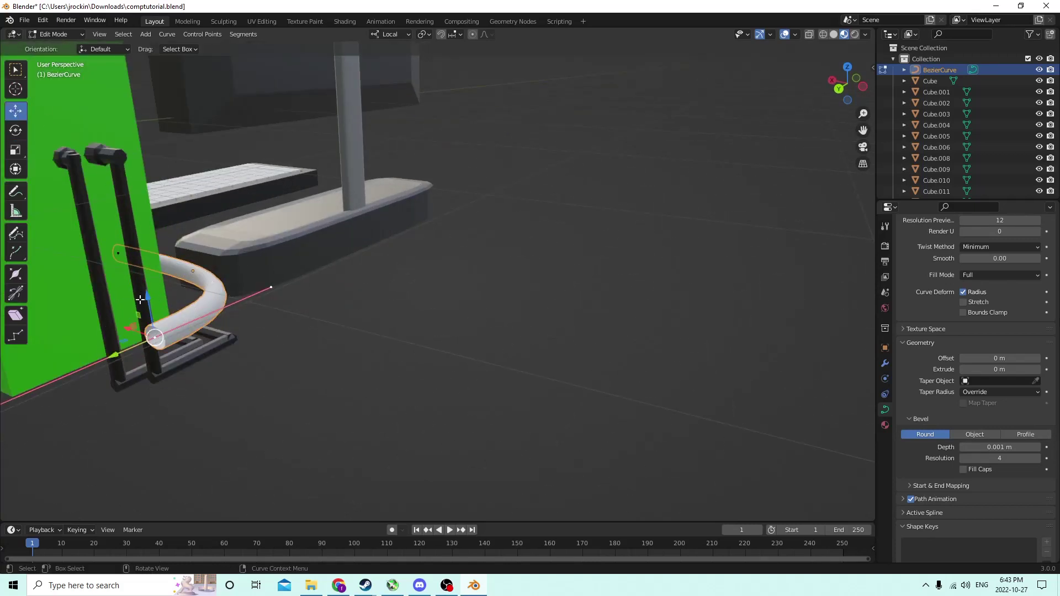
left_click_drag(143, 299, 169, 146)
Pull the inner handle of the cable's rear end about -0.0176 m along local X, away from the tower.
middle_click_drag(168, 147, 228, 201)
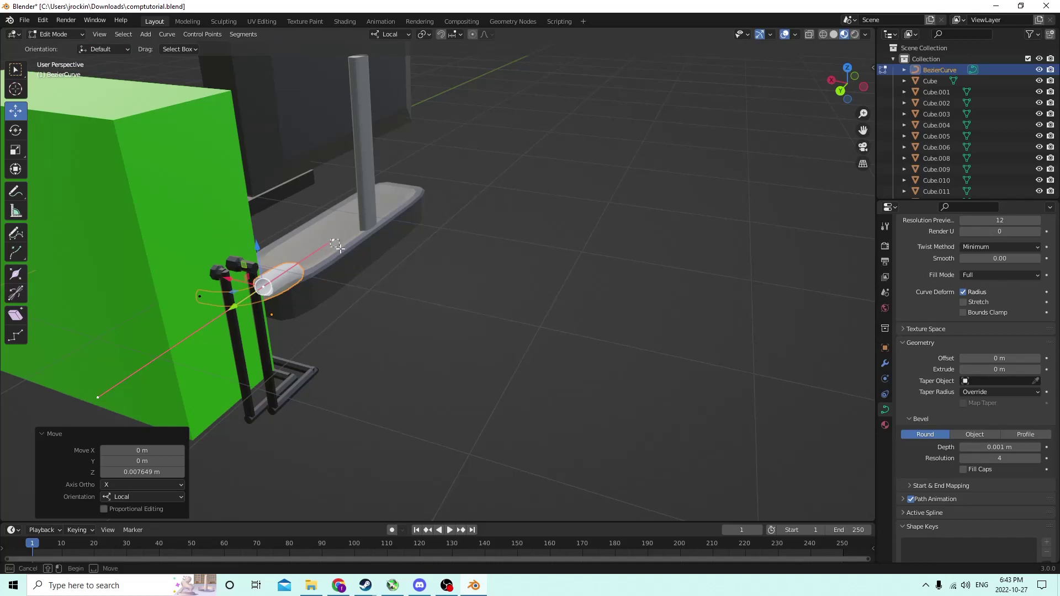
left_click_drag(346, 255, 346, 256)
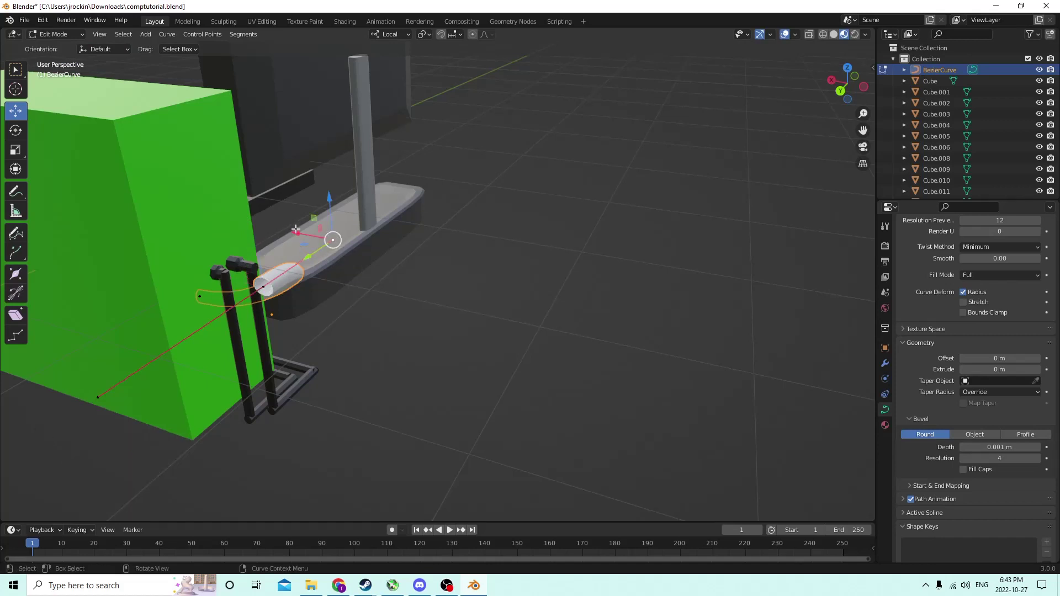
left_click_drag(296, 229, 342, 240)
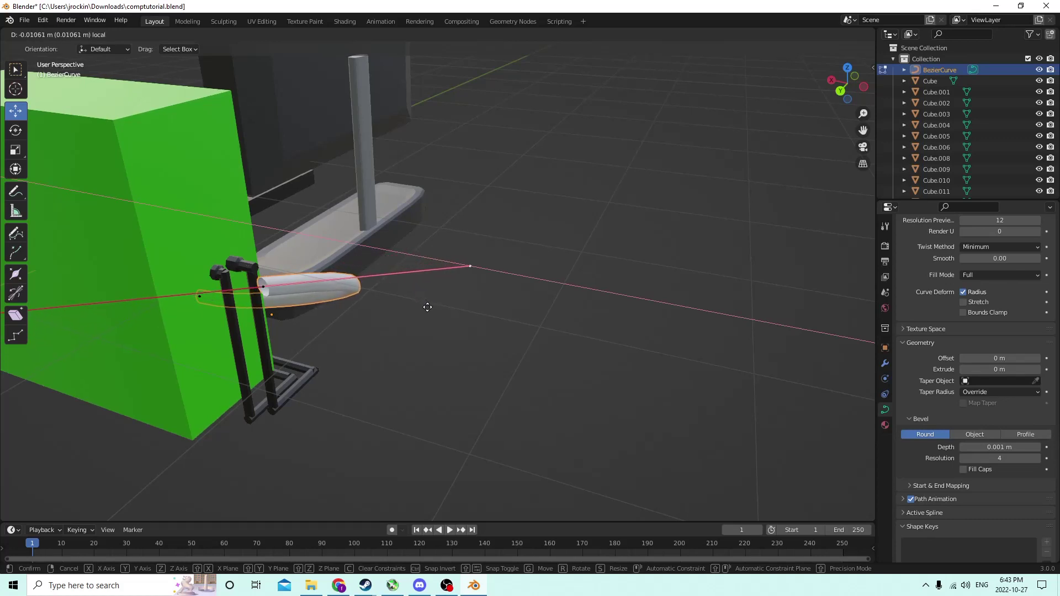
left_click_drag(452, 339, 520, 385)
middle_click_drag(521, 385, 459, 349)
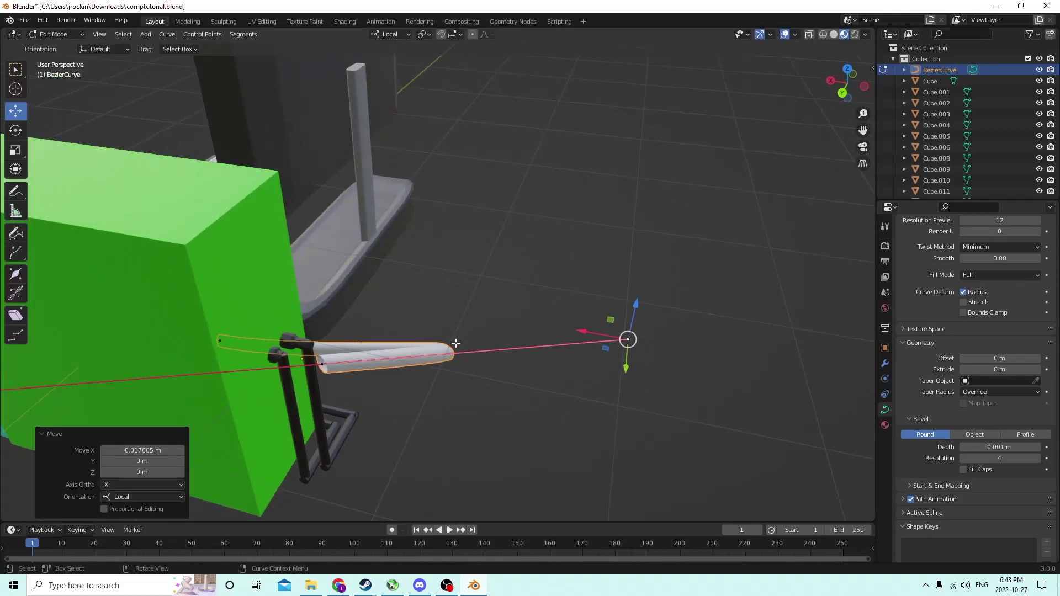
Move the cable's rear end point about -0.0009 m along local Y beside the existing plugs.
left_click(324, 365)
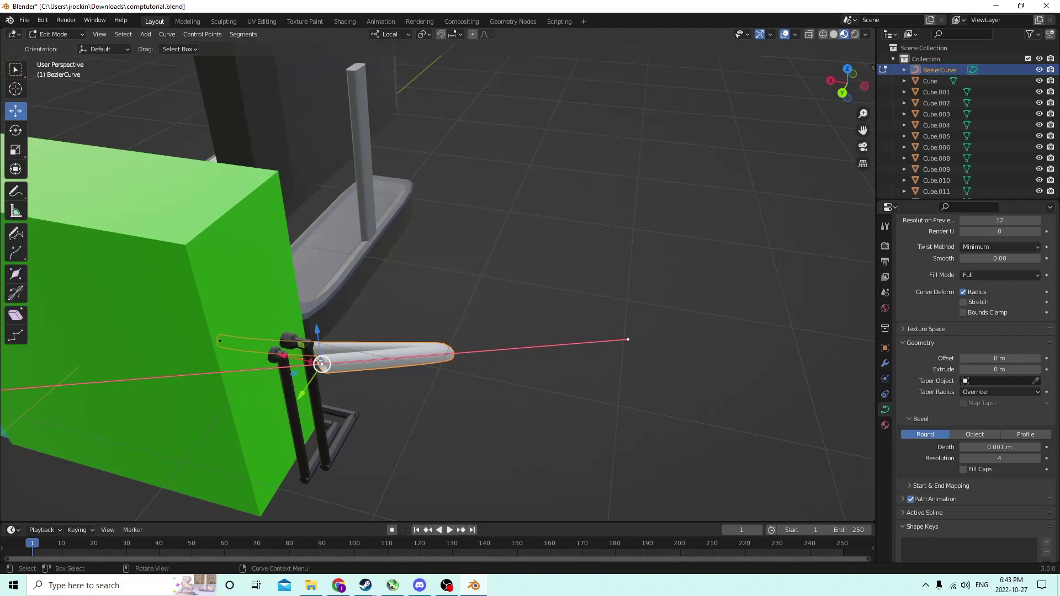
left_click_drag(308, 392, 303, 376)
middle_click_drag(303, 376, 221, 352)
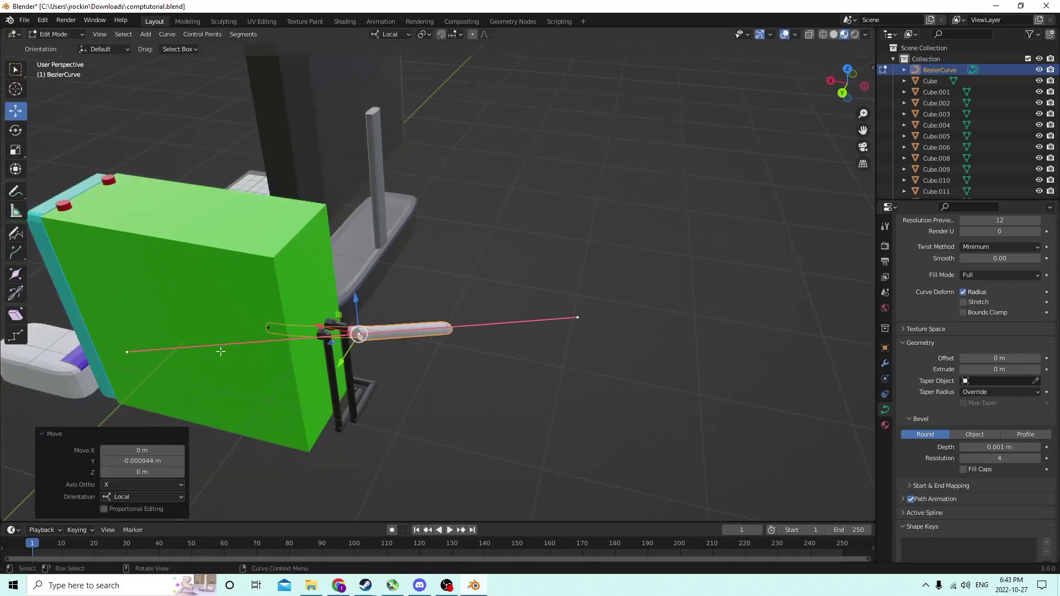
Move the outer handle of the cable's rear end about -0.0111 m along local Y to widen the loop.
left_click_drag(129, 329, 130, 339)
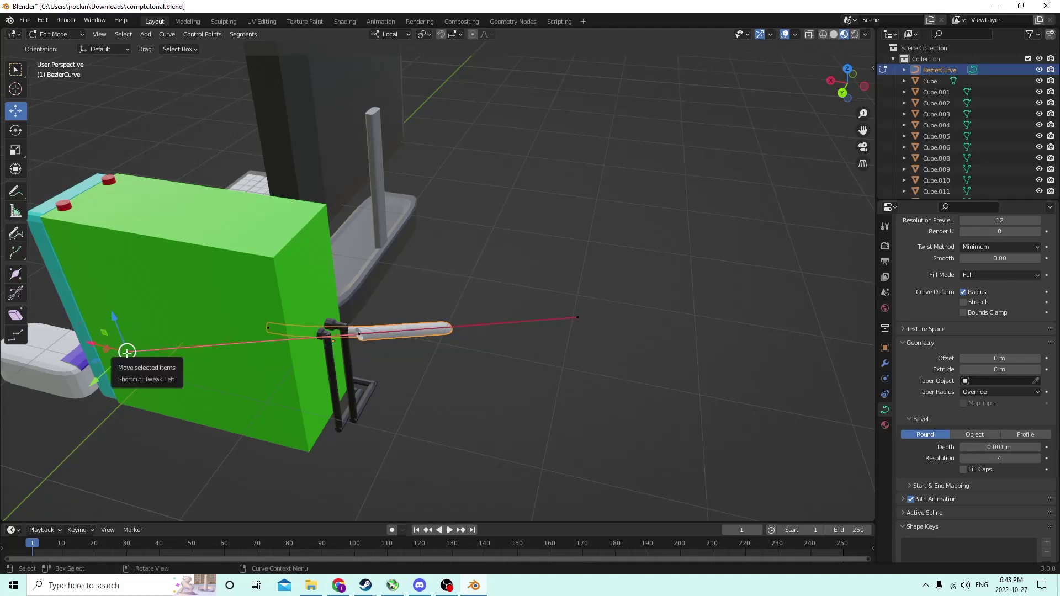
left_click_drag(97, 380, 168, 315)
middle_click_drag(168, 314, 274, 309)
scroll(201, 277, "up", 3)
scroll(219, 310, "up", 2)
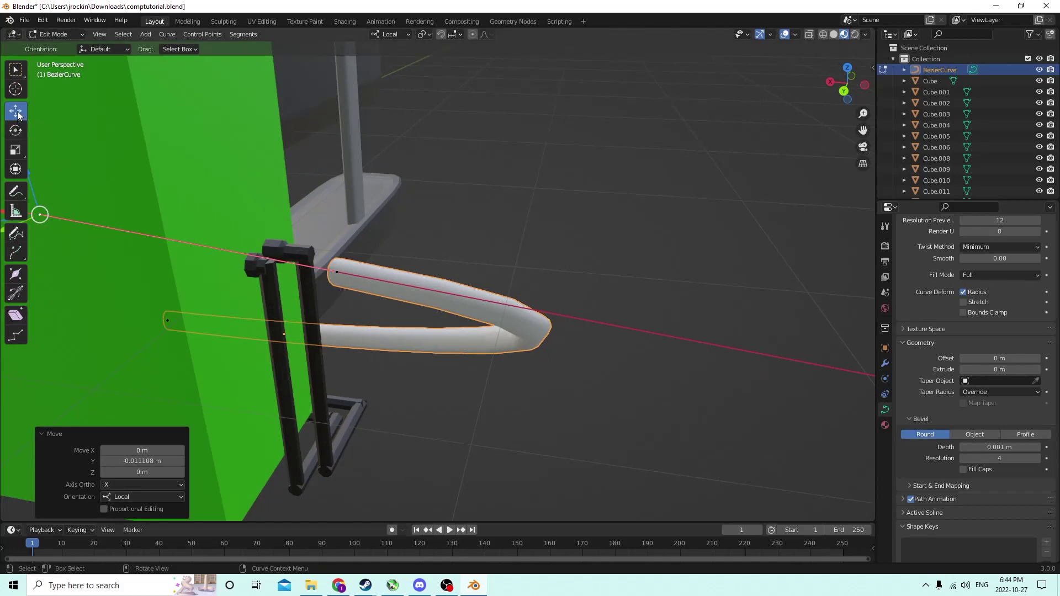
scroll(289, 287, "down", 1)
scroll(299, 281, "down", 1)
scroll(307, 281, "up", 1)
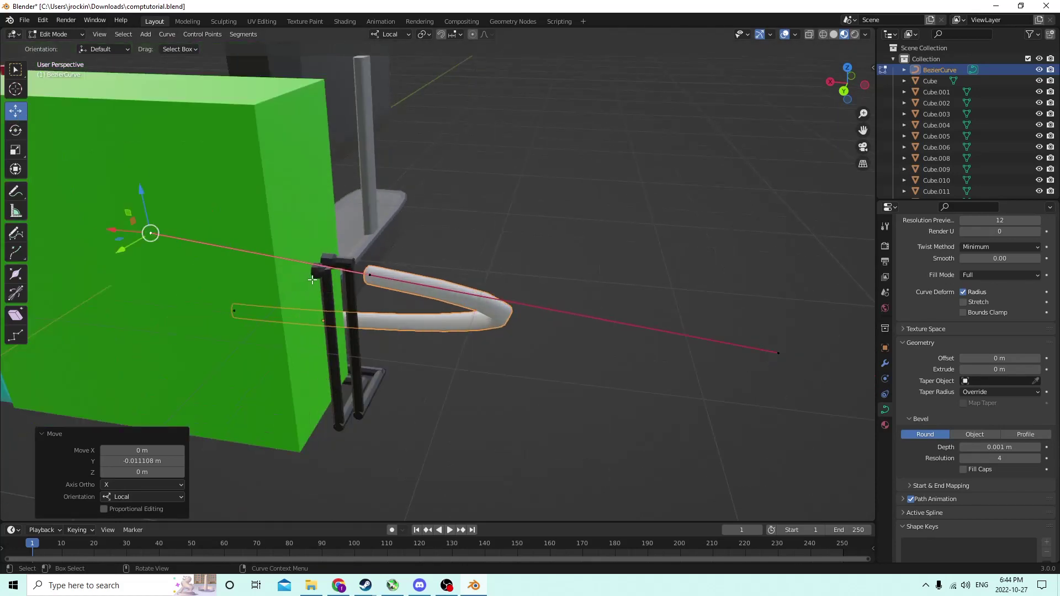
Return to Object Mode and move the whole cable about 0.0025 m along local X toward the tower's rear plugs.
key("Tab")
left_click_drag(282, 318, 250, 304)
middle_click_drag(251, 304, 249, 280)
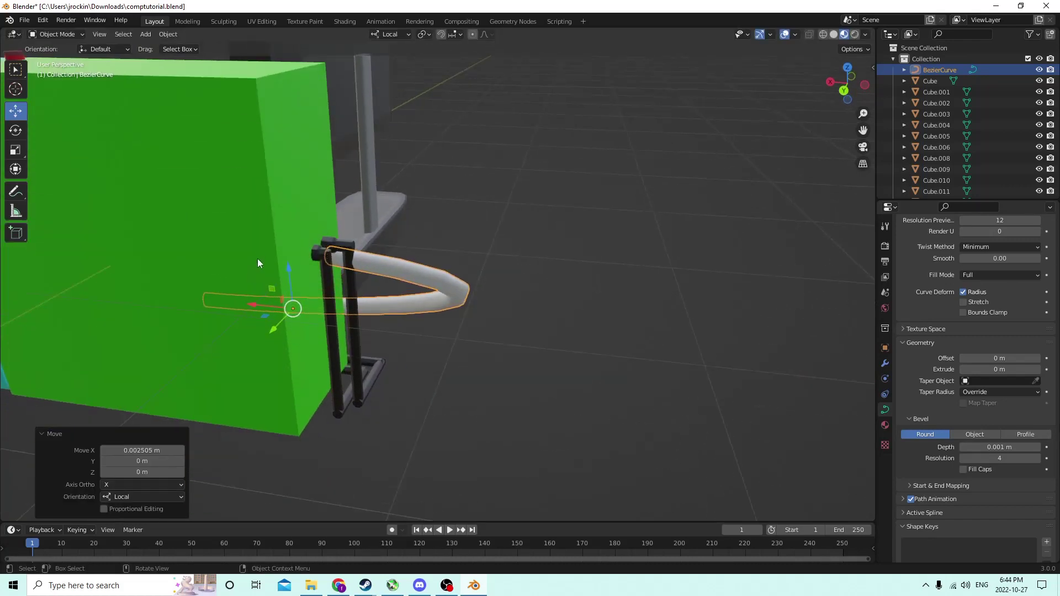
Try raising the whole cable about 0.0006 m along local Z, and undo that move.
left_click_drag(288, 275, 283, 261)
mouse_move(283, 262)
middle_mouse_down()
mouse_move(293, 260)
mouse_move(274, 260)
mouse_move(275, 244)
middle_mouse_up()
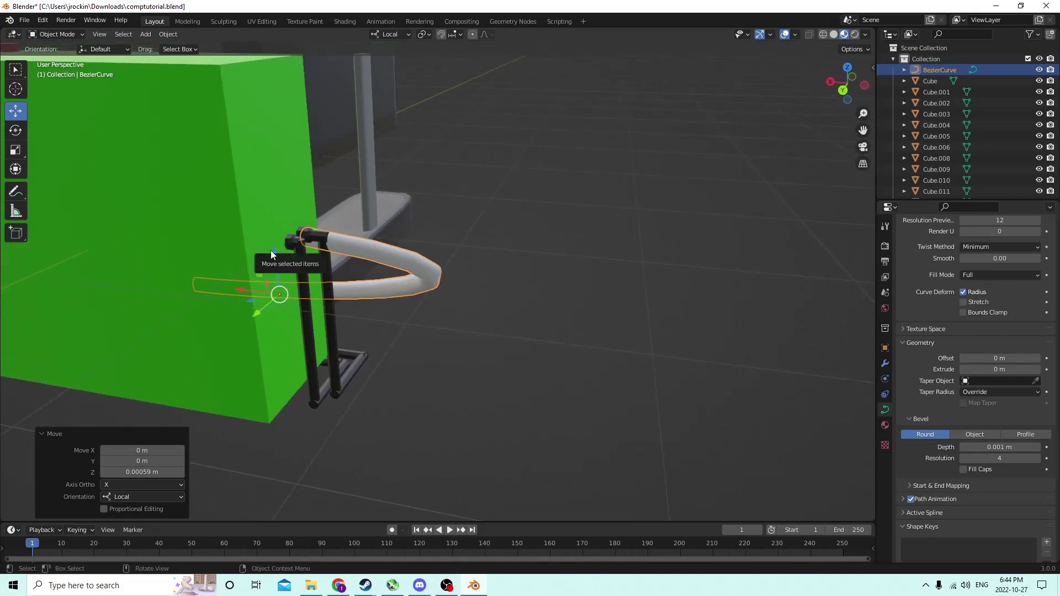
left_click(48, 19)
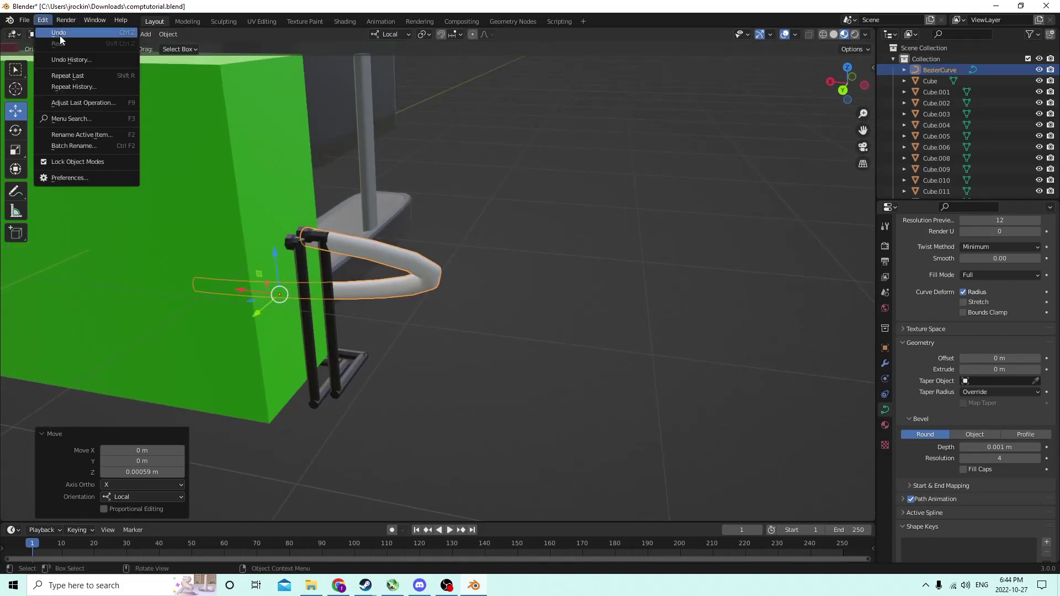
left_click(60, 36)
Enter Edit Mode and raise the cable's rear end point about 0.0008 m along local Z to meet the plugs.
key("Tab")
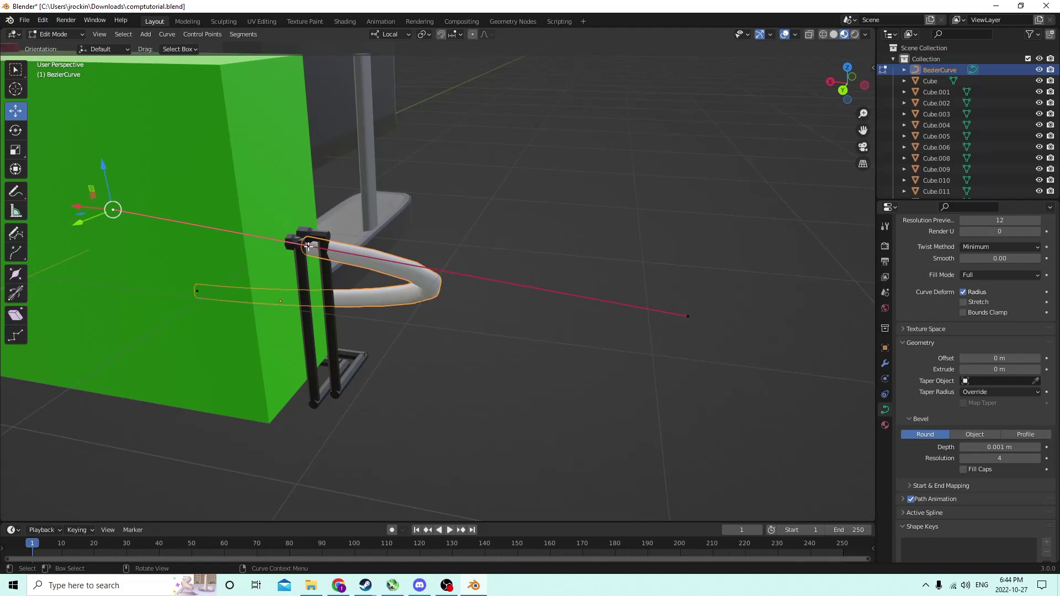
left_click_drag(306, 209, 305, 194)
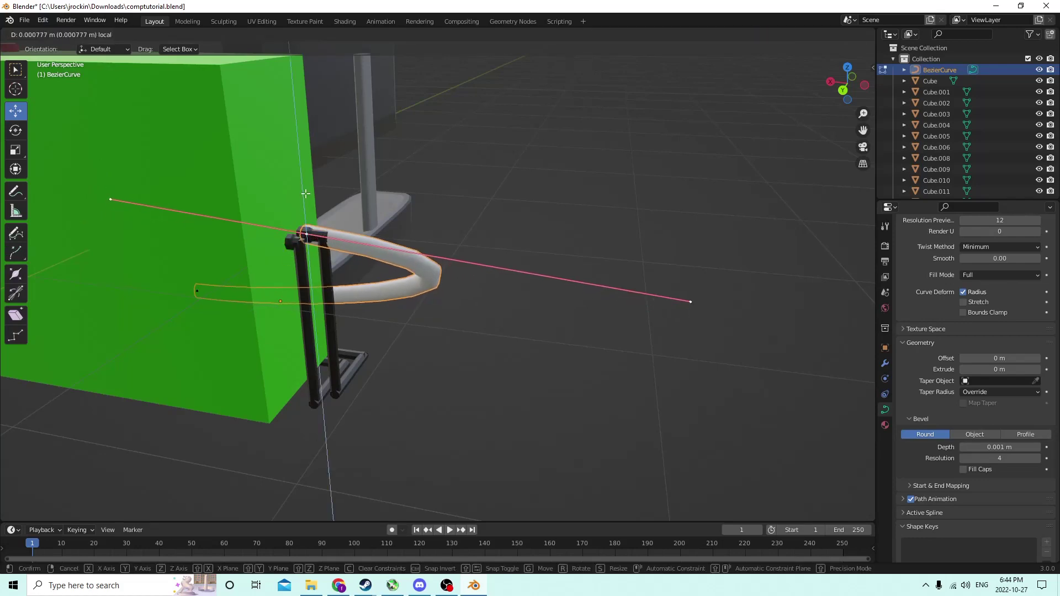
Lower the cable's front end point beside the tower about 0.0032 m along local Z.
middle_click_drag(315, 194, 686, 226)
left_click(644, 227)
left_click_drag(675, 210, 681, 254)
middle_click_drag(682, 254, 547, 406)
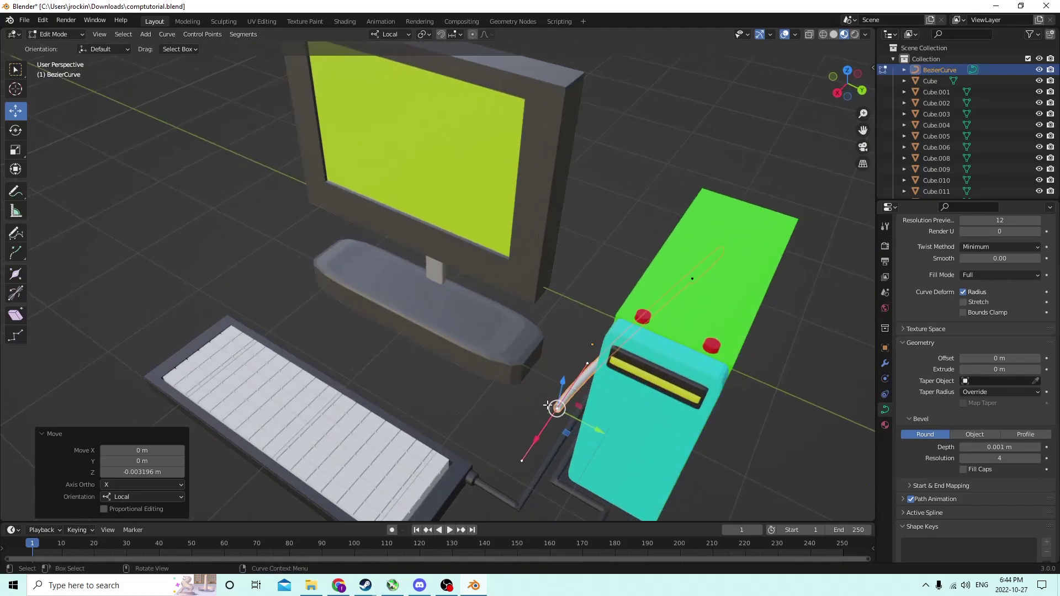
Move the cable's front end point about 0.0073 m along local X and lower it about 0.0004 m along local Z.
left_click_drag(542, 438, 503, 468)
middle_click_drag(503, 468, 490, 336)
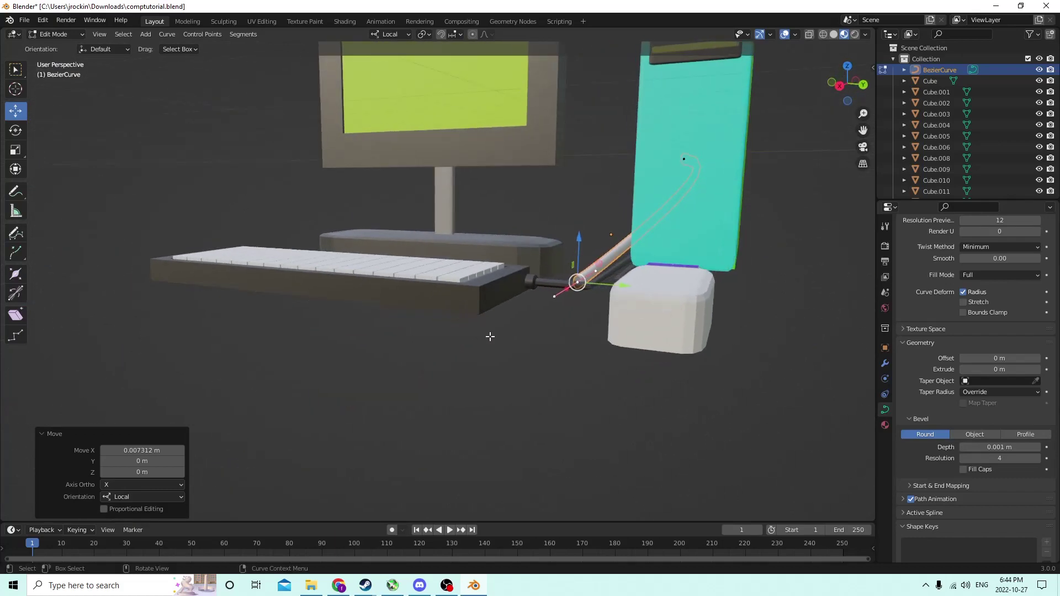
left_click_drag(580, 246, 582, 250)
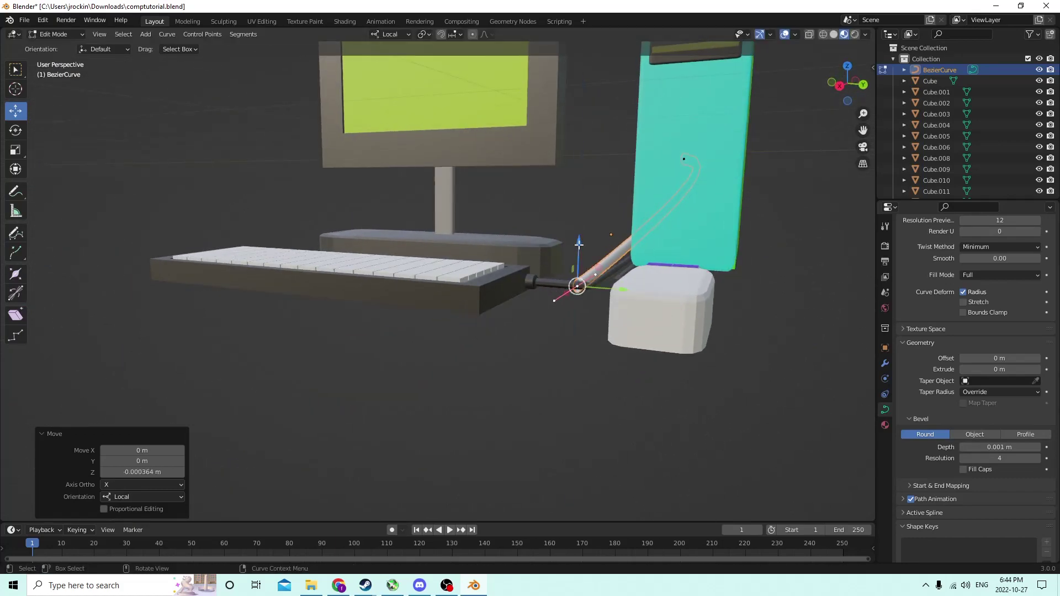
Leave Edit Mode and examine the cable's loop behind the tower and its front end near the keyboard plug.
middle_click_drag(582, 249, 478, 256)
left_click(664, 259)
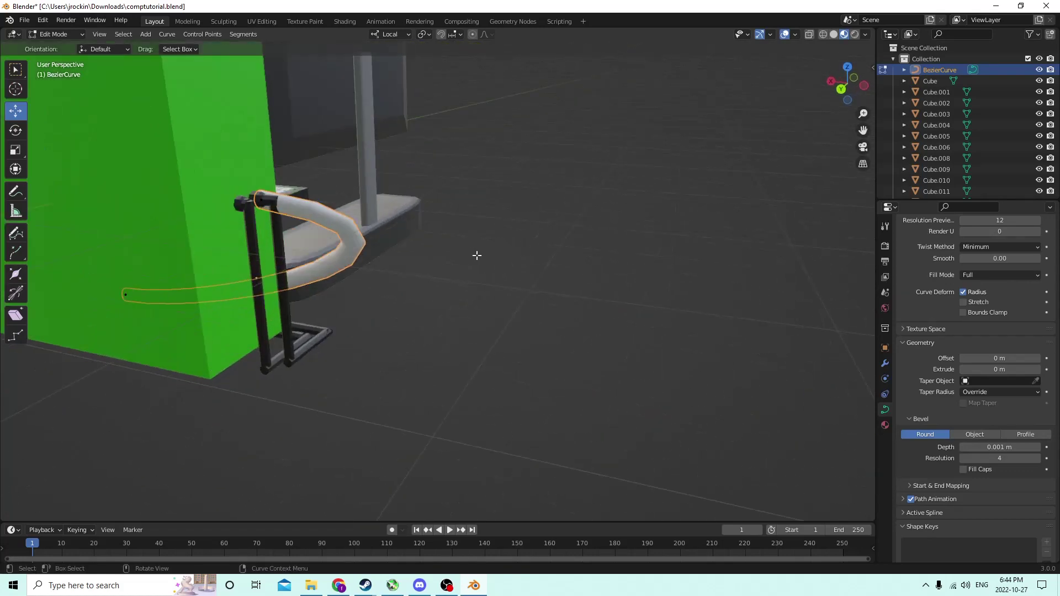
scroll(368, 253, "up", 2)
scroll(230, 238, "down", 2)
middle_click_drag(291, 245, 304, 253)
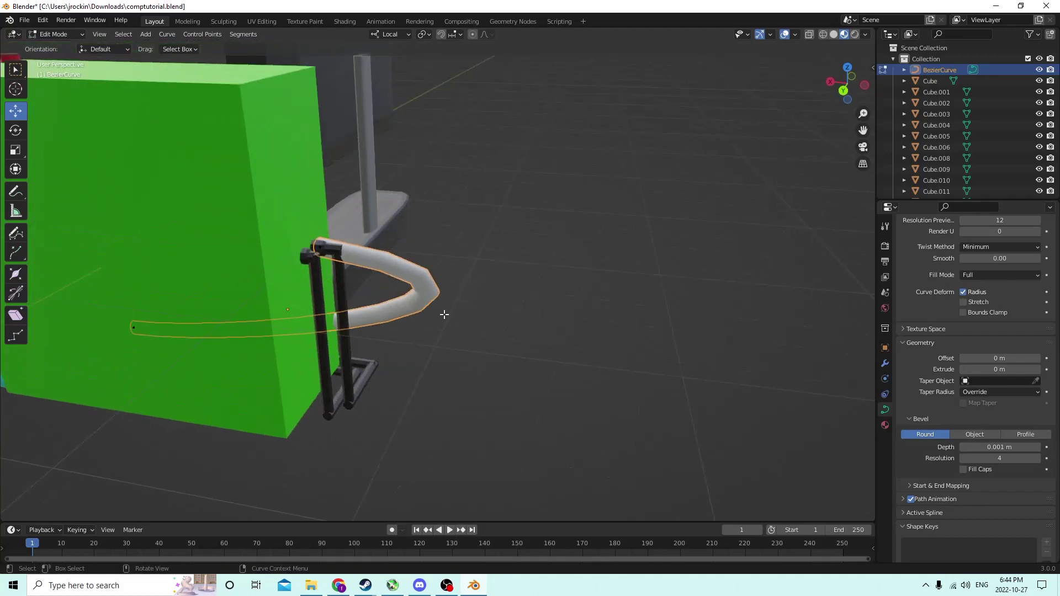
key("Tab")
middle_click_drag(412, 305, 742, 283)
scroll(680, 297, "down", 3)
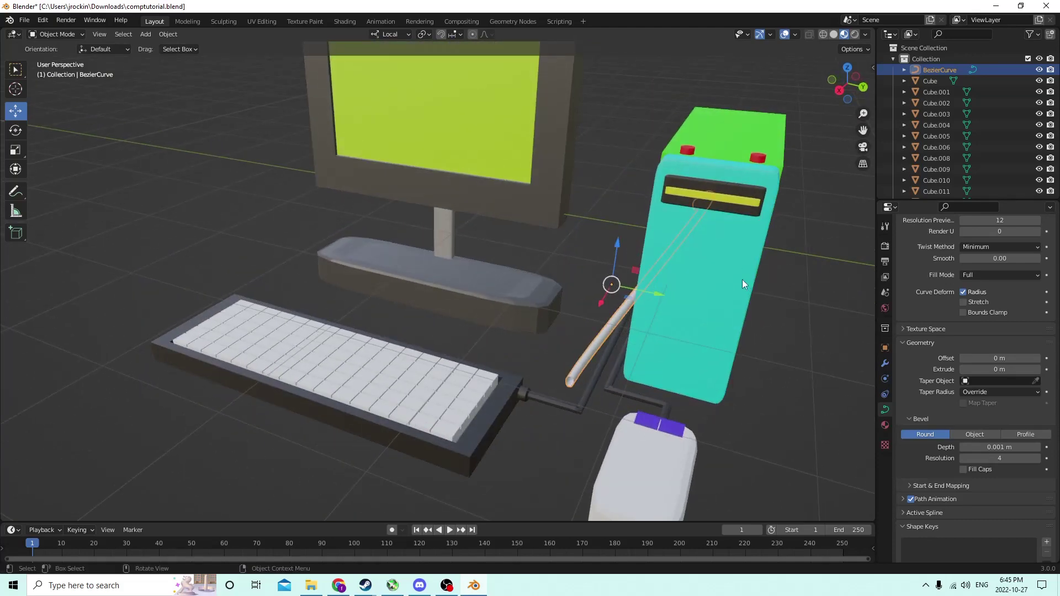
scroll(656, 268, "down", 4)
middle_click_drag(656, 268, 526, 381)
scroll(686, 269, "up", 2)
scroll(657, 263, "up", 3)
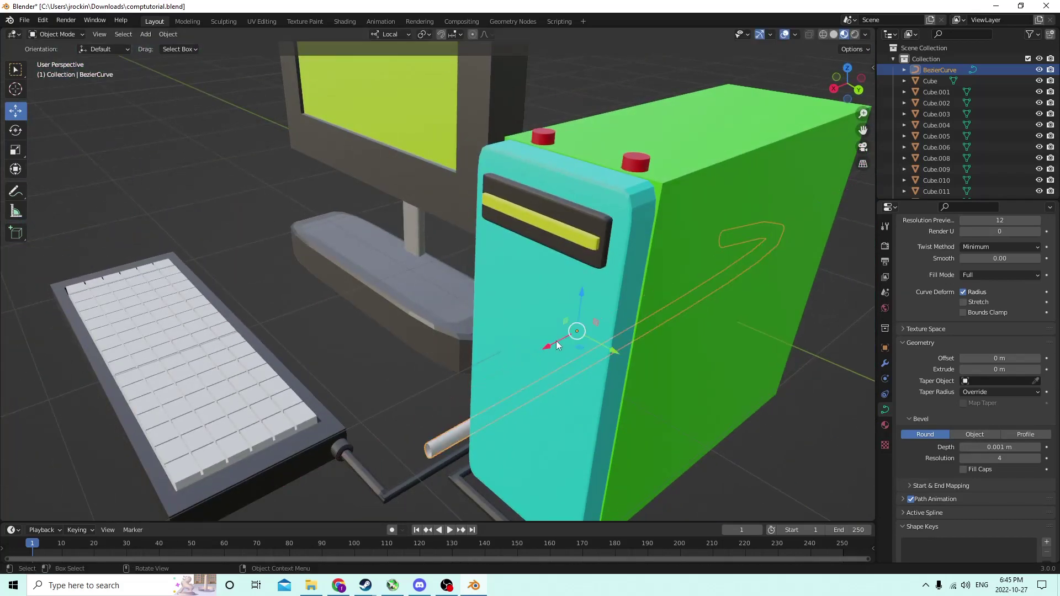
In Edit Mode, pull the cable's front end point about -0.0141 m along local X toward the tower's rear.
key("Tab")
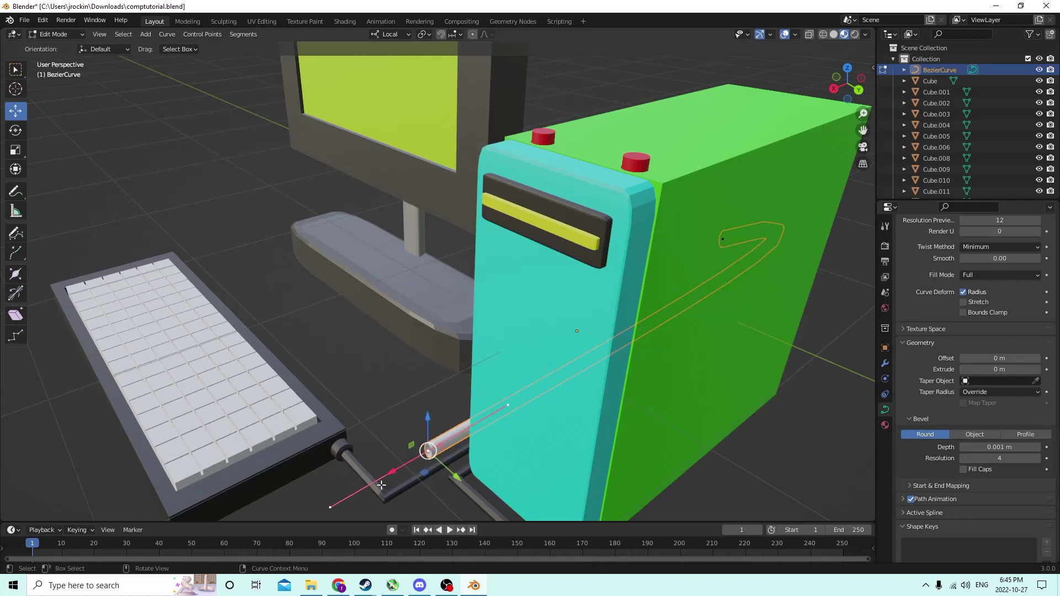
left_click_drag(393, 474, 422, 458)
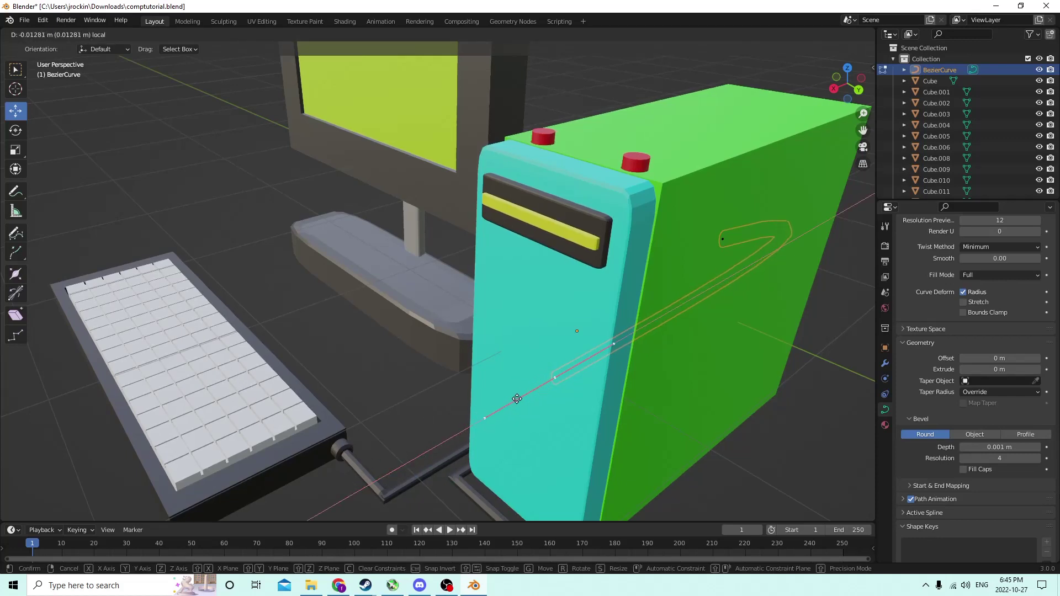
left_click(527, 394)
In Object Mode, scale the whole cable uniformly to 0.901 and raise it about 0.0005 m along local Z.
middle_click_drag(526, 395, 523, 309)
key("s")
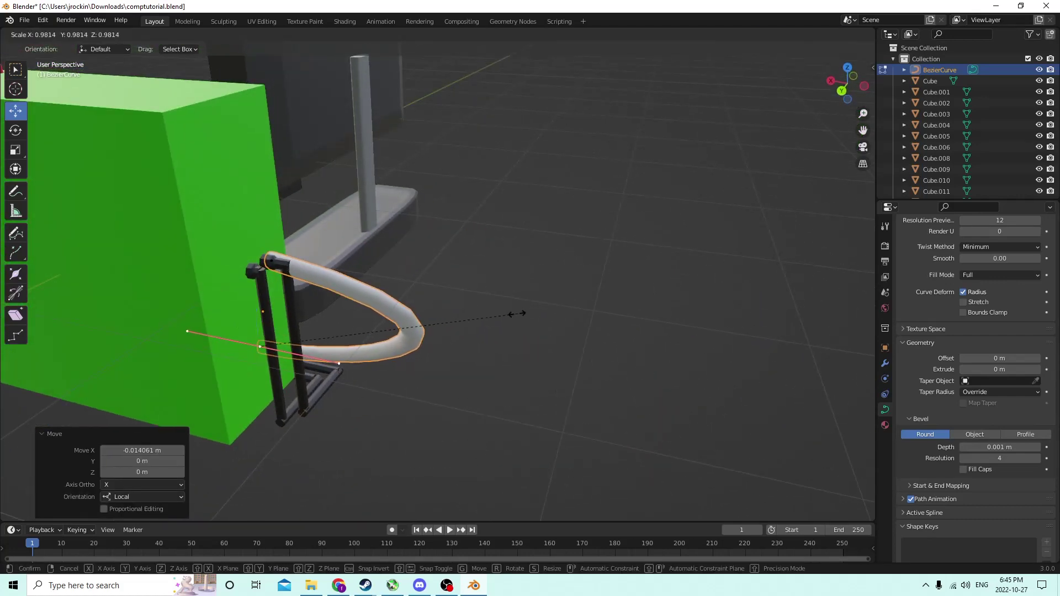
key("Escape")
key("Tab")
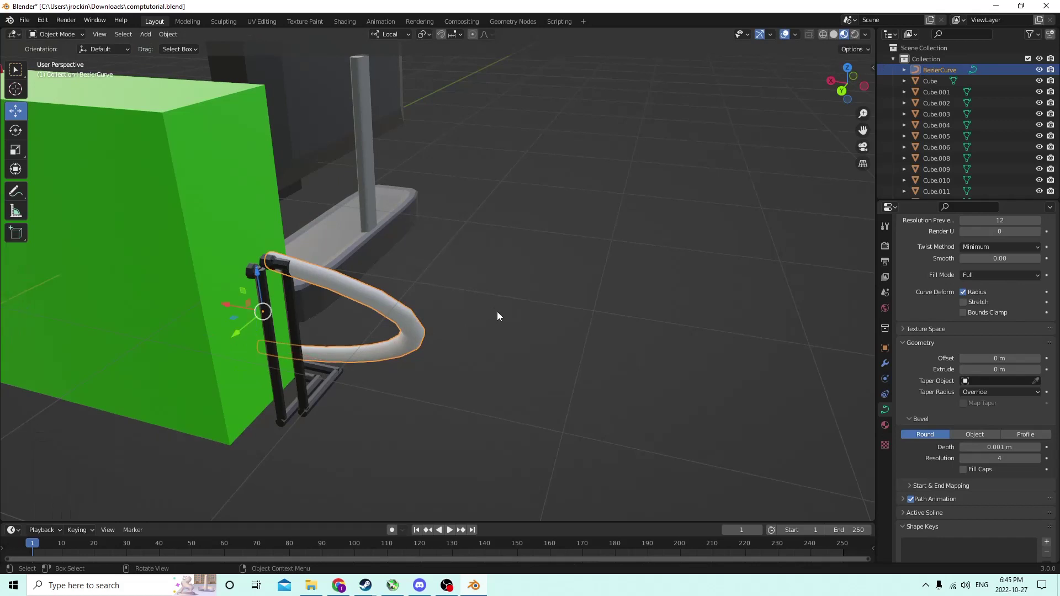
key("s")
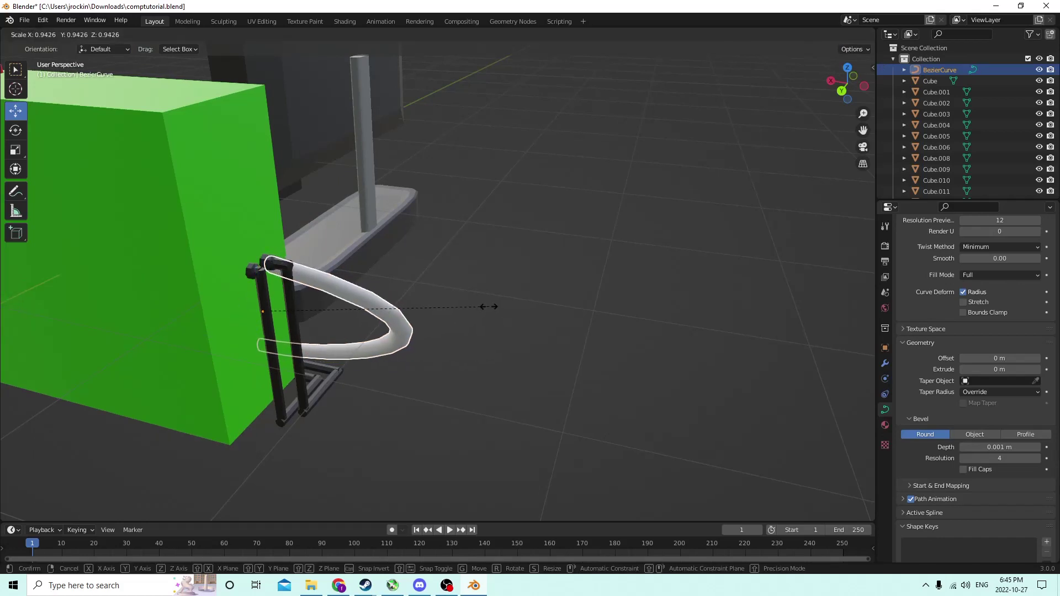
left_click(478, 304)
middle_click_drag(492, 308, 507, 297)
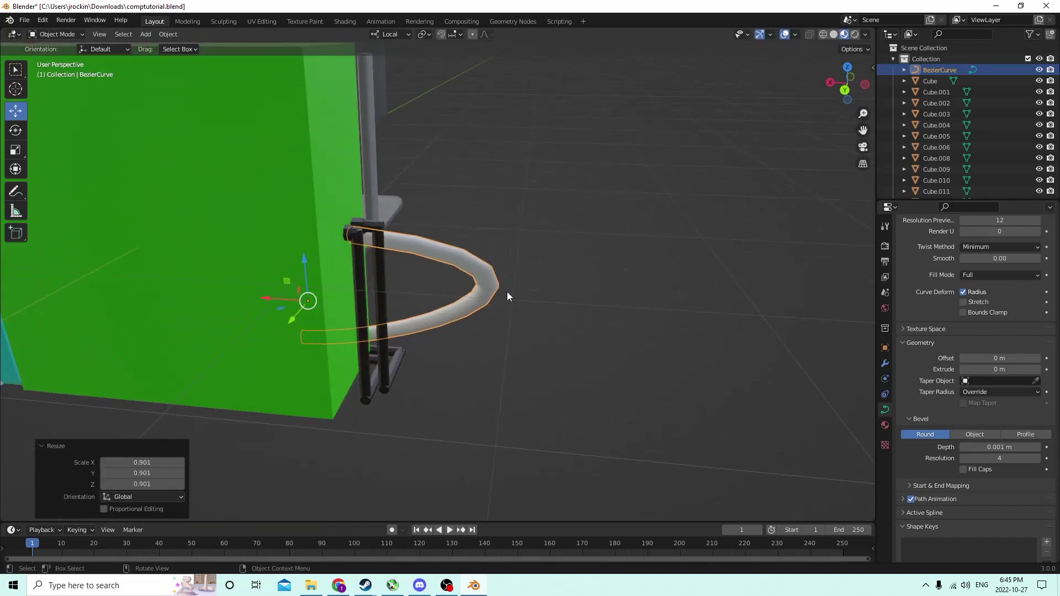
left_click_drag(304, 259, 303, 253)
Check the cable's placement against the tower, monitor, keyboard and mouse.
middle_click_drag(362, 262, 581, 293)
scroll(372, 273, "up", 3)
scroll(401, 266, "down", 3)
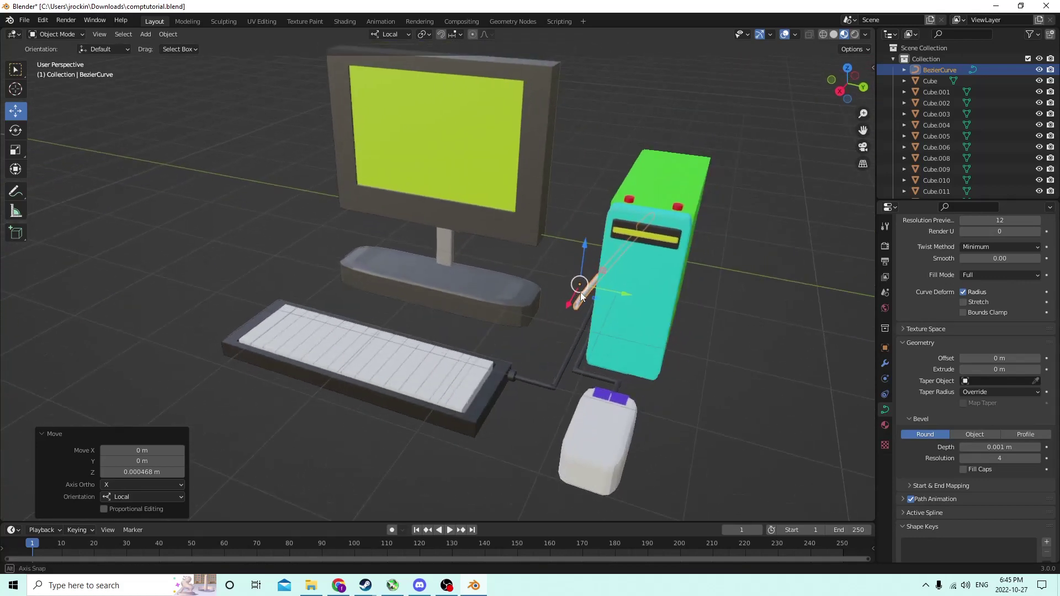
scroll(581, 294, "up", 2)
scroll(580, 291, "down", 1)
scroll(601, 297, "down", 5)
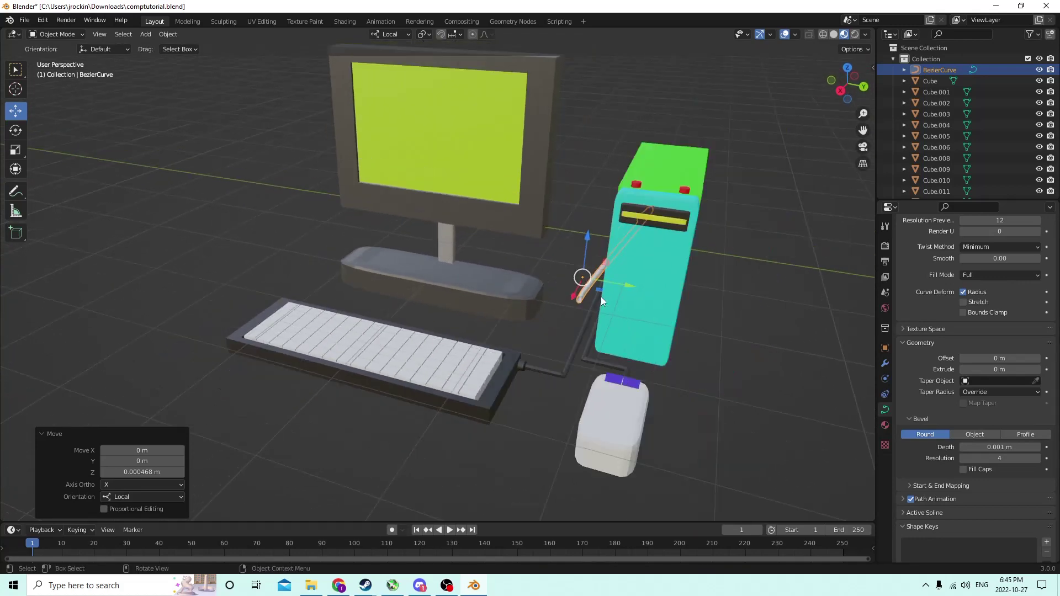
middle_click_drag(612, 301, 701, 300)
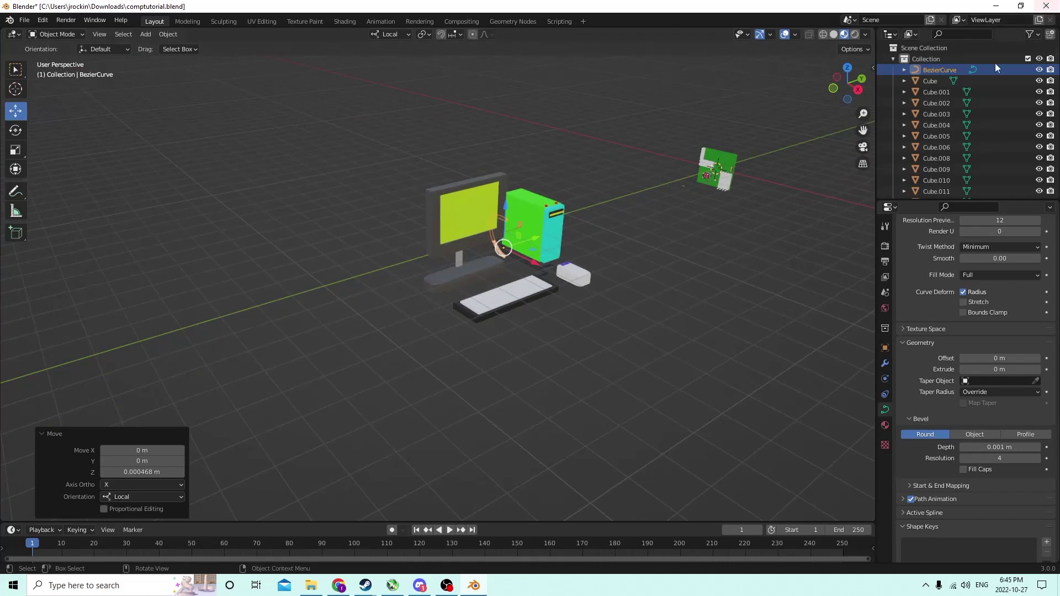
Deselect the cable and examine the separate motherboard's slots, fan and yellow-pinned connector up close.
left_click_drag(863, 129, 544, 130)
middle_click_drag(544, 131, 660, 69)
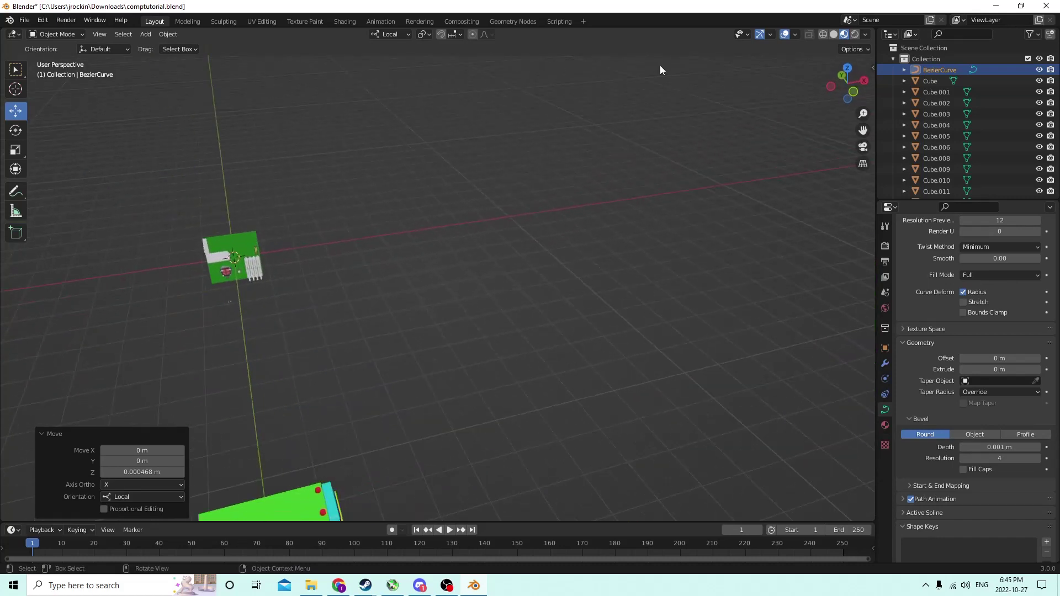
left_click_drag(863, 131, 1050, 165)
scroll(352, 113, "up", 7)
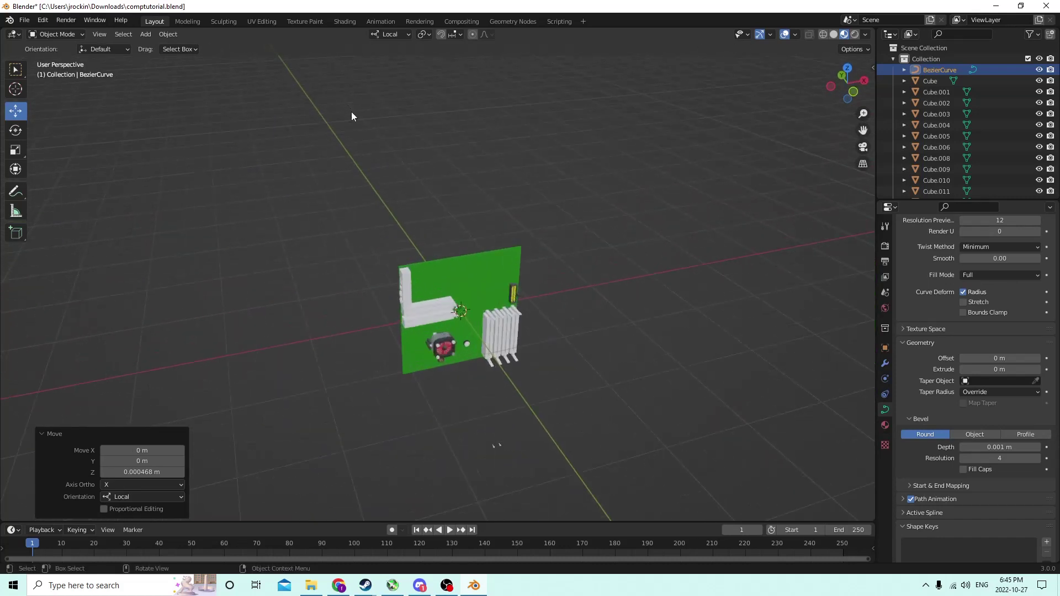
mouse_move(380, 114)
middle_mouse_down()
mouse_move(360, 109)
mouse_move(381, 108)
middle_mouse_up()
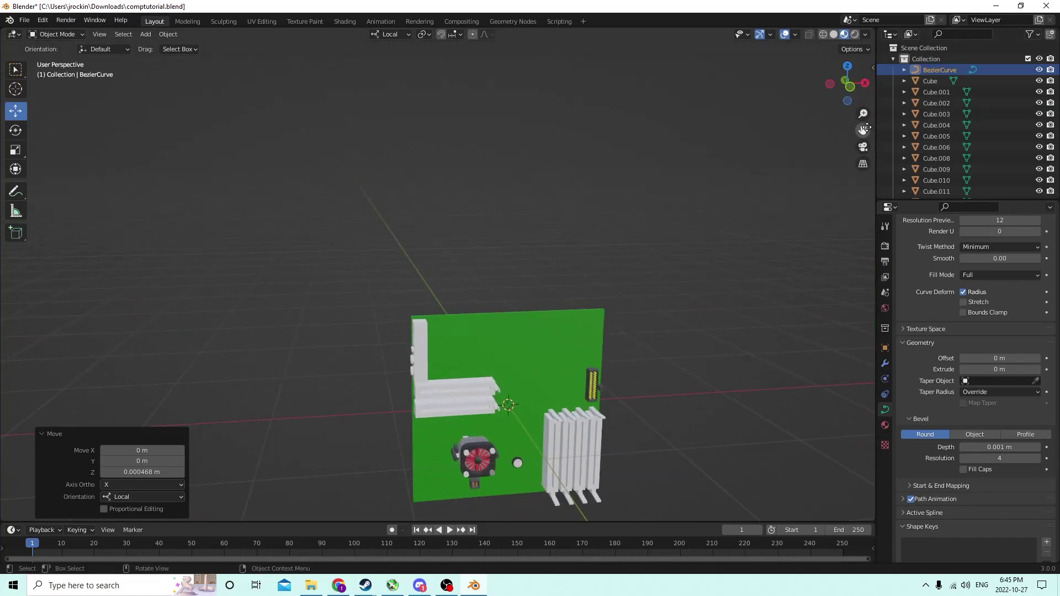
left_click_drag(863, 130, 794, 41)
scroll(740, 287, "up", 1)
mouse_move(718, 304)
middle_mouse_down()
mouse_move(698, 294)
mouse_move(705, 287)
mouse_move(713, 301)
mouse_move(666, 307)
mouse_move(714, 300)
mouse_move(678, 312)
mouse_move(723, 313)
mouse_move(725, 303)
mouse_move(704, 305)
mouse_move(765, 270)
mouse_move(727, 293)
middle_mouse_up()
left_click(702, 297)
scroll(700, 303, "down", 2)
scroll(701, 303, "up", 4)
scroll(724, 303, "up", 1)
scroll(716, 284, "down", 1)
middle_click_drag(664, 312, 757, 214)
scroll(615, 319, "up", 3)
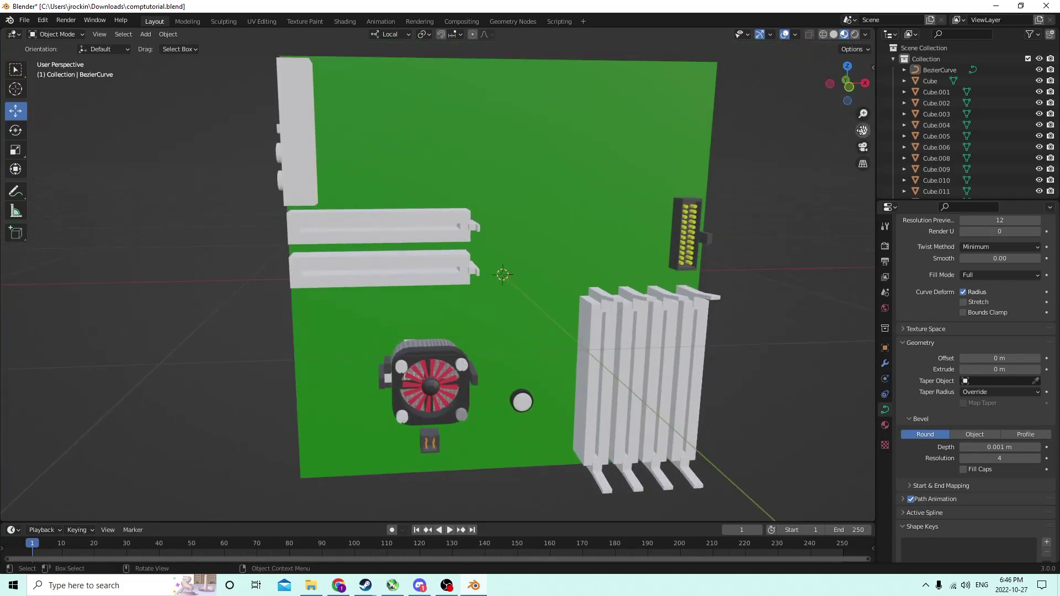
left_click_drag(863, 130, 666, 140)
middle_click_drag(729, 220, 725, 225)
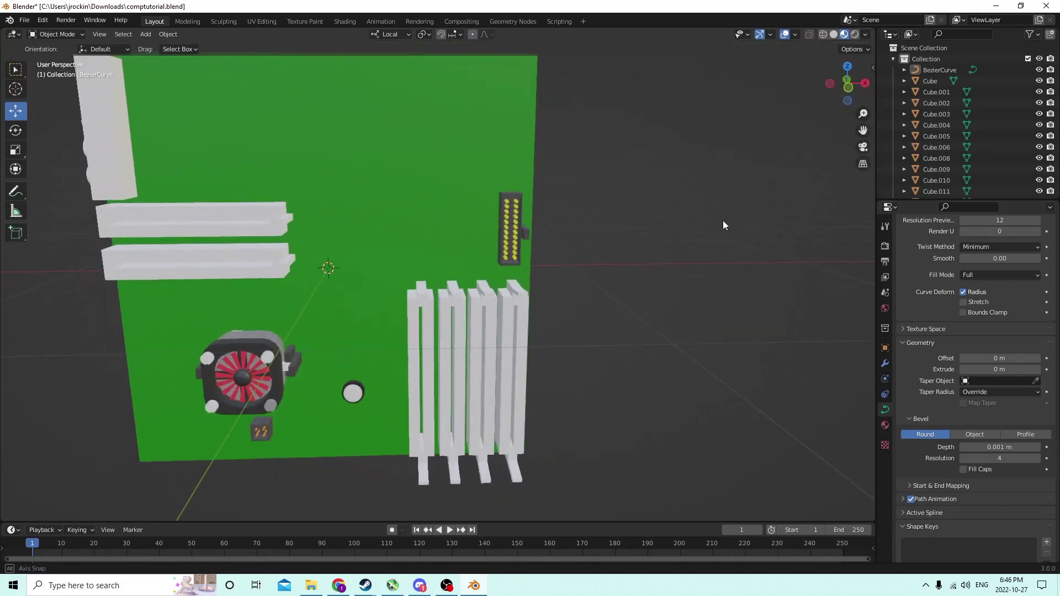
left_click_drag(723, 221, 667, 236)
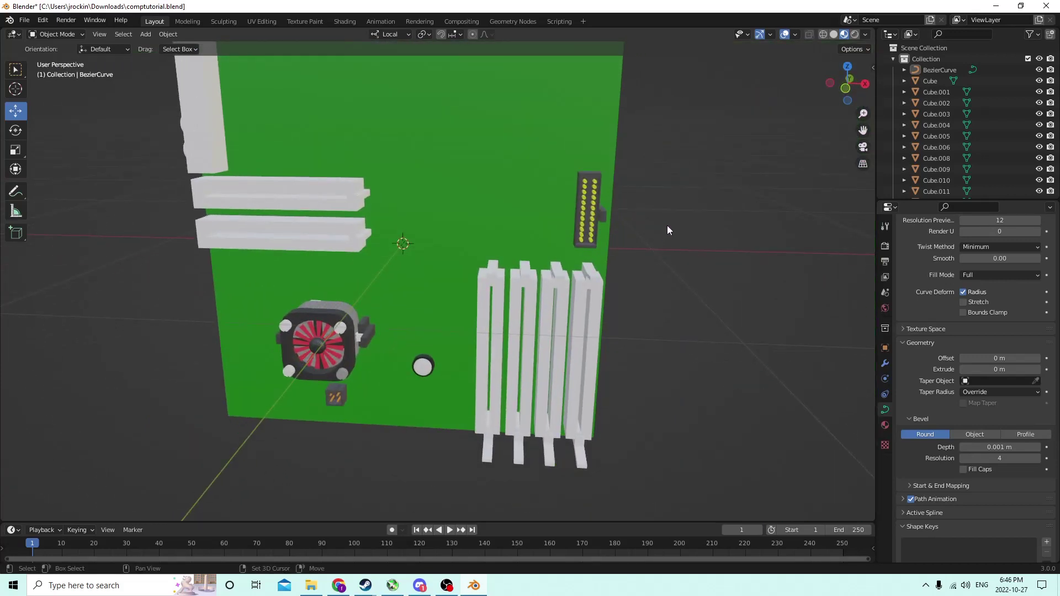
Add a cube mesh at the 3D cursor on the motherboard and scale it uniformly to 0.282.
key("shift+a")
mouse_move(655, 217)
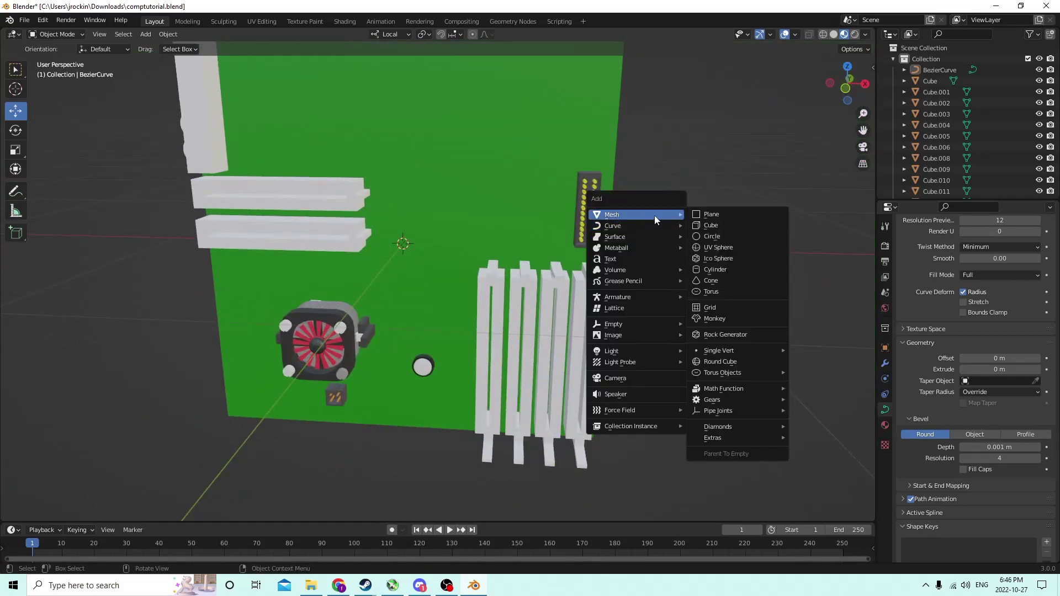
left_click(711, 224)
scroll(406, 245, "down", 2)
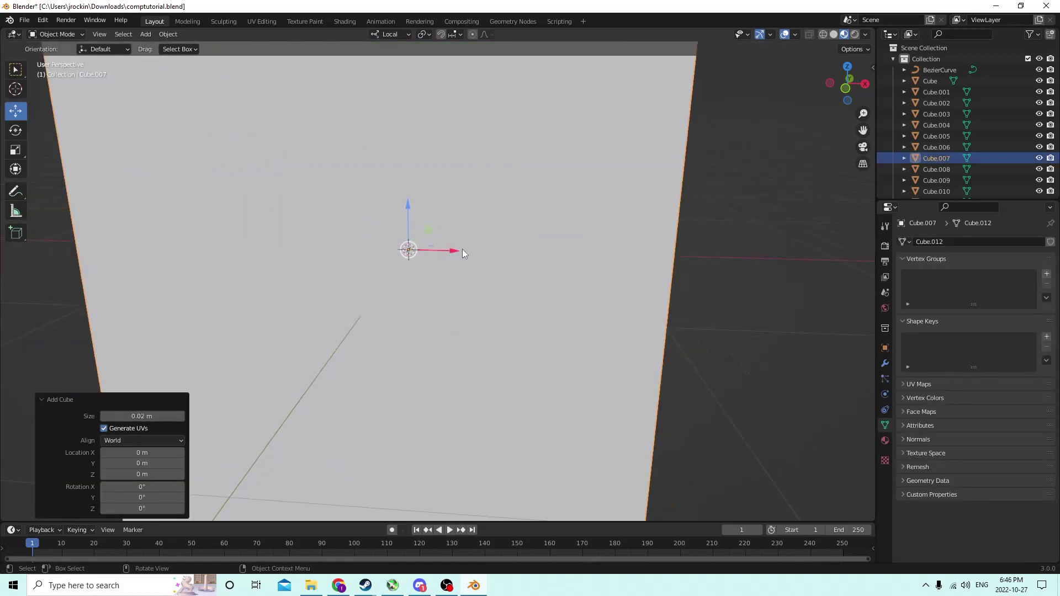
middle_click_drag(462, 250, 533, 259)
key("s")
left_click(288, 241)
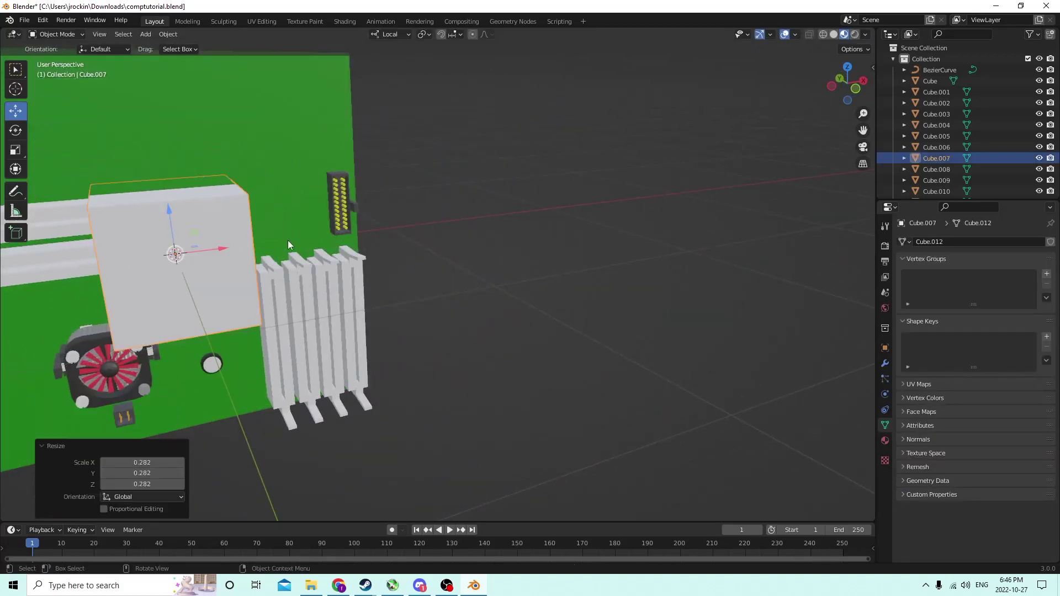
Flatten the new cube against the motherboard by scaling it to 0.103 along its local Y axis.
middle_click_drag(73, 267, 1059, 217)
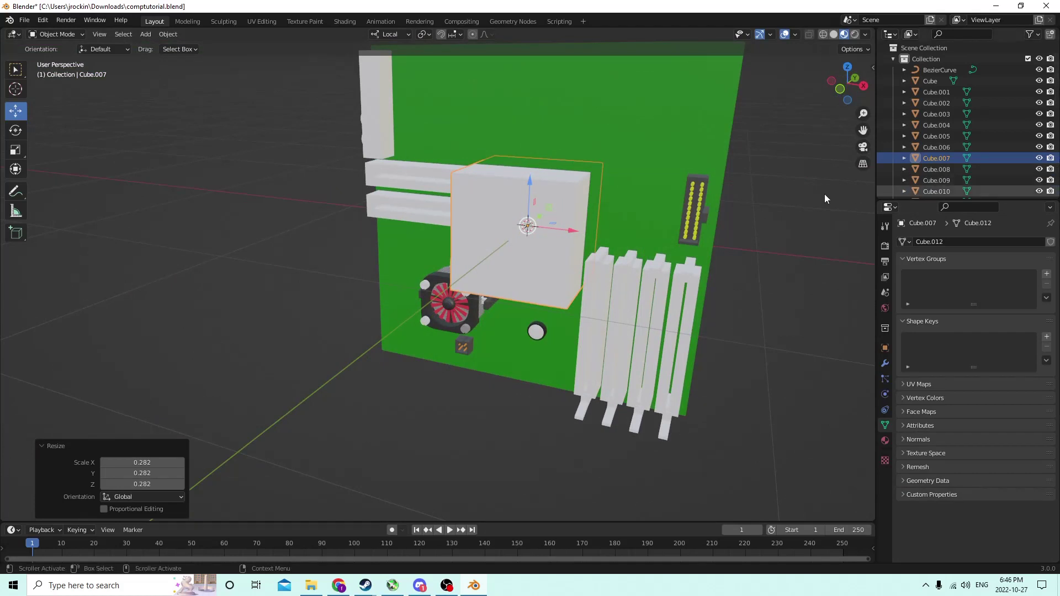
middle_click_drag(824, 194, 755, 211)
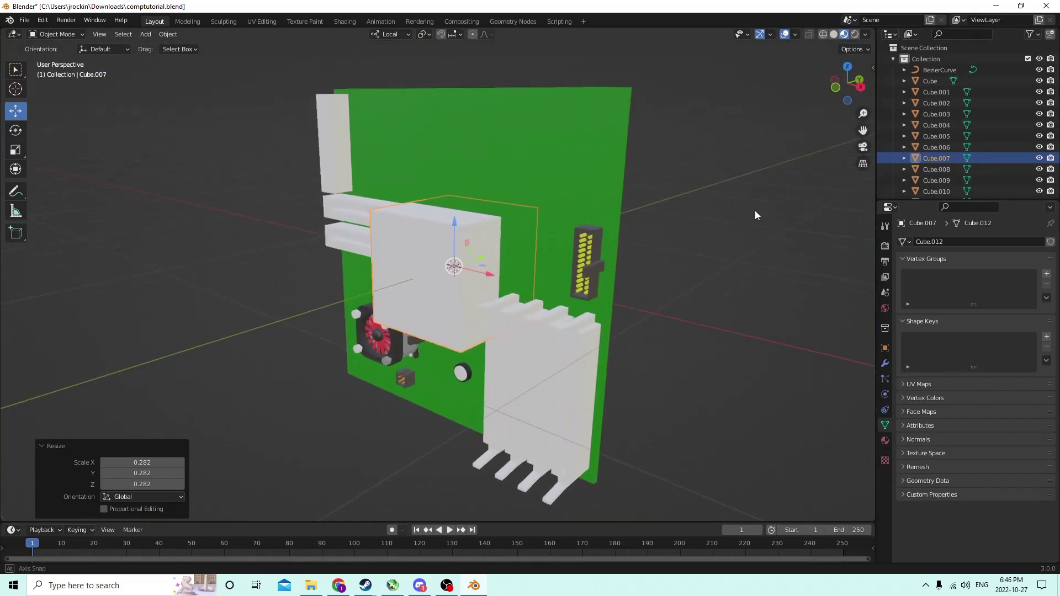
left_click_drag(863, 130, 745, 131)
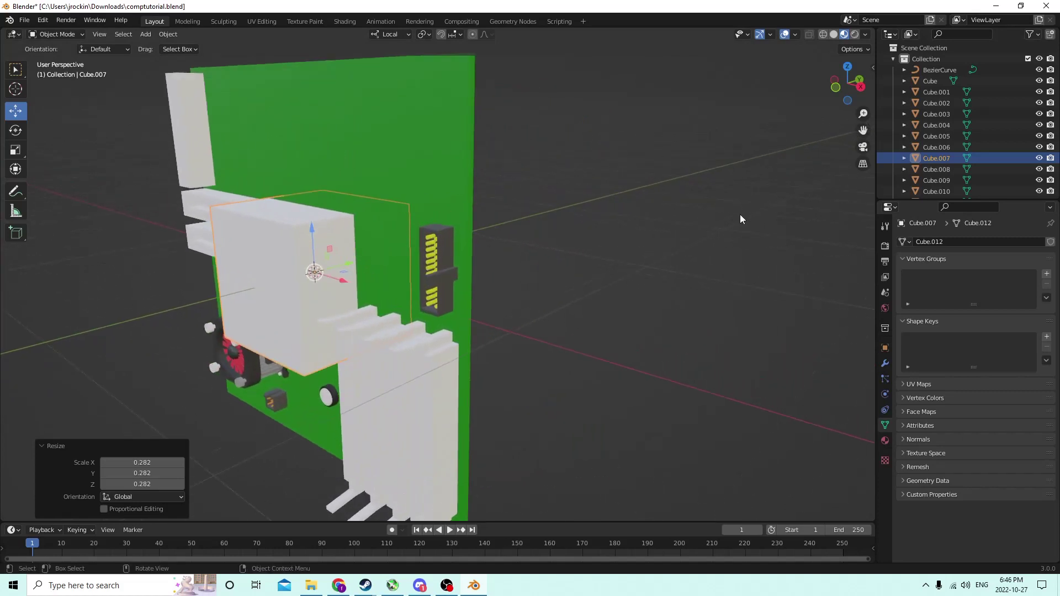
middle_click_drag(740, 220, 291, 196)
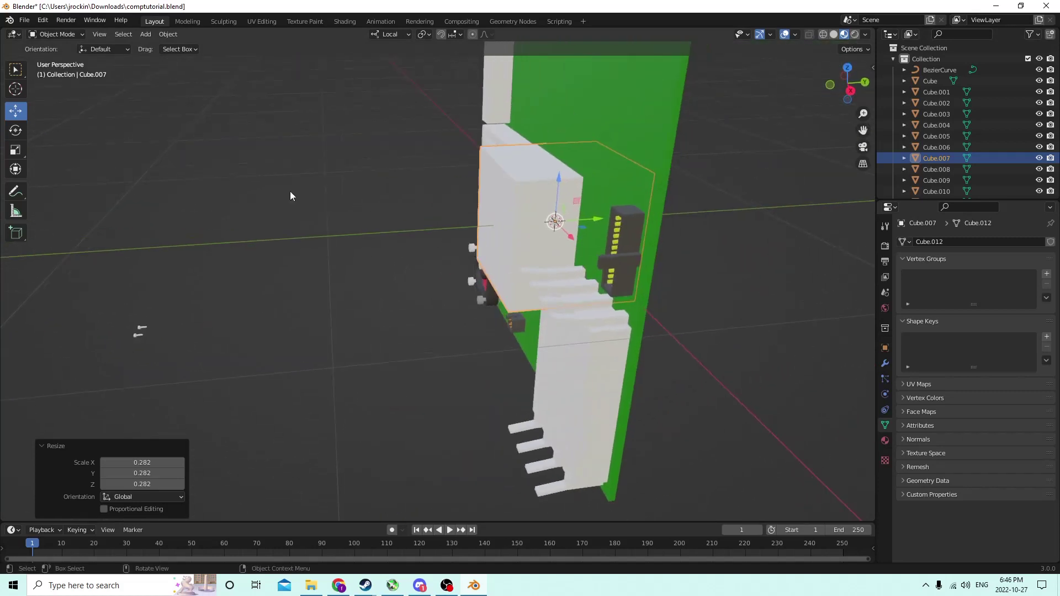
left_click(19, 151)
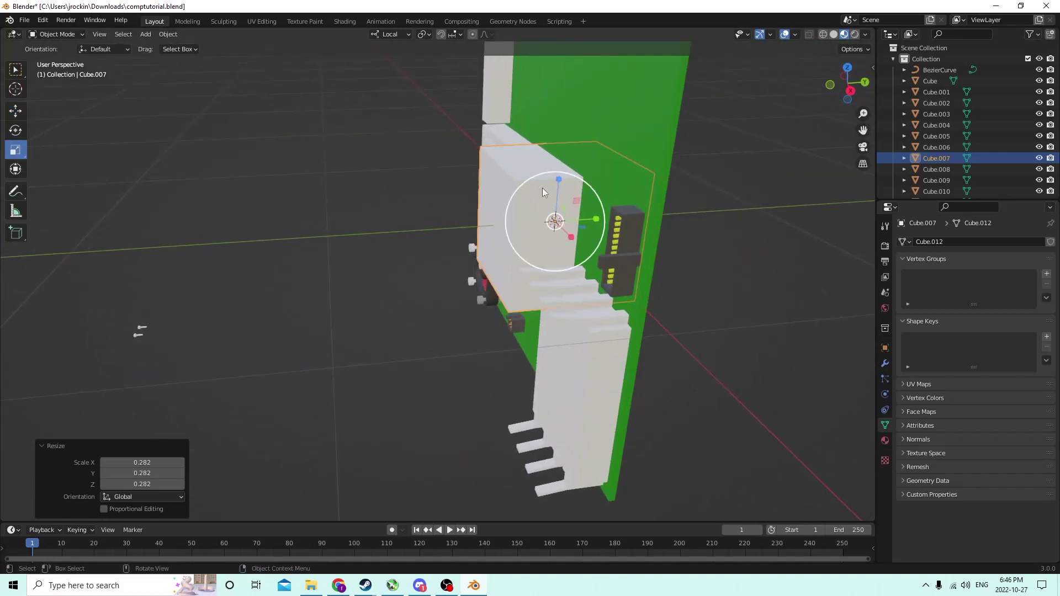
left_click_drag(599, 222, 560, 224)
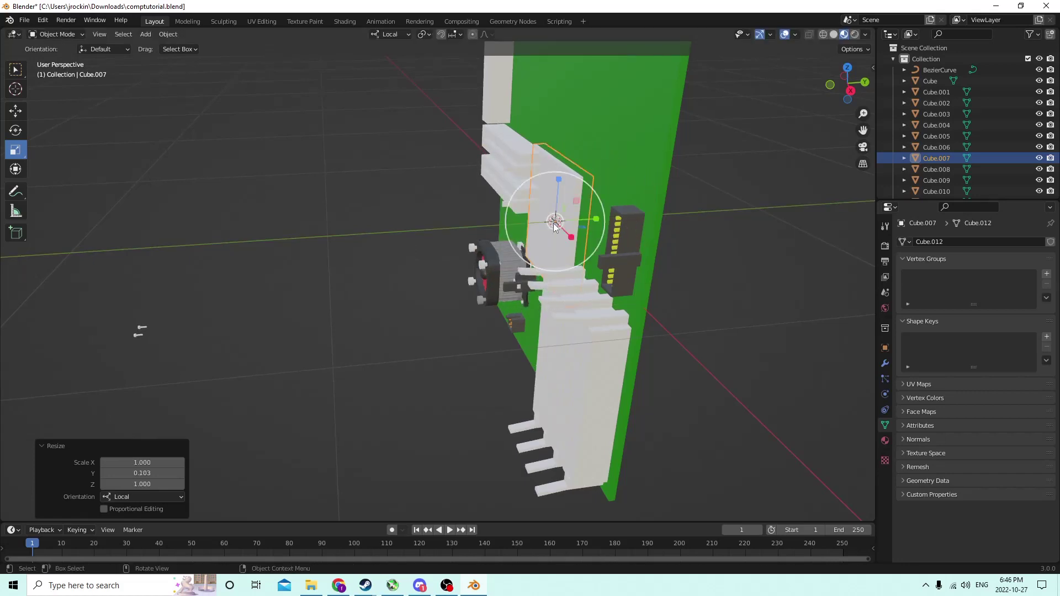
middle_click_drag(559, 224, 562, 226)
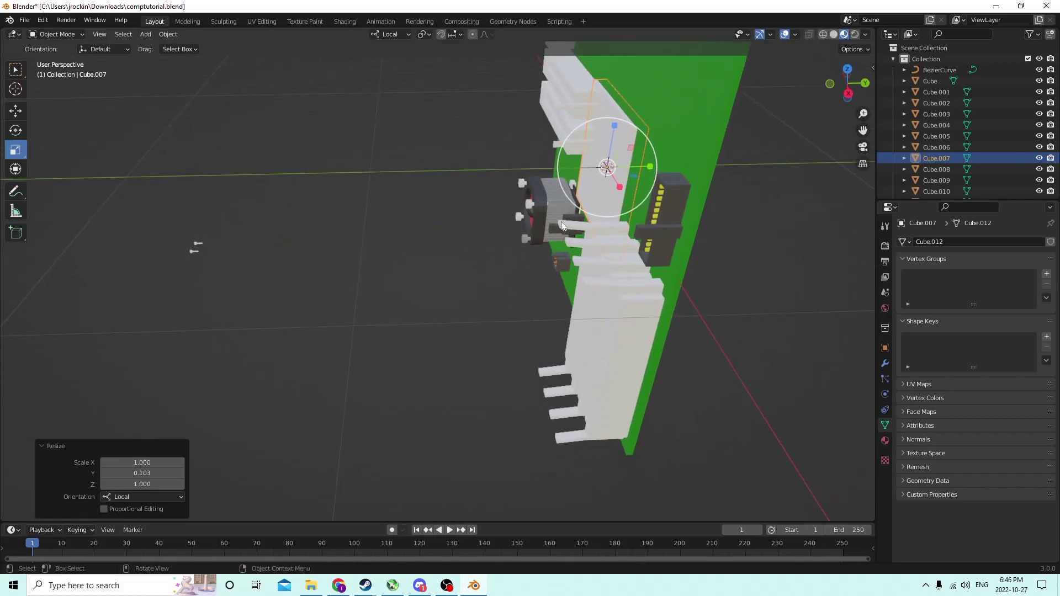
Move the flattened cube -0.00139 m along local Y, away from the motherboard's surface.
left_click(17, 112)
left_click_drag(654, 165, 614, 166)
middle_click_drag(599, 164, 675, 156)
scroll(687, 150, "down", 2)
middle_click_drag(395, 205, 703, 185)
scroll(408, 194, "up", 2)
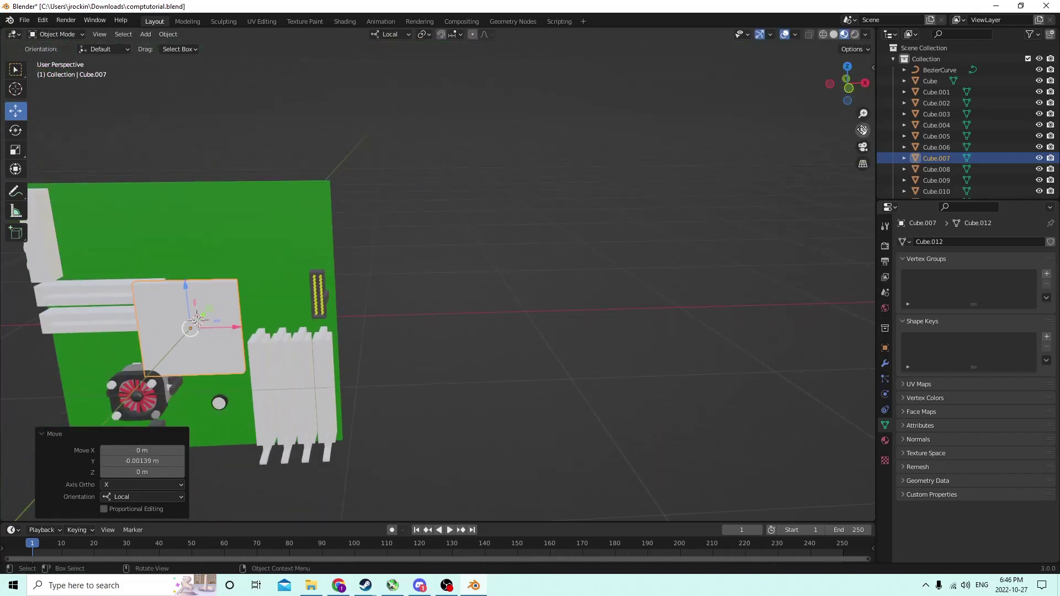
left_click_drag(863, 131, 1058, 106)
scroll(598, 227, "up", 2)
middle_click_drag(600, 229, 533, 207)
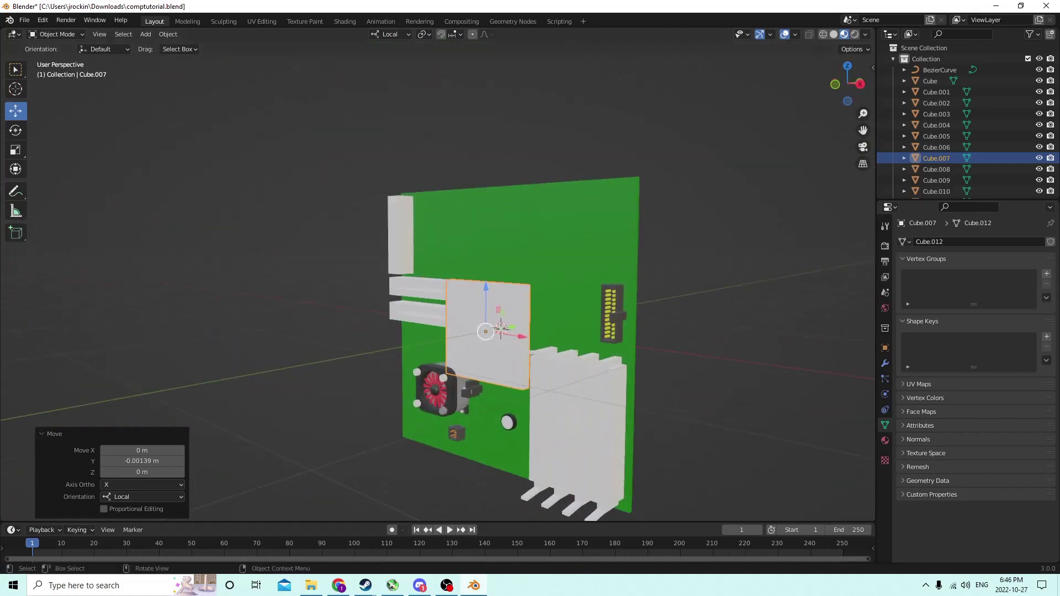
Reshape the block into a thin horizontal plate by shrinking it along local Z, scaling Y by 7.064 and then Z by 0.176.
left_click(16, 150)
left_click_drag(485, 290, 486, 326)
middle_click_drag(473, 322, 381, 334)
middle_click_drag(563, 334, 544, 348)
left_click_drag(590, 331, 640, 319)
middle_click_drag(640, 319, 445, 270)
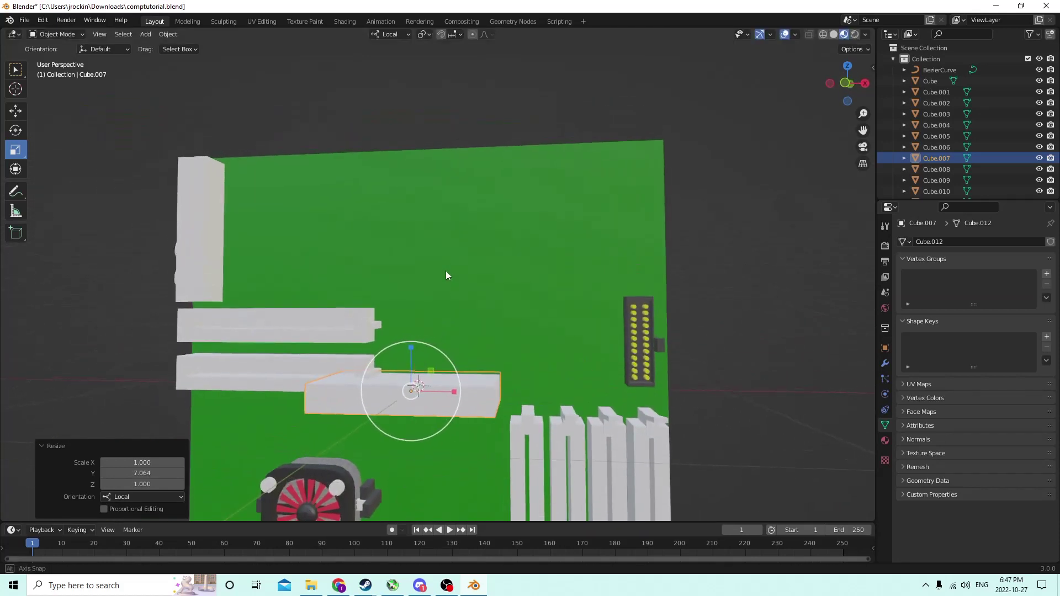
left_click_drag(412, 349, 414, 384)
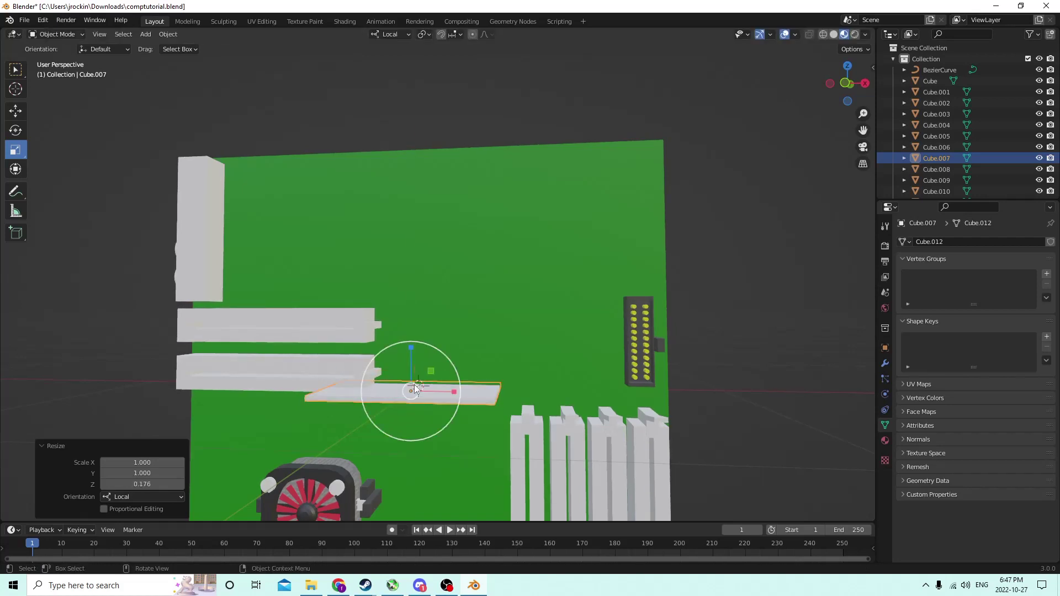
middle_click_drag(414, 384, 404, 360)
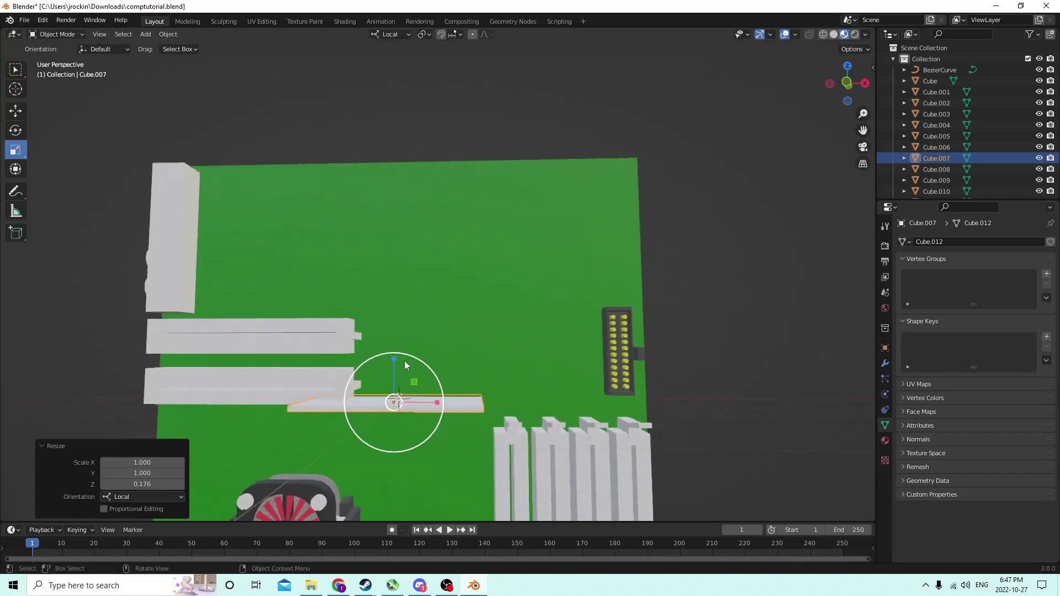
Align the plate's height with the lower long slot by moving it 0.000454 m and then -0.000043 m along local Z.
left_click(15, 110)
left_click_drag(388, 359, 389, 344)
middle_click_drag(388, 343, 417, 406)
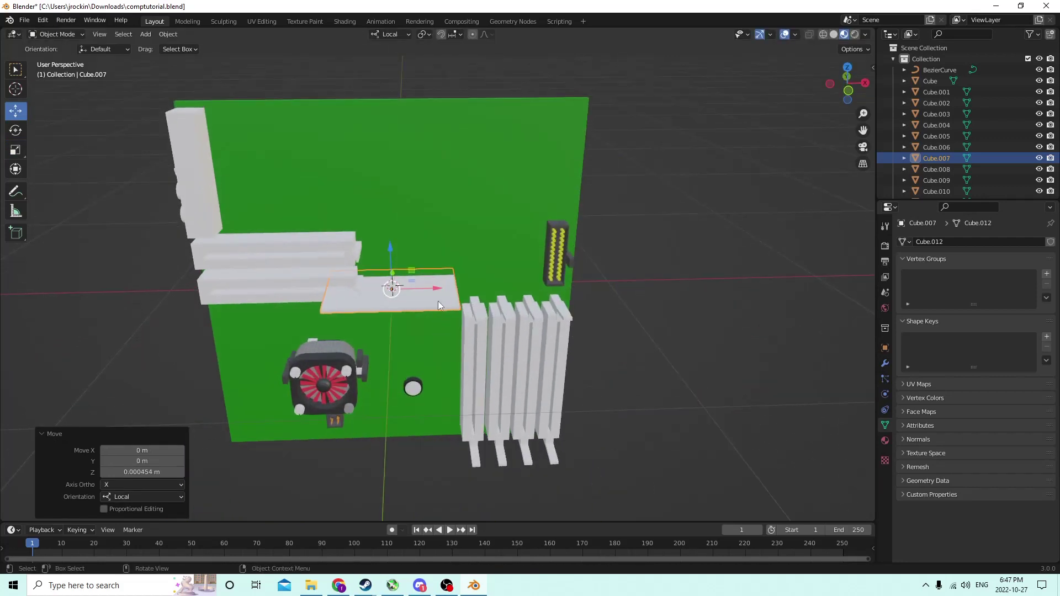
middle_click_drag(267, 260, 327, 241)
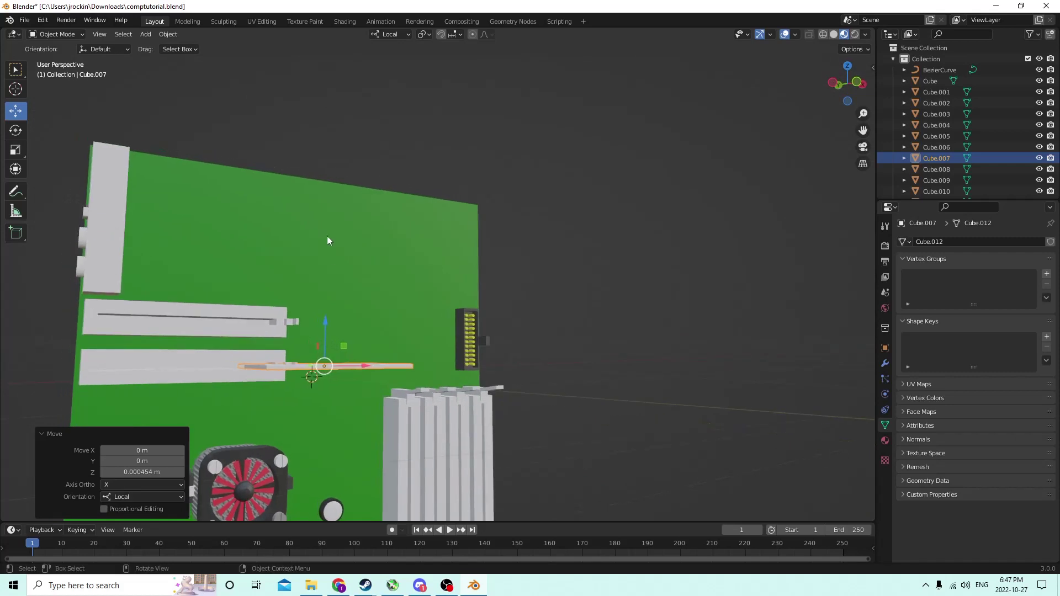
left_click_drag(324, 323, 324, 326)
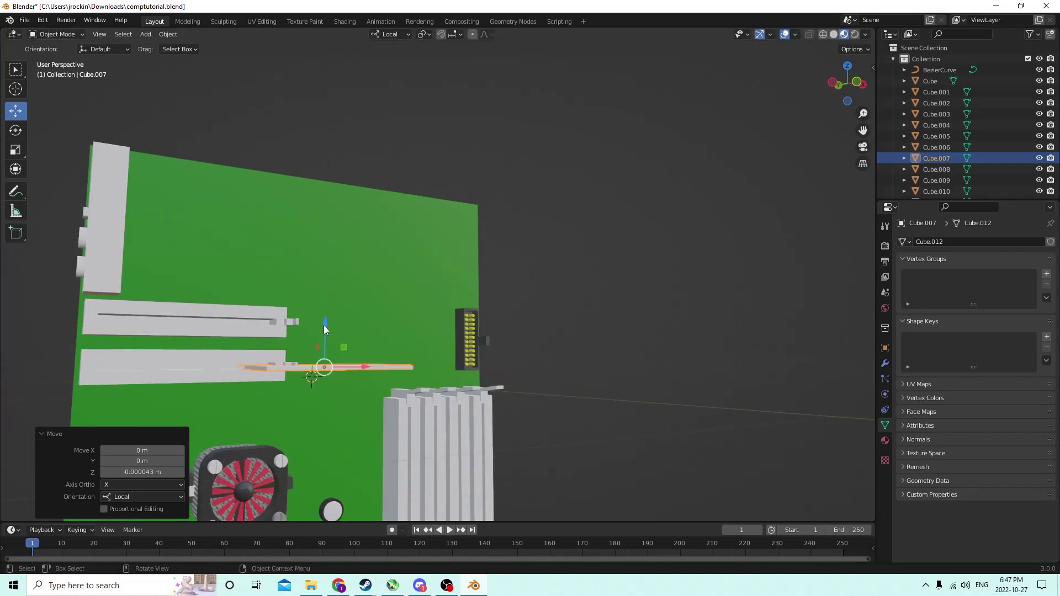
middle_click_drag(324, 326, 287, 305)
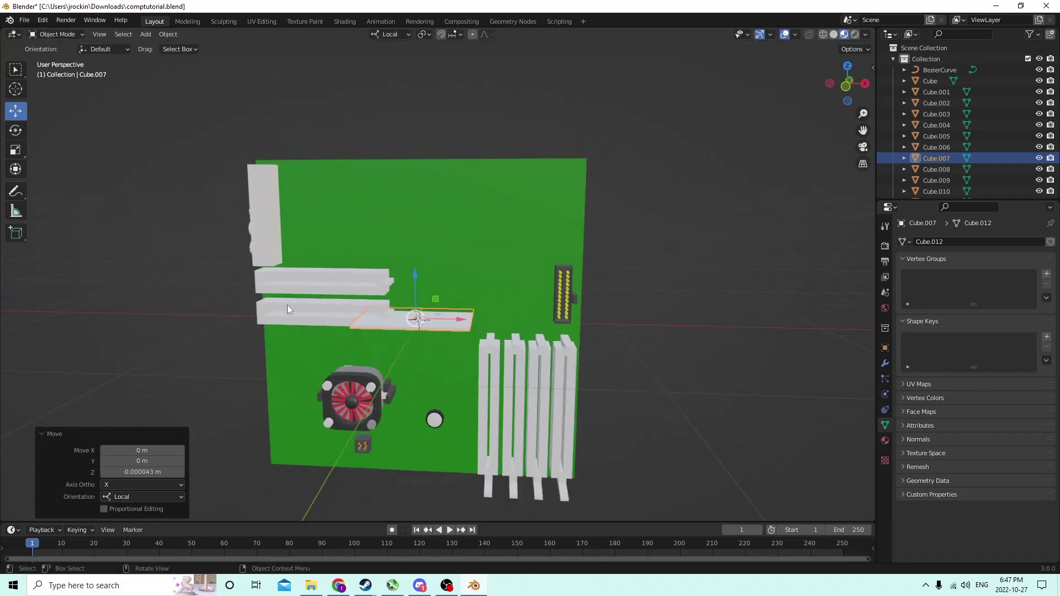
Shift the plate -0.000734 m along local Y, outward from the motherboard.
left_click(15, 157)
middle_click_drag(293, 192, 467, 221)
left_click(16, 111)
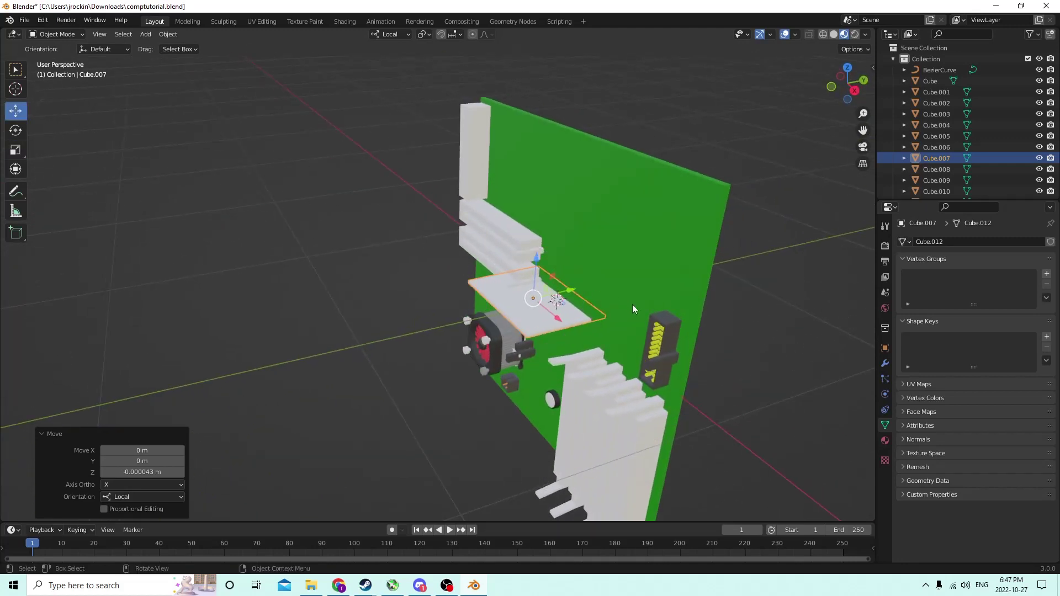
left_click_drag(567, 293, 560, 296)
middle_click_drag(560, 296, 445, 220)
Lengthen the plate by scaling it to 2.096 along its local X axis.
left_click(16, 150)
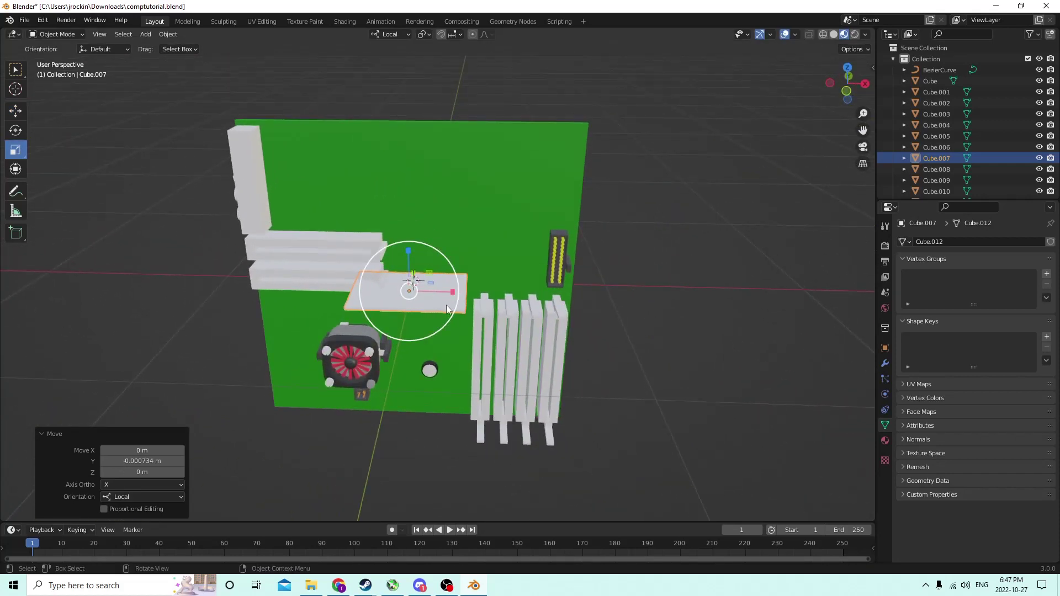
left_click_drag(453, 292, 504, 292)
mouse_move(505, 292)
middle_mouse_down()
mouse_move(510, 256)
mouse_move(495, 283)
middle_mouse_up()
Slide the lengthened plate over the long slots by moving it -0.002215 m and then -0.000168 m along local X.
left_click(10, 114)
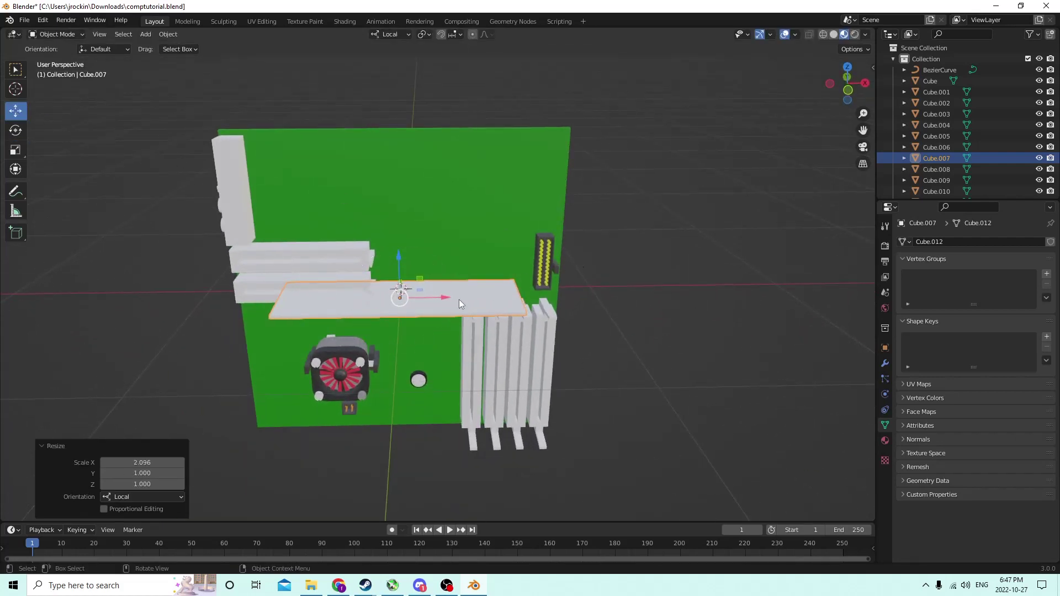
left_click_drag(435, 299, 399, 299)
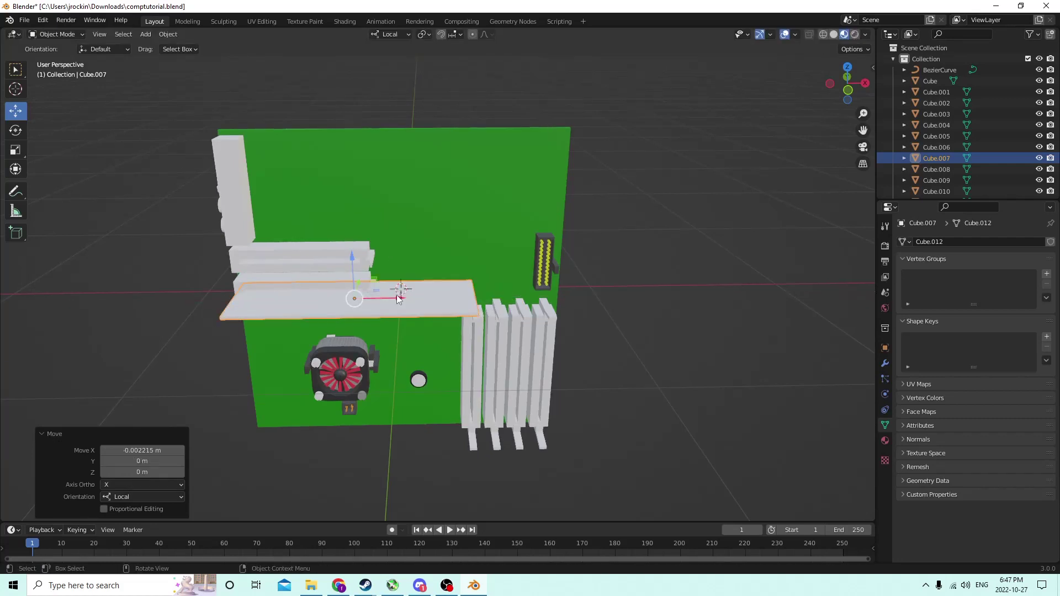
mouse_move(399, 298)
middle_mouse_down()
mouse_move(411, 280)
mouse_move(434, 301)
mouse_move(409, 311)
middle_mouse_up()
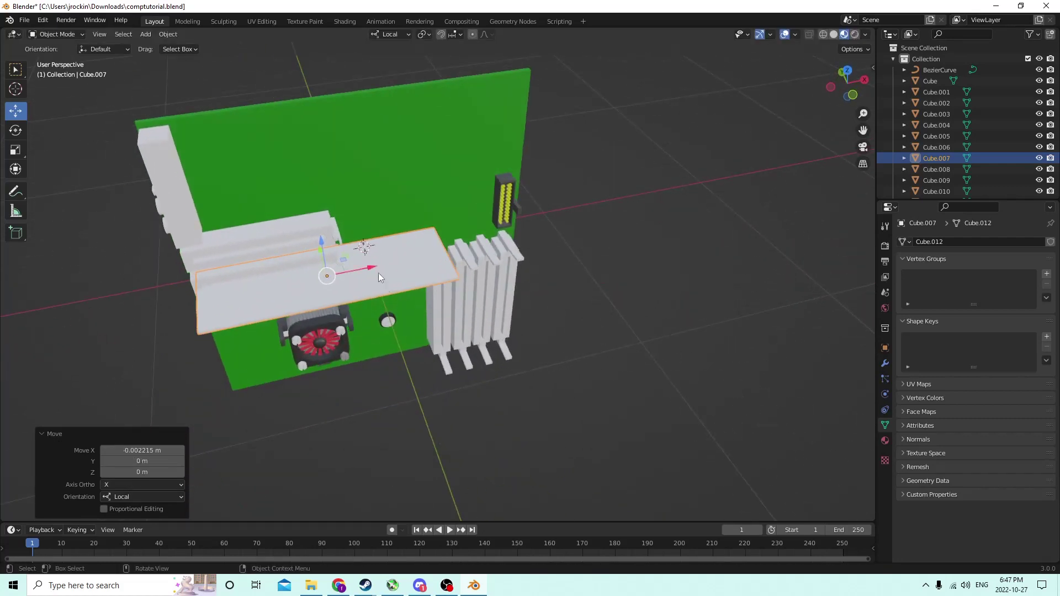
left_click_drag(367, 269, 367, 273)
middle_click_drag(367, 273, 486, 280)
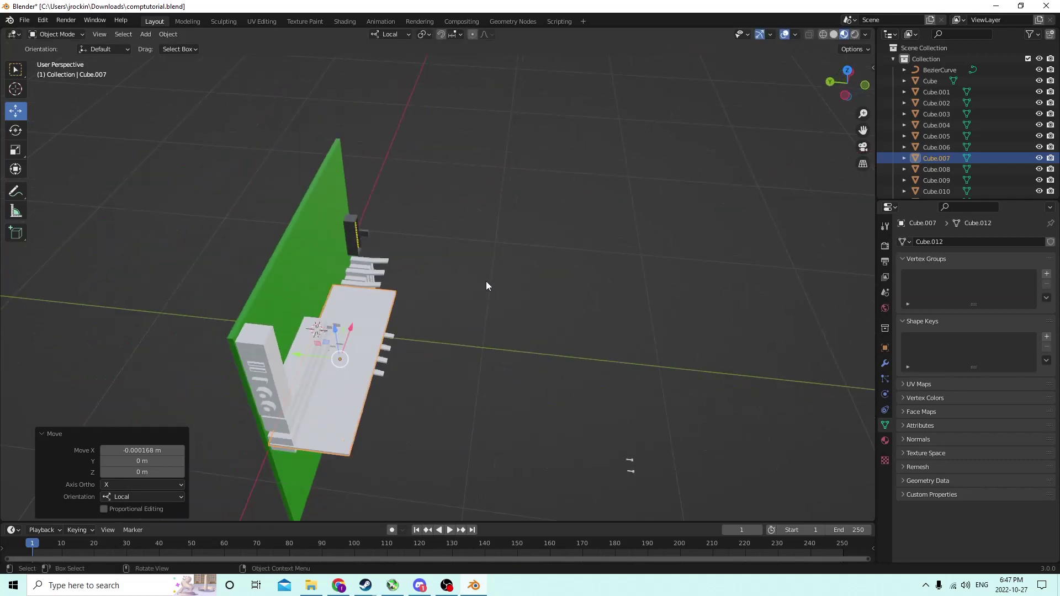
Pull the plate -0.001267 m along local Y, nudge it 0.000067 m along local X, and move it farther out from the slots.
left_click_drag(297, 353, 323, 361)
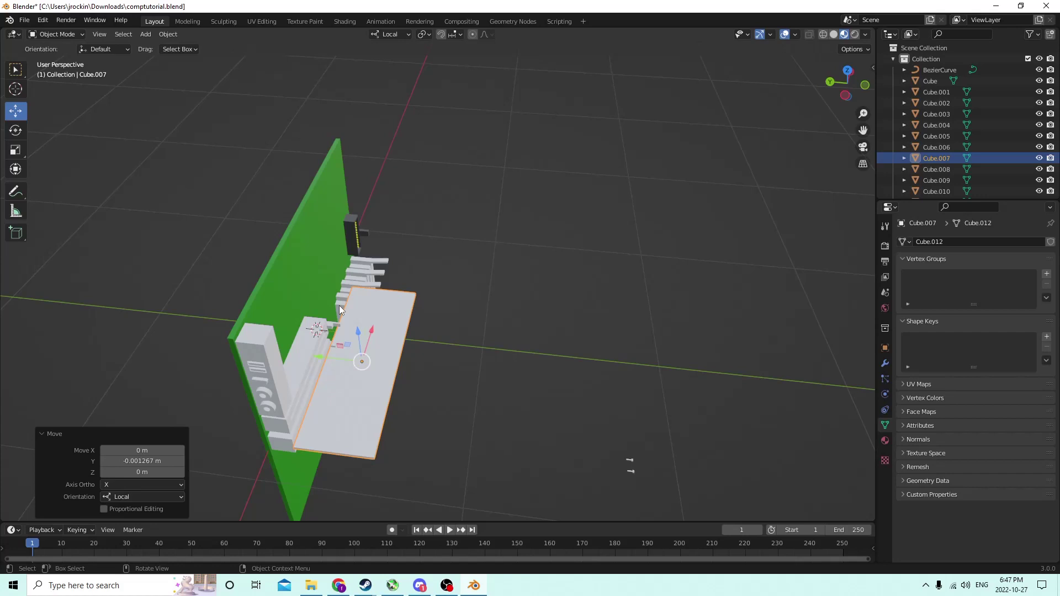
middle_click_drag(339, 306, 342, 463)
middle_click_drag(335, 386, 338, 361)
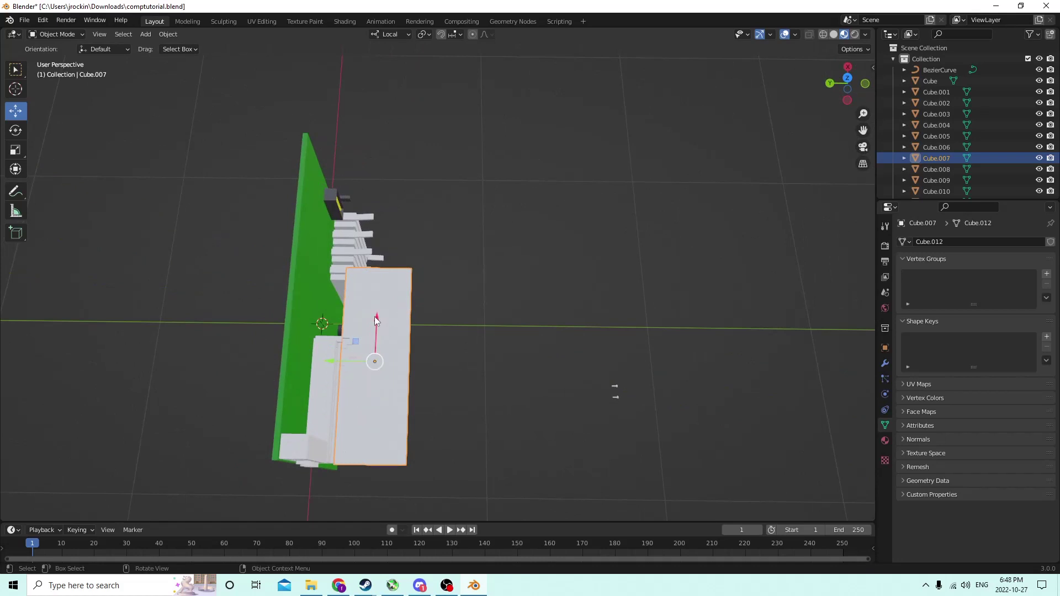
left_click_drag(376, 320, 375, 317)
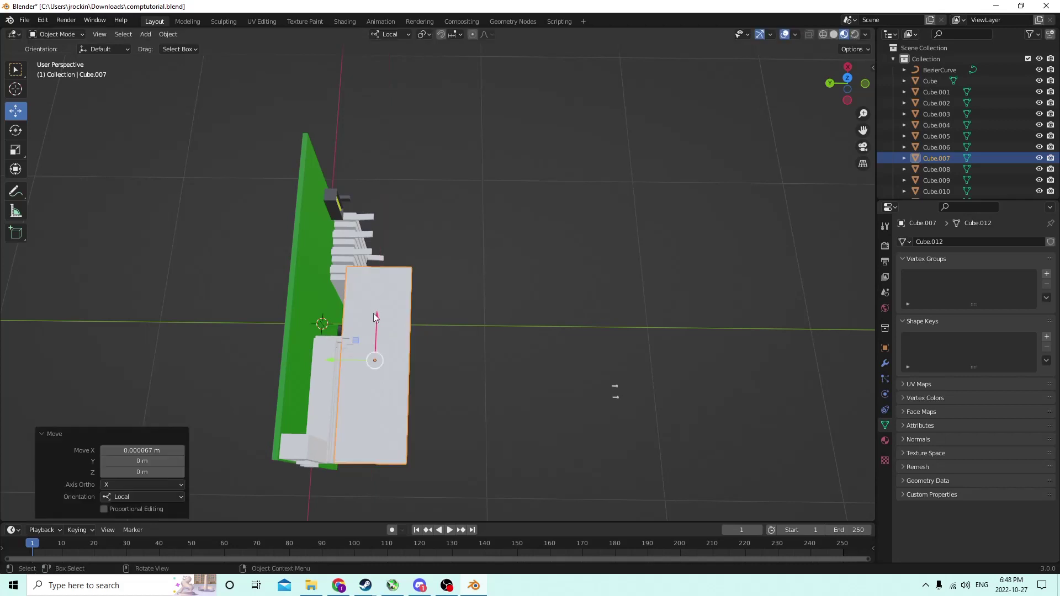
left_click_drag(333, 366, 370, 364)
mouse_move(370, 365)
middle_mouse_down()
mouse_move(363, 326)
mouse_move(378, 306)
mouse_move(350, 255)
mouse_move(326, 309)
mouse_move(372, 391)
mouse_move(415, 351)
mouse_move(378, 375)
middle_mouse_up()
scroll(365, 326, "up", 1)
scroll(354, 271, "up", 1)
Duplicate the plate in place and scale the copy to 0.236 along local Y and 0.415 along local X.
key("shift+d")
key("Escape")
left_click(15, 153)
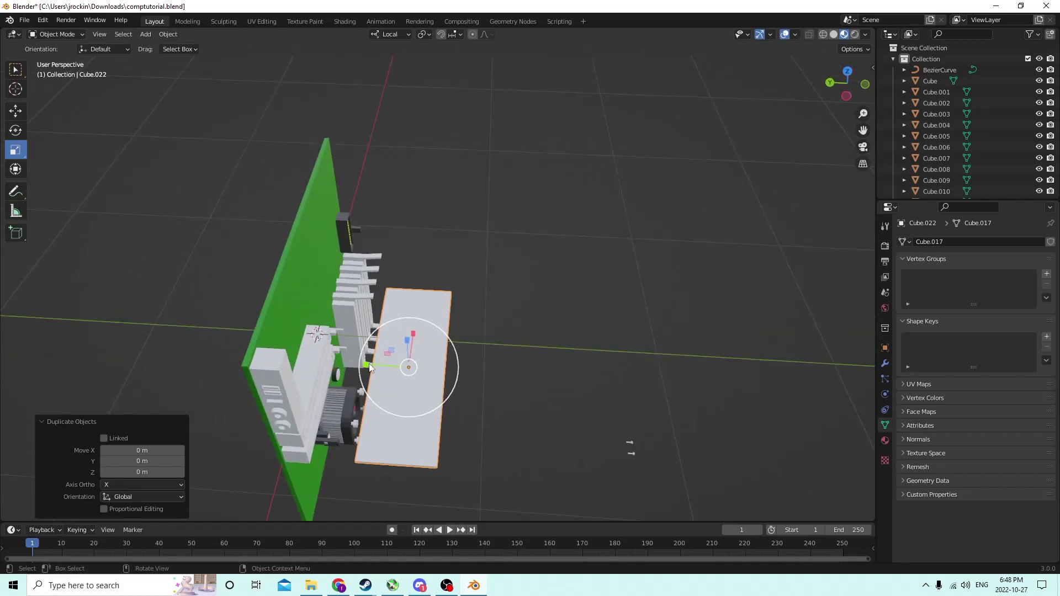
left_click_drag(367, 366, 400, 366)
middle_click_drag(400, 366, 385, 322)
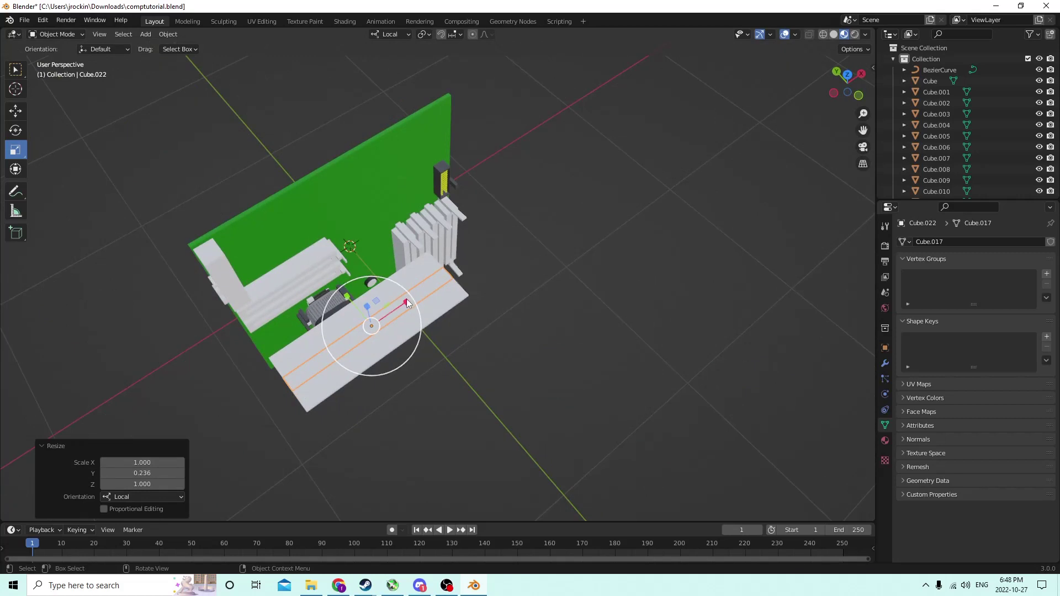
left_click_drag(407, 304, 386, 315)
middle_click_drag(386, 315, 196, 210)
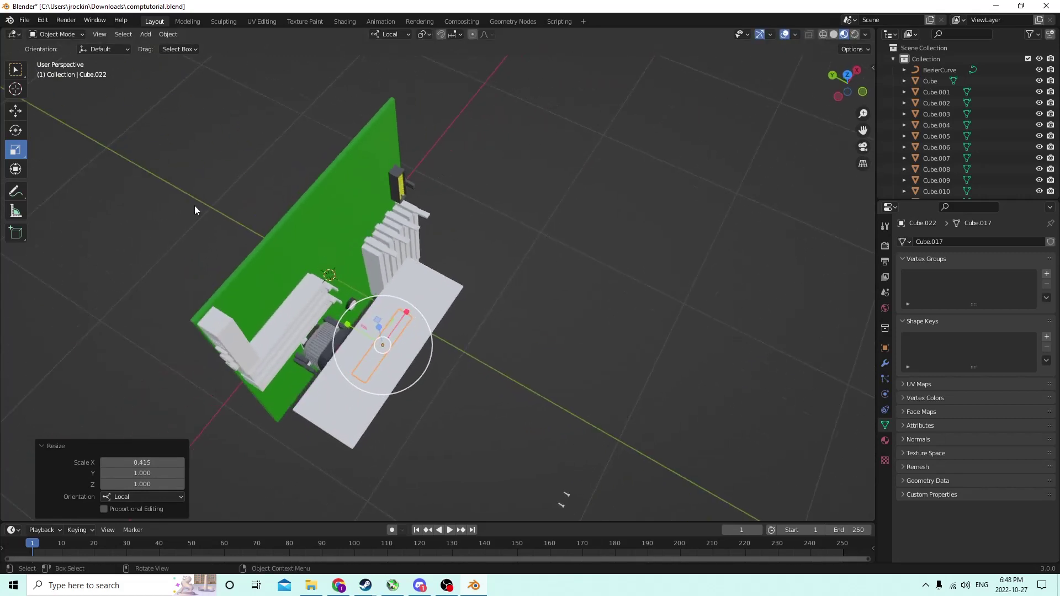
Move the small copy along local X toward the long slot, 0.004116 m along local Y into it, and 0.000667 m along local X.
left_click(16, 111)
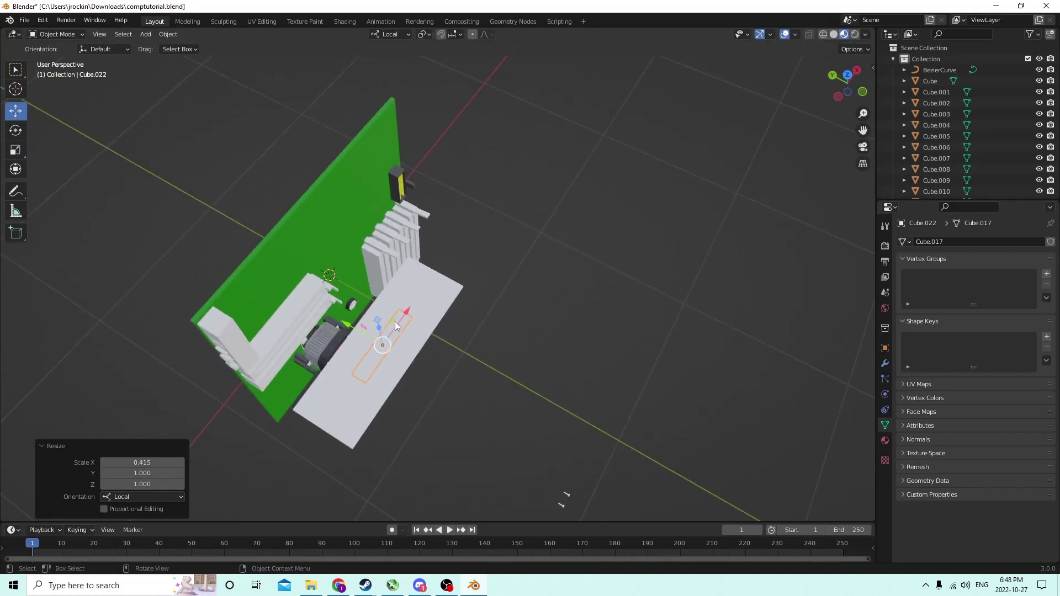
left_click_drag(406, 319, 360, 352)
middle_click_drag(361, 352, 356, 479)
left_click_drag(380, 422, 345, 423)
middle_click_drag(346, 423, 172, 272)
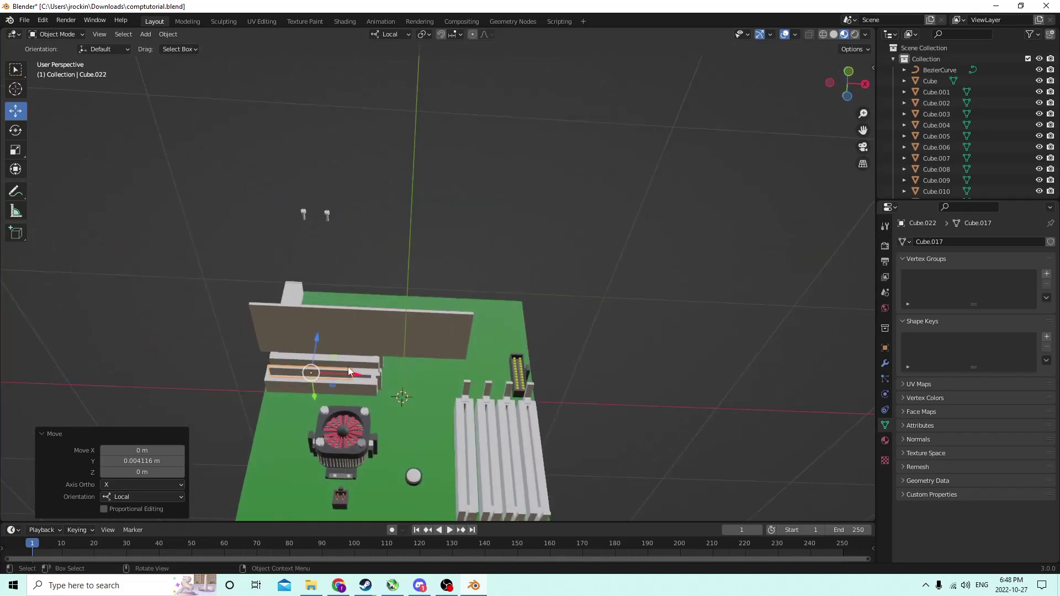
left_click_drag(354, 380, 371, 376)
middle_click_drag(415, 330, 412, 357)
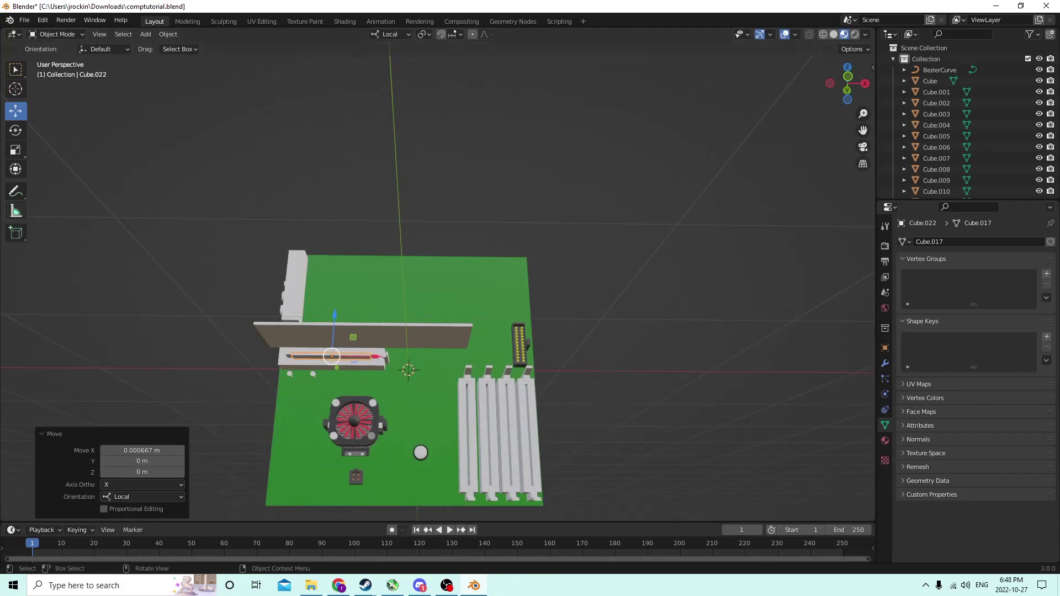
Lengthen the small strip to match the slot by scaling it to 1.159 along local X.
left_click(16, 155)
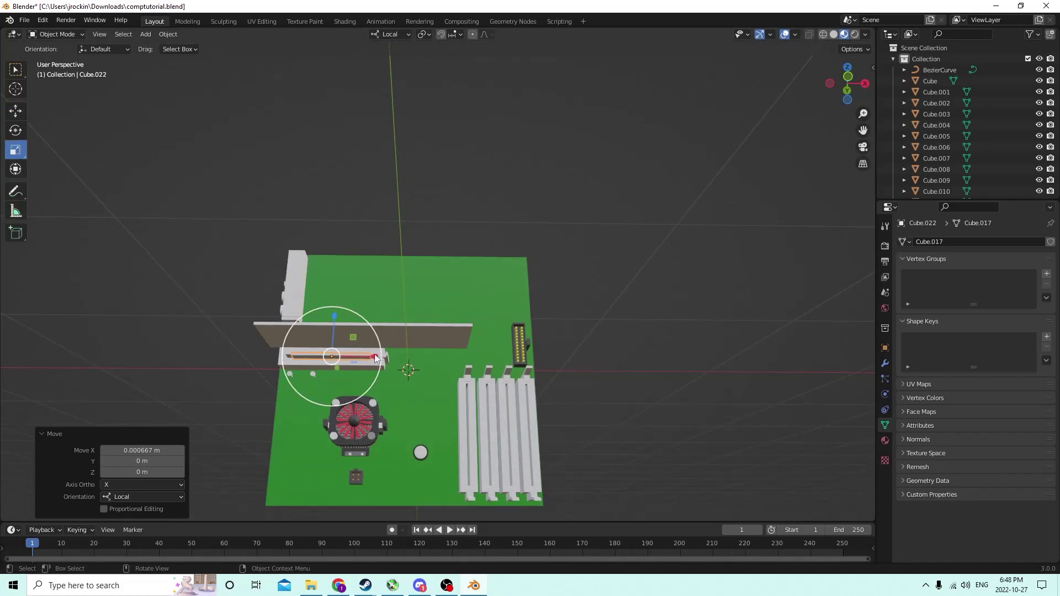
left_click_drag(376, 356, 383, 354)
middle_click_drag(383, 355, 257, 269)
Move the small strip -0.001584 m along local Y to meet the large plate's inner edge.
left_click(17, 111)
middle_click_drag(382, 260, 351, 396)
key("g")
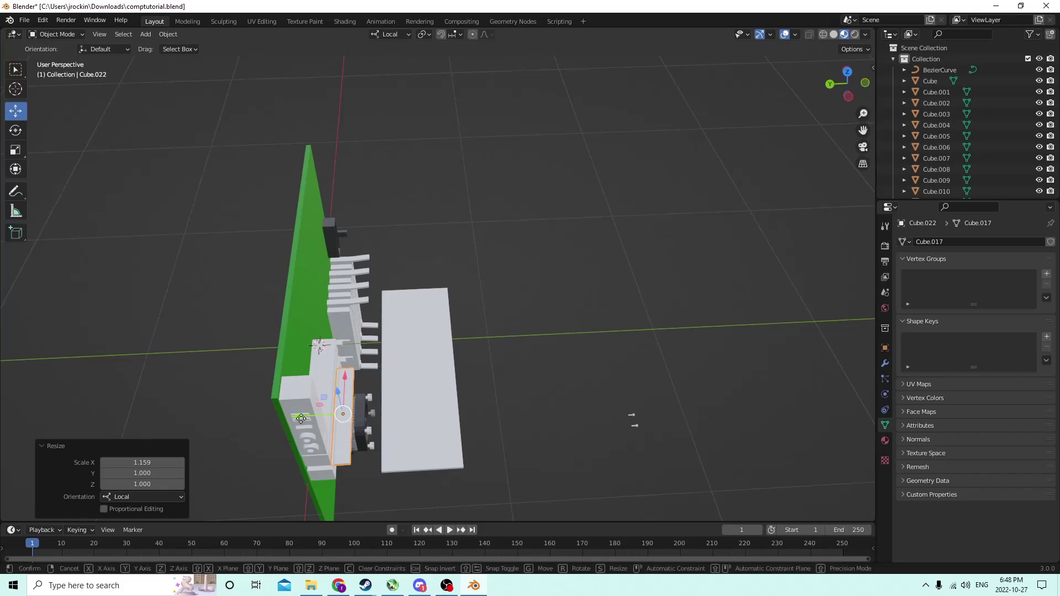
key("y")
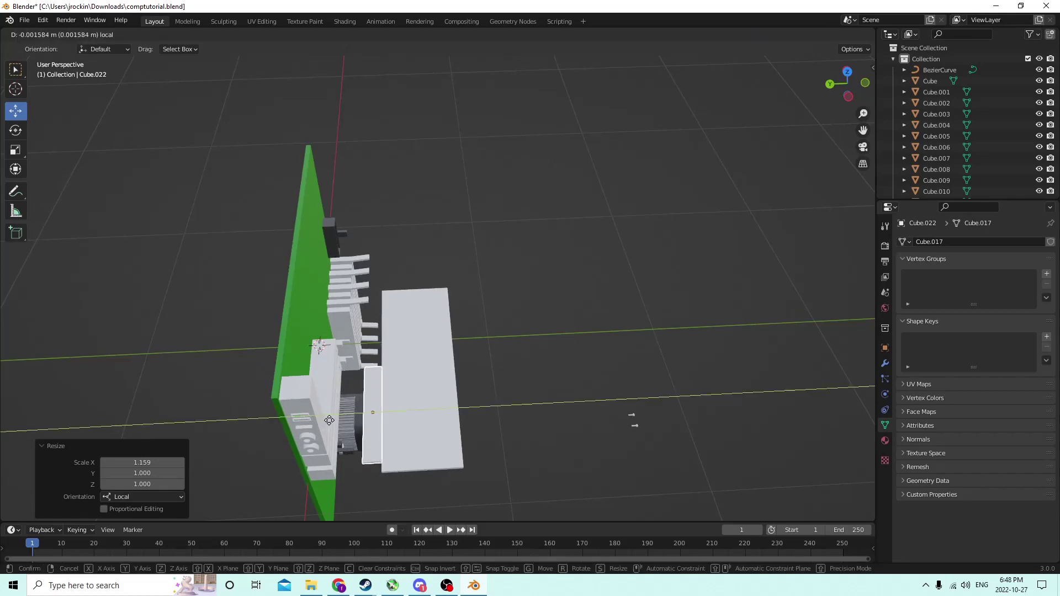
left_click(328, 420)
middle_click_drag(329, 415, 367, 367)
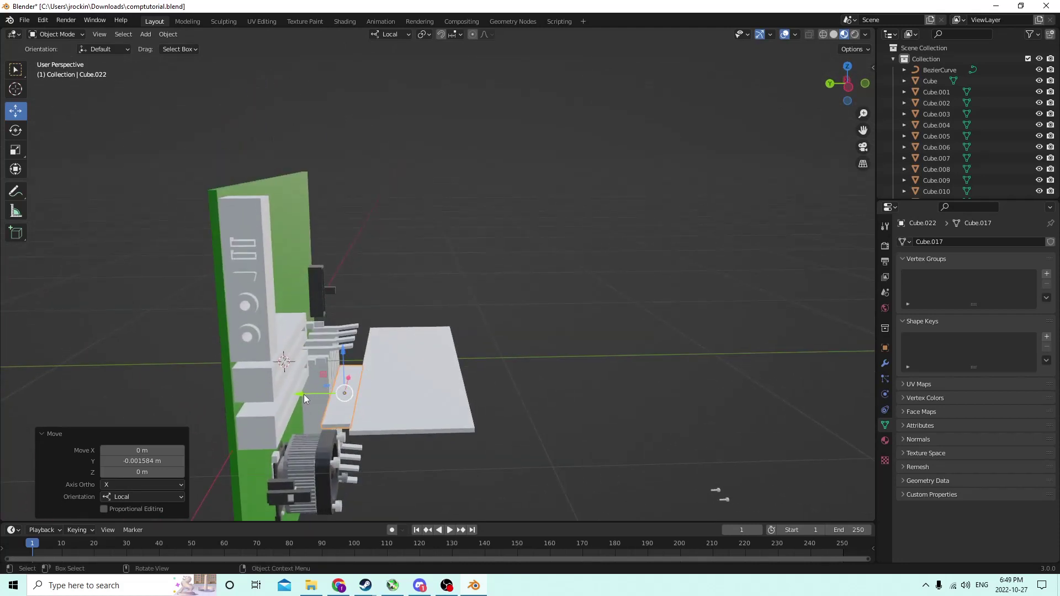
Nudge the small strip -0.000021 m along local Y against the large plate's inner edge.
left_click_drag(304, 394, 298, 393)
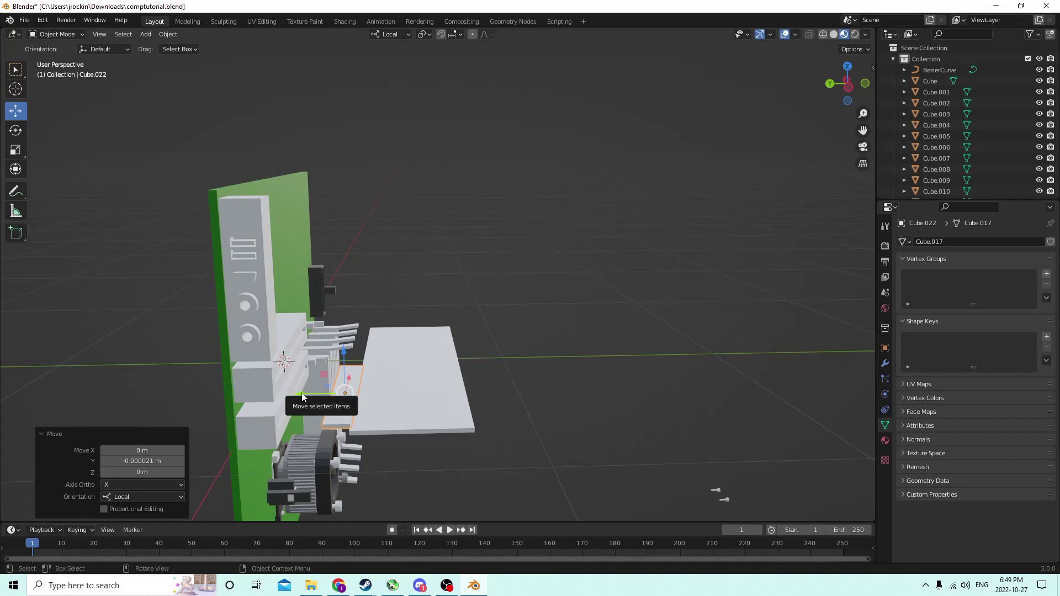
middle_click_drag(640, 334, 498, 224)
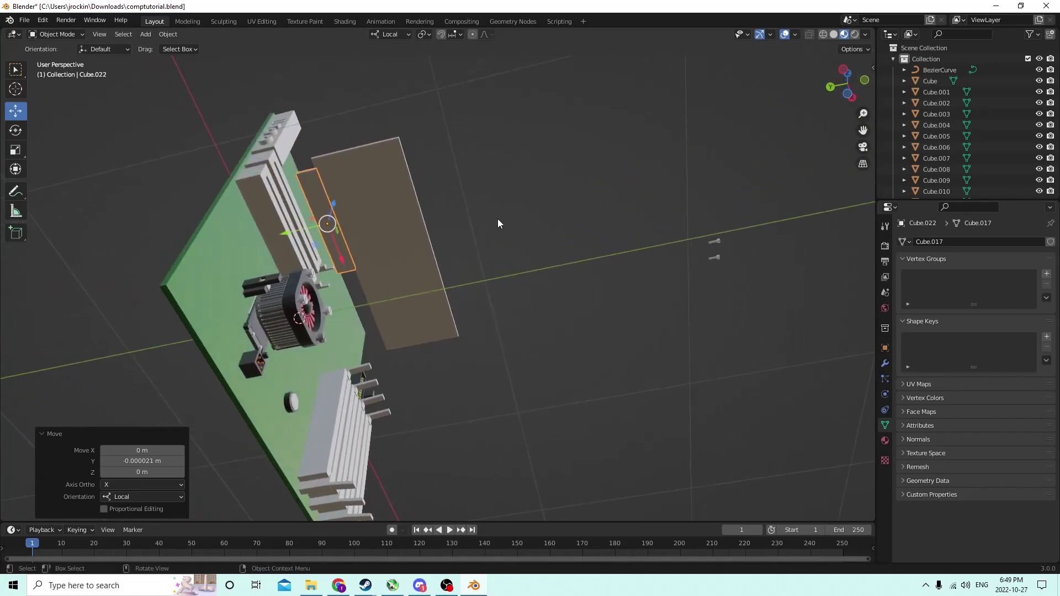
middle_click_drag(439, 247, 441, 253)
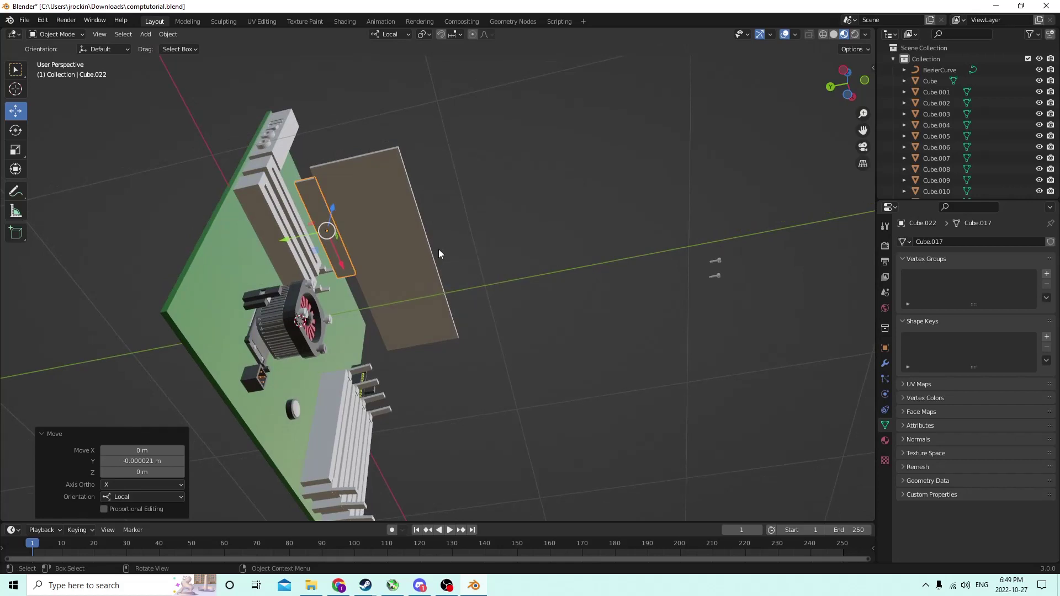
middle_click_drag(407, 215, 413, 251)
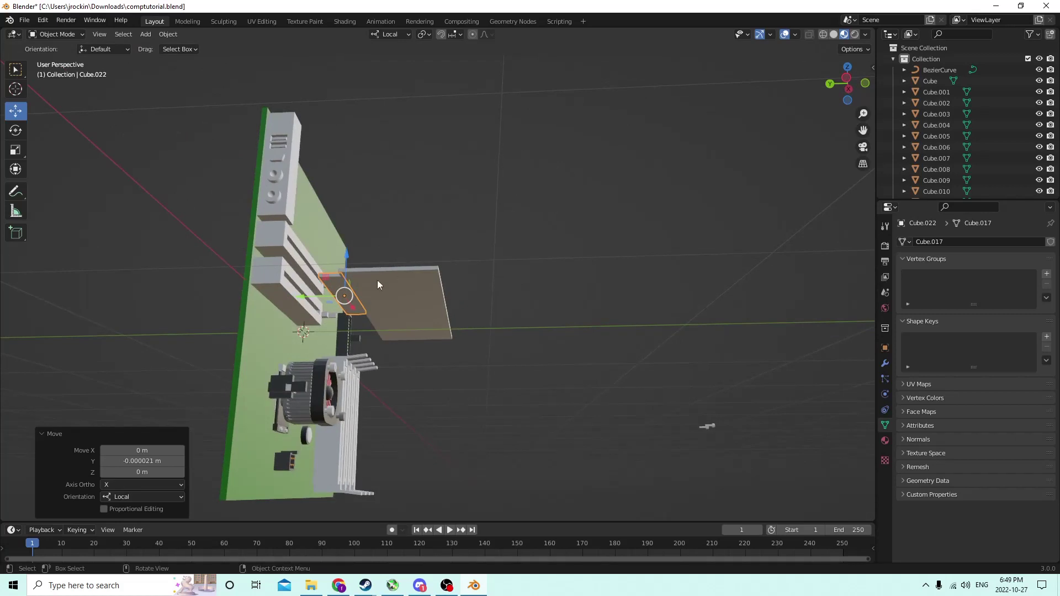
middle_click_drag(378, 285, 291, 401)
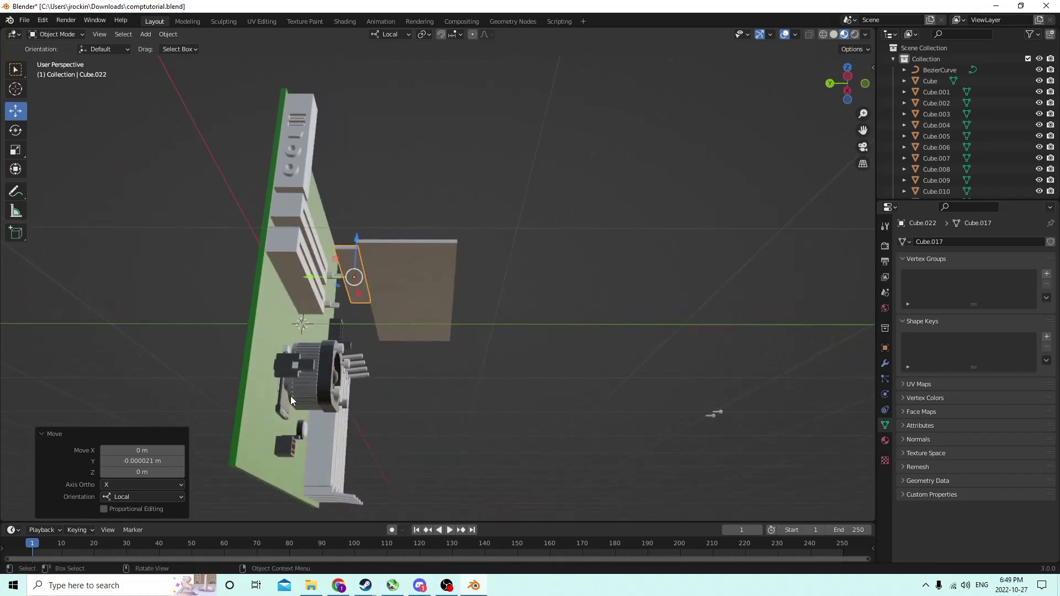
Examine the socket frame and clip parts beneath the CPU cooler on the motherboard.
left_click(283, 391)
left_click(286, 390, "alt")
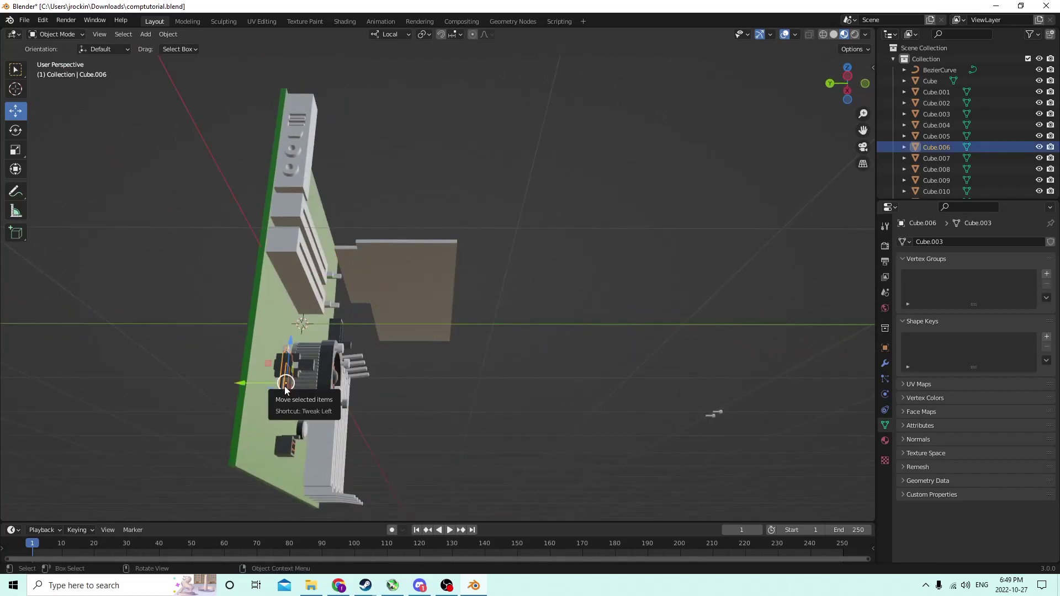
left_click(283, 390)
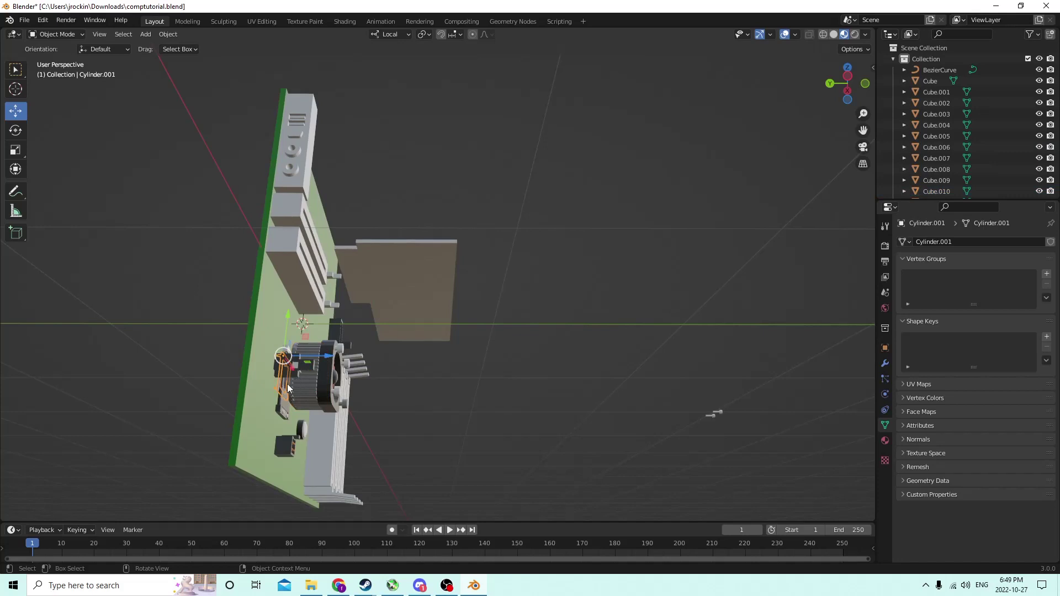
left_click(285, 391)
middle_click_drag(303, 398, 284, 413)
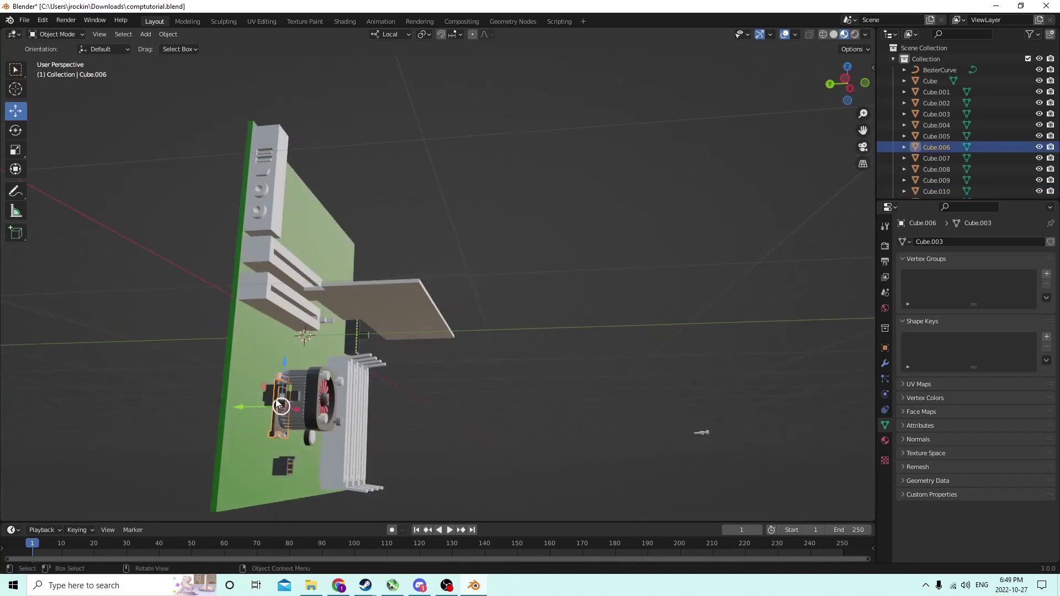
left_click(280, 402)
scroll(280, 410, "up", 4)
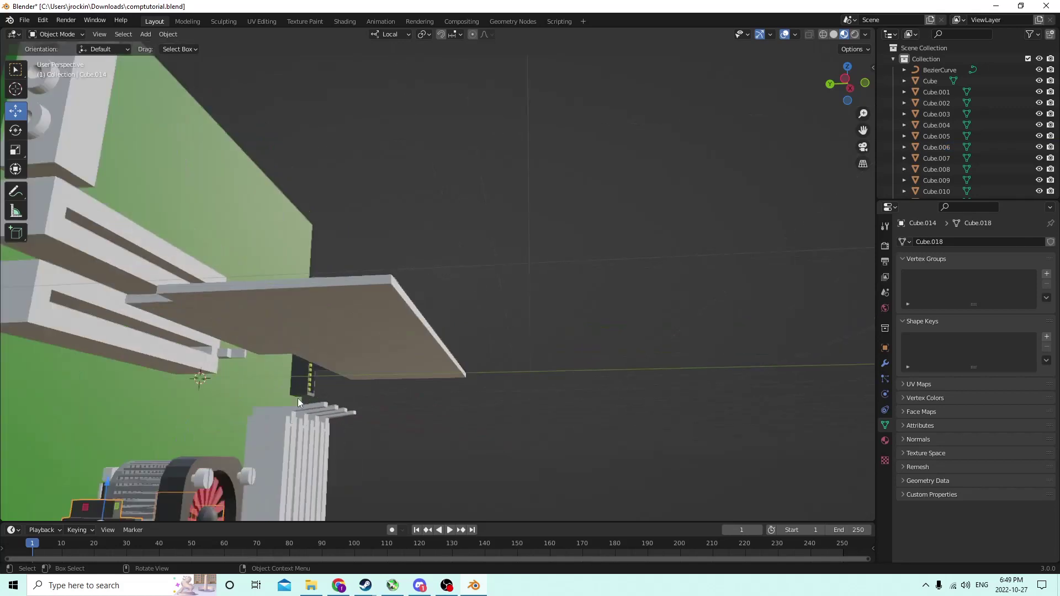
middle_click_drag(301, 399, 359, 363)
scroll(369, 372, "down", 5)
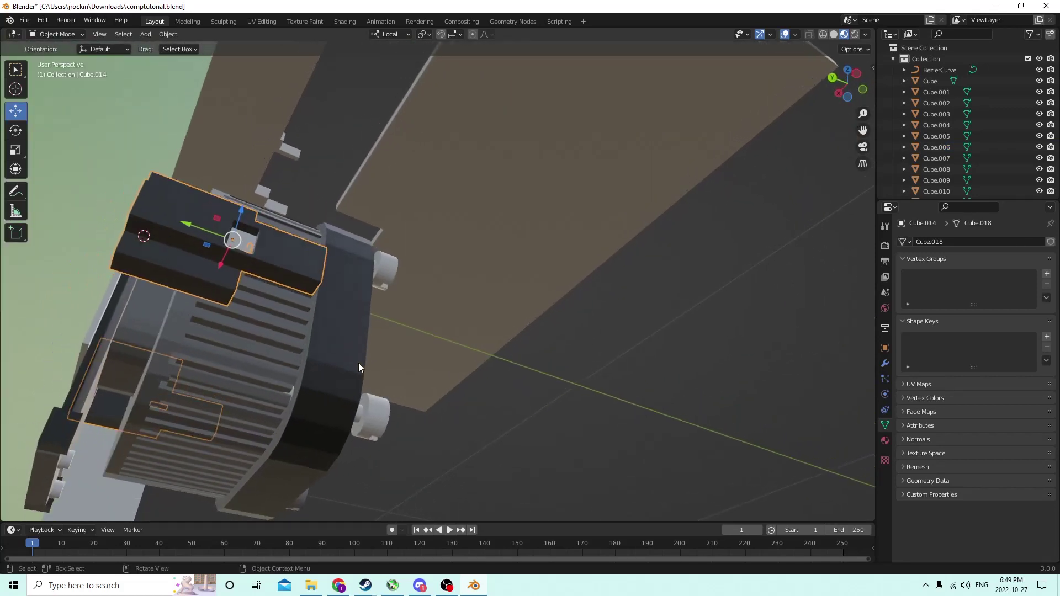
left_click(89, 337)
middle_click_drag(125, 336, 106, 346)
left_click(144, 382)
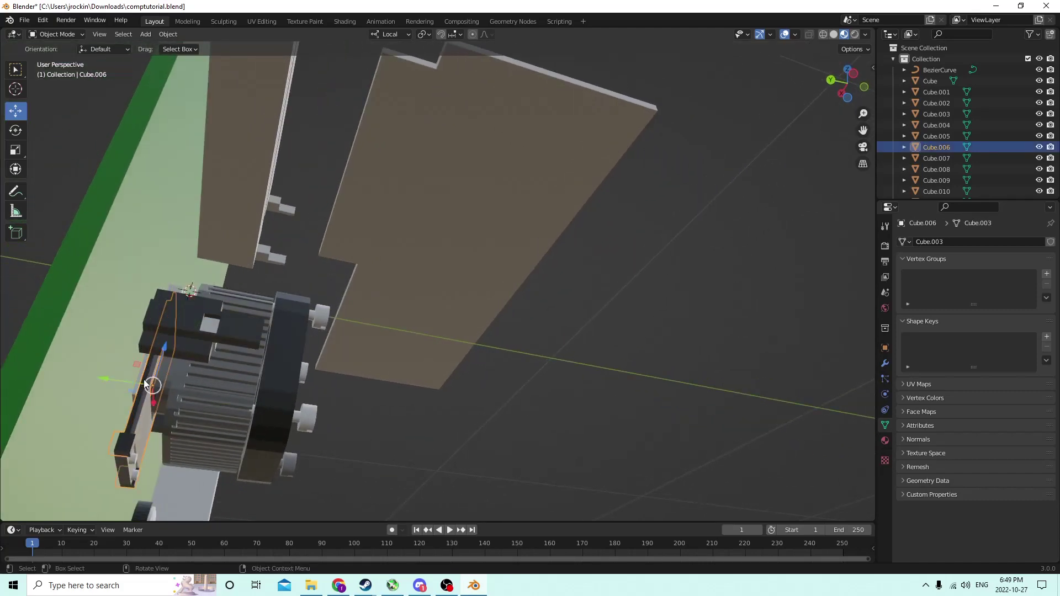
left_click(144, 380)
left_click(148, 385)
middle_click_drag(148, 385, 421, 374)
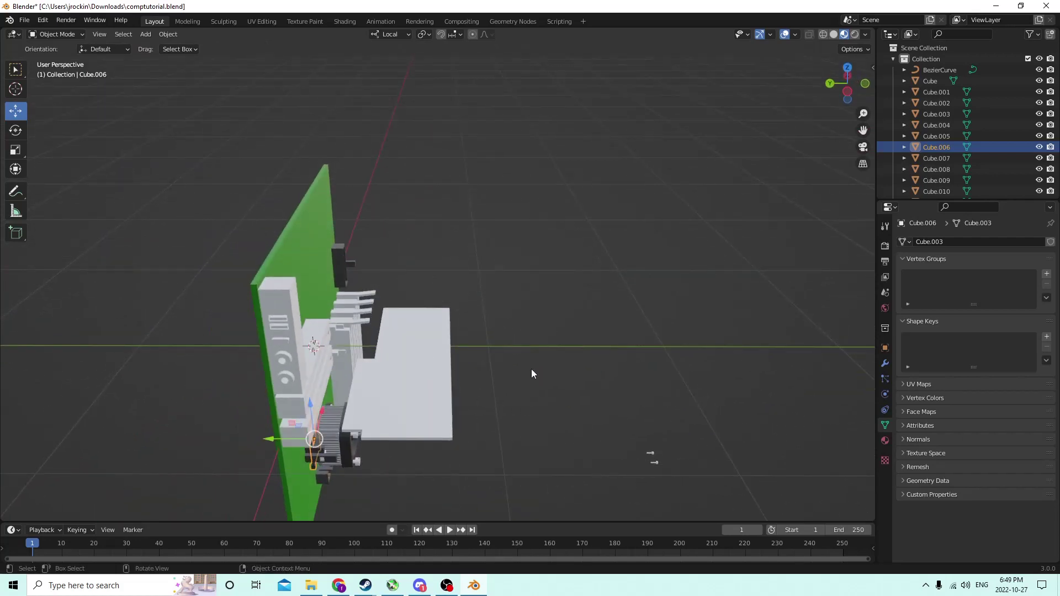
Add a mesh cube and scale it uniformly to 0.192.
middle_click_drag(531, 374, 528, 376)
key("shift+a")
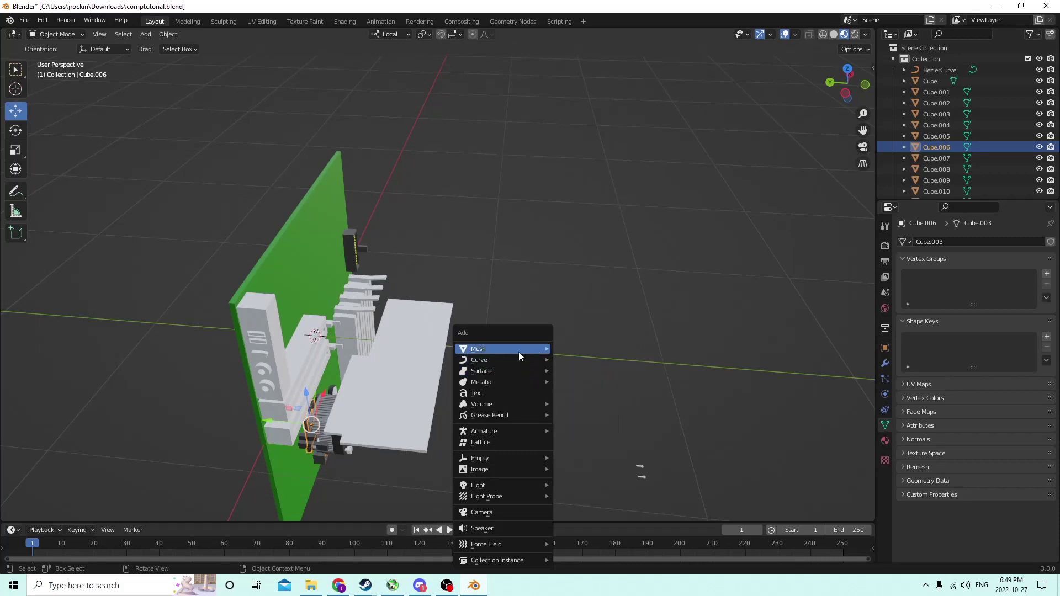
mouse_move(544, 352)
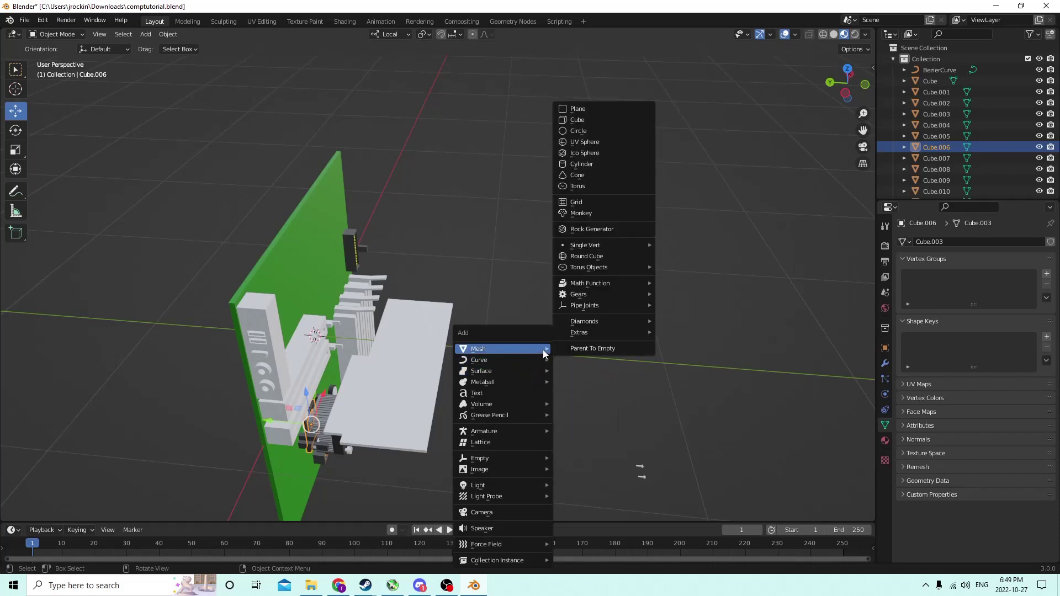
left_click(580, 120)
key("s")
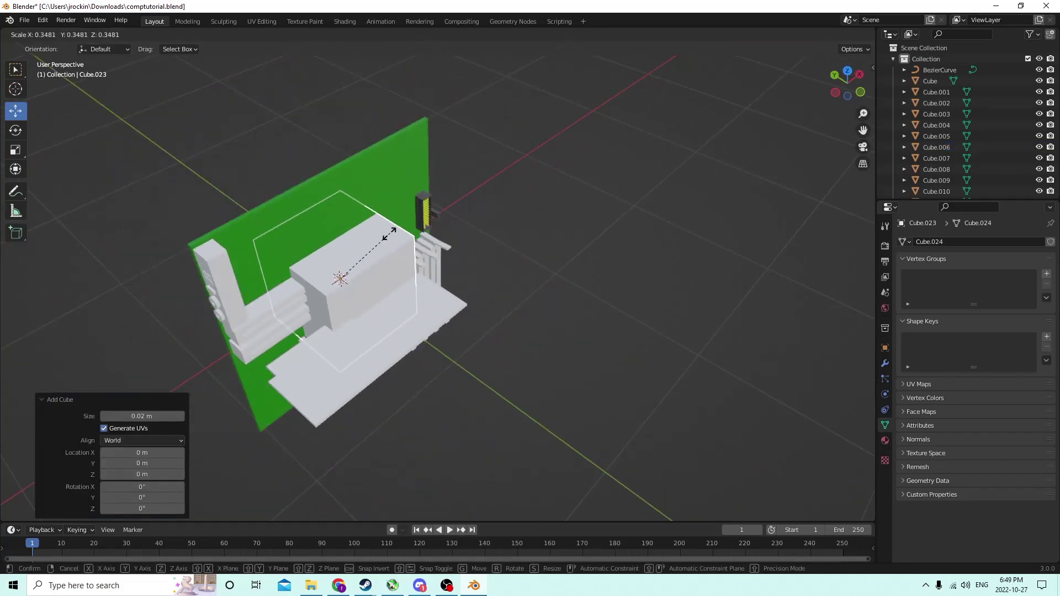
left_click(377, 259)
Move the new cube -0.010952 m along local Y, out in front of the motherboard and card.
middle_click_drag(377, 260, 271, 300)
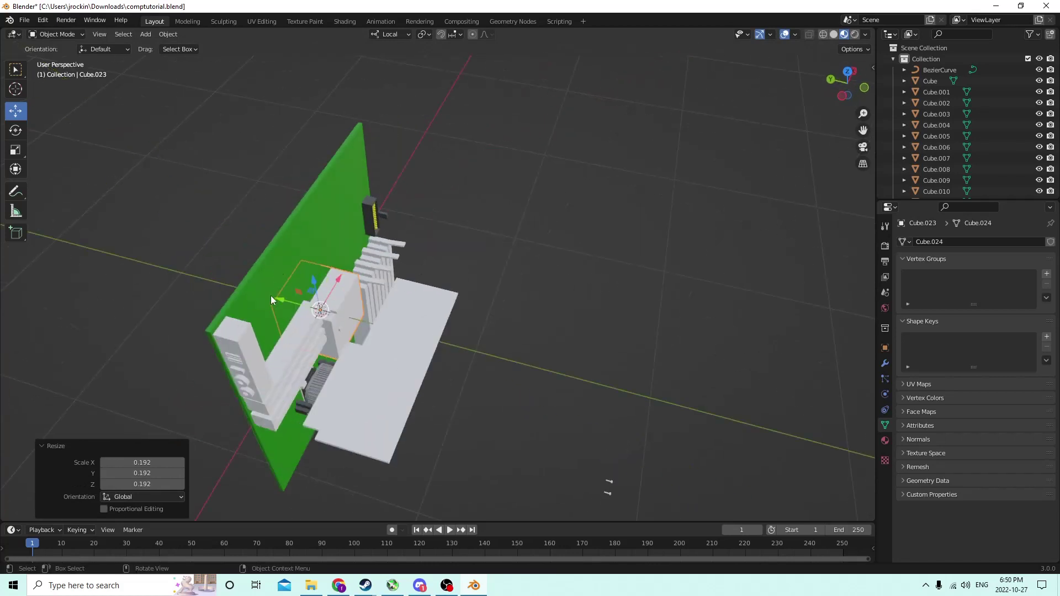
left_click_drag(280, 297, 465, 329)
middle_click_drag(465, 329, 433, 300)
scroll(438, 338, "up", 2)
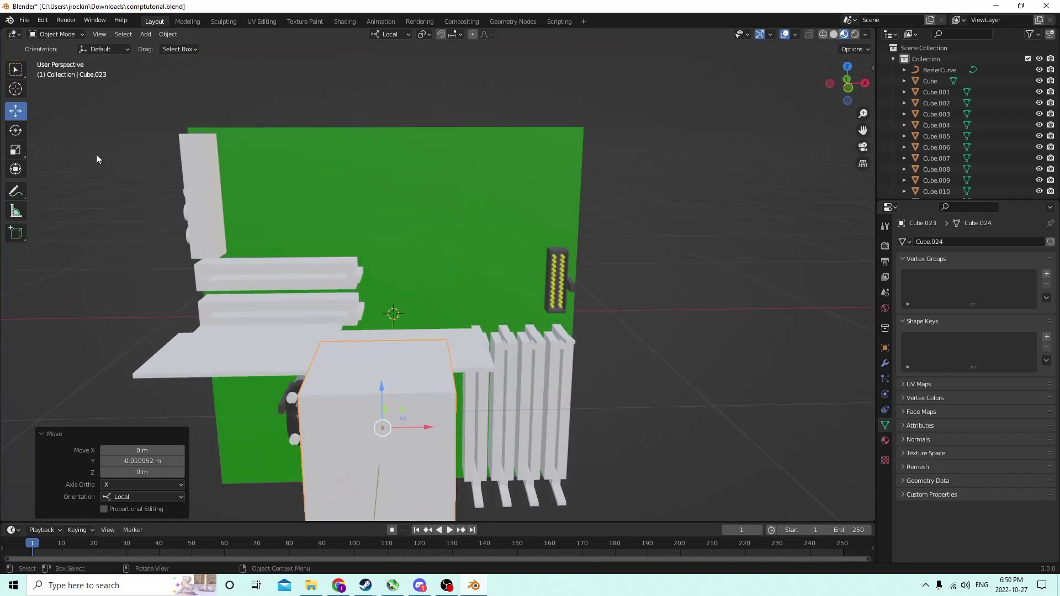
Flatten the cube into a thin square plate by scaling it to 0.062 along local Z.
left_click(15, 151)
scroll(412, 237, "down", 3)
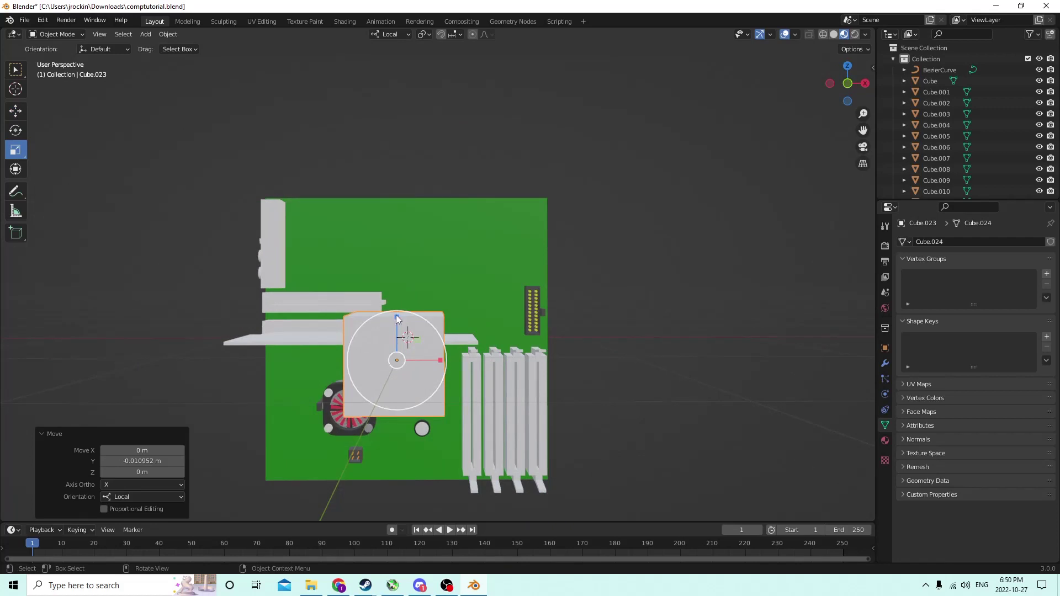
left_click_drag(397, 318, 398, 358)
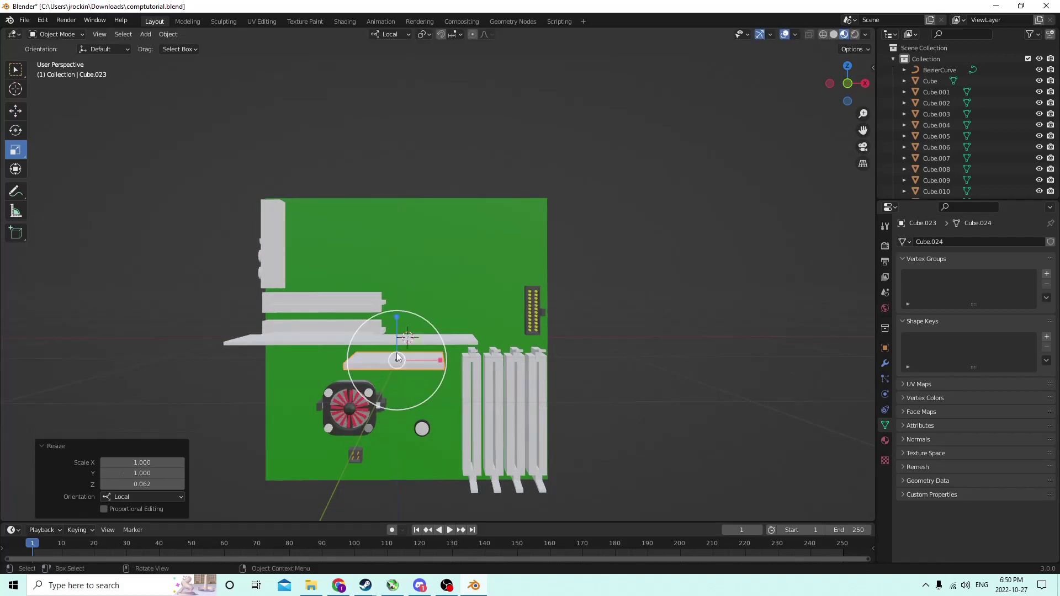
middle_click_drag(397, 358, 399, 436)
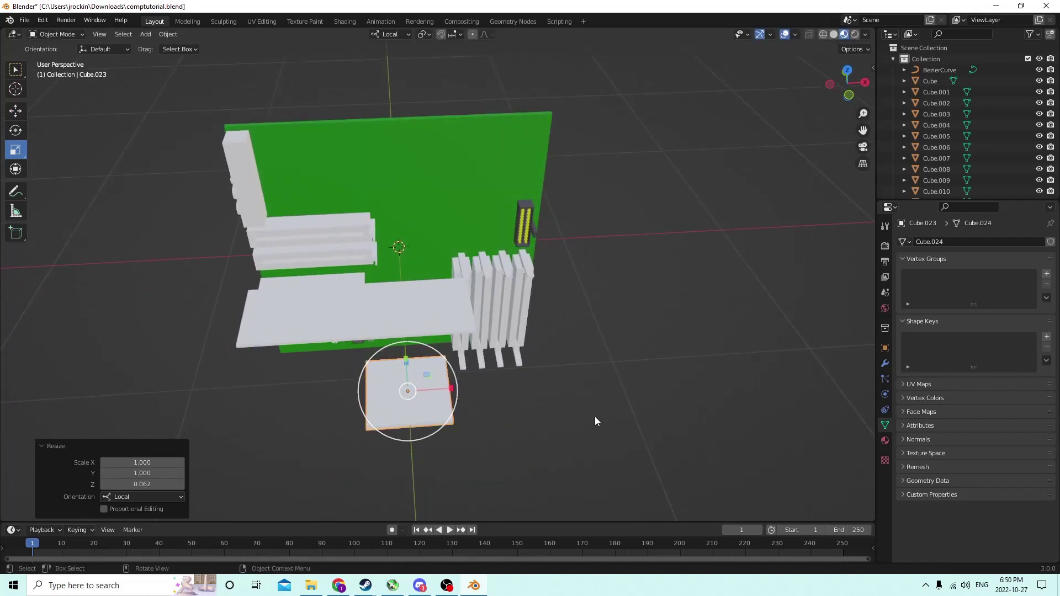
key("s")
right_click(536, 399)
middle_click_drag(536, 399, 517, 301)
scroll(488, 312, "up", 2)
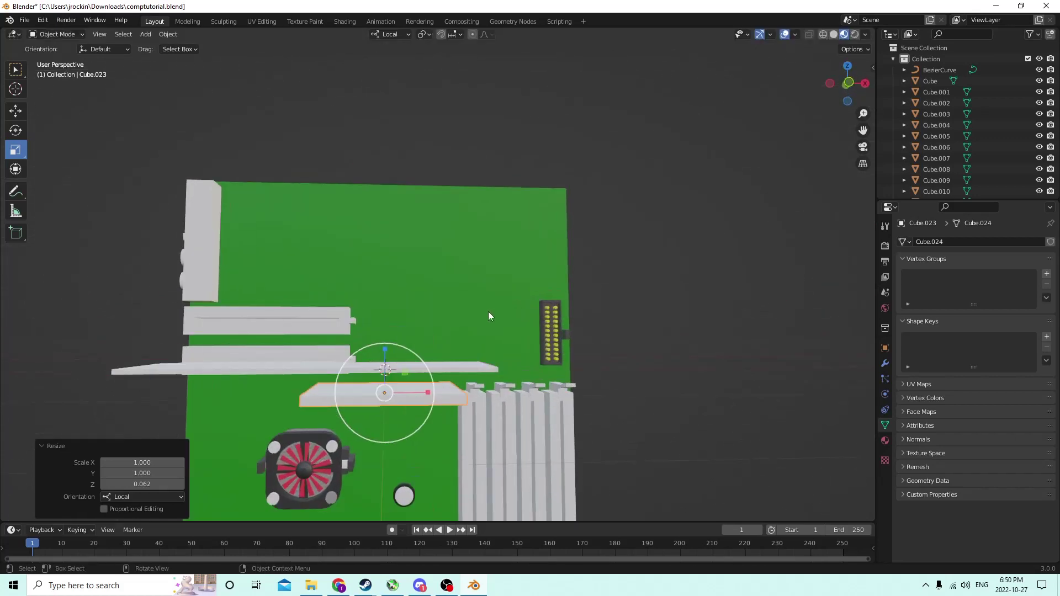
middle_click_drag(384, 353, 426, 371)
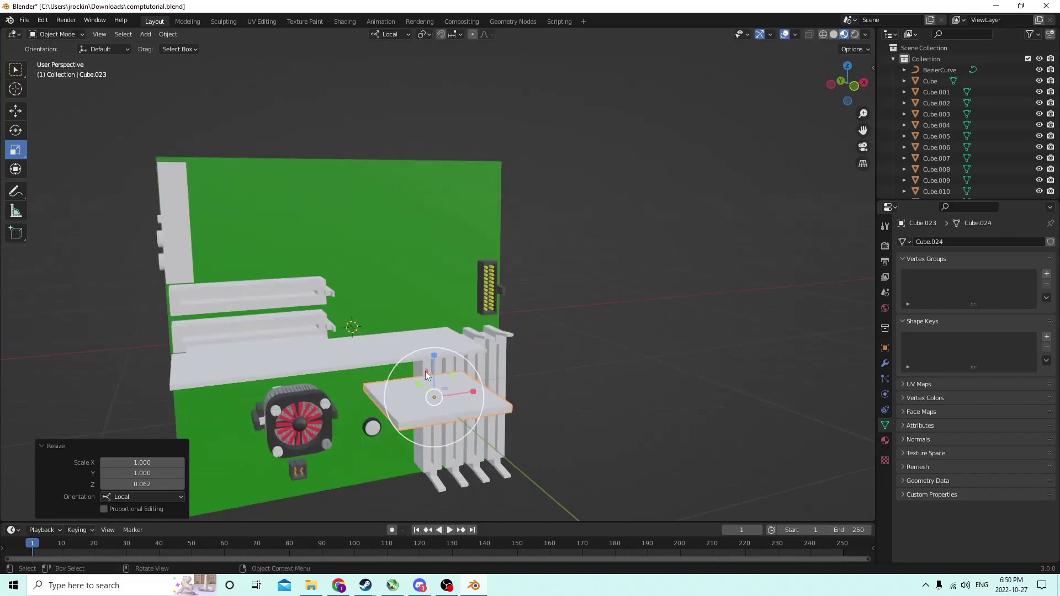
Duplicate the square plate in place and raise the copy along local Z, first by 0.000154 m.
key("shift+d")
right_click(509, 303)
middle_click_drag(509, 303, 409, 313)
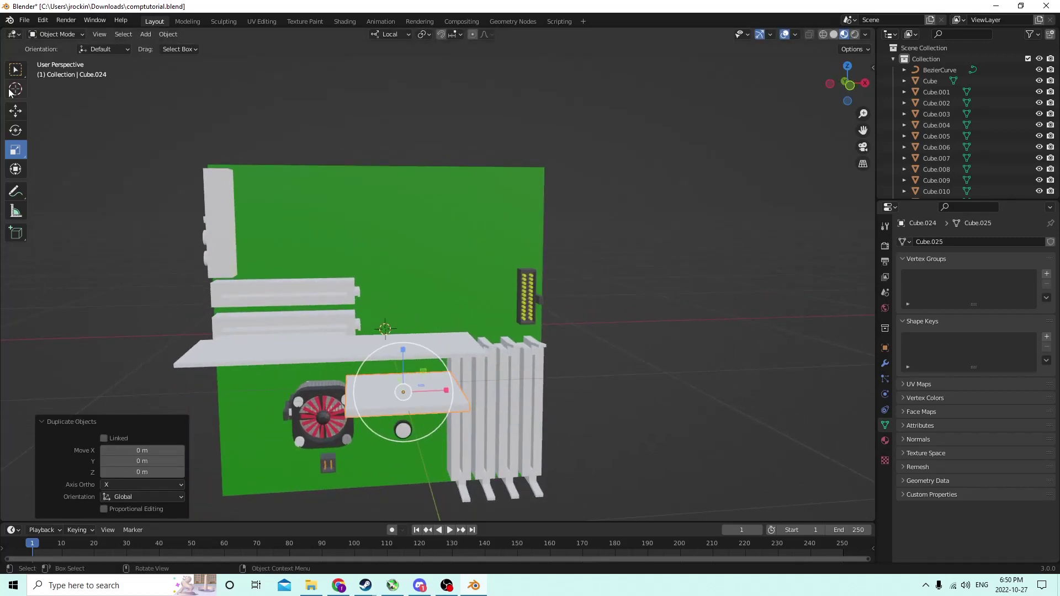
left_click(16, 119)
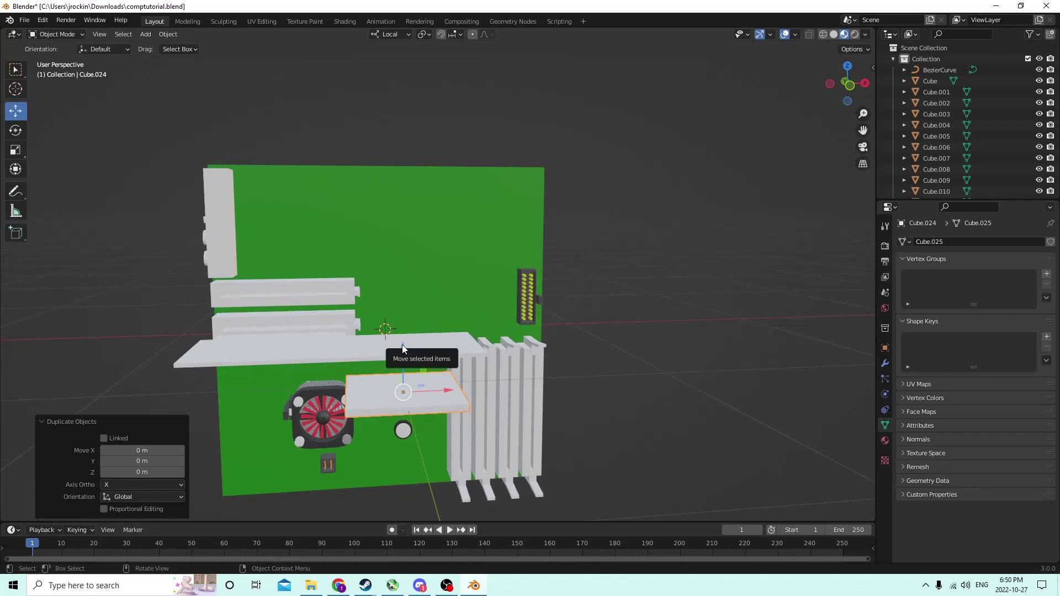
left_click_drag(403, 348, 402, 341)
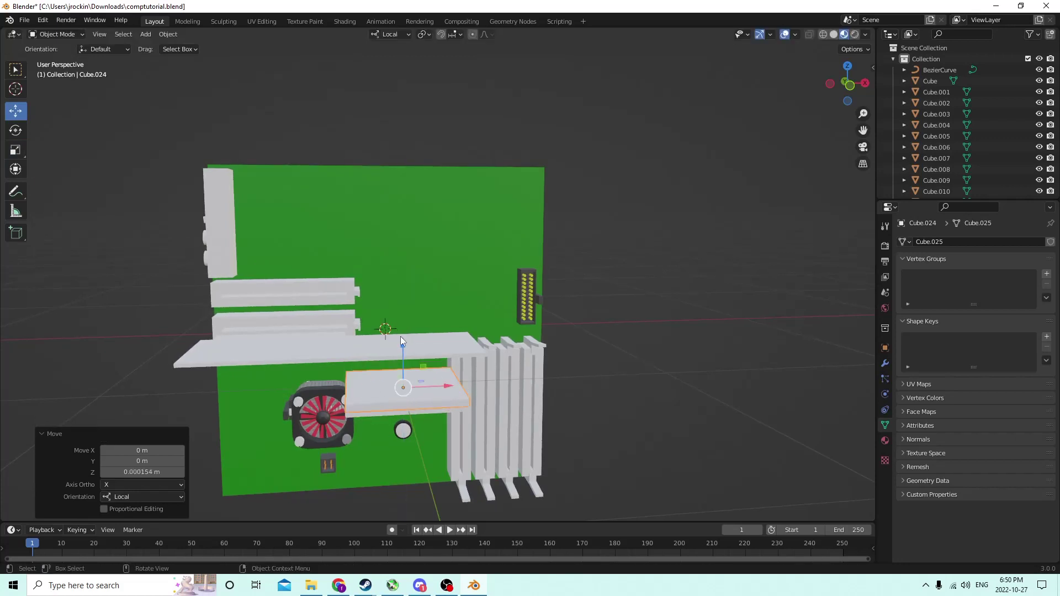
middle_click_drag(401, 337, 404, 329)
Scale the upper plate uniformly to 0.863 and thicken it to 1.433 along local Z.
key("s")
left_click(589, 353)
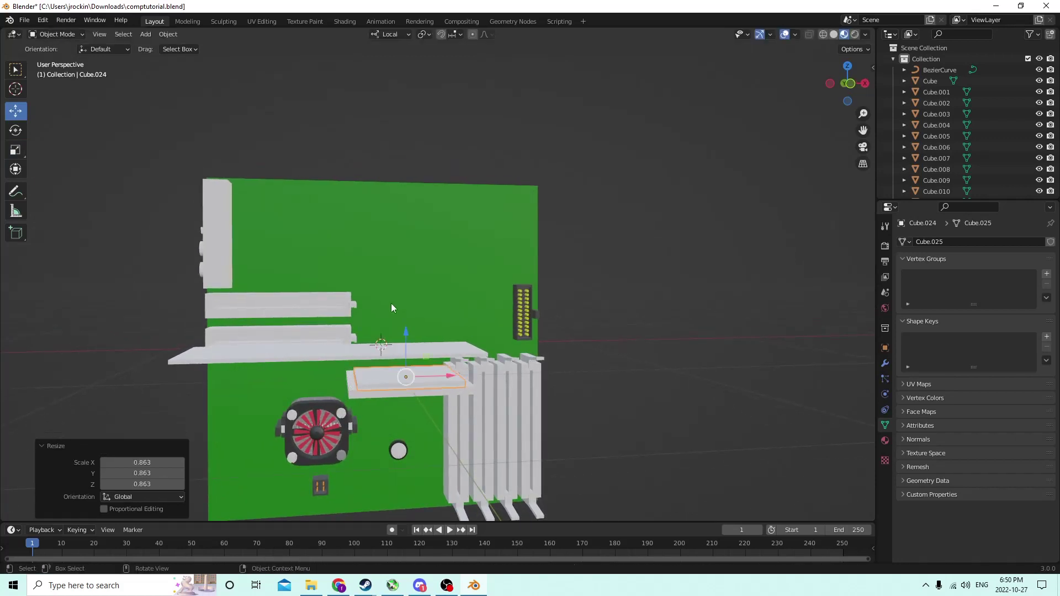
left_click(15, 150)
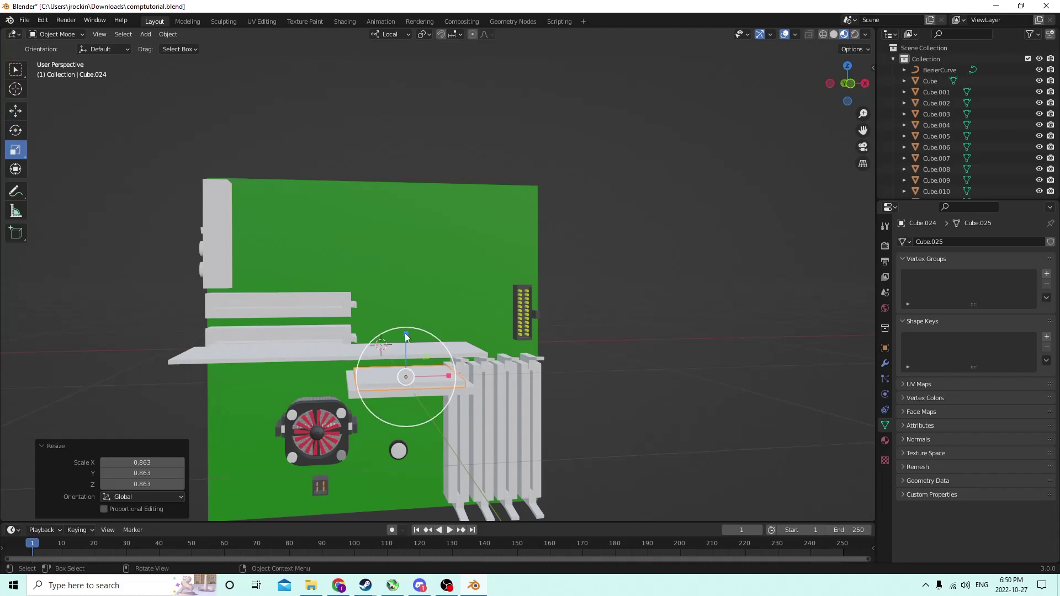
left_click_drag(406, 337, 406, 313)
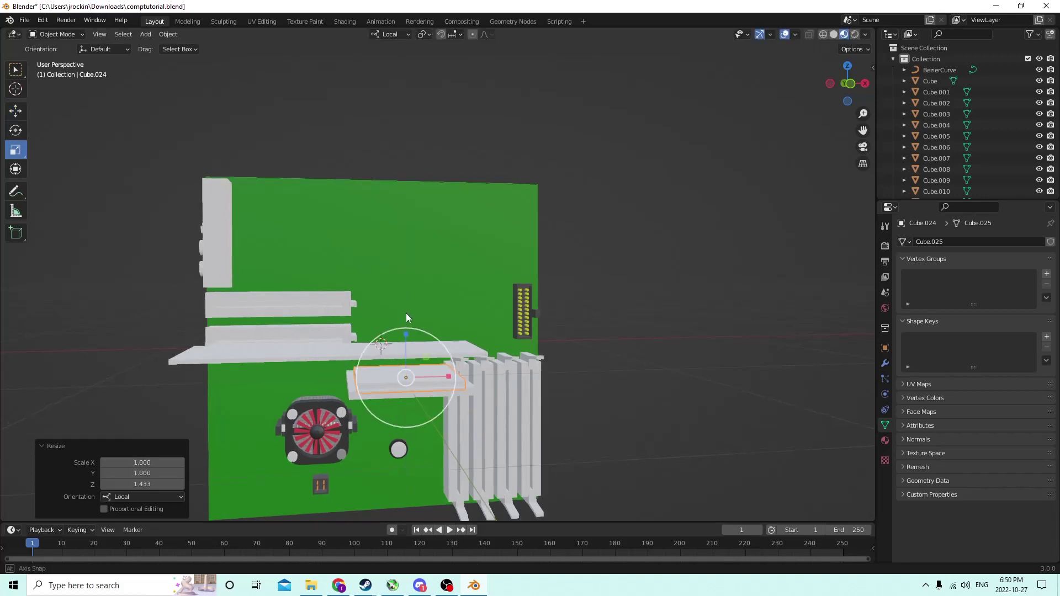
middle_click_drag(406, 314, 403, 270)
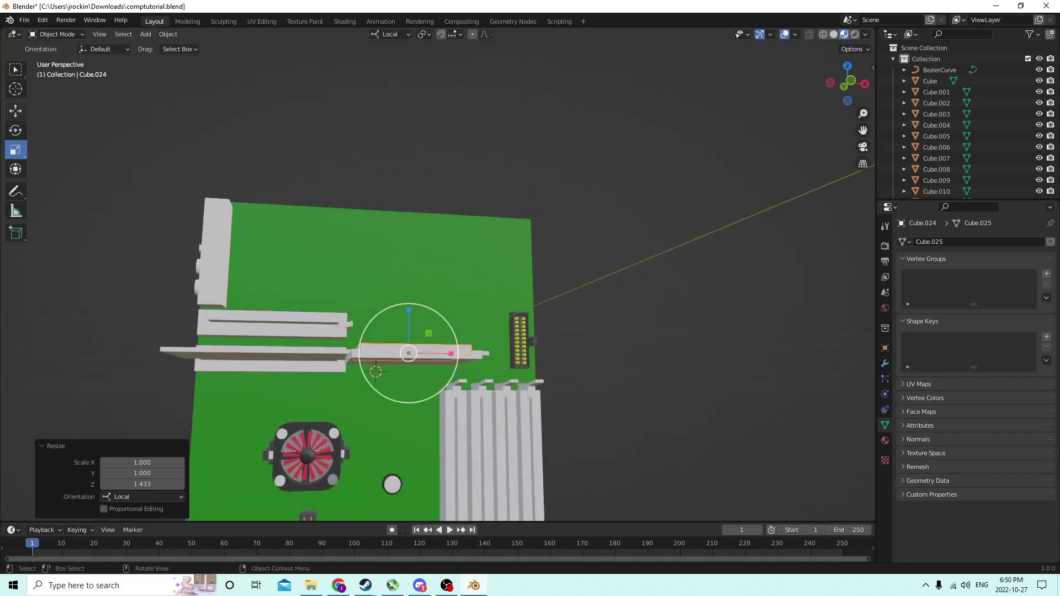
Adjust the upper plate's height slightly along local Z above the base plate and deselect it.
left_click(15, 112)
middle_click_drag(309, 177, 407, 323)
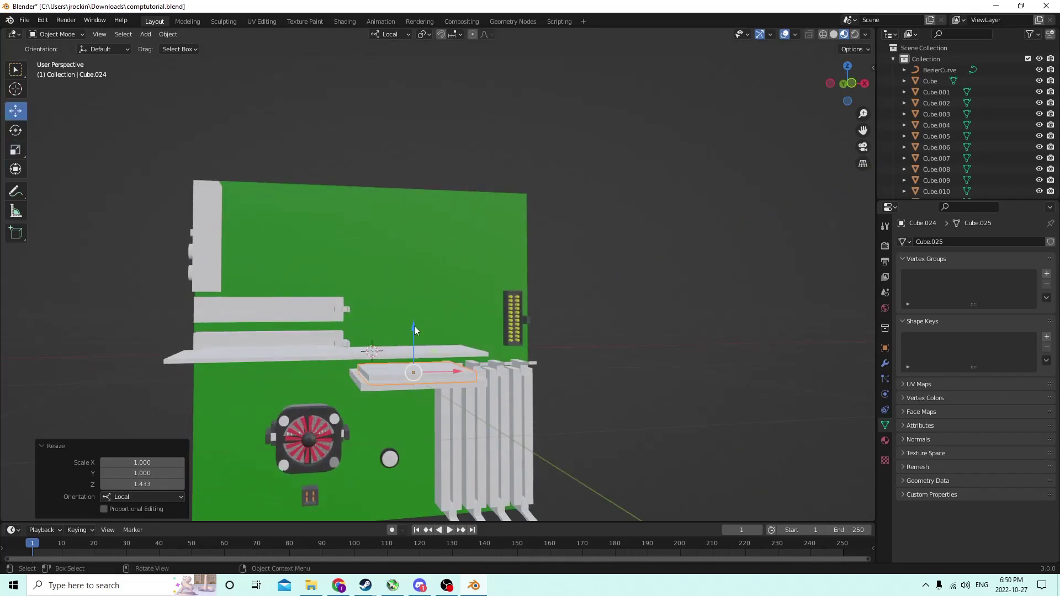
left_click_drag(414, 331, 415, 329)
middle_click_drag(410, 311, 439, 326)
left_click(709, 330)
scroll(670, 327, "up", 1)
middle_click_drag(709, 329, 664, 317)
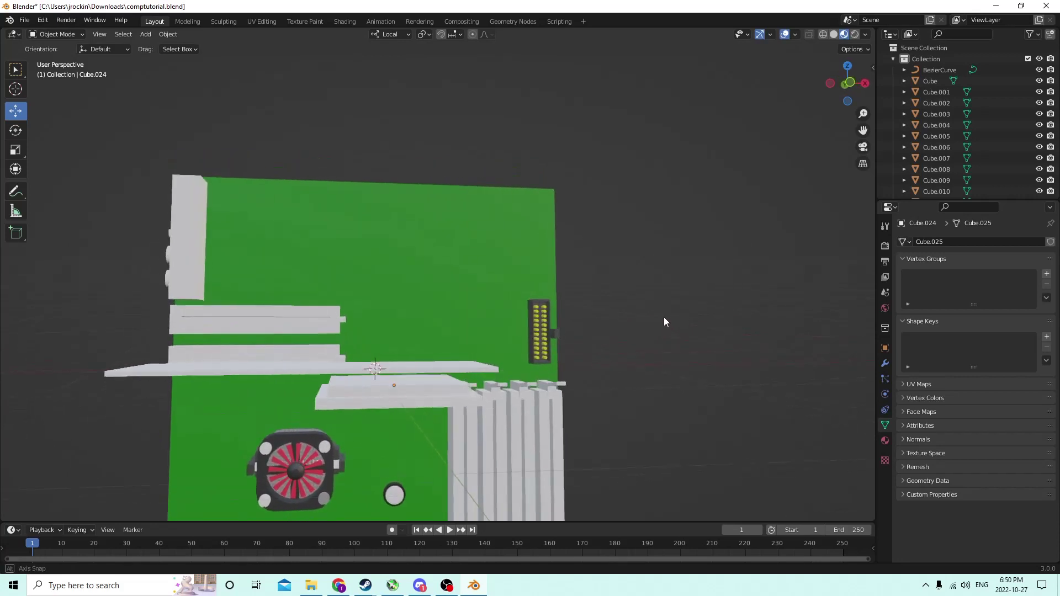
mouse_move(489, 398)
middle_mouse_down()
mouse_move(462, 370)
mouse_move(453, 378)
mouse_move(482, 385)
mouse_move(470, 397)
mouse_move(479, 389)
middle_mouse_up()
Round the four vertical corner edges of the upper chip plate with a multi-segment bevel 0.00176 m wide.
key("Tab")
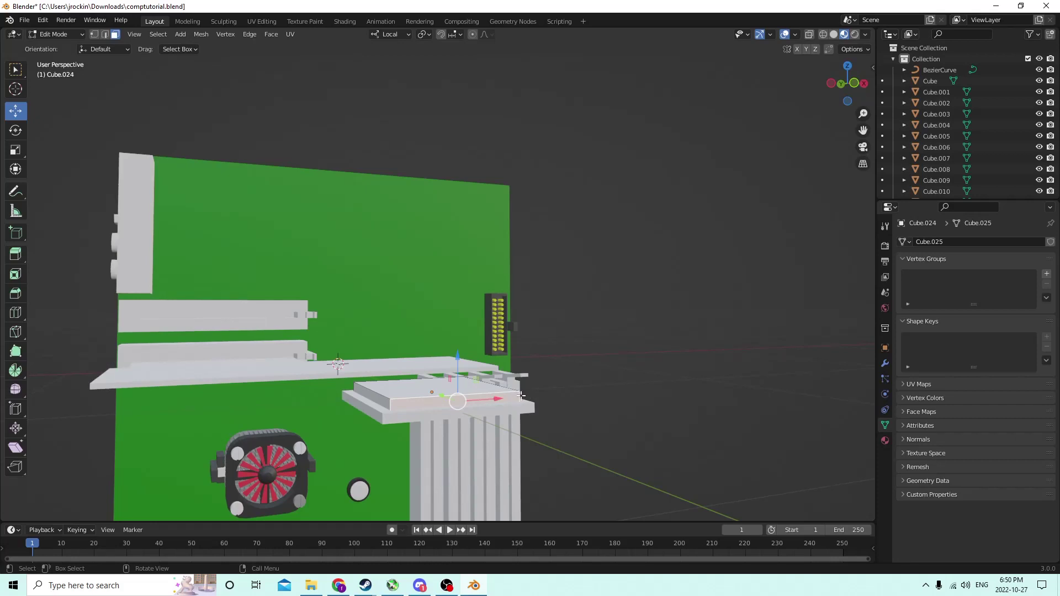
left_click(518, 395)
middle_click_drag(518, 395, 473, 391)
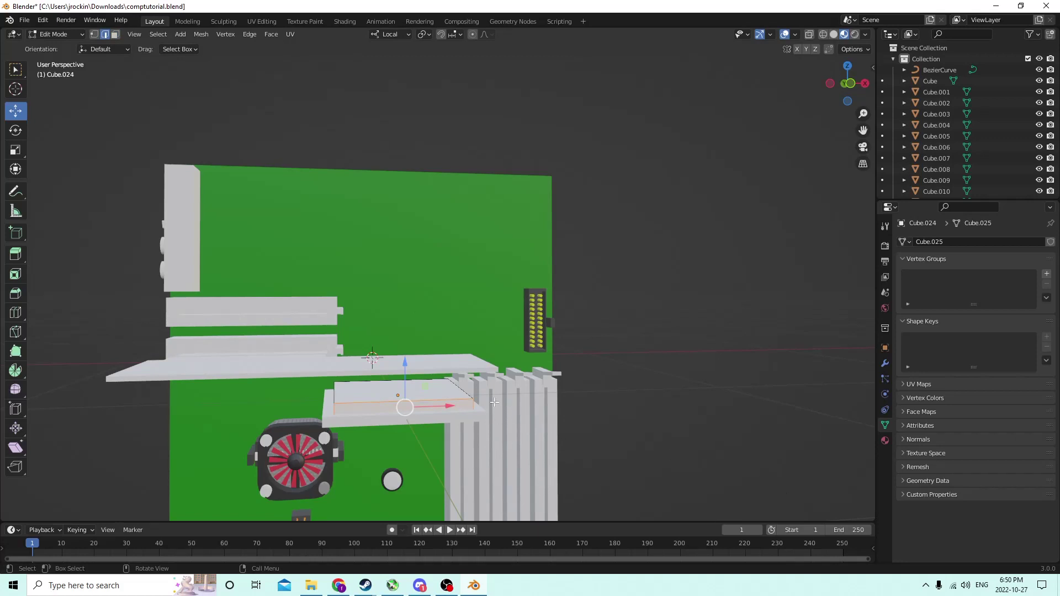
left_click(476, 405)
middle_click_drag(475, 405, 781, 407)
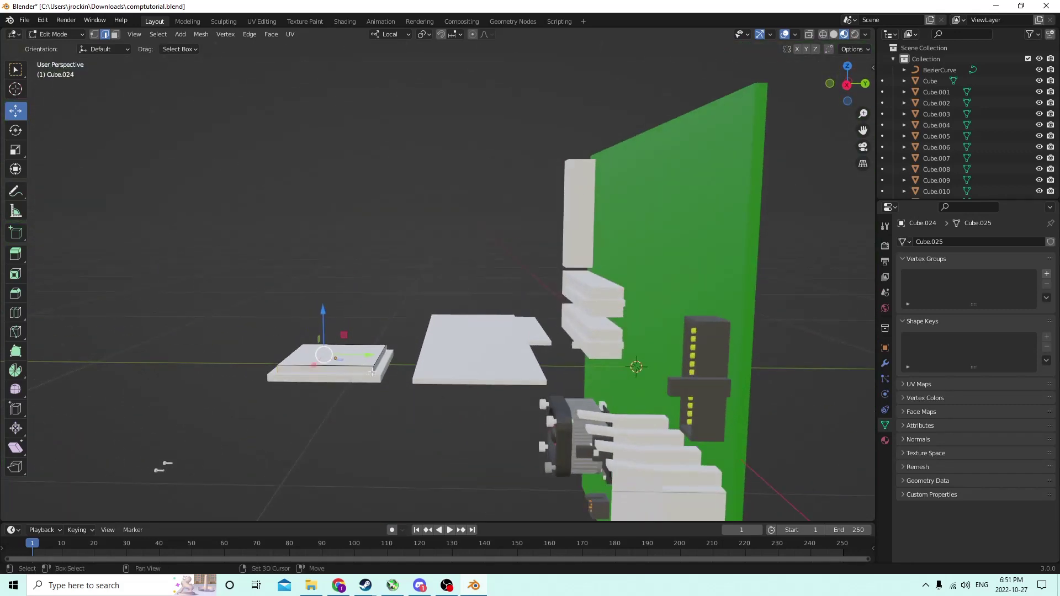
middle_click_drag(374, 371, 634, 396)
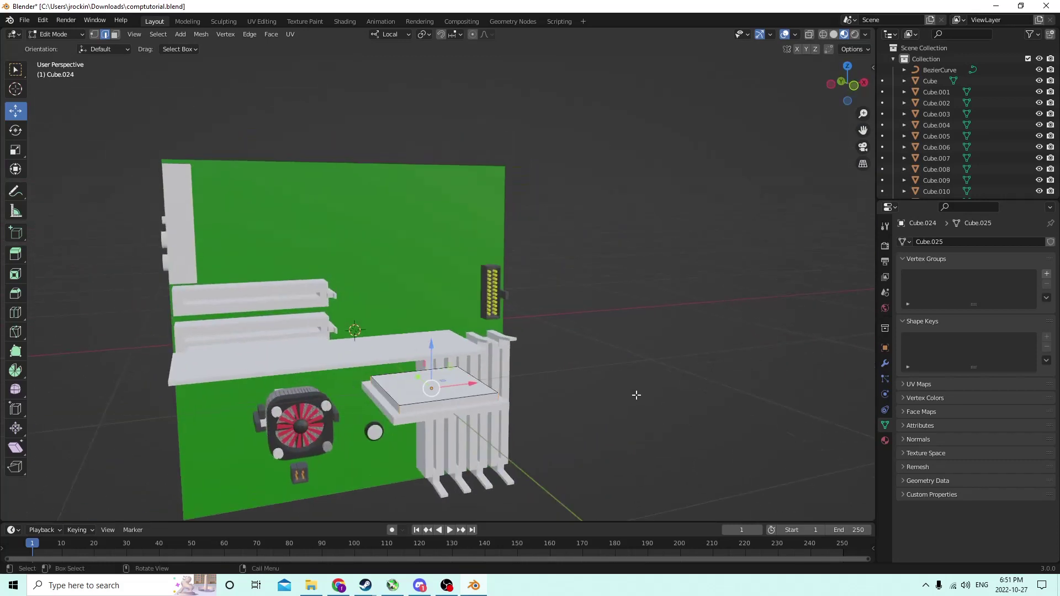
key("ctrl+b")
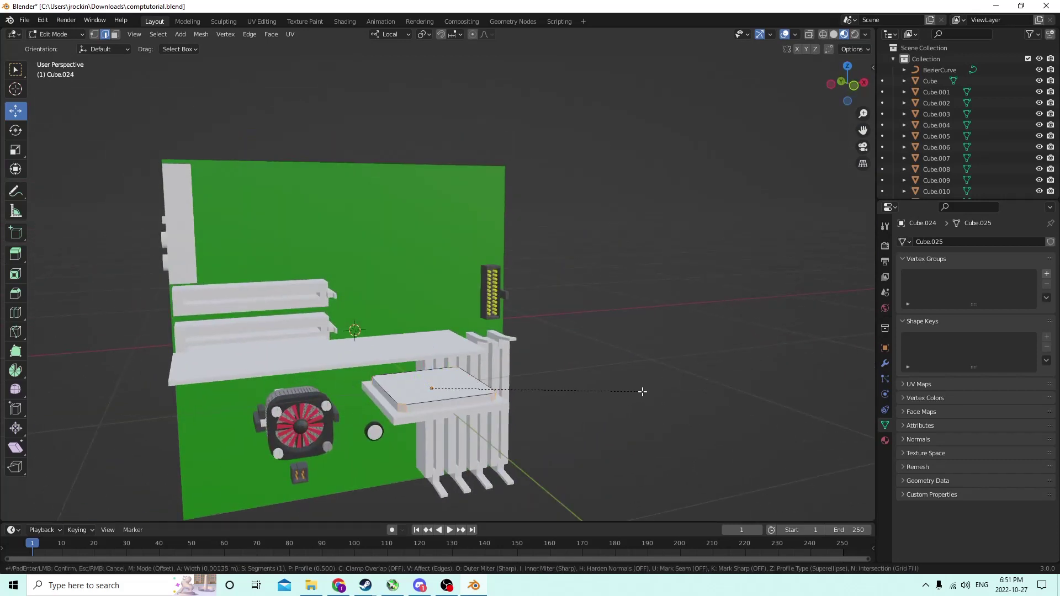
left_click(643, 391)
left_click(181, 353)
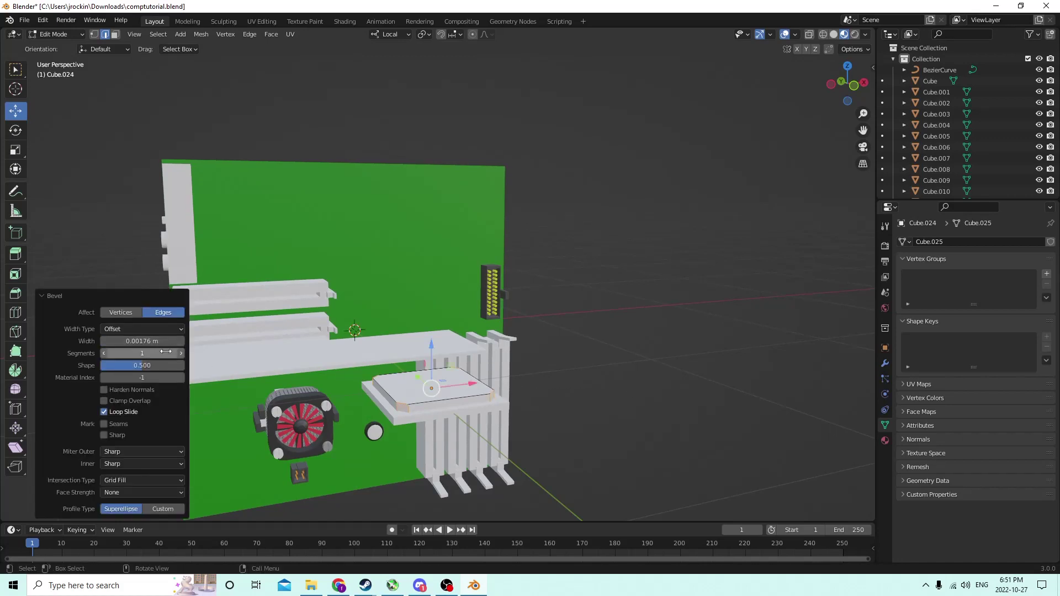
left_click(181, 353)
left_click(180, 353)
middle_click_drag(547, 357, 413, 402)
scroll(585, 353, "up", 1)
key("Tab")
Raise the rounded upper plate 0.000022 m along its local Z axis.
left_click(579, 338)
scroll(578, 338, "down", 1)
scroll(578, 337, "up", 1)
scroll(574, 315, "up", 1)
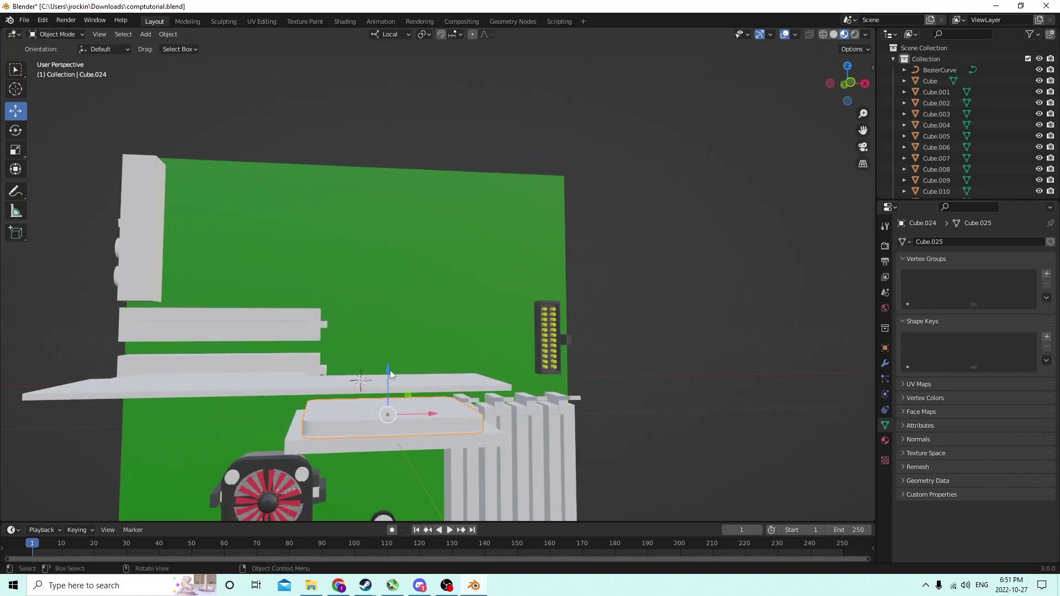
left_click_drag(390, 370, 390, 363)
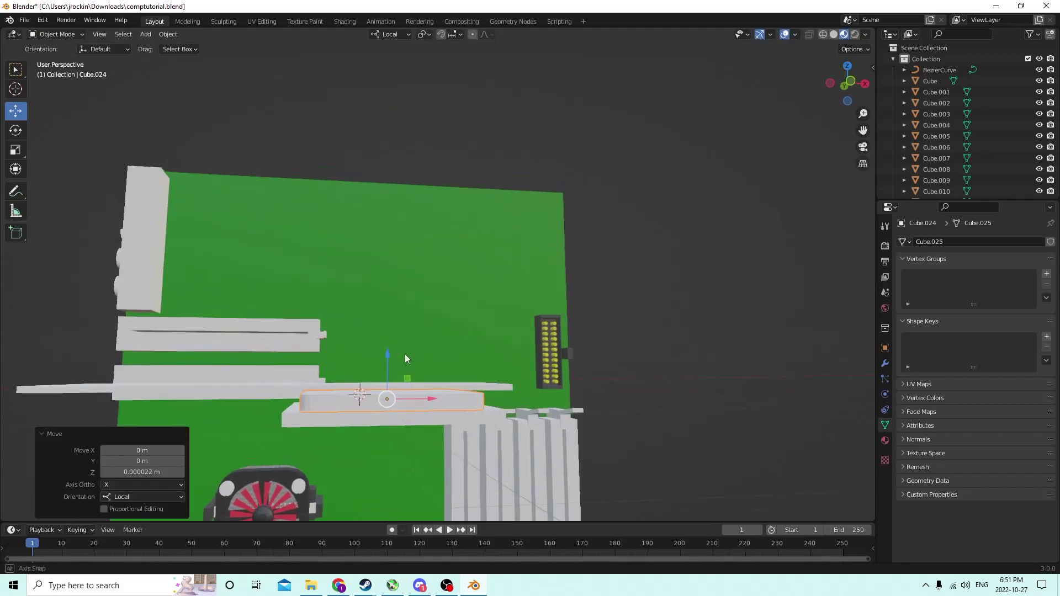
Scale the upper plate uniformly to 0.908 and reseat it on the base plate along local Z.
middle_click_drag(405, 354, 405, 413)
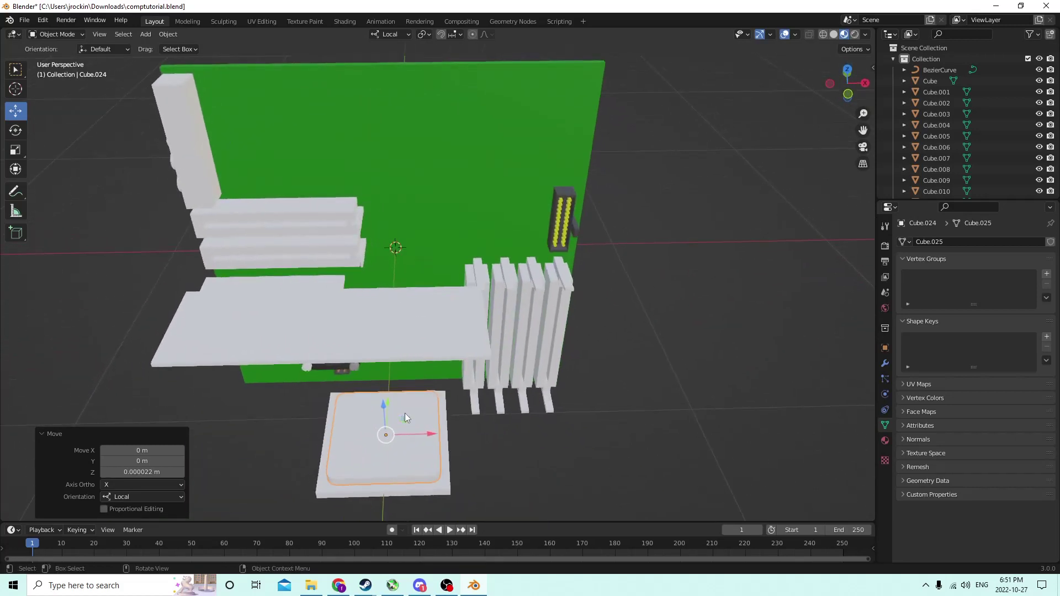
key("s")
left_click(485, 410)
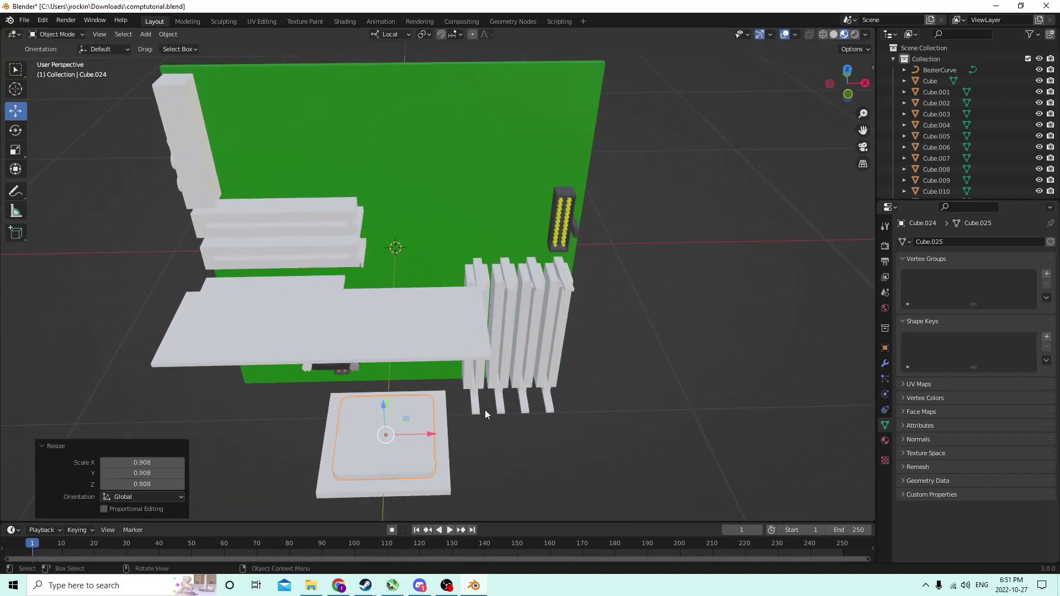
middle_click_drag(485, 410, 498, 346)
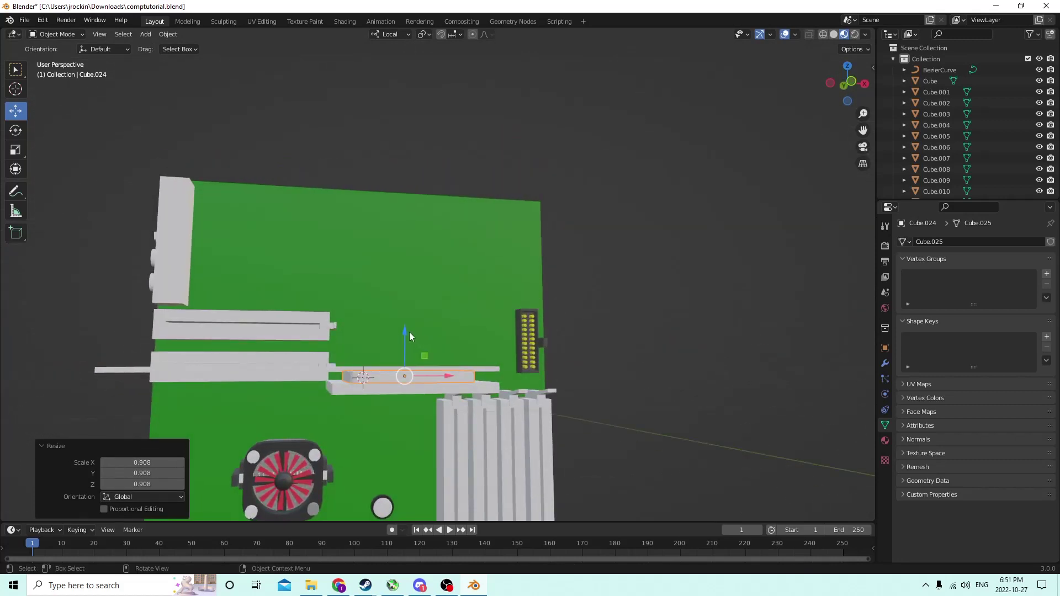
left_click_drag(410, 333, 407, 334)
middle_click_drag(411, 342, 406, 342)
Join the two stacked plates into one chip object and raise it 0.000704 m along local Z.
left_click(423, 378)
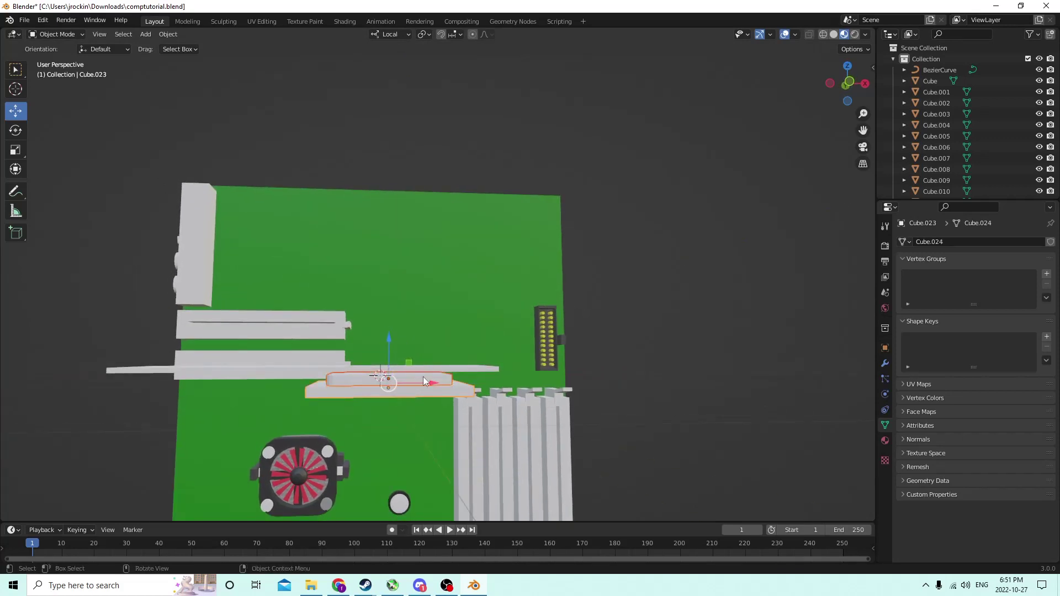
middle_click_drag(471, 309, 509, 374)
left_click_drag(444, 415, 376, 302)
middle_click_drag(376, 303, 485, 319)
Scale the chip uniformly to 0.371 and shift it over the expansion card by -0.000304 m in local Y and -0.001039 m in local X.
key("s")
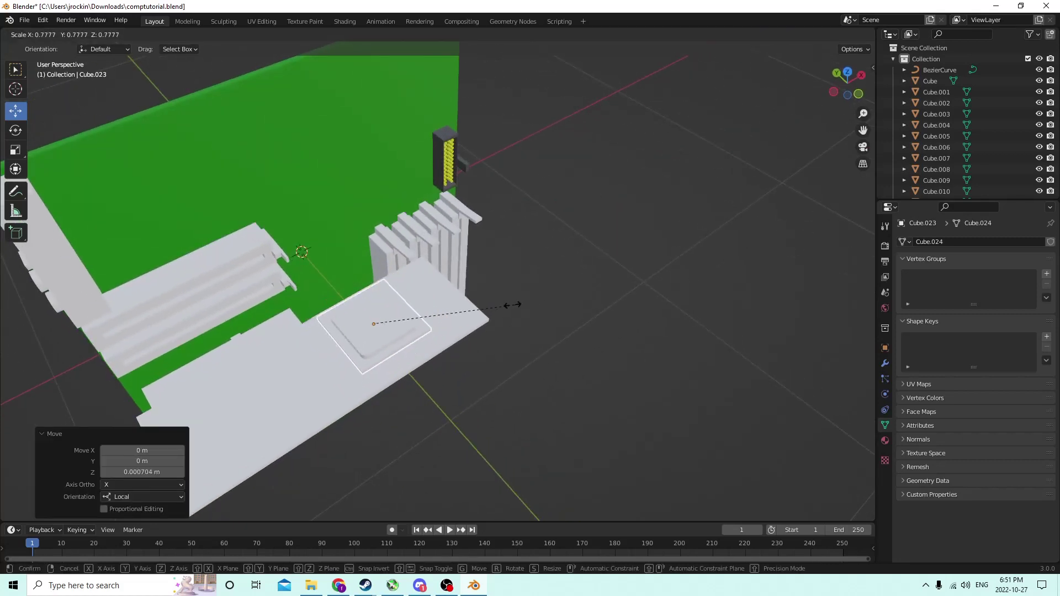
left_click(437, 301)
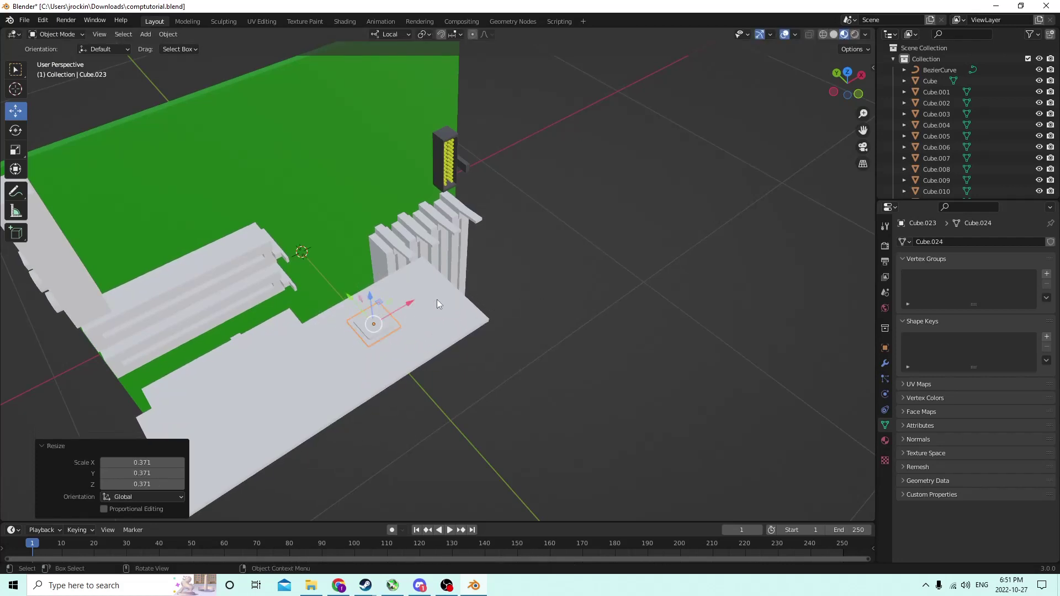
middle_click_drag(437, 301, 478, 293)
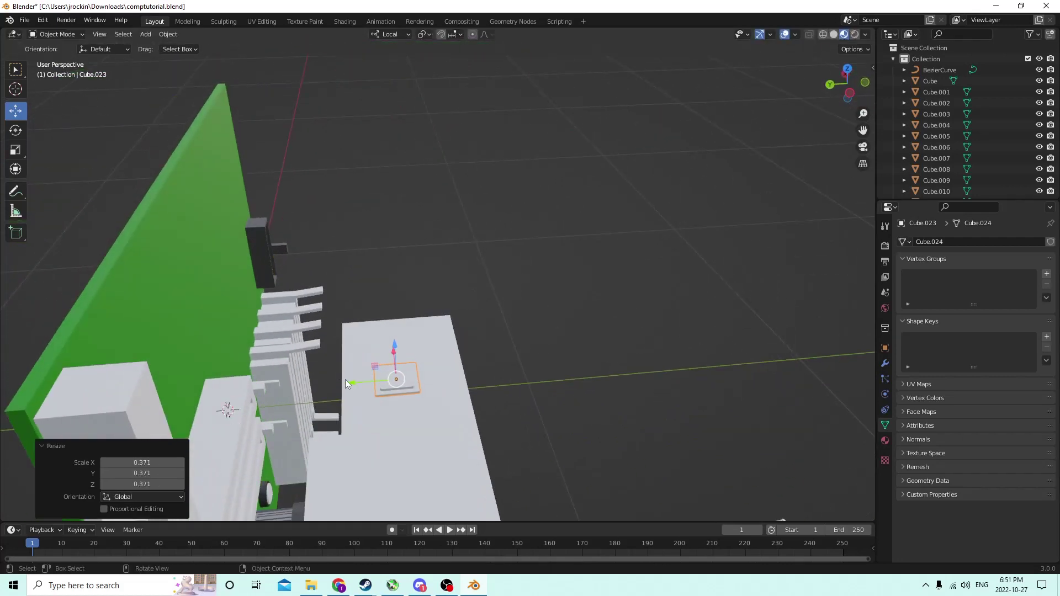
left_click_drag(349, 379, 362, 381)
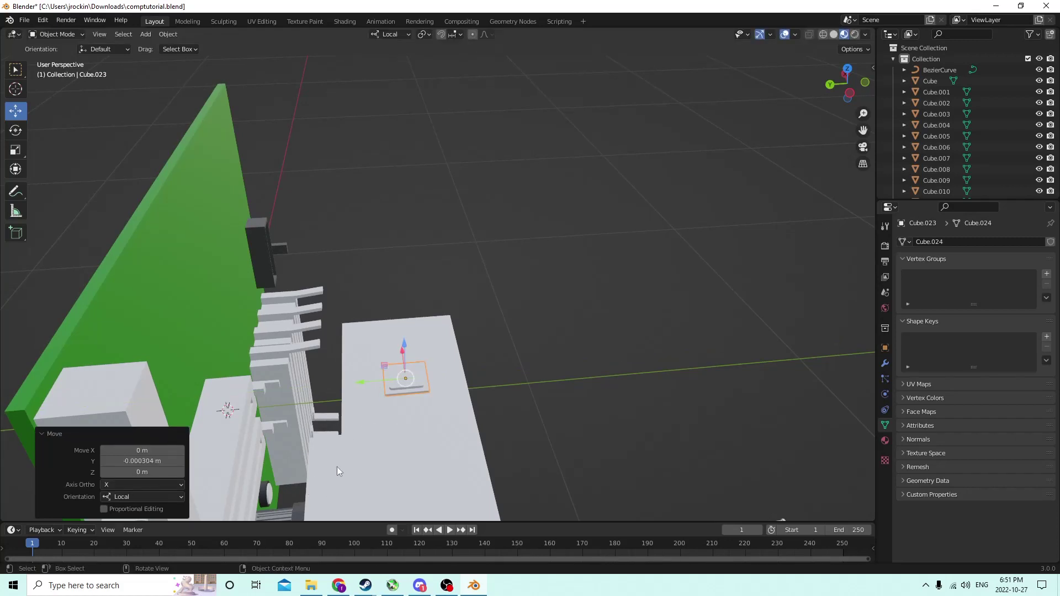
middle_click_drag(346, 439, 229, 441)
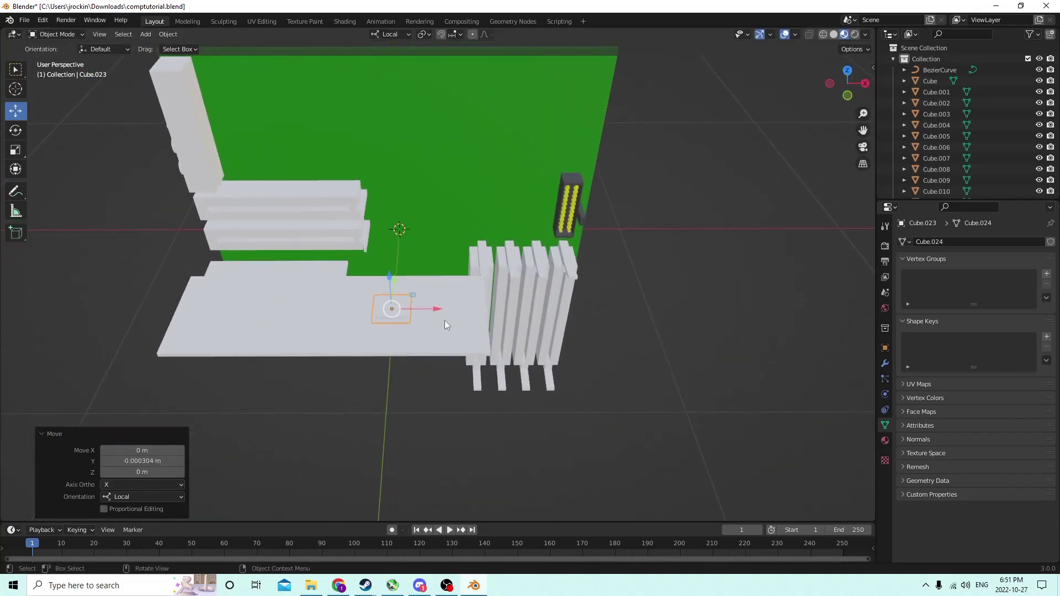
left_click_drag(434, 307, 404, 303)
Duplicate the chip in place and move the copy along local X, first by -0.005526 m, to the card's other end.
key("shift+d")
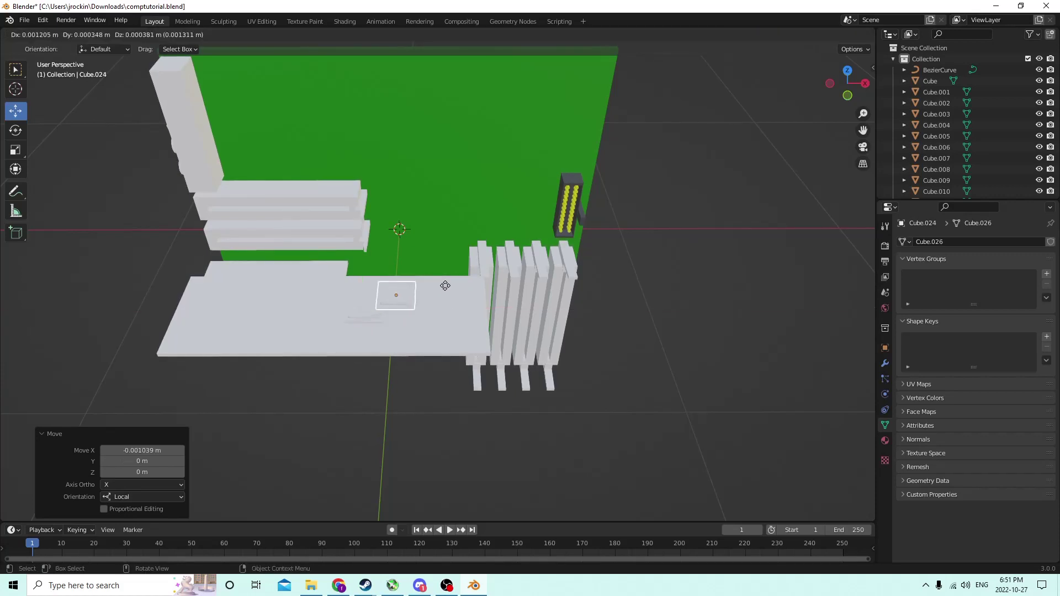
right_click(446, 291)
left_click_drag(414, 313, 258, 301)
middle_click_drag(258, 300, 311, 334)
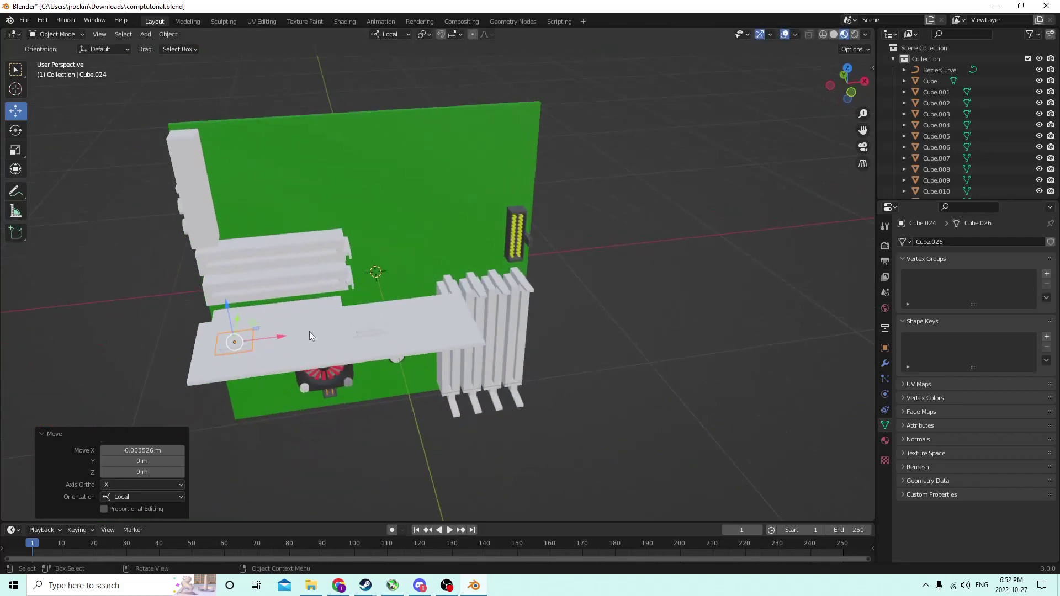
left_click_drag(280, 337, 297, 336)
Select both chips and lower them 0.000143 m along local Z toward the card's surface.
middle_click_drag(300, 334, 306, 364)
left_click(321, 372, "shift")
left_click_drag(247, 330, 250, 337)
mouse_move(251, 338)
middle_mouse_down()
mouse_move(291, 367)
mouse_move(524, 413)
mouse_move(437, 399)
middle_mouse_up()
Check how both chips sit on the card and lower them a further 0.000018 m along local Z.
scroll(356, 378, "down", 3)
left_click(835, 35)
middle_click_drag(713, 176, 803, 91)
scroll(584, 224, "up", 2)
left_click(845, 35)
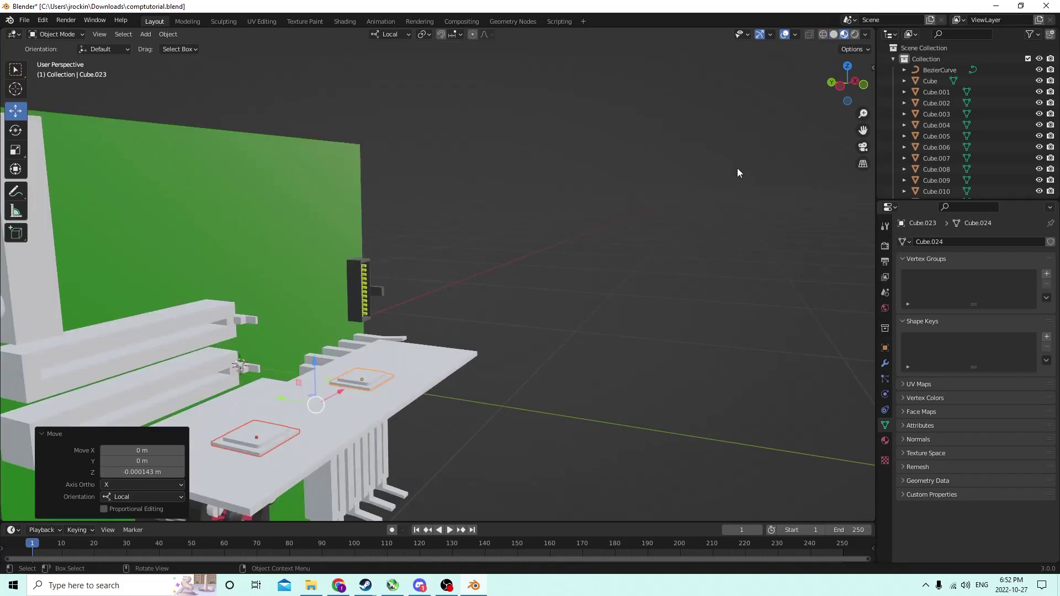
scroll(671, 217, "down", 2)
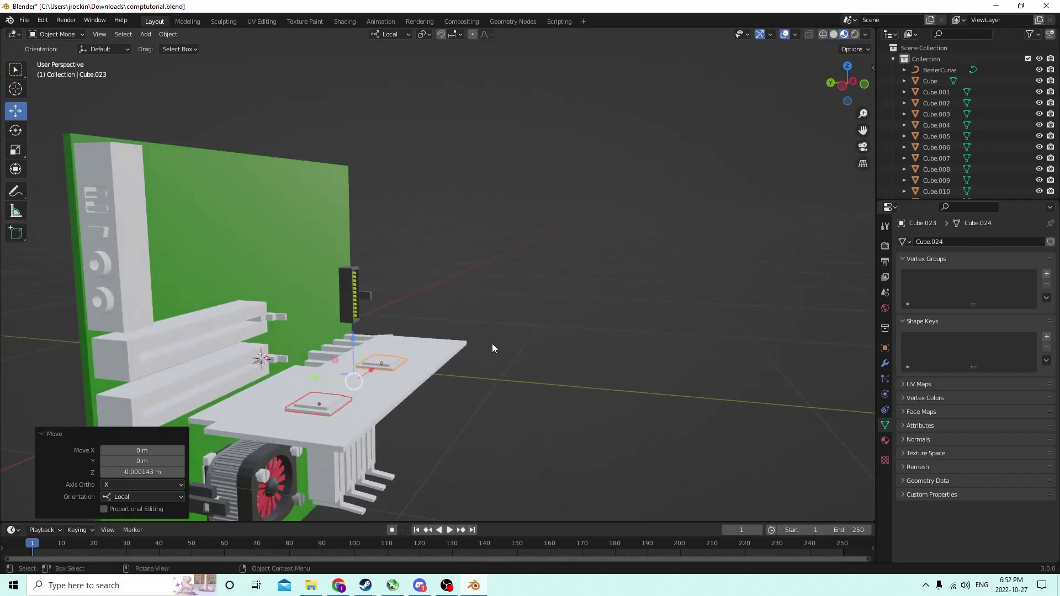
middle_click_drag(492, 344, 467, 320)
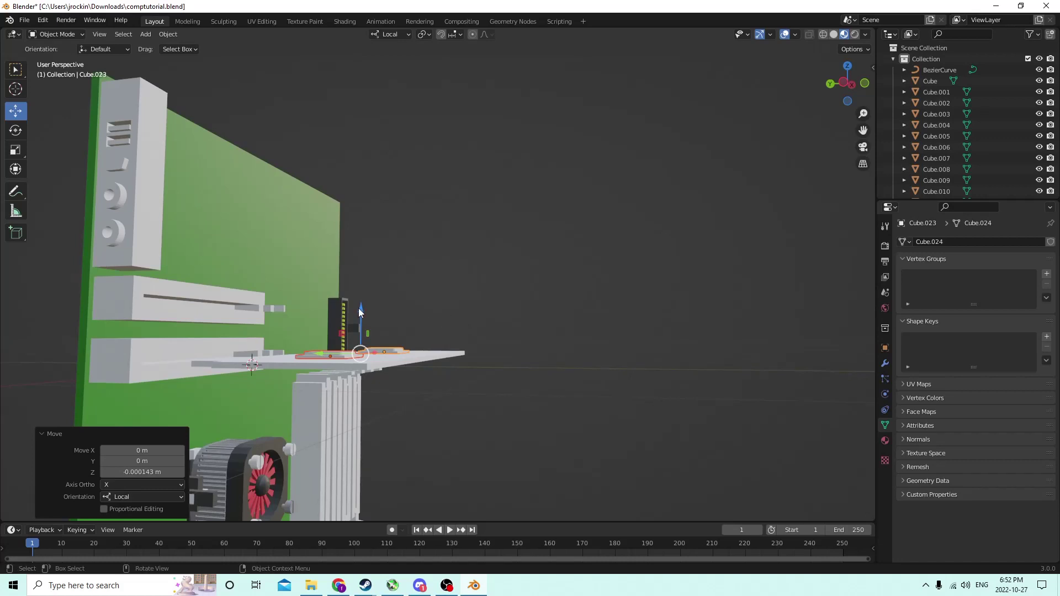
left_click_drag(359, 308, 360, 309)
middle_click_drag(359, 309, 366, 349)
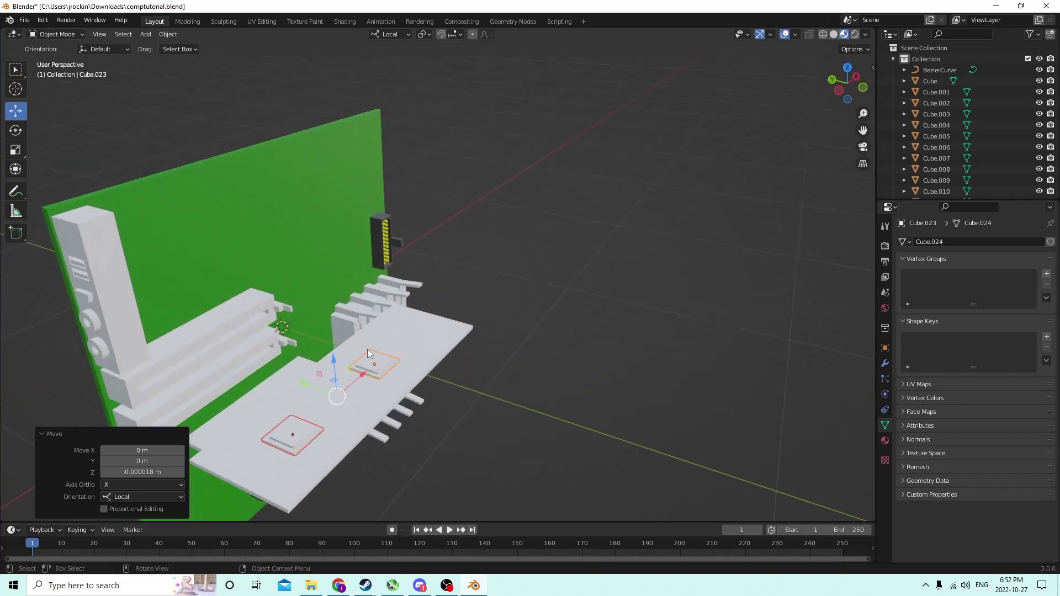
Give the expansion card's large flat board a new material with a red base color and assign it.
left_click(412, 349)
key("Tab")
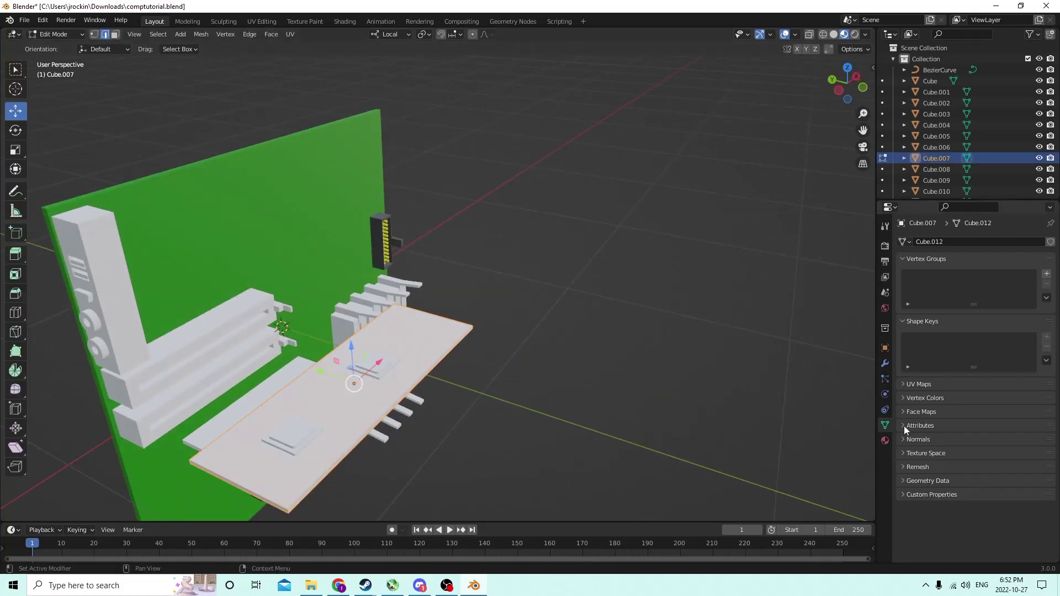
left_click(885, 441)
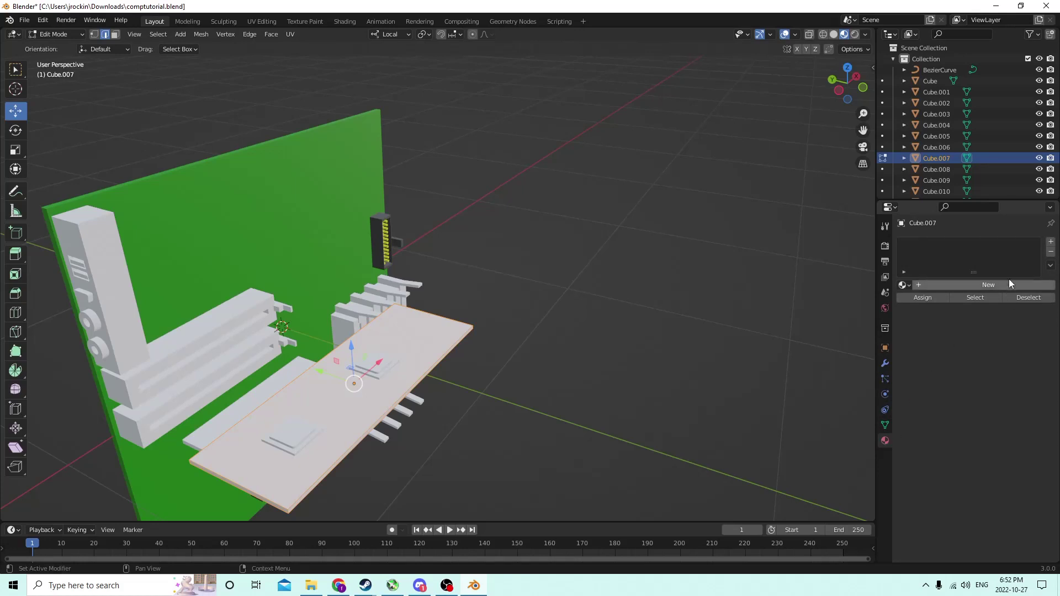
left_click(1051, 242)
left_click(977, 285)
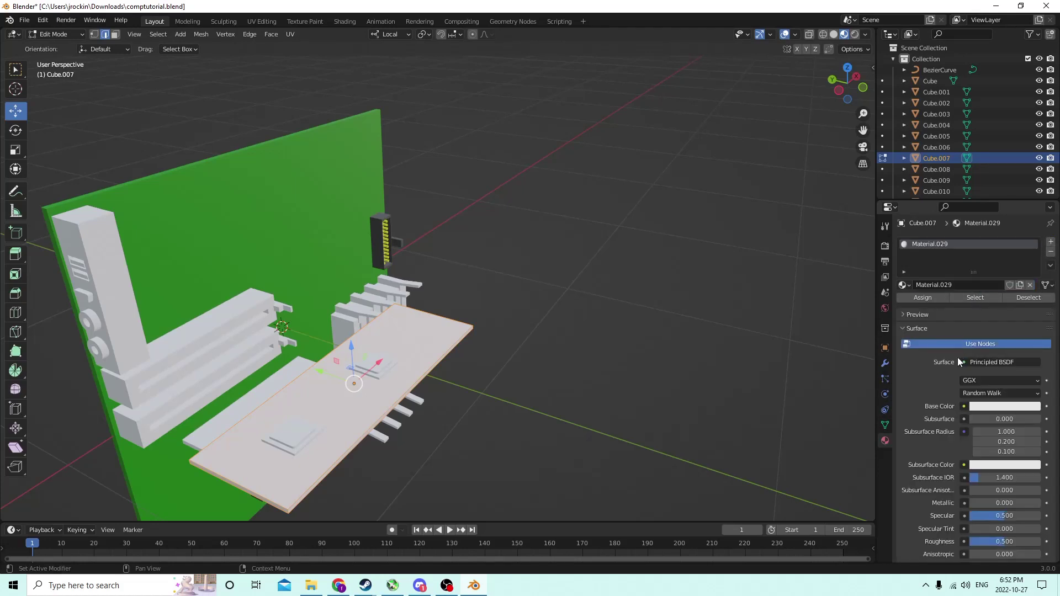
left_click(995, 408)
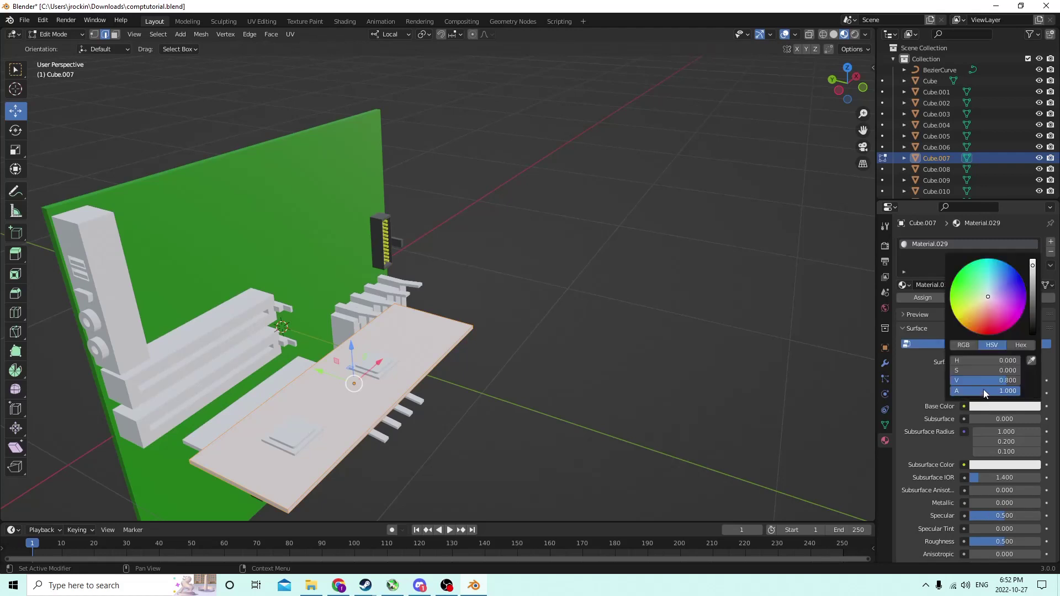
mouse_move(988, 295)
left_mouse_down()
mouse_move(963, 284)
mouse_move(970, 318)
mouse_move(993, 332)
left_mouse_up()
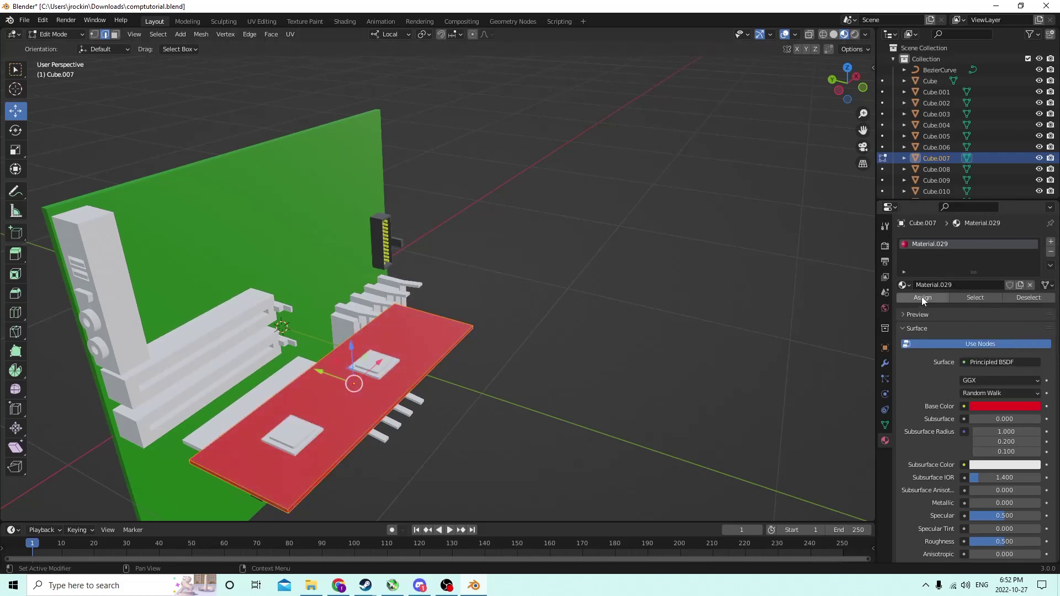
middle_click_drag(696, 287, 678, 291)
middle_click_drag(721, 275, 591, 329)
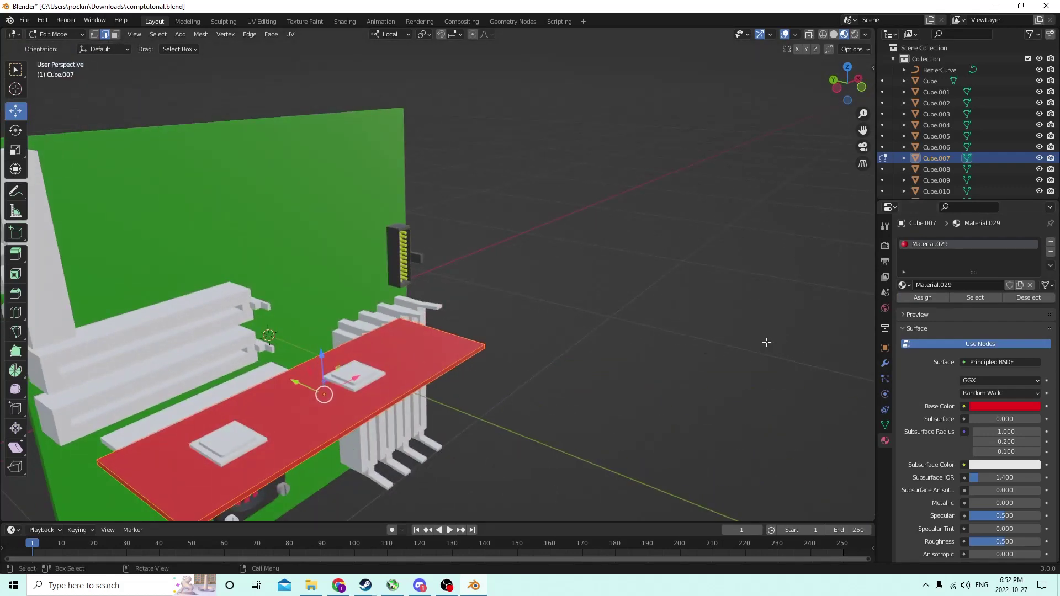
key("Tab")
Delete the duplicate chip from the expansion card.
left_click(360, 375)
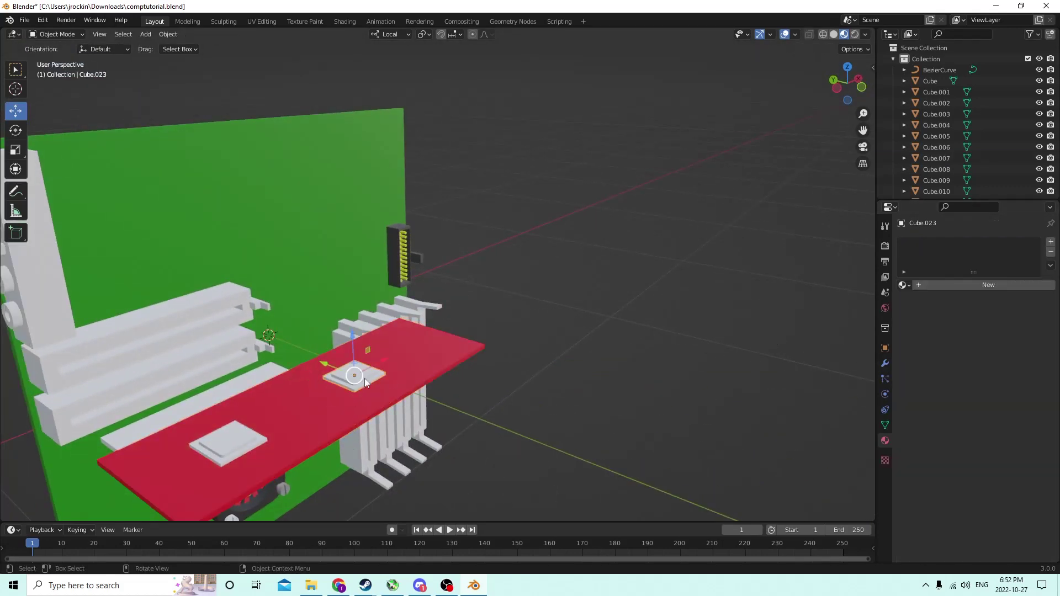
left_click(228, 443)
key("Delete")
Give the remaining chip a new material with a bright green base color (H 0.326, S 0.998, V 0.800) and assign it.
left_click(364, 378)
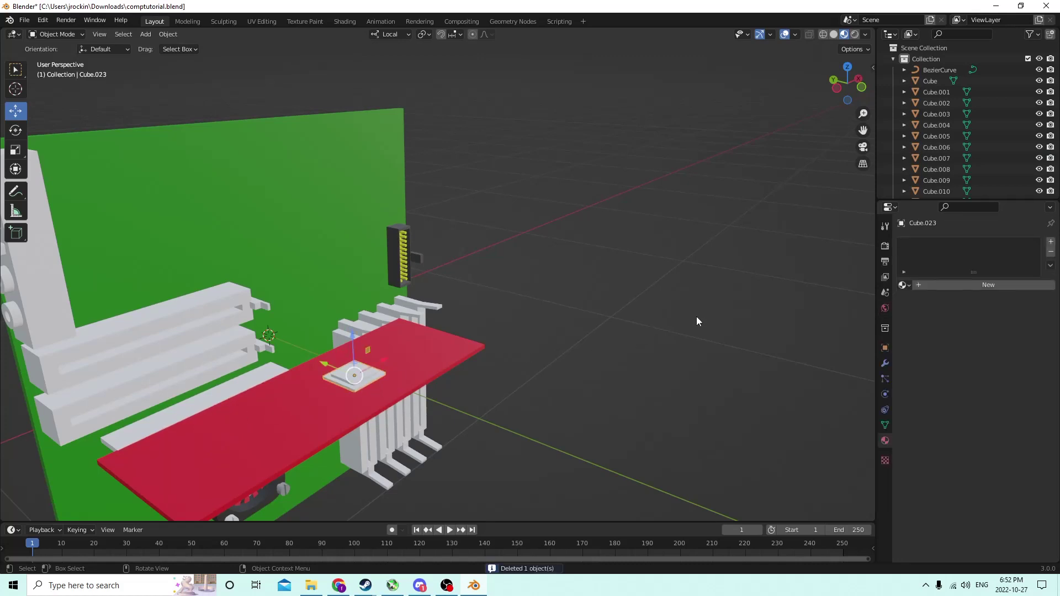
middle_click_drag(697, 321, 746, 334)
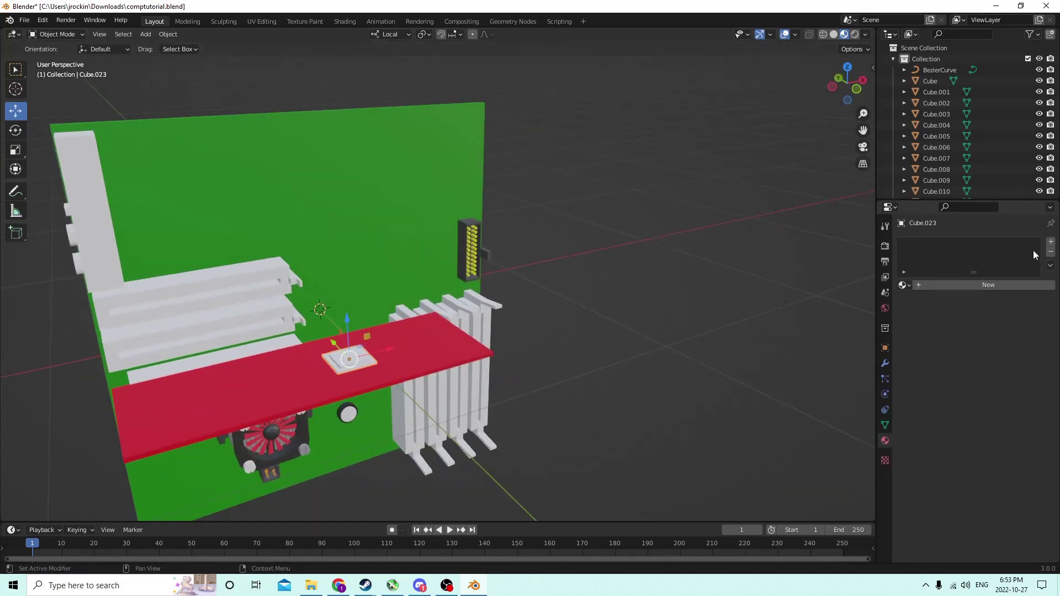
left_click(1051, 242)
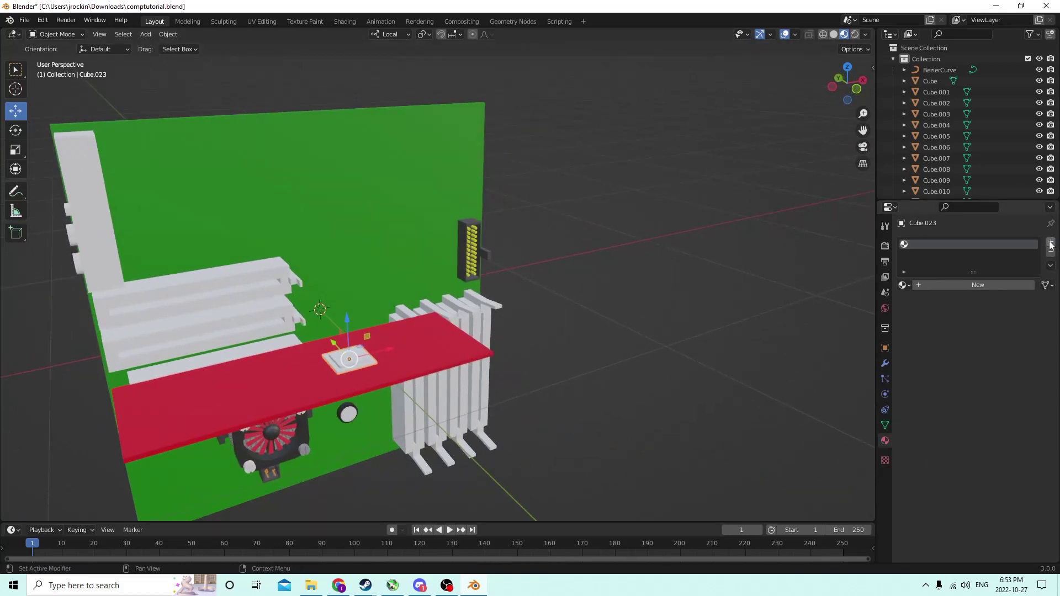
left_click(996, 287)
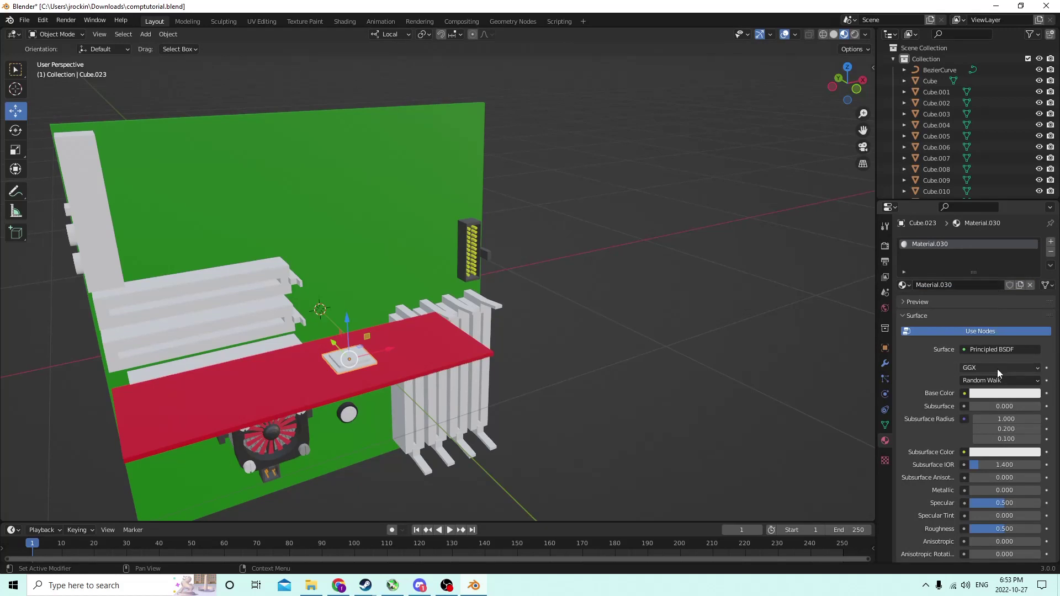
left_click(984, 394)
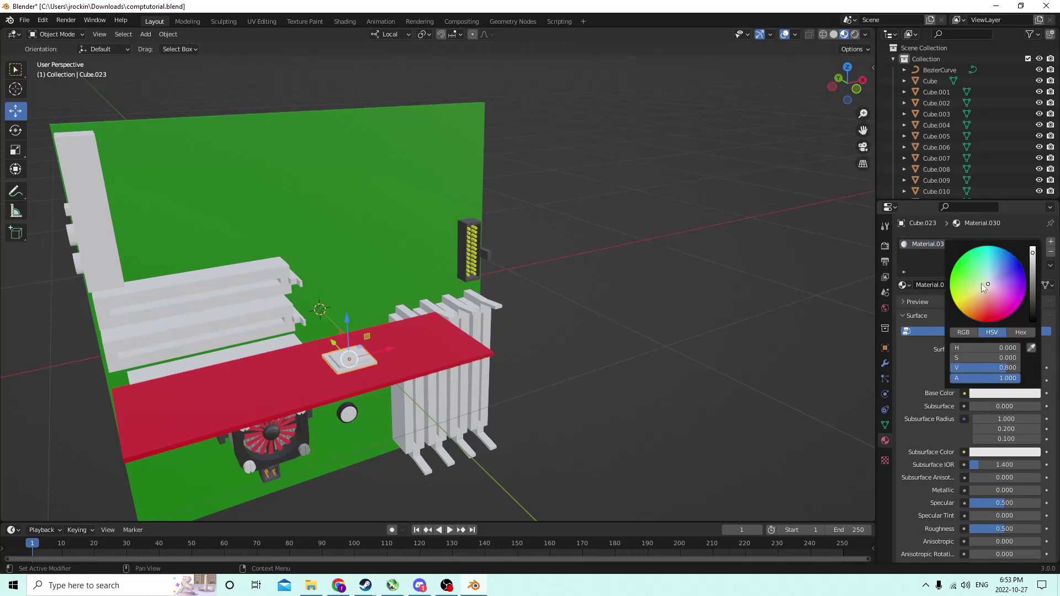
left_click_drag(986, 284, 955, 277)
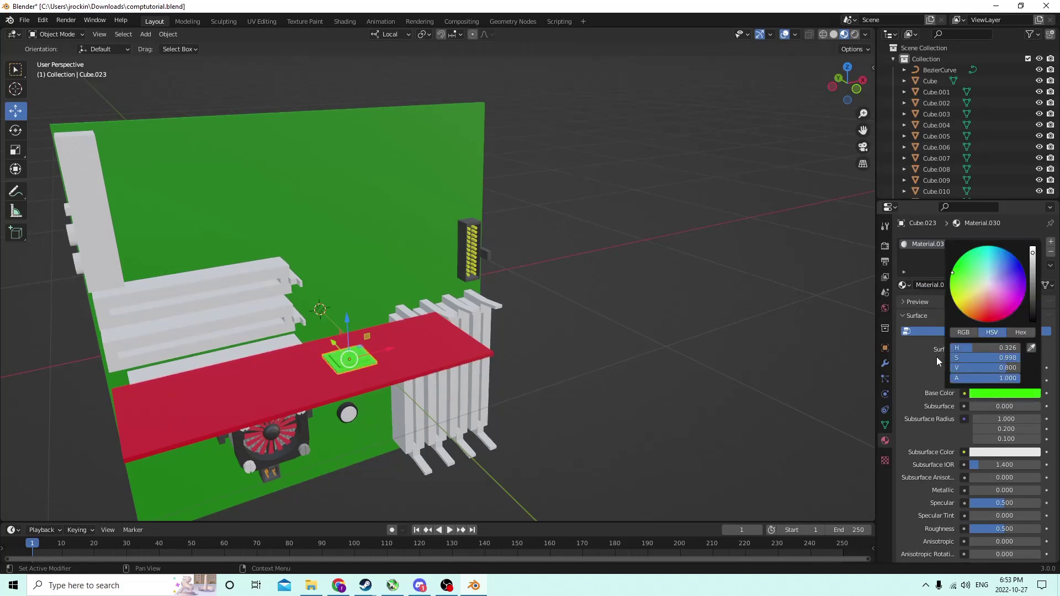
key("Tab")
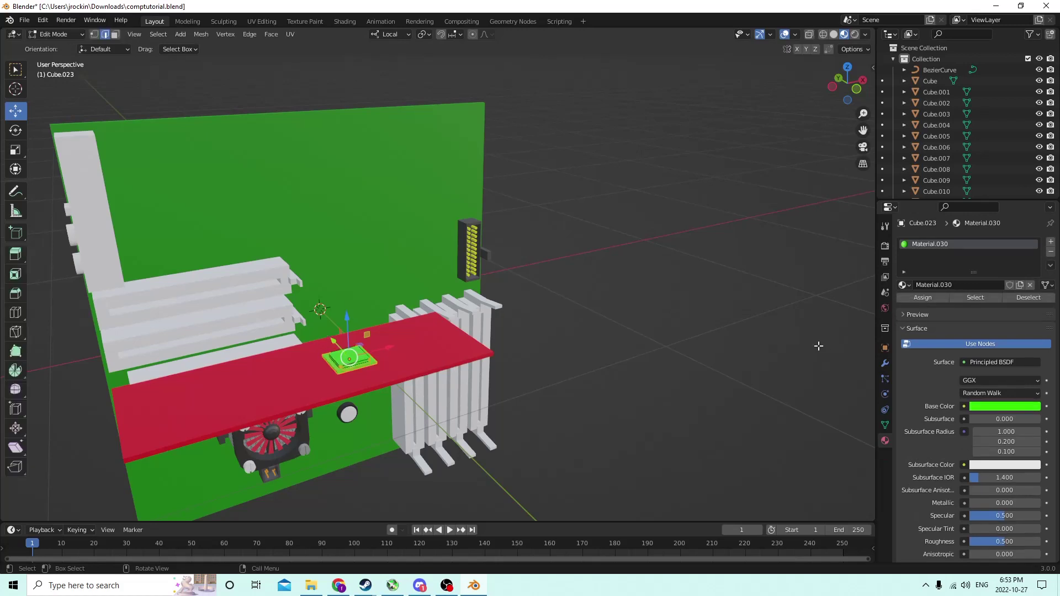
left_click(923, 298)
middle_click_drag(731, 350, 746, 343)
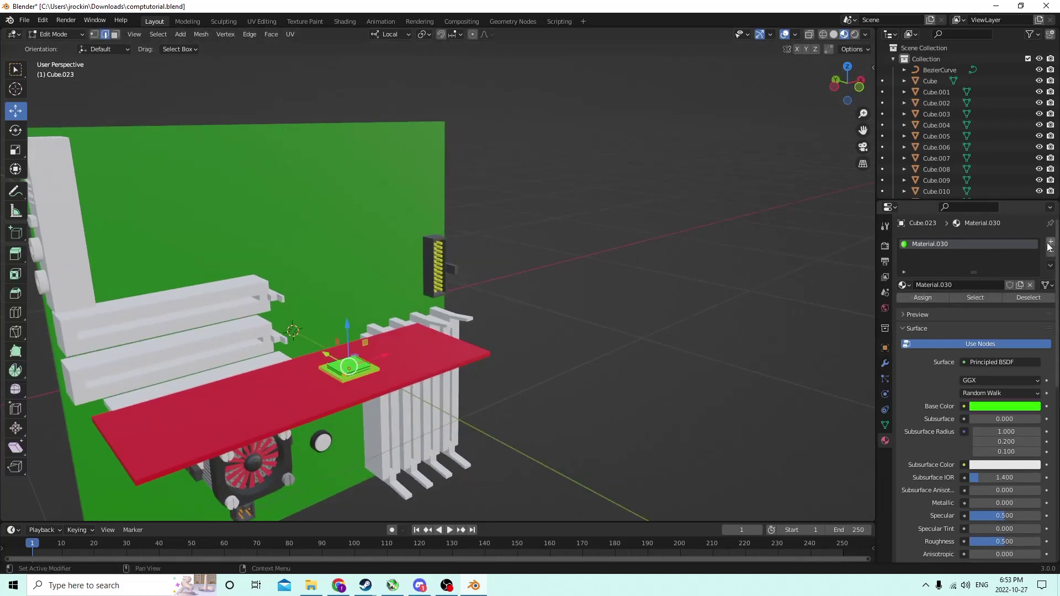
Assign a second new material with a dark gray base color to the chip's linked upper plate and return to Object Mode.
left_click(582, 362)
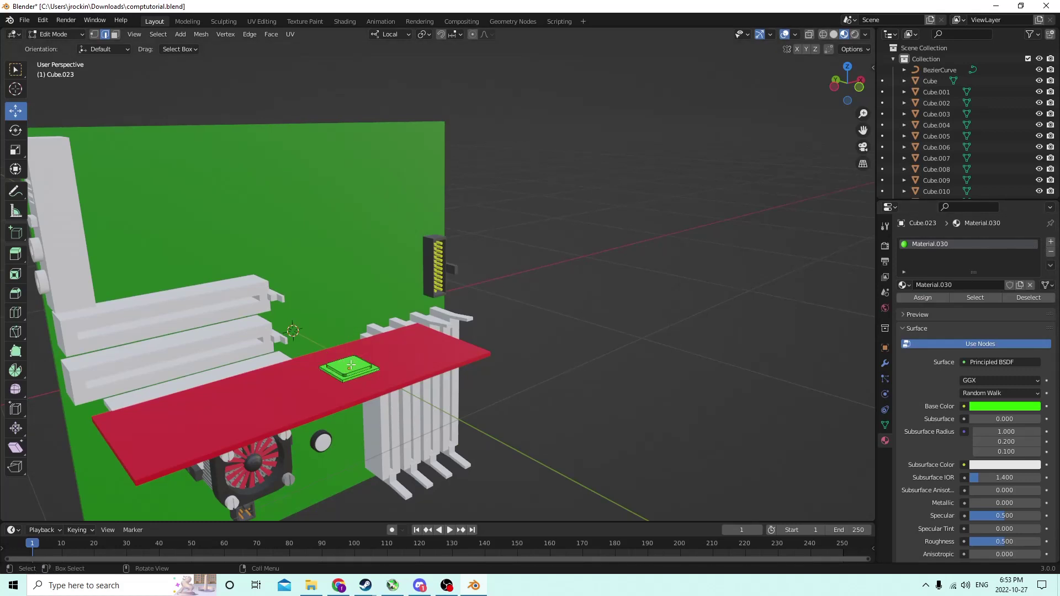
key("ctrl+l")
mouse_move(639, 325)
middle_mouse_down()
mouse_move(654, 324)
mouse_move(635, 337)
middle_mouse_up()
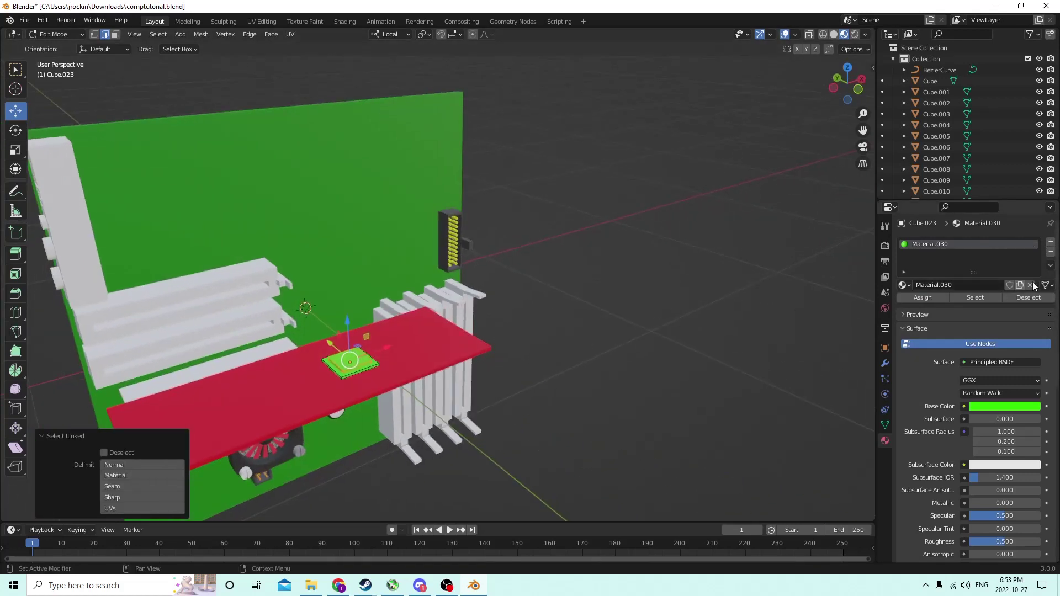
left_click(1051, 242)
left_click(944, 305)
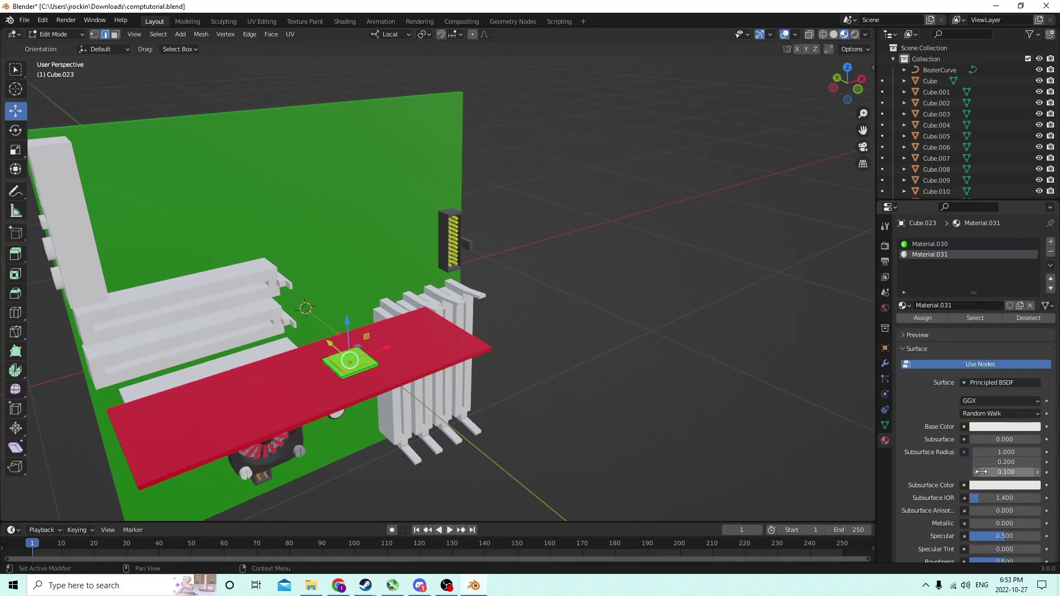
left_click(1000, 426)
left_click_drag(1036, 291, 1032, 332)
left_click(914, 321)
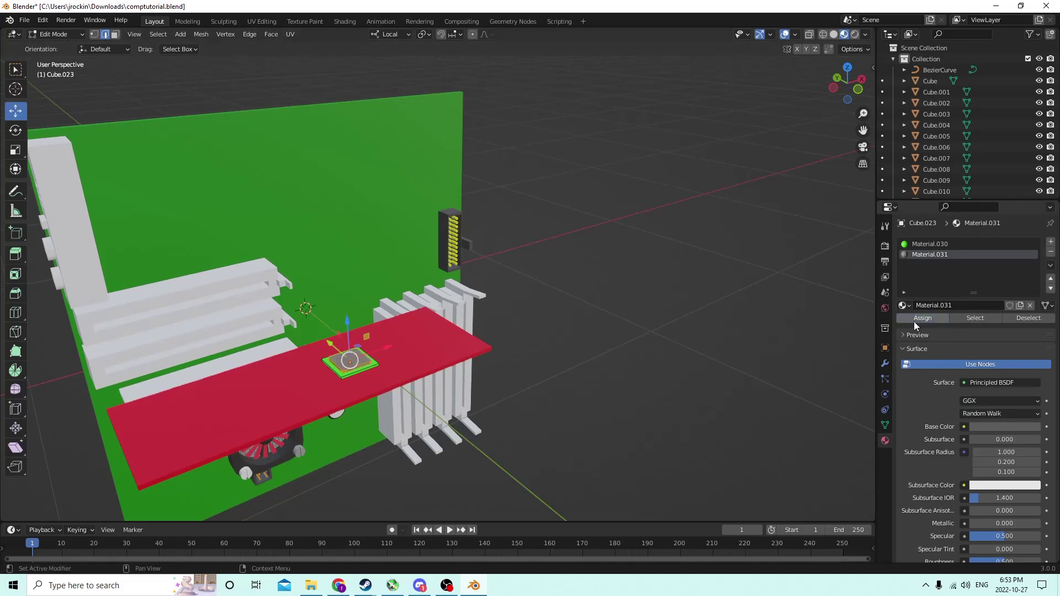
left_click(625, 369)
middle_click_drag(624, 369, 463, 378)
key("Tab")
Duplicate the colored chip and slide the copy along local X to the card's other end, ending with a 0.000227 m adjustment.
key("shift+d")
right_click(530, 324)
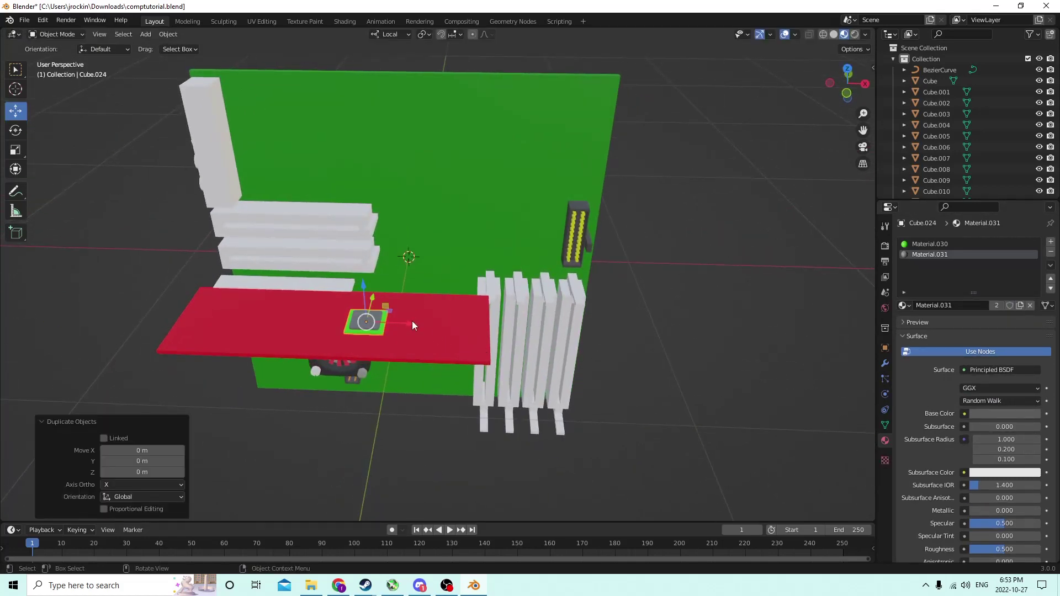
left_click_drag(412, 325, 275, 325)
middle_click_drag(275, 324, 266, 347)
scroll(333, 289, "up", 3)
left_click_drag(240, 360, 247, 360)
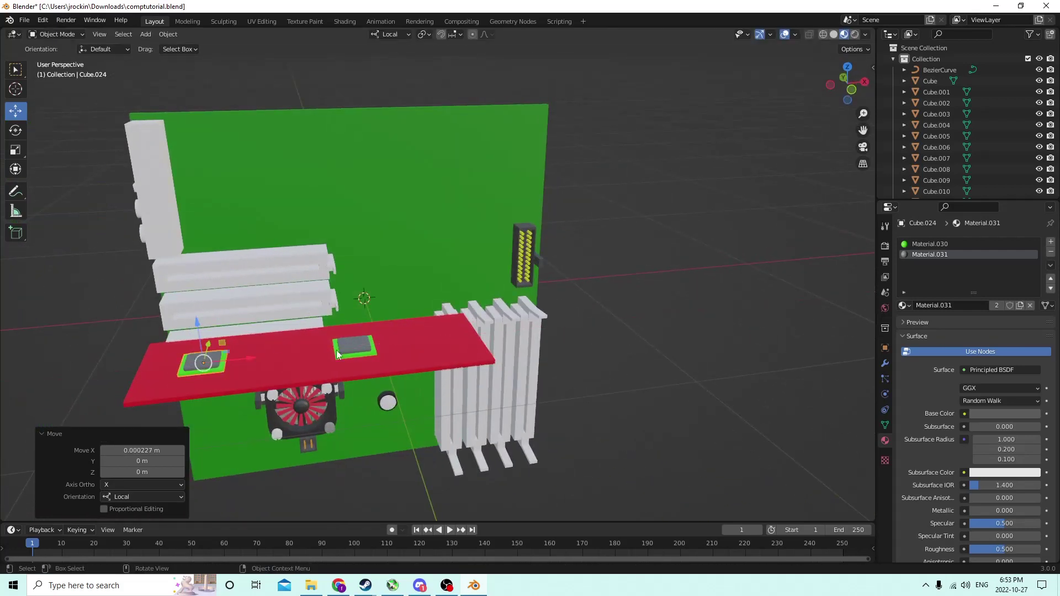
left_click(353, 350, "shift")
middle_click_drag(543, 325, 345, 355)
key("s")
left_click(552, 342)
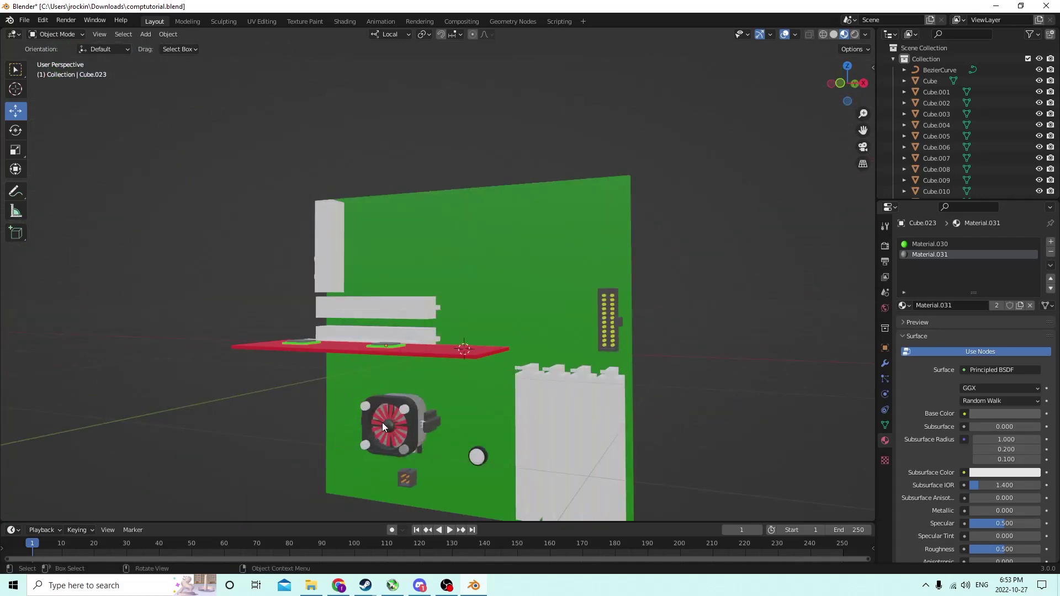
Duplicate the cooler's red-bladed fan in place.
mouse_move(386, 426)
middle_mouse_down()
mouse_move(369, 411)
mouse_move(366, 421)
mouse_move(399, 425)
middle_mouse_up()
left_click(404, 418)
left_click(437, 390)
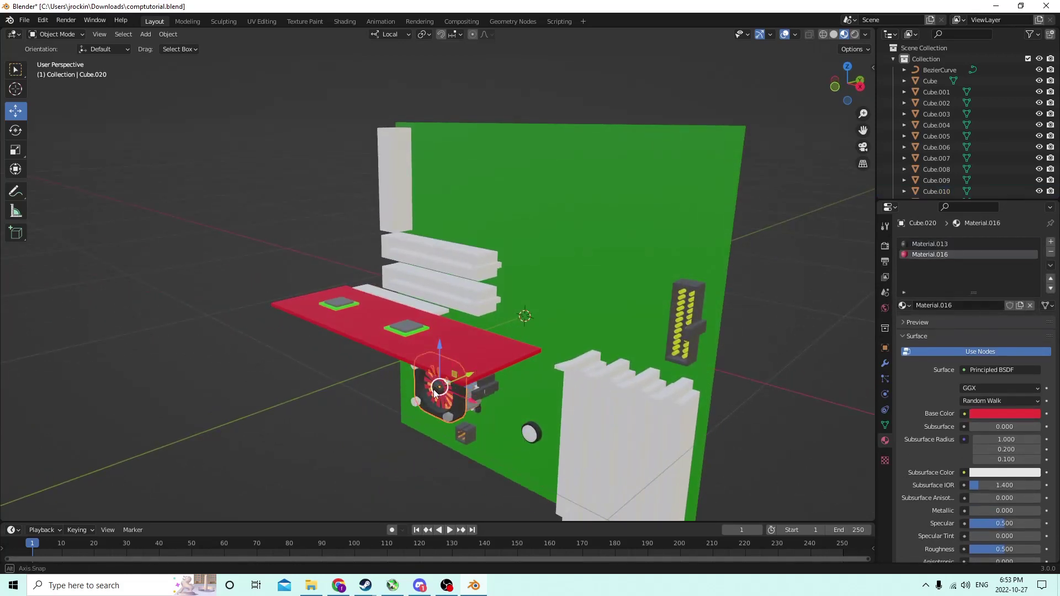
middle_click_drag(437, 391, 444, 386)
left_click_drag(455, 390, 429, 404)
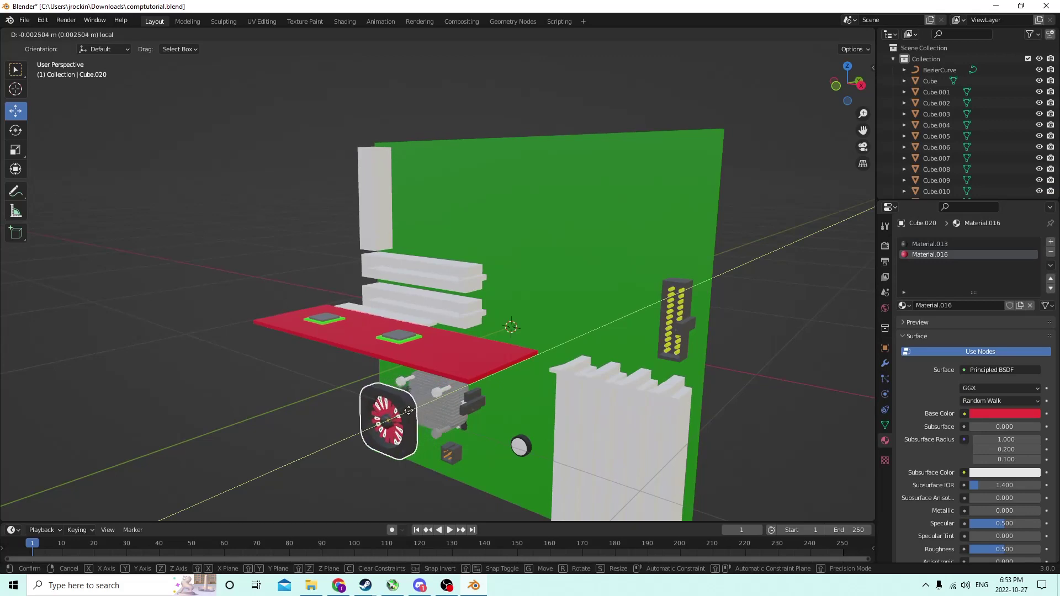
key("Escape")
key("shift+d")
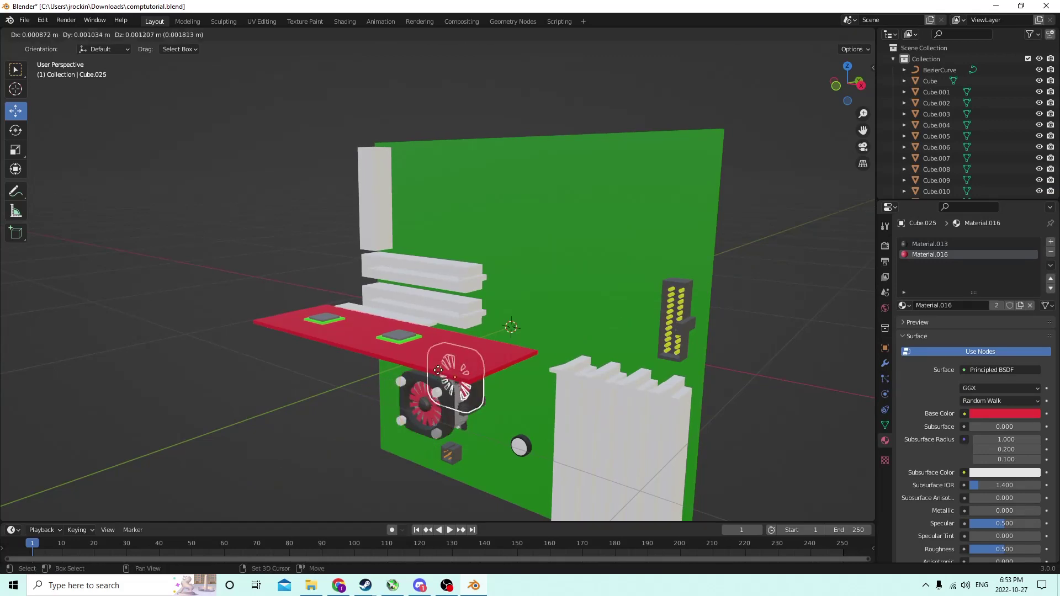
key("Escape")
Duplicate the fan's two upper screws and move the copies 0.004696 m along local Z, away from the green board.
mouse_move(410, 406)
middle_mouse_down()
mouse_move(443, 379)
mouse_move(421, 391)
middle_mouse_up()
left_click(424, 382)
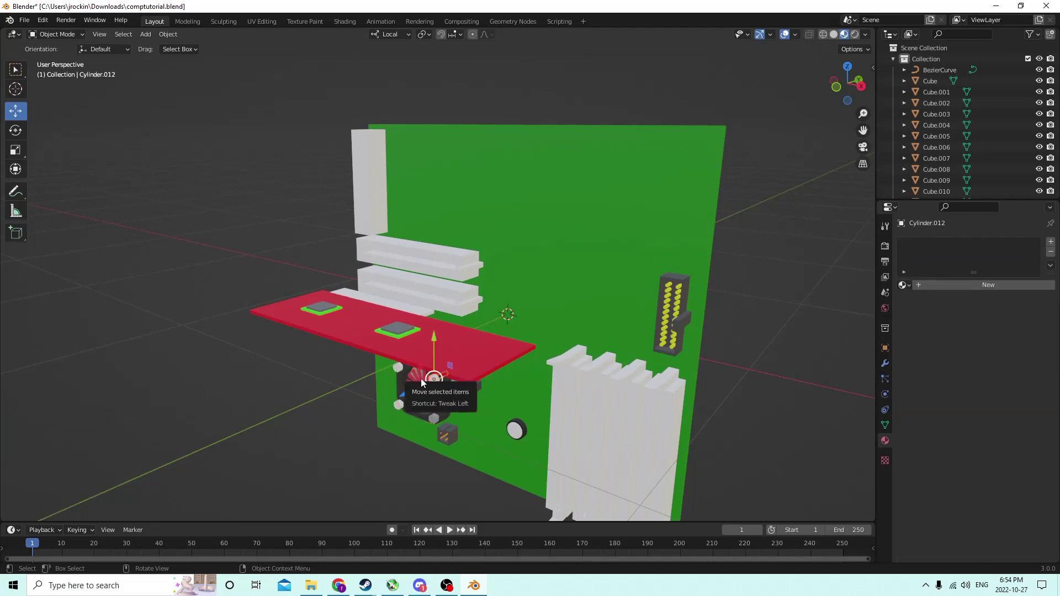
left_click(404, 367)
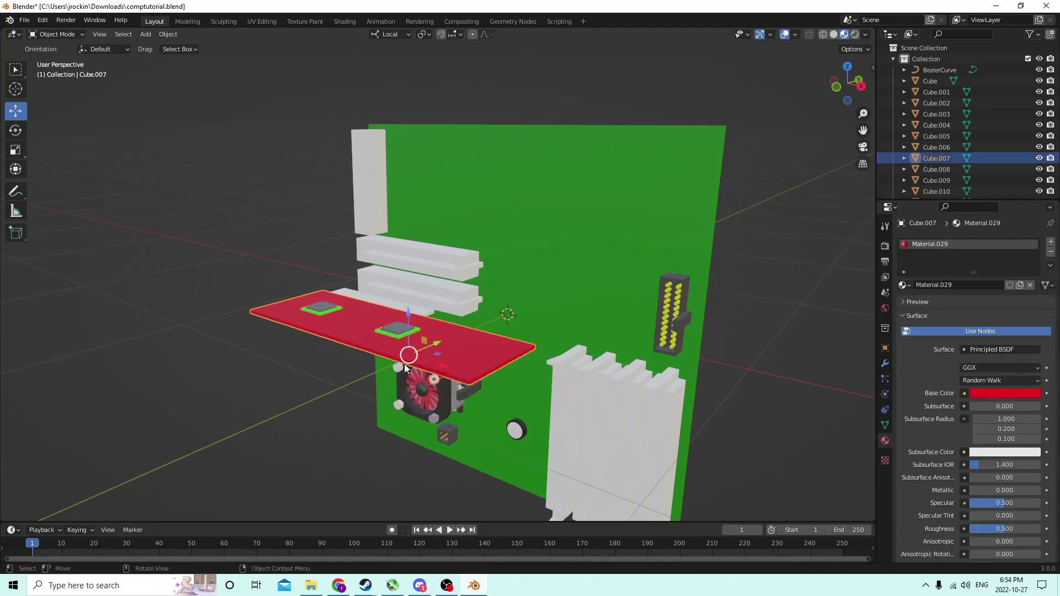
left_click(416, 373)
middle_click_drag(416, 374, 430, 364)
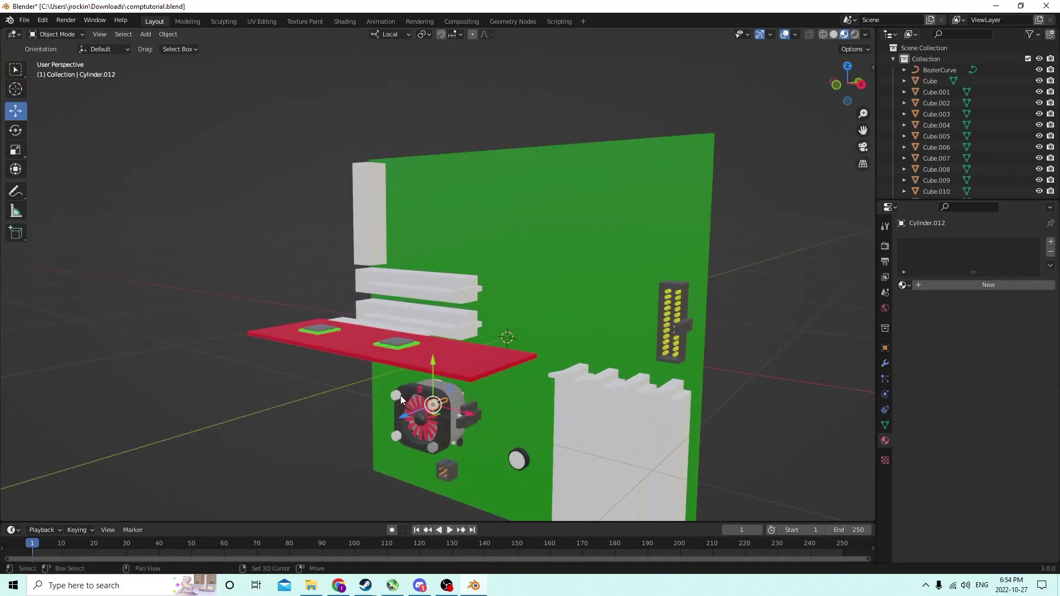
key("shift+d")
key("Escape")
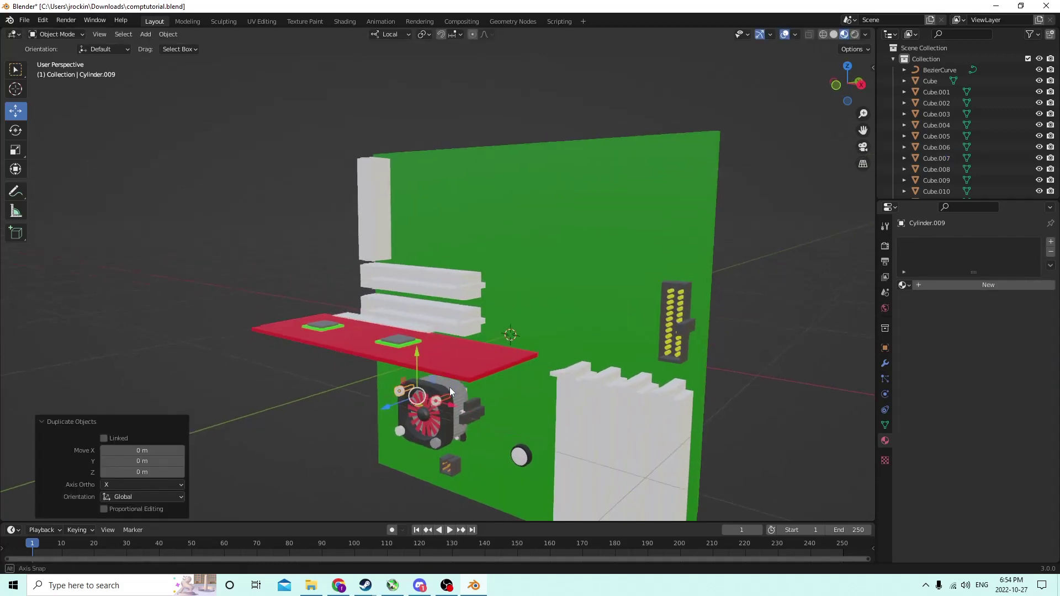
middle_click_drag(449, 387, 430, 382)
left_click_drag(414, 376, 333, 405)
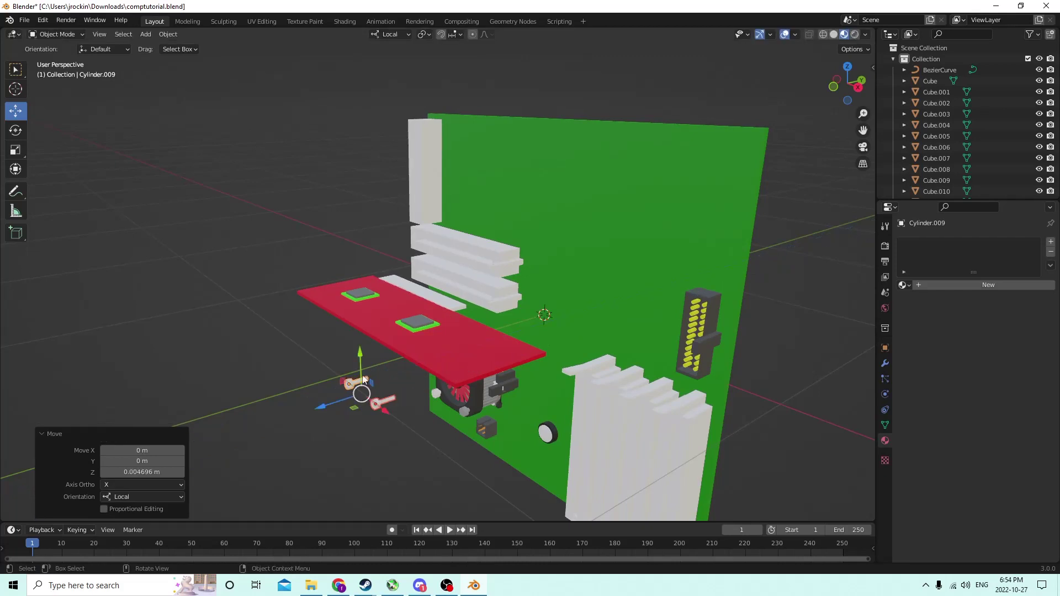
Move one of the two overlapping fans outward from the green board and 0.005149 m up along local Z, above the red card.
middle_click_drag(410, 378, 413, 404)
left_click(435, 389)
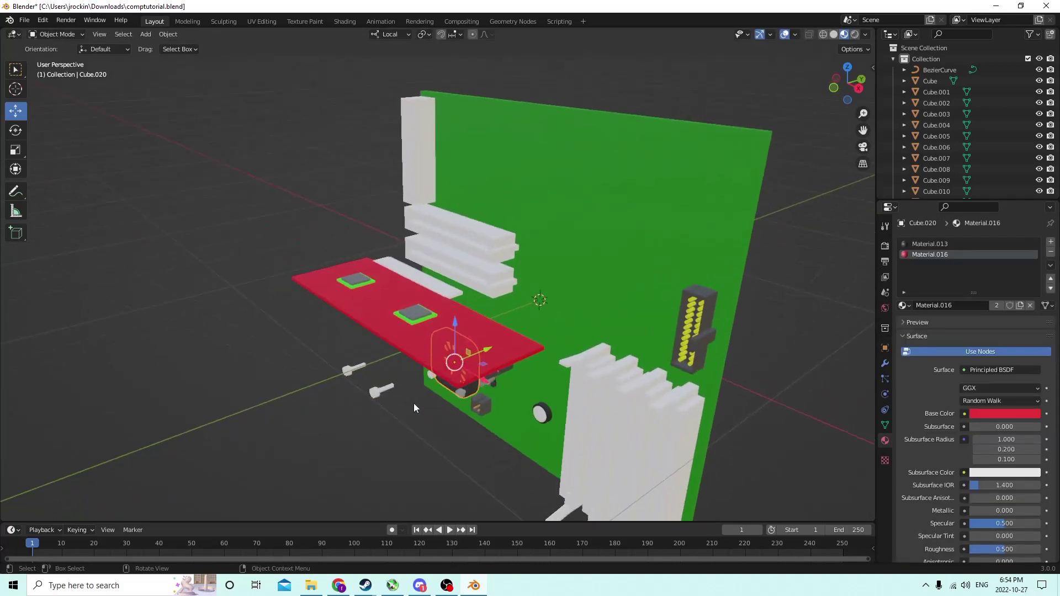
left_click_drag(482, 351, 394, 270)
middle_click_drag(393, 271, 613, 260)
scroll(608, 353, "up", 1)
middle_click_drag(604, 376, 575, 341)
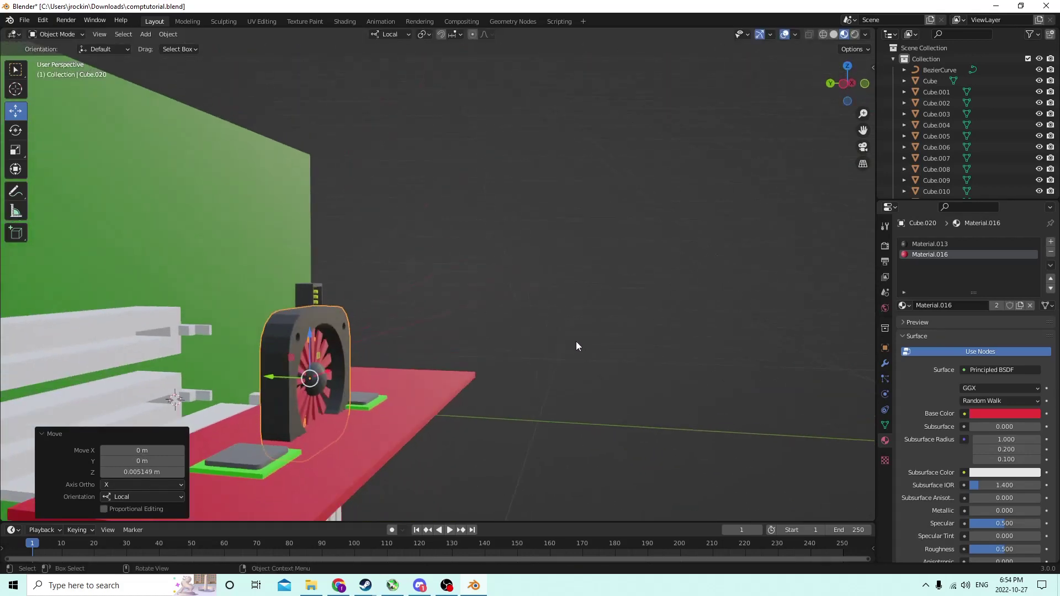
Try a Y rotation of 90° on the fan above the card and reset it to 0°.
left_click(885, 348)
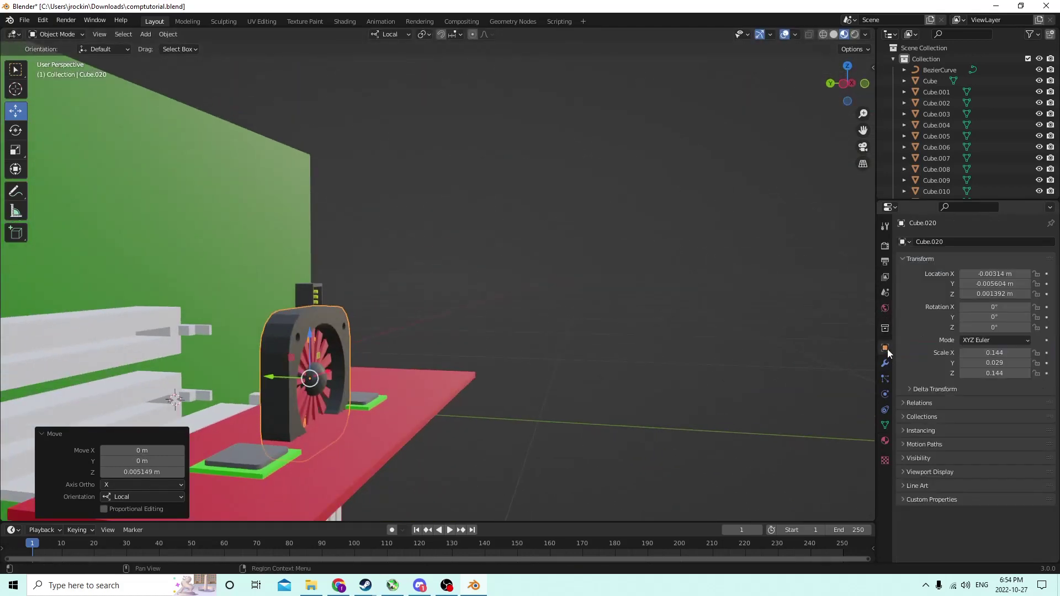
middle_click_drag(773, 321, 571, 340)
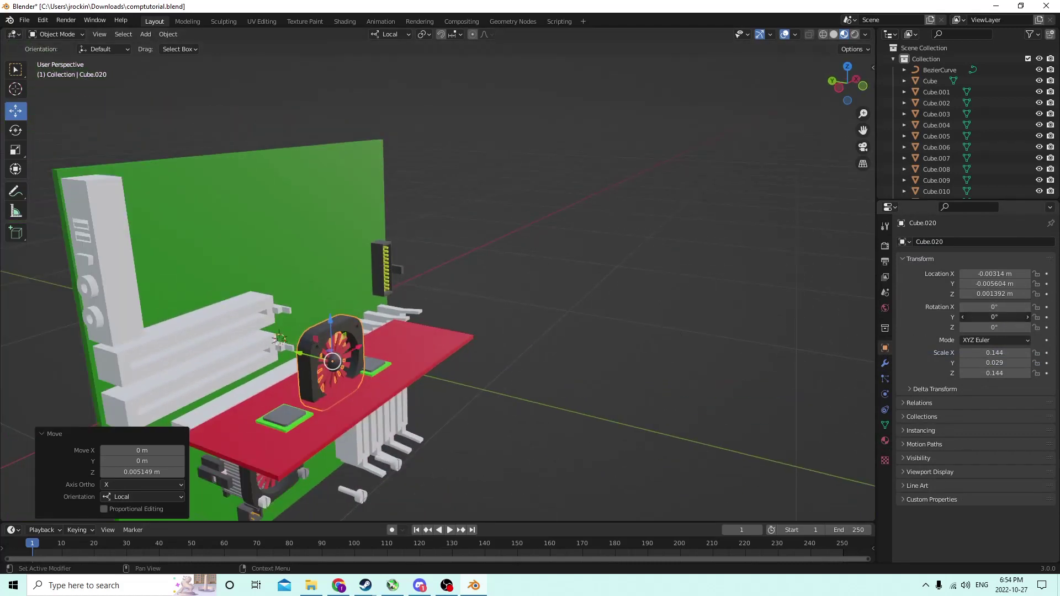
key("Return")
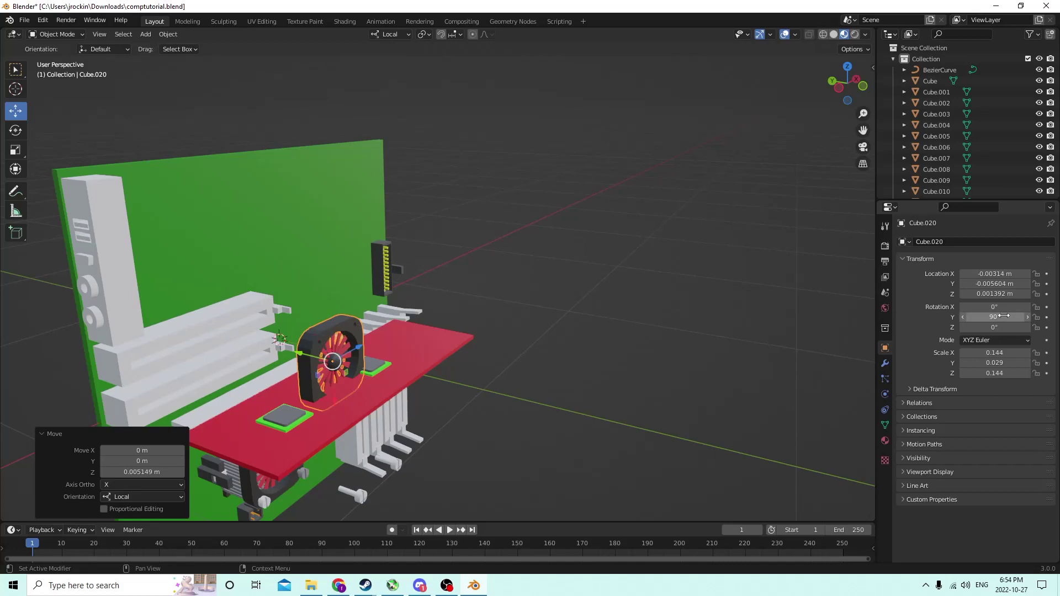
left_click(1004, 316)
type("0")
key("Return")
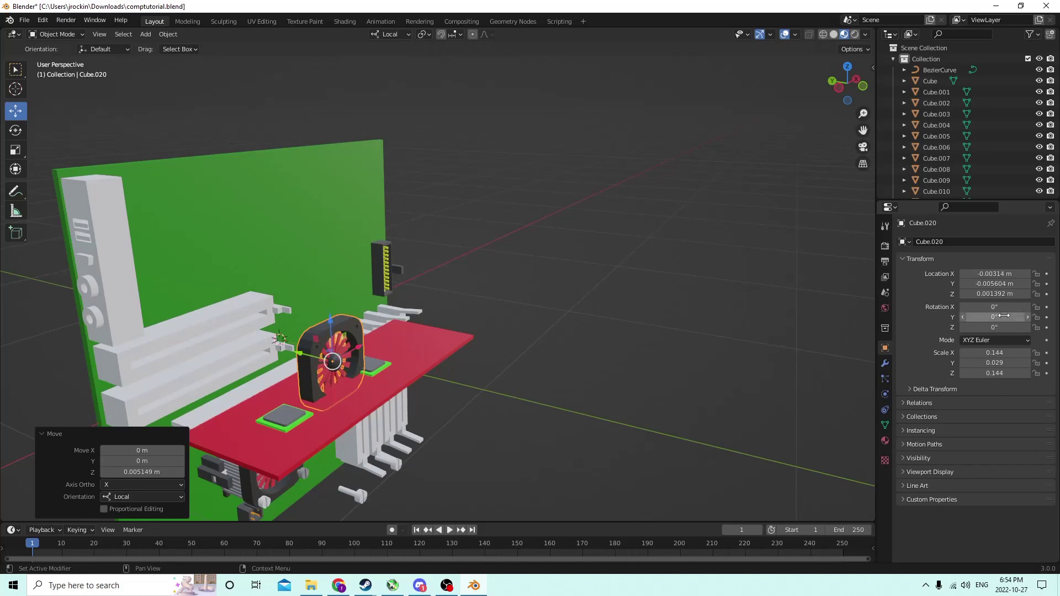
Try an X rotation of 90° on the fan above the red card.
left_click(985, 306)
type("90")
key("Return")
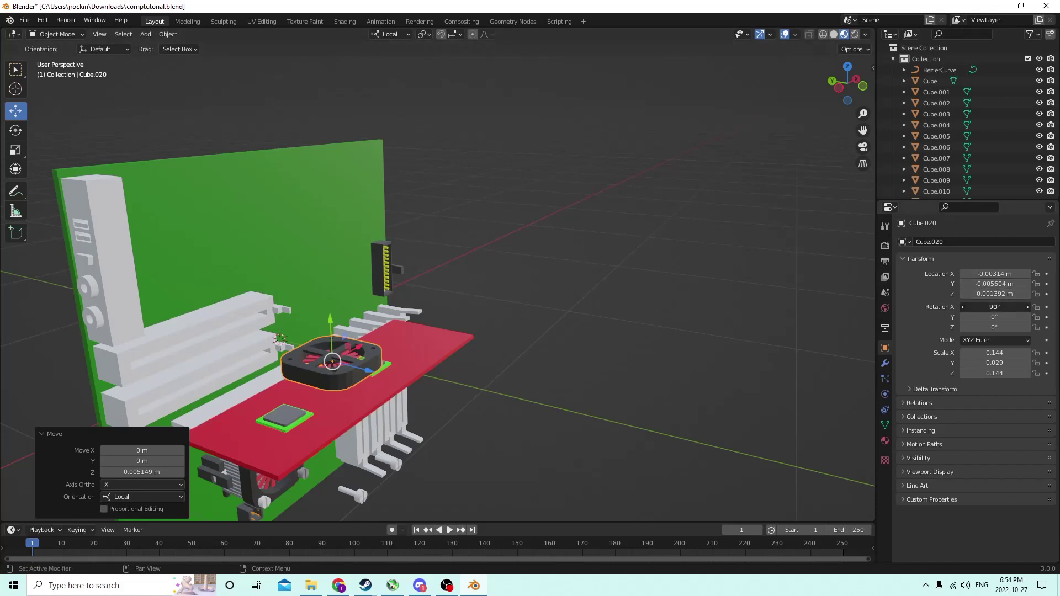
Set the fan's X rotation to -90° and move it -0.002434 m along local X over the chip nearest the ports.
left_click(1000, 303)
type("-90")
key("Return")
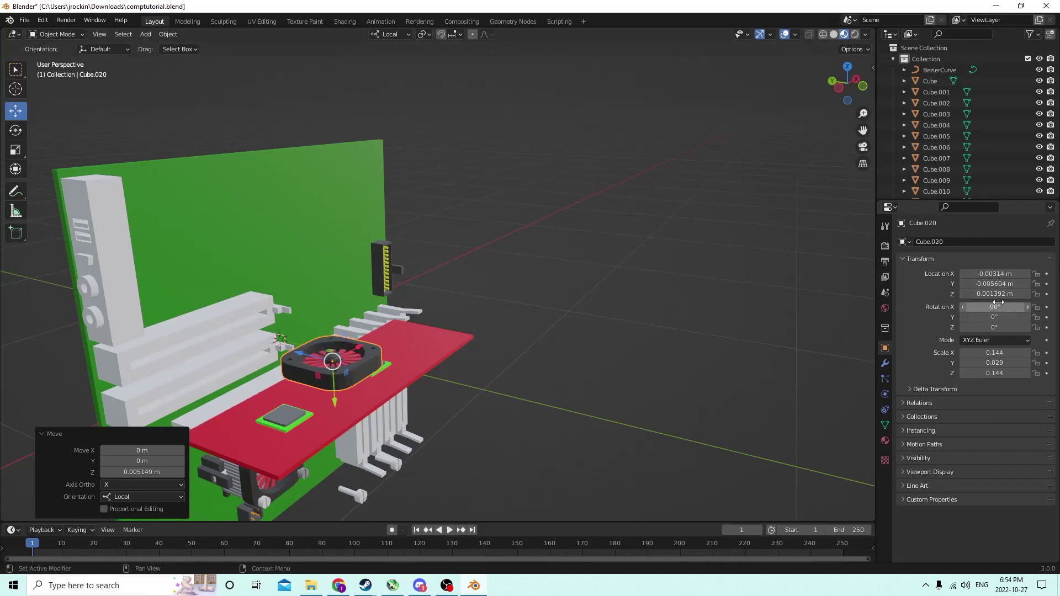
middle_click_drag(588, 237, 289, 297)
left_click_drag(317, 340, 213, 340)
middle_click_drag(212, 340, 302, 375)
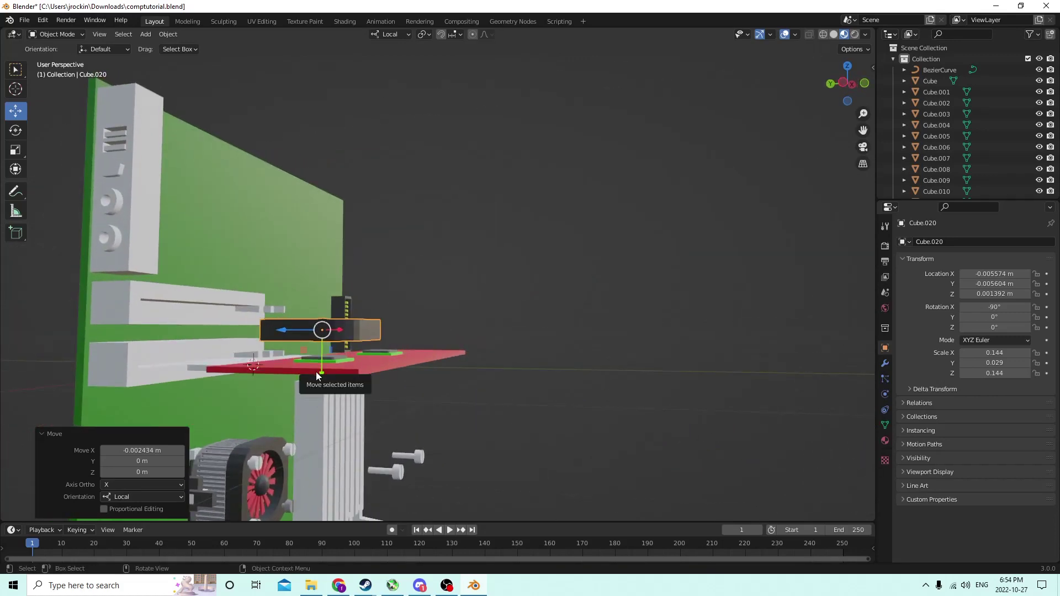
Lower the fan 0.000572 m along local Y onto the card, then fine-tune its height and shift it -0.000102 m along local X.
middle_click_drag(298, 365, 305, 378)
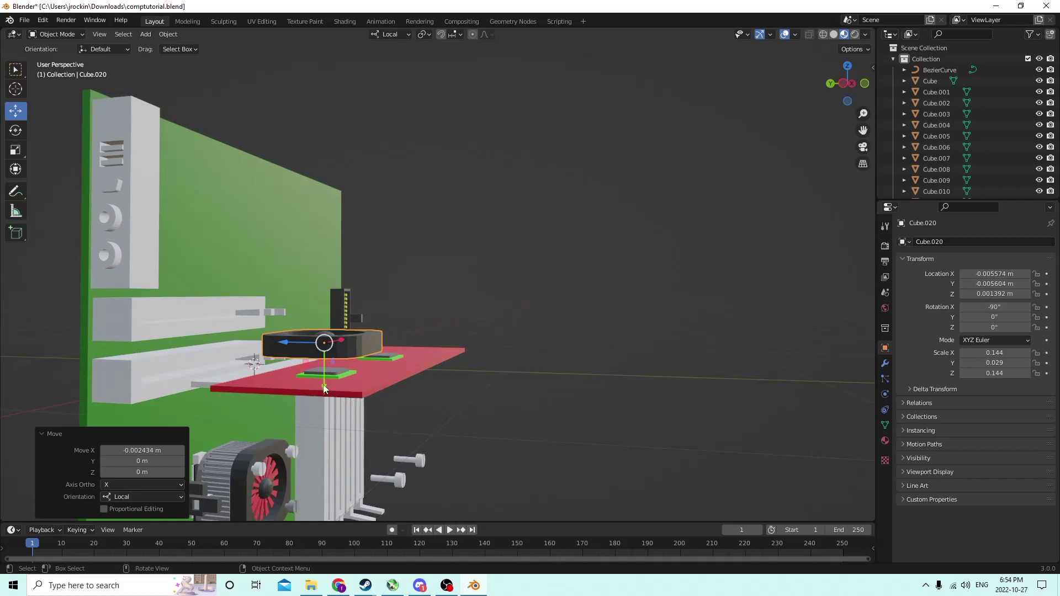
left_click_drag(323, 383, 329, 408)
middle_click_drag(329, 408, 335, 369)
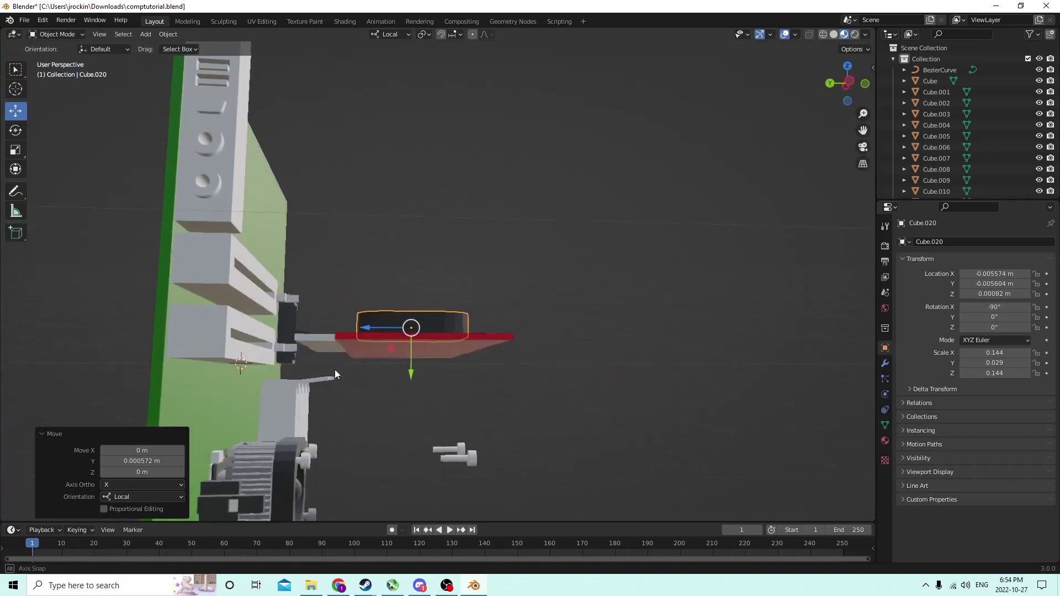
left_click_drag(406, 374, 407, 367)
middle_click_drag(407, 366, 286, 327)
left_click_drag(290, 339, 284, 339)
middle_click_drag(284, 339, 273, 376)
scroll(269, 336, "down", 1)
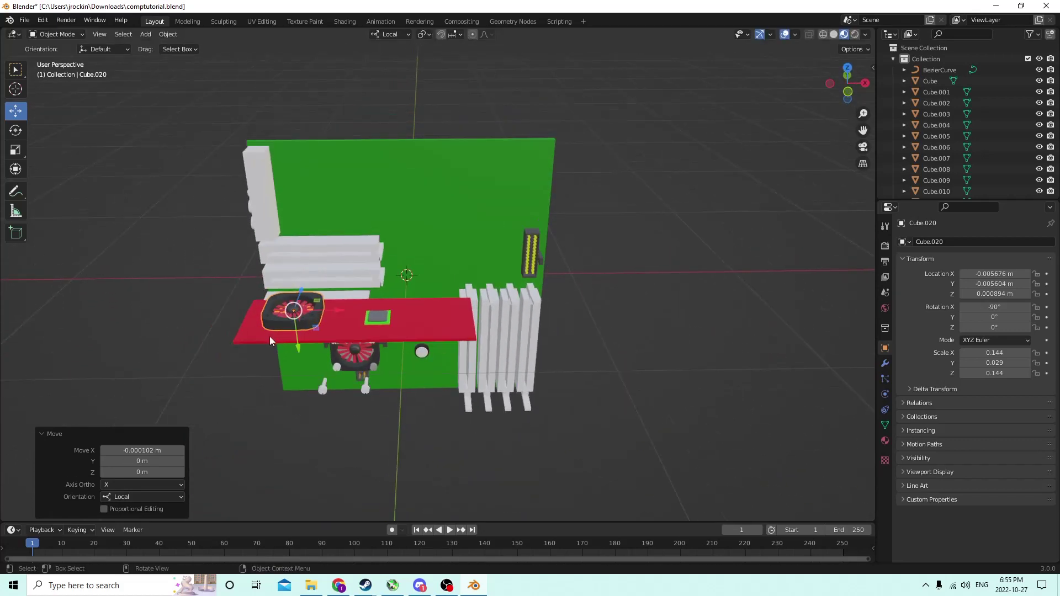
Duplicate the flat fan and move the copy 0.004125 m plus 0.000243 m along local X over the second chip.
scroll(280, 327, "up", 4)
mouse_move(267, 330)
middle_mouse_down()
mouse_move(233, 331)
mouse_move(260, 323)
middle_mouse_up()
key("shift+d")
right_click(333, 286)
middle_click_drag(334, 285, 236, 300)
left_click_drag(220, 302, 368, 302)
middle_click_drag(369, 303, 370, 326)
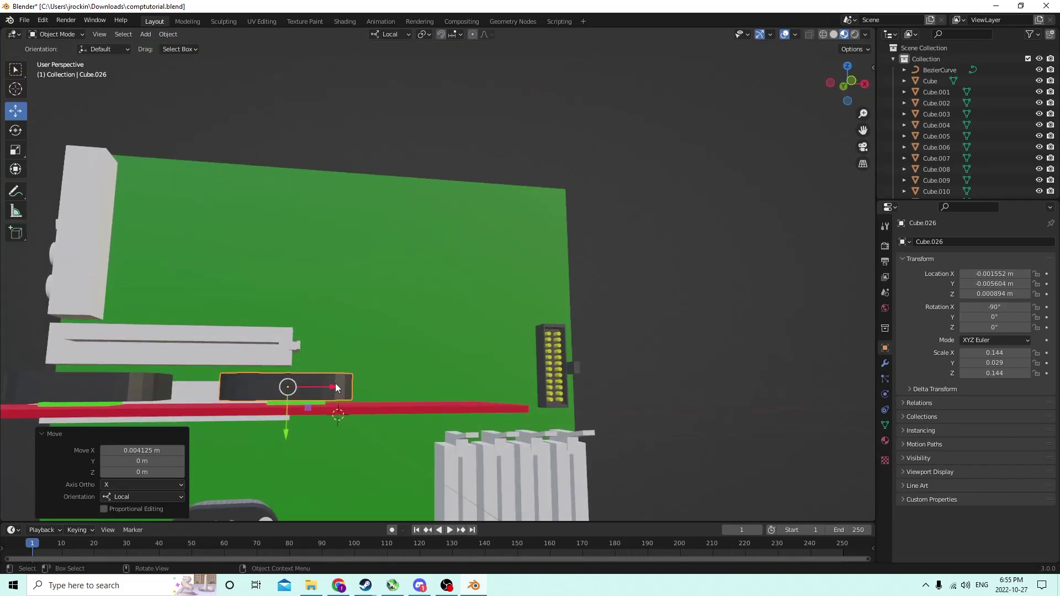
left_click_drag(335, 387, 343, 387)
middle_click_drag(342, 387, 314, 478)
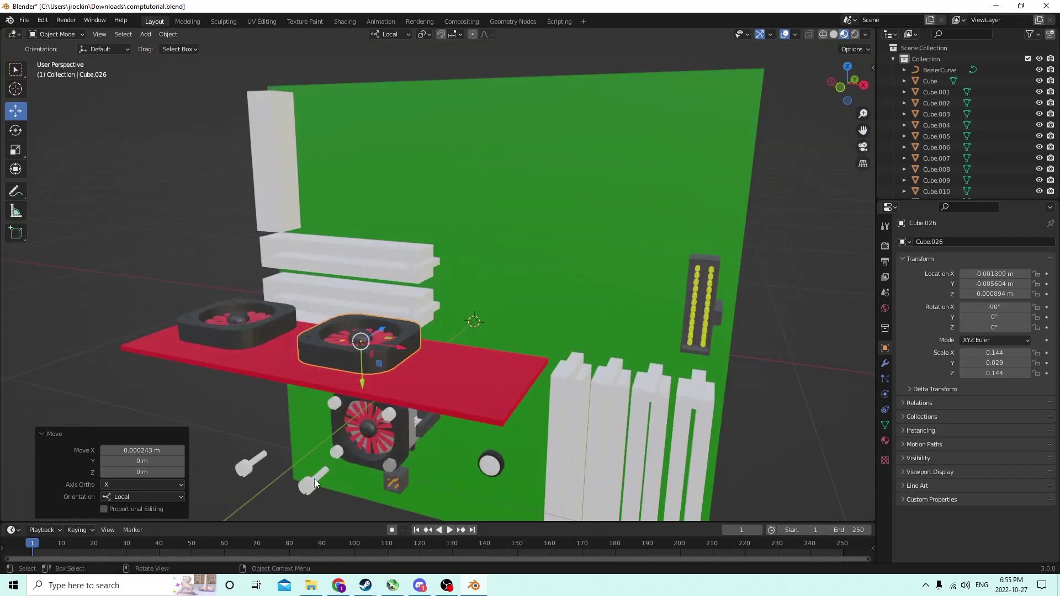
Select the two loose screws in front of the cooler and raise them 0.005325 m along local Y above the red card.
left_click(314, 479)
left_click(261, 463, "shift")
middle_click_drag(256, 429, 269, 399)
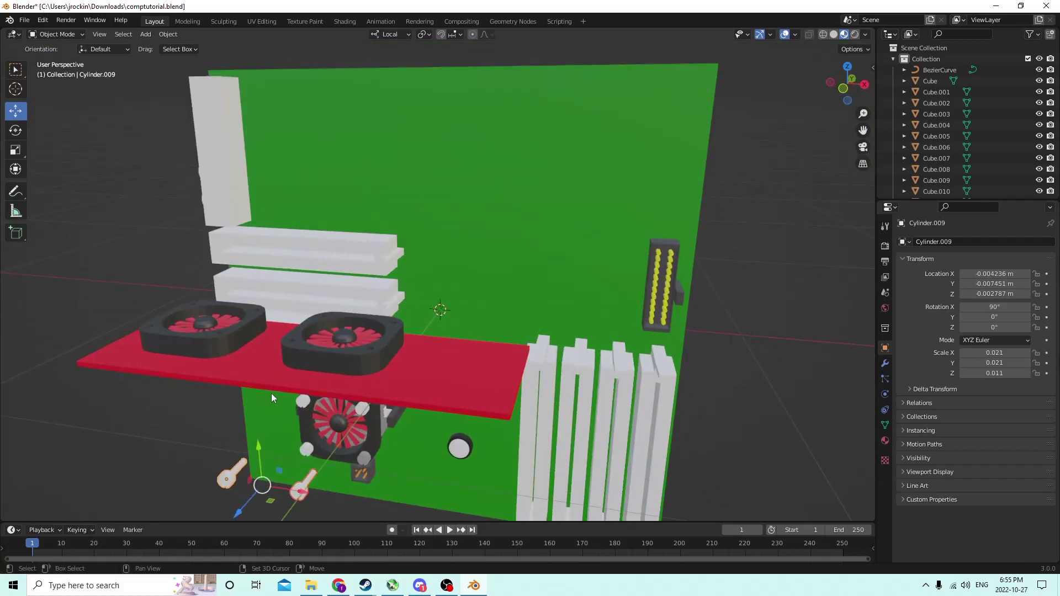
key("g")
key("z")
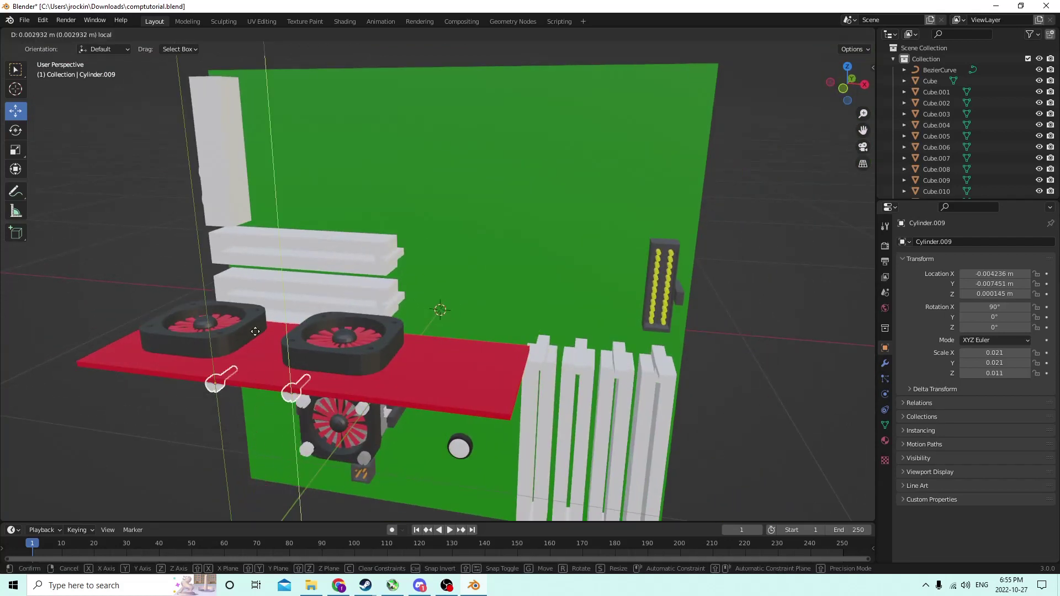
left_click(262, 258)
Set the X rotation of each of the two raised screws to 0° so they stand upright.
double_click(991, 307)
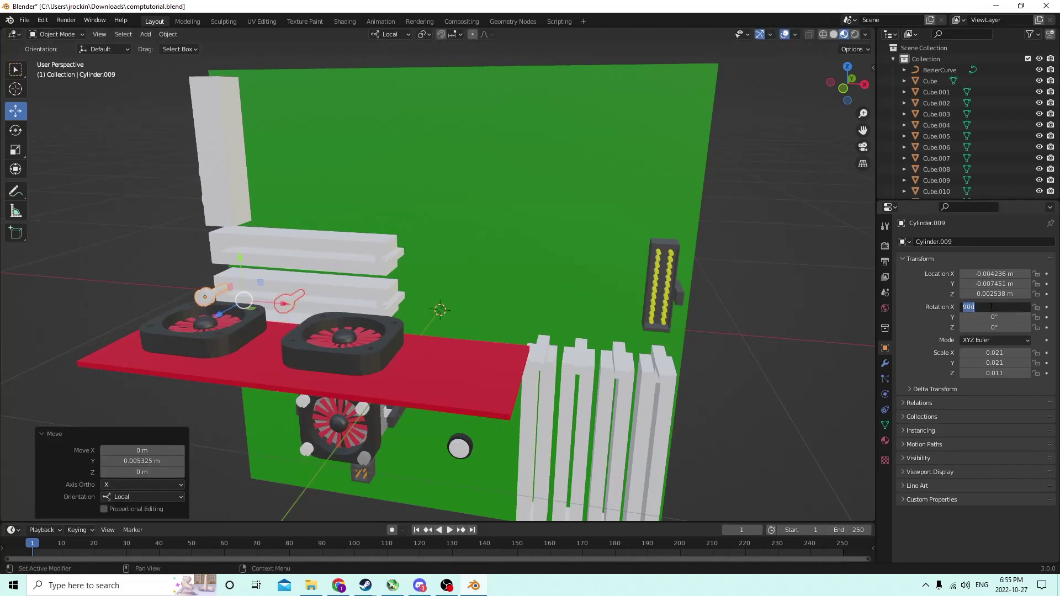
key("Return")
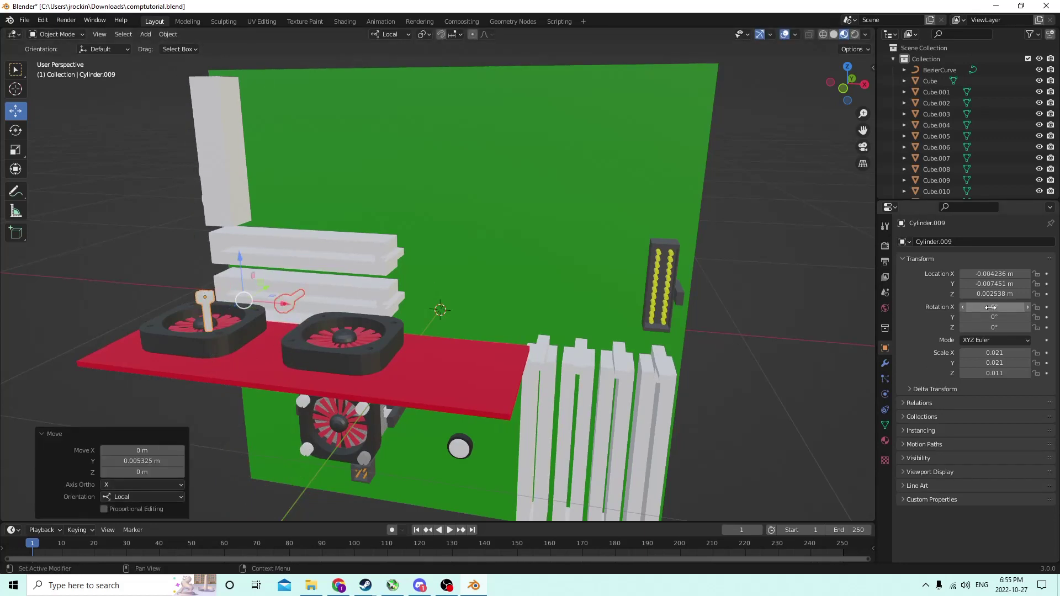
left_click(288, 302)
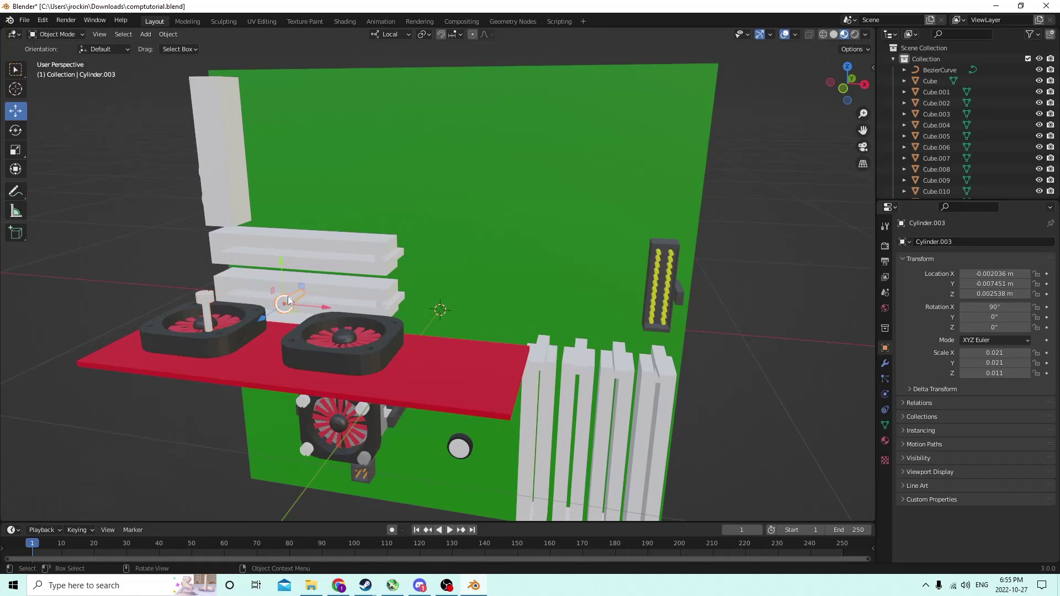
left_click(1016, 306)
type("0")
key("Return")
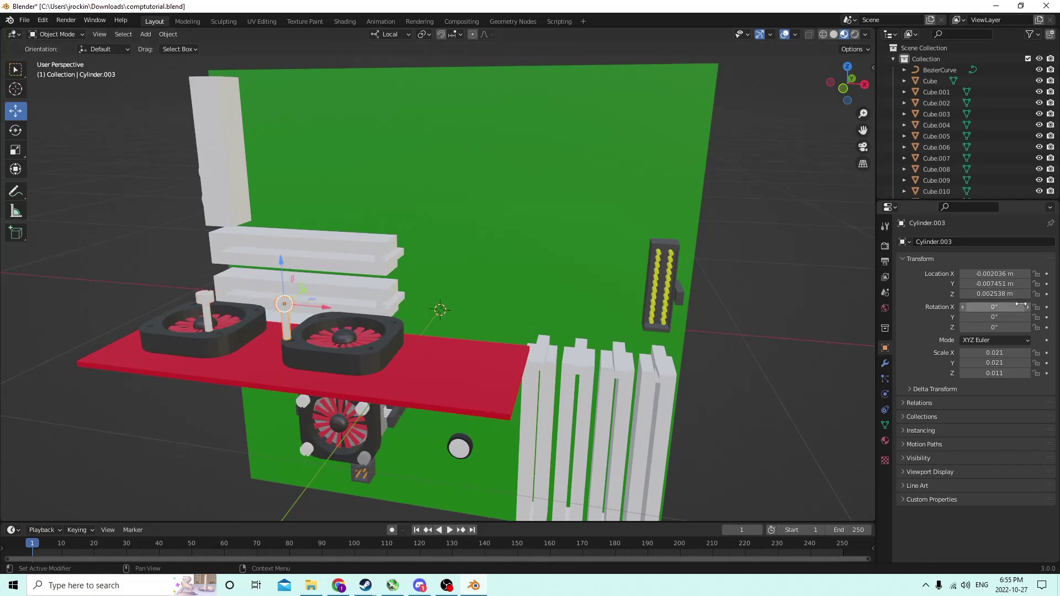
Select both upright screws and lower them 0.00087 m along local Z toward the card.
middle_click_drag(491, 238, 567, 261)
scroll(566, 261, "down", 2)
middle_click_drag(469, 329, 534, 357)
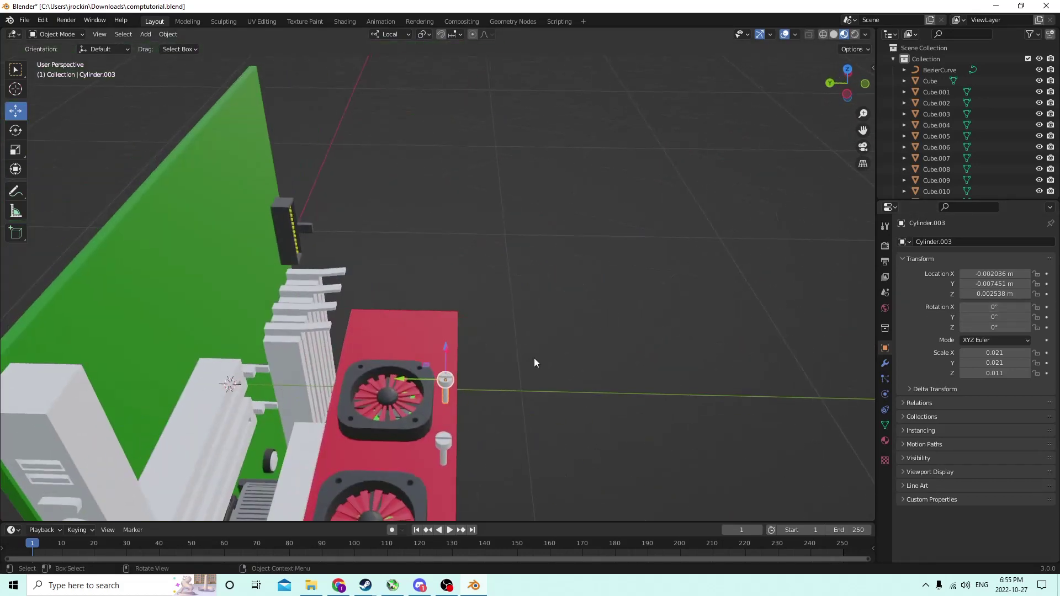
left_click(452, 446)
left_click(444, 382)
left_click(439, 436)
middle_click_drag(440, 435, 449, 328)
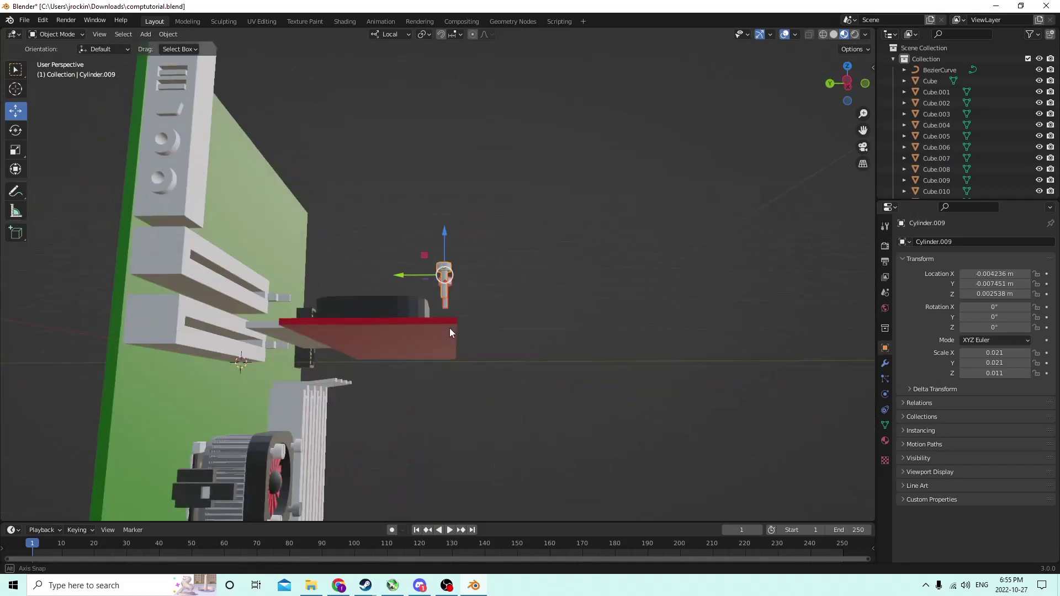
left_click_drag(447, 236, 448, 242)
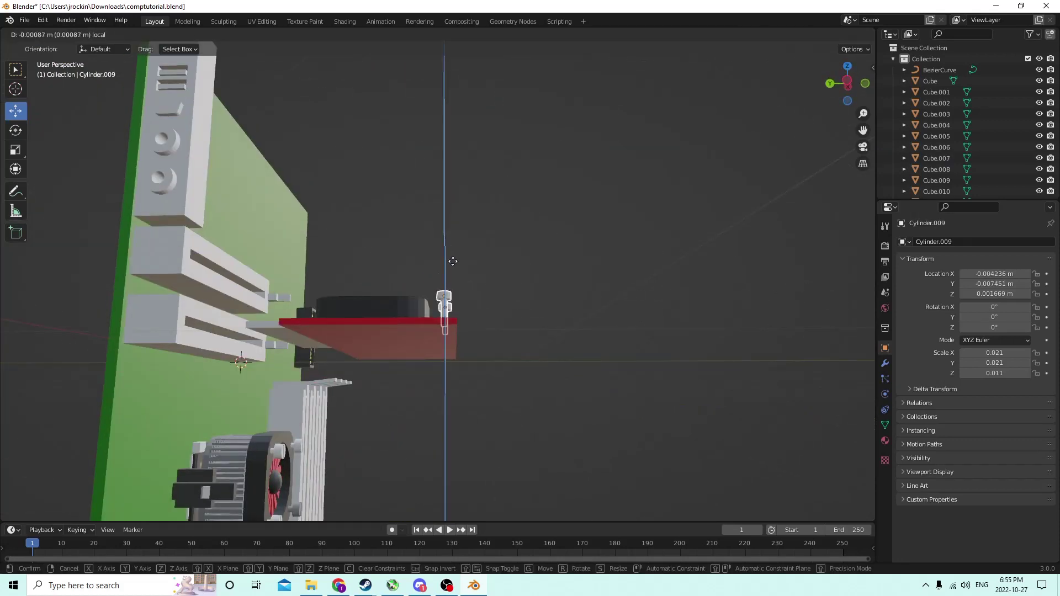
Align the two screws with the first fan's board-side holes, moving them -0.00265 m and 0.000255 m along X and toward the board along Y.
middle_click_drag(448, 242, 376, 373)
left_click_drag(377, 354, 324, 384)
middle_click_drag(323, 384, 382, 410)
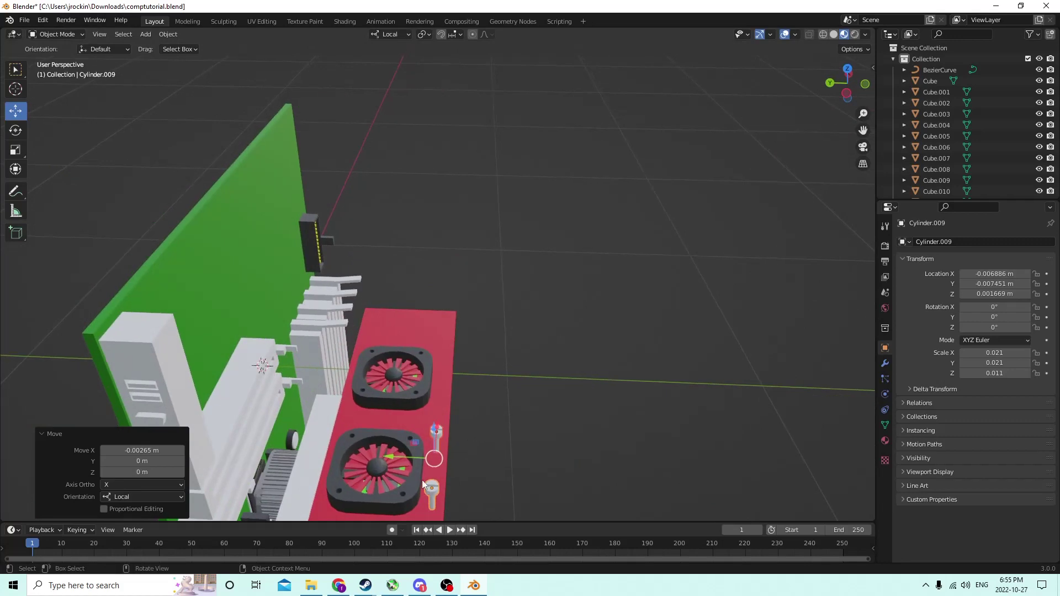
left_click_drag(392, 457, 300, 426)
middle_click_drag(300, 425, 284, 399)
left_click_drag(301, 387, 307, 379)
middle_click_drag(307, 378, 253, 319)
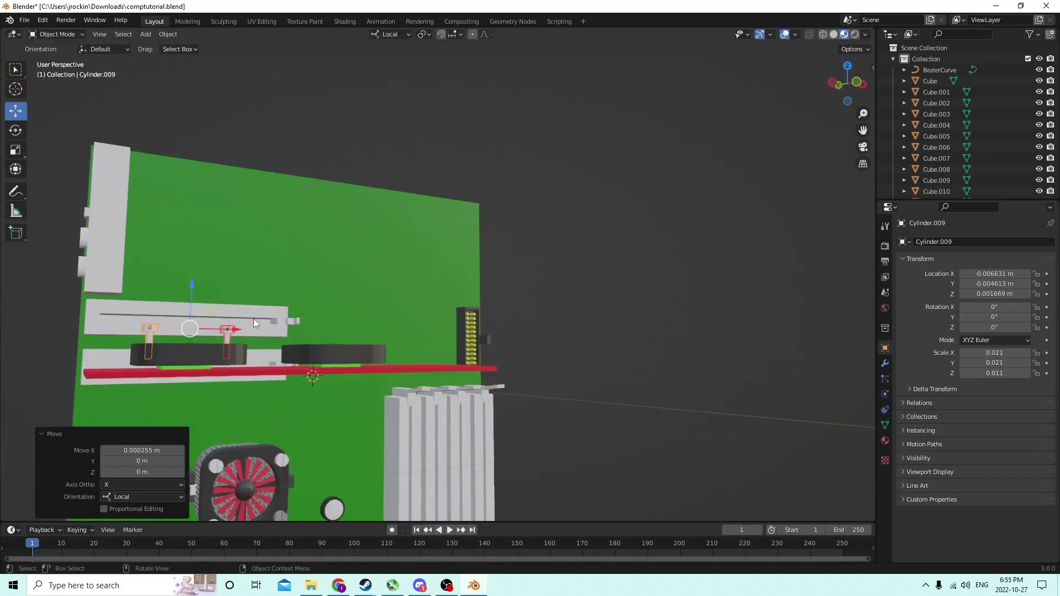
Sink the two screws into the first fan by moving them -0.000316 m and -0.000052 m along local Z.
left_click_drag(193, 283, 193, 296)
middle_click_drag(193, 296, 233, 303)
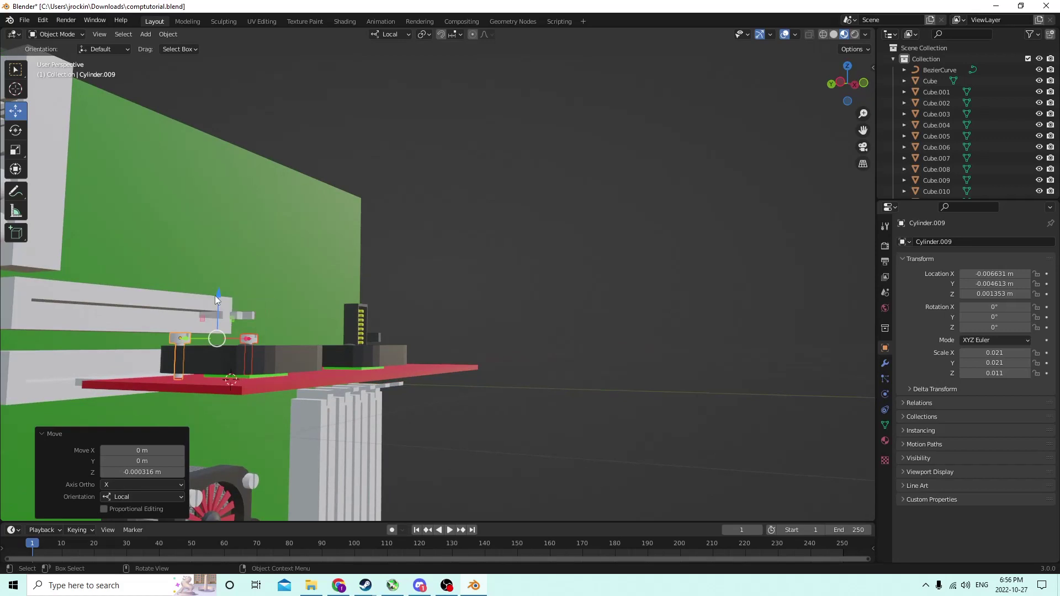
left_click_drag(215, 296, 214, 299)
middle_click_drag(215, 298, 245, 316)
Duplicate the two screws in place and subtract the copies from the red card with Bool Tool's Auto Boolean Difference.
key("shift+d")
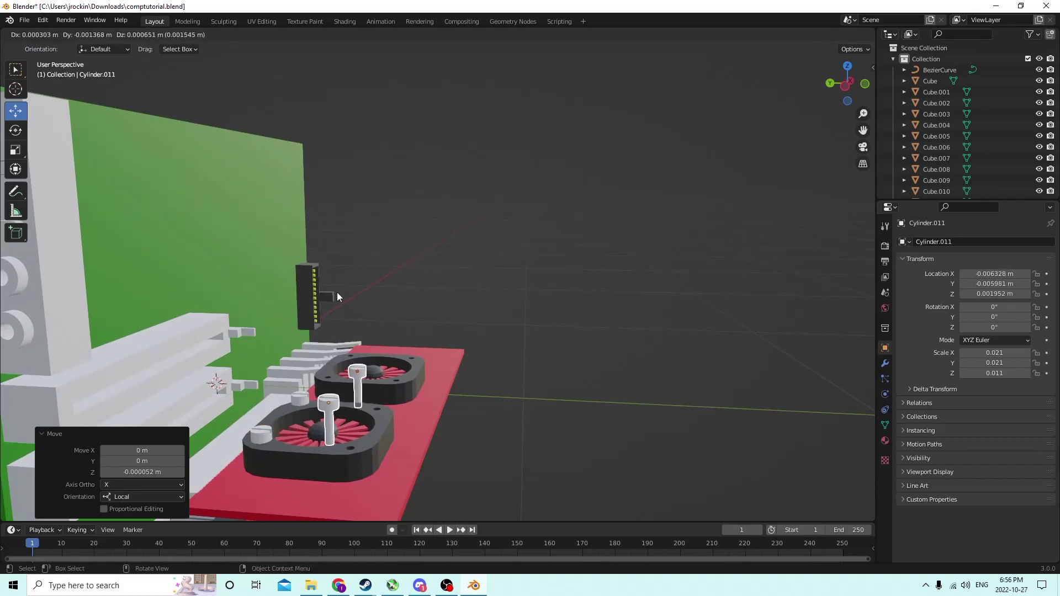
left_click(391, 449, "shift")
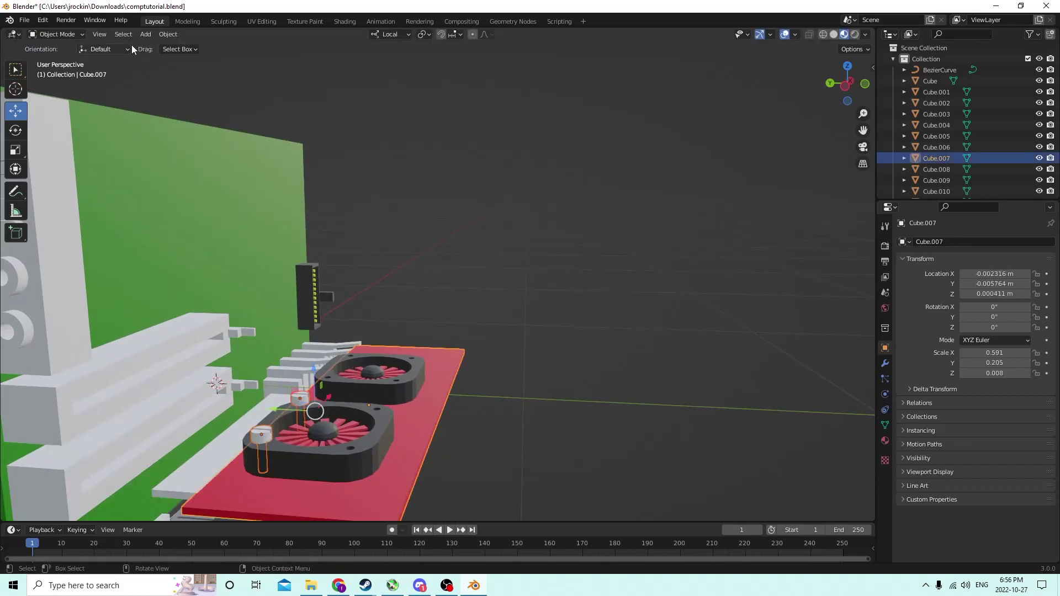
left_click(165, 35)
mouse_move(188, 408)
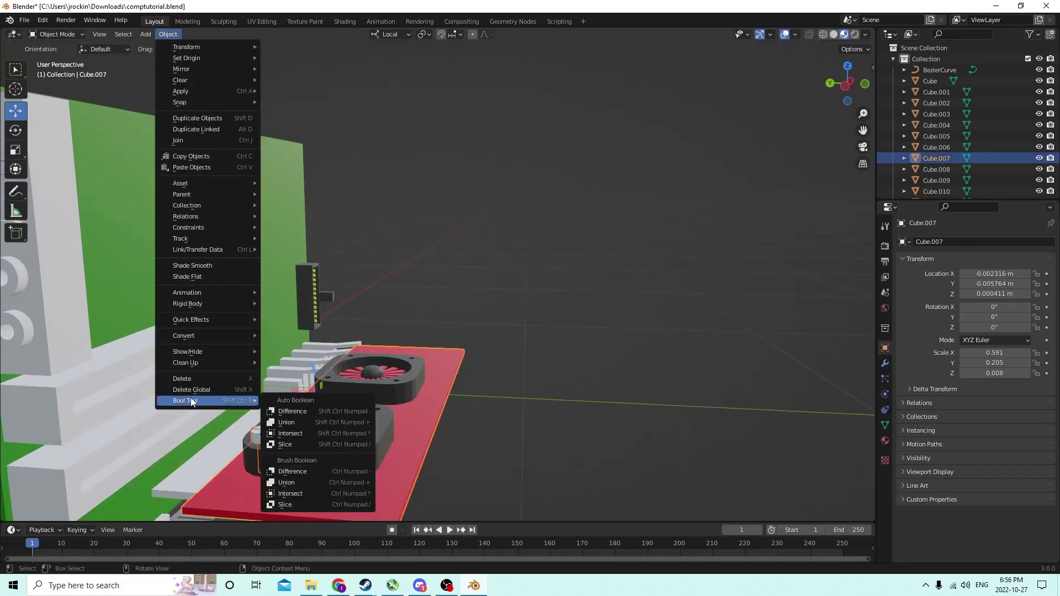
left_click(281, 412)
middle_click_drag(279, 409, 243, 376)
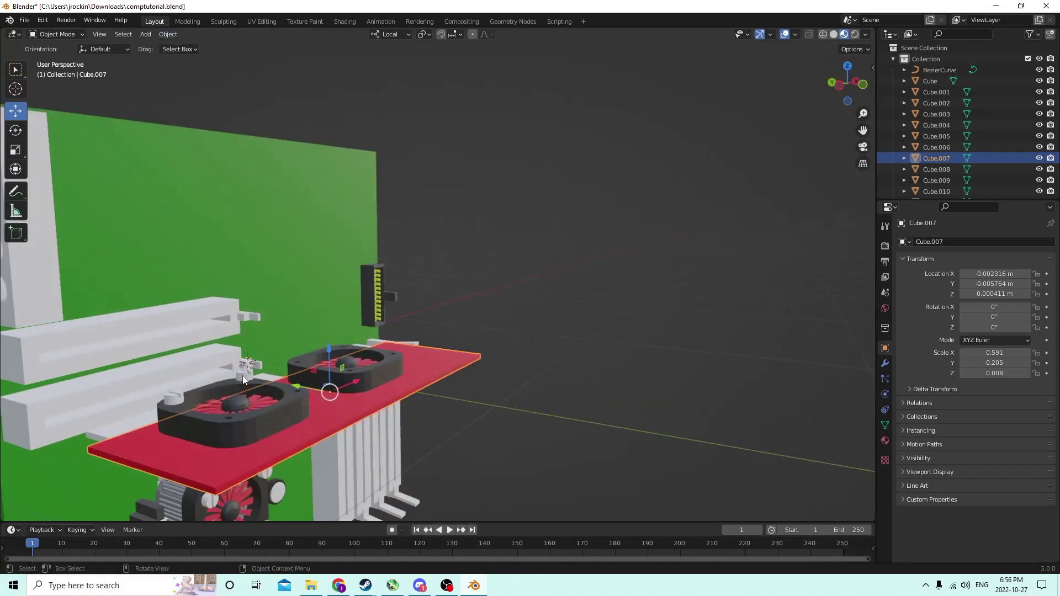
Duplicate the two board-side screws and move the copies -0.001923 m along local Y to the first fan's outer holes.
left_click(243, 376)
middle_click_drag(177, 396, 228, 375)
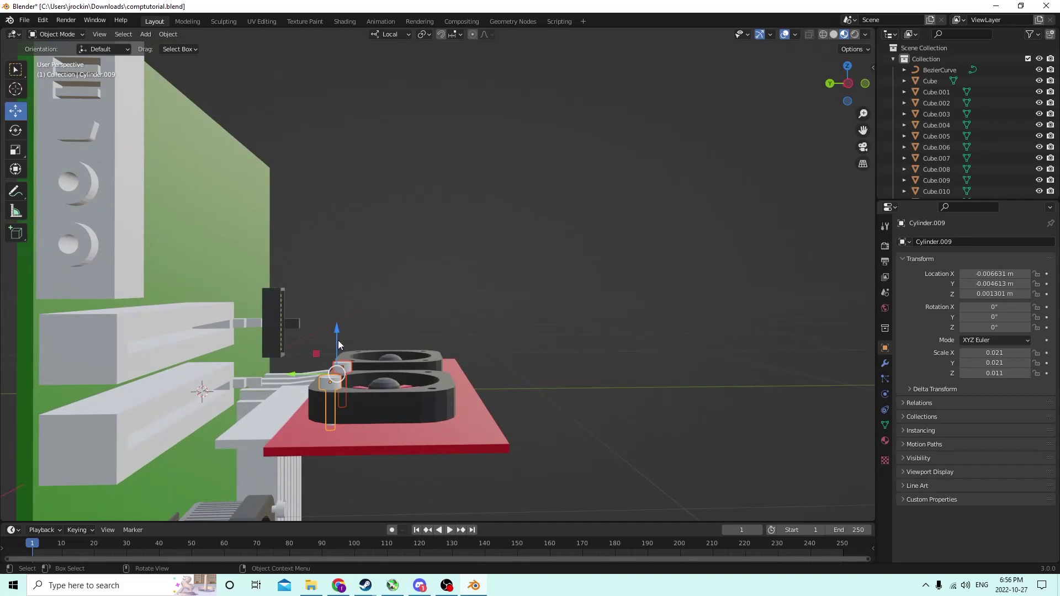
middle_click_drag(337, 342, 338, 363)
key("shift+d")
right_click(419, 342)
middle_click_drag(420, 342, 382, 370)
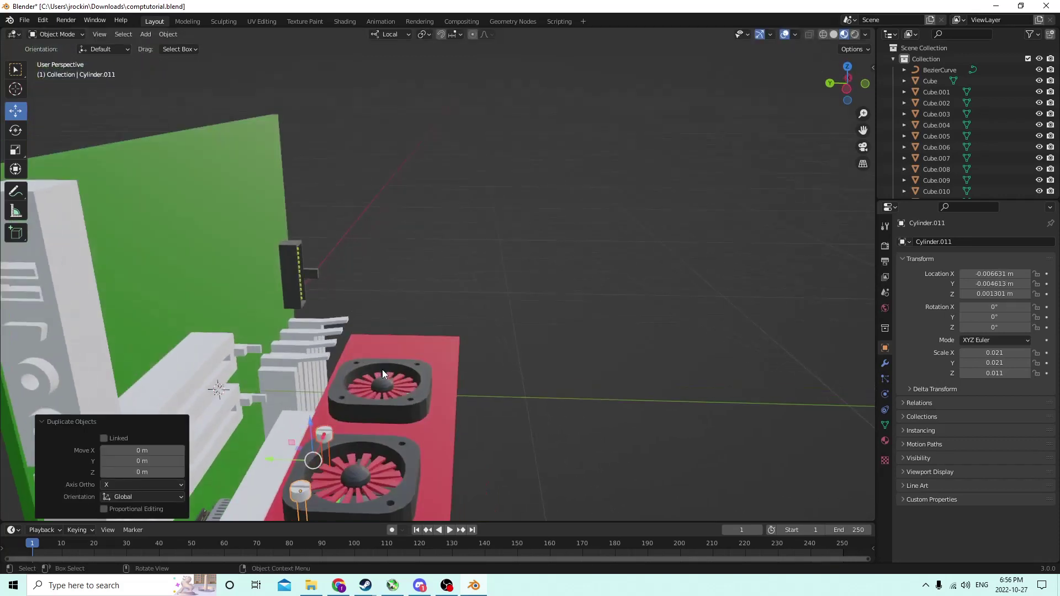
left_click_drag(272, 458, 349, 459)
middle_click_drag(349, 458, 370, 393)
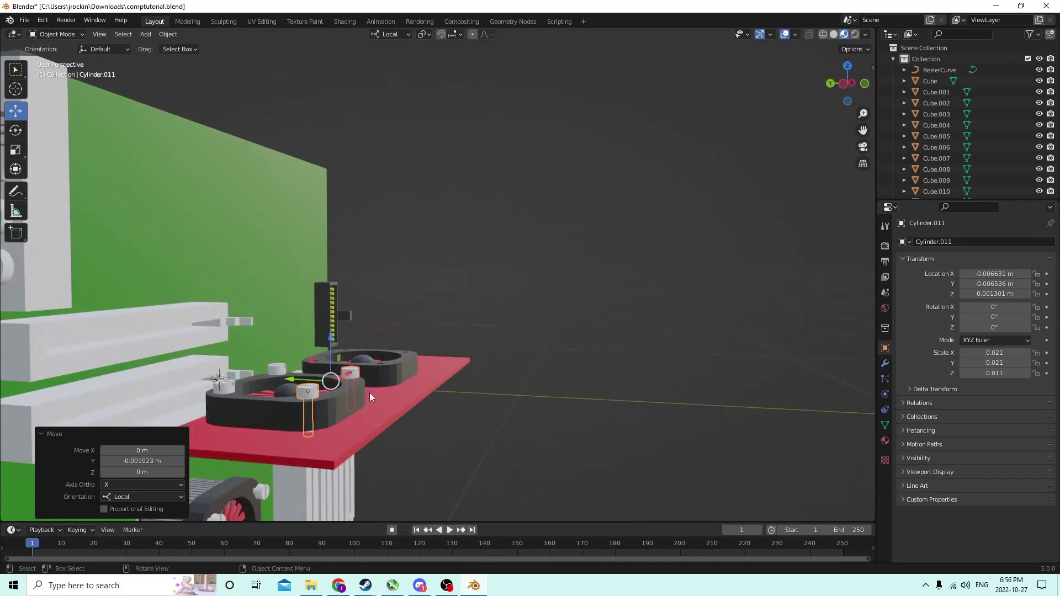
Duplicate the two outer screws in place and subtract these copies from the red card with an Auto Boolean Difference.
key("shift+d")
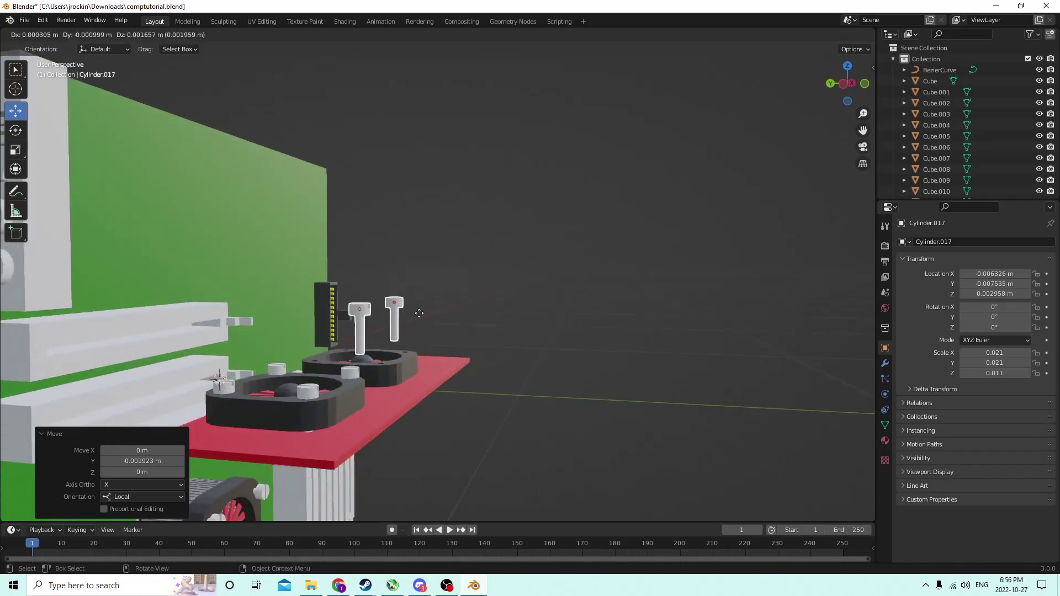
right_click(418, 314)
left_click(351, 438, "shift")
middle_click_drag(351, 436, 277, 273)
left_click(168, 34)
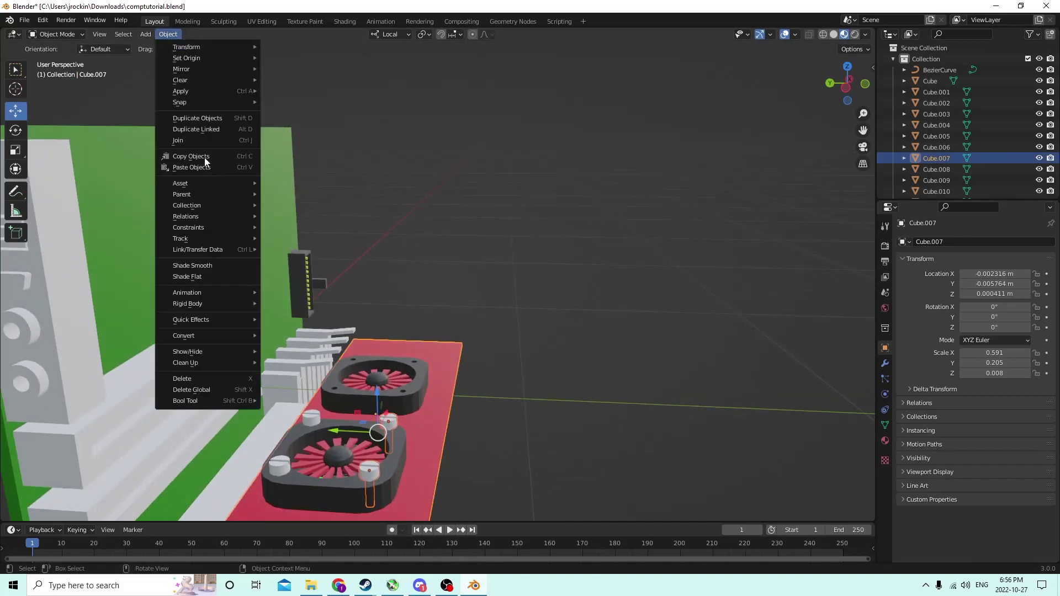
mouse_move(232, 401)
middle_click_drag(333, 378, 257, 385)
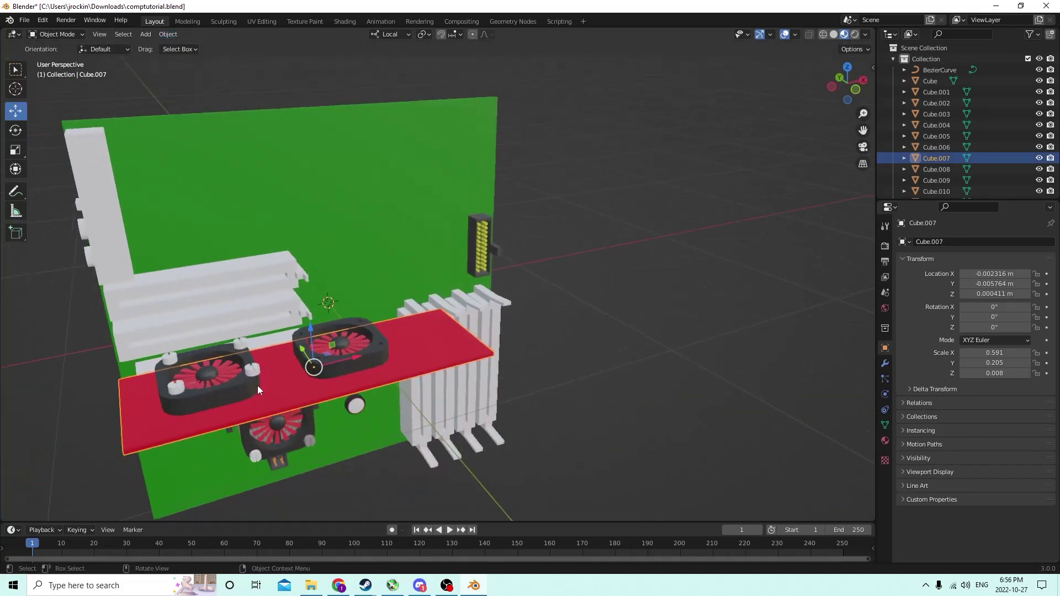
Duplicate all four screws of the first fan and move the copies 0.004203 m along local X onto the second fan.
left_click(250, 380)
left_click(176, 387, "shift")
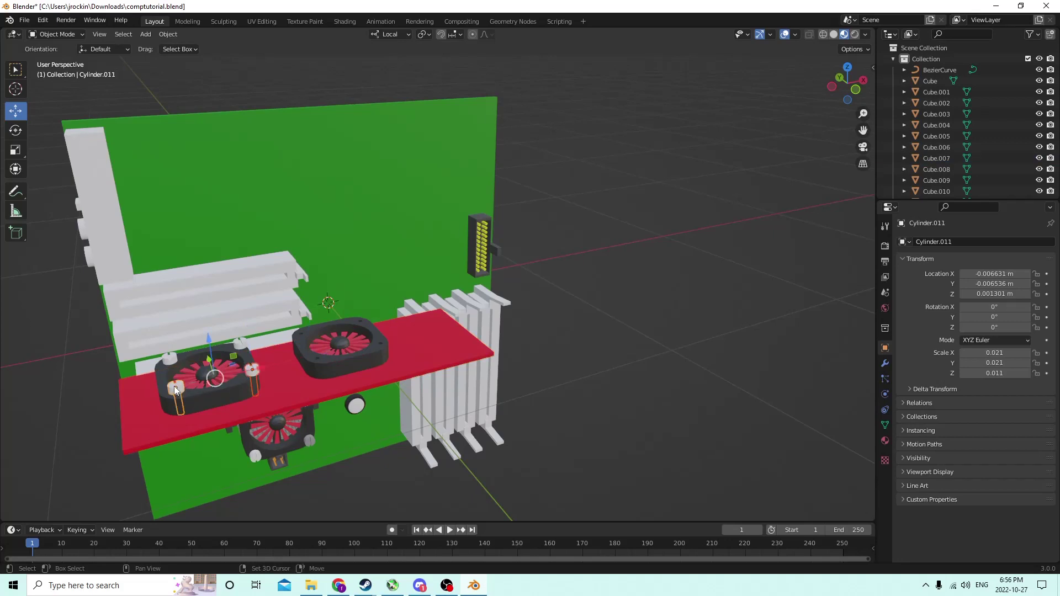
left_click(170, 358, "shift")
left_click(237, 343, "shift")
middle_click_drag(237, 343, 187, 352)
key("shift+d")
right_click(214, 341)
middle_click_drag(313, 306, 328, 329)
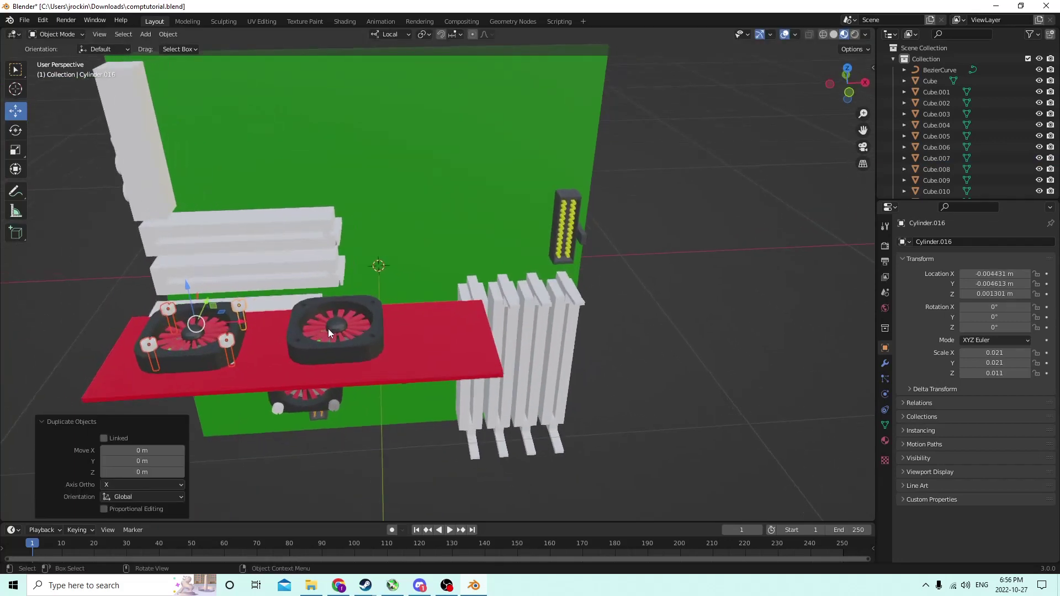
left_click_drag(242, 324, 279, 324)
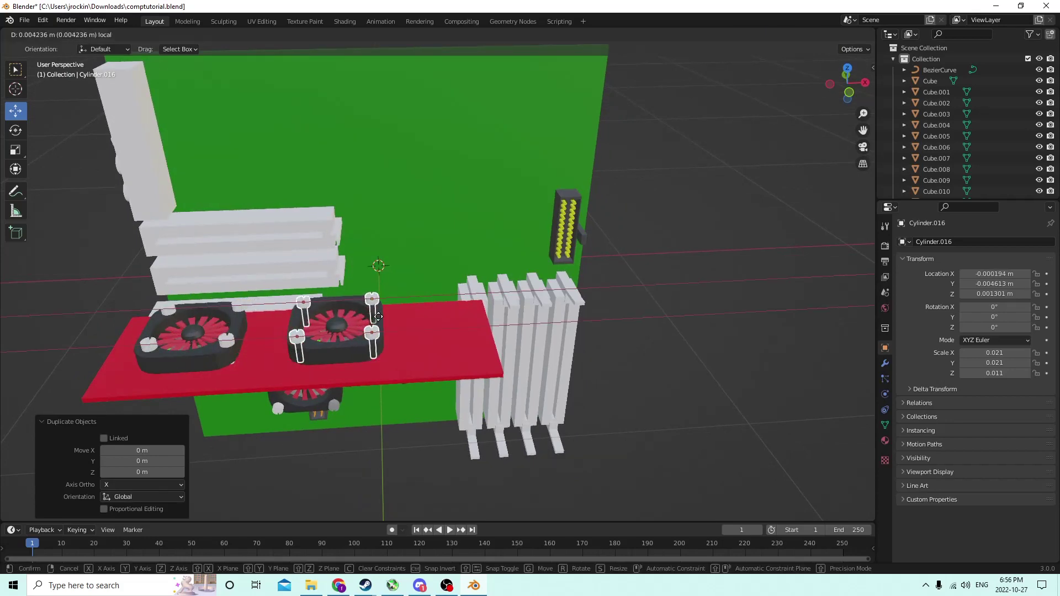
left_click(377, 316)
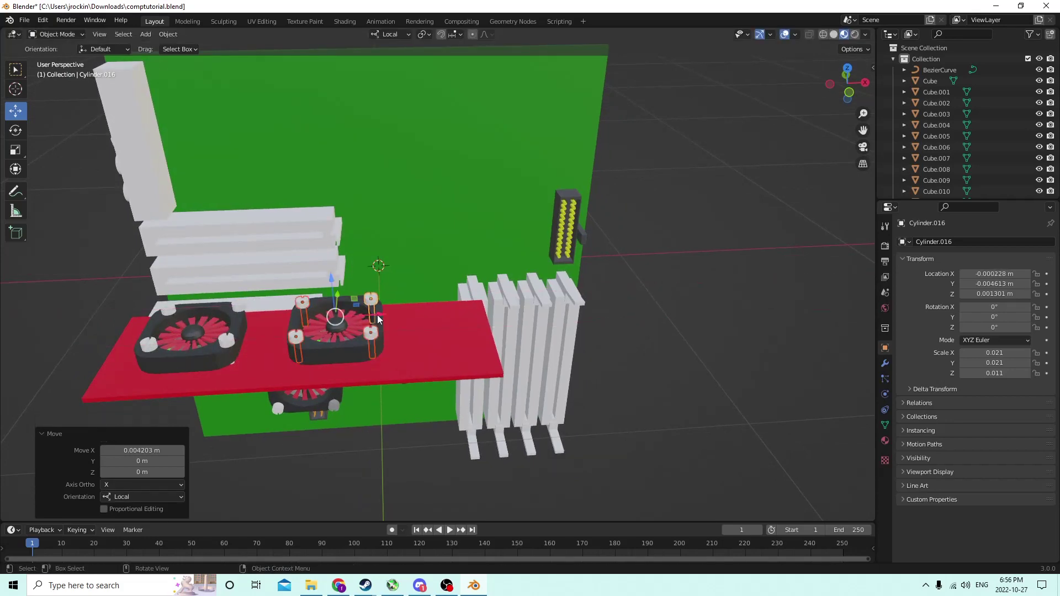
Try to subtract the second fan's four screws from the red card with Bool Tool's Auto Boolean Difference.
scroll(387, 307, "up", 4)
middle_click_drag(386, 307, 400, 325)
left_click(397, 359)
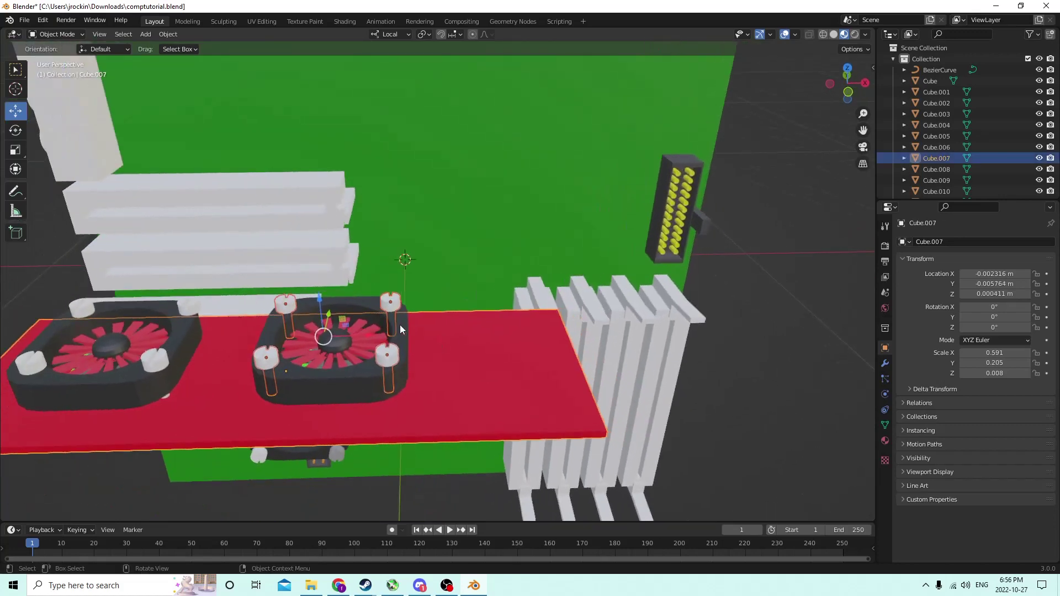
left_click(168, 34)
left_click(168, 35)
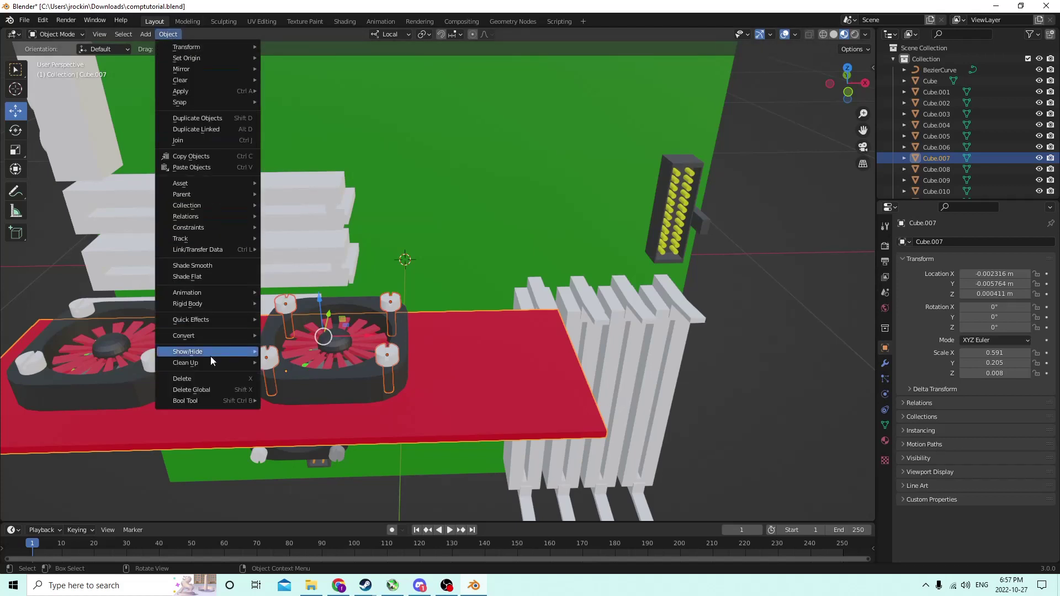
mouse_move(199, 400)
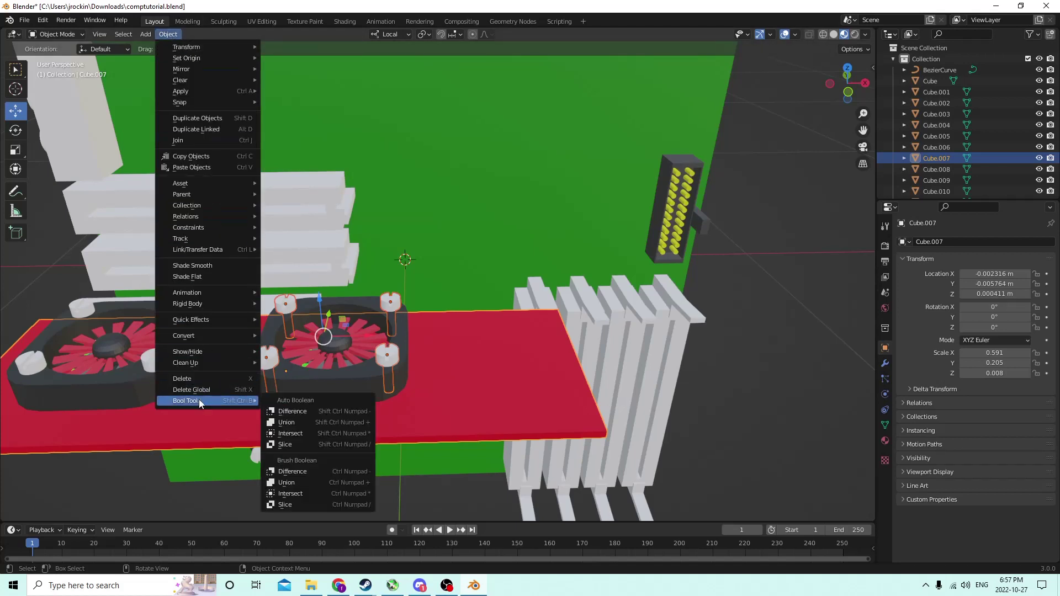
left_click(284, 413)
middle_click_drag(271, 395, 260, 381)
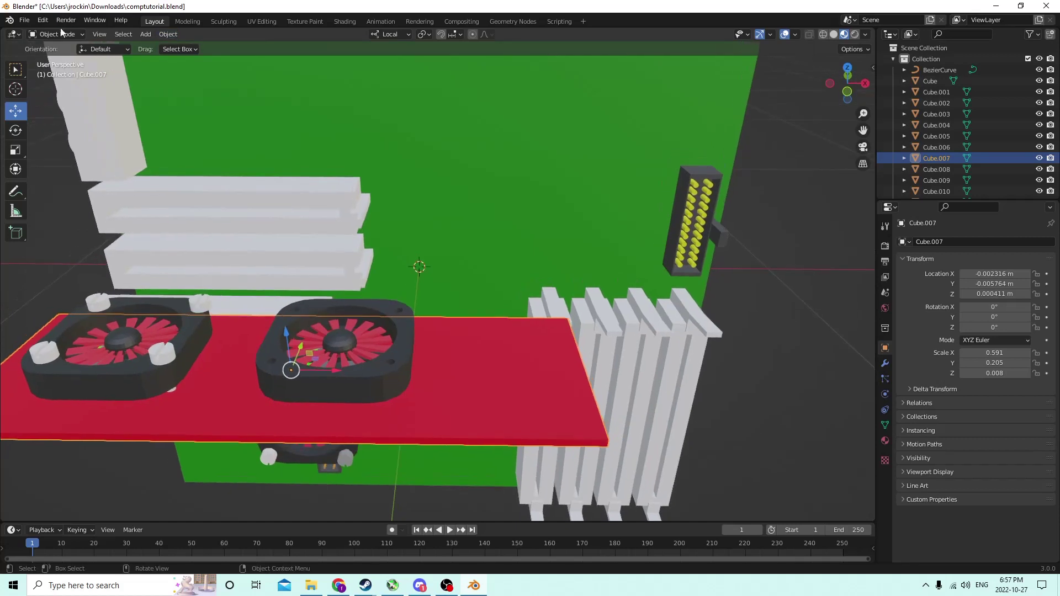
Undo the boolean difference and the red card's selection, leaving only the second fan's four screws selected.
left_click(44, 24)
left_click(53, 32)
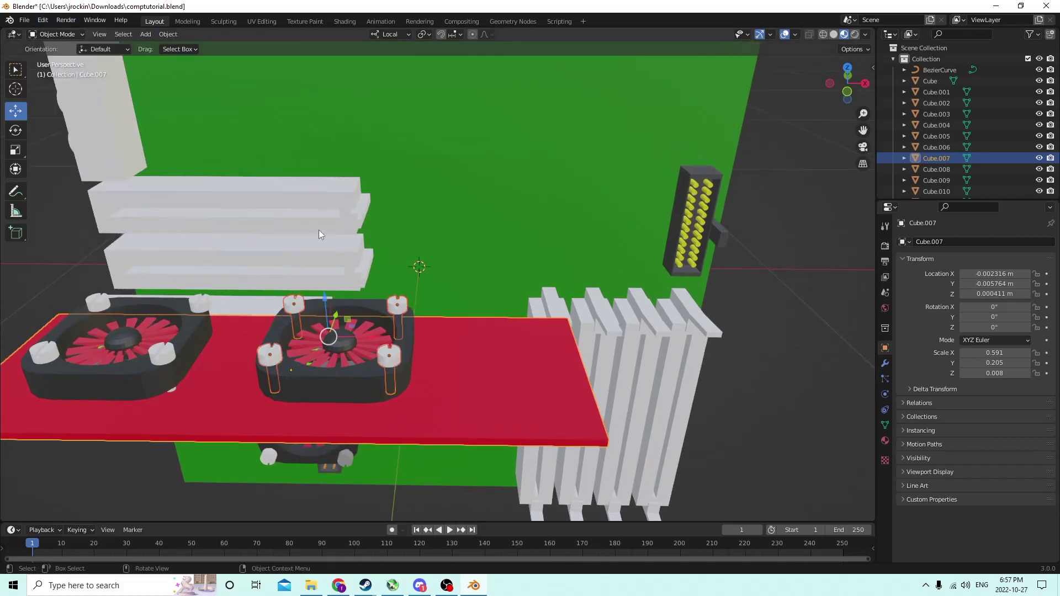
left_click(43, 19)
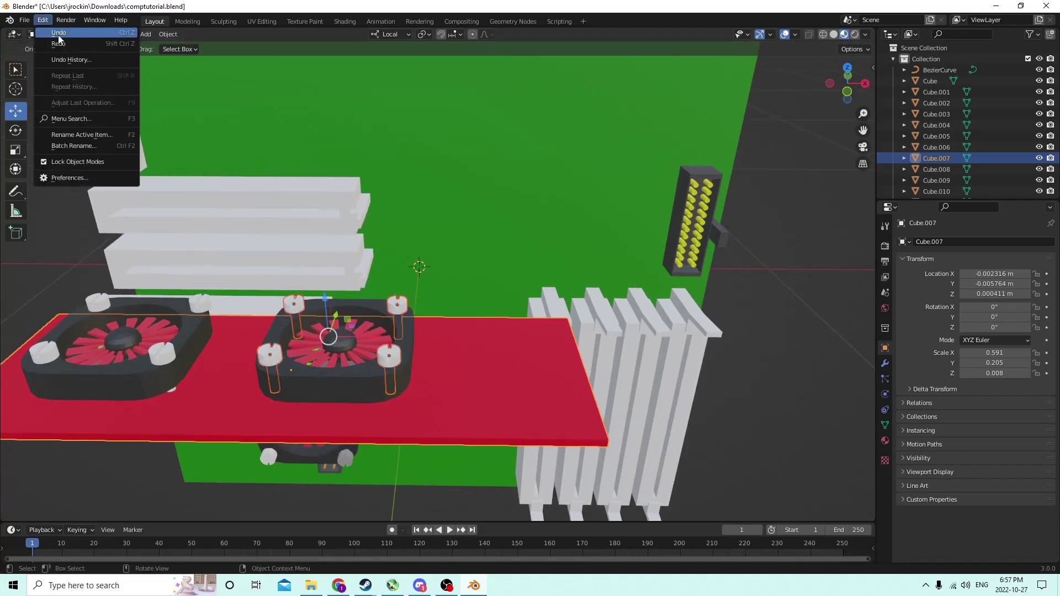
left_click(58, 34)
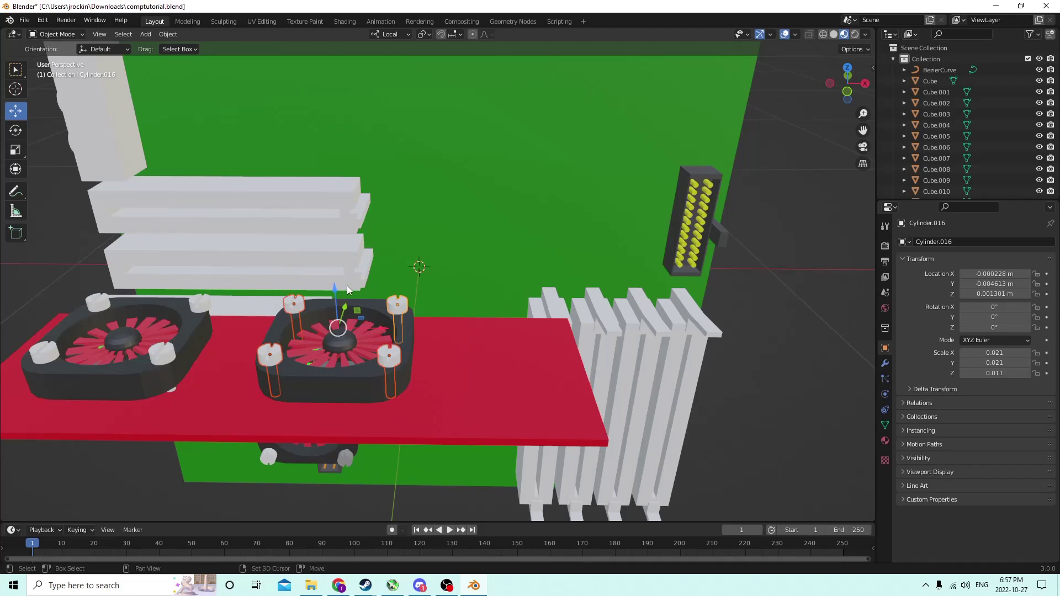
Duplicate the second fan's four screws in place and subtract the copies from the red card with an Auto Boolean Difference.
key("shift+d")
right_click(417, 250)
left_click(493, 392, "shift")
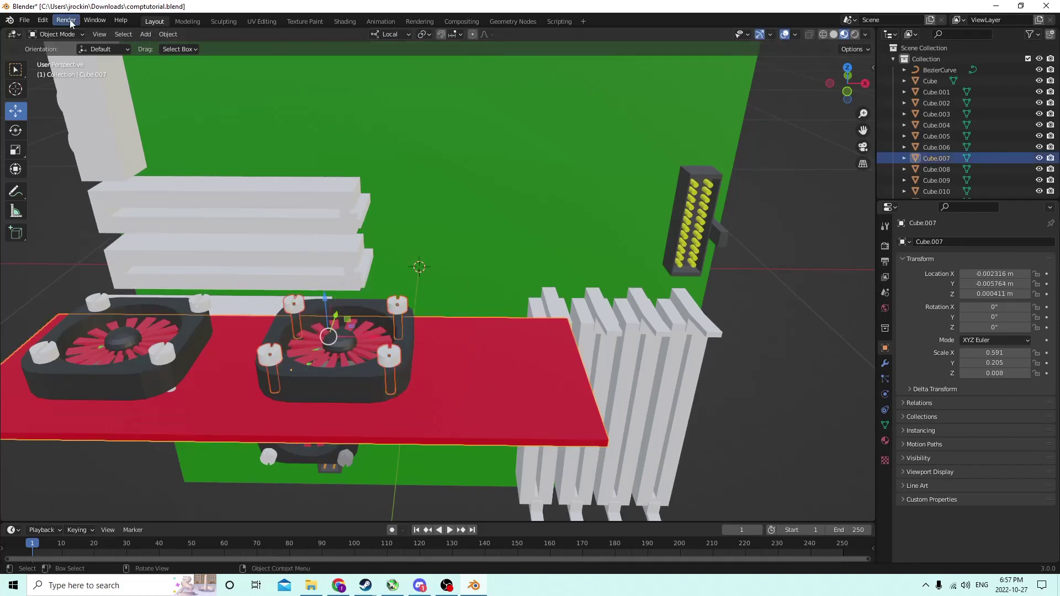
left_click(168, 34)
mouse_move(186, 403)
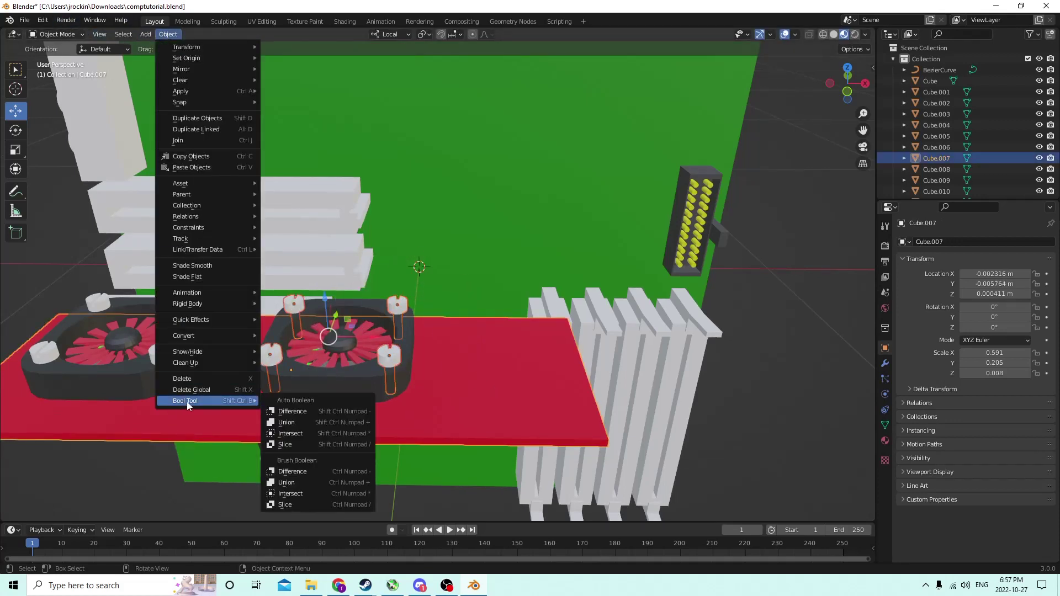
left_click(291, 412)
Move the second fan's four screws -0.000217 m along local Z, and raise them again by 0.000094 m.
mouse_move(290, 390)
middle_mouse_down()
mouse_move(309, 329)
mouse_move(371, 330)
mouse_move(312, 316)
mouse_move(383, 310)
mouse_move(315, 341)
mouse_move(277, 379)
middle_mouse_up()
left_click(328, 346)
middle_click_drag(295, 343, 345, 299)
left_click(298, 341, "shift")
left_click(364, 326, "shift")
left_click(402, 347, "shift")
key("g")
key("z")
key("z")
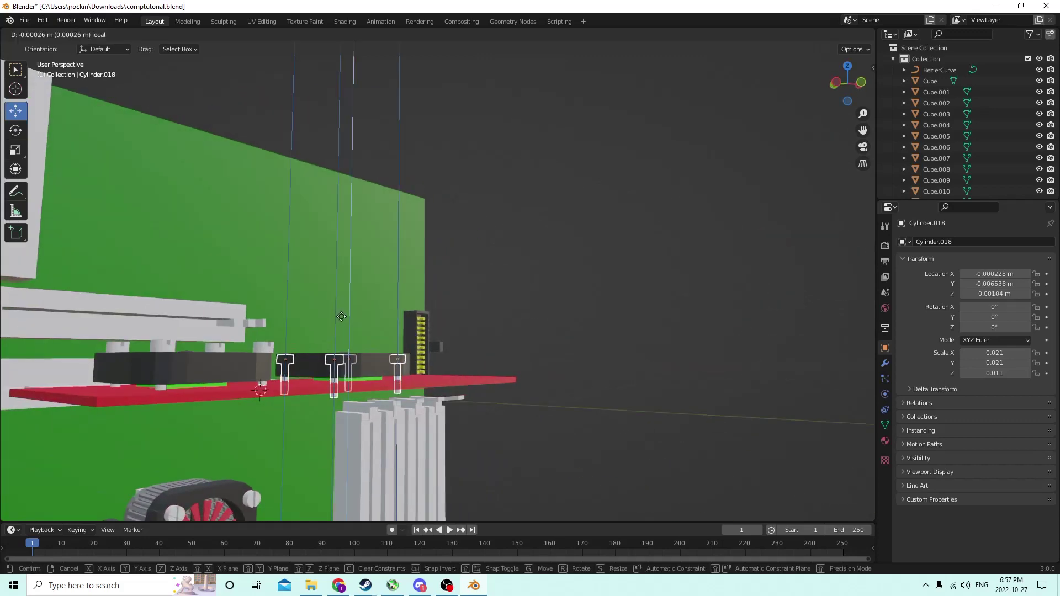
left_click(344, 314)
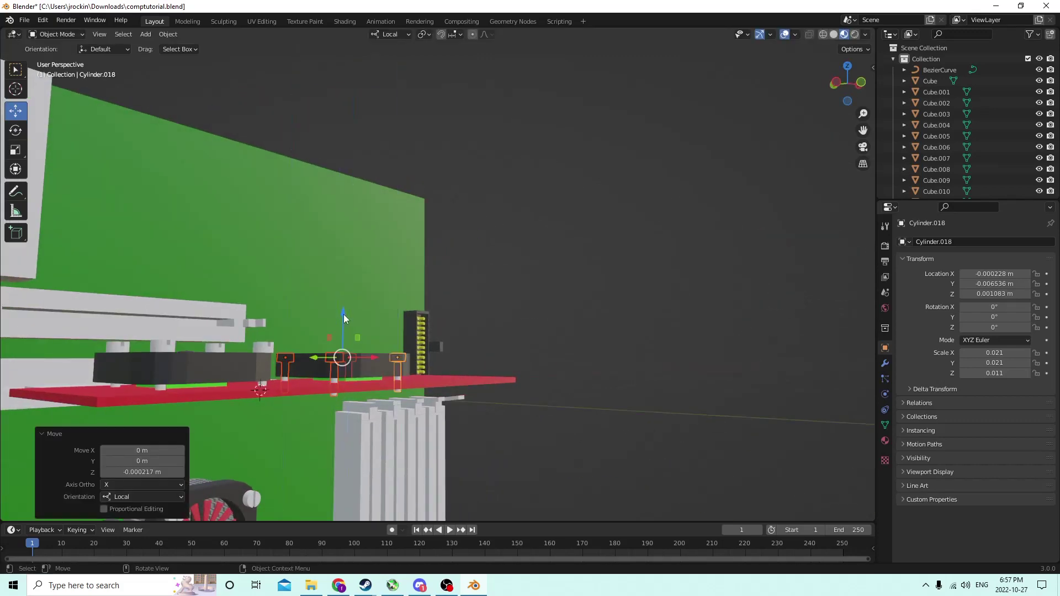
middle_click_drag(344, 314, 380, 299)
left_click_drag(342, 318, 342, 313)
middle_click_drag(342, 313, 303, 298)
Try to duplicate the four lowered screws in place and subtract them from the second fan's frame with Auto Boolean Difference.
scroll(323, 310, "up", 2)
scroll(325, 316, "up", 1)
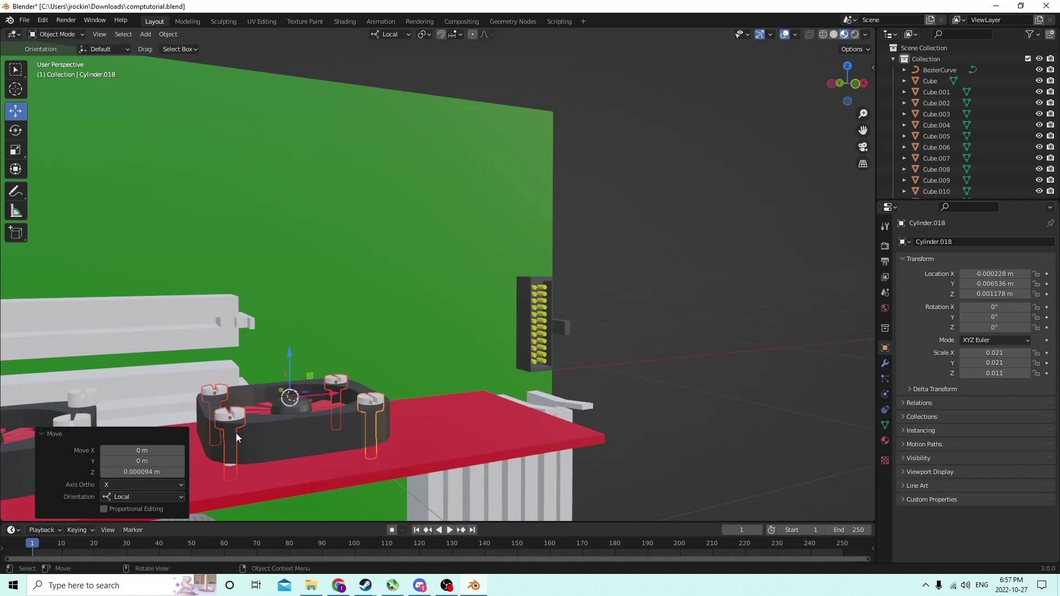
middle_click_drag(249, 409, 300, 406)
key("shift+d")
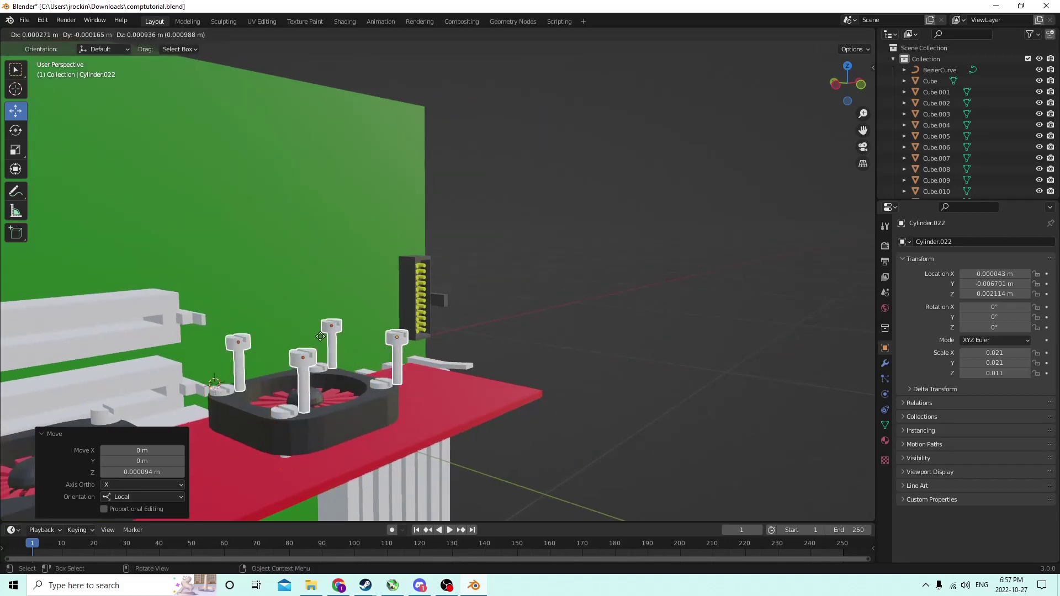
right_click(319, 416)
left_click(319, 418, "shift")
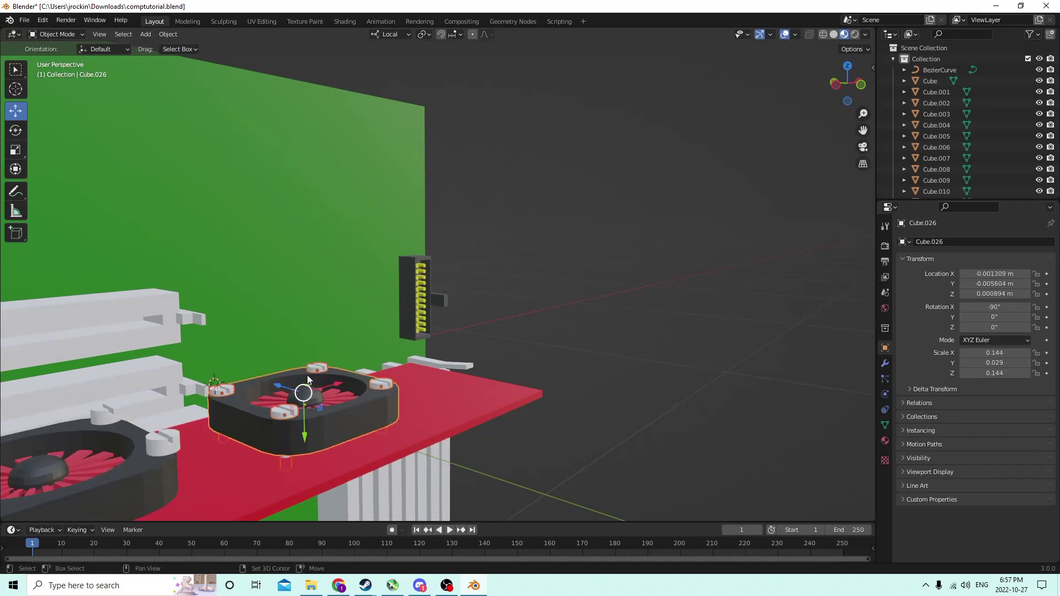
left_click(169, 34)
mouse_move(237, 403)
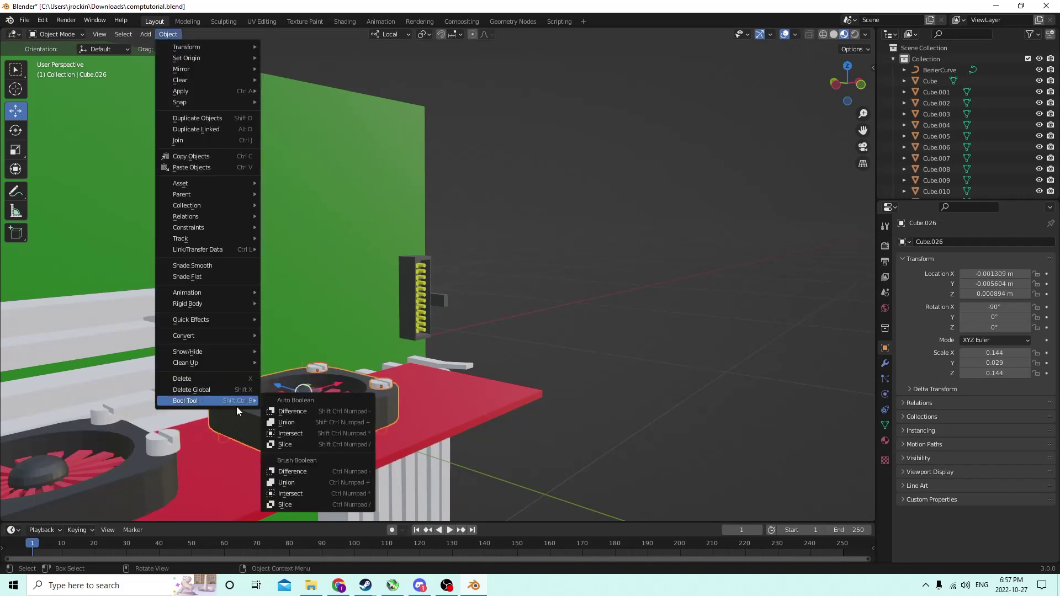
left_click(288, 412)
middle_click_drag(454, 262, 358, 209)
middle_click_drag(469, 279, 465, 316)
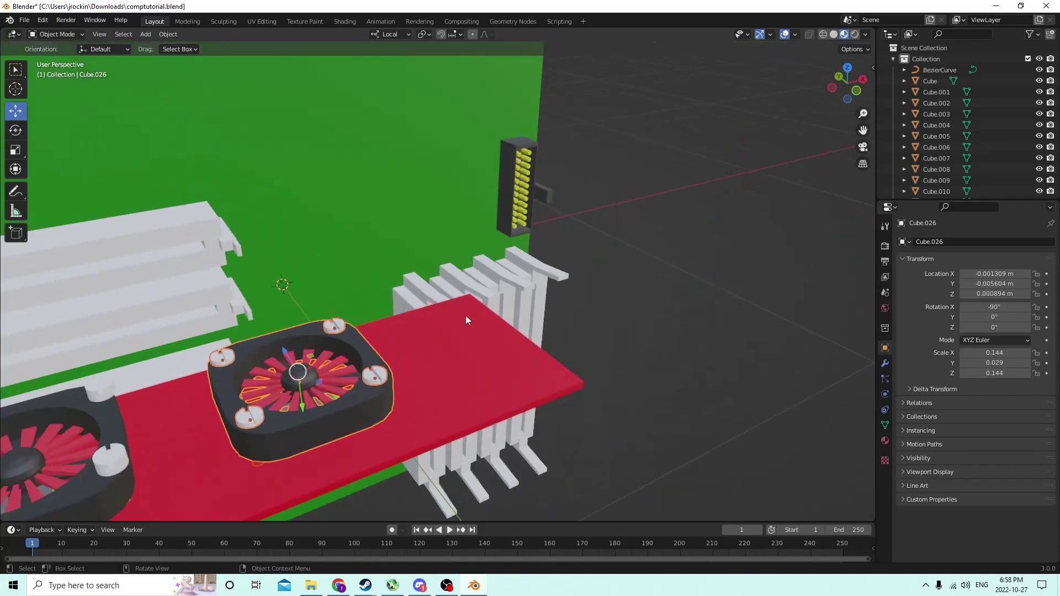
Undo the boolean difference on the second fan's frame and delete the leftover screw copies.
left_click(43, 21)
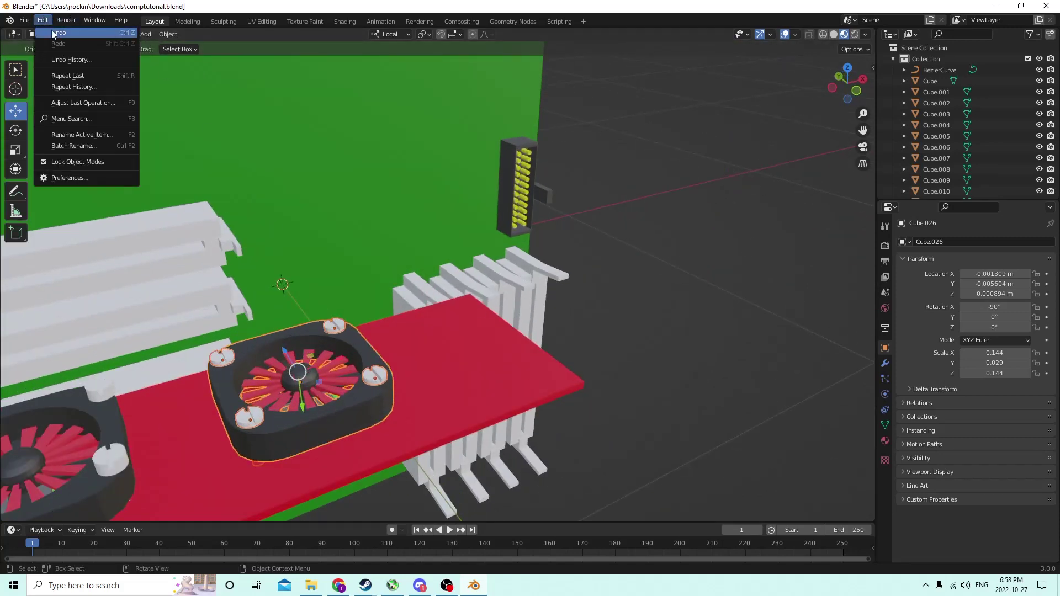
left_click(51, 30)
middle_click_drag(189, 113, 194, 379)
key("Delete")
left_click(204, 370)
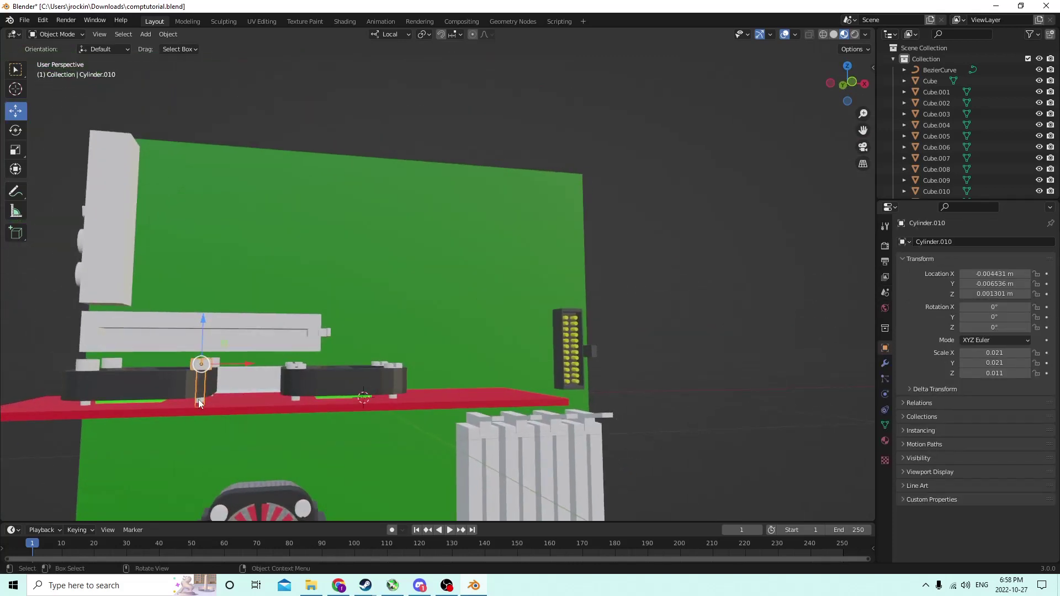
key("Tab")
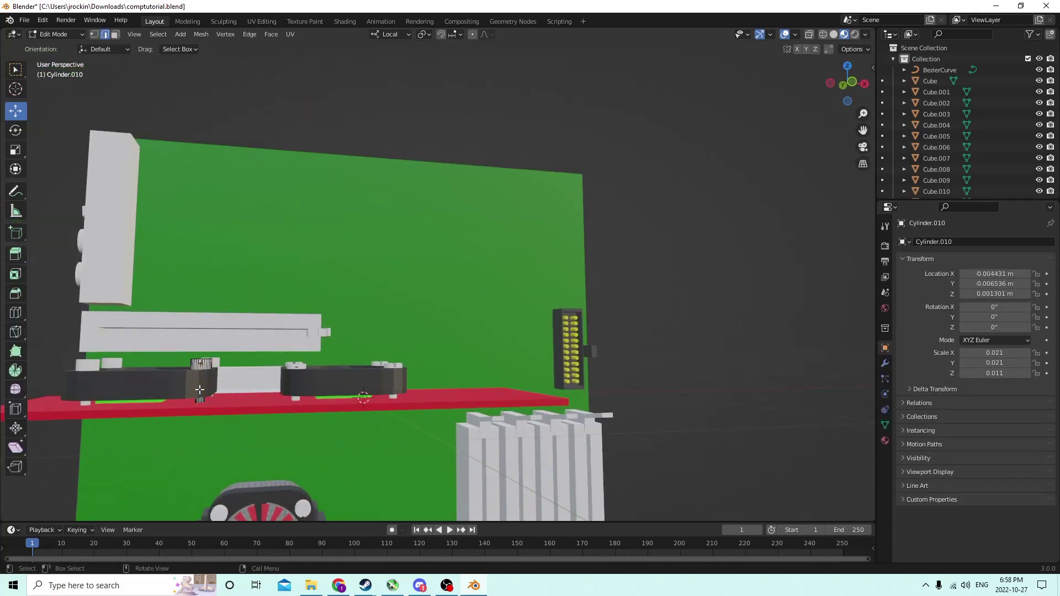
key("Tab")
middle_click_drag(200, 390, 152, 359)
middle_click_drag(299, 361, 512, 339)
key("shift+a")
mouse_move(495, 338)
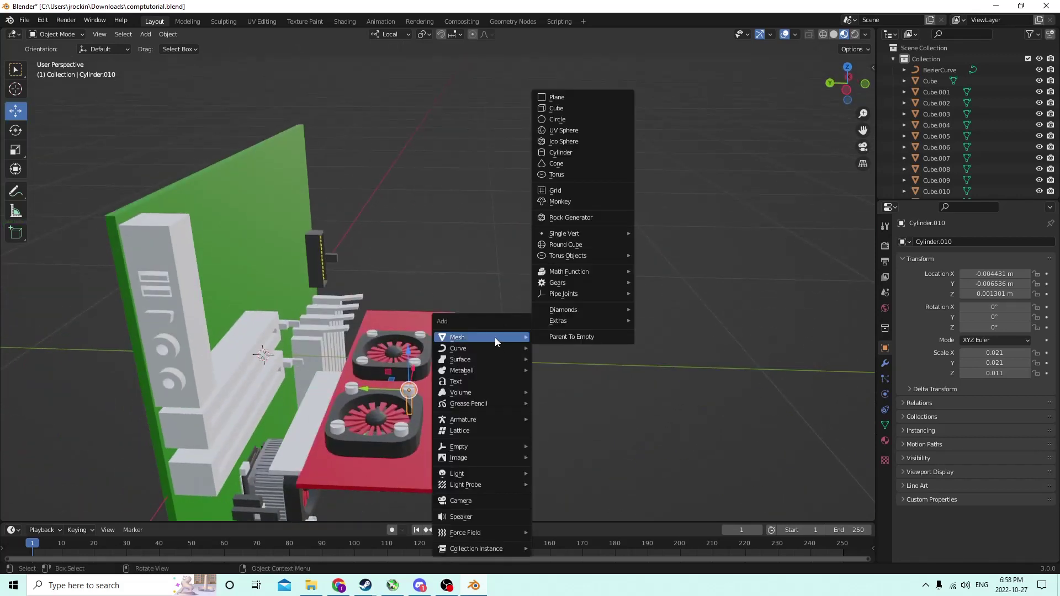
left_click(565, 95)
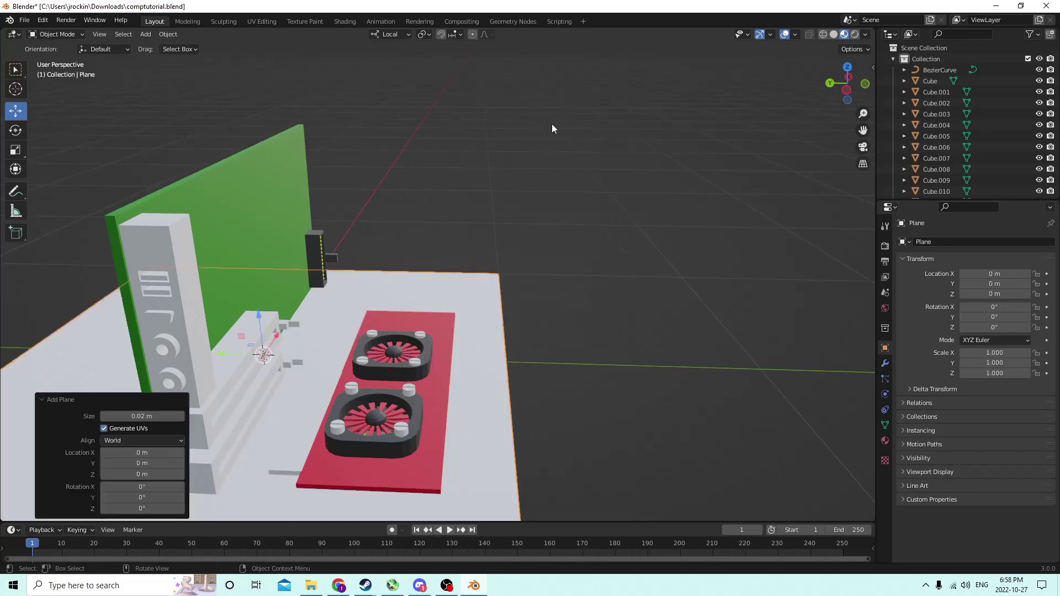
middle_click_drag(552, 129, 229, 95)
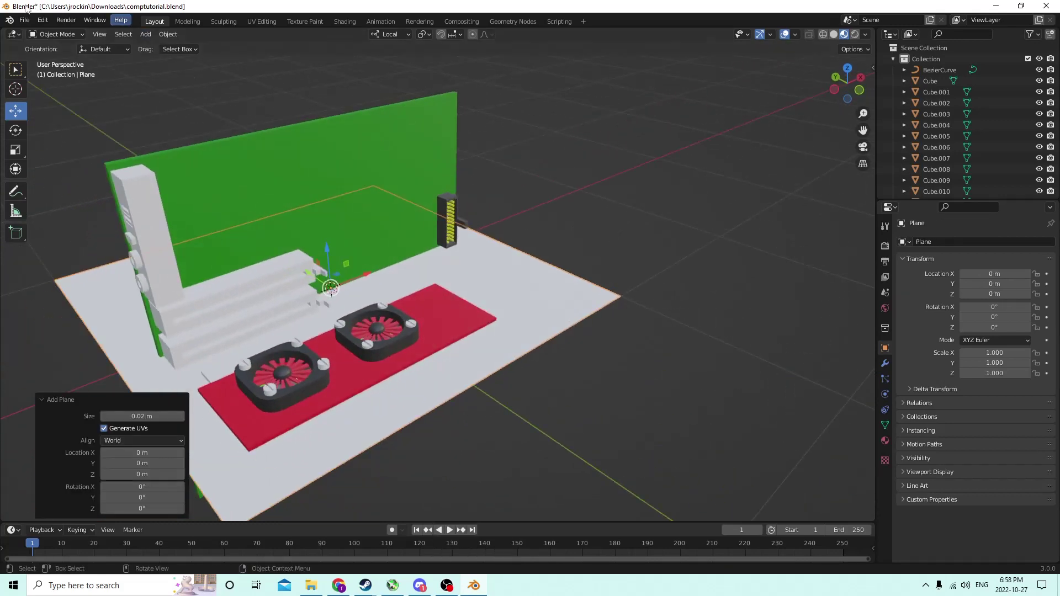
left_click(42, 19)
left_click(55, 33)
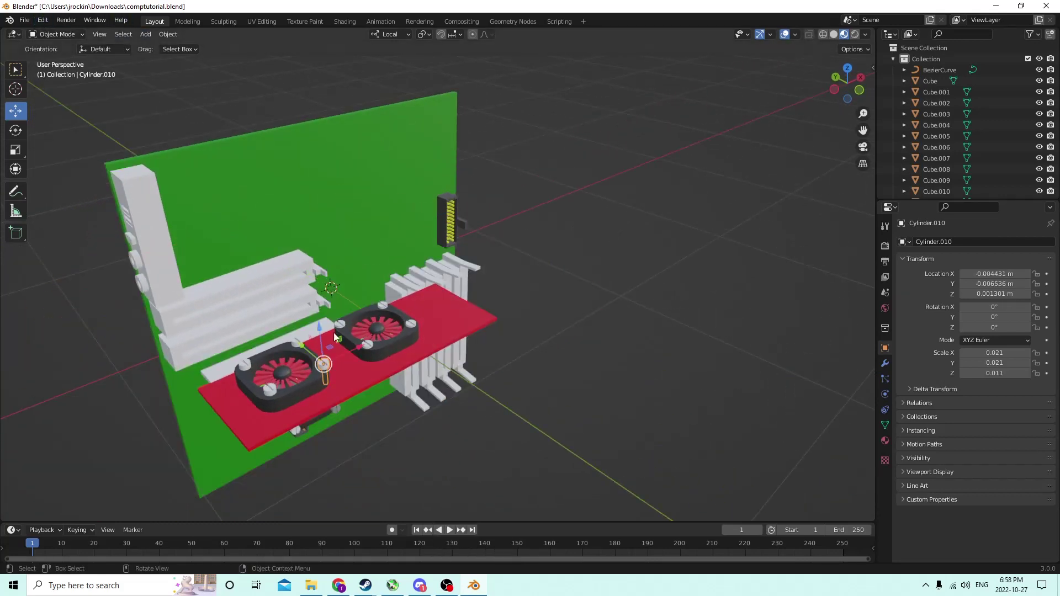
Add a mesh cube and scale it uniformly to 0.289.
middle_click_drag(334, 337, 515, 333)
key("shift+a")
mouse_move(576, 344)
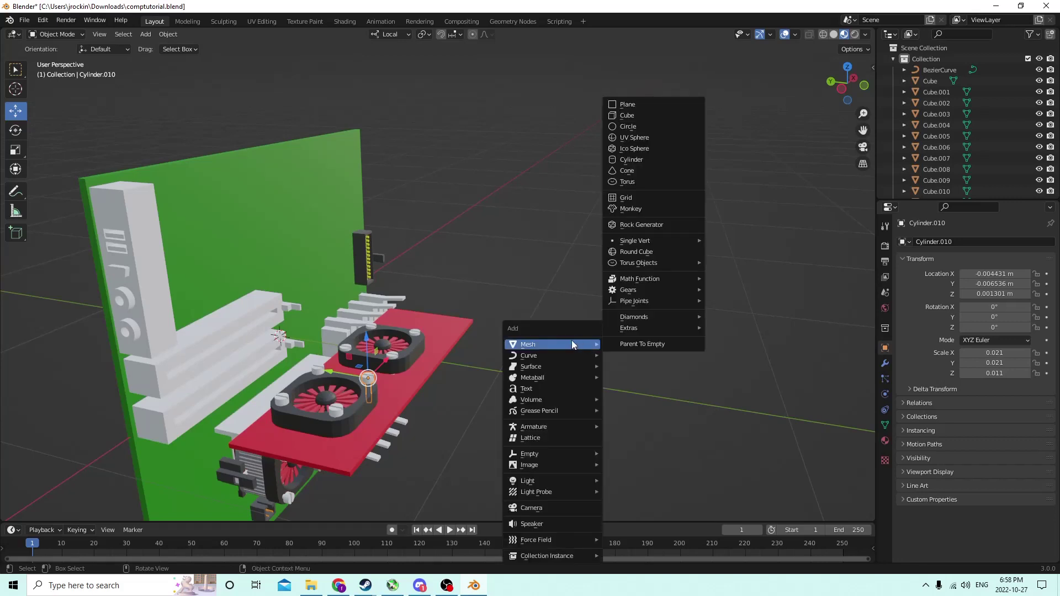
left_click(627, 116)
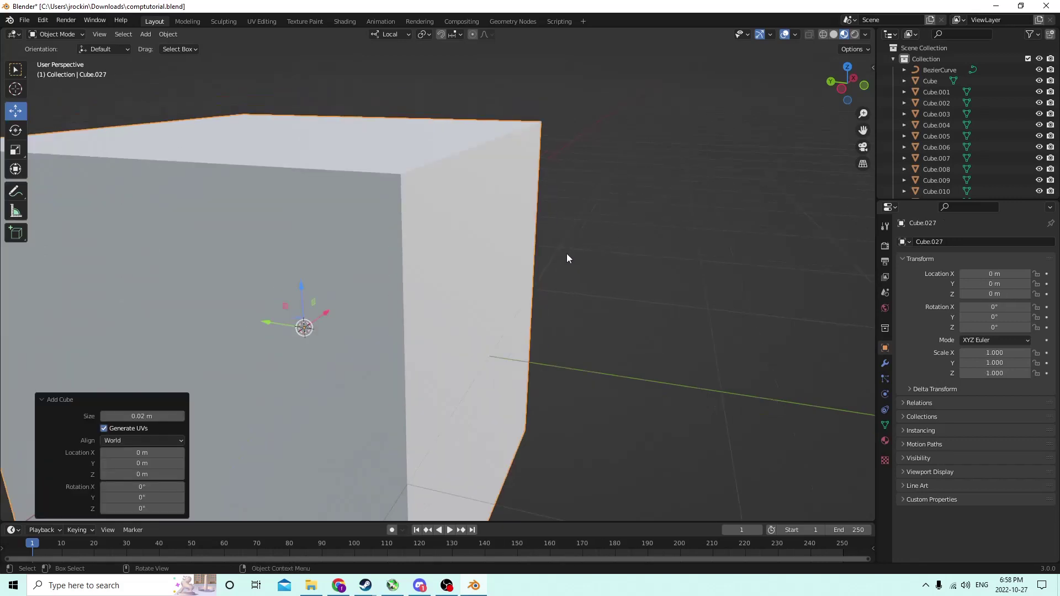
scroll(567, 255, "down", 1)
key("s")
left_click(406, 307)
middle_click_drag(412, 308, 467, 314)
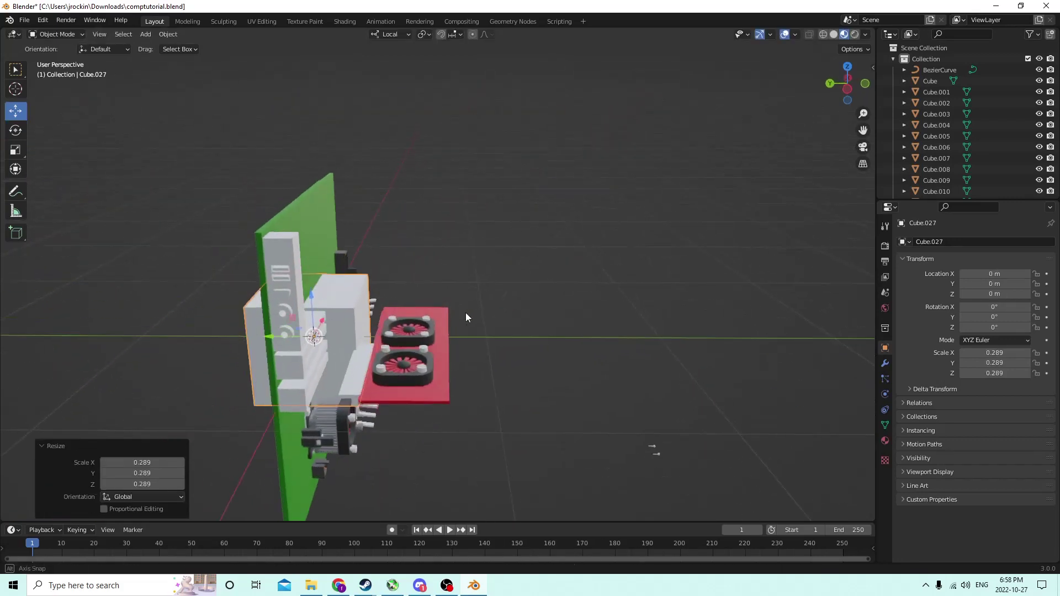
Move the cube to the red card's outer end, at about X -0.008442 m and Y -0.00549 m.
key("g")
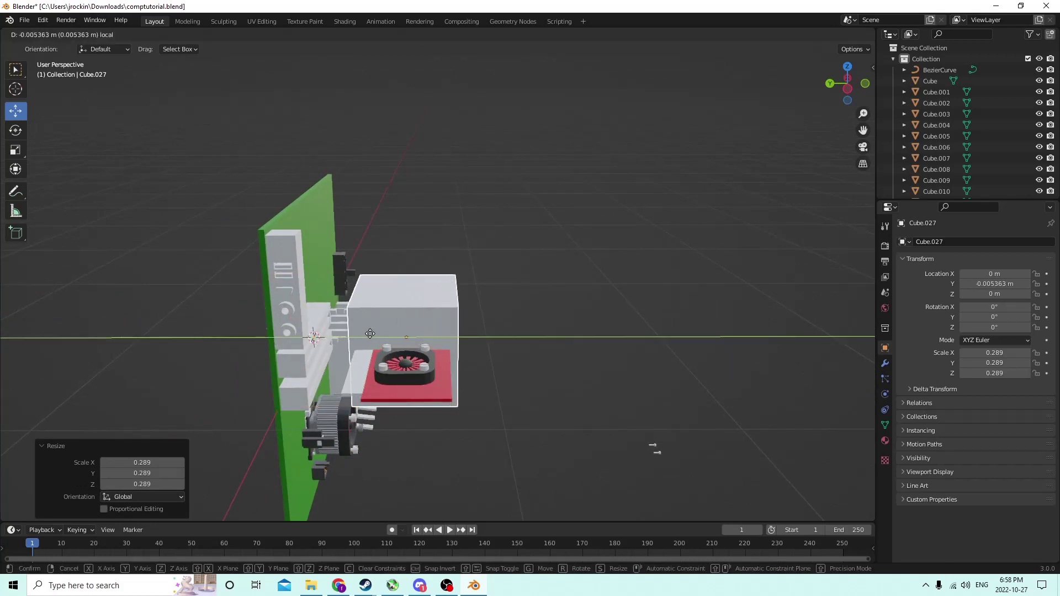
left_click_drag(370, 334, 372, 334)
middle_click_drag(348, 335, 221, 358)
left_click_drag(463, 307, 326, 296)
Scale the cube by 0.324 and raise it 0.000978 m along local Z.
key("s")
left_click(357, 304)
middle_click_drag(363, 304, 482, 264)
key("g")
key("z")
key("z")
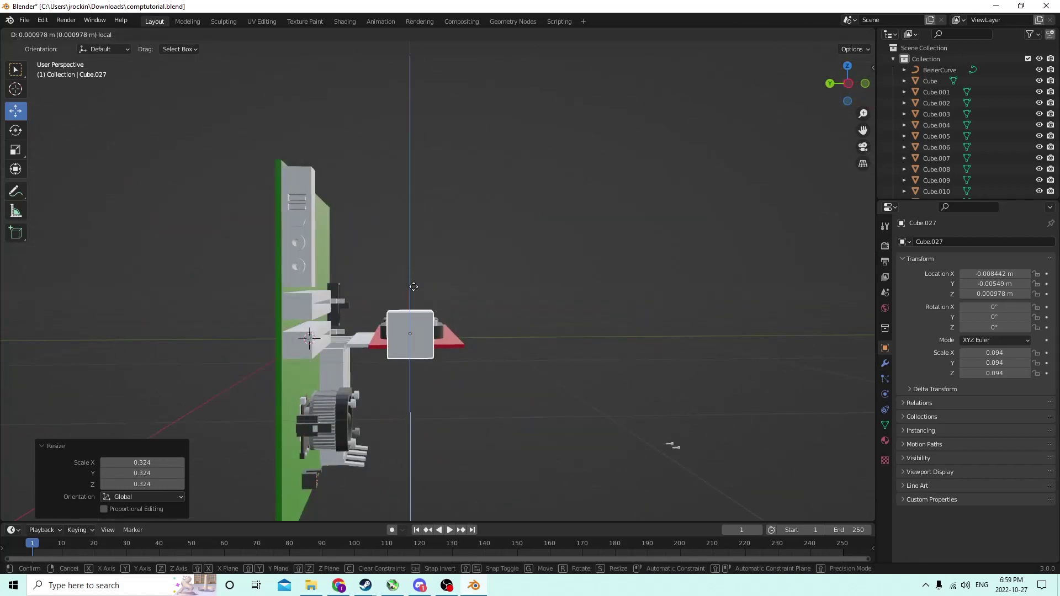
left_click(413, 287)
Scale the cube per axis into a thin end plate with X 0.013, Y 0.225 and Z 0.067.
middle_click_drag(412, 293, 333, 286)
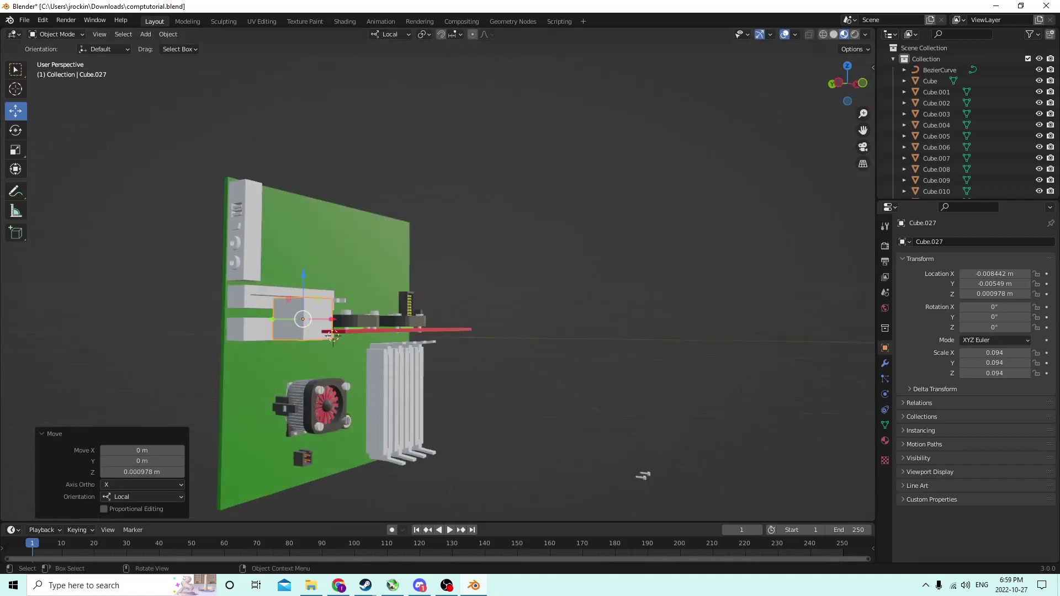
left_click(21, 150)
middle_click_drag(31, 150, 213, 227)
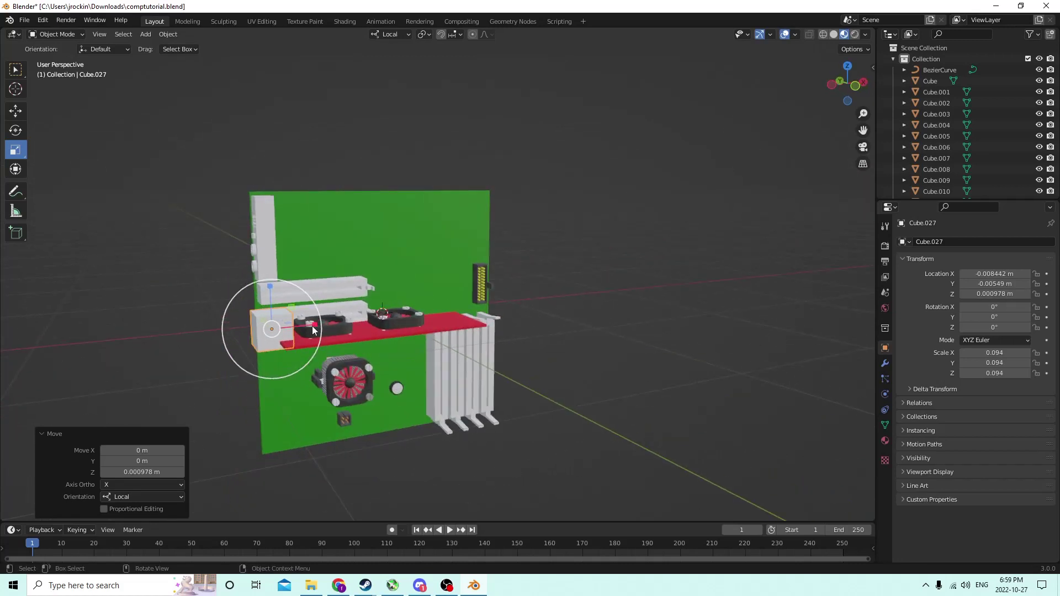
left_click_drag(312, 330, 276, 325)
middle_click_drag(277, 326, 381, 382)
left_click_drag(381, 381, 312, 380)
middle_click_drag(311, 380, 347, 316)
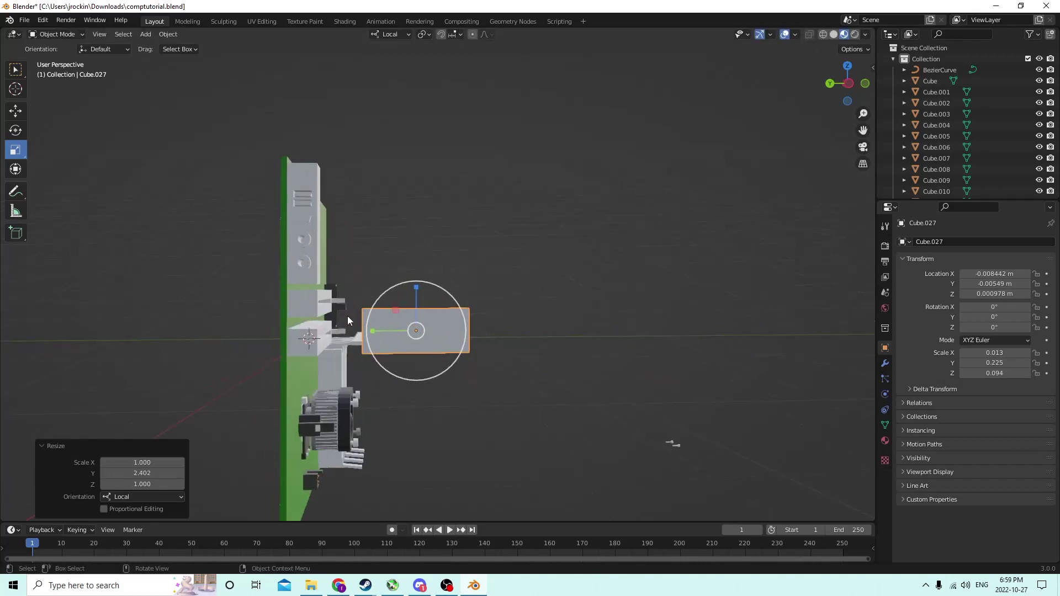
left_click_drag(414, 287, 409, 302)
middle_click_drag(409, 303, 276, 303)
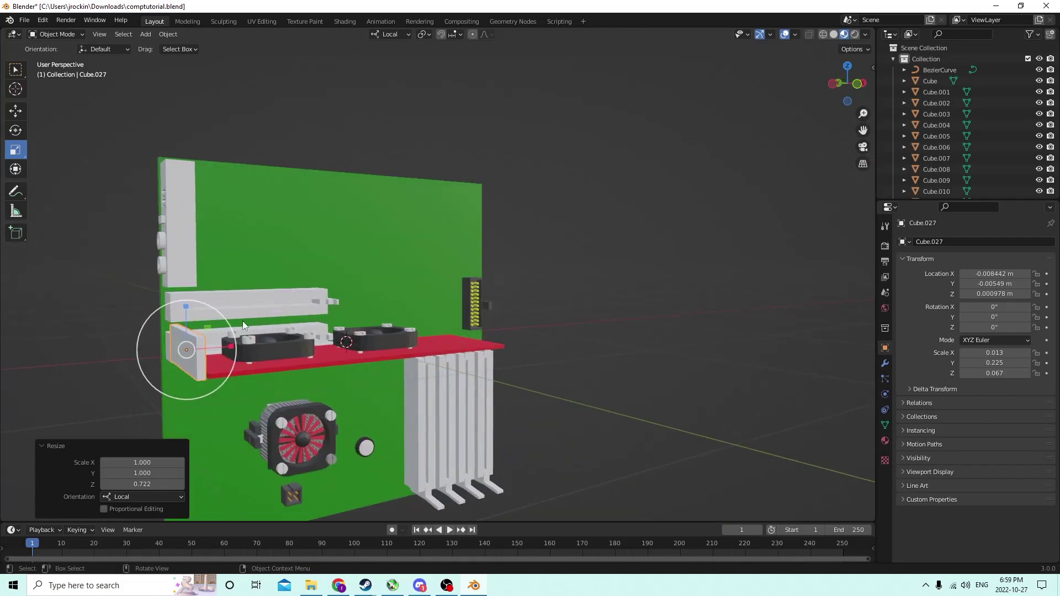
Align the end plate with the red card by moving it 0.000087 m along X and to Y -0.005723 m.
left_click(16, 111)
mouse_move(166, 210)
middle_mouse_down()
mouse_move(179, 202)
mouse_move(172, 207)
middle_mouse_up()
left_click_drag(231, 337, 239, 336)
middle_click_drag(239, 302, 384, 218)
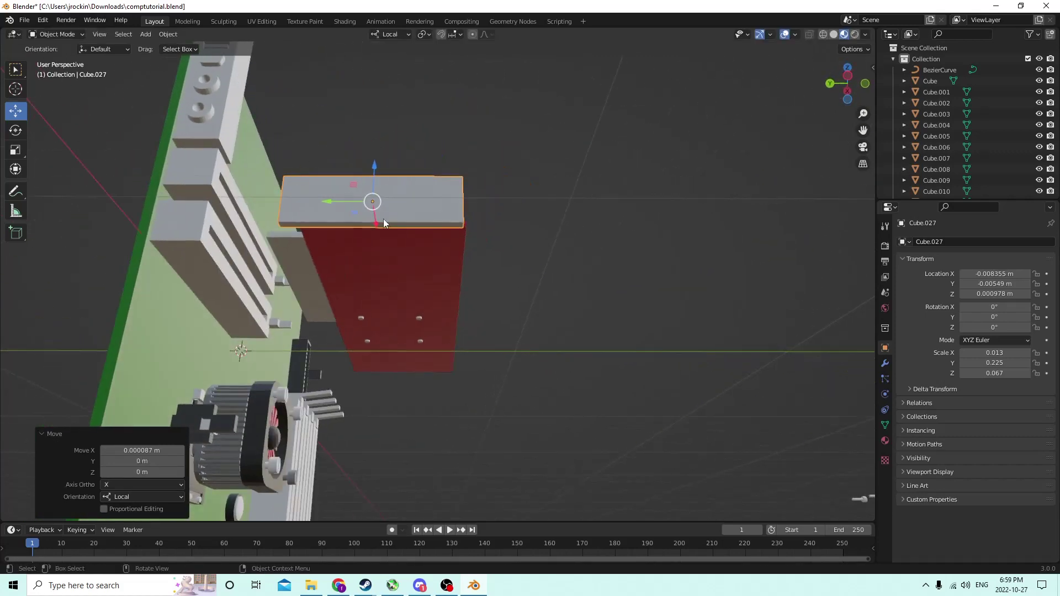
left_click_drag(328, 201, 339, 203)
middle_click_drag(339, 203, 307, 168)
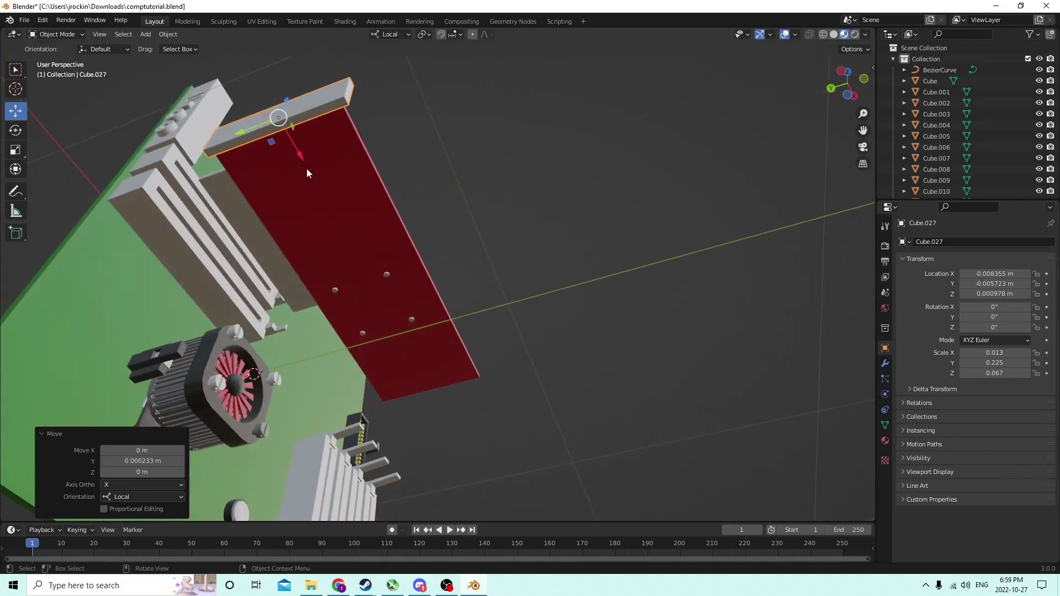
Duplicate the end plate and move the copy -0.001291 m along local Z.
key("shift+d")
right_click(330, 161)
middle_click_drag(340, 202, 276, 221)
left_click_drag(207, 279, 219, 327)
Scale the end plate's copy per axis into a small tab with X 0.102, Y 0.036 and Z 0.011.
middle_click_drag(235, 329, 506, 307)
left_click(1000, 317)
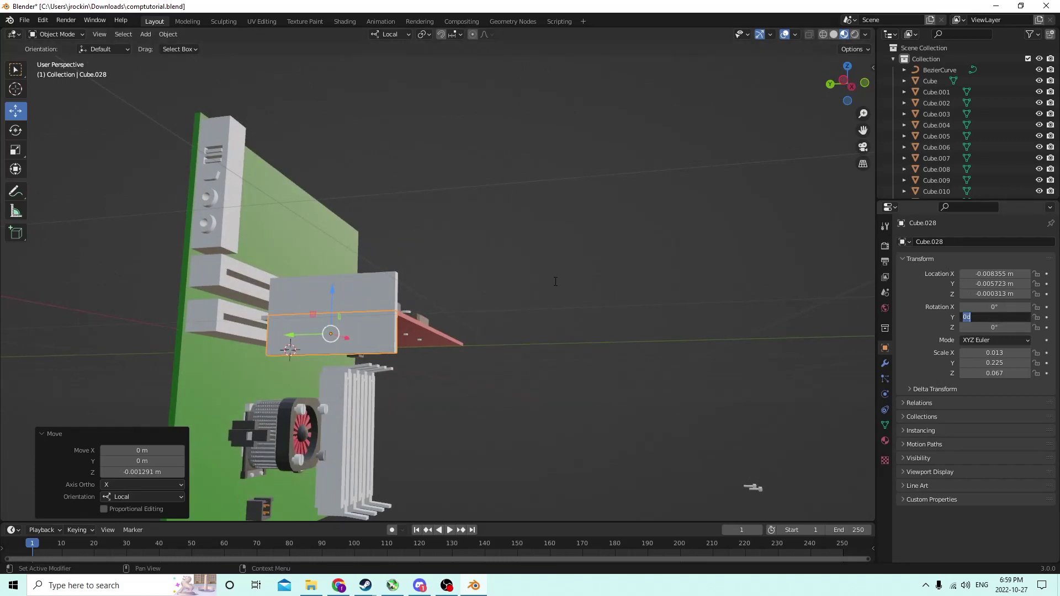
key("Return")
middle_click_drag(544, 275, 359, 221)
left_click(15, 150)
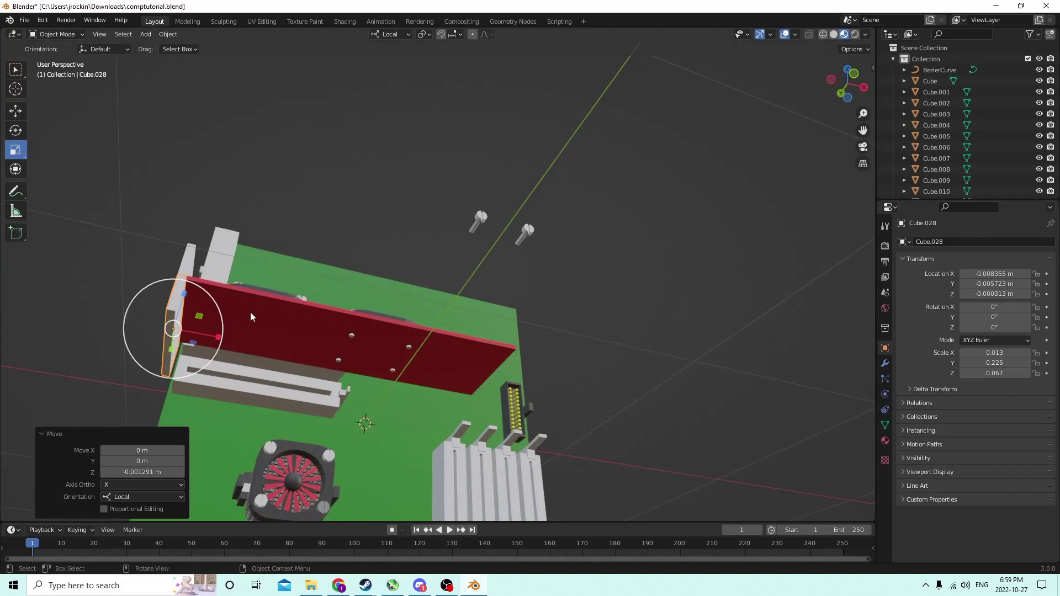
left_click_drag(218, 338, 546, 415)
middle_click_drag(400, 332, 429, 364)
left_click_drag(127, 335, 115, 372)
middle_click_drag(114, 372, 415, 393)
left_click_drag(409, 453, 445, 447)
left_click(446, 446)
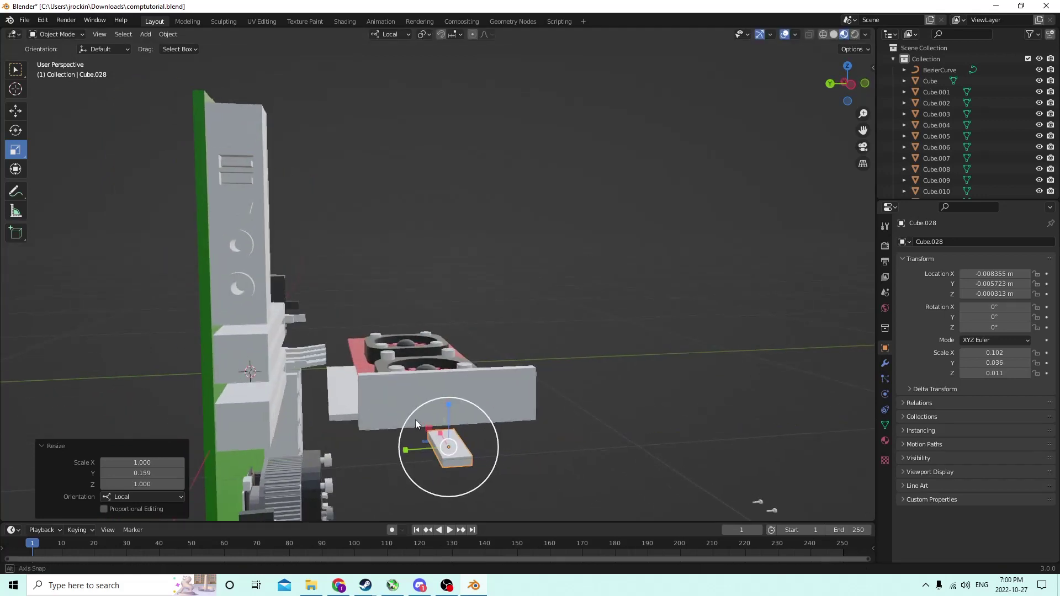
Thin the small tab along local Z to a scale of 0.004.
middle_click_drag(450, 445, 257, 350)
key("s")
key("z")
key("z")
left_click(355, 353)
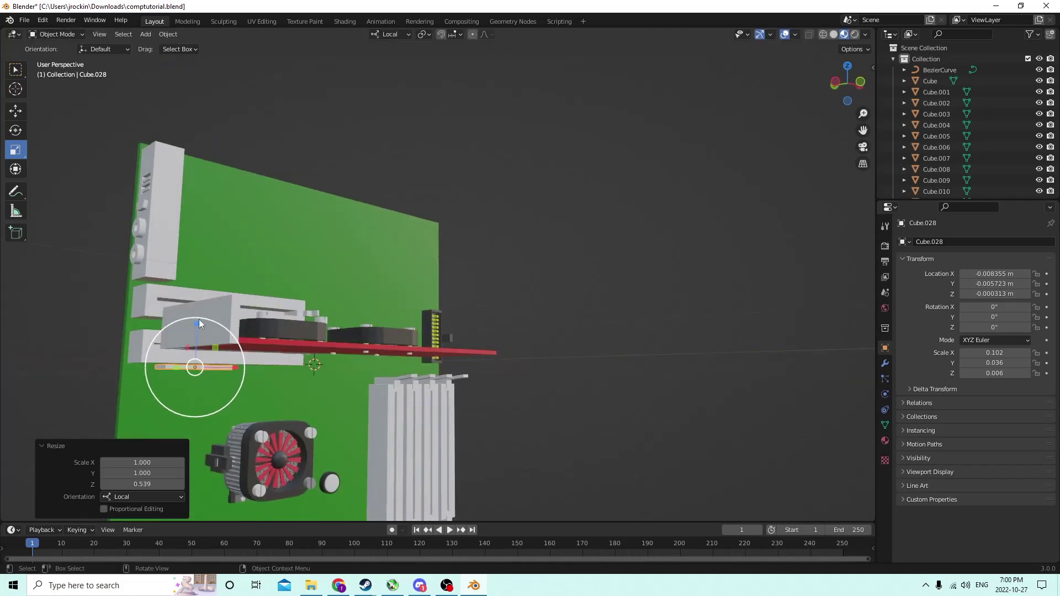
key("s")
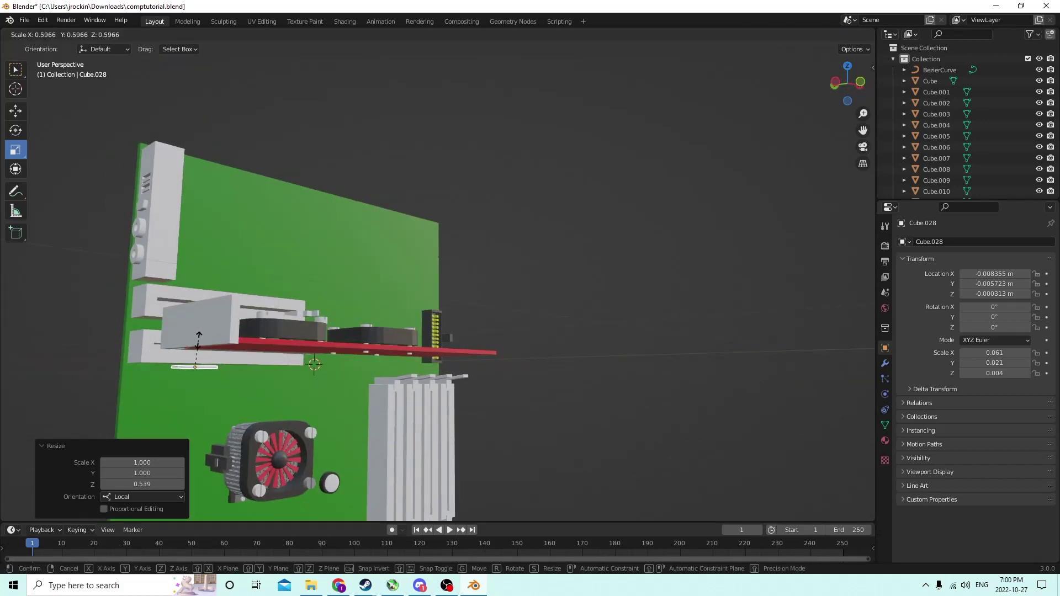
right_click(198, 327)
left_click_drag(197, 325, 198, 340)
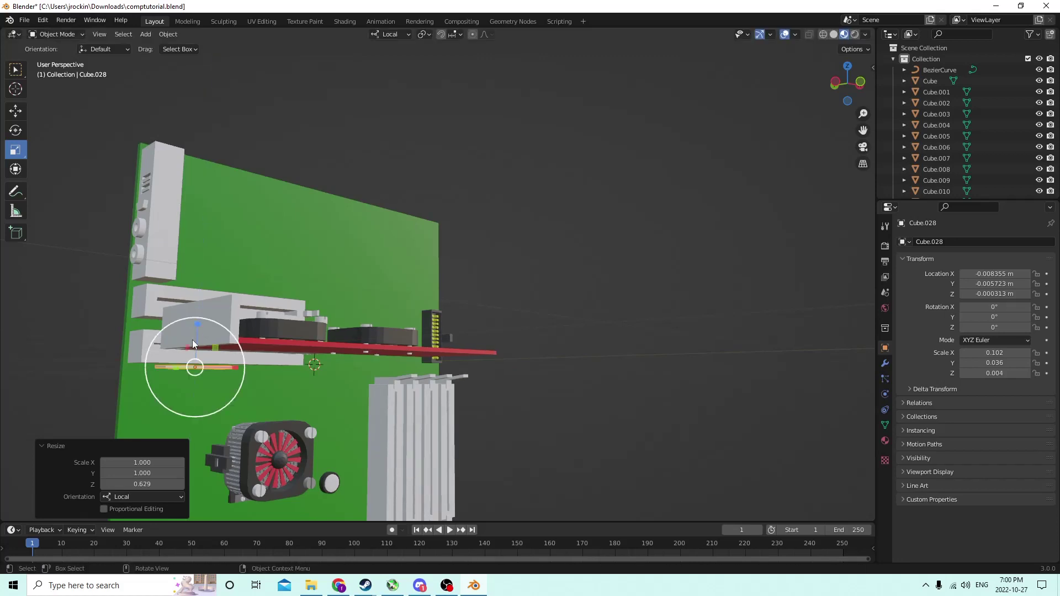
middle_click_drag(199, 341, 250, 376)
Duplicate a fan screw and move the copy -0.002333 m along local X past the card's end plate.
left_click(254, 350)
key("shift+d")
right_click(299, 352)
middle_click_drag(299, 351, 163, 254)
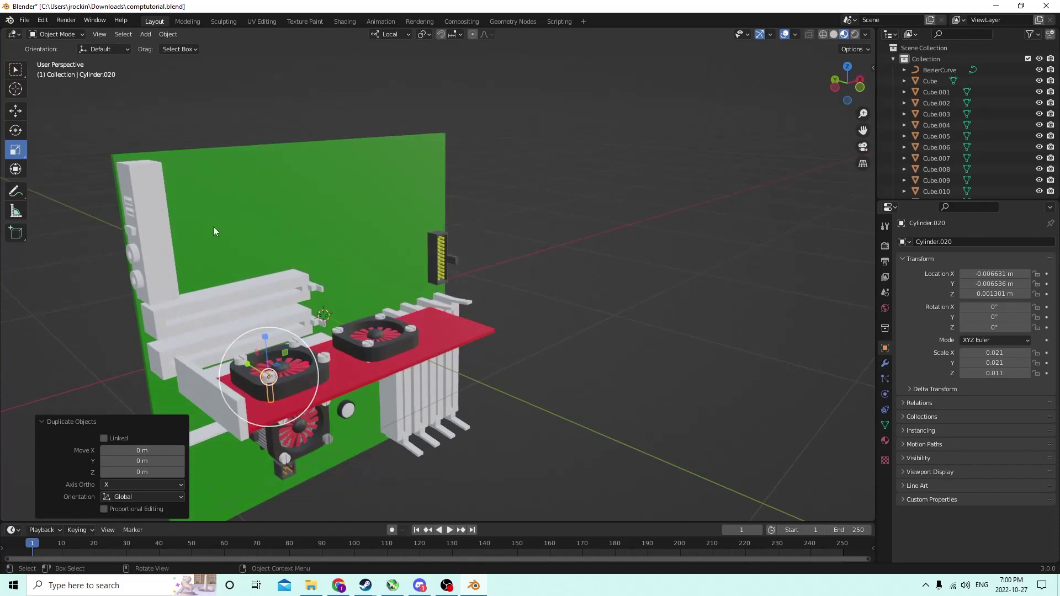
middle_click_drag(213, 227, 303, 336)
middle_click_drag(203, 346, 172, 243)
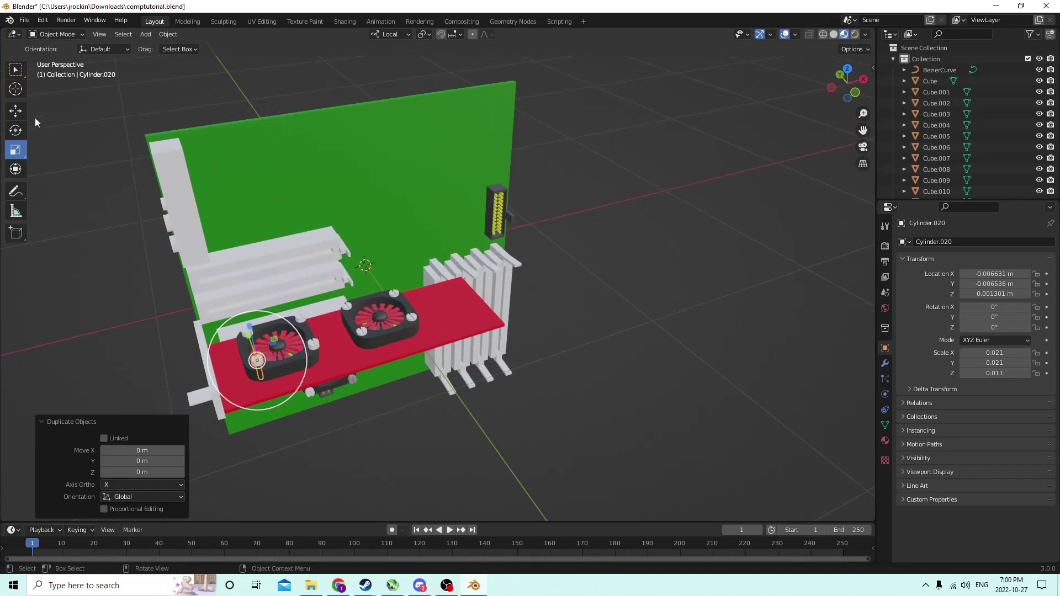
left_click(16, 111)
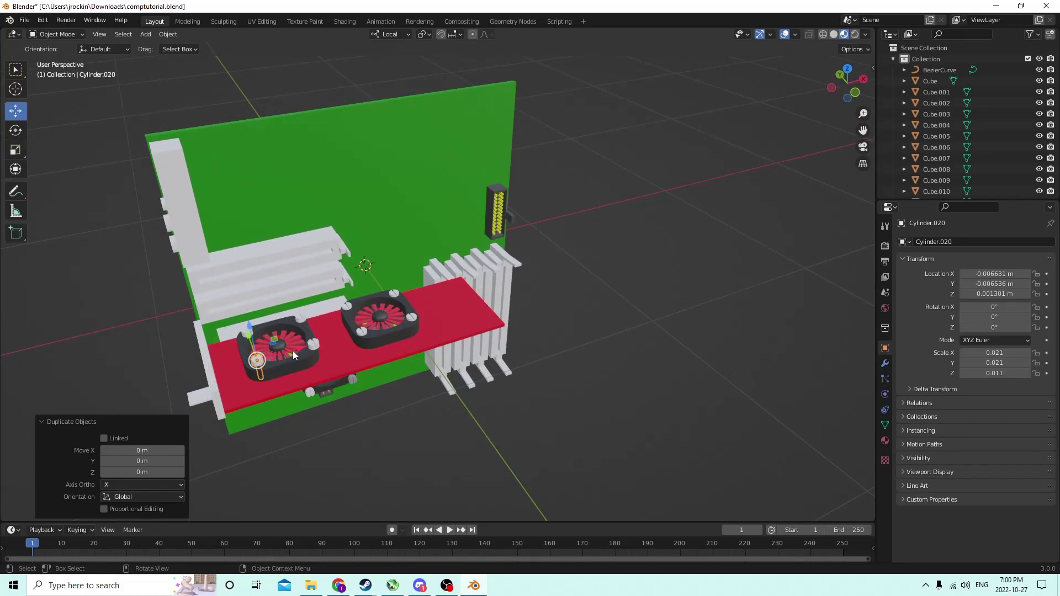
left_click_drag(297, 345, 234, 372)
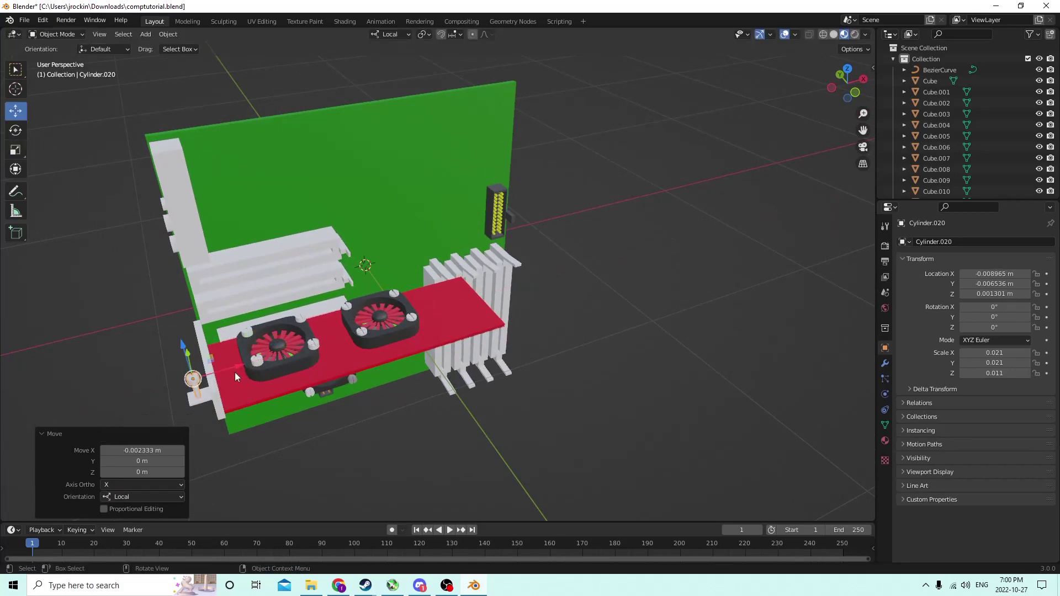
middle_click_drag(234, 372, 303, 274)
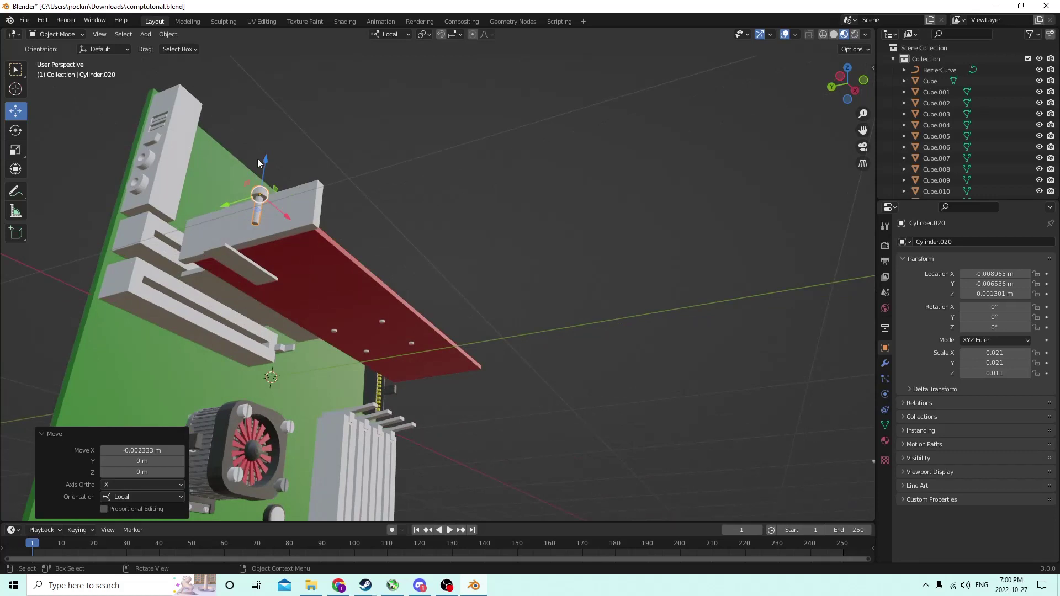
Position the screw copy below the card near the tab at X -0.007628 m, Y -0.005769 m and Z -0.000064 m.
left_click_drag(265, 160, 250, 208)
middle_click_drag(251, 208, 276, 256)
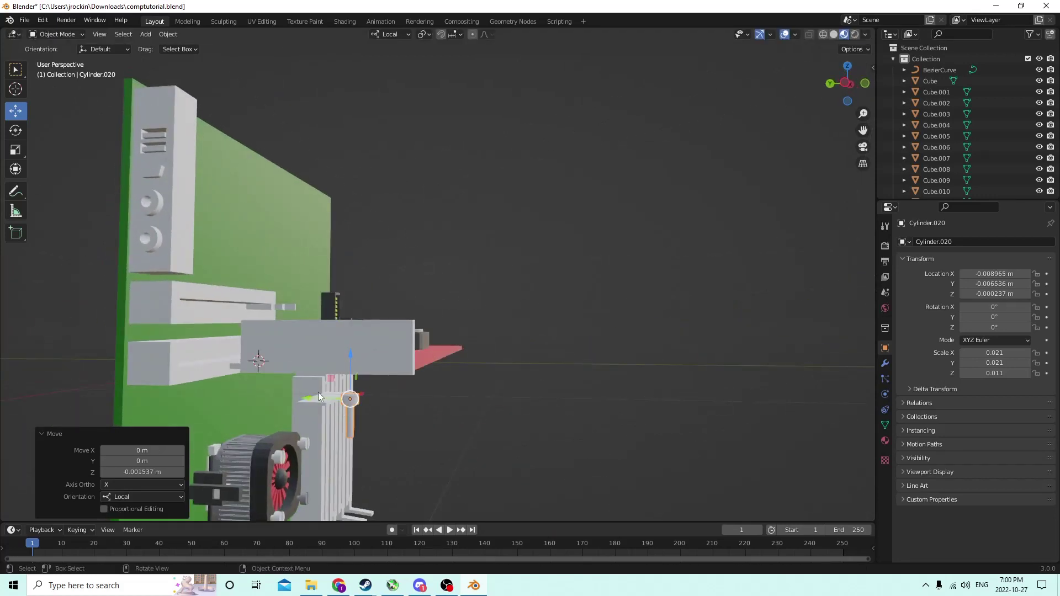
left_click_drag(318, 397, 319, 340)
middle_click_drag(319, 341, 235, 291)
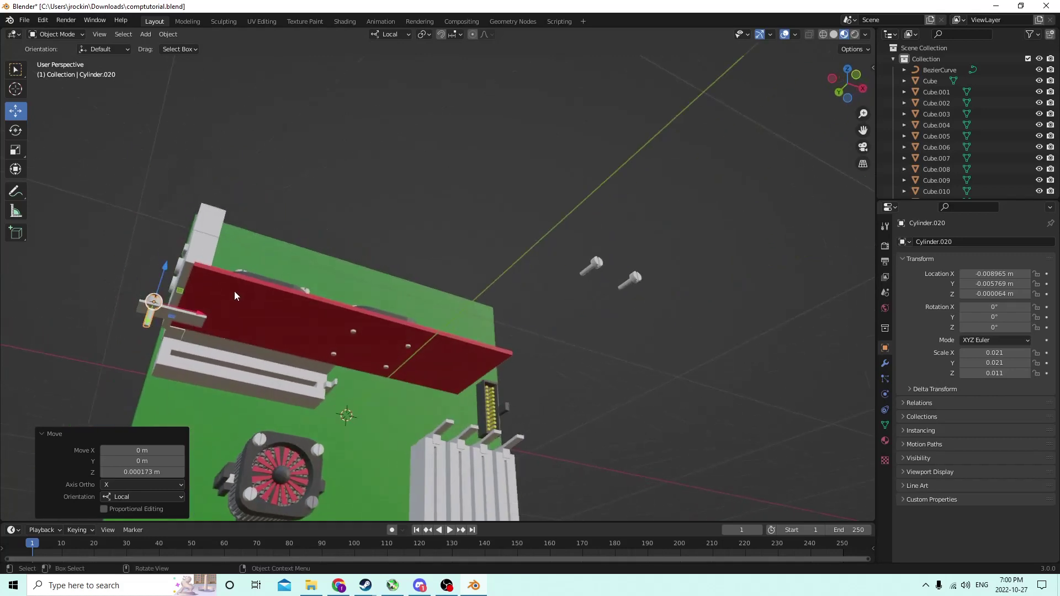
left_click_drag(167, 316, 237, 320)
middle_click_drag(237, 320, 107, 343)
Shorten the small tab along X to a scale of 0.037.
left_click(175, 366)
left_click(16, 151)
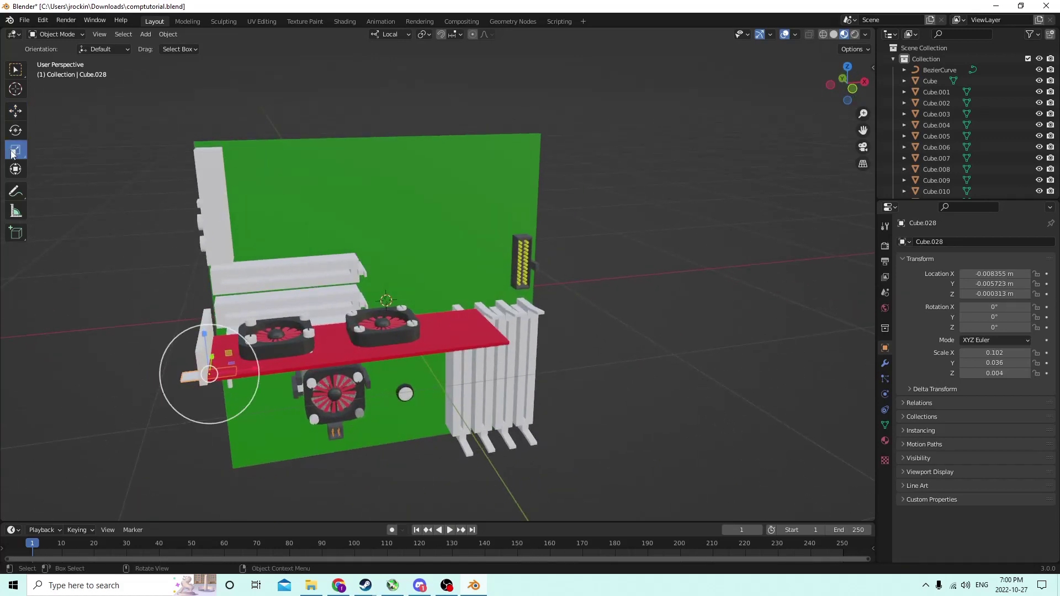
left_click_drag(253, 369, 206, 370)
middle_click_drag(209, 369, 240, 296)
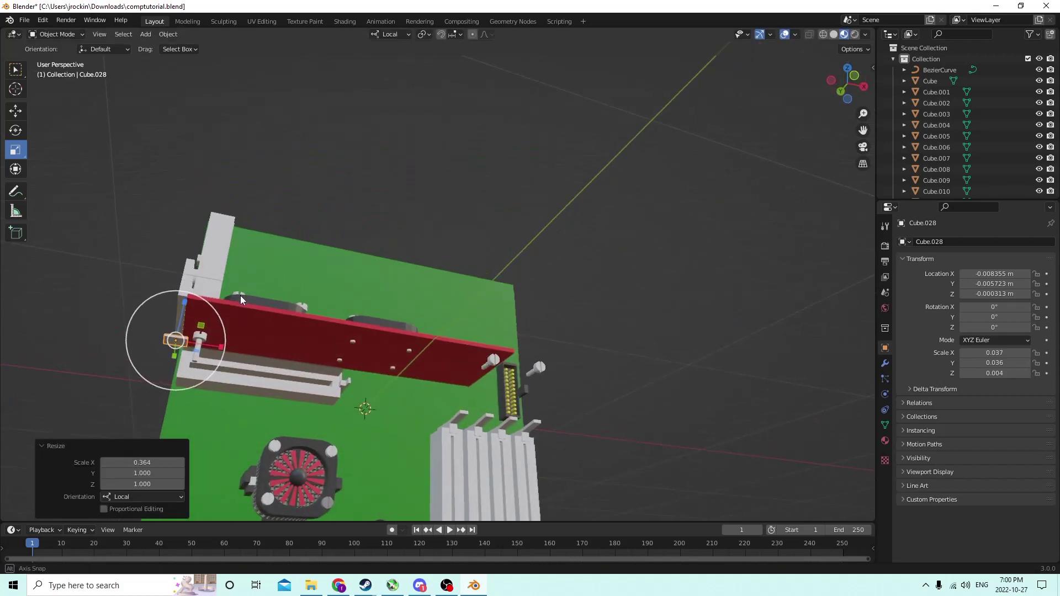
Set the tab against the end plate's lower edge by moving it to X -0.008126 m and 0.000571 m up along local Z.
left_click(15, 110)
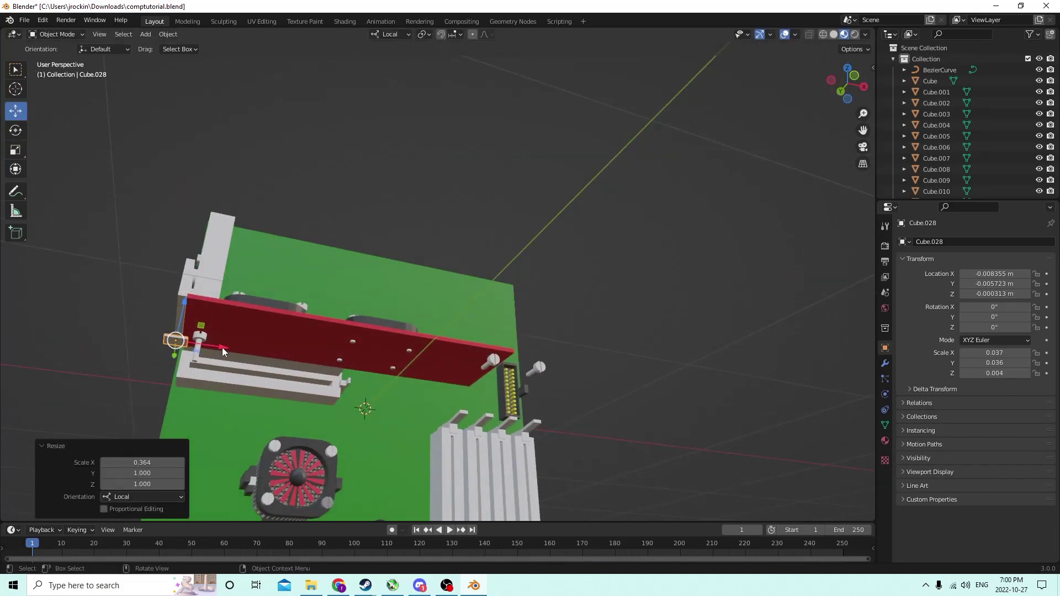
left_click_drag(224, 350, 228, 345)
middle_click_drag(228, 345, 348, 336)
left_click_drag(323, 303, 320, 274)
middle_click_drag(320, 274, 256, 270)
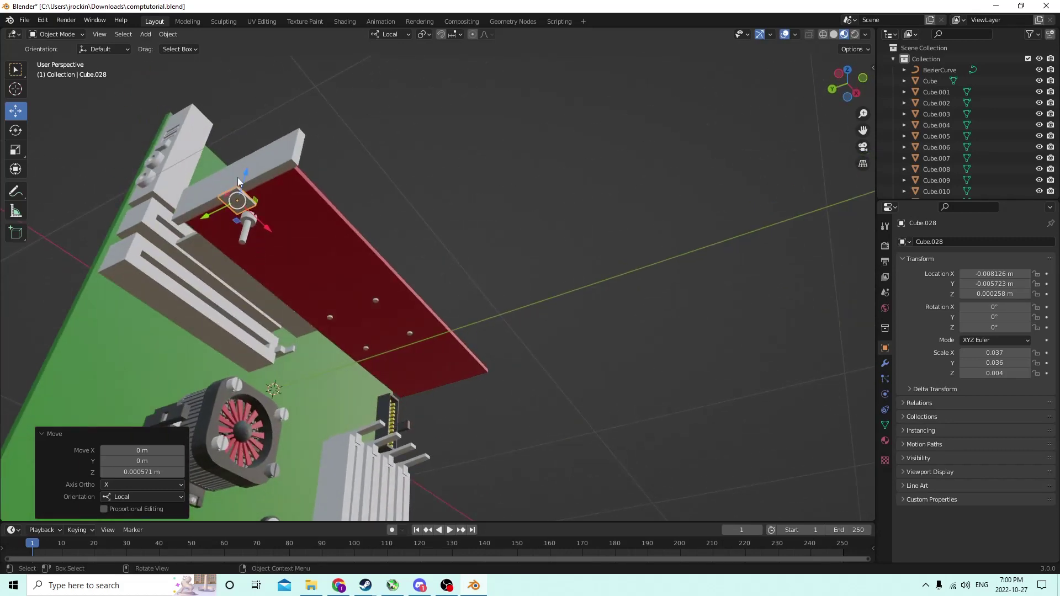
middle_click_drag(241, 200, 213, 366)
Flip the screw copy below the card by setting its X rotation to 180°.
left_click(214, 367)
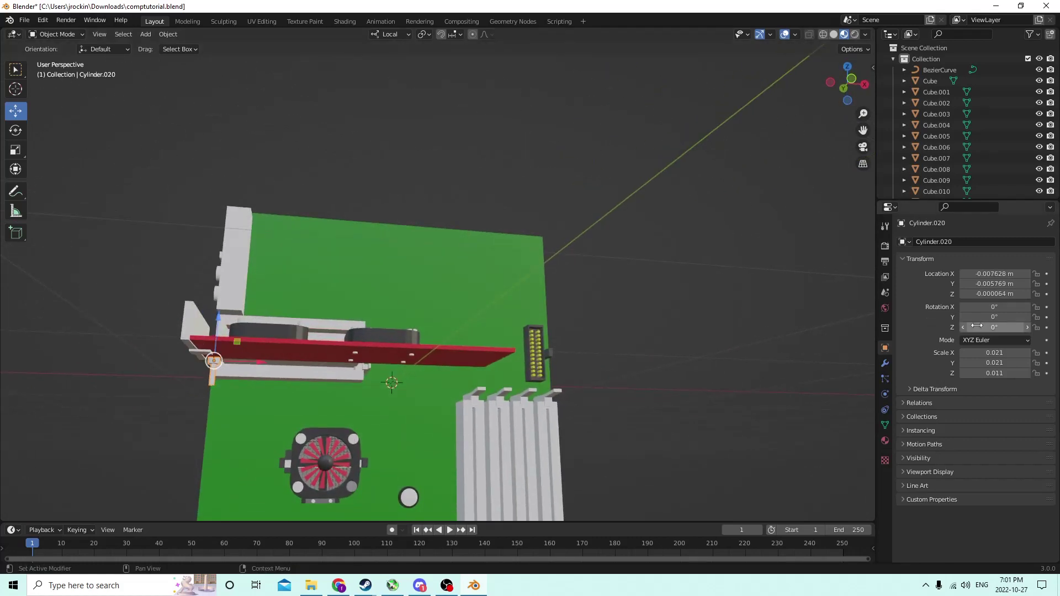
left_click(986, 307)
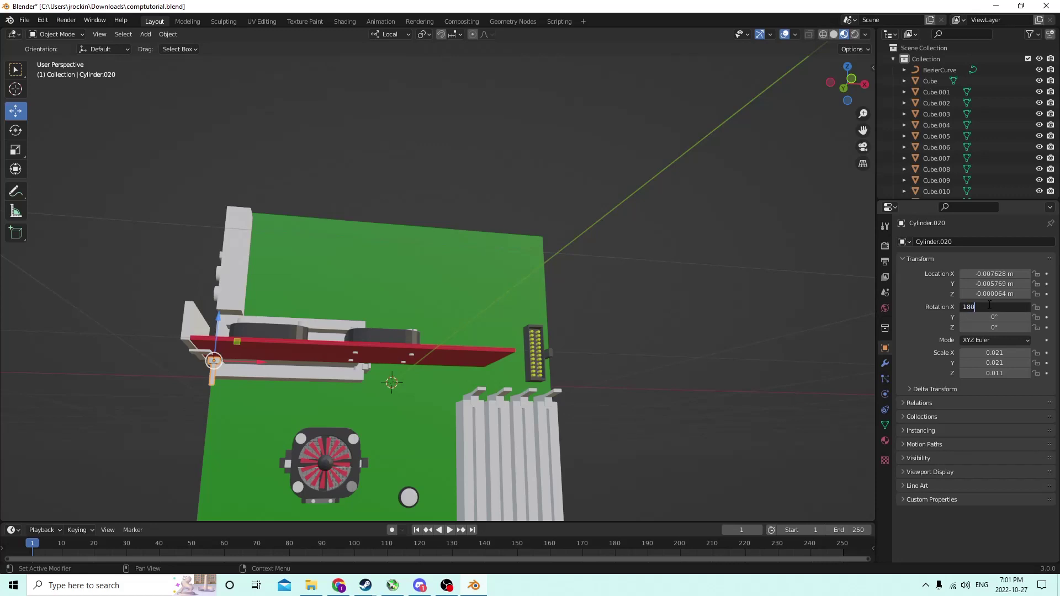
type("180")
key("Return")
Move the flipped screw -0.000369 m along local X toward the tab.
scroll(415, 429, "up", 2)
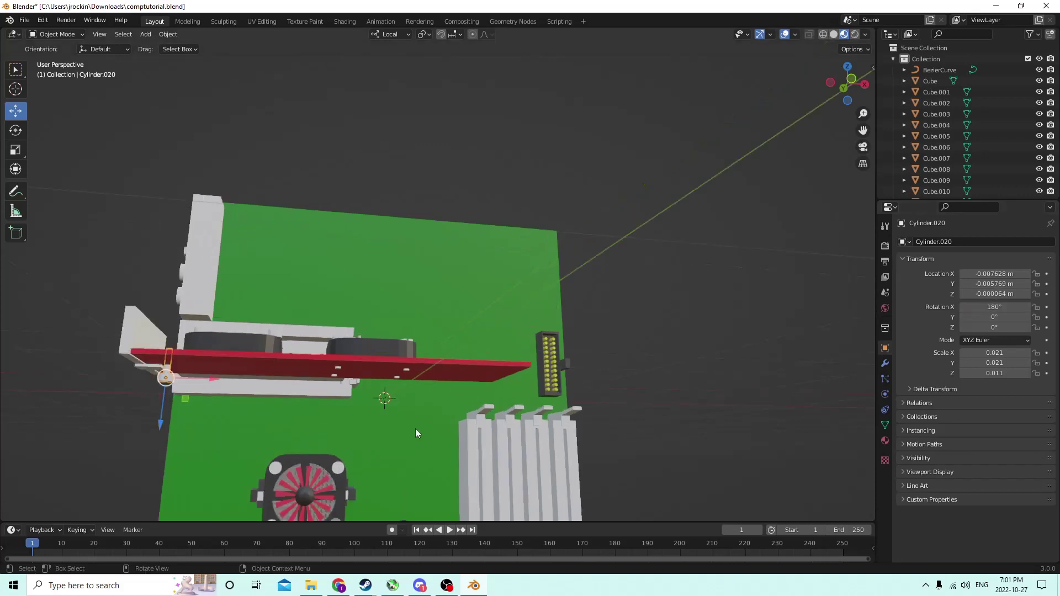
middle_click_drag(403, 429, 439, 423)
key("g")
key("x")
key("x")
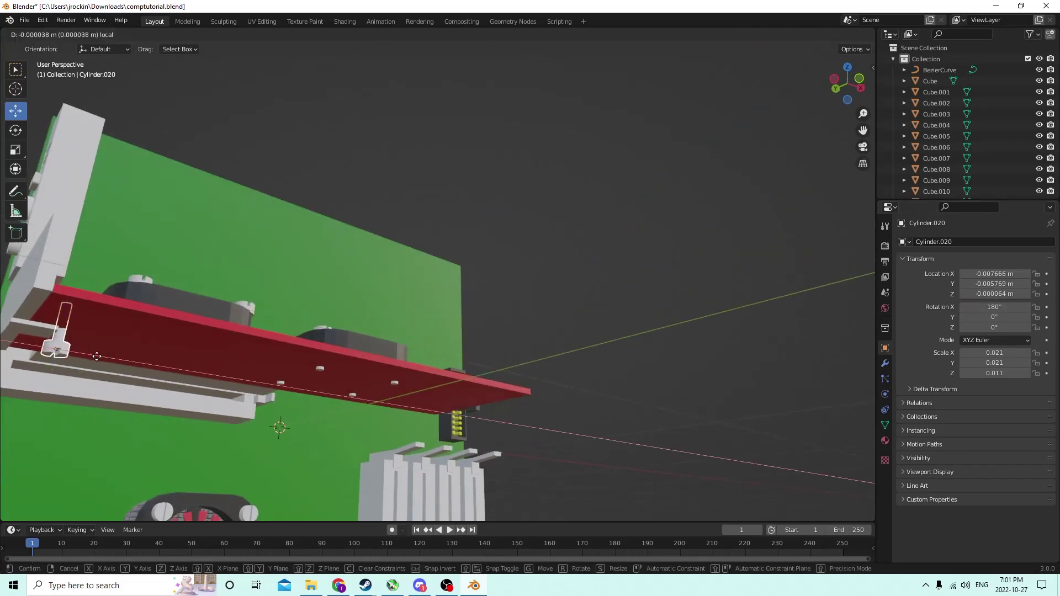
left_click(79, 349)
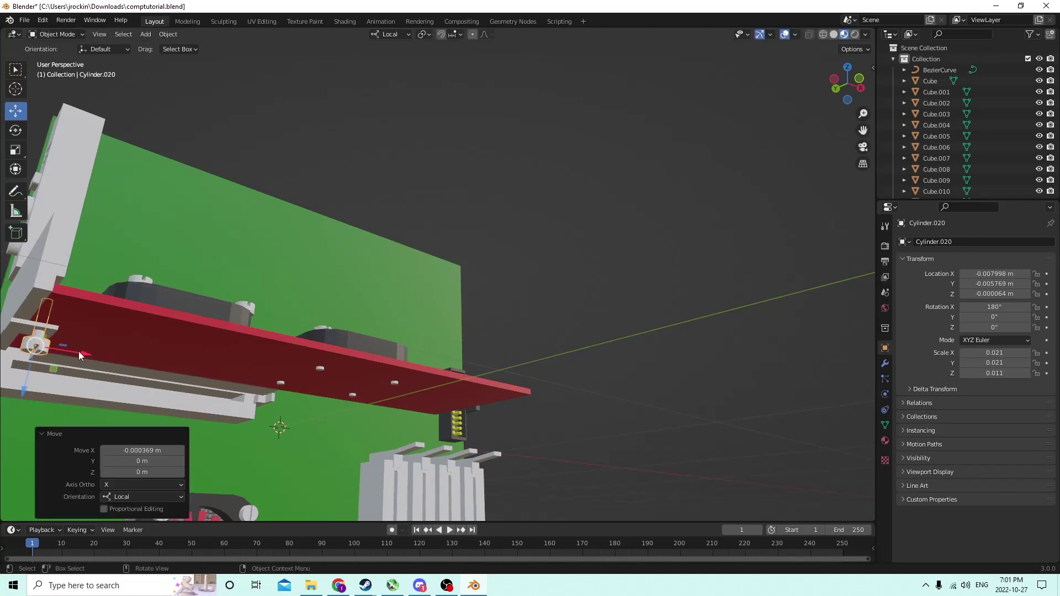
middle_click_drag(78, 351, 124, 411)
Shorten the flipped screw along local Z and shrink it uniformly by 0.679, to scales of 0.014, 0.014 and 0.004.
left_click(15, 150)
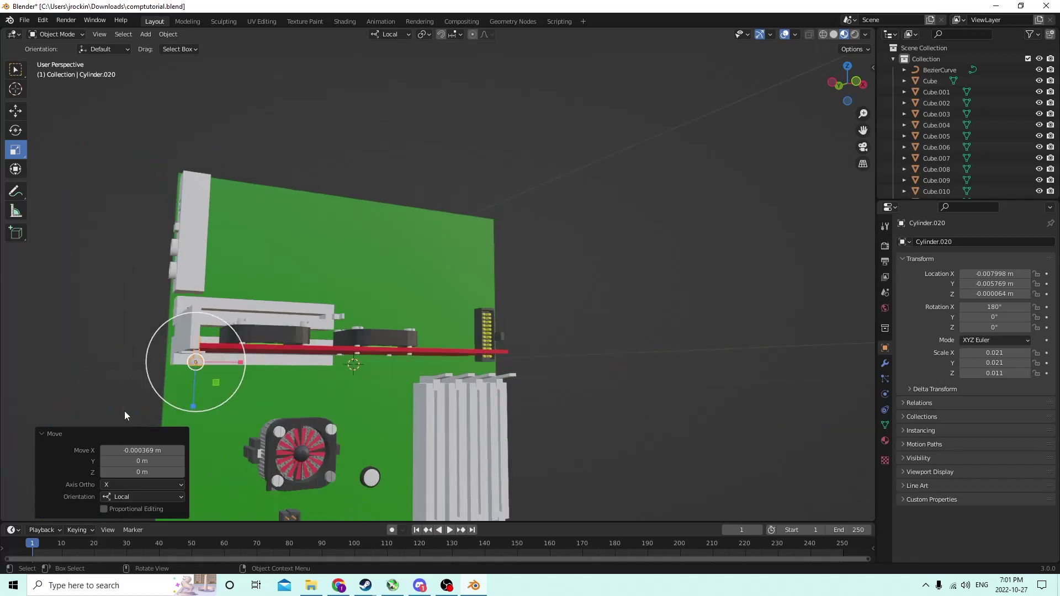
left_click_drag(202, 399, 189, 387)
scroll(188, 387, "up", 2)
middle_click_drag(129, 402, 117, 402)
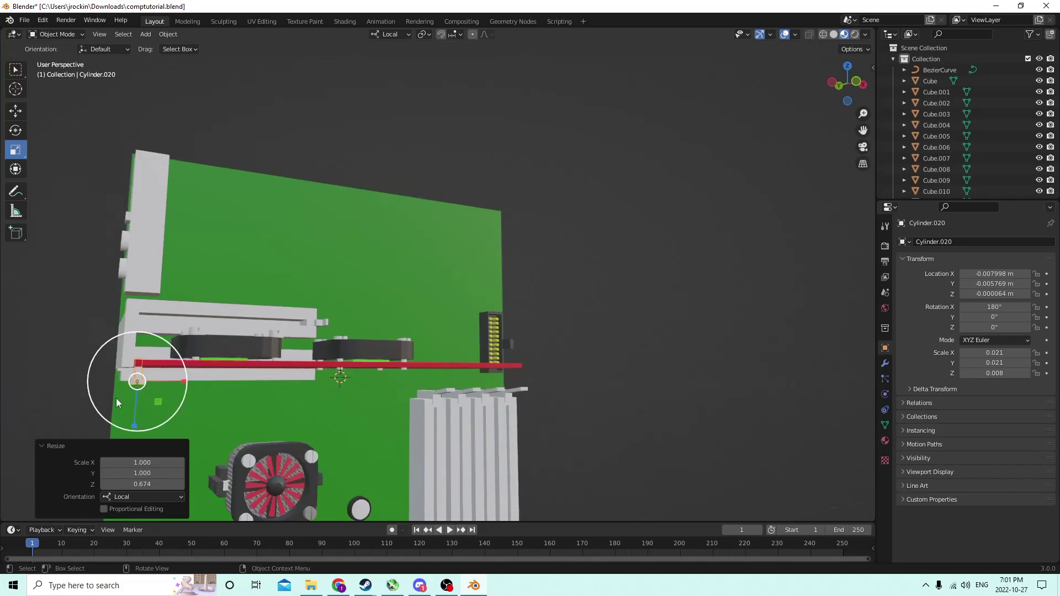
left_click_drag(132, 423, 137, 414)
key("s")
left_click(187, 388)
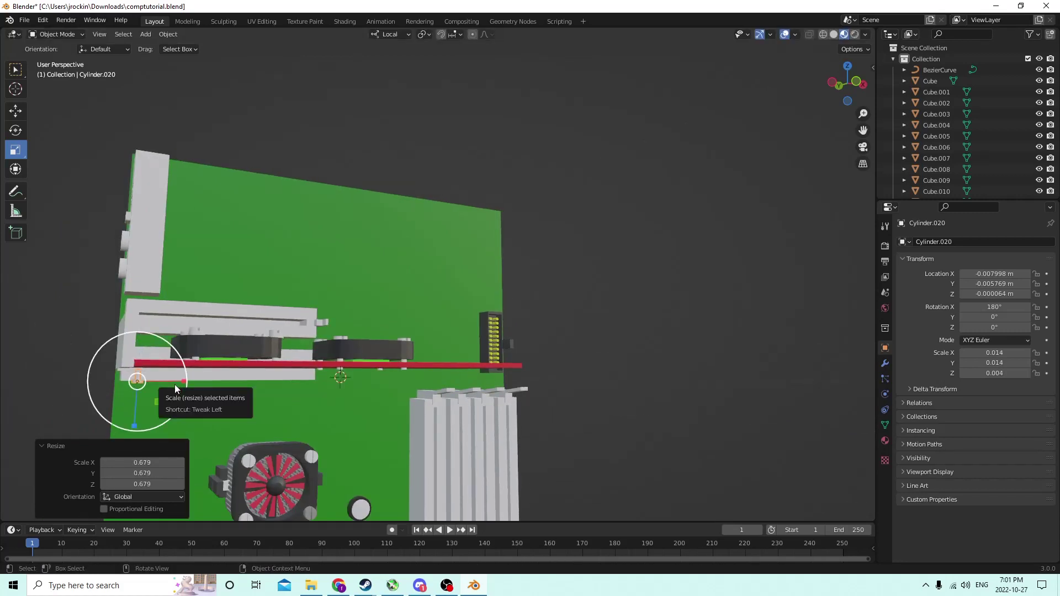
middle_click_drag(175, 389, 162, 382)
Seat the flipped screw in the tab by moving it along local Z to 0.000194 m.
left_click(15, 110)
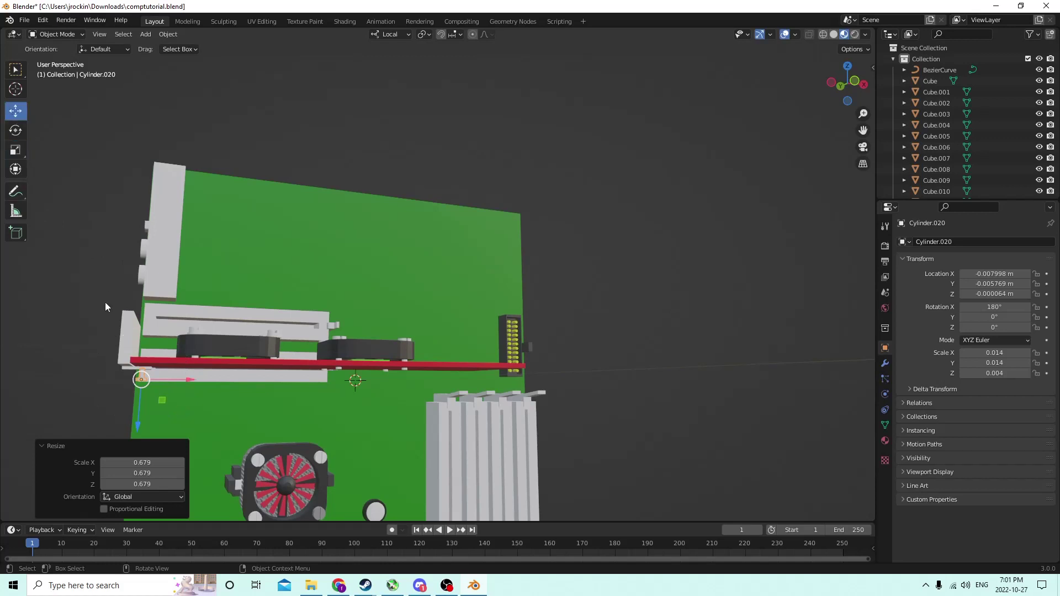
left_click_drag(136, 430, 137, 423)
middle_click_drag(137, 423, 201, 366)
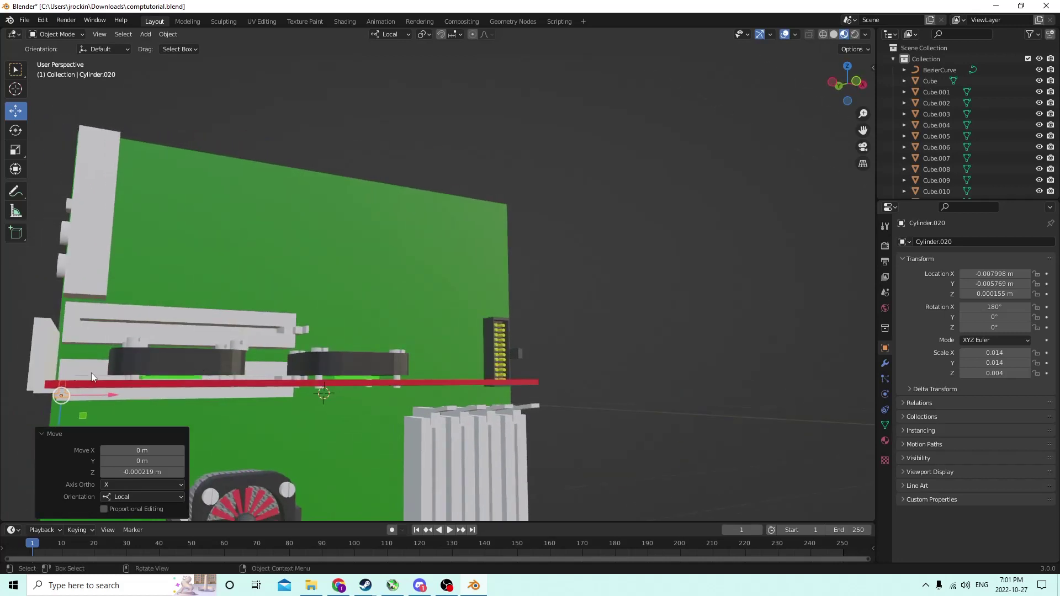
left_click_drag(55, 416, 85, 384)
middle_click_drag(87, 384, 254, 325)
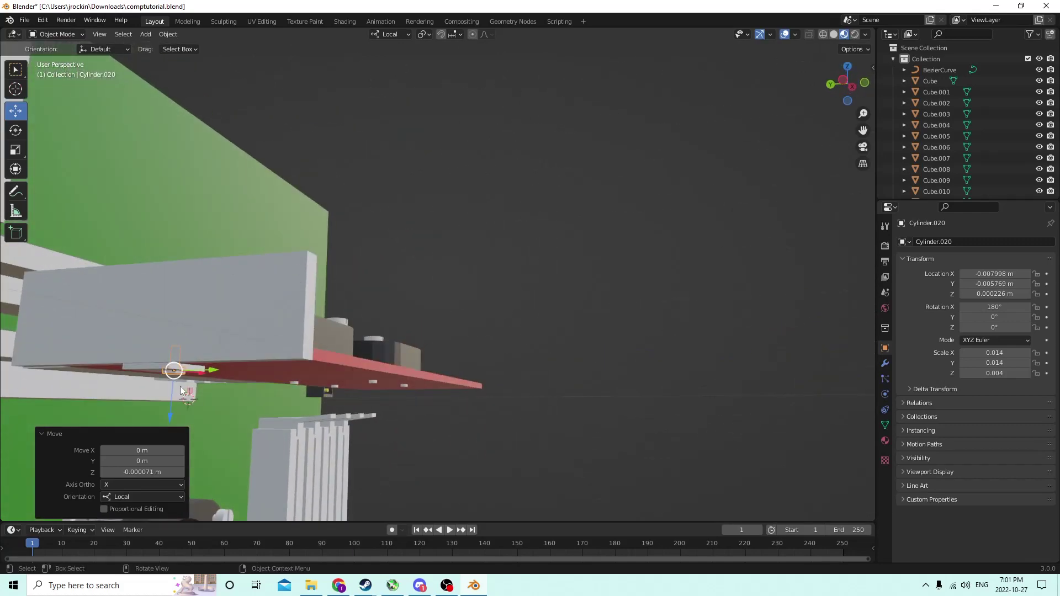
left_click_drag(169, 421, 164, 424)
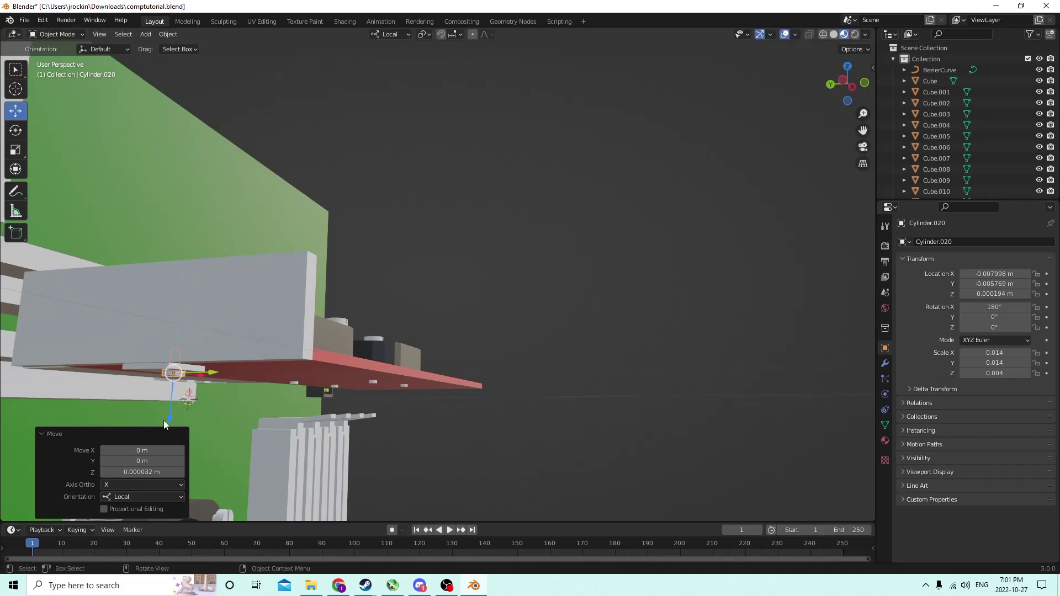
middle_click_drag(166, 425, 151, 345)
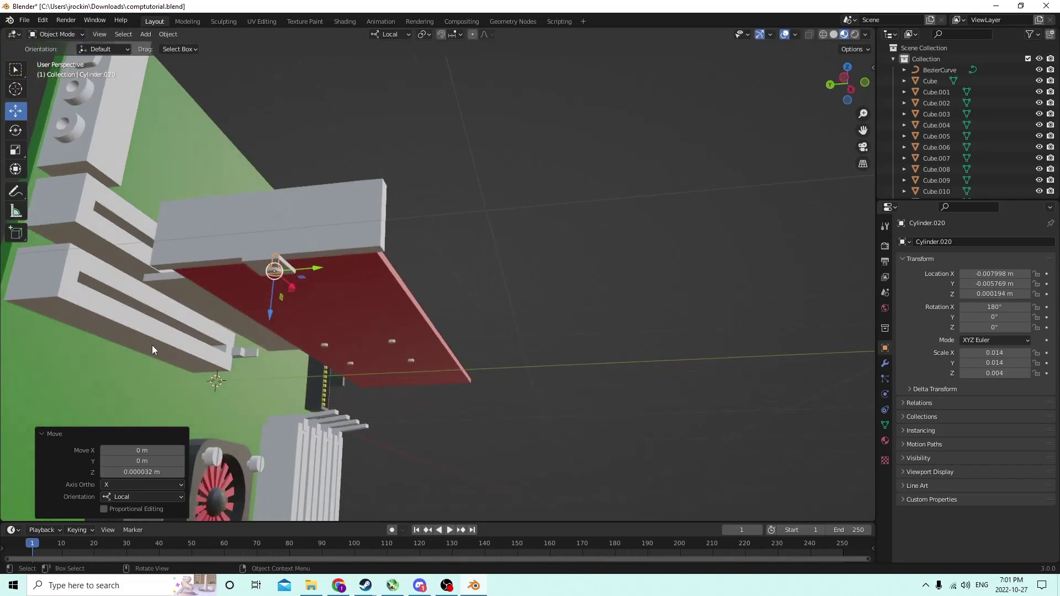
key("shift+d")
right_click(265, 279)
middle_click_drag(265, 279, 331, 267)
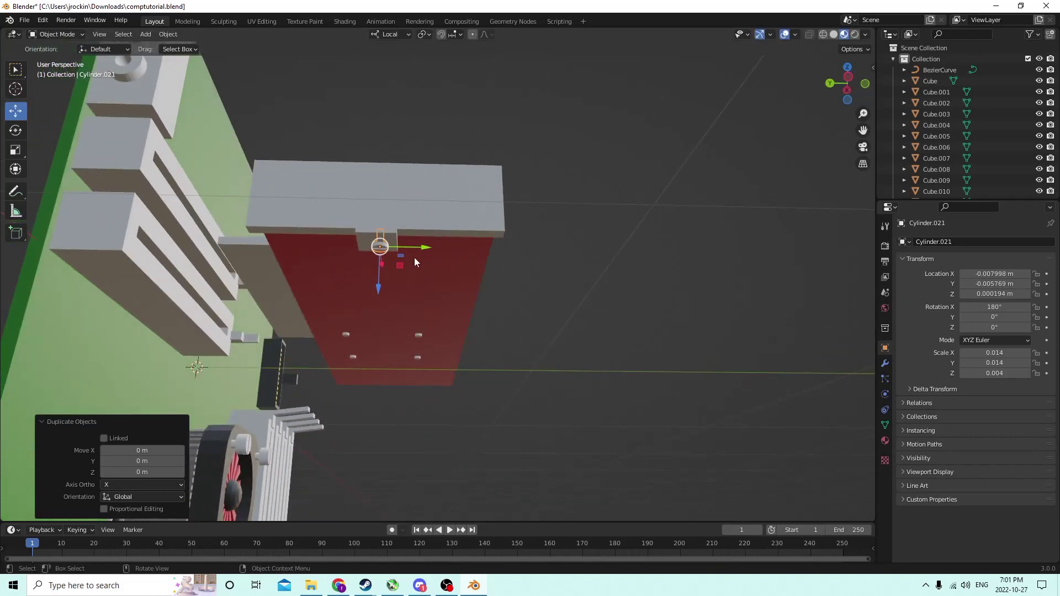
key("ctrl+z")
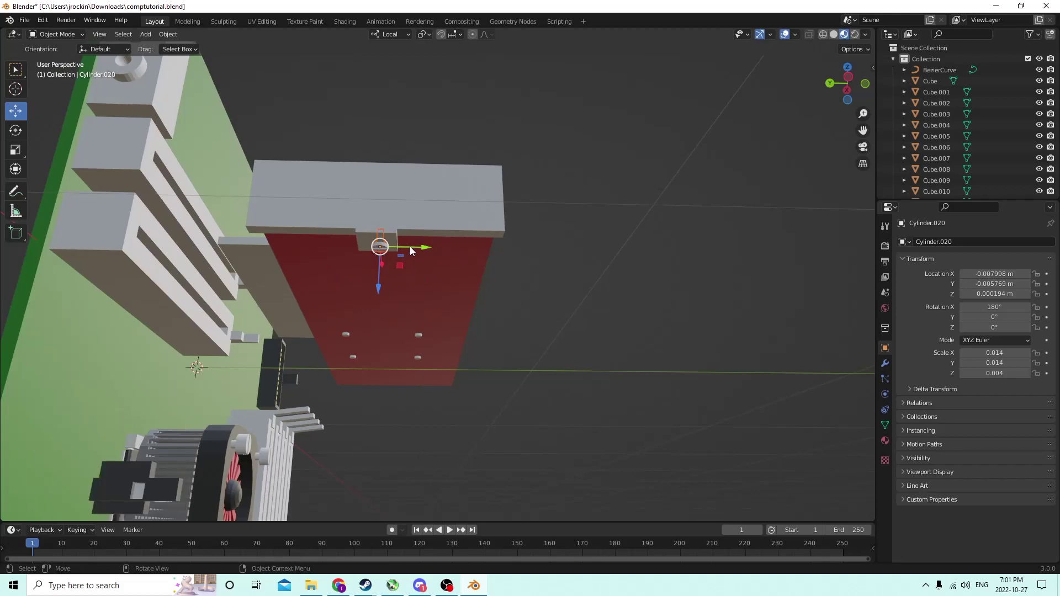
Center the screw on the tab by moving it -0.00005 m along local Y, and select the tab.
left_click_drag(410, 246, 410, 247)
middle_click_drag(411, 247, 403, 280)
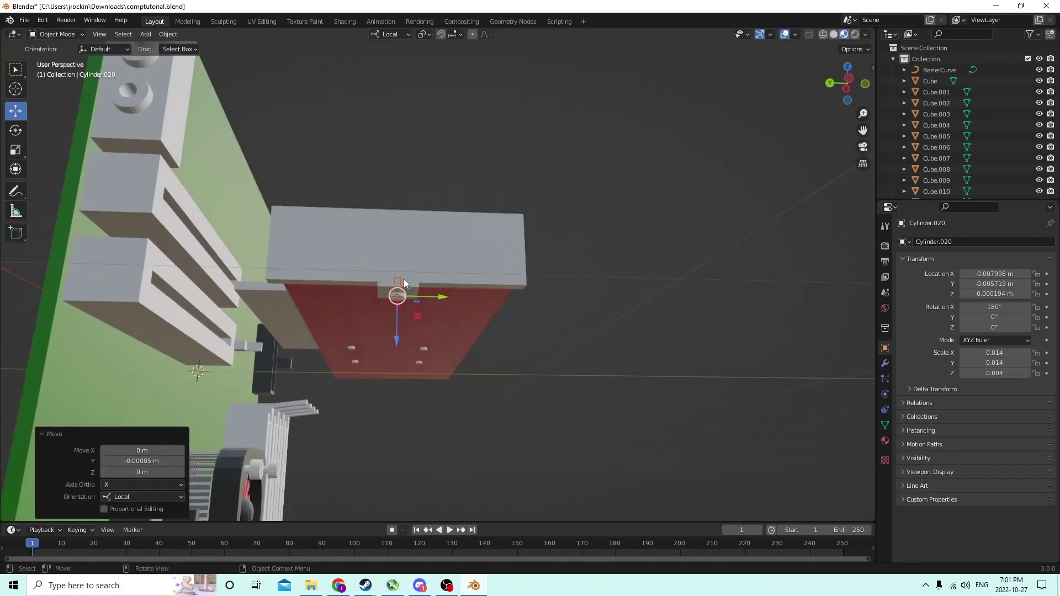
left_click(413, 298)
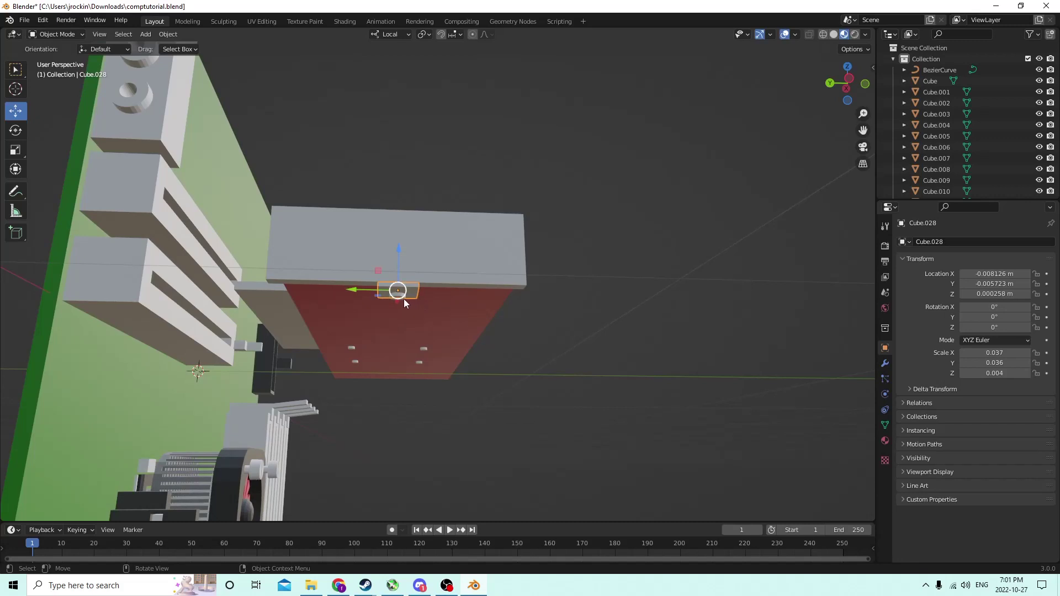
middle_click_drag(422, 290, 320, 267)
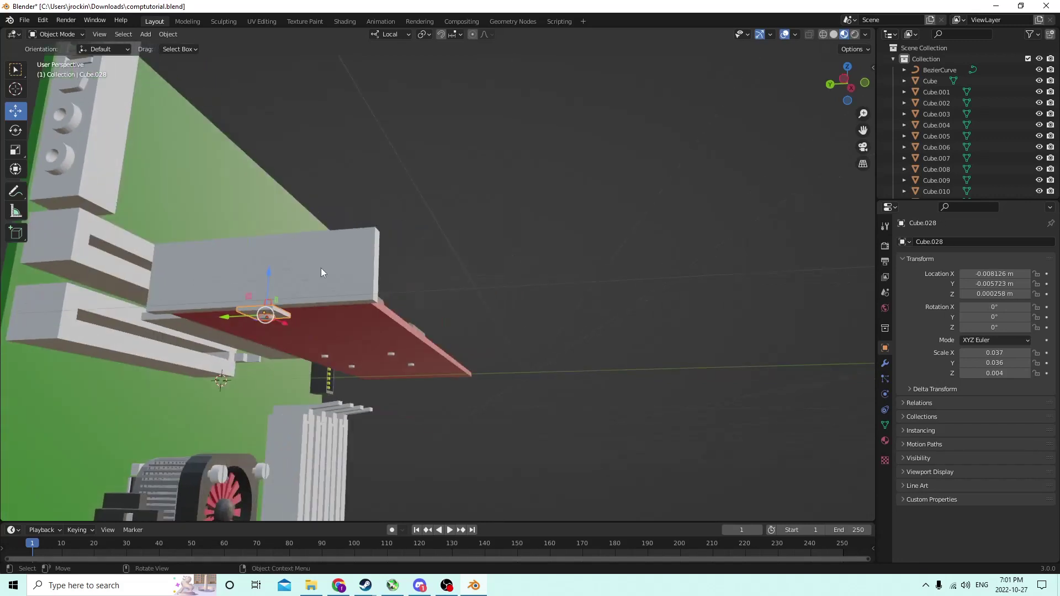
Cut the screw's shape out of the small bracket tab with an Auto Boolean Difference.
left_click(168, 35)
mouse_move(210, 401)
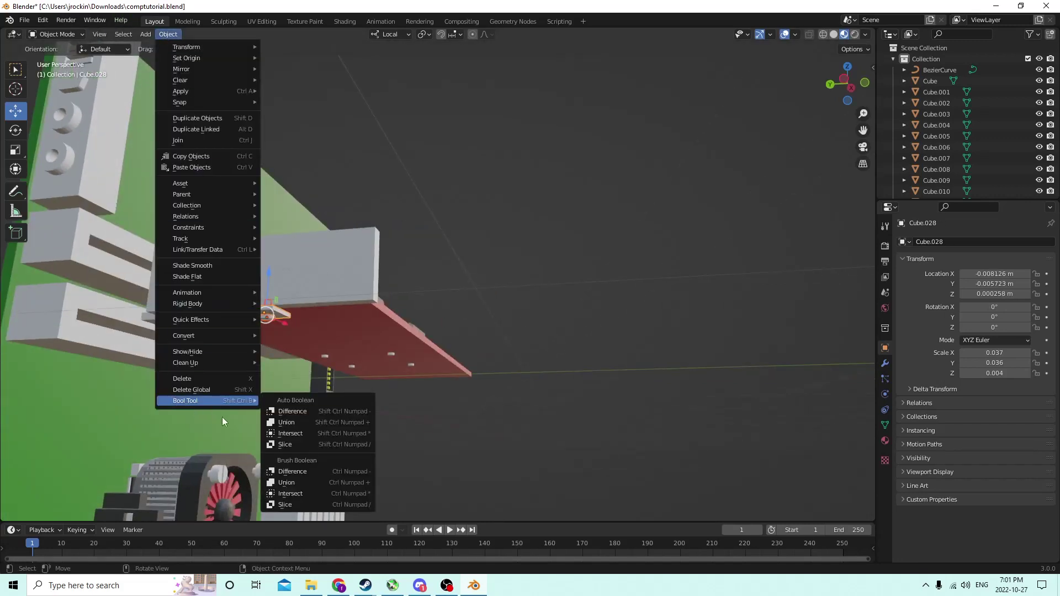
left_click(279, 414)
Duplicate the tab's screw in place and subtract one copy from the red card with an Auto Boolean Difference.
middle_click_drag(286, 363, 251, 326)
left_click(349, 283)
key("shift+d")
right_click(405, 262)
left_click(220, 335)
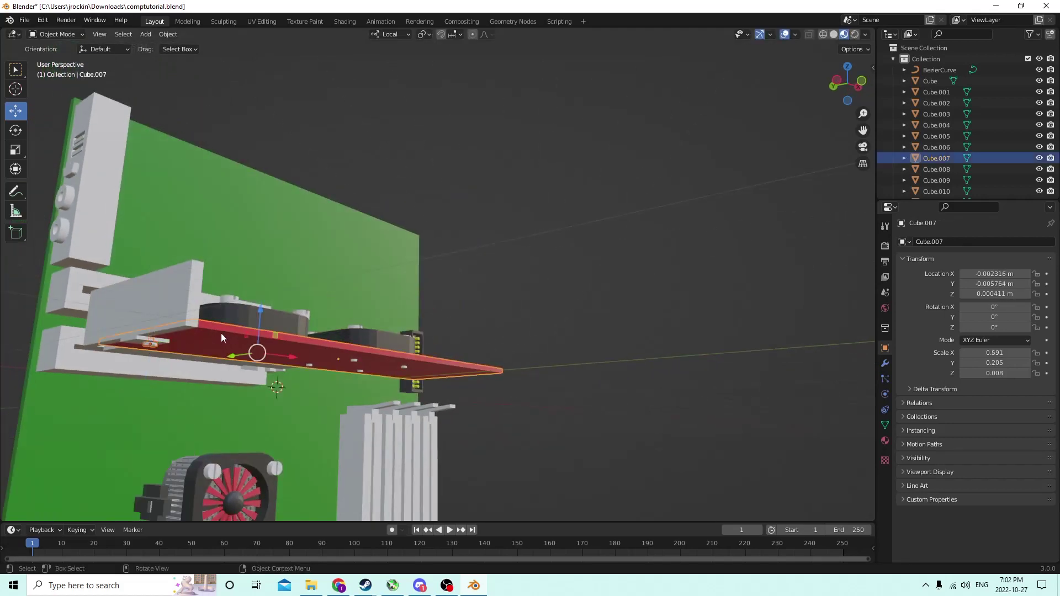
left_click(168, 34)
mouse_move(218, 402)
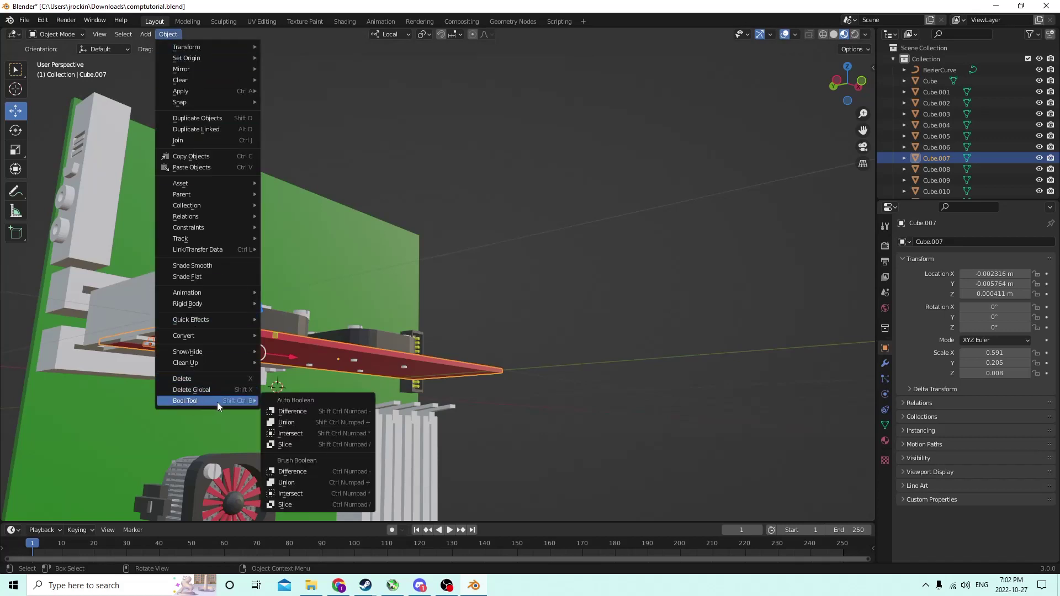
left_click(280, 413)
Examine the screw in the tab, the end bracket plate and the whole board from several sides.
middle_click_drag(251, 347, 277, 286)
left_click(223, 278)
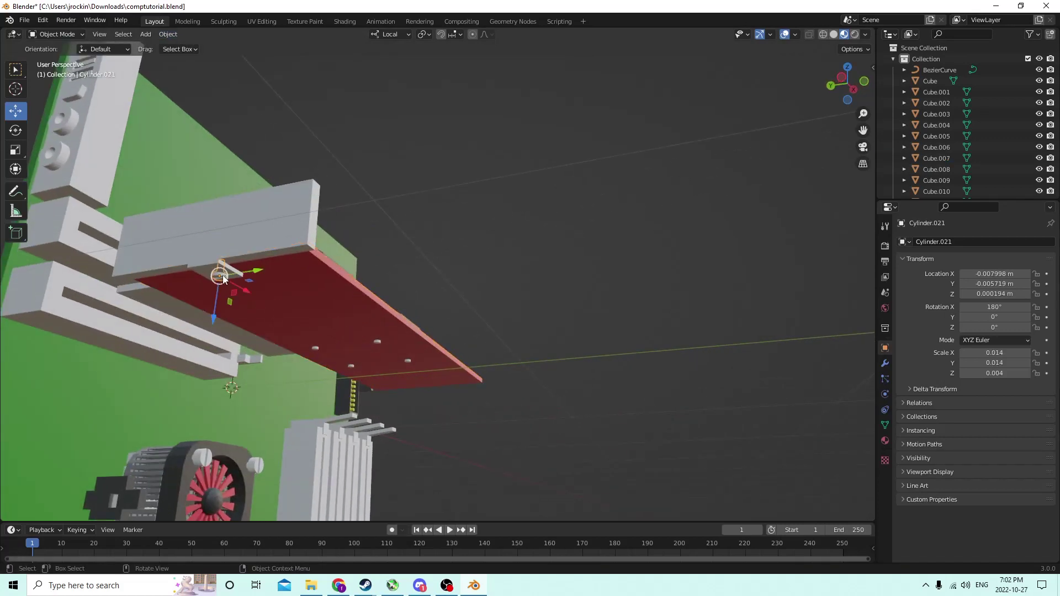
left_click_drag(221, 305, 205, 349)
middle_click_drag(204, 350, 299, 342)
left_click(297, 400)
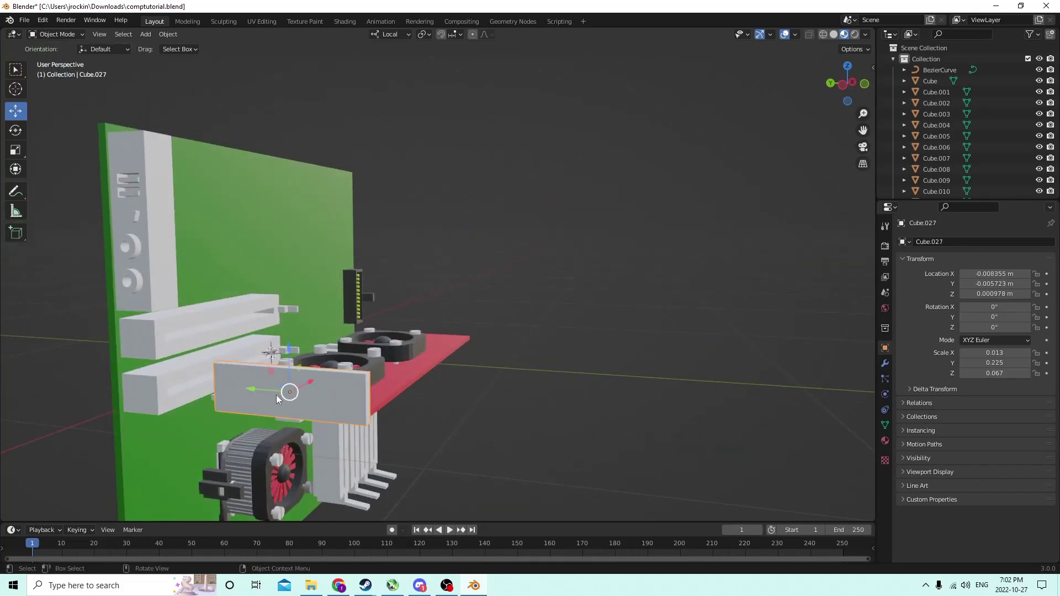
middle_click_drag(276, 396, 184, 178)
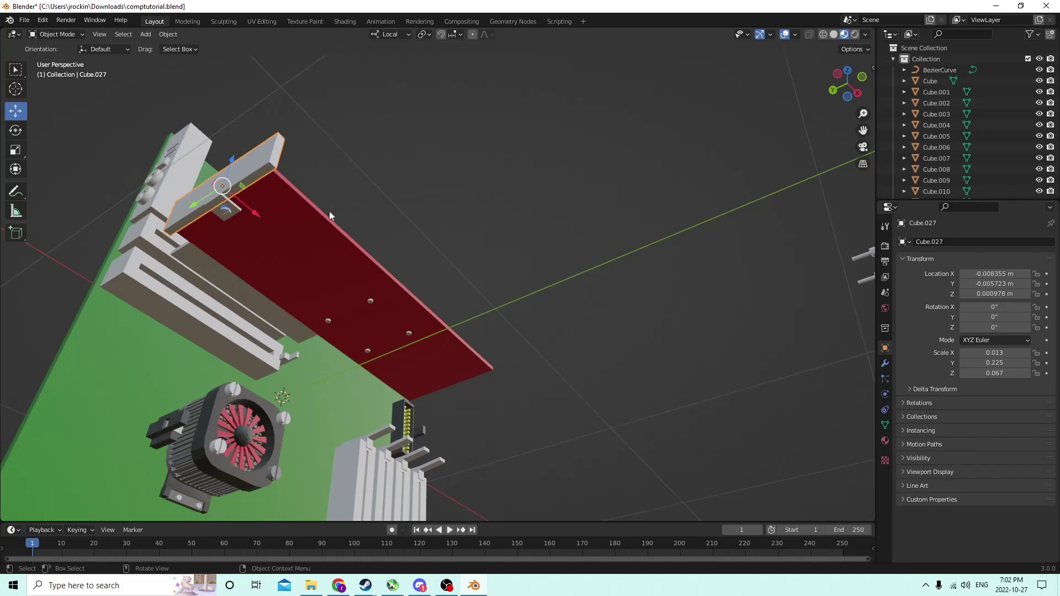
middle_click_drag(329, 211, 395, 278)
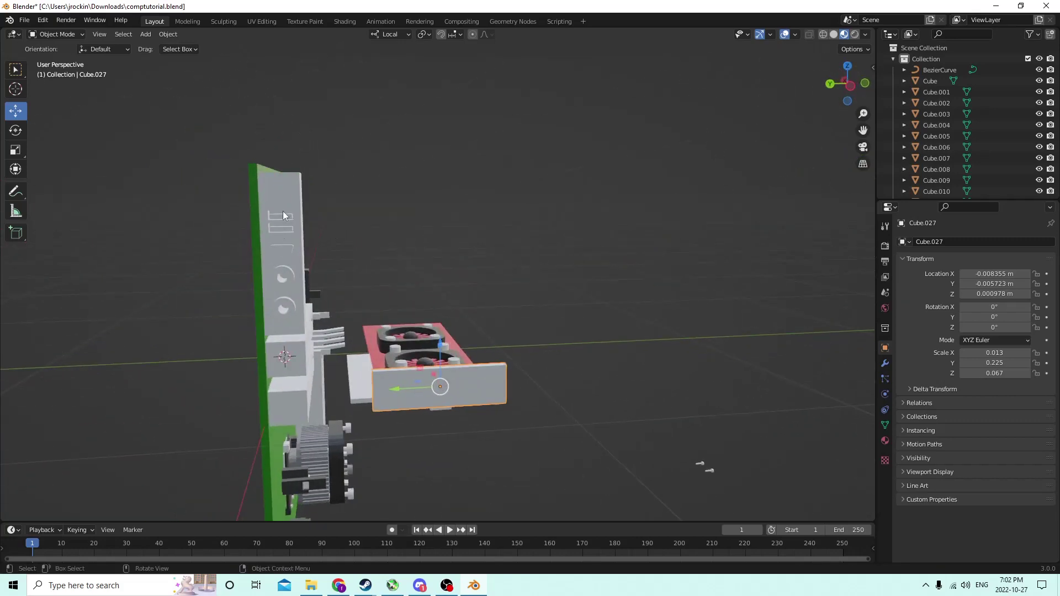
middle_click_drag(284, 214, 354, 241)
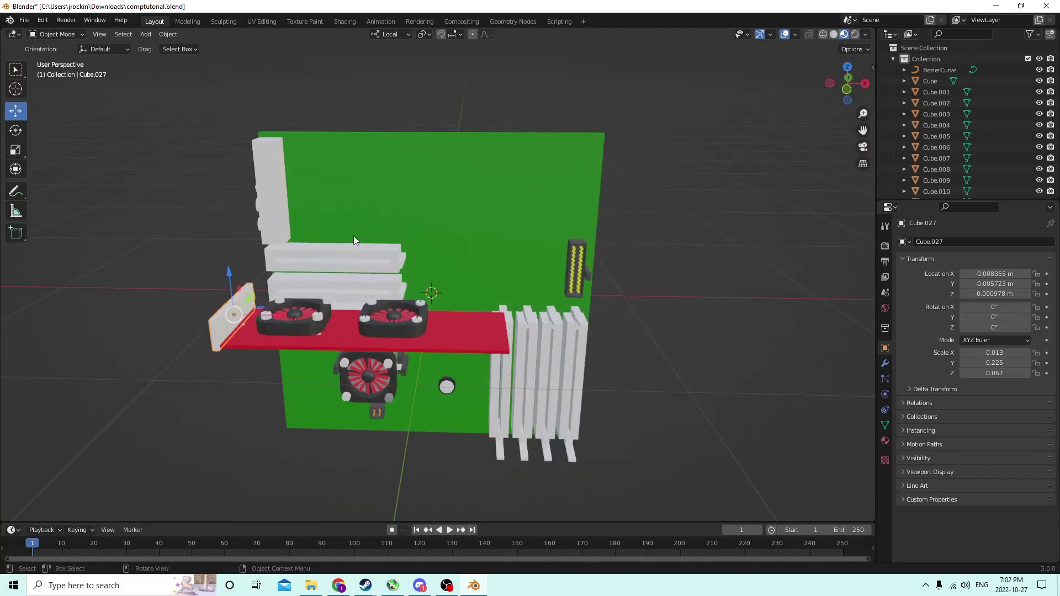
Add a cube mesh and shrink it uniformly to a scale of 0.269.
key("shift+a")
mouse_move(336, 242)
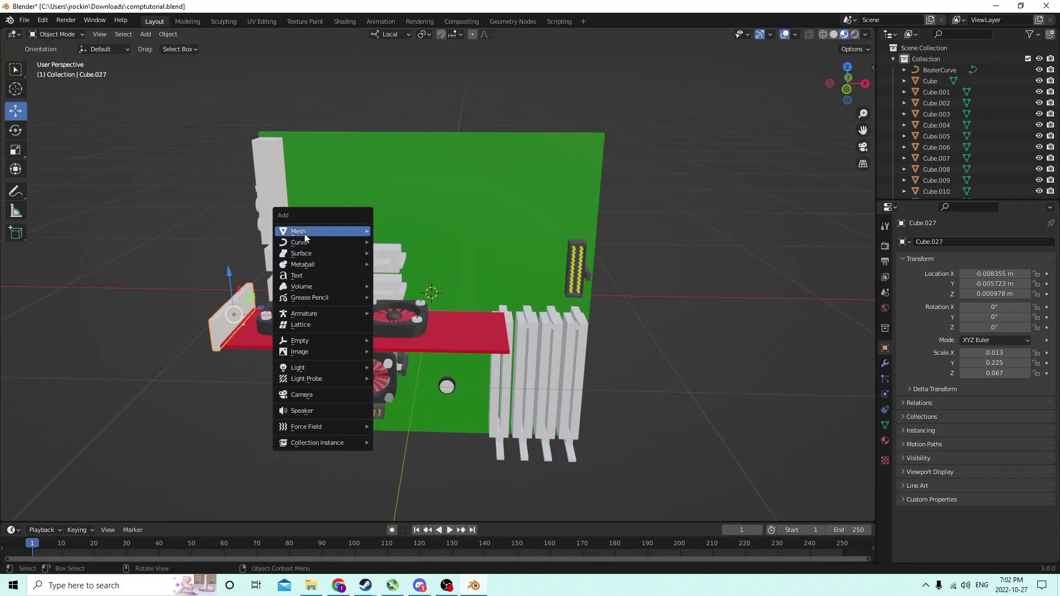
mouse_move(307, 234)
left_click(384, 243)
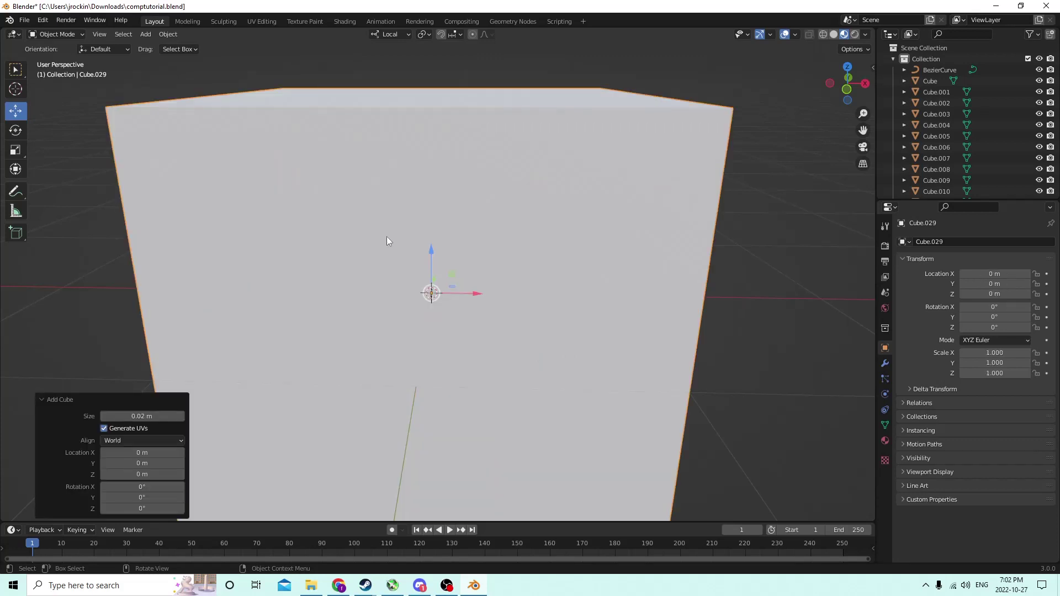
key("s")
left_click(461, 283)
Move the new cube clear of the board, to X -0.011699 m and Y -0.004375 m.
middle_click_drag(461, 283, 535, 307)
left_click_drag(617, 314, 446, 302)
middle_click_drag(446, 301, 495, 313)
left_click_drag(495, 313, 345, 228)
left_click(347, 237)
left_click(323, 208)
middle_click_drag(323, 208, 558, 180)
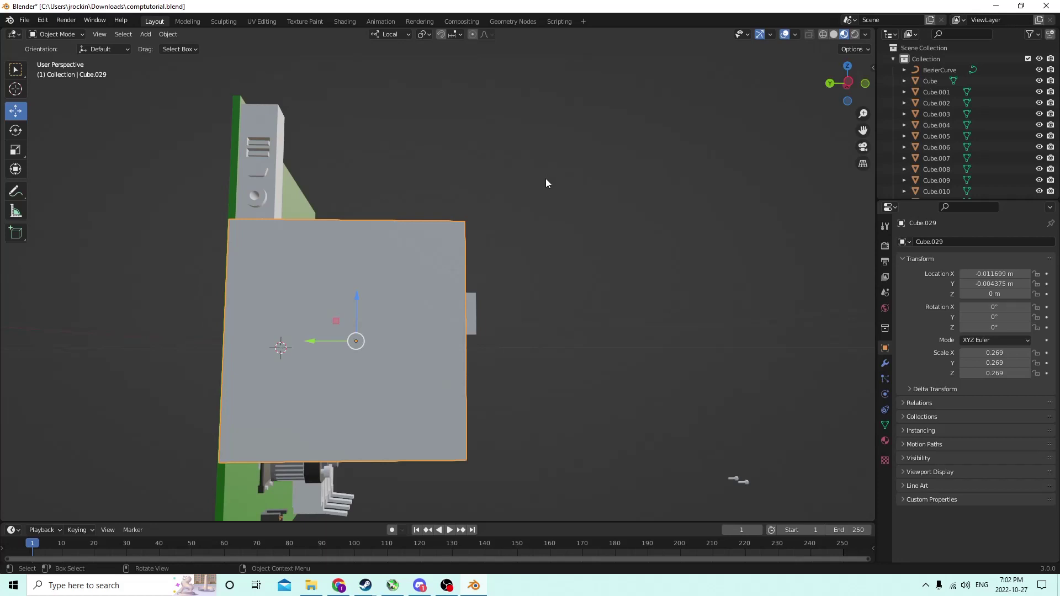
Flatten the cube along local Z by a factor of 0.441, to a Z scale of 0.119.
left_click(15, 150)
left_click_drag(356, 304, 356, 324)
middle_click_drag(356, 324, 168, 330)
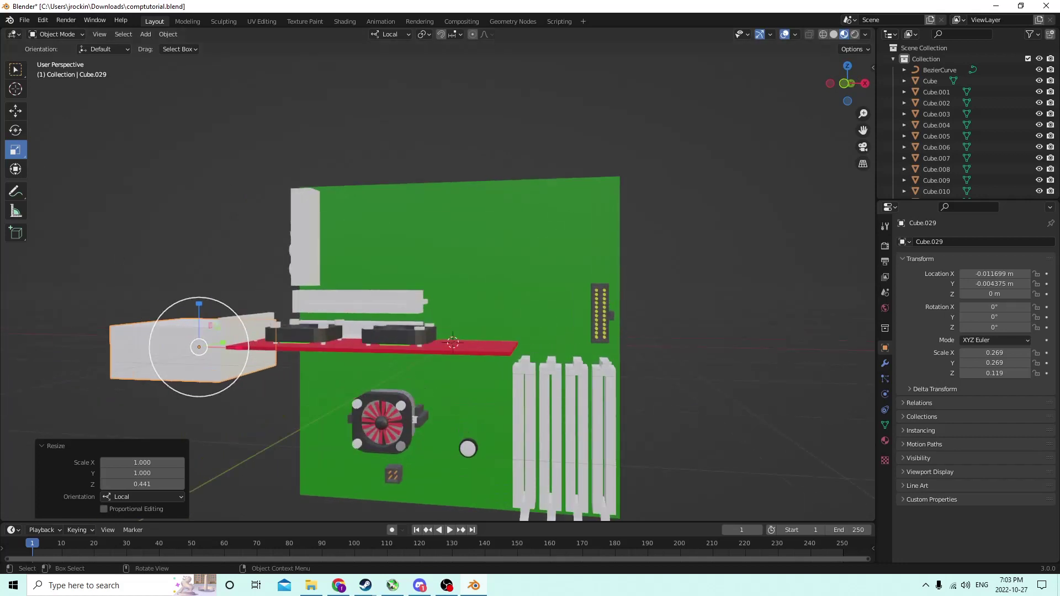
Set the flattened block's X location to 0 m and move it -0.008678 m along local Y, away from the board.
left_click(15, 111)
middle_click_drag(166, 287, 262, 215)
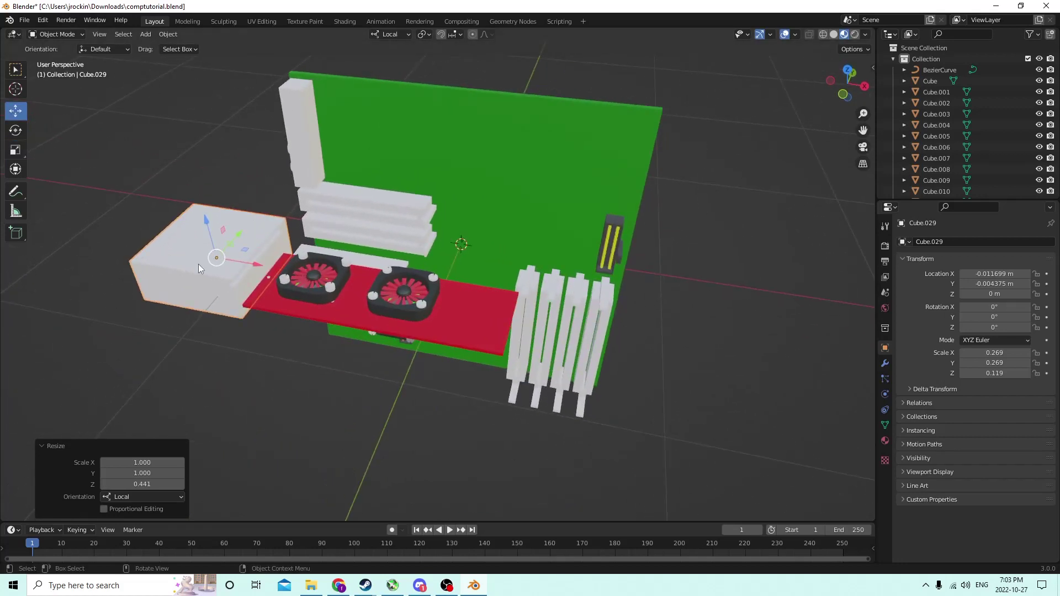
left_click(992, 273)
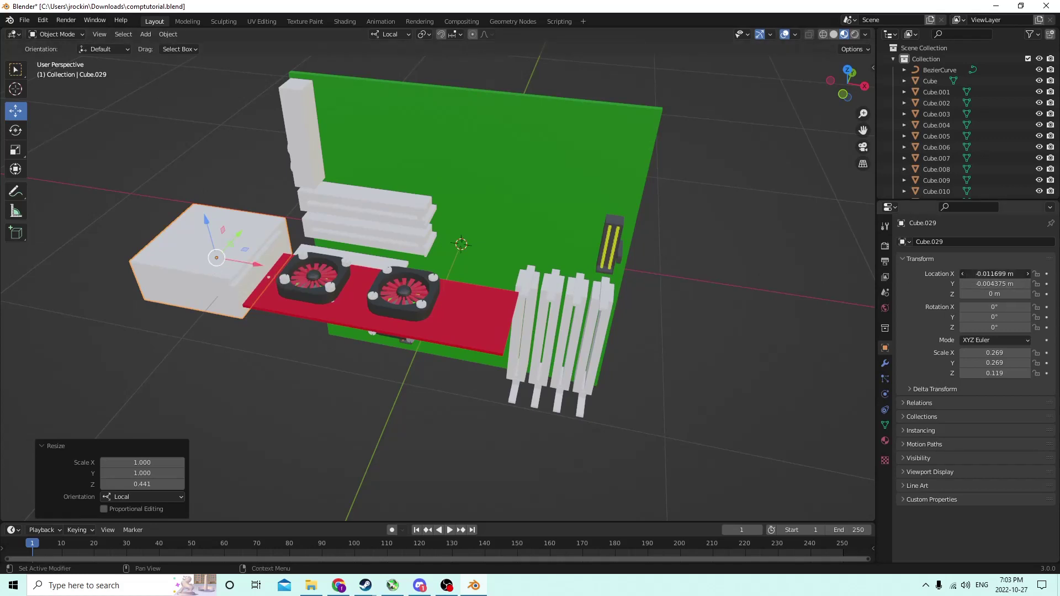
type("0")
key("Return")
middle_click_drag(690, 177, 518, 257)
left_click_drag(510, 267, 326, 393)
middle_click_drag(326, 393, 484, 242)
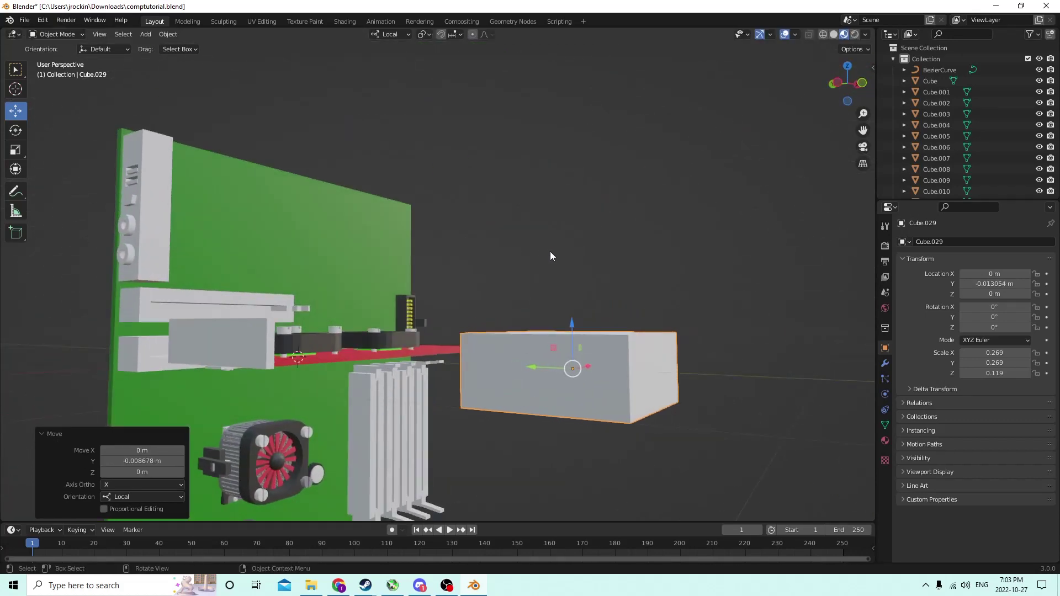
Duplicate the large block and move the copy 0.010647 m along local X.
scroll(603, 259, "up", 3)
middle_click_drag(596, 257, 400, 293)
middle_click_drag(354, 379, 334, 373)
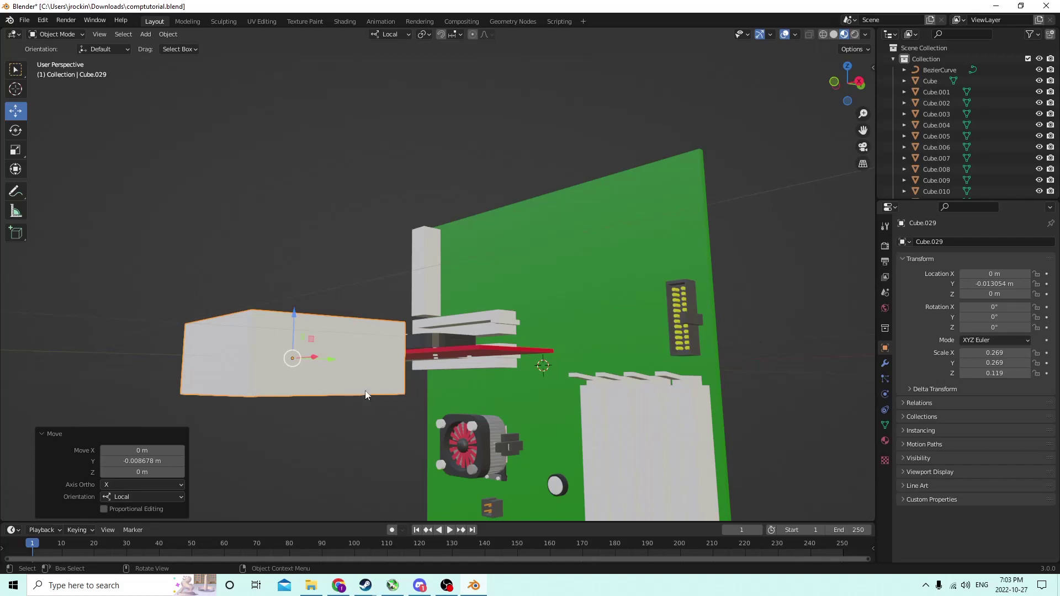
middle_click_drag(369, 398, 313, 320)
scroll(375, 360, "down", 1)
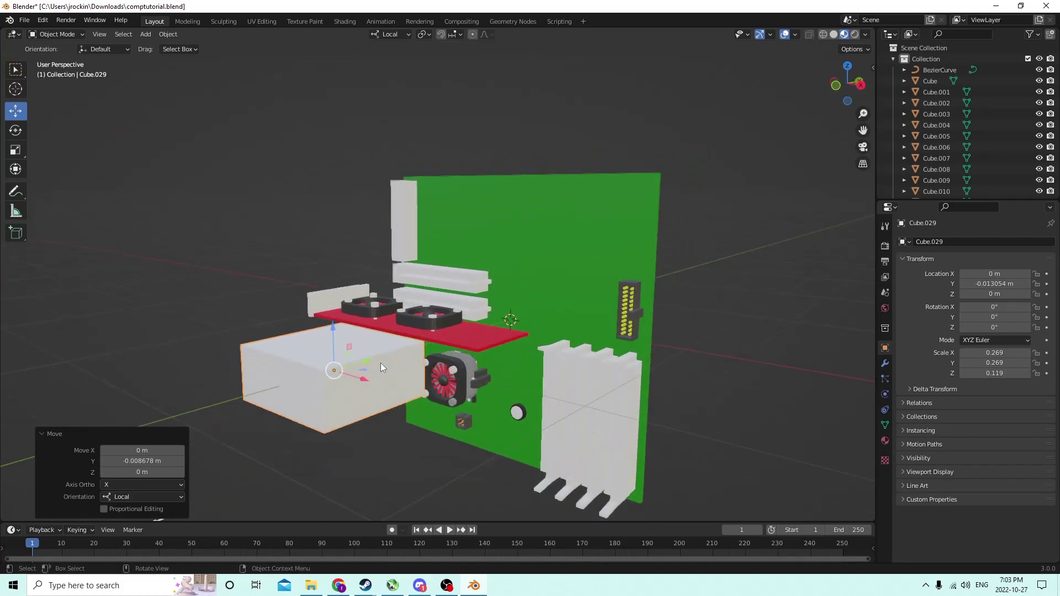
left_click(385, 374)
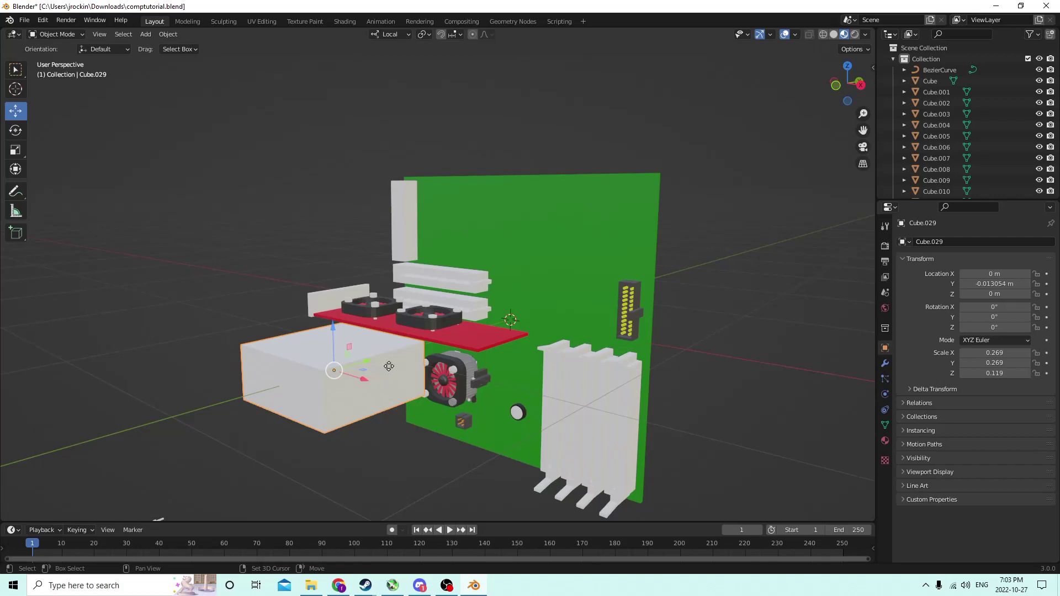
key("shift+d")
right_click(506, 377)
middle_click_drag(506, 377, 527, 393)
left_click_drag(401, 402, 653, 386)
middle_click_drag(654, 386, 755, 375)
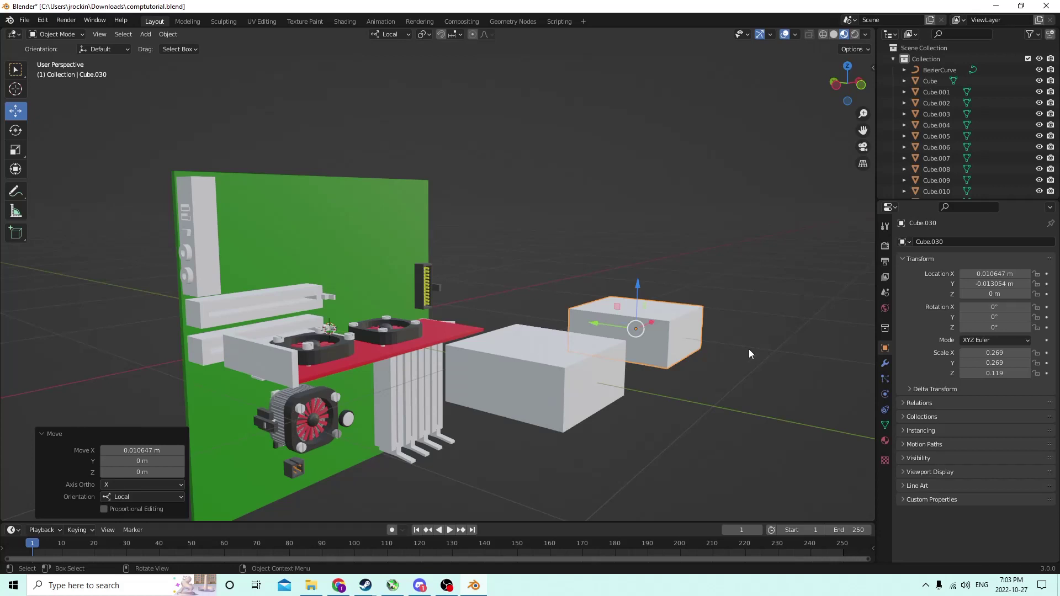
Duplicate the second large block in place and shrink the copy uniformly, to scales of 0.140, 0.140 and 0.062.
middle_click_drag(749, 349, 516, 343)
mouse_move(612, 366)
middle_mouse_down()
mouse_move(598, 372)
mouse_move(632, 391)
mouse_move(678, 387)
mouse_move(614, 381)
middle_mouse_up()
key("shift+d")
right_click(705, 366)
key("s")
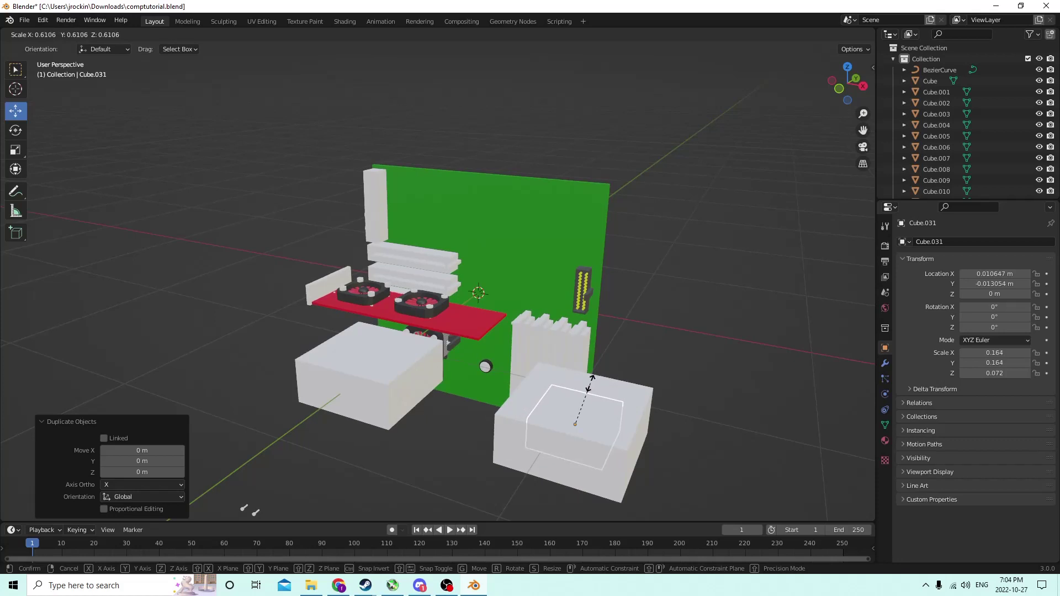
left_click(588, 390)
Move the small block along local X to 0.001541 m, into the first large block's side, and switch the viewport to solid shading.
left_click_drag(620, 436, 448, 400)
middle_click_drag(448, 400, 471, 387)
left_click_drag(471, 386, 428, 371)
left_click(822, 34)
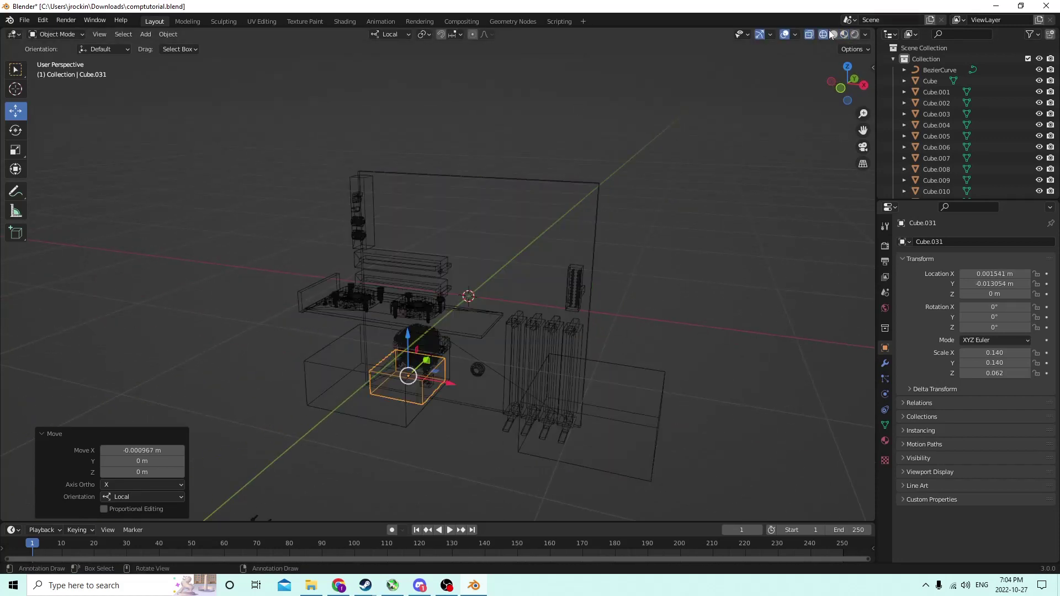
left_click(834, 34)
Adjust the small block's height along local Z to 0.000197 m.
scroll(654, 214, "up", 2)
middle_click_drag(619, 177, 621, 154)
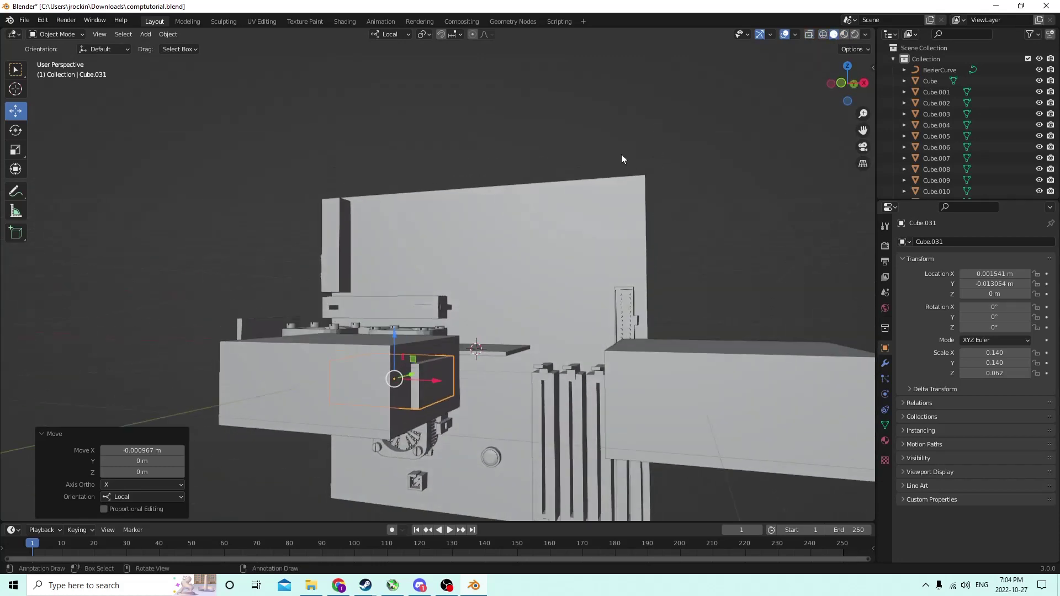
left_click_drag(394, 330, 386, 319)
scroll(386, 324, "down", 3)
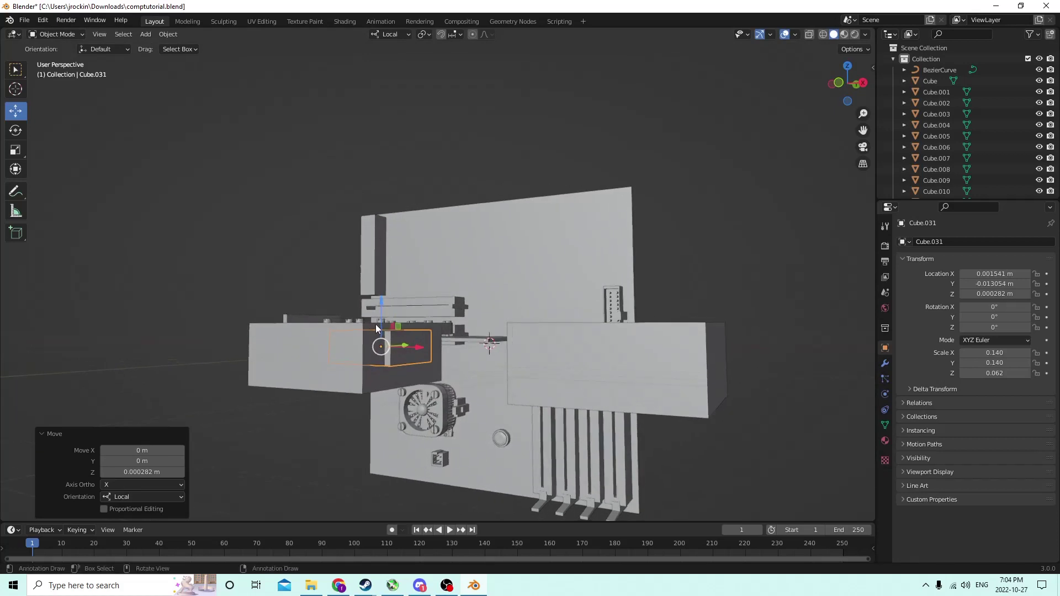
mouse_move(391, 315)
middle_mouse_down()
mouse_move(389, 327)
mouse_move(389, 317)
middle_mouse_up()
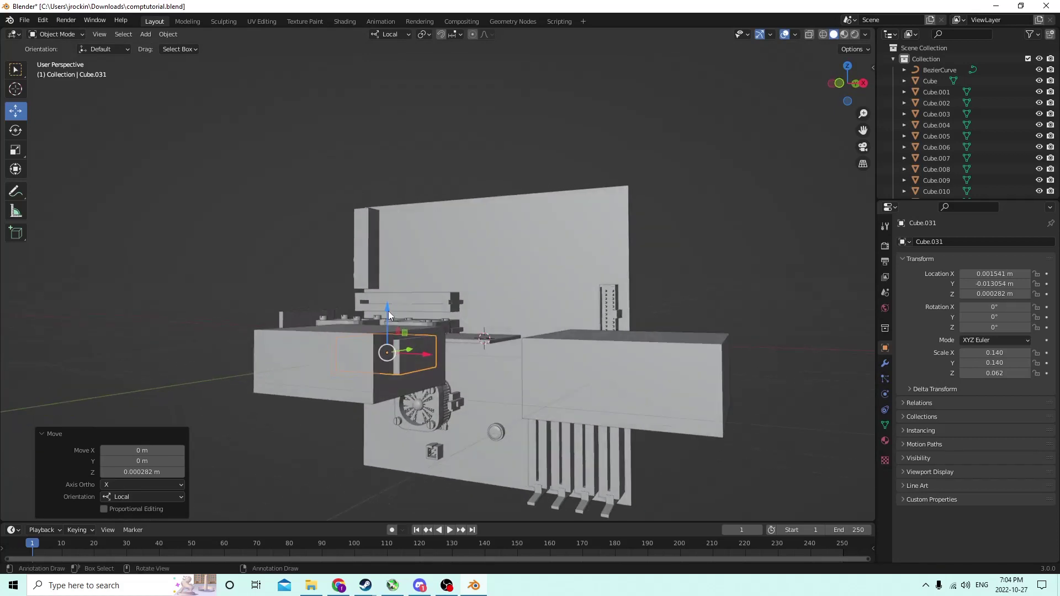
key("g")
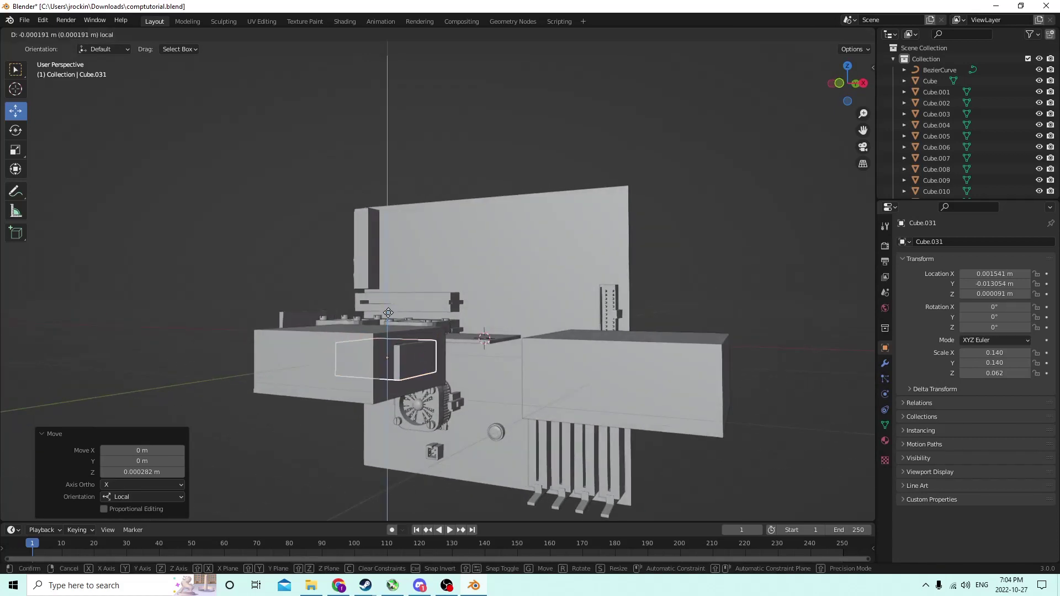
key("z")
left_click(388, 310)
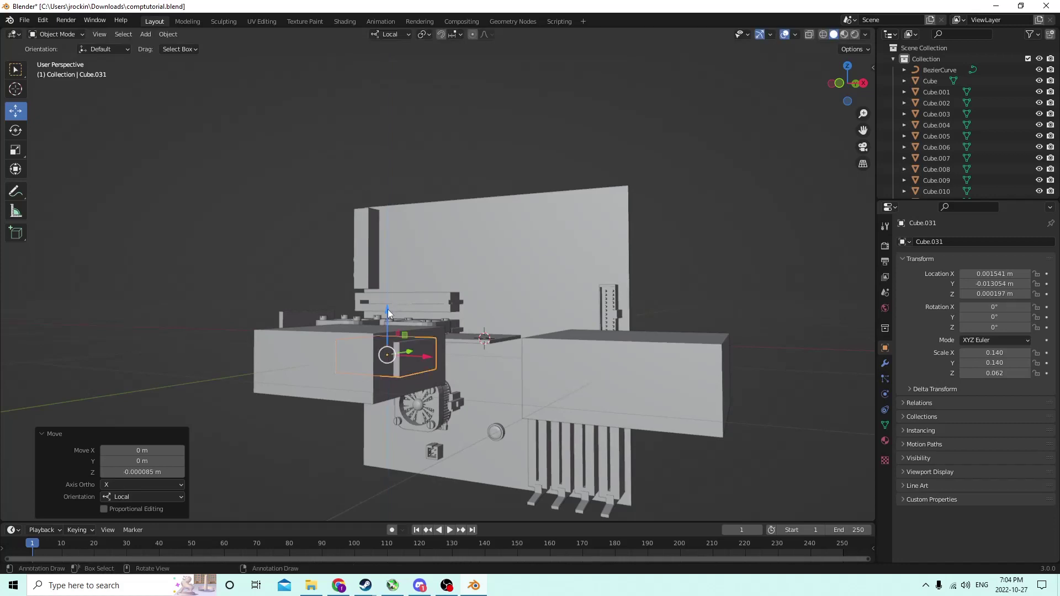
Flatten the small block along local Z by a factor of 0.795, to a Z scale of 0.049.
left_click(24, 148)
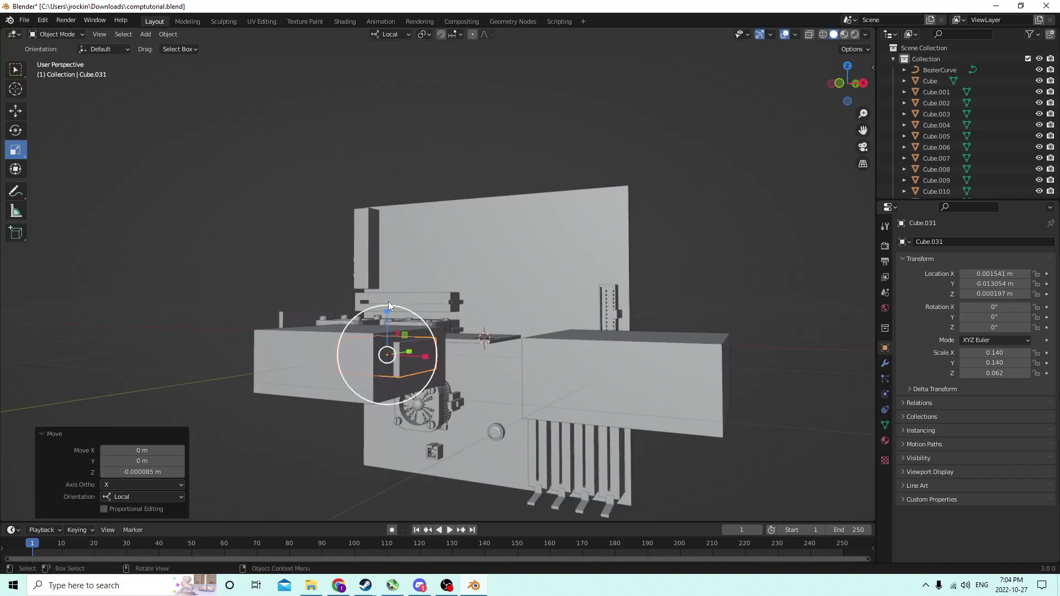
left_click_drag(387, 310, 390, 321)
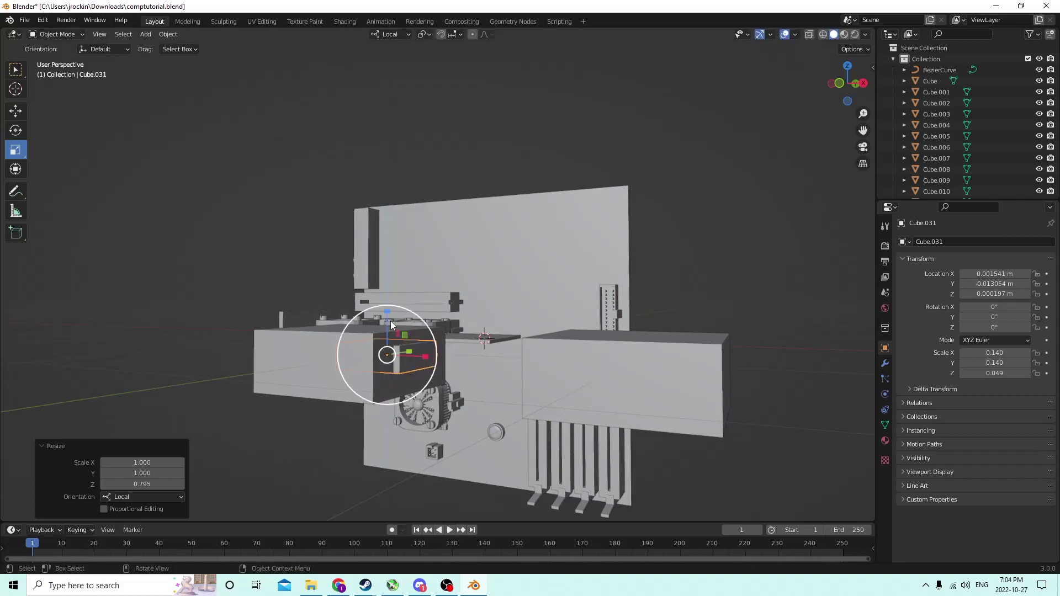
middle_click_drag(390, 321, 498, 332)
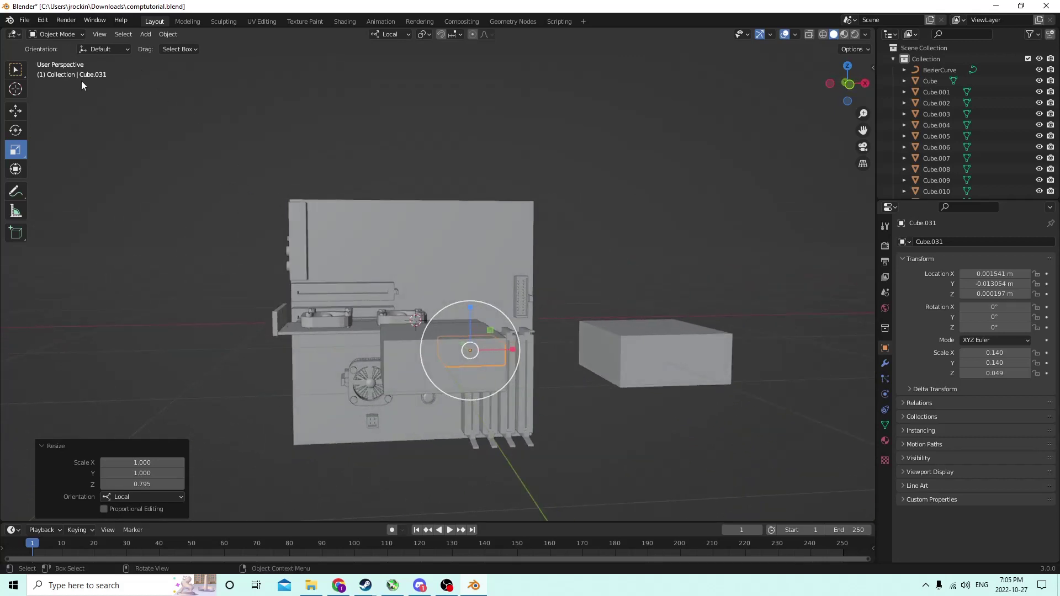
Duplicate the small block and move the copy along local X into the facing side of the second large block.
left_click(17, 112)
middle_click_drag(730, 205, 692, 220)
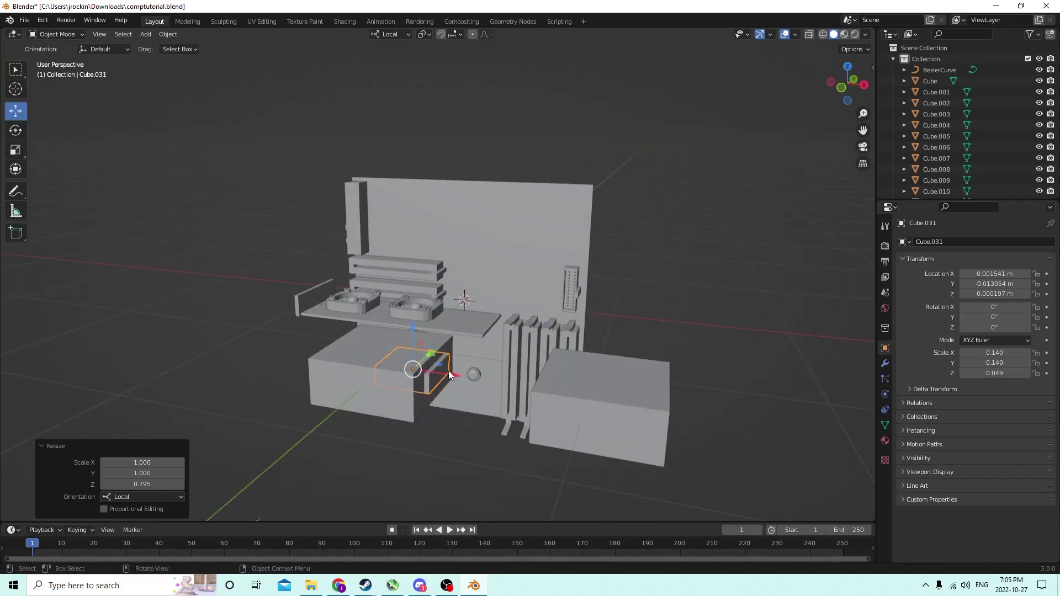
middle_click_drag(444, 363, 498, 342)
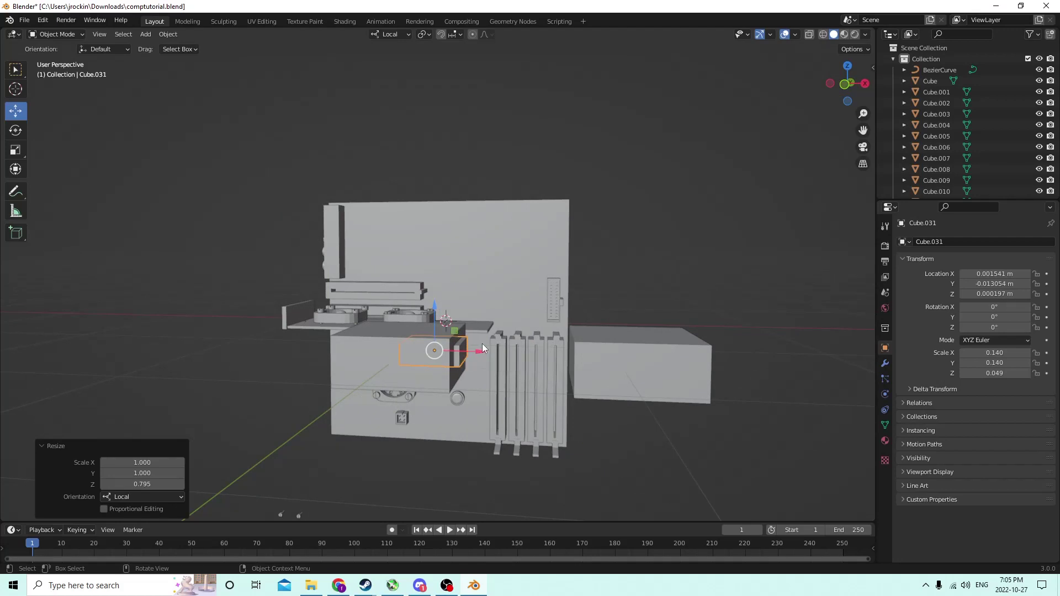
key("shift+d")
key("Escape")
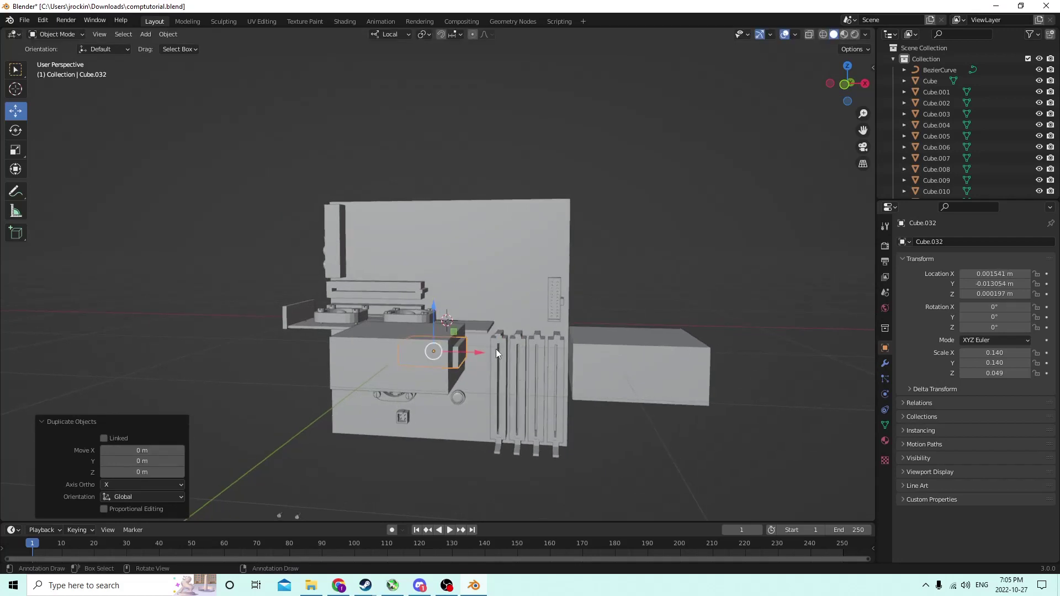
left_click_drag(475, 352, 552, 351)
middle_click_drag(586, 345, 603, 341)
left_click_drag(603, 341, 641, 329)
middle_click_drag(642, 330, 591, 338)
Slide the original small block along local X out of the first large block to its copy, and select the second large block.
left_click(655, 337)
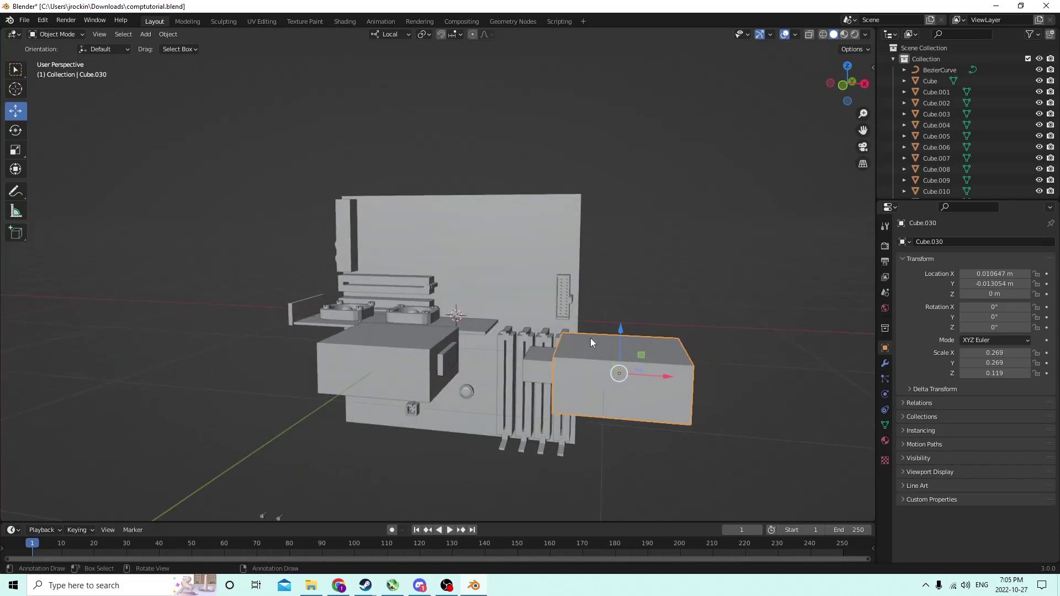
left_click(450, 360)
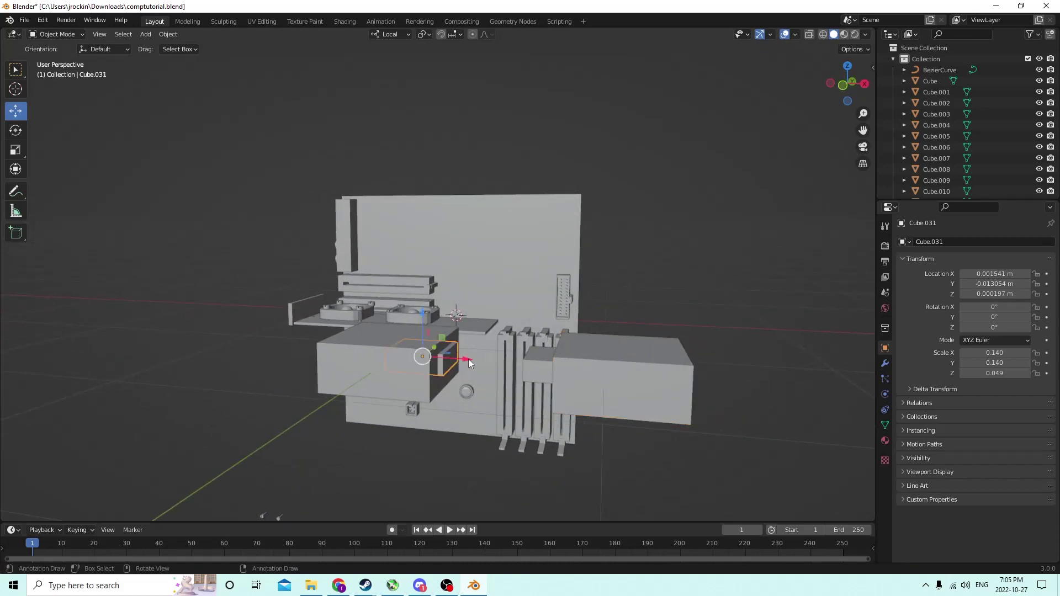
left_click_drag(468, 359, 557, 360)
left_click(638, 361)
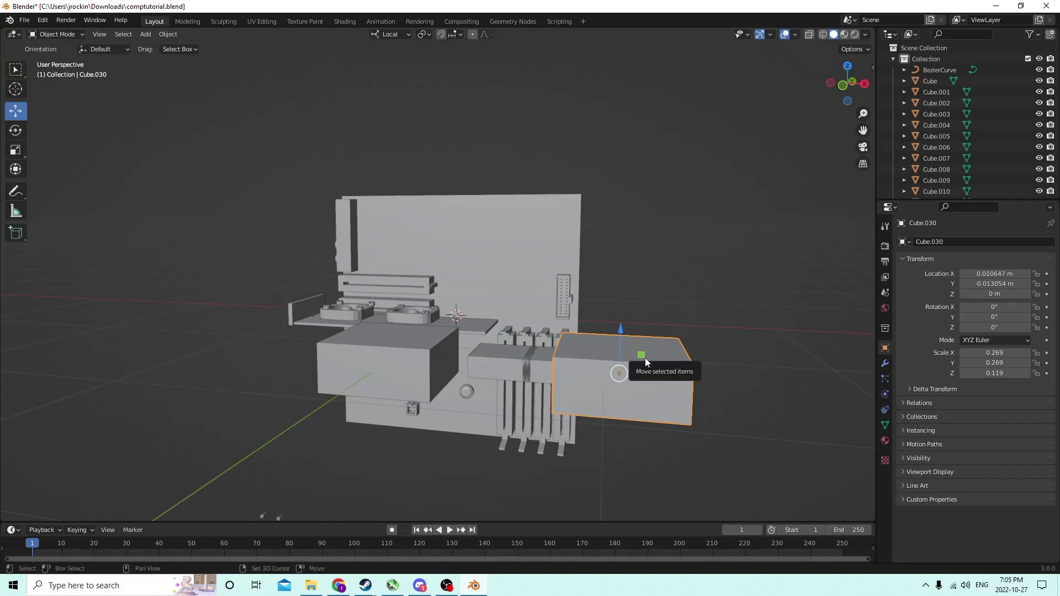
Duplicate the second large block, scale the copy by 0.801, and slide it along local X into the first large block's side.
key("shift+d")
right_click(697, 334)
left_click_drag(664, 373, 507, 353)
middle_click_drag(507, 353, 516, 380)
key("s")
left_click(553, 323)
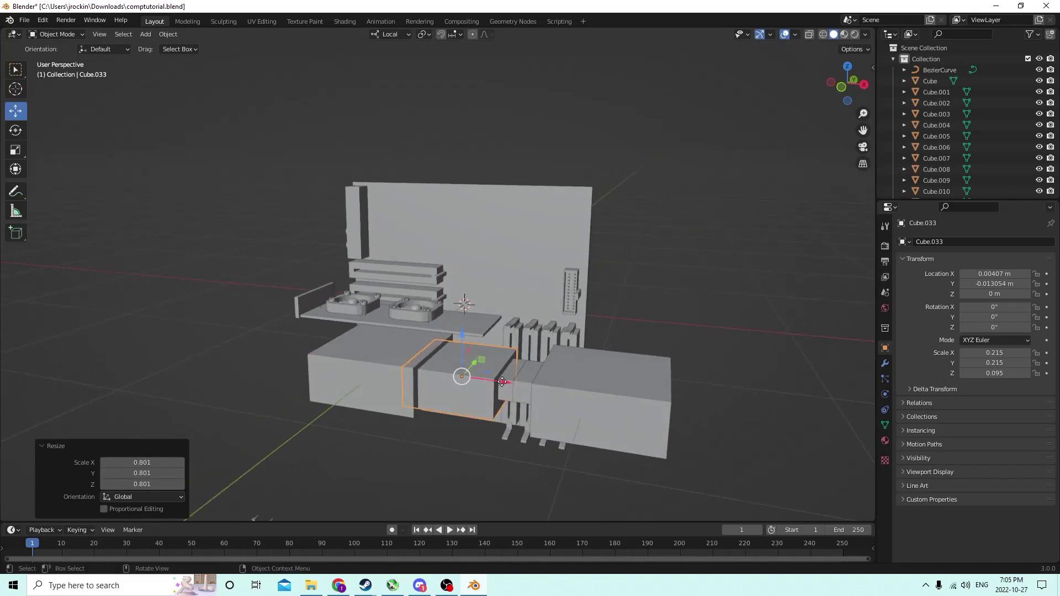
left_click_drag(502, 381, 500, 381)
middle_click_drag(500, 381, 467, 360)
middle_click_drag(358, 341, 402, 340)
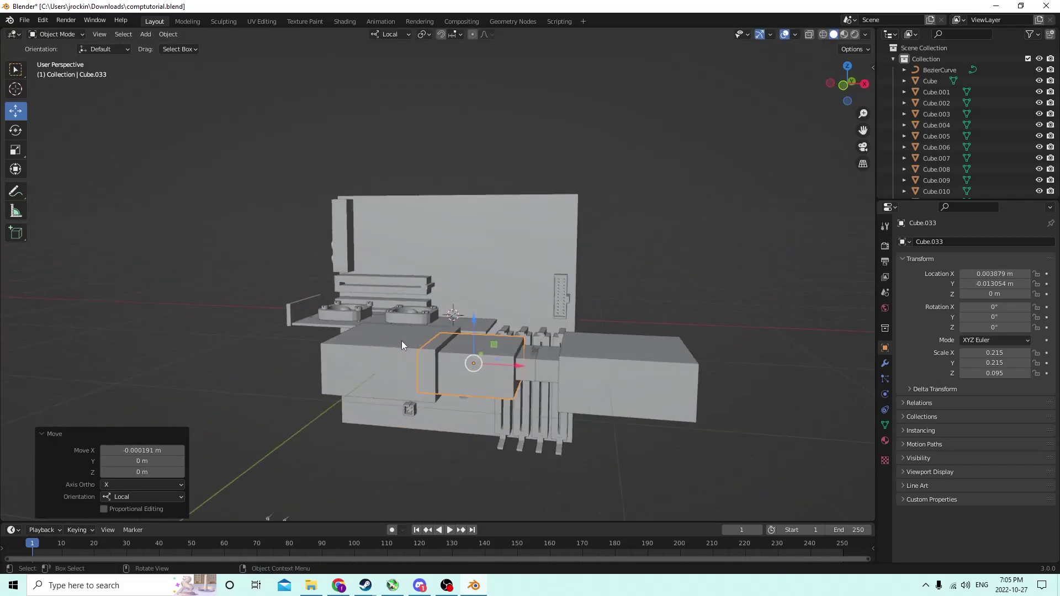
Cut the scaled copy out of the first large block with a Bool Tool difference.
left_click(389, 358, "shift")
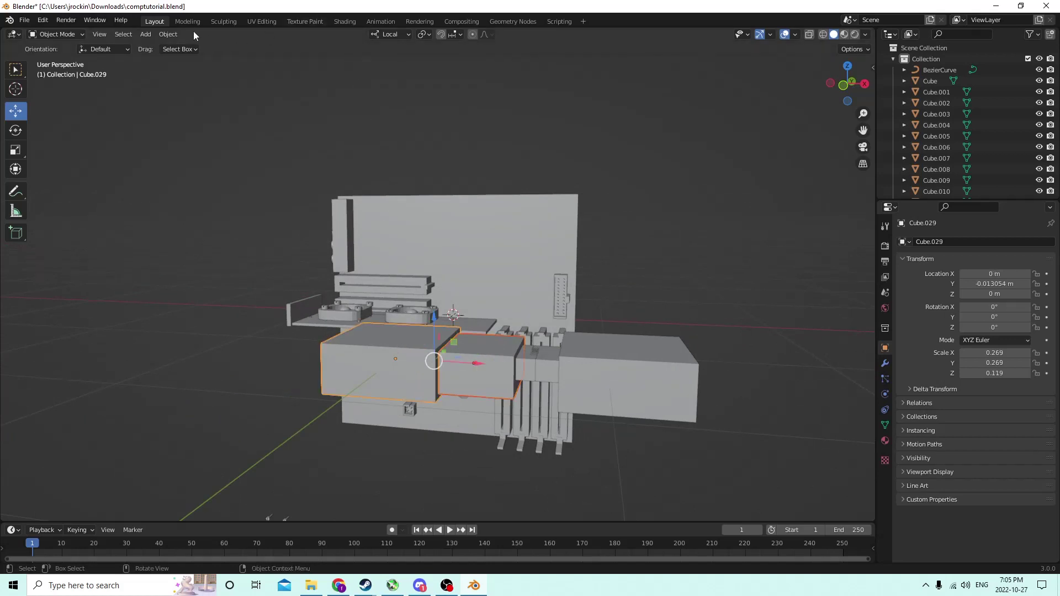
left_click(174, 38)
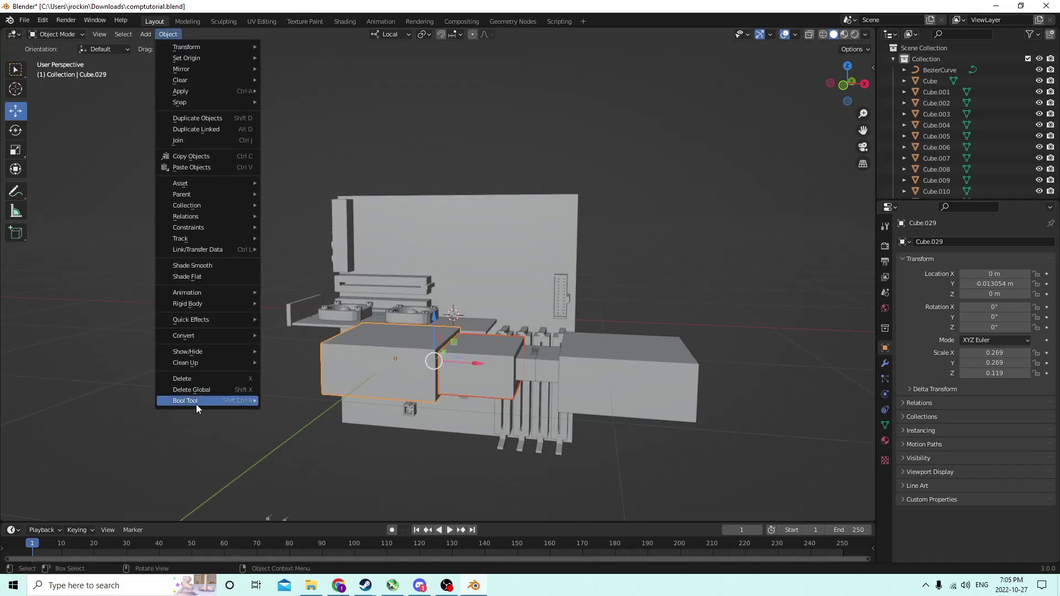
mouse_move(243, 399)
left_click(289, 412)
middle_click_drag(290, 409, 349, 364)
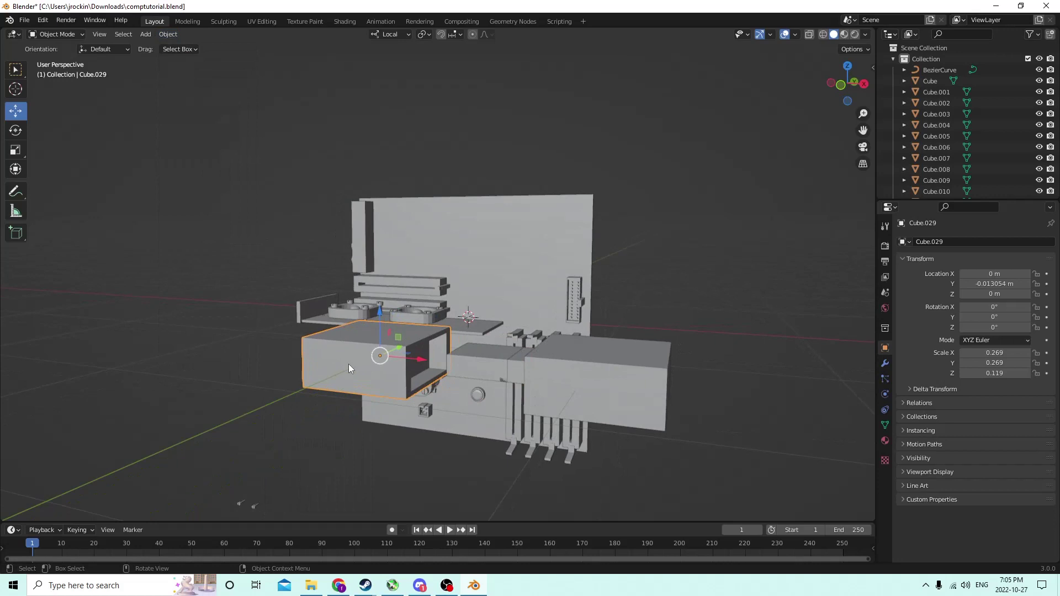
Move the remaining small block -0.003785 m along local X into the hollowed large block.
left_click(480, 362)
middle_click_drag(479, 363, 520, 354)
left_click_drag(535, 353, 442, 339)
middle_click_drag(436, 335, 389, 315)
Shorten the small block along local X to an X scale of 0.095.
left_click(22, 150)
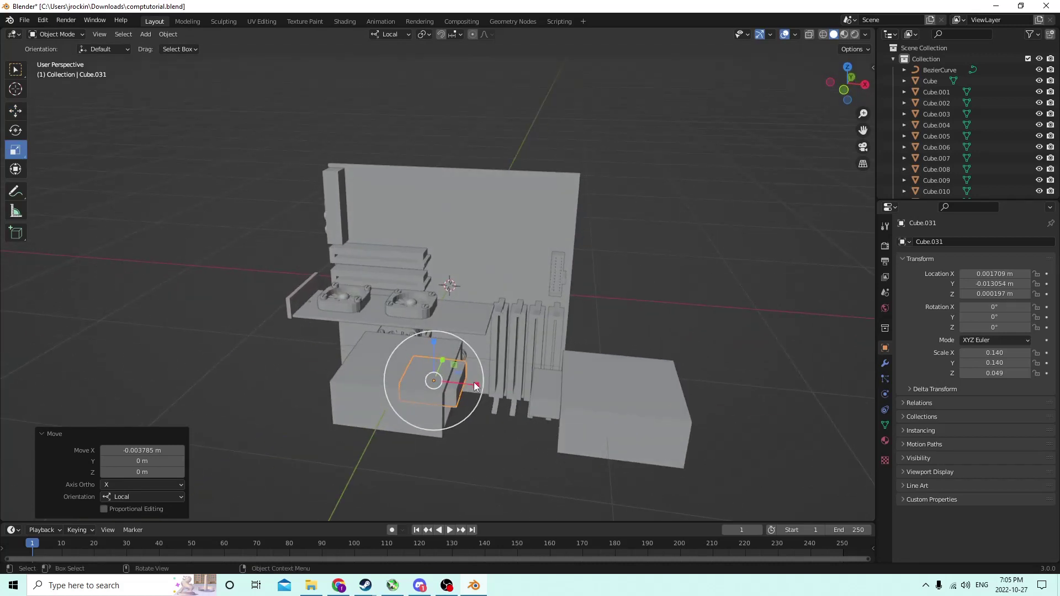
left_click_drag(476, 386, 463, 385)
middle_click_drag(463, 384, 406, 320)
left_click(325, 340)
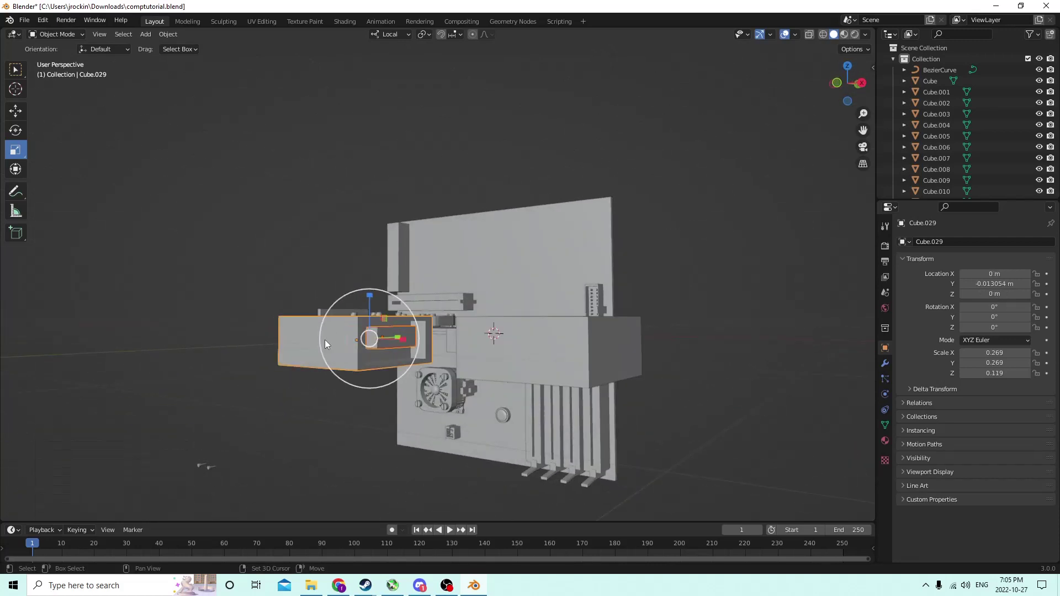
middle_click_drag(340, 320, 363, 349)
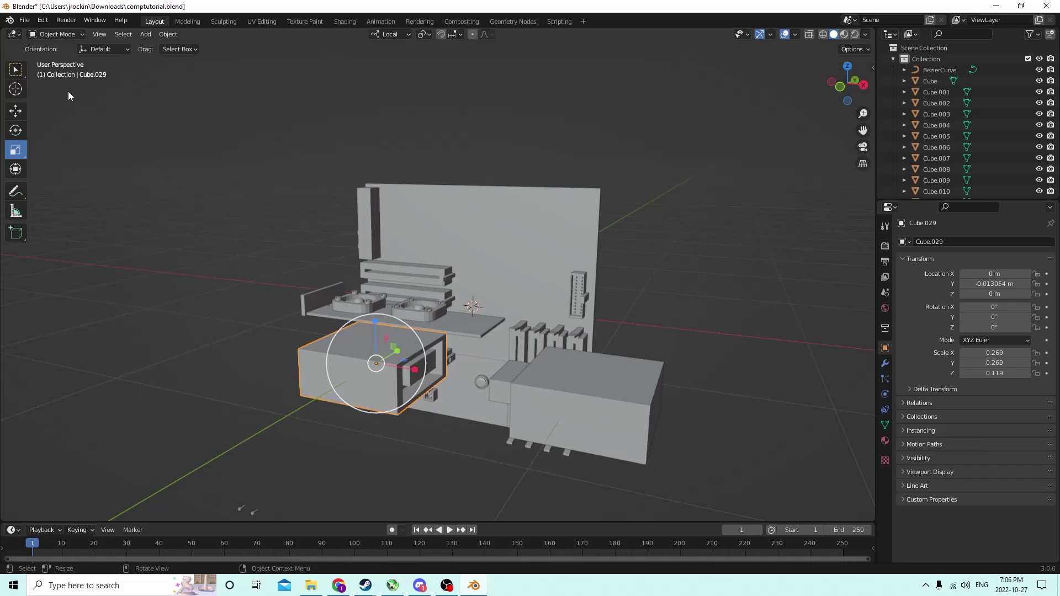
left_click(66, 20)
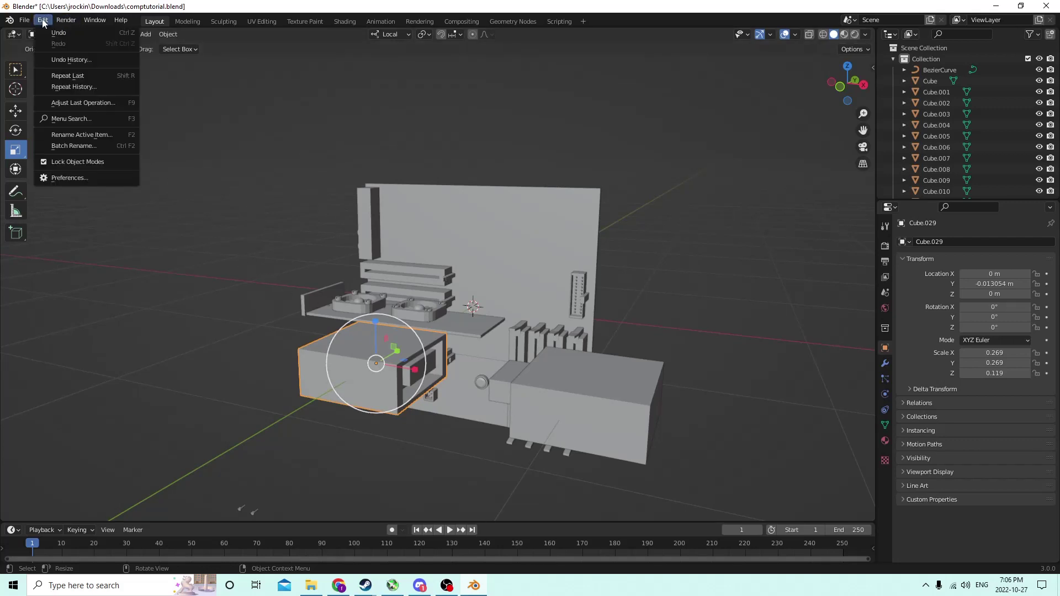
left_click(52, 33)
left_click(46, 21)
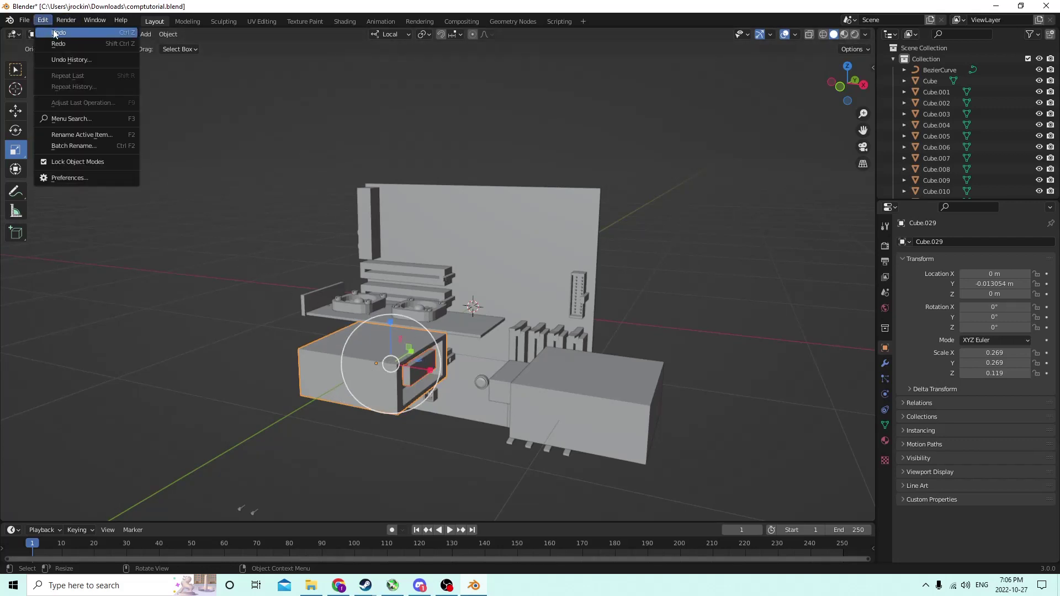
left_click(54, 33)
Join the hollowed large block with the inner small block into one port object, keeping the small block active.
middle_click_drag(141, 104, 171, 124)
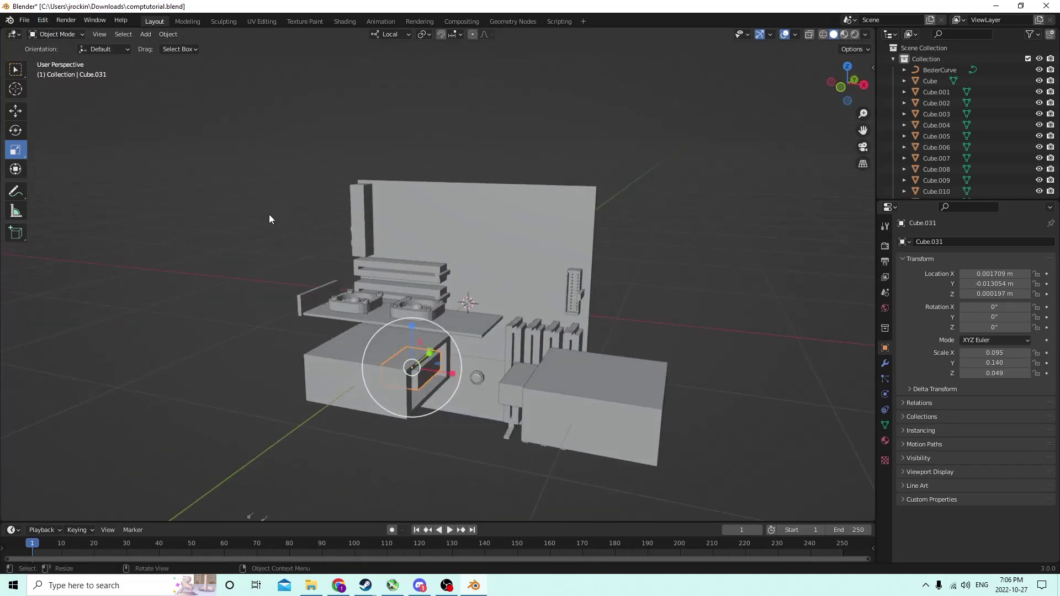
middle_click_drag(364, 323, 291, 254)
middle_click_drag(291, 254, 322, 265)
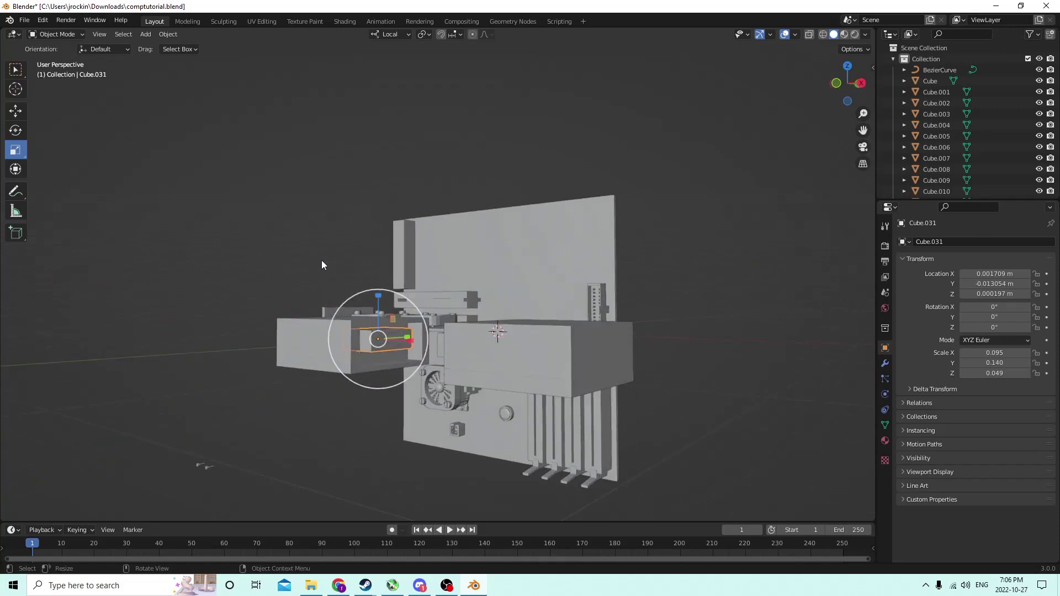
left_click(313, 329, "shift")
middle_click_drag(313, 330, 320, 330)
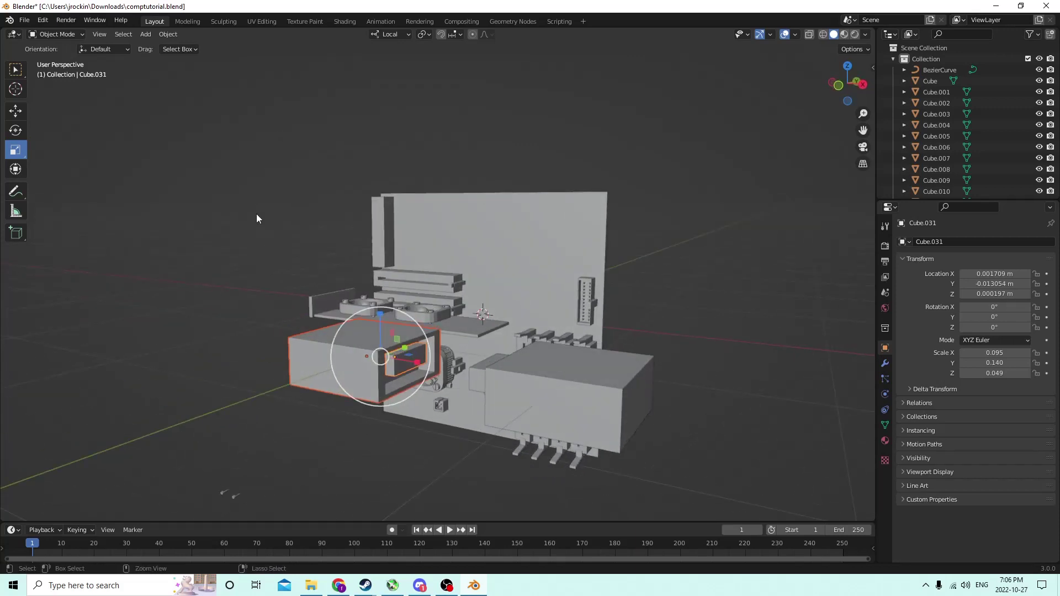
middle_click_drag(257, 217, 821, 284)
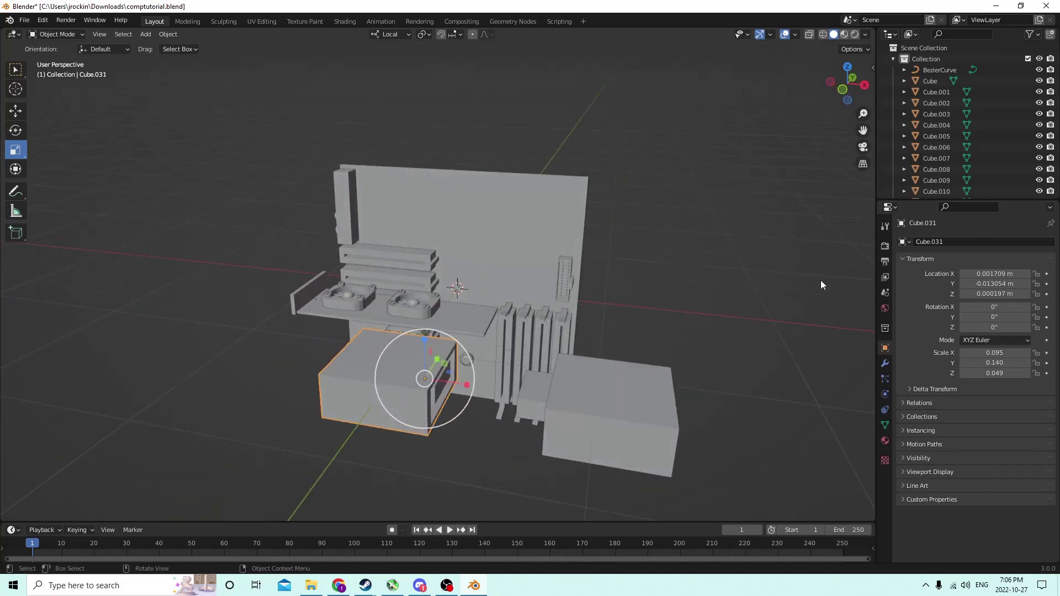
Rotate the joined port object 180° about Y.
left_click(987, 317)
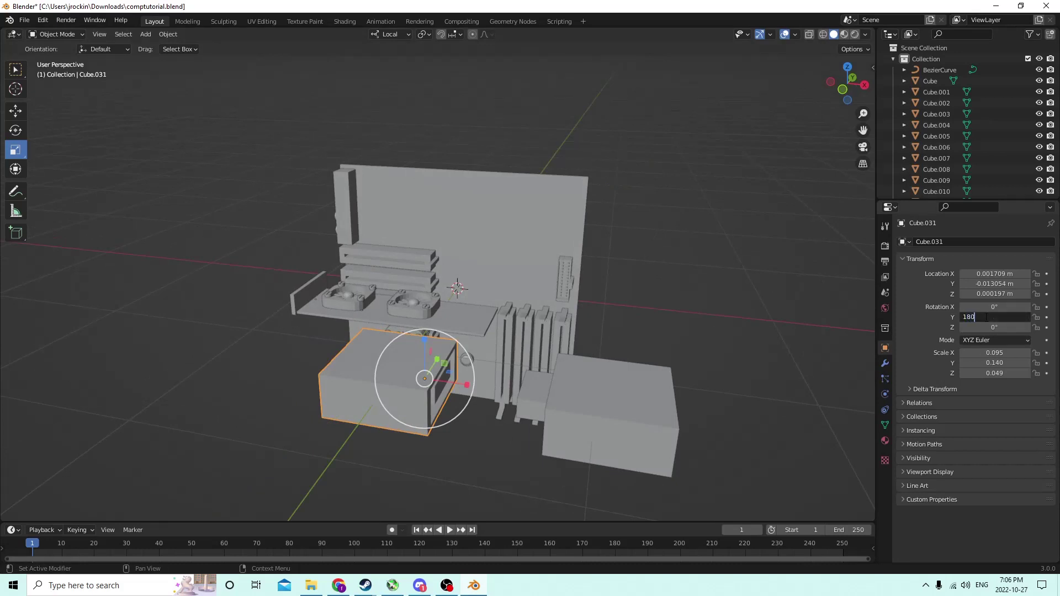
type("180")
key("Return")
middle_click_drag(697, 240, 584, 320)
middle_click_drag(497, 327, 512, 359)
key("Tab")
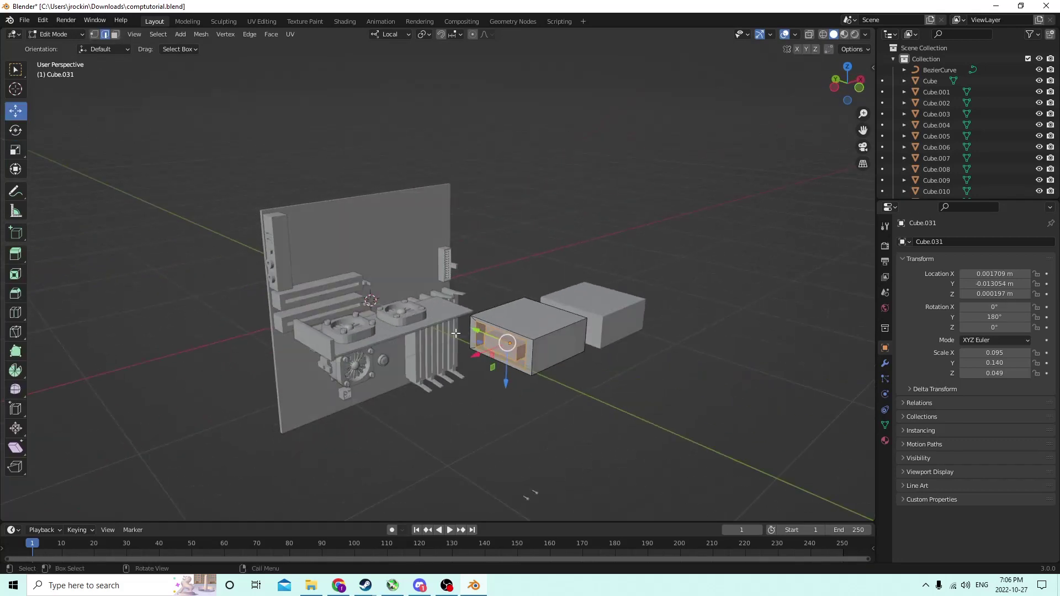
key("Tab")
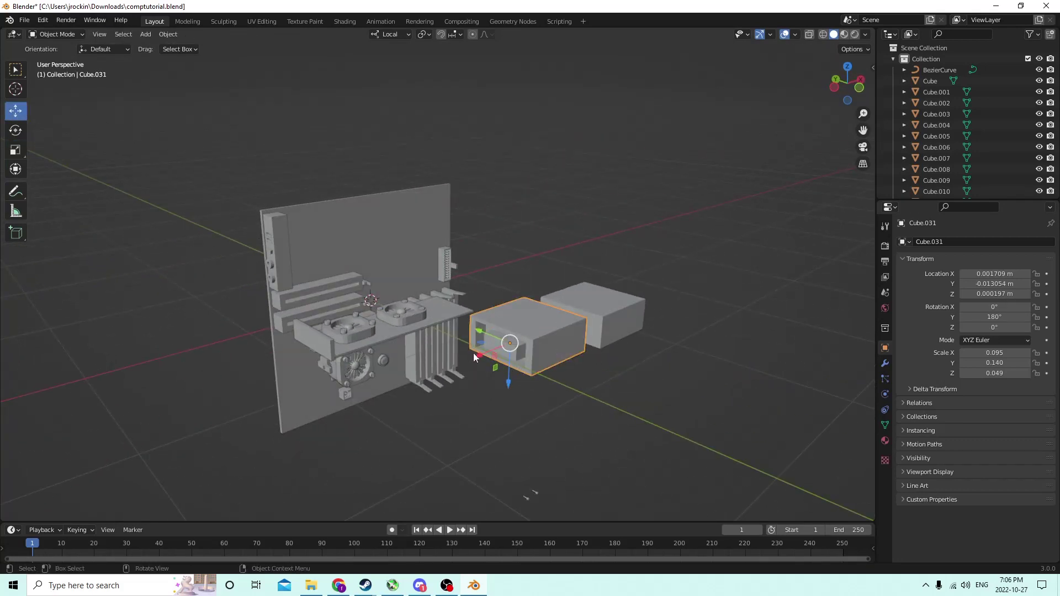
Move the port 0.009222 m along local X and 0.006789 m along local Y, and shrink it to scale 0.022, 0.032, 0.011.
left_click_drag(481, 355, 380, 389)
middle_click_drag(381, 389, 453, 375)
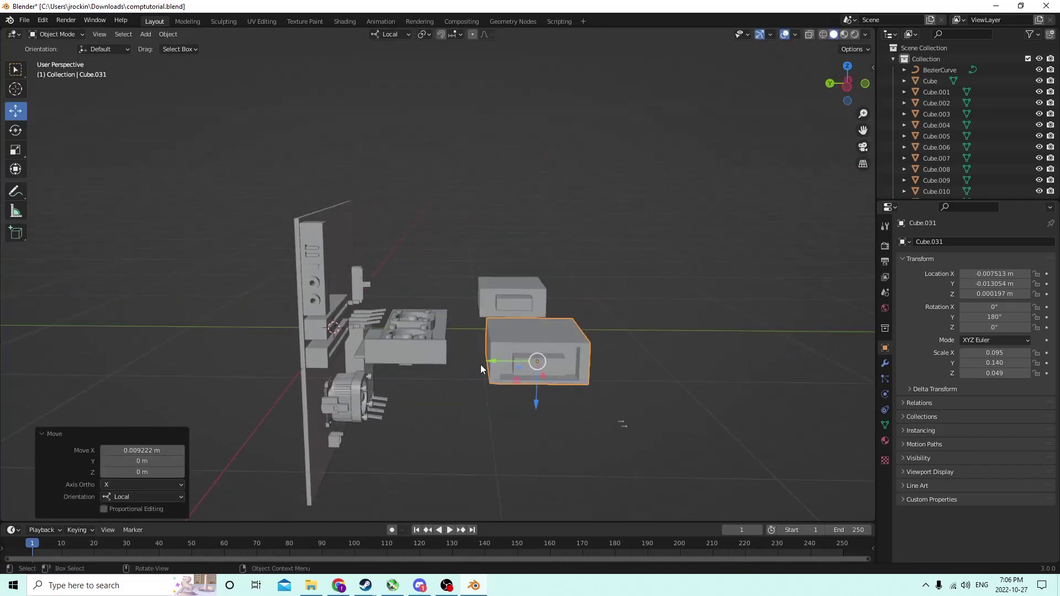
left_click_drag(480, 365, 412, 358)
key("s")
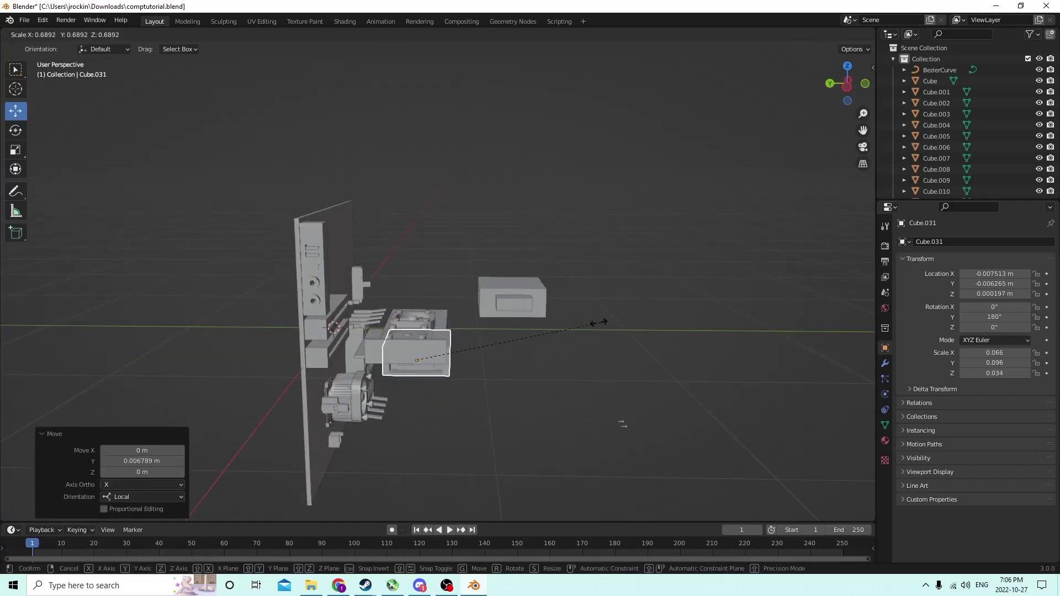
left_click(458, 324)
middle_click_drag(452, 322, 224, 339)
Move the port -0.000947 m along local Z and 0.001128 m along local X so it passes through the card's bracket plate.
left_click_drag(263, 393, 263, 376)
middle_click_drag(263, 376, 234, 373)
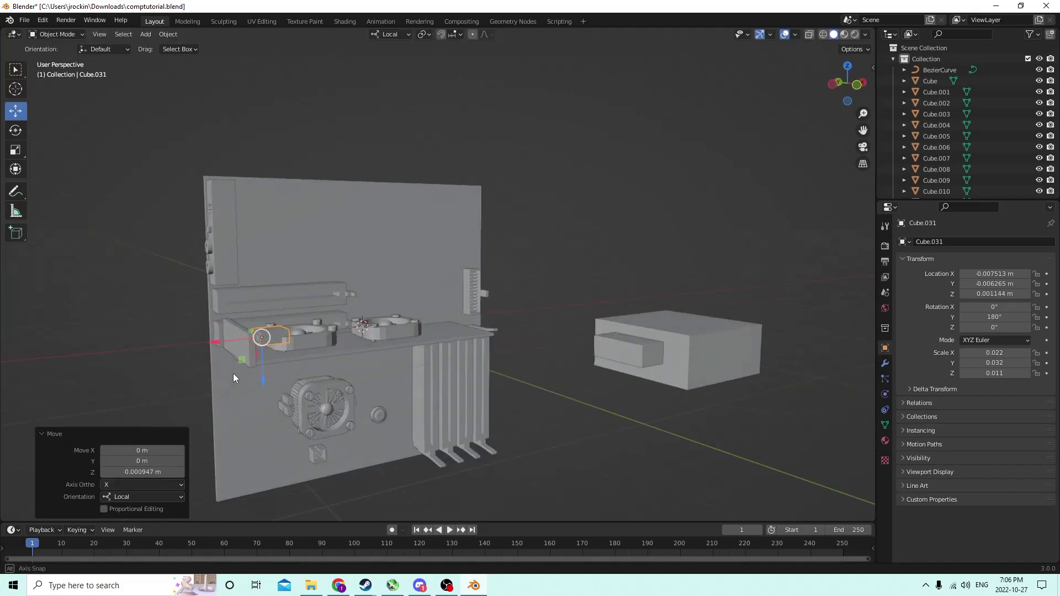
left_click_drag(222, 330, 190, 345)
scroll(203, 339, "up", 2)
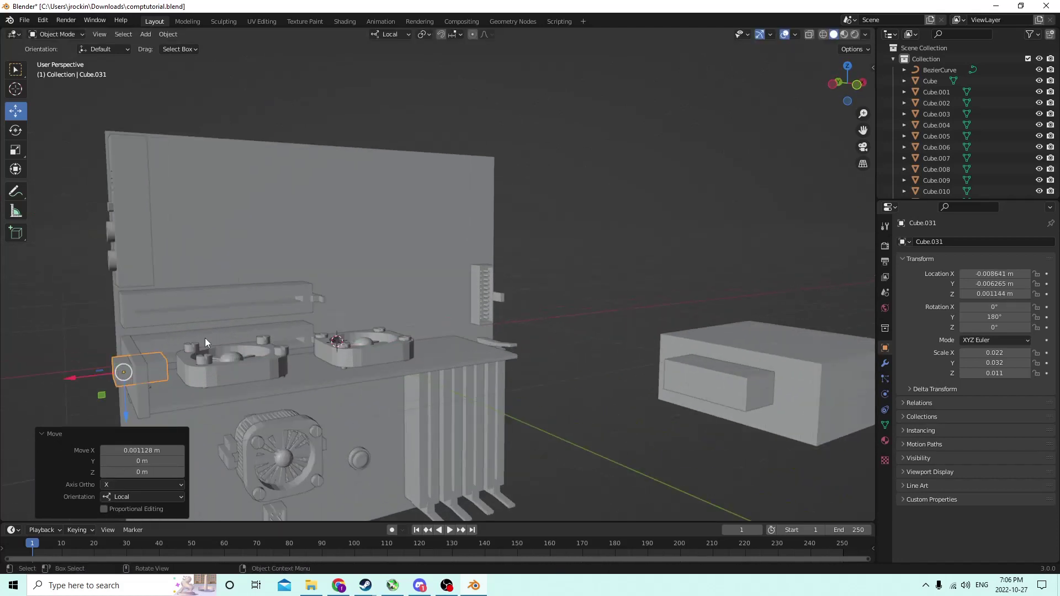
mouse_move(204, 338)
middle_mouse_down()
mouse_move(284, 322)
mouse_move(275, 327)
mouse_move(224, 337)
mouse_move(283, 312)
mouse_move(197, 331)
middle_mouse_up()
scroll(221, 335, "down", 3)
scroll(218, 334, "up", 4)
Duplicate the port and move the copy along local X well beyond the motherboard's far edge.
key("shift+d")
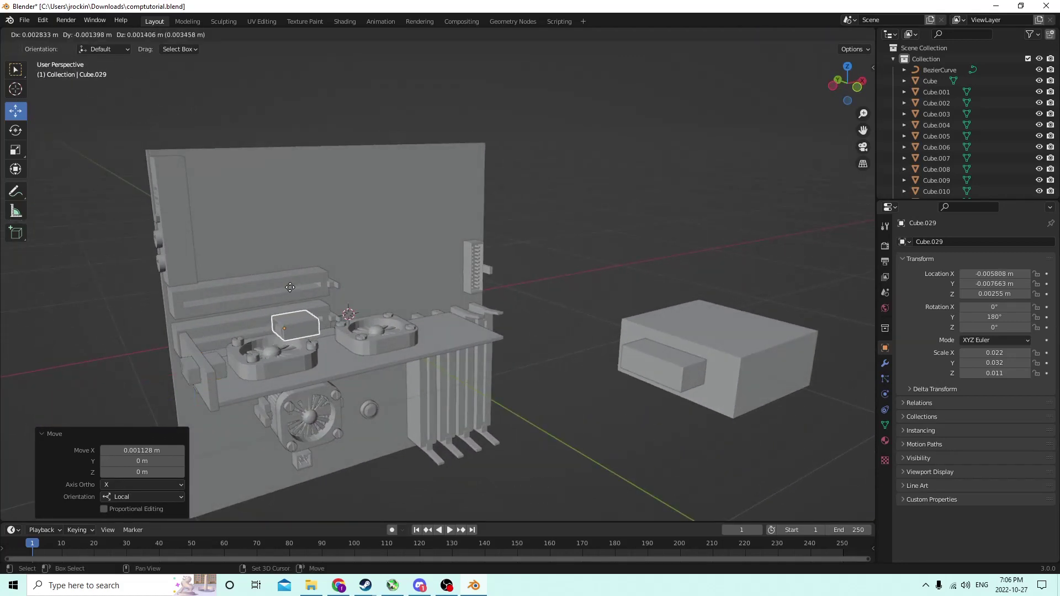
right_click(283, 301)
middle_click_drag(281, 305, 255, 335)
key("g")
key("x")
key("x")
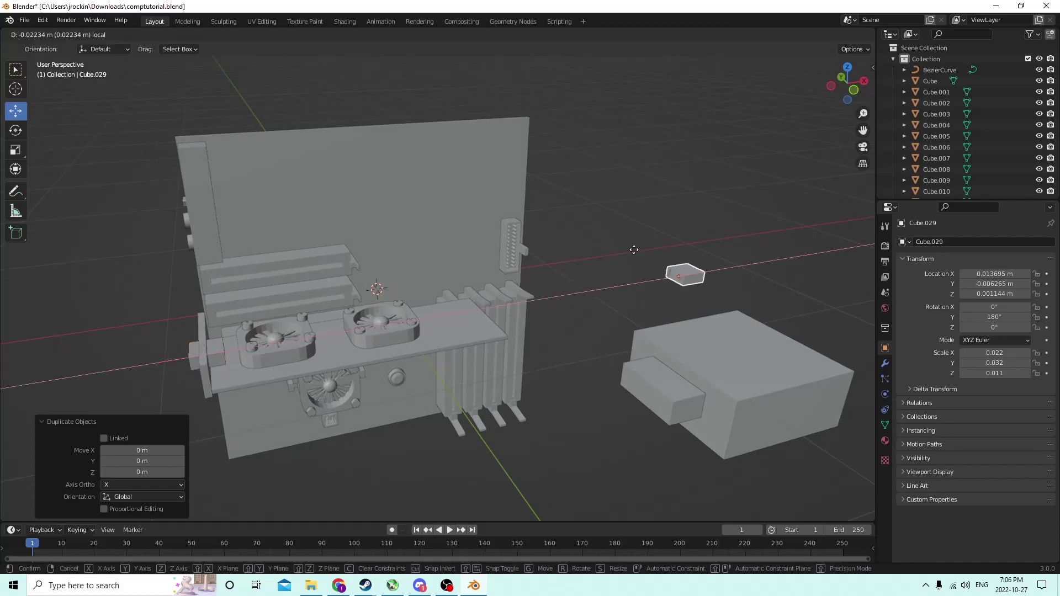
left_click(659, 236)
middle_click_drag(660, 236, 705, 207)
Scale the port in the card's bracket by 0.772.
middle_click_drag(449, 263, 443, 289)
left_click(445, 274)
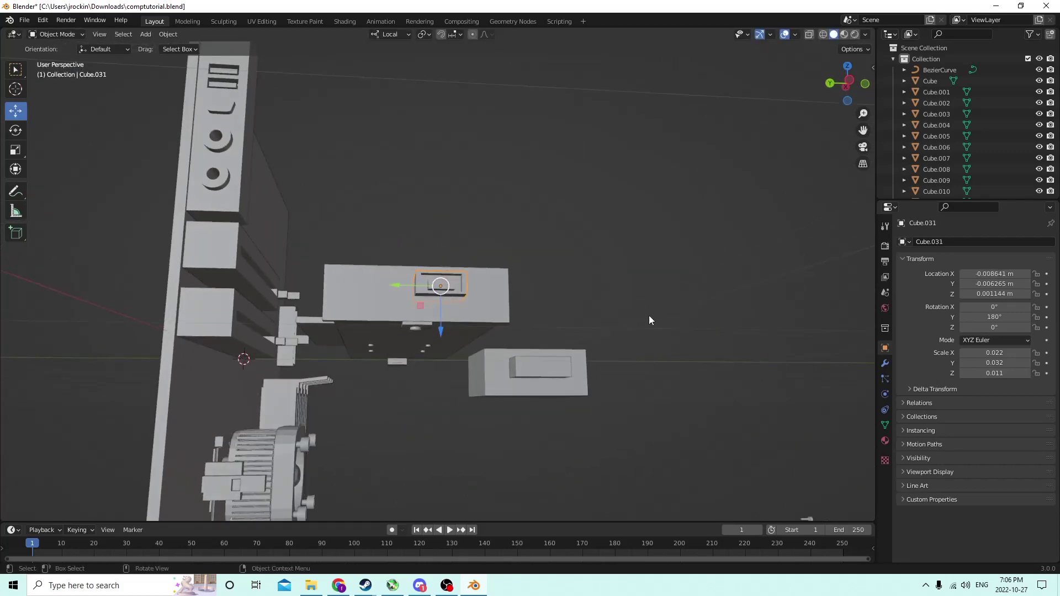
key("s")
left_click(606, 299)
middle_click_drag(587, 300, 389, 364)
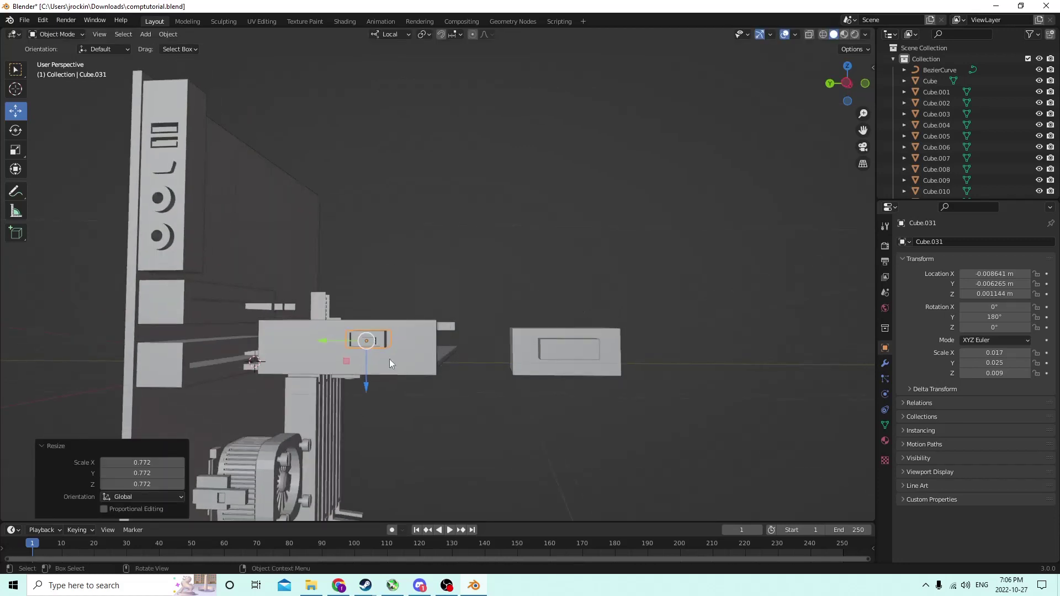
Position the port in the bracket plate at X -0.008767 m, Y -0.006989 m and Z 0.000956 m.
left_click_drag(364, 386, 367, 395)
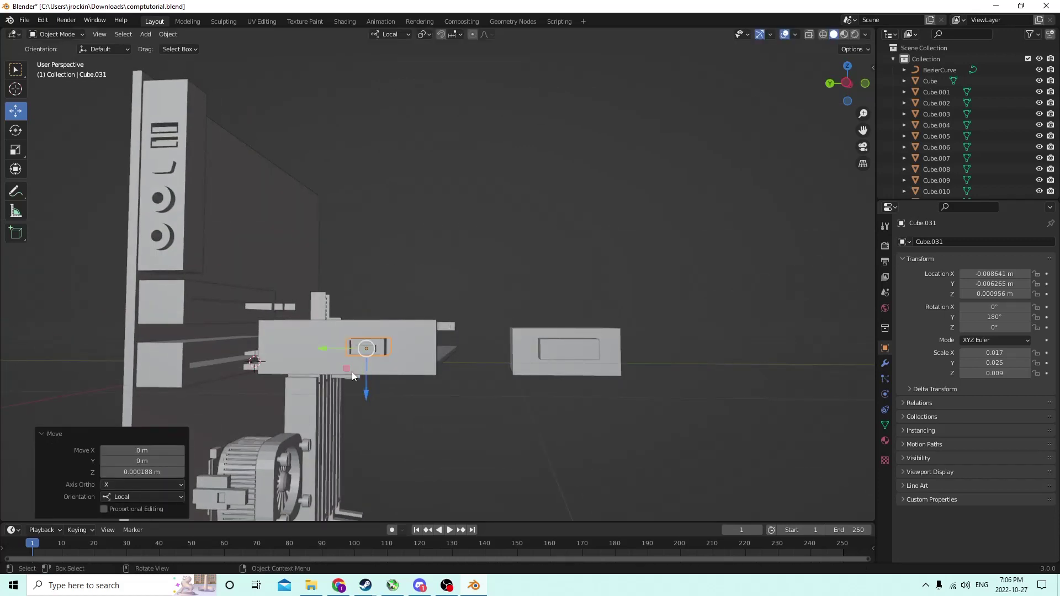
middle_click_drag(352, 372, 277, 387)
left_click_drag(159, 390, 163, 389)
middle_click_drag(163, 389, 286, 359)
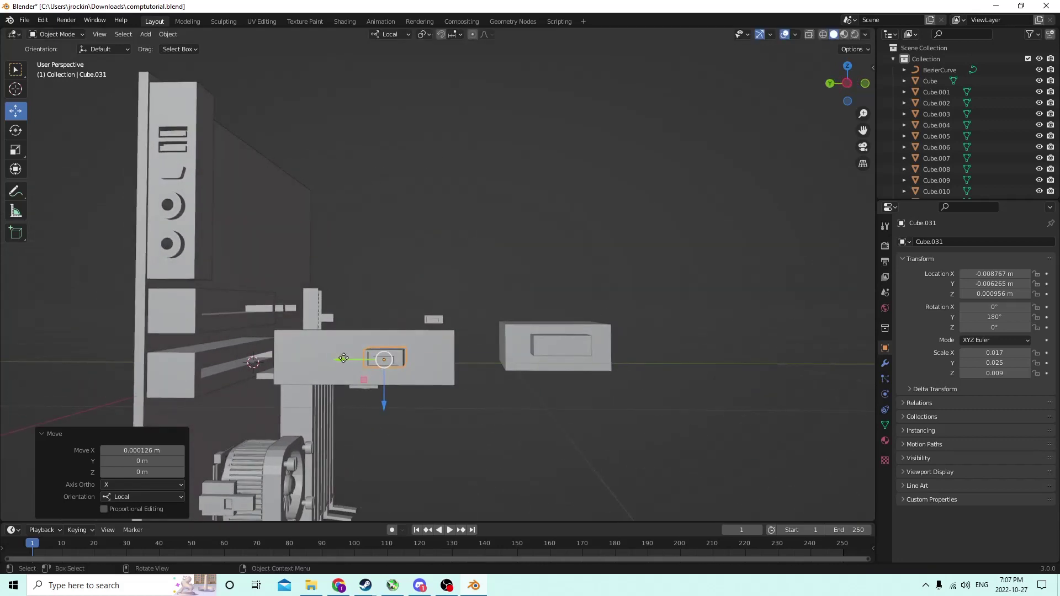
left_click_drag(344, 358, 367, 354)
middle_click_drag(367, 354, 373, 362)
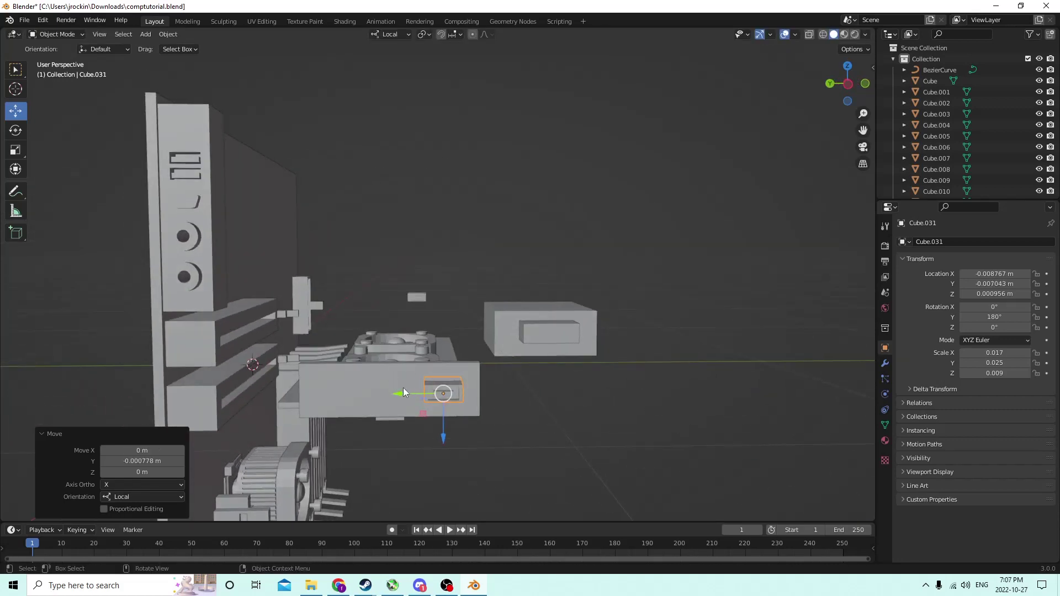
left_click_drag(400, 390, 396, 390)
Duplicate the bracket port and move the copy 0.001082 m along local Y beside the first.
key("shift+d")
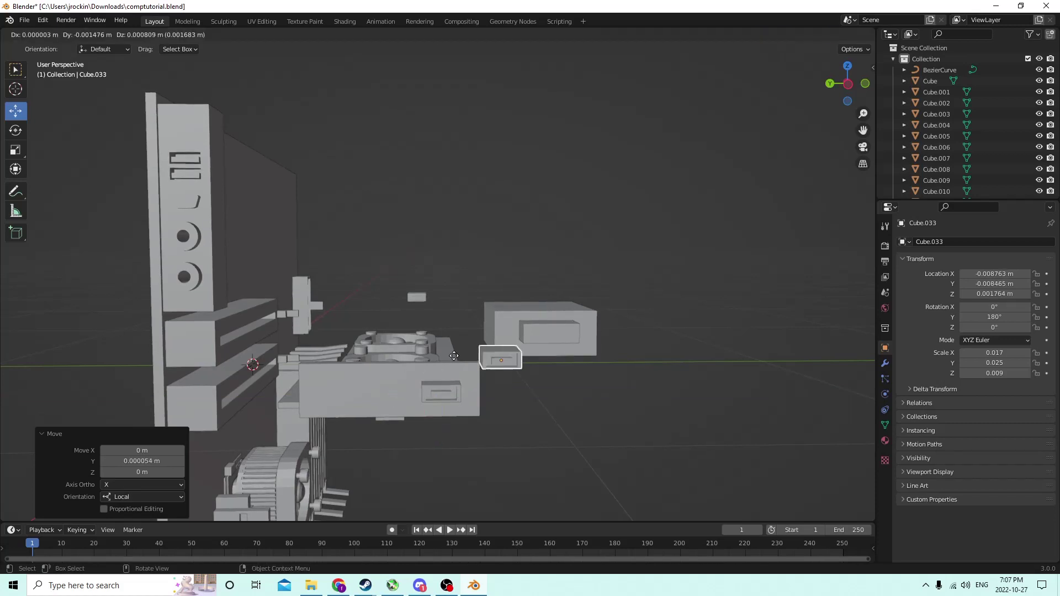
key("y")
key("y")
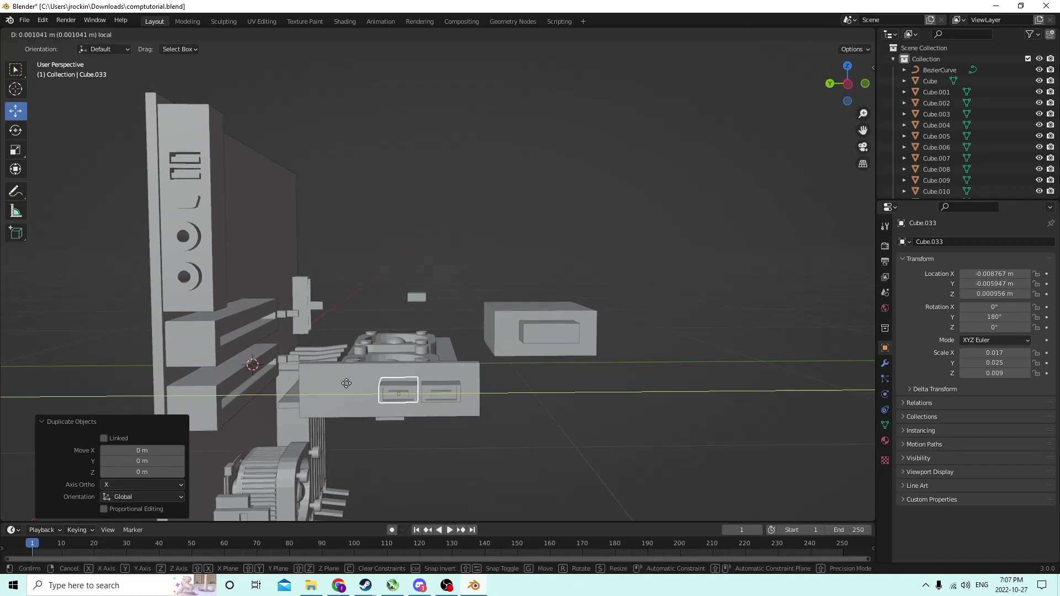
left_click(349, 375)
middle_click_drag(354, 367, 380, 350)
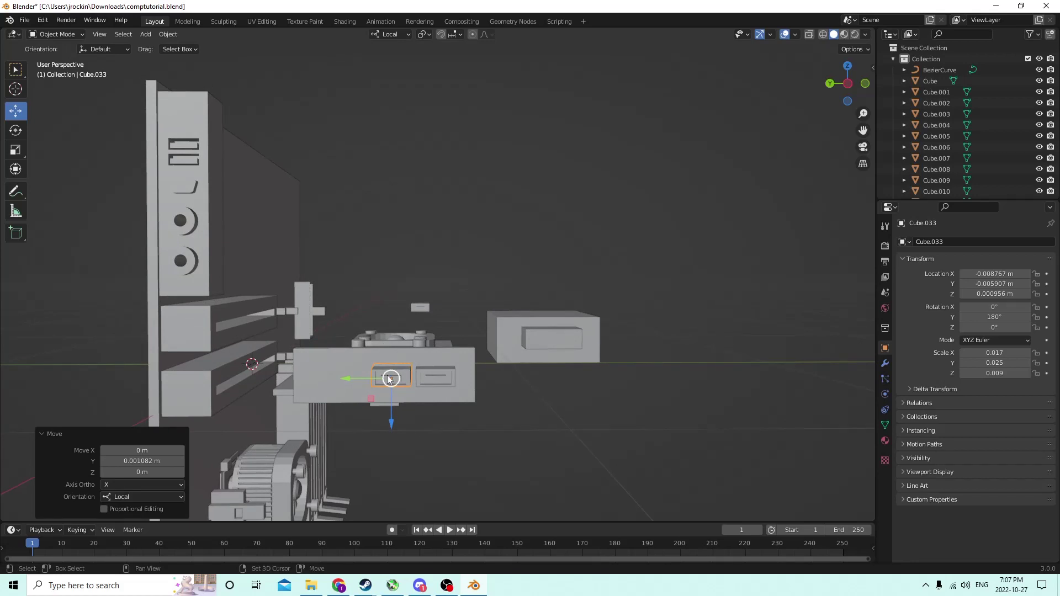
Duplicate both bracket ports in place.
left_click(427, 376, "shift")
middle_click_drag(426, 376, 517, 381)
key("shift+d")
right_click(582, 356)
Cut the duplicated ports out of the card's bracket plate with a Bool Tool difference.
scroll(582, 355, "up", 2)
middle_click_drag(582, 356, 552, 380)
left_click(473, 370, "shift")
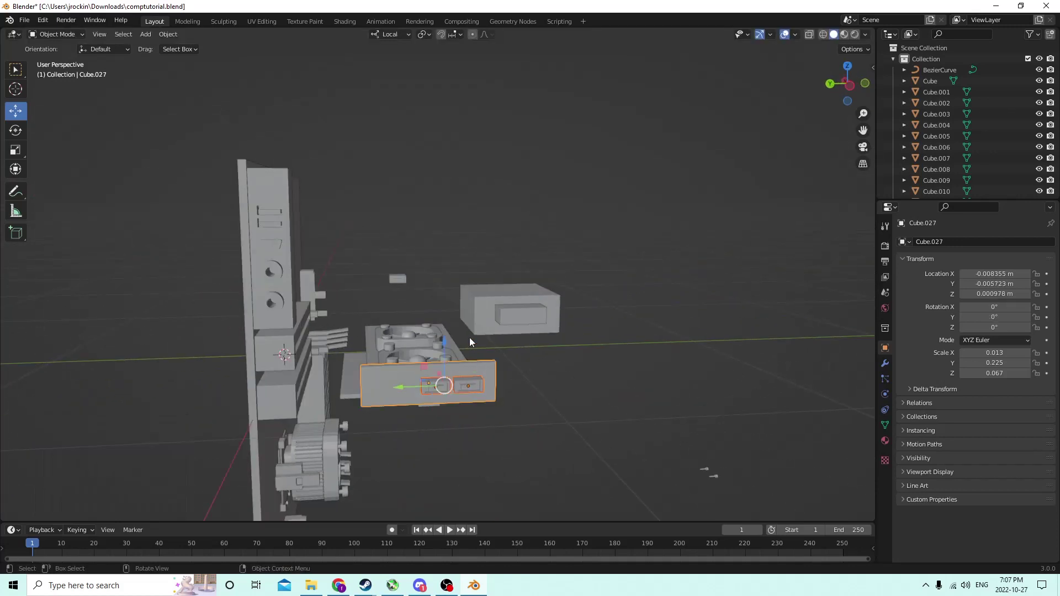
left_click(168, 34)
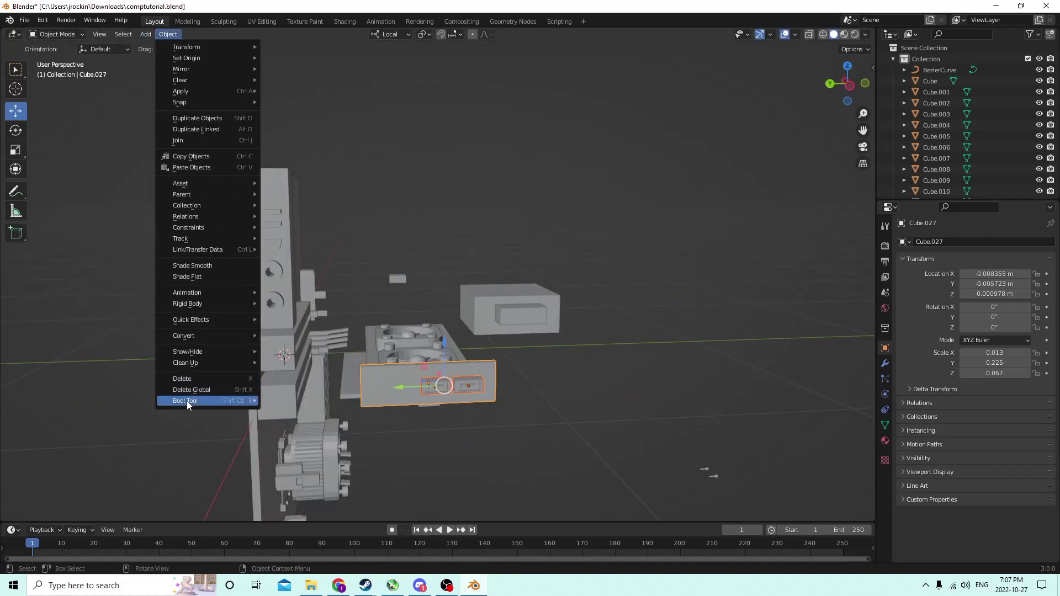
mouse_move(232, 403)
left_click(288, 413)
middle_click_drag(327, 345, 343, 322)
Scale the bracket port farther from the motherboard by 0.986.
left_click(472, 369)
middle_click_drag(472, 369, 463, 359)
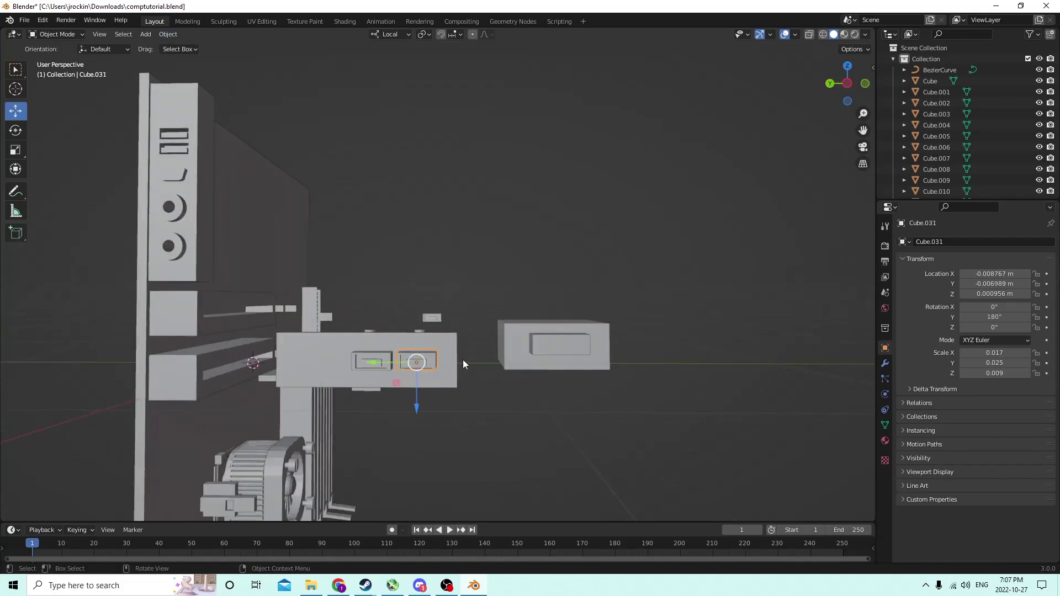
key("g")
left_click(569, 374)
middle_click_drag(568, 373, 590, 380)
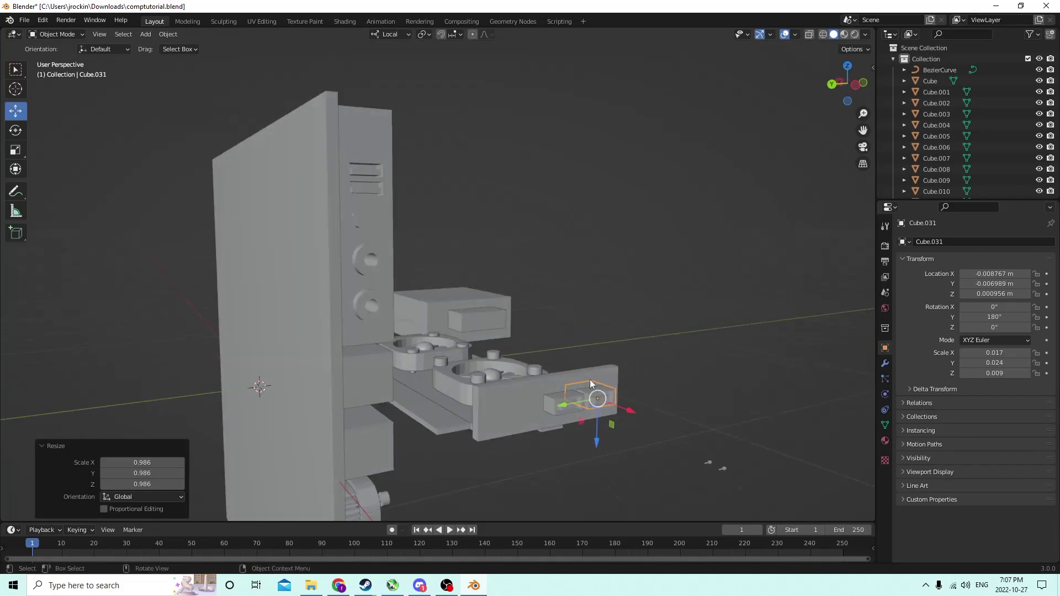
Scale down the bracket port nearer the motherboard slightly.
left_click(561, 405)
middle_click_drag(668, 372, 627, 347)
key("s")
left_click(665, 363)
middle_click_drag(391, 298, 504, 340)
middle_click_drag(703, 346, 249, 321)
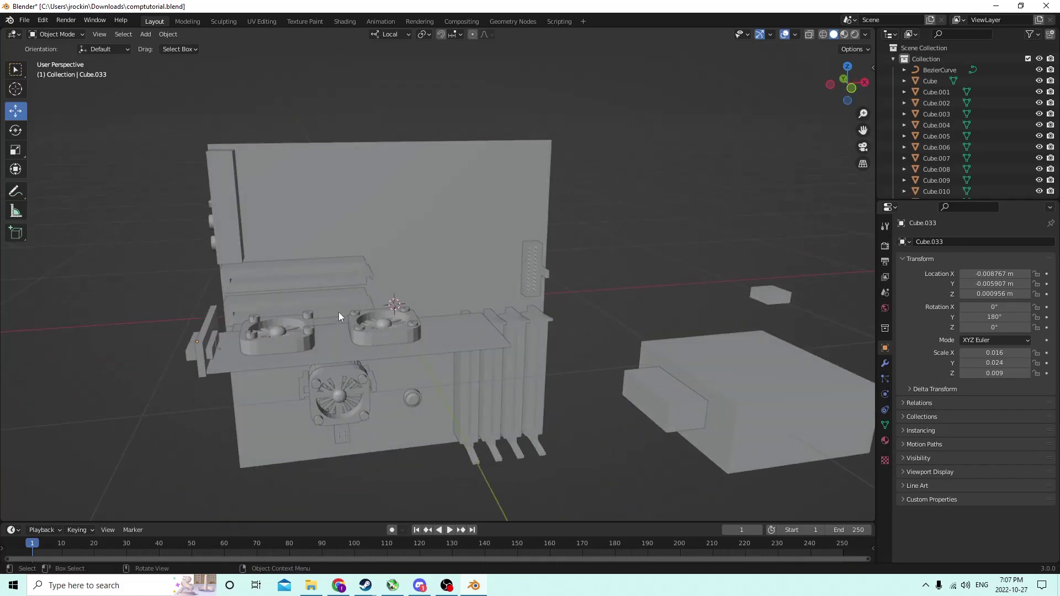
middle_click_drag(339, 316, 422, 318)
Show the model in Material Preview viewport shading after trying Rendered shading.
key("Tab")
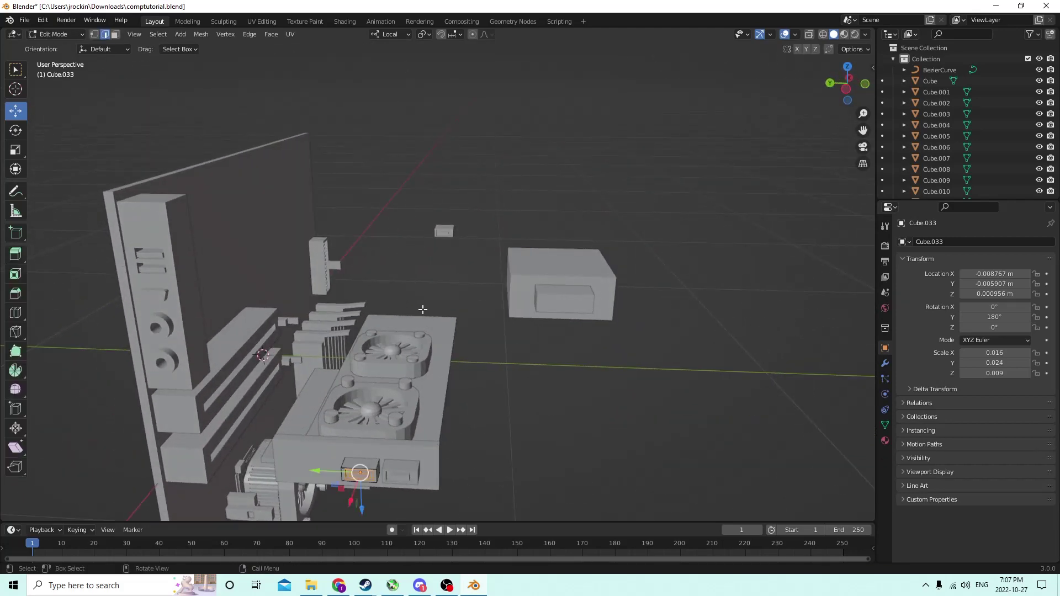
key("Tab")
left_click(855, 35)
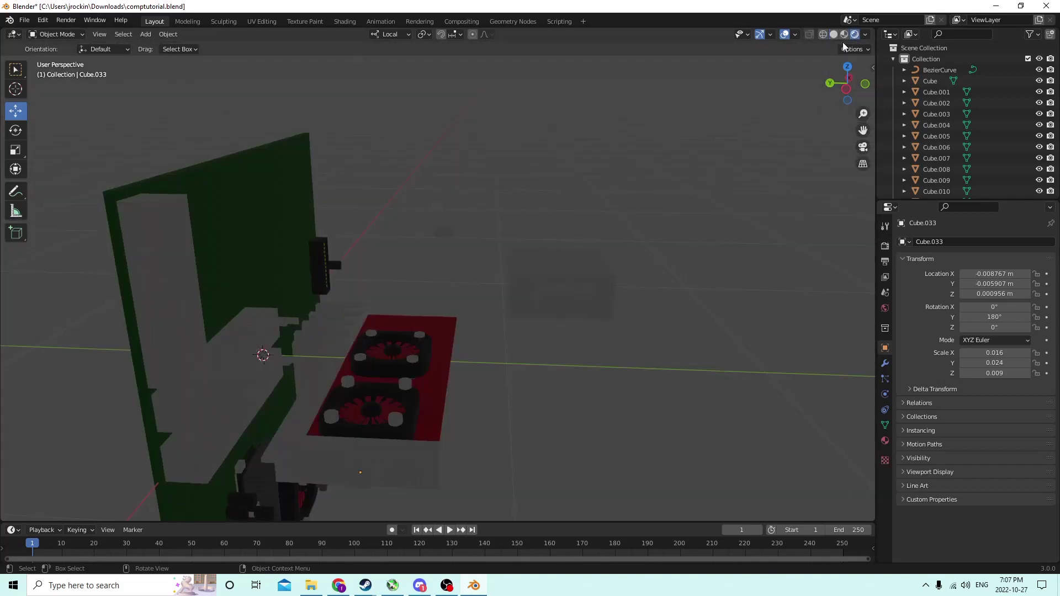
left_click(844, 35)
mouse_move(635, 153)
middle_mouse_down()
mouse_move(610, 136)
mouse_move(661, 134)
mouse_move(523, 154)
mouse_move(624, 156)
mouse_move(620, 197)
middle_mouse_up()
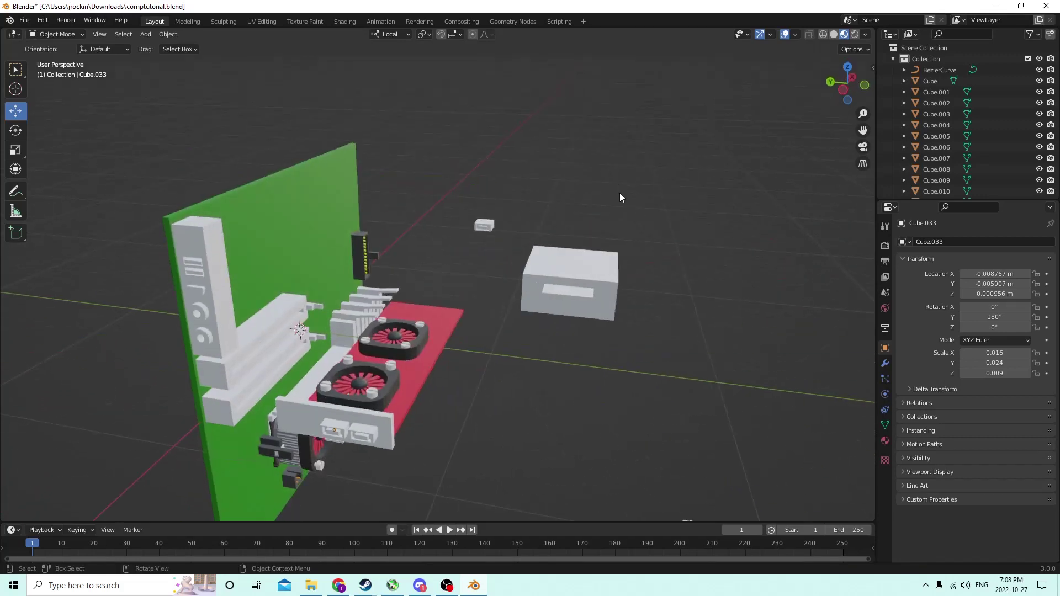
Add two loop cuts across the large block, one near each side, at factors -0.589 and about -0.45.
left_click(597, 272)
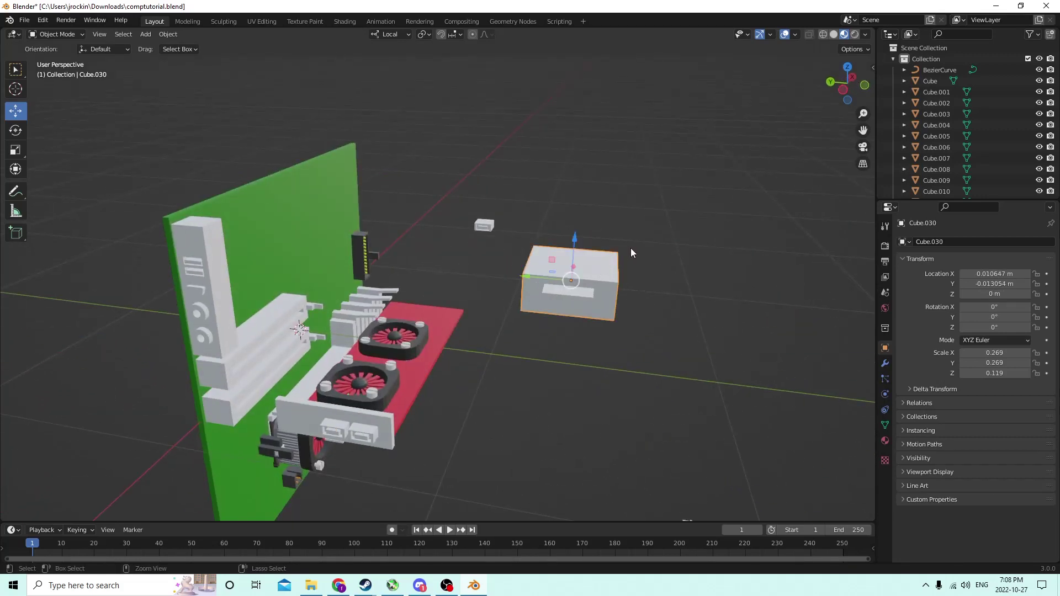
key("Tab")
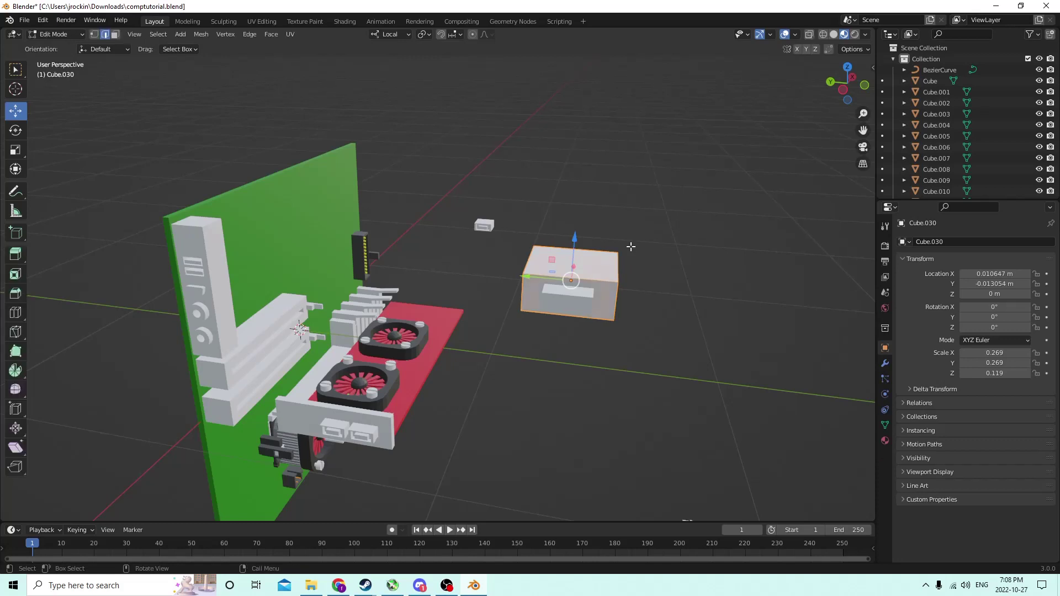
key("ctrl+r")
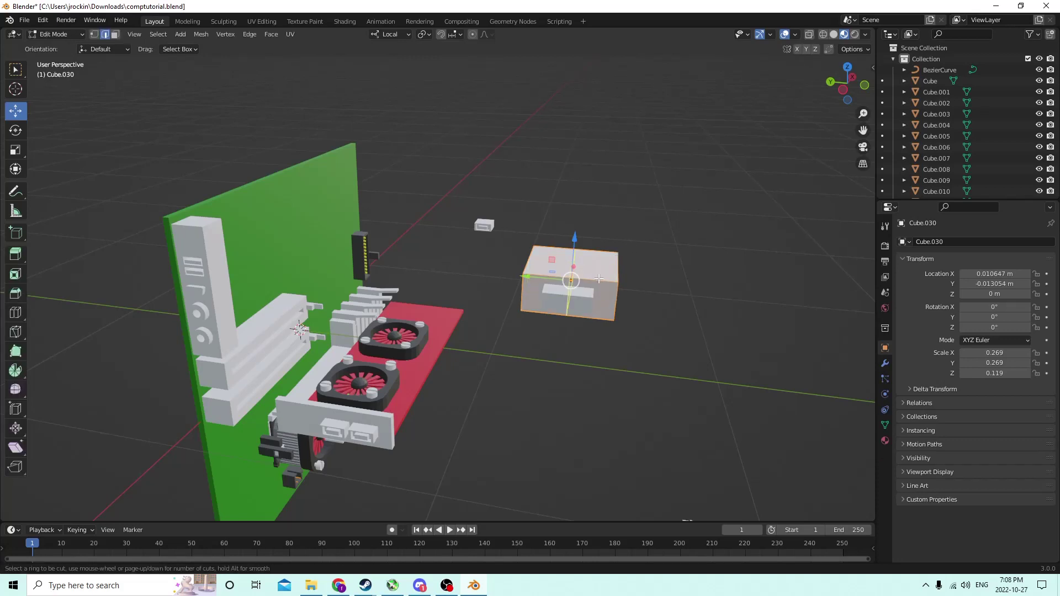
scroll(599, 279, "up", 1)
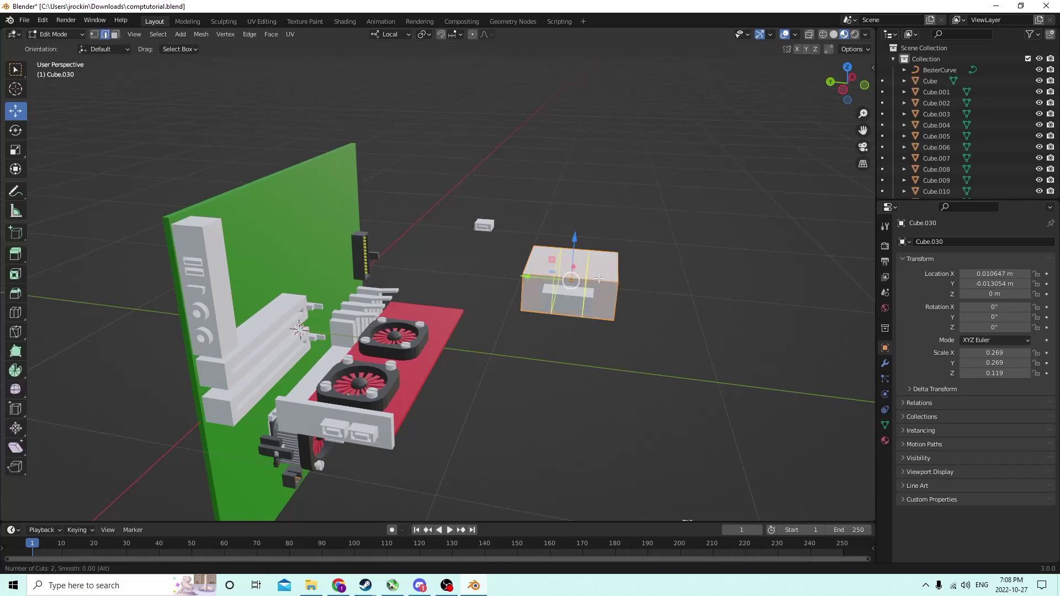
left_click(601, 278)
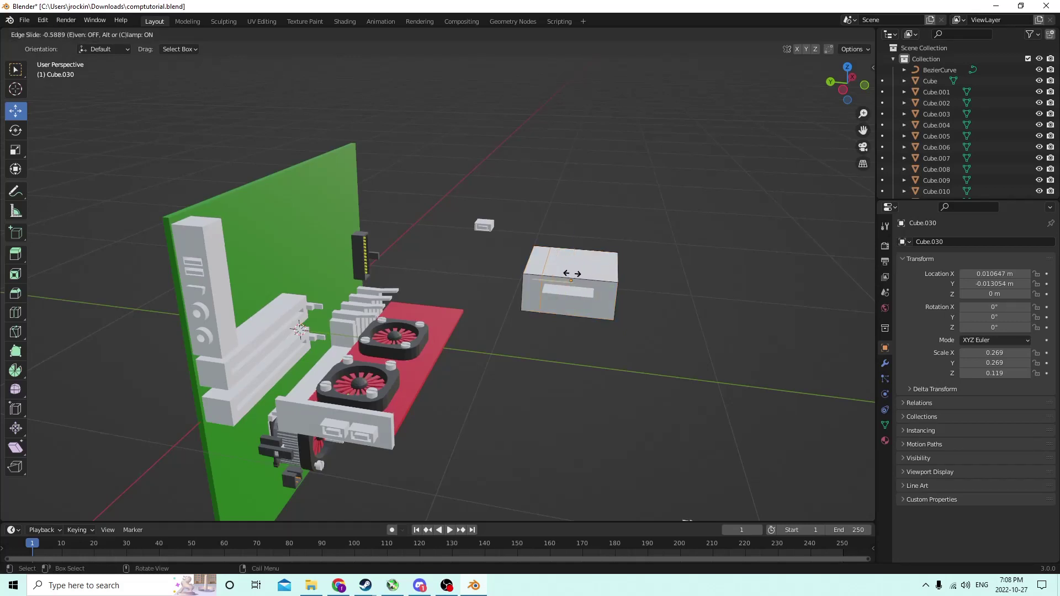
left_click(571, 274)
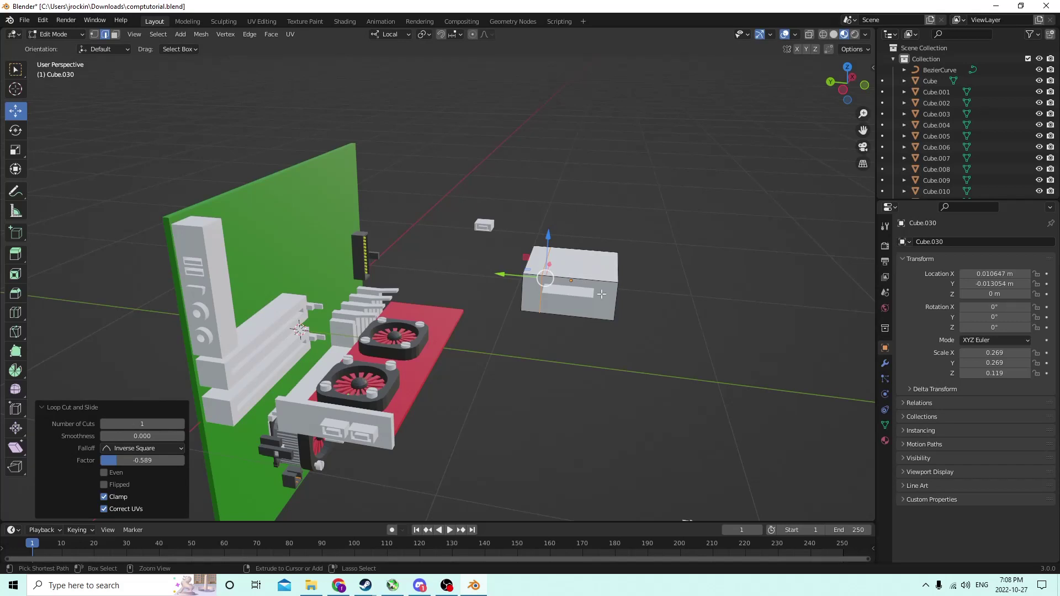
key("ctrl+r")
left_click(592, 294)
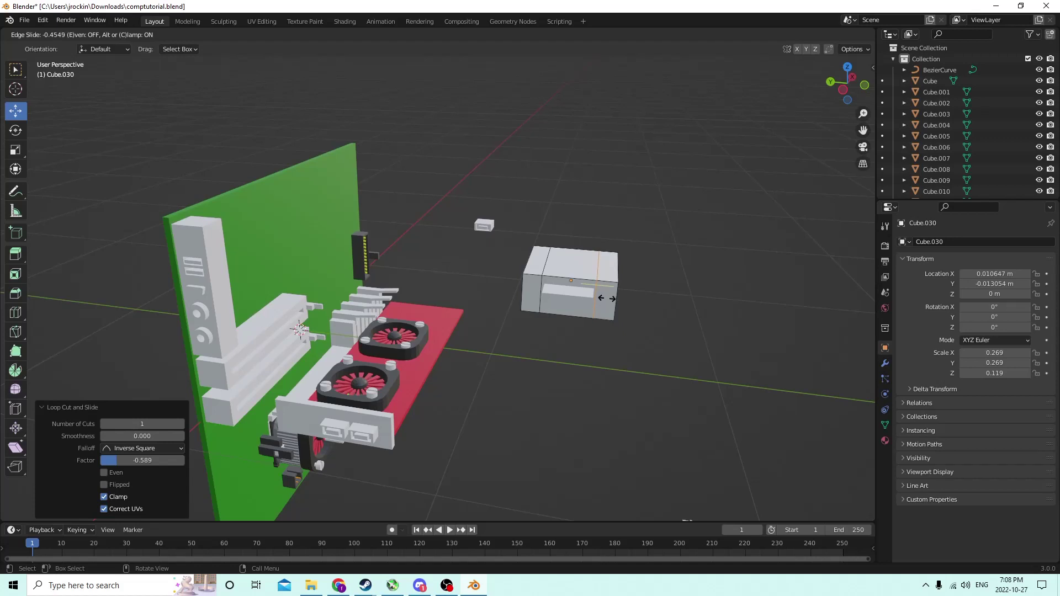
left_click(607, 298)
Try to lower the large block's two outer top faces along local Z.
middle_click_drag(606, 298, 637, 233)
left_click(115, 34)
left_click(596, 311)
middle_click_drag(596, 311, 525, 244)
left_click(624, 270)
left_click_drag(571, 237, 572, 239)
mouse_move(577, 237)
middle_mouse_down()
mouse_move(602, 246)
mouse_move(554, 235)
mouse_move(571, 242)
middle_mouse_up()
scroll(594, 244, "up", 2)
key("Tab")
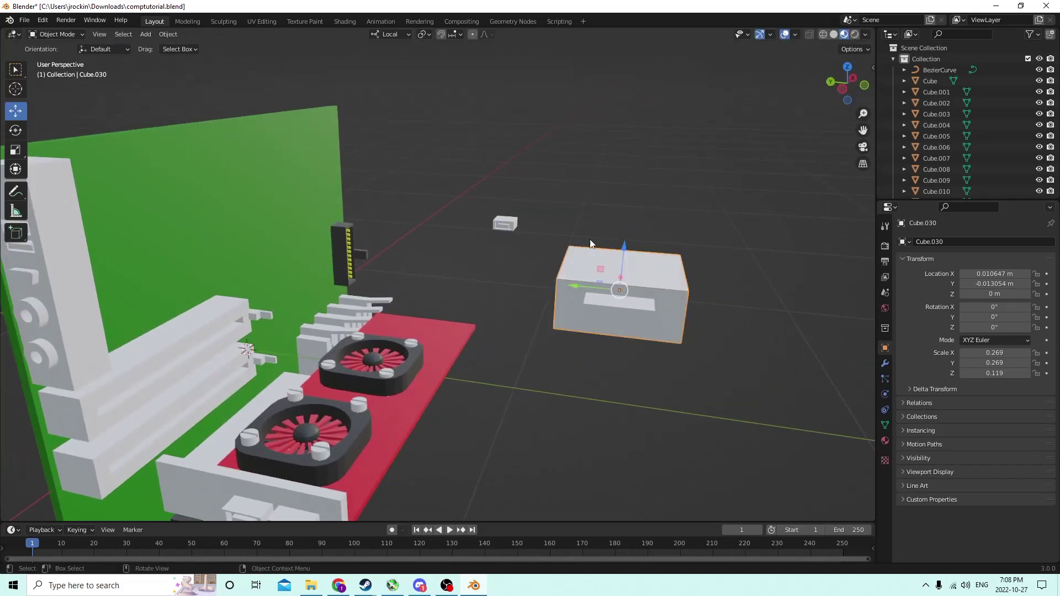
Add two more loop cuts to the large block just inside the existing ones, at factors -0.807 and -0.764.
key("Tab")
key("ctrl+r")
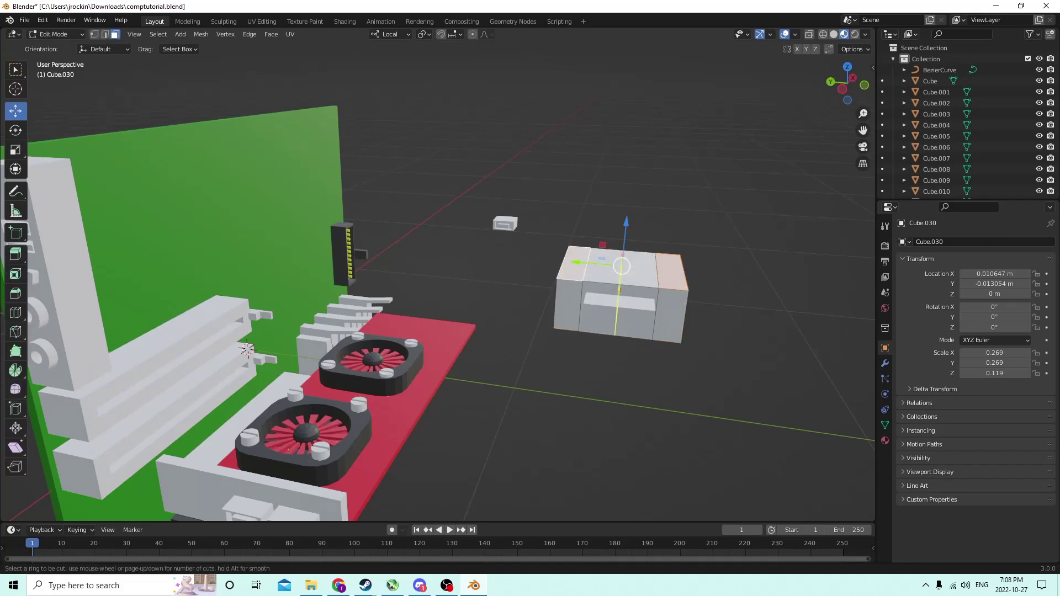
left_click(620, 288)
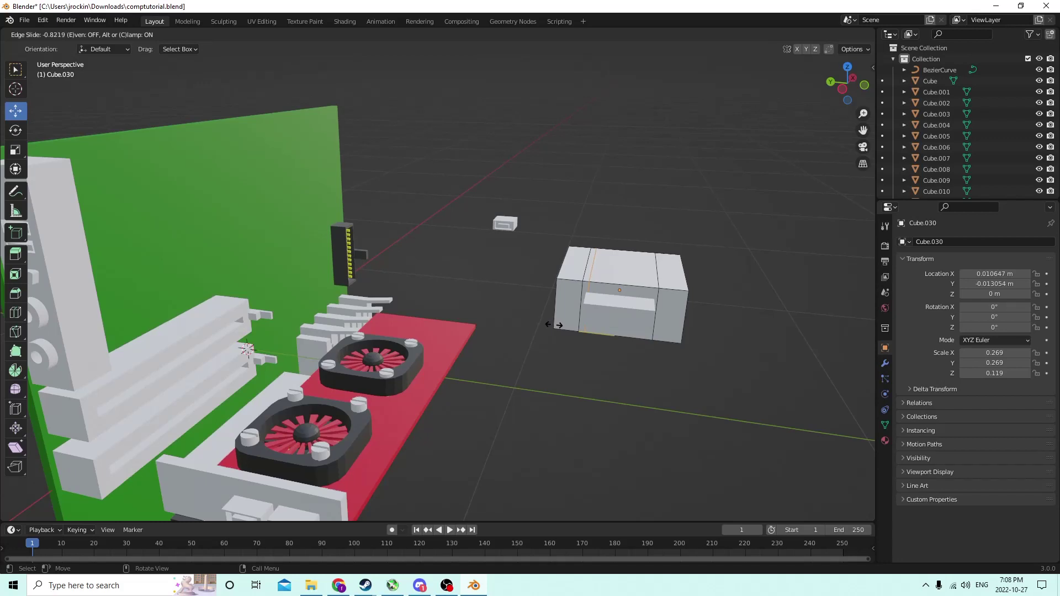
left_click(563, 323)
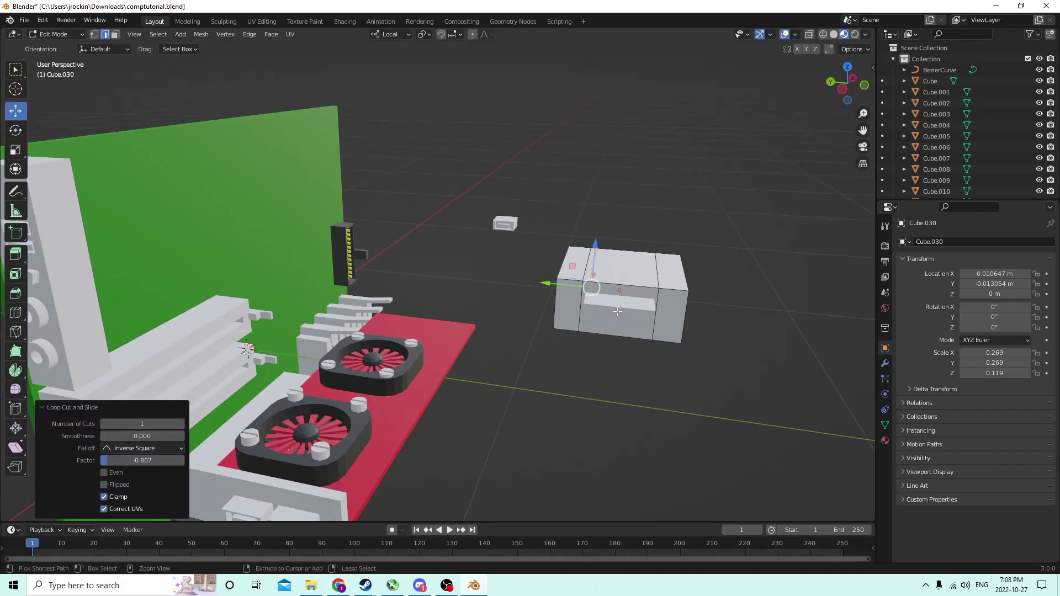
left_click(628, 327)
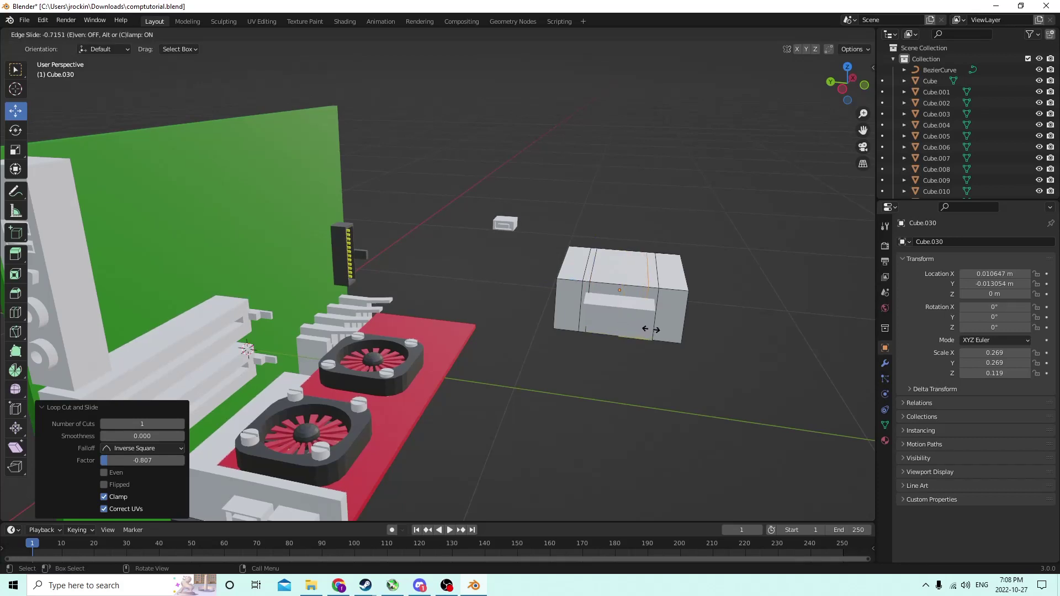
left_click(652, 330)
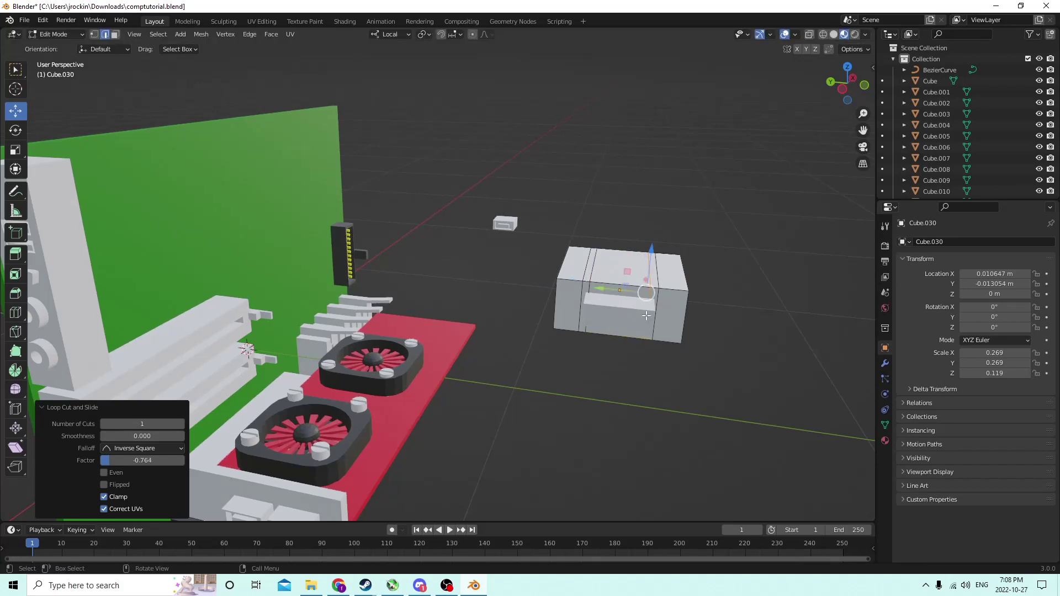
Lower the large block's two outer top faces along local Z so they slope down from the raised middle.
middle_click_drag(652, 329, 652, 310)
left_click(662, 281)
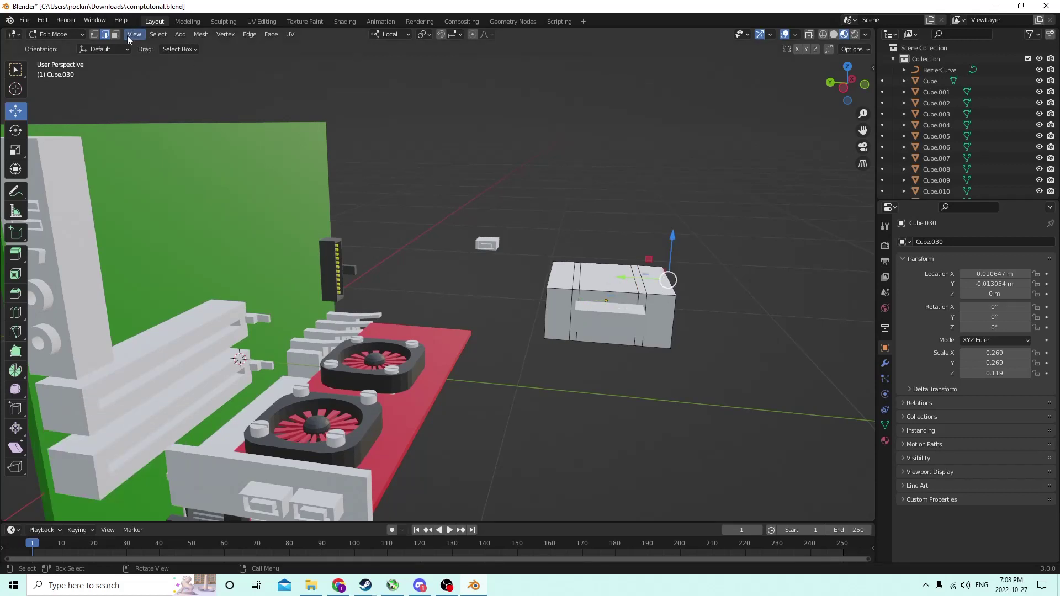
key("3")
left_click(666, 276)
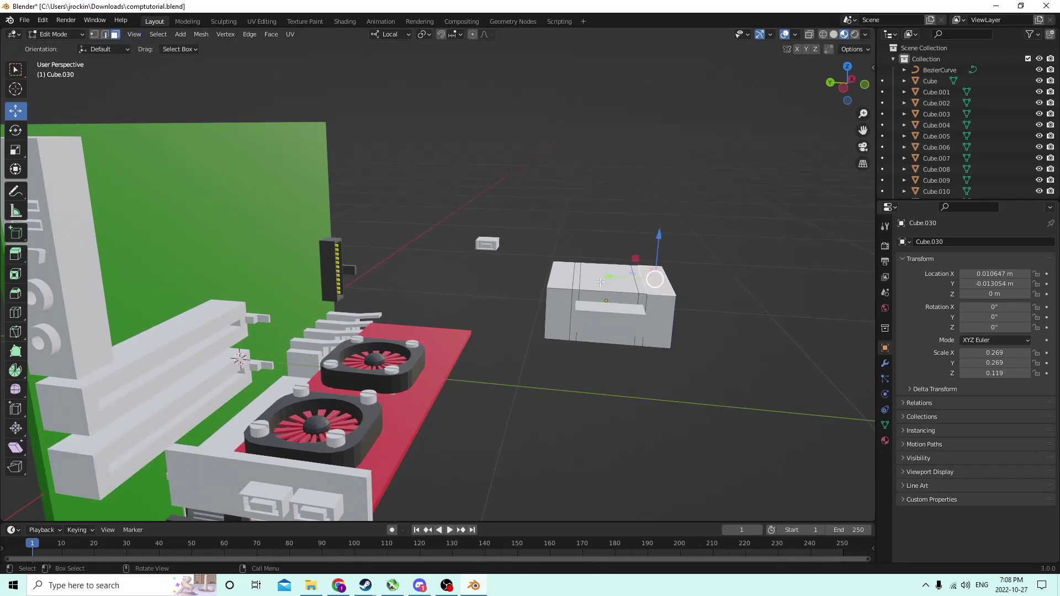
left_click(559, 277, "shift")
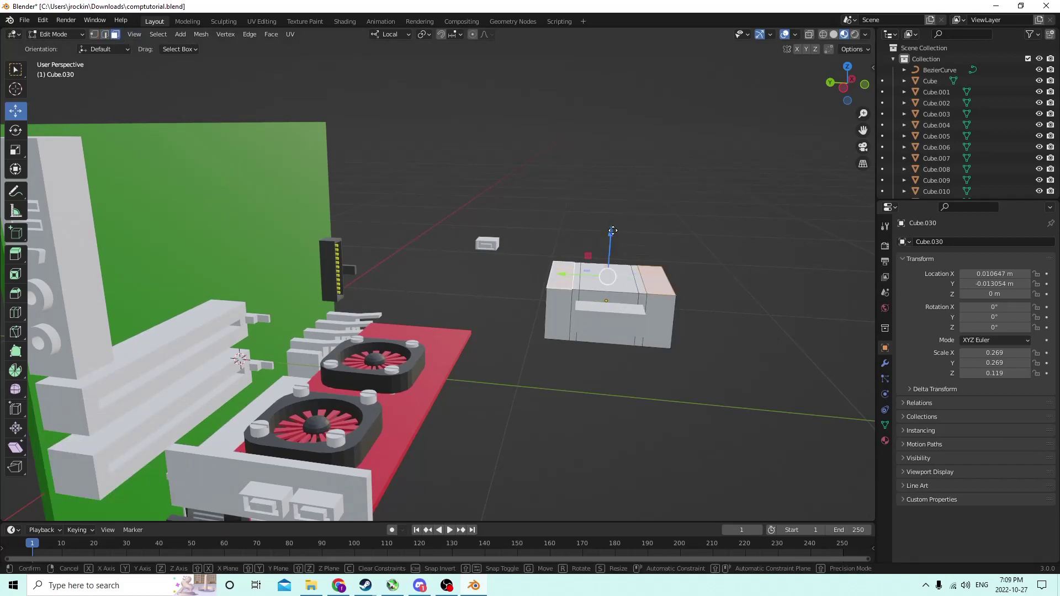
left_click_drag(612, 234, 611, 235)
middle_click_drag(611, 235, 628, 187)
key("Tab")
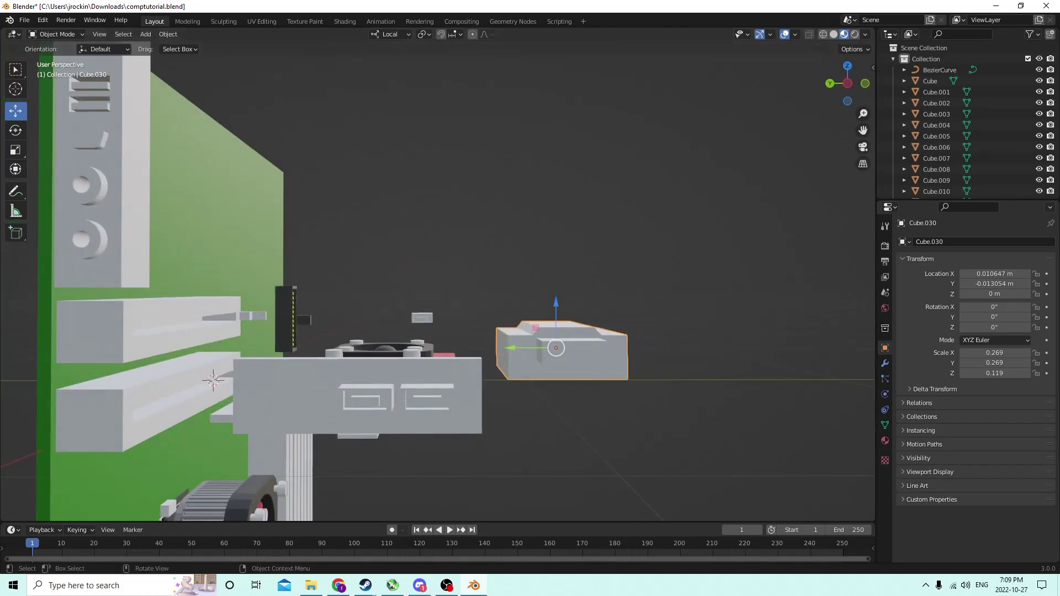
Scale the large block by 0.726 along its local Z axis.
left_click(13, 156)
left_click_drag(556, 306, 559, 319)
middle_click_drag(558, 319, 728, 339)
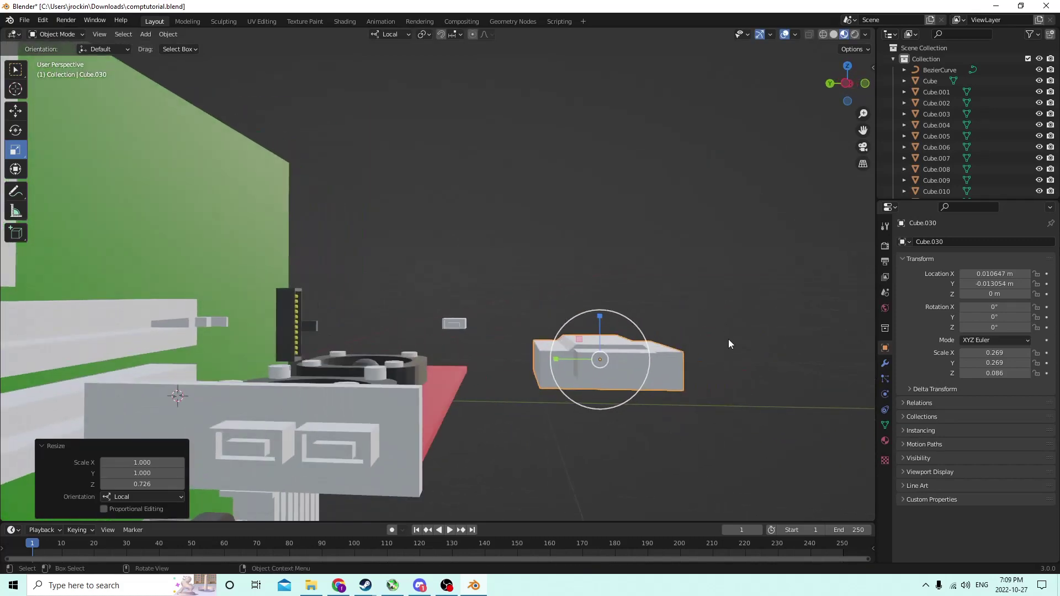
left_click(591, 370)
mouse_move(591, 370)
middle_mouse_down()
mouse_move(624, 367)
mouse_move(601, 359)
middle_mouse_up()
middle_click_drag(564, 269, 739, 278)
scroll(740, 277, "up", 2)
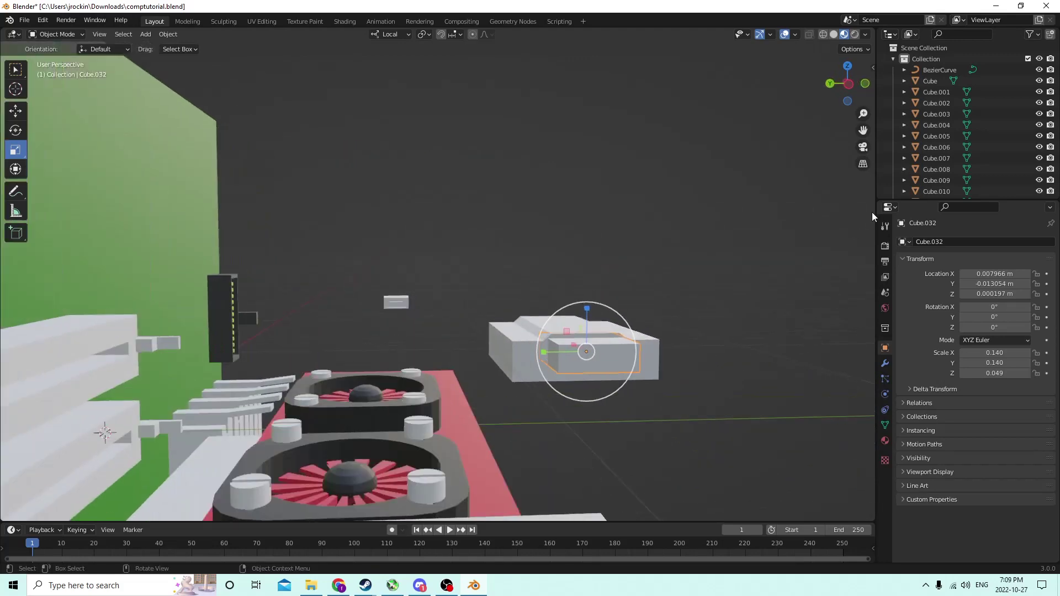
middle_click_drag(812, 188, 597, 265, "shift")
left_click(475, 330)
middle_click_drag(475, 330, 487, 332)
middle_click_drag(475, 283, 271, 177)
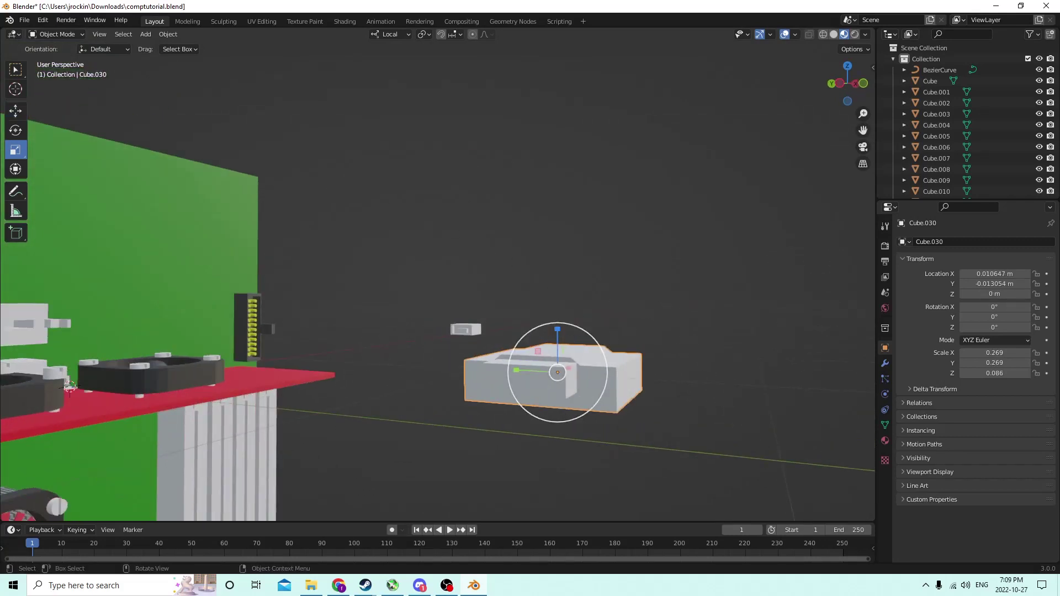
left_click_drag(565, 325, 534, 334)
right_click(564, 334)
Scale the small block in front of the large one by 1.079 along local Z.
left_click(553, 376)
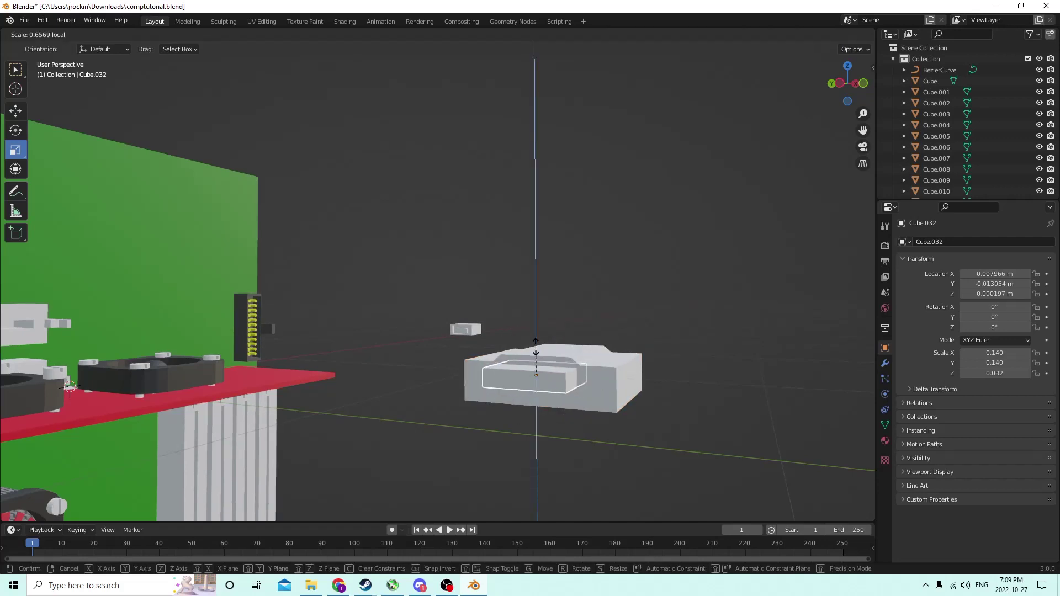
left_click_drag(536, 347, 538, 329)
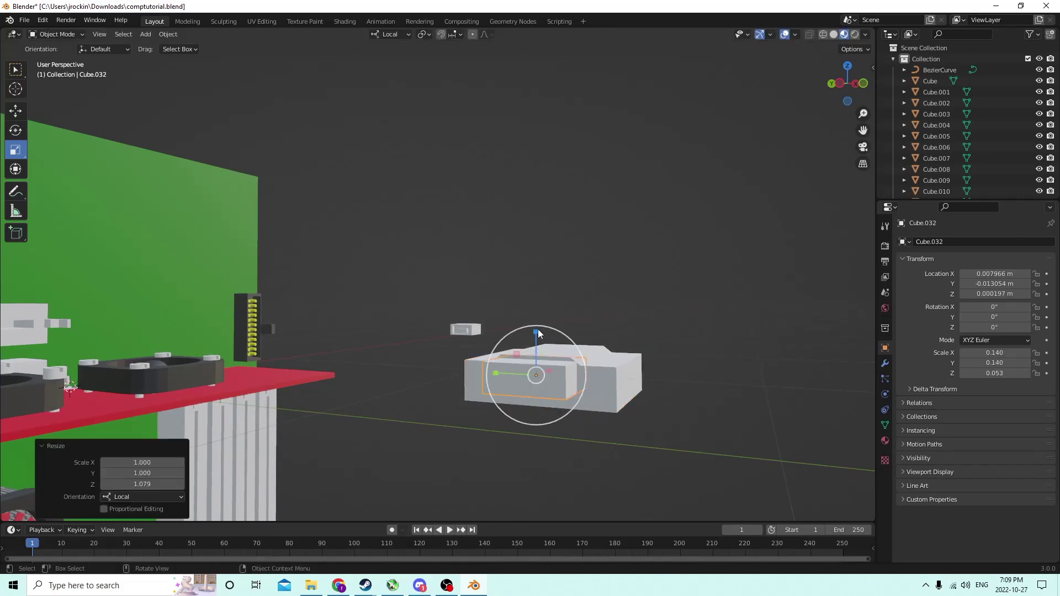
Move the small block down 0.000217 m and pull it forward out of the large block along local X.
middle_click_drag(307, 164, 511, 350)
left_click(22, 111)
left_click_drag(505, 358, 506, 369)
middle_click_drag(516, 360, 540, 398)
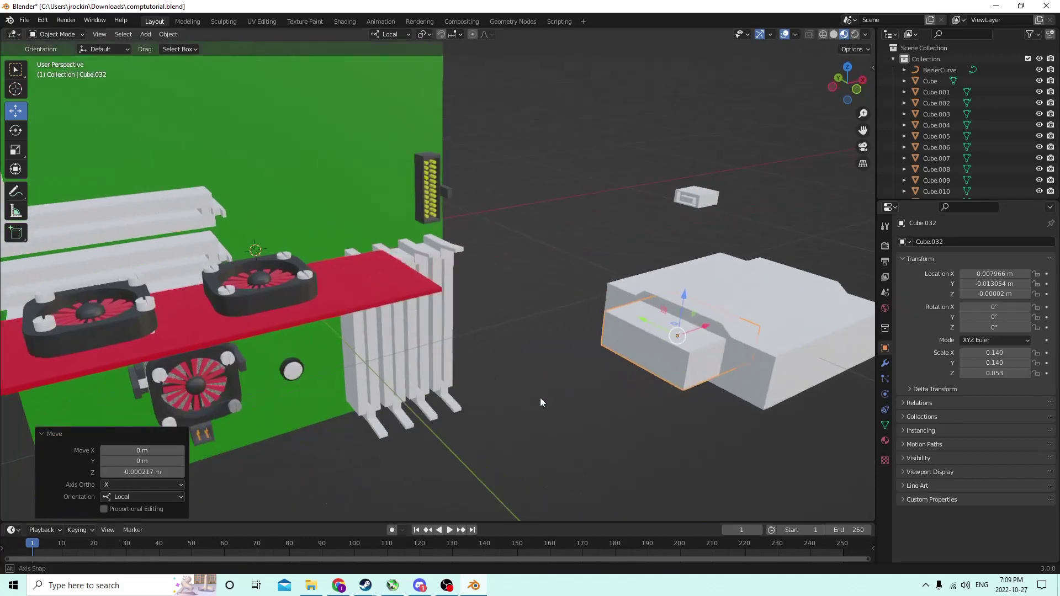
left_click_drag(704, 327, 557, 376)
Duplicate the large stepped block in place.
left_click(766, 303)
middle_click_drag(785, 294, 870, 270)
key("shift+d")
right_click(780, 251)
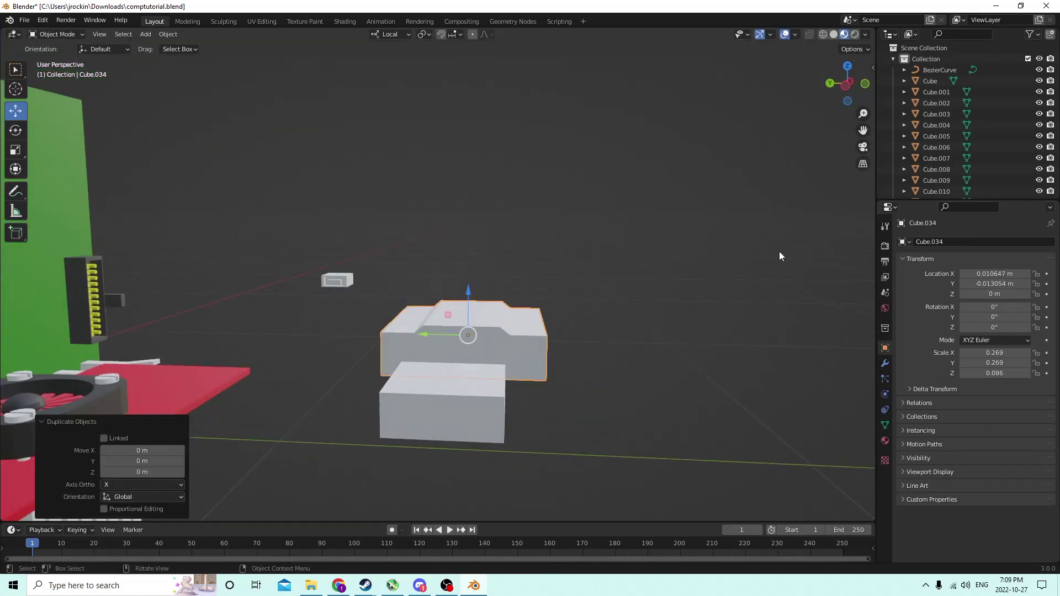
Scale the duplicated stepped block by 0.872 overall and by 0.909 along its local Z.
middle_click_drag(779, 251, 738, 235)
key("s")
left_click(730, 263)
middle_click_drag(571, 286, 507, 299)
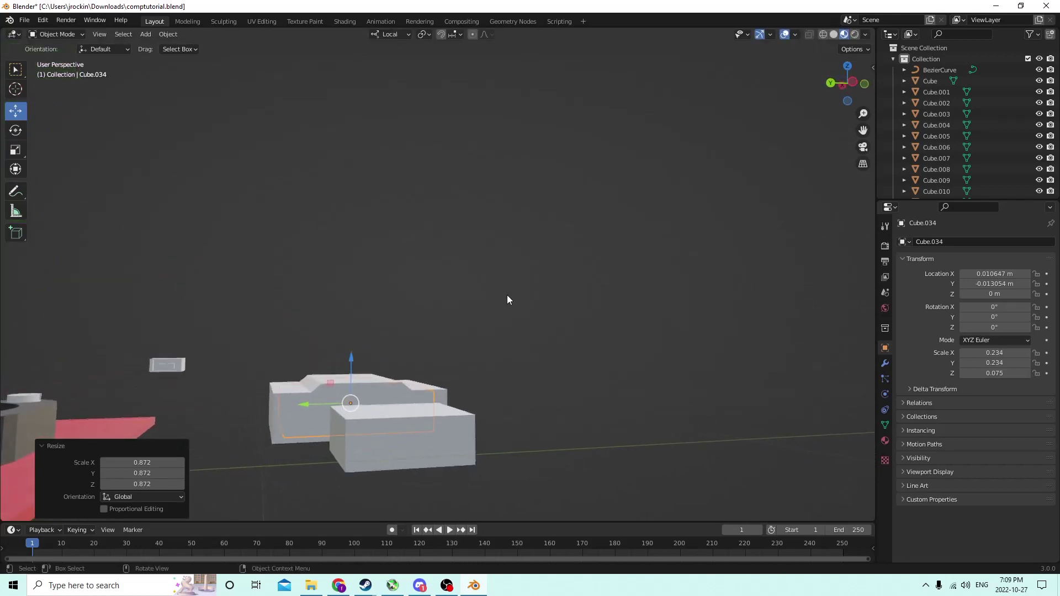
left_click(15, 151)
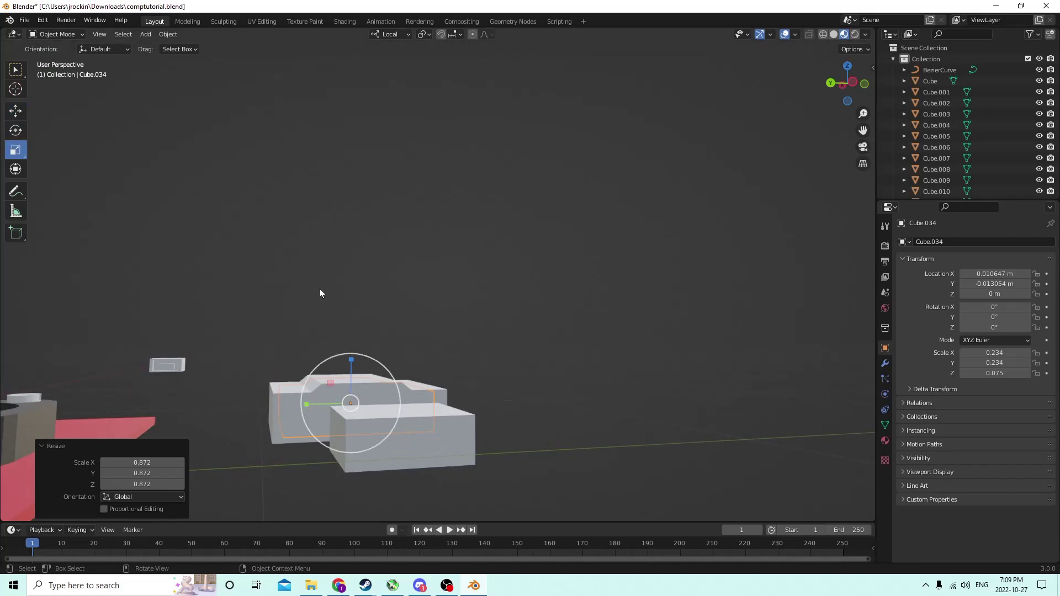
left_click_drag(351, 359, 353, 358)
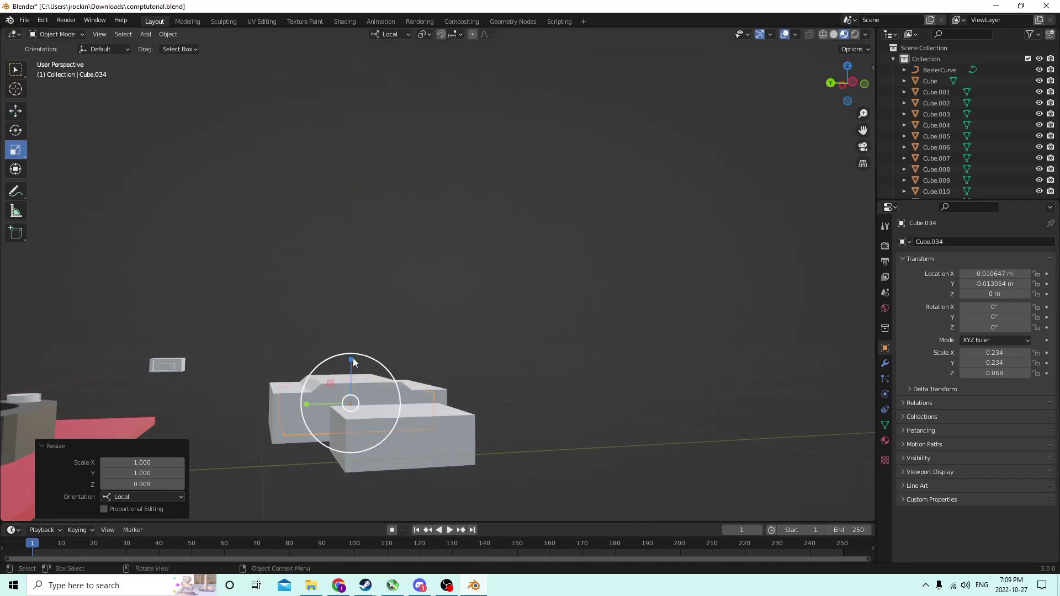
Move the inner copy's two outer top faces down 0.000094 m along local Z.
middle_click_drag(353, 358, 331, 351)
key("Tab")
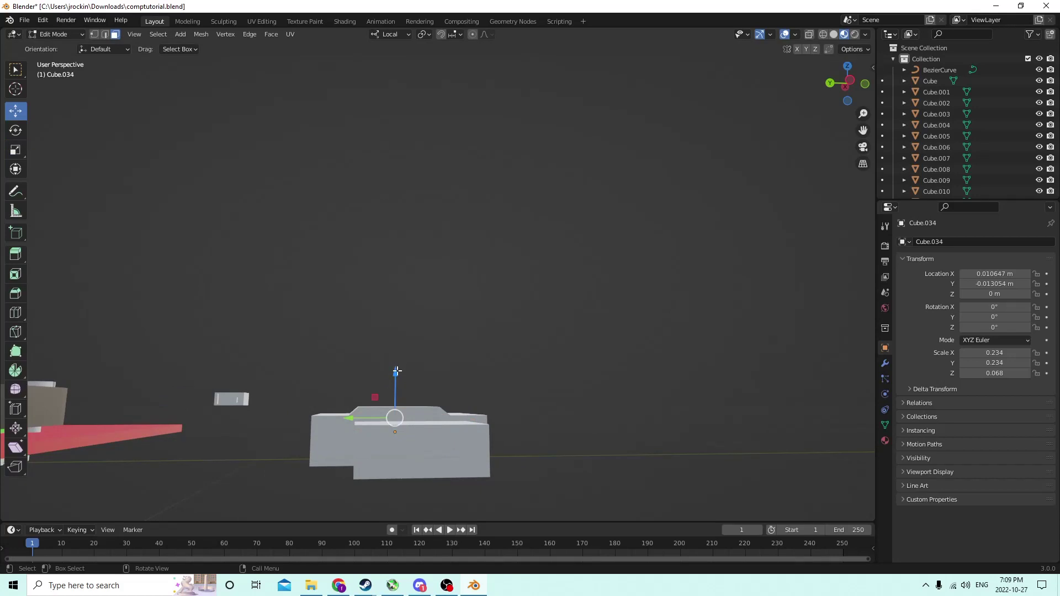
left_click_drag(396, 372, 396, 372)
middle_click_drag(396, 372, 277, 392)
scroll(278, 391, "down", 2)
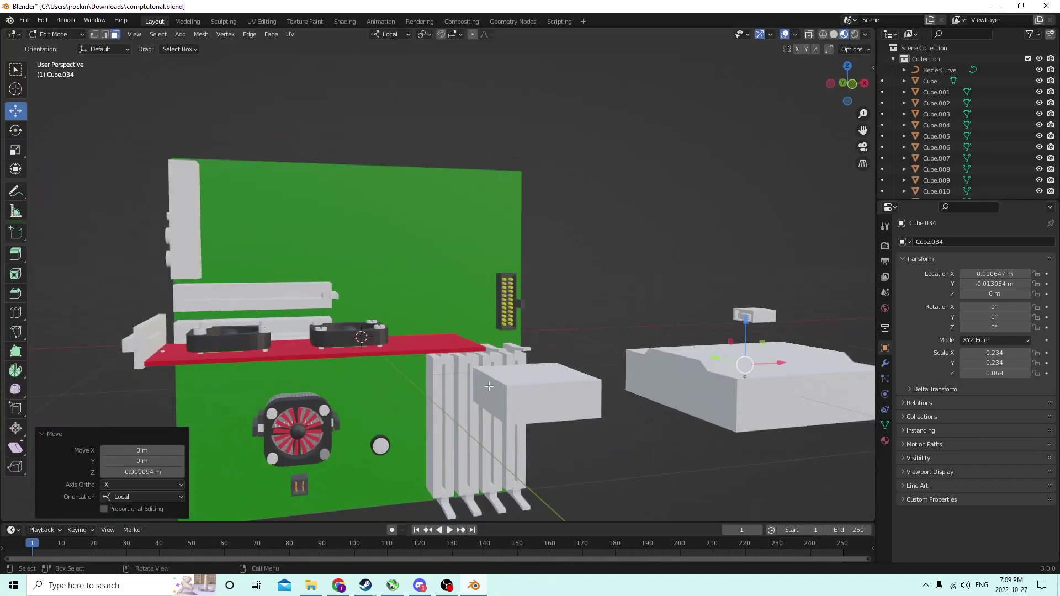
scroll(497, 386, "down", 2)
left_click_drag(665, 338, 634, 340)
middle_click_drag(646, 335, 666, 342)
key("Tab")
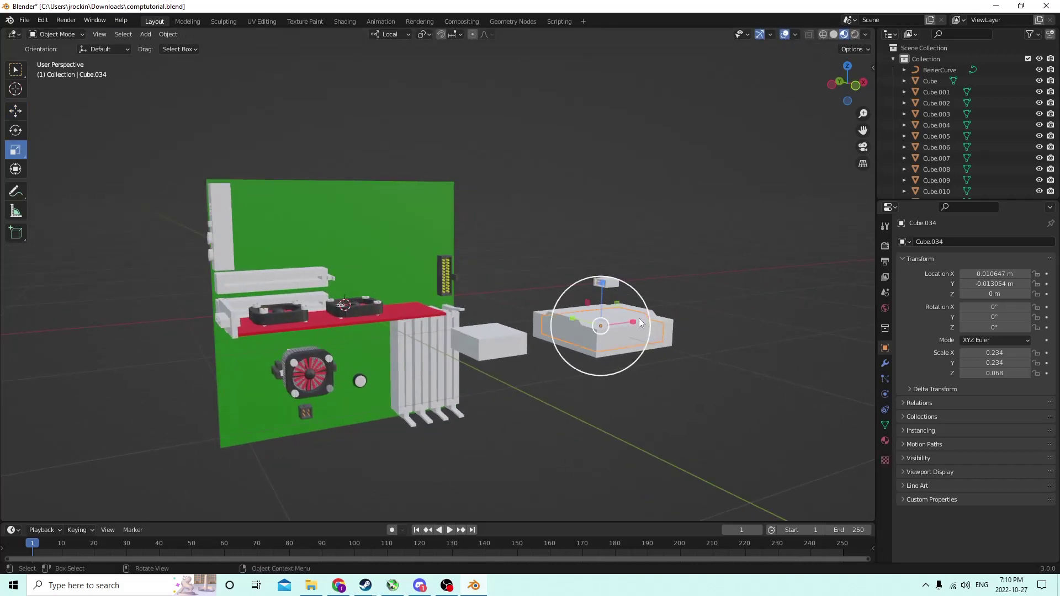
Slide the inner stepped copy partly out of the large block along negative local X, to an X location of 0.007893 m.
middle_click_drag(569, 305, 557, 304)
left_click(14, 114)
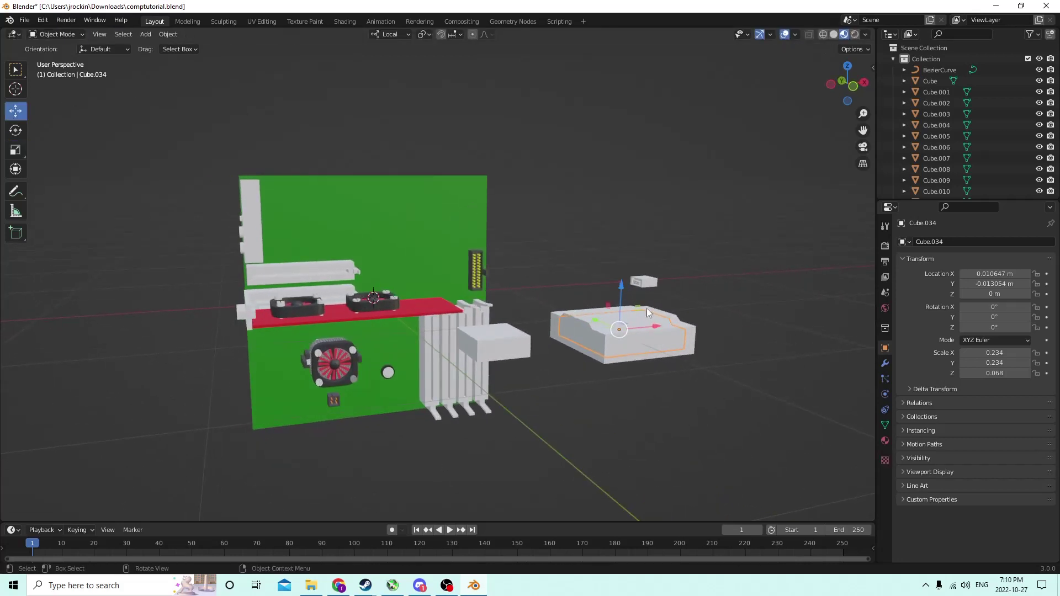
left_click_drag(655, 328, 641, 330)
middle_click_drag(641, 330, 688, 334)
left_click_drag(690, 346, 652, 356)
mouse_move(652, 357)
middle_mouse_down()
mouse_move(625, 362)
mouse_move(631, 353)
middle_mouse_up()
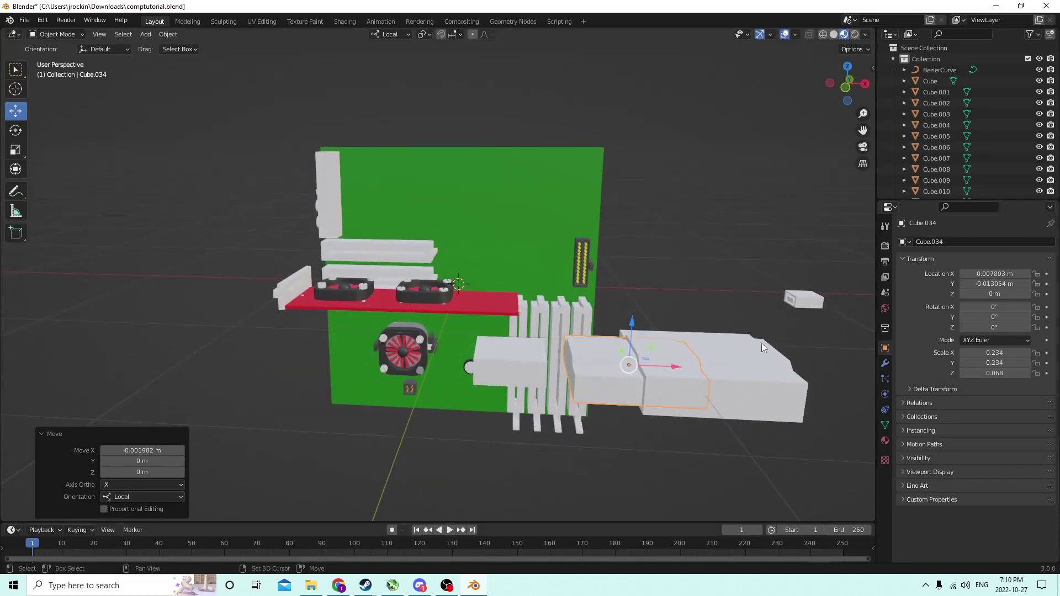
Hollow out the large stepped block by subtracting the inner copy with a Bool Tool Auto Boolean Difference.
left_click(741, 356, "shift")
middle_click_drag(742, 356, 598, 153)
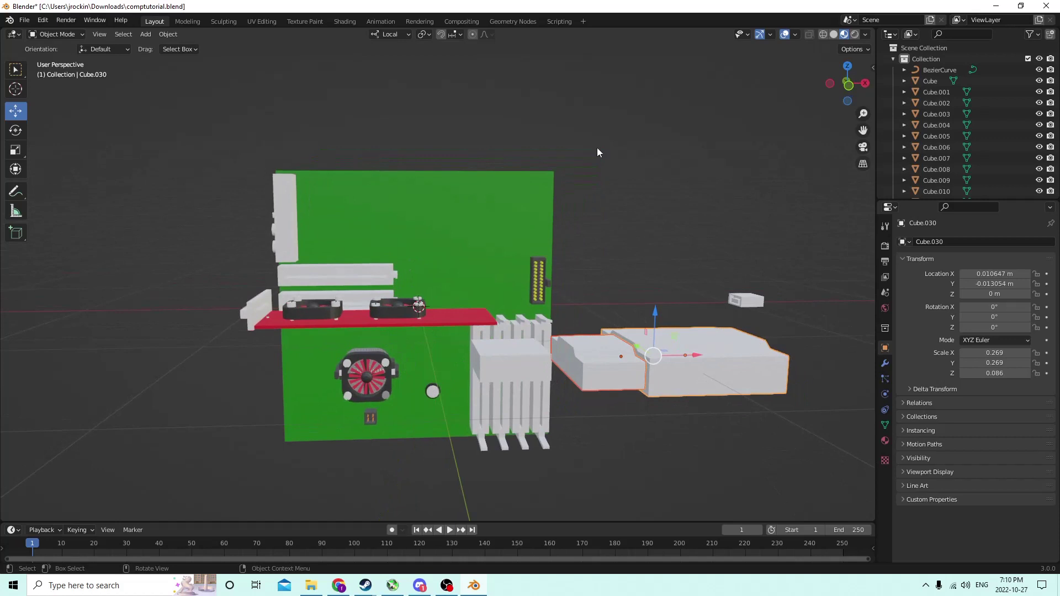
left_click(169, 34)
mouse_move(195, 398)
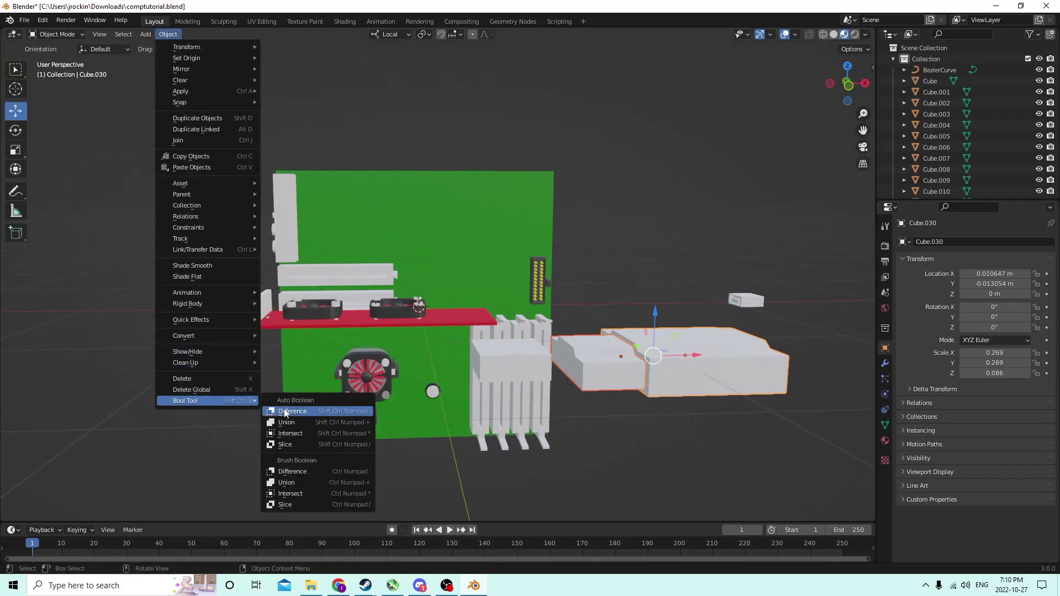
left_click(282, 410)
middle_click_drag(618, 314, 706, 306)
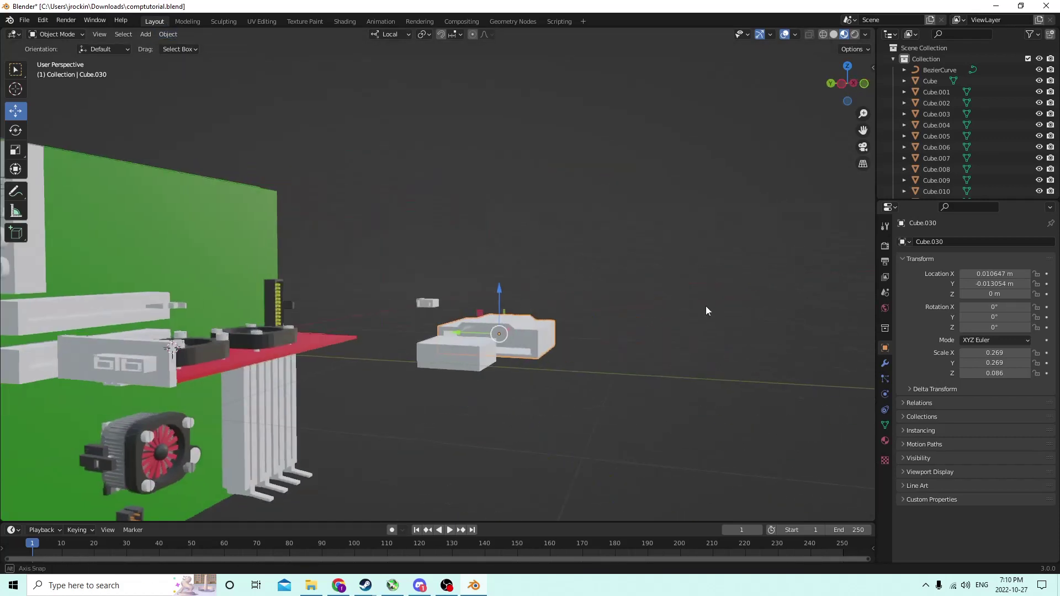
middle_click_drag(587, 300, 611, 297)
scroll(611, 297, "up", 2)
Move the small block 0.006163 m along local X into the hollow stepped port.
left_click(468, 386)
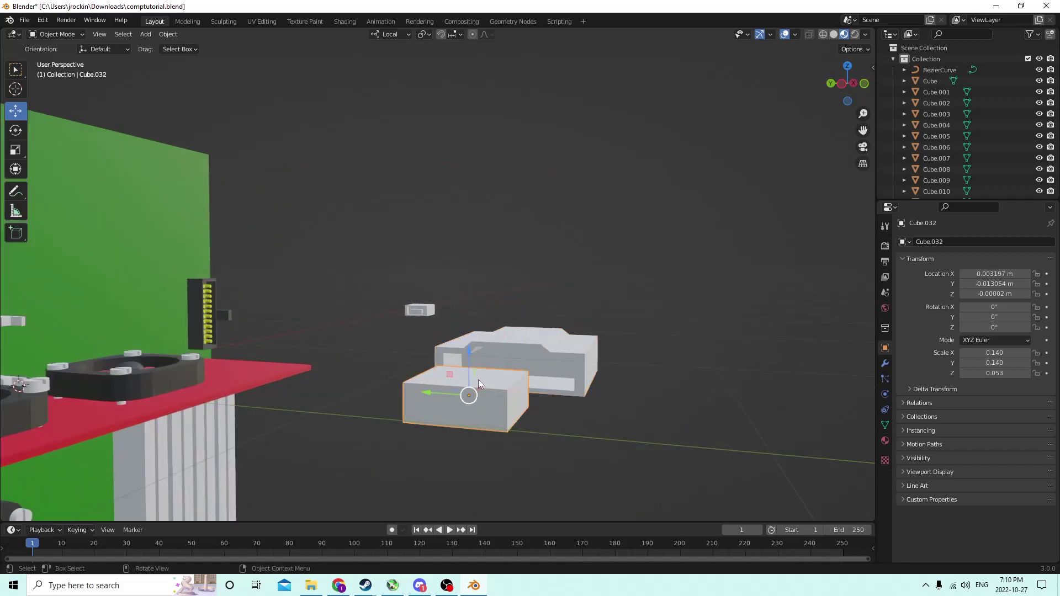
middle_click_drag(469, 386, 405, 407)
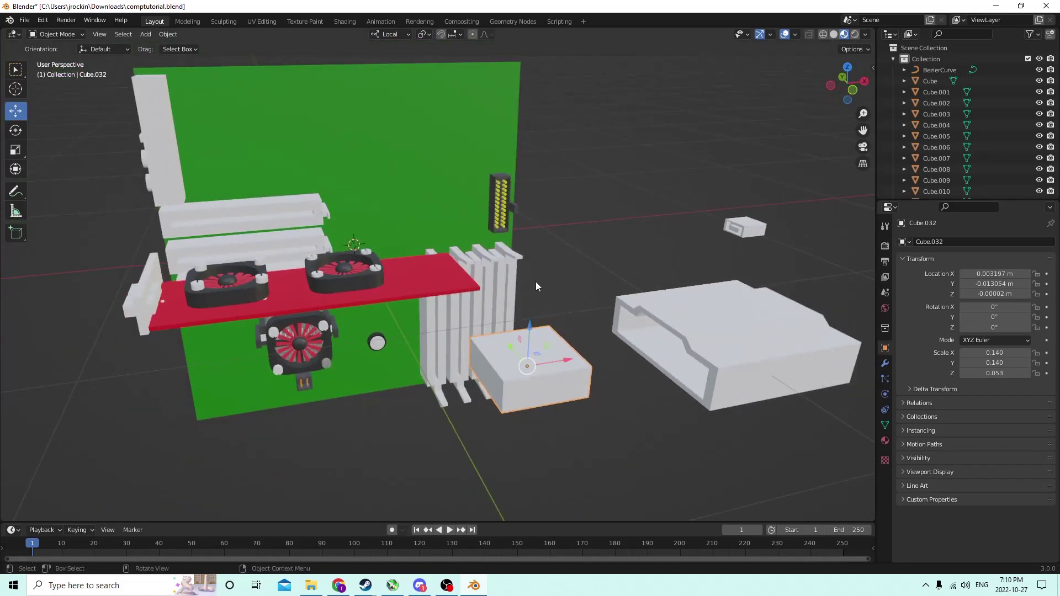
left_click_drag(562, 359, 757, 340)
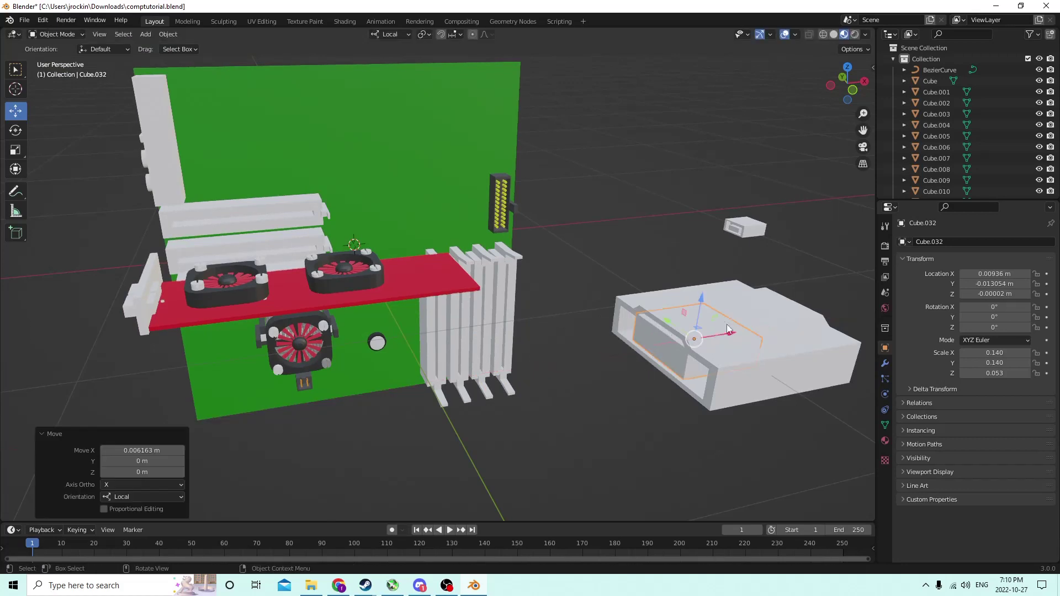
middle_click_drag(757, 340, 606, 283)
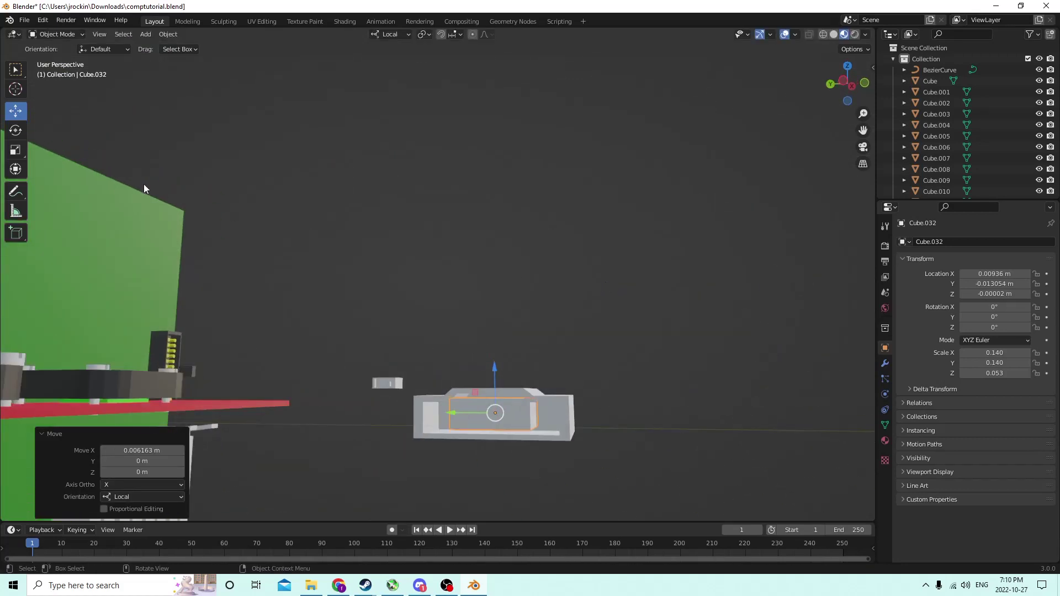
Shape the small block into a thin, wide tongue by scaling local Z by 0.384, local Y by 1.467 and local Z by 0.735.
left_click(16, 149)
middle_click_drag(193, 196, 401, 312)
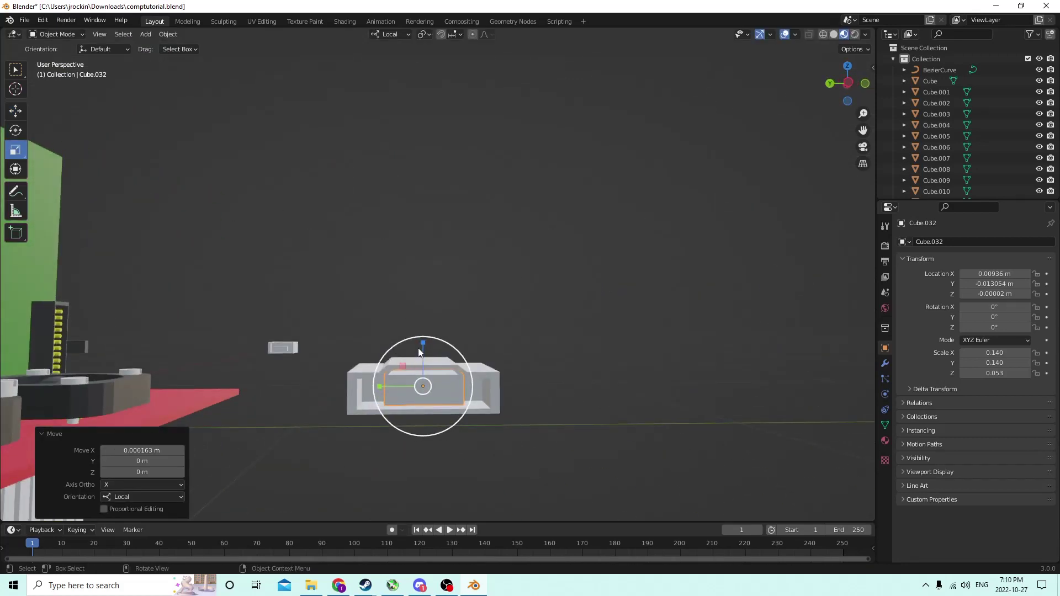
left_click_drag(419, 348, 420, 367)
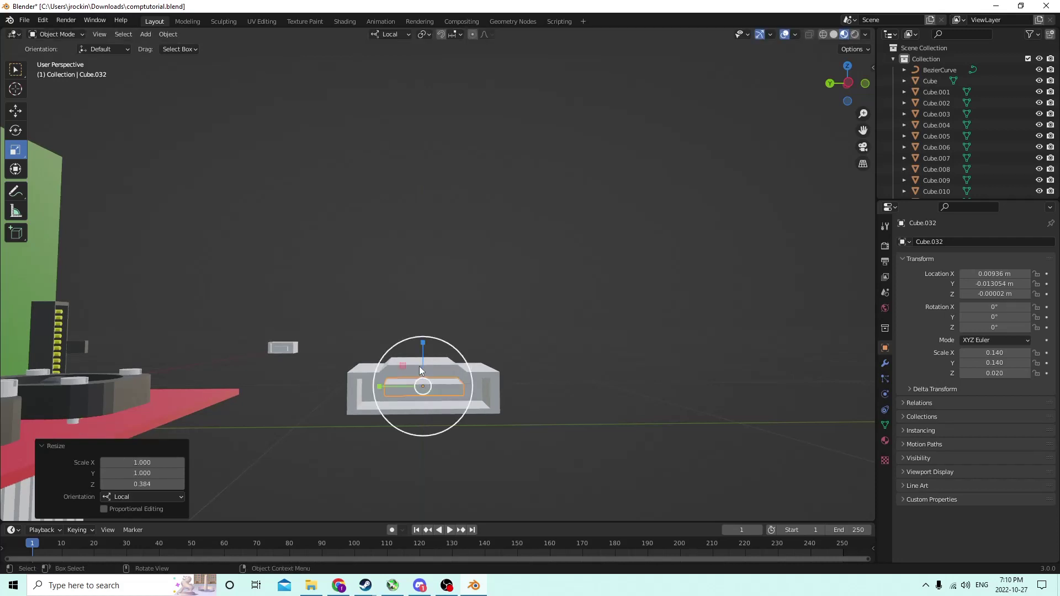
middle_click_drag(419, 366, 406, 380)
left_click_drag(418, 374, 393, 373)
middle_click_drag(400, 352, 409, 327)
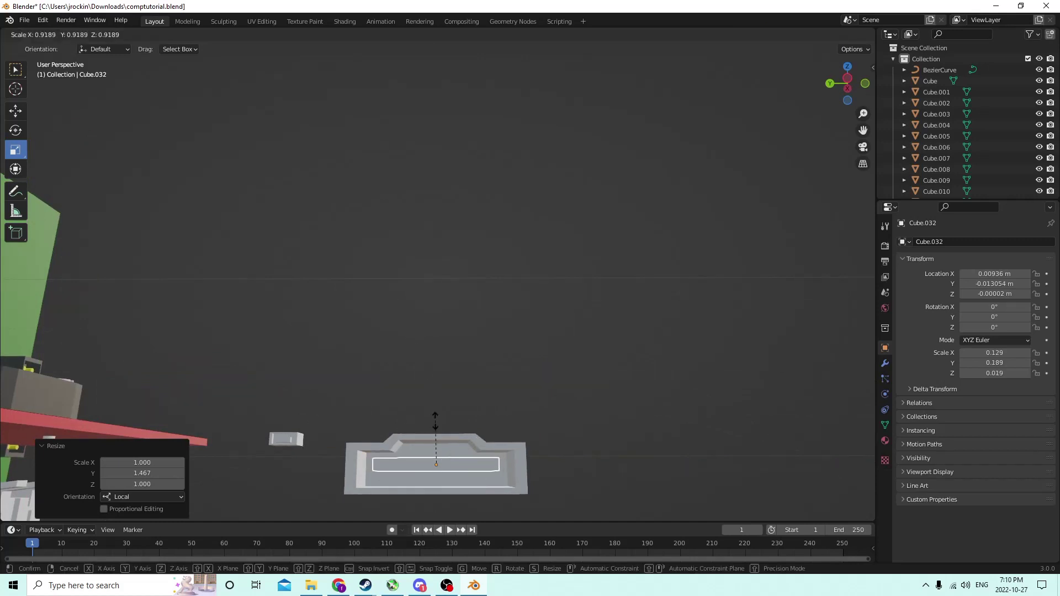
left_click_drag(436, 422, 436, 433)
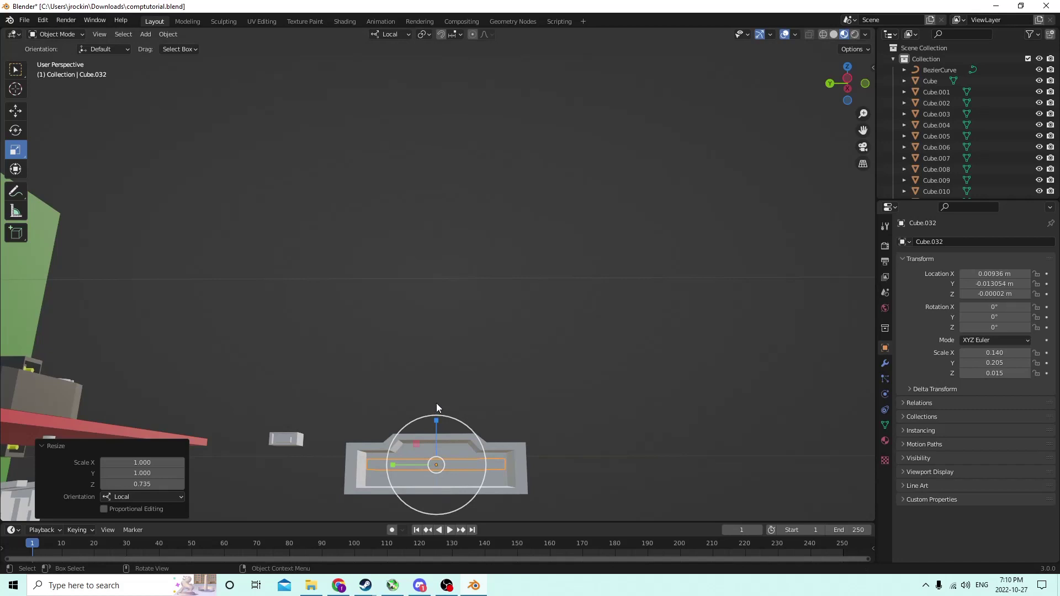
right_click(472, 382)
Adjust the flat tongue's position along local X inside the hollow stepped port.
middle_click_drag(466, 280, 343, 269)
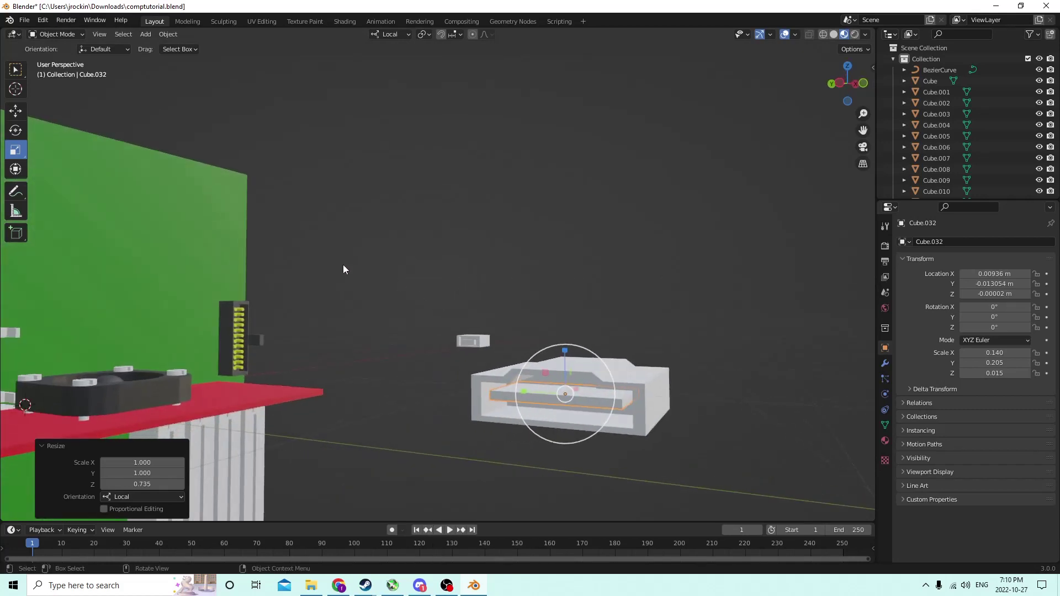
middle_click_drag(126, 135, 431, 205)
left_click(14, 112)
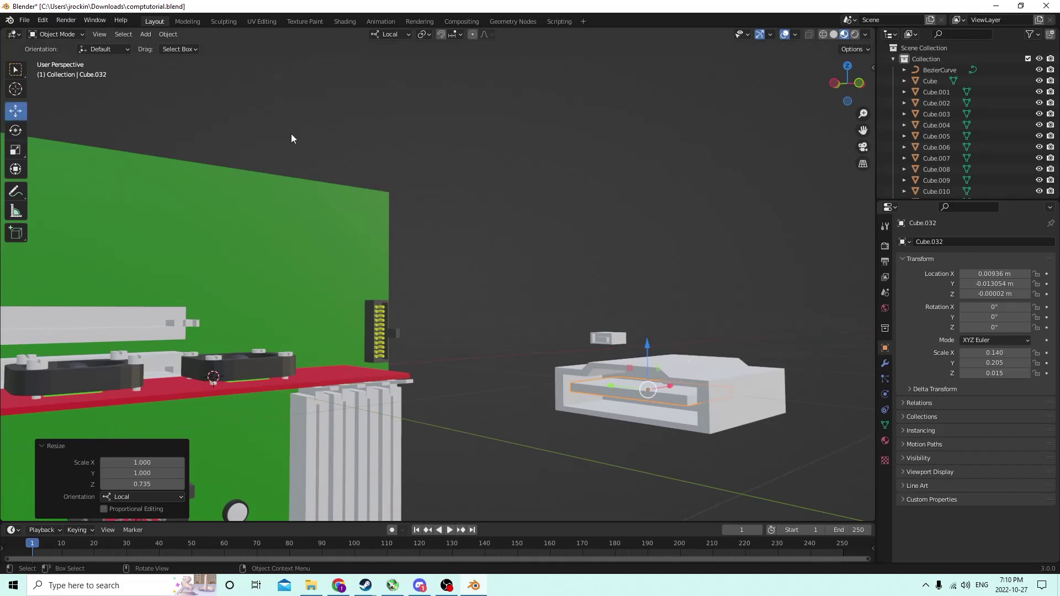
middle_click_drag(294, 135, 472, 205)
left_click_drag(590, 376, 589, 379)
middle_click_drag(588, 379, 483, 343)
Select the hollow stepped port and its inner tongue together, leaving the other parts unselected.
left_click(556, 353)
left_click(551, 358)
key("Tab")
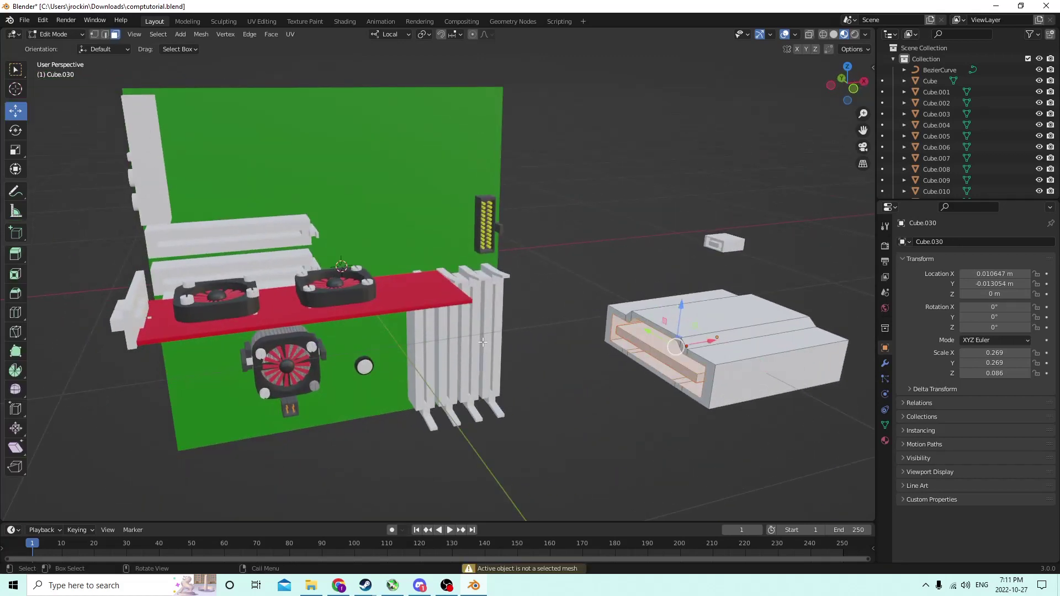
key("Tab")
left_click(488, 346)
scroll(607, 334, "down", 1)
left_click_drag(641, 328, 675, 321)
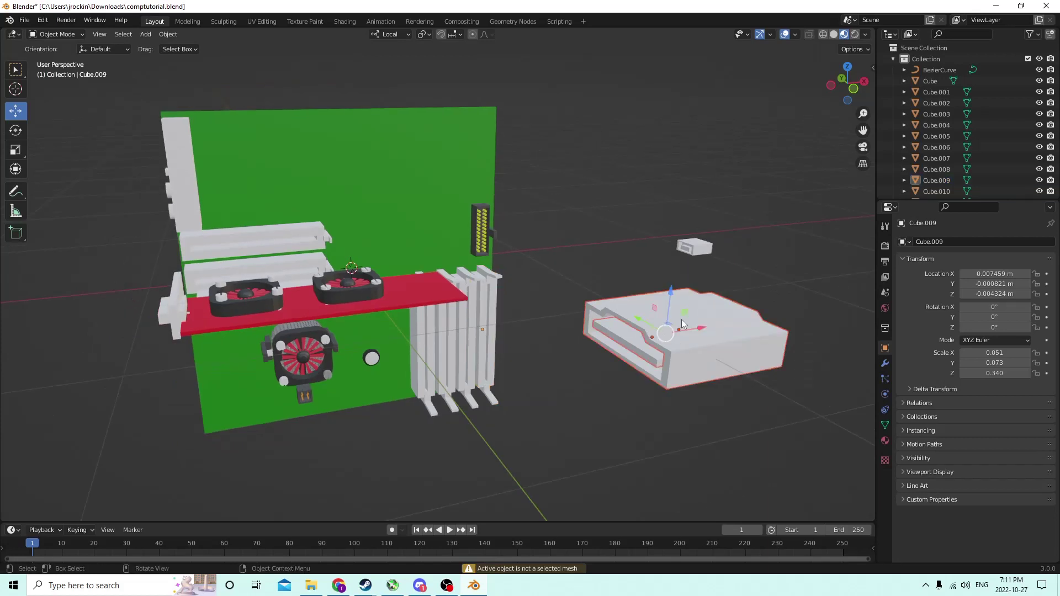
middle_click_drag(681, 319, 670, 320)
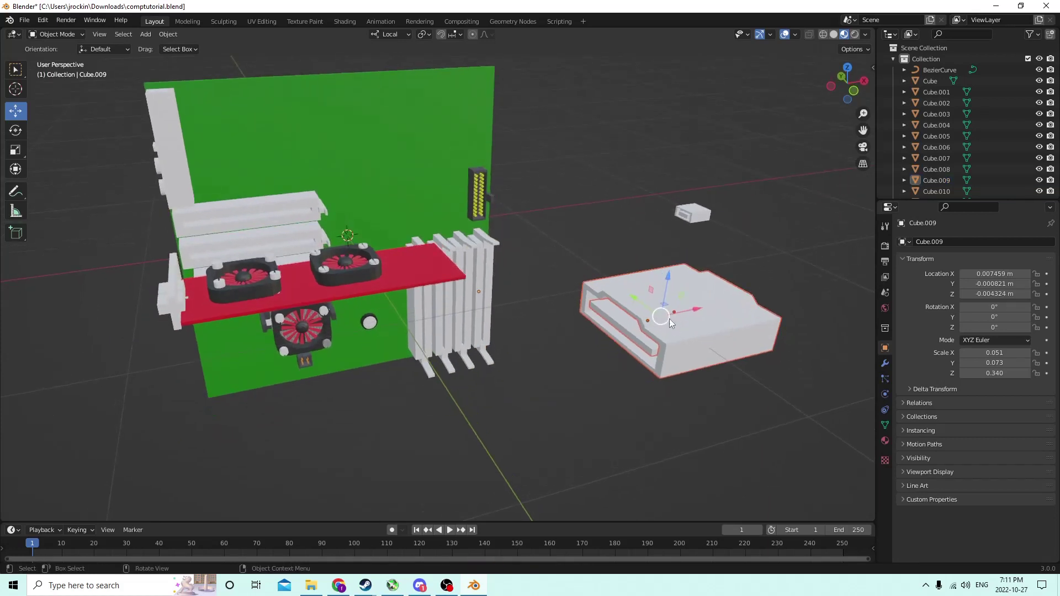
Try to shorten the stepped port and its tongue along local X, and undo the scaling.
left_click(20, 156)
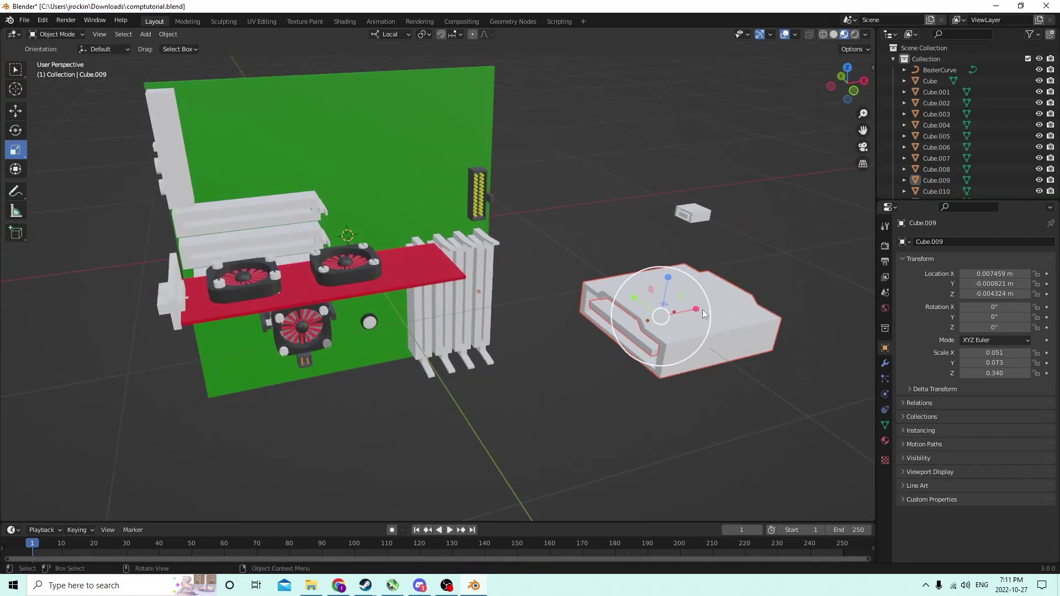
left_click_drag(697, 310, 683, 310)
left_click(677, 309)
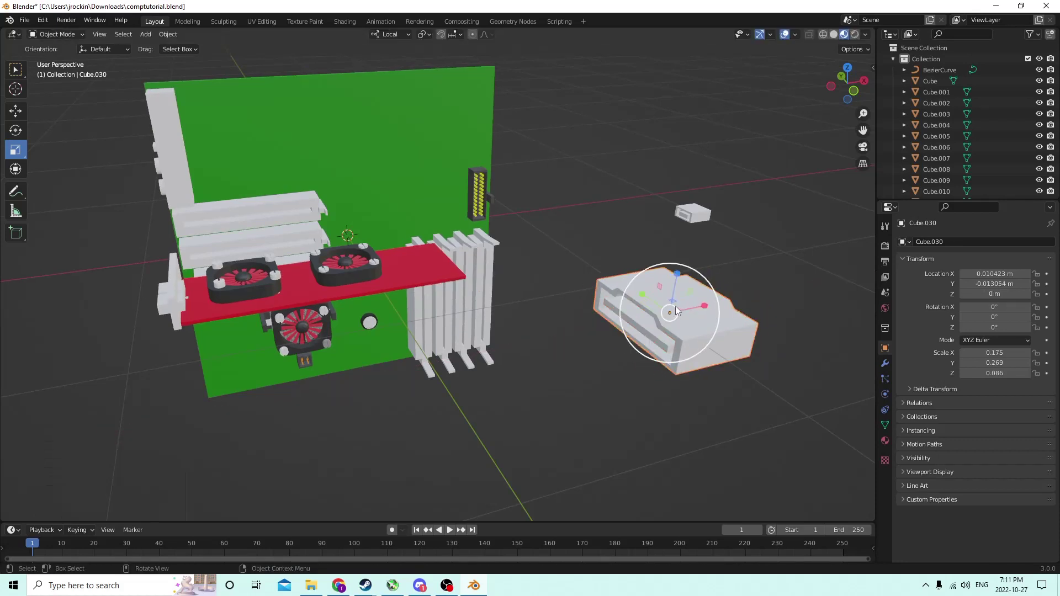
middle_click_drag(637, 274, 608, 276)
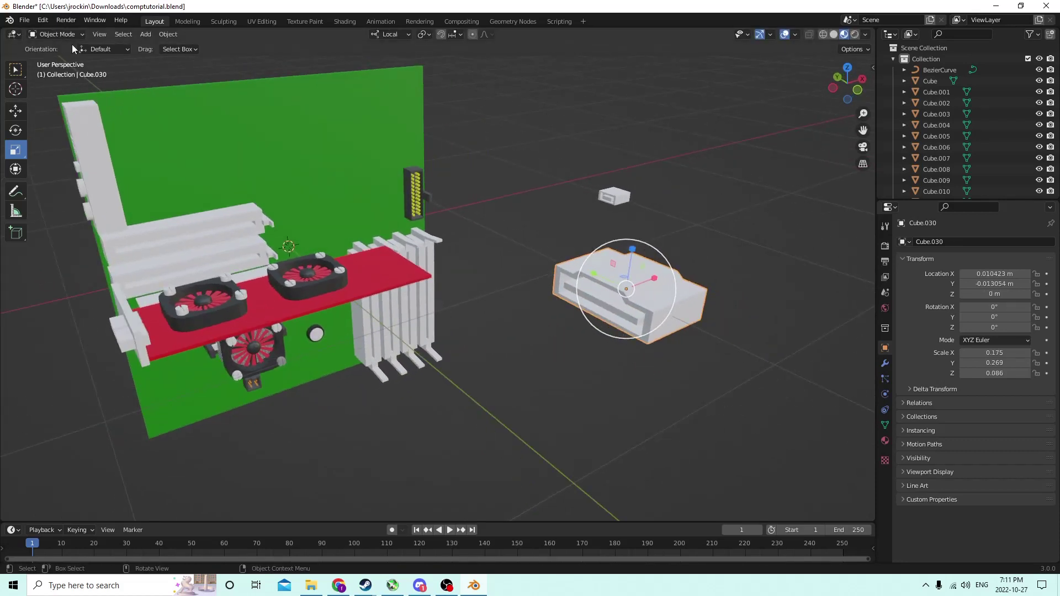
left_click(43, 20)
left_click(58, 33)
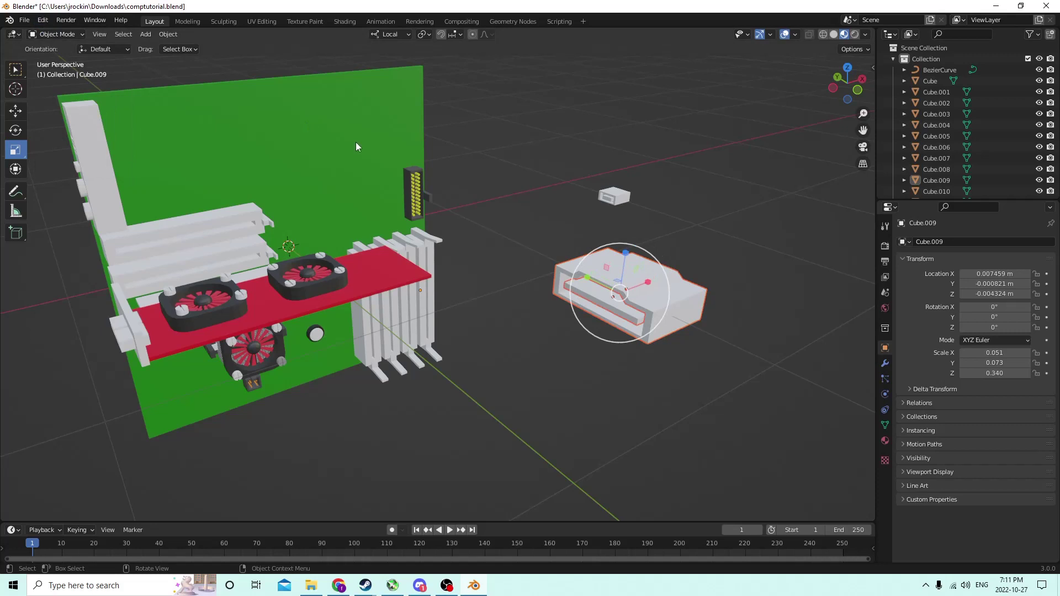
left_click(42, 20)
left_click(50, 32)
middle_click_drag(432, 165, 471, 167)
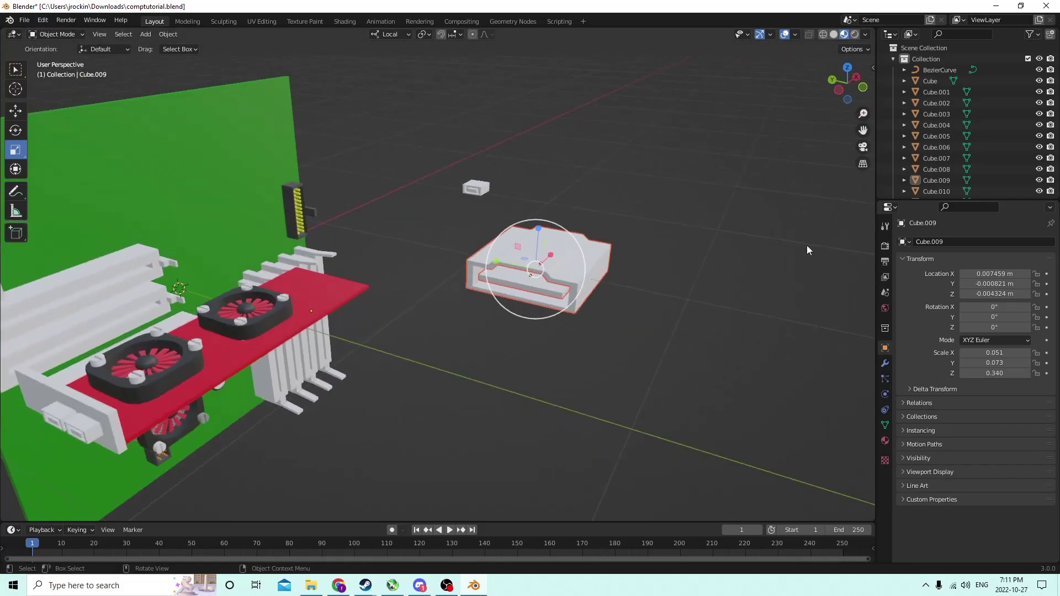
Scale the stepped port and its tongue uniformly by 0.244.
key("s")
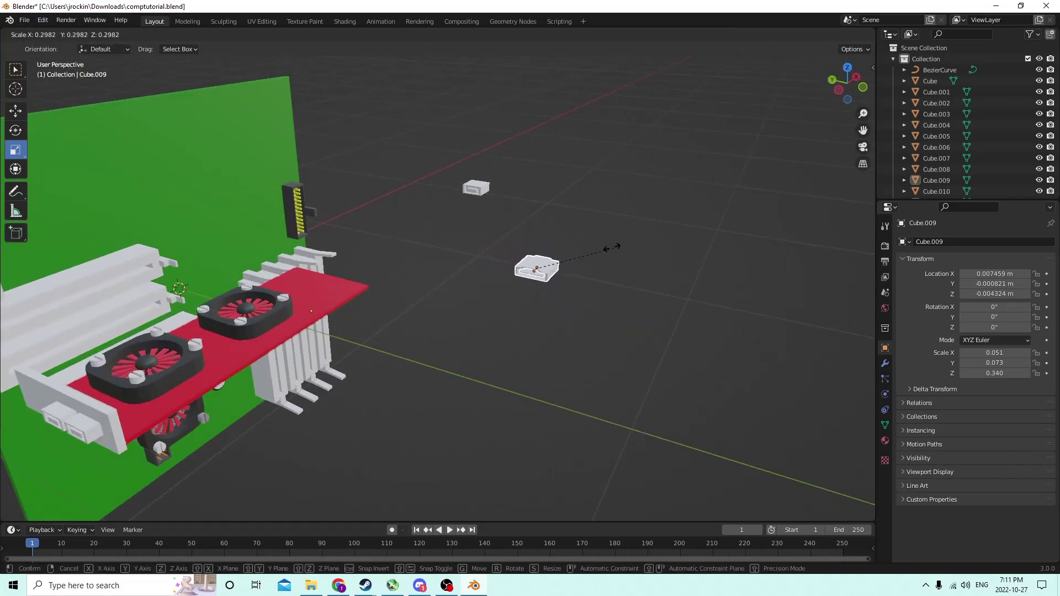
left_click(599, 251)
middle_click_drag(599, 251, 489, 264)
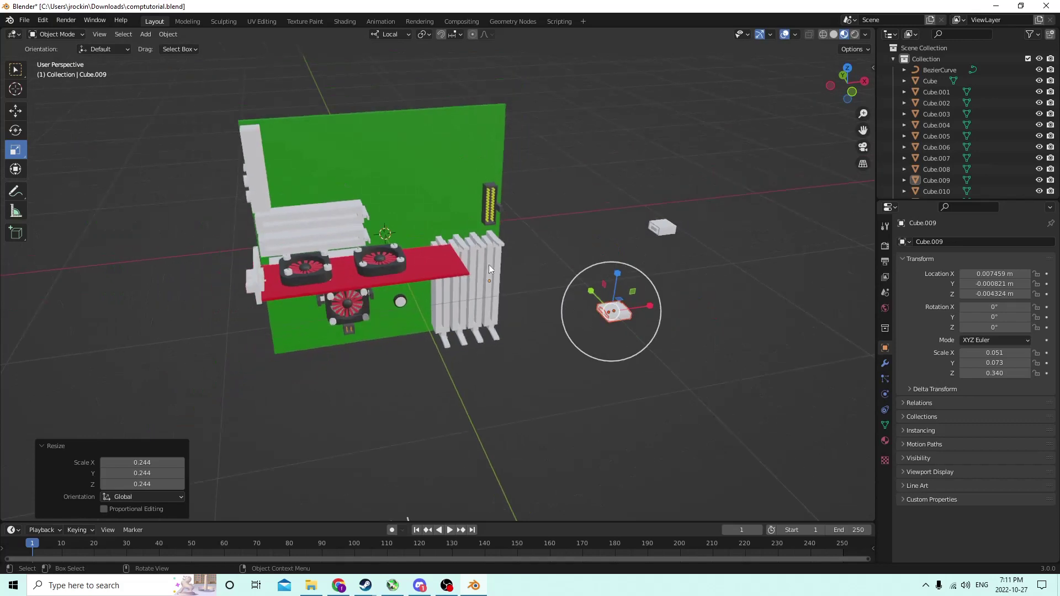
Bring the port and tongue to the expansion card's bracket by moving them -0.017627 m along local X and 0.009047 m along local Y.
left_click(15, 114)
left_click_drag(647, 306, 326, 305)
middle_click_drag(326, 305, 437, 277)
left_click_drag(436, 413, 205, 439)
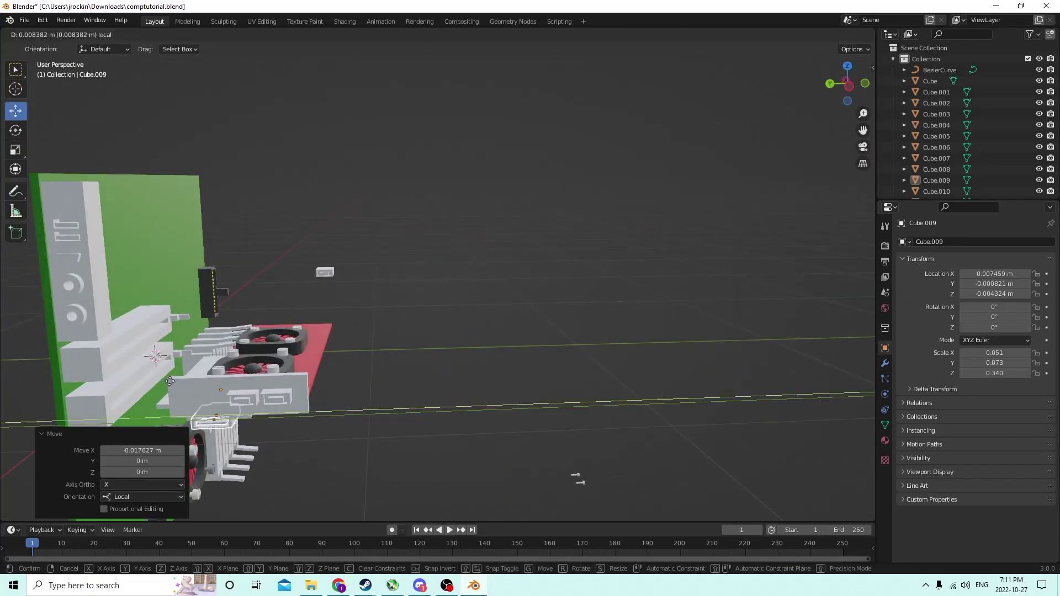
middle_click_drag(204, 439, 234, 362)
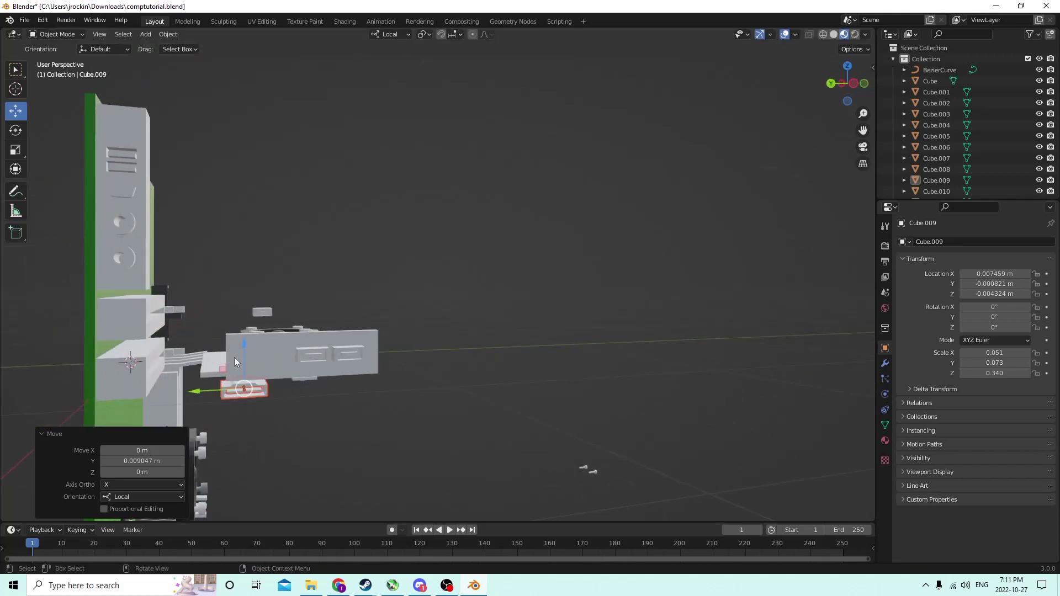
Line the port up with the bracket's other ports by moving it 0.00094 m along local Z and -0.000518 m along local Y.
left_click_drag(245, 346, 245, 336)
middle_click_drag(245, 335, 220, 364)
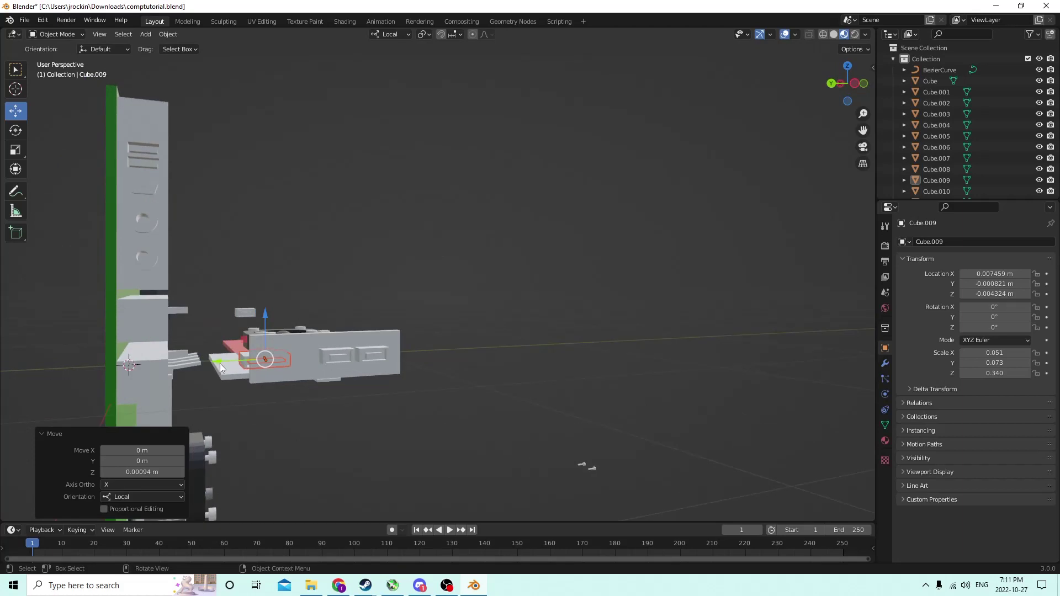
left_click_drag(220, 363, 229, 365)
middle_click_drag(229, 365, 439, 439)
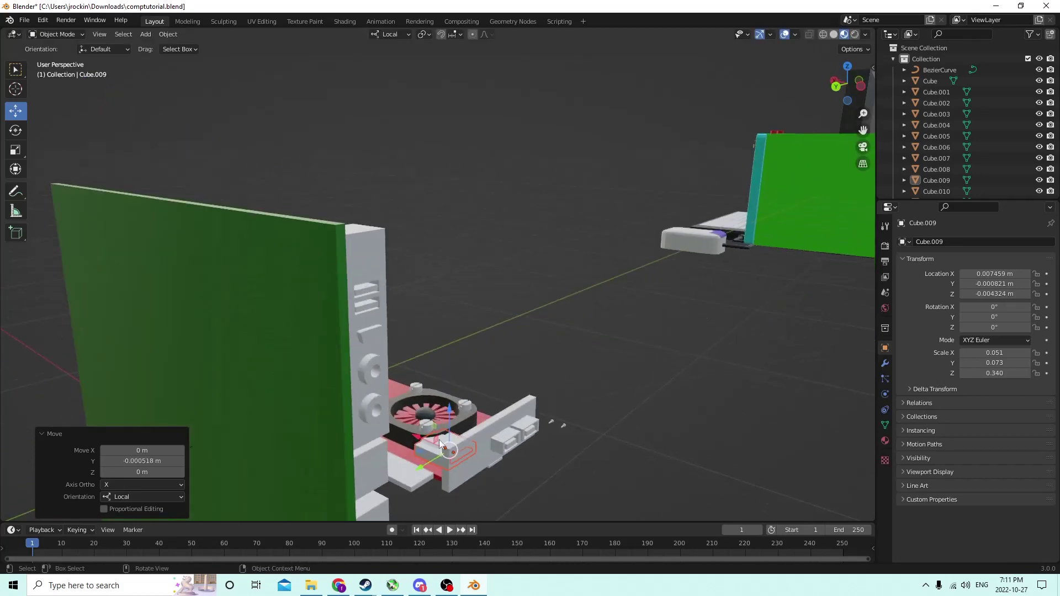
Push the port and tongue out through the bracket by -0.000921 m along local X, and bring them back 0.000146 m.
left_click_drag(421, 435, 446, 448)
middle_click_drag(430, 419, 446, 443)
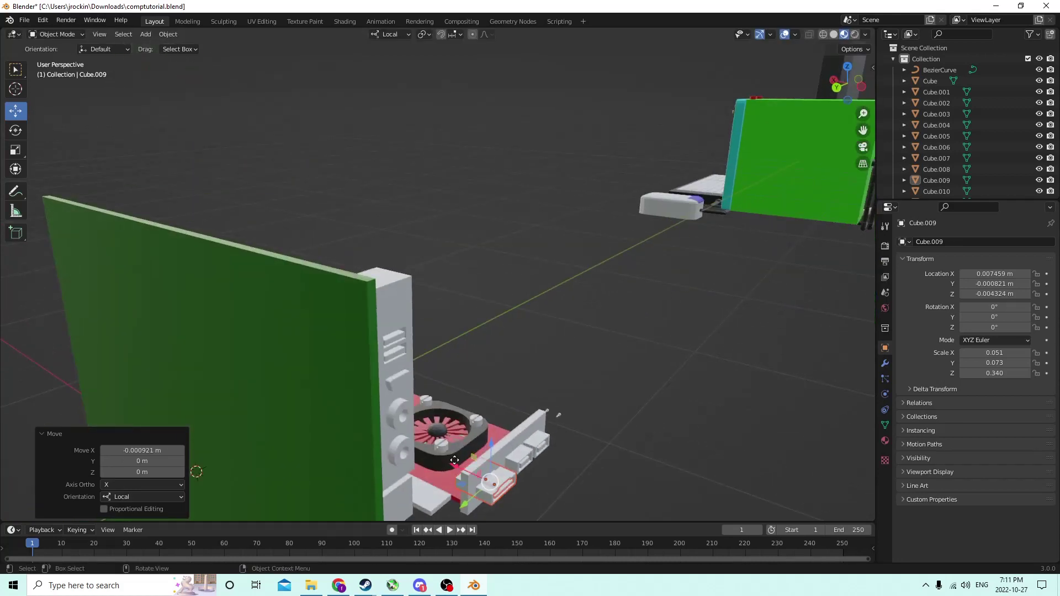
left_click_drag(454, 460, 457, 463)
mouse_move(458, 463)
middle_mouse_down()
mouse_move(393, 380)
mouse_move(412, 411)
mouse_move(462, 444)
middle_mouse_up()
left_click_drag(487, 462, 482, 461)
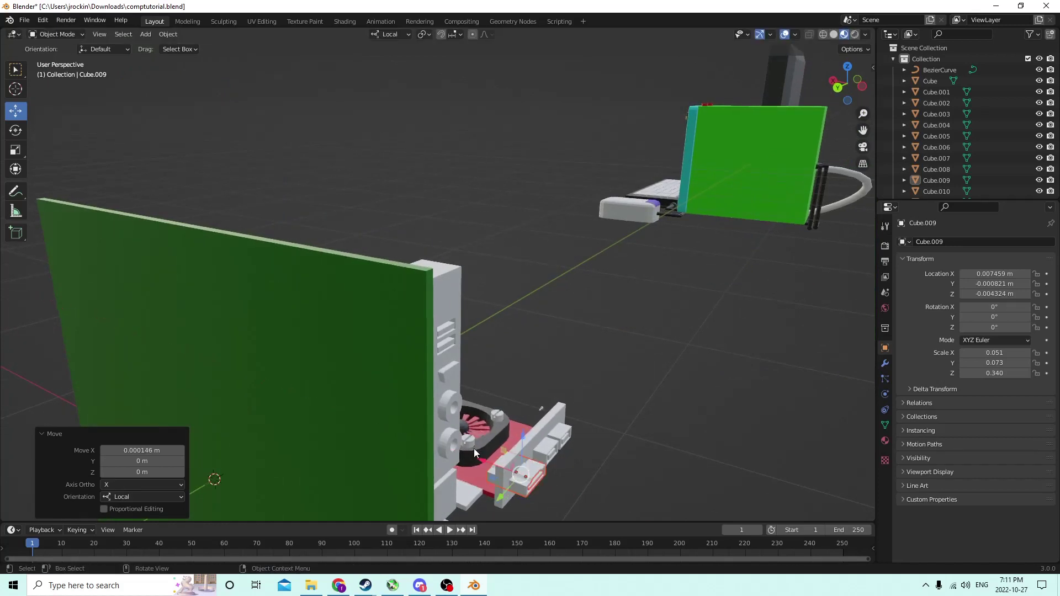
Shorten the stepped port and its tongue by scaling them 0.773 along local X.
middle_click_drag(465, 436, 671, 428)
left_click(19, 152)
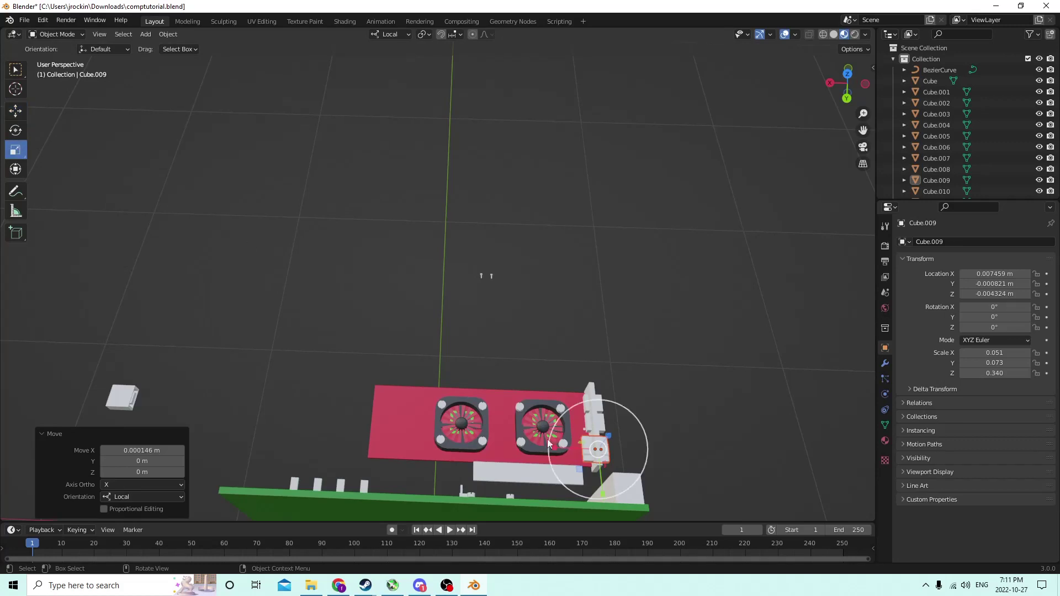
left_click_drag(555, 447, 567, 451)
middle_click_drag(566, 450, 512, 367)
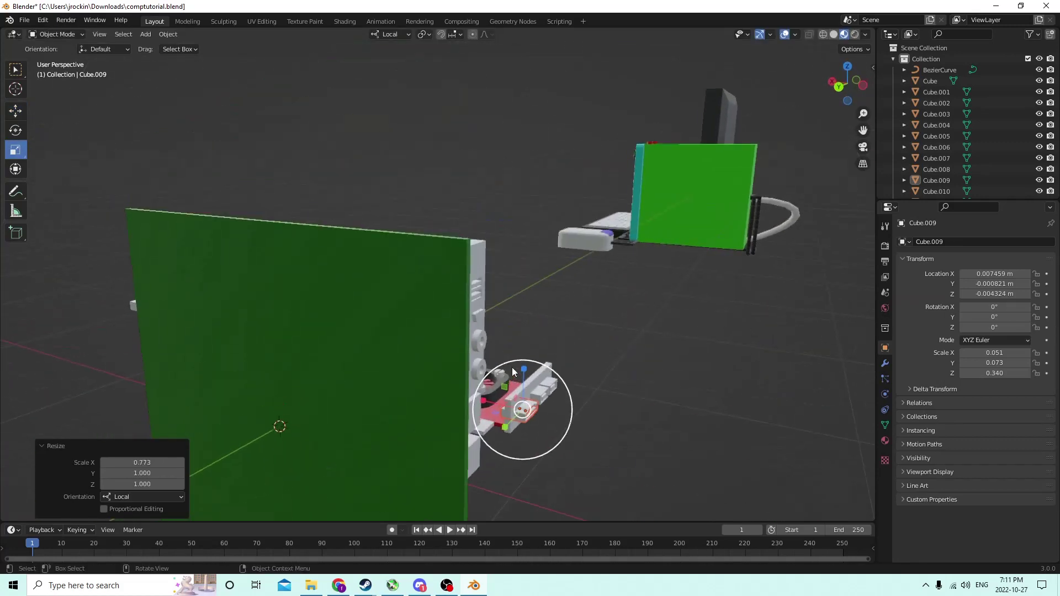
Fine-tune how far the shortened port protrudes from the bracket with local X moves of -0.000124 m and 0.000093 m.
left_click(22, 114)
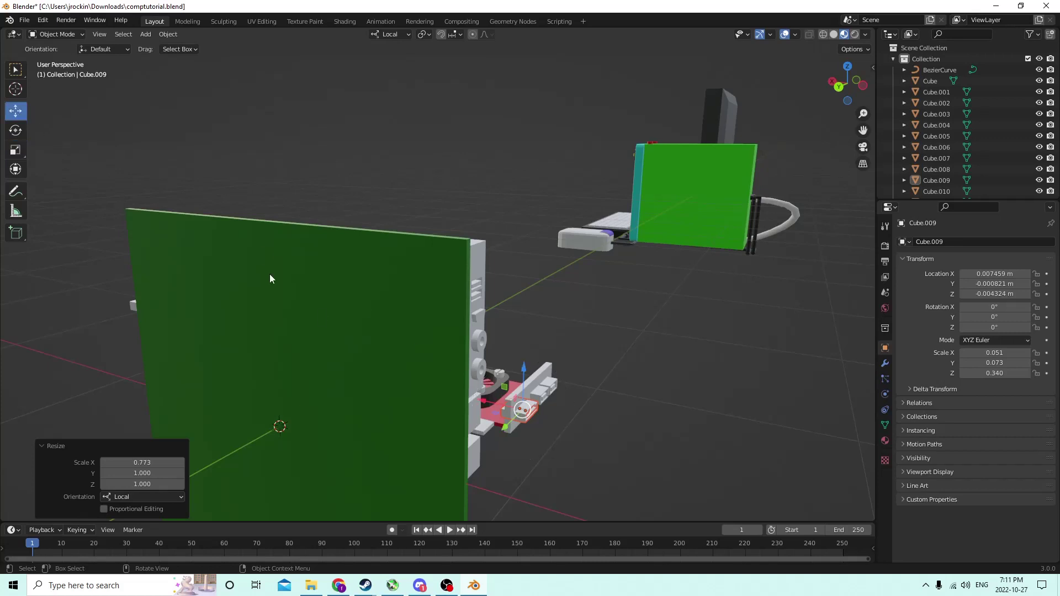
left_click_drag(484, 403, 489, 400)
mouse_move(489, 400)
middle_mouse_down()
mouse_move(478, 373)
mouse_move(507, 411)
middle_mouse_up()
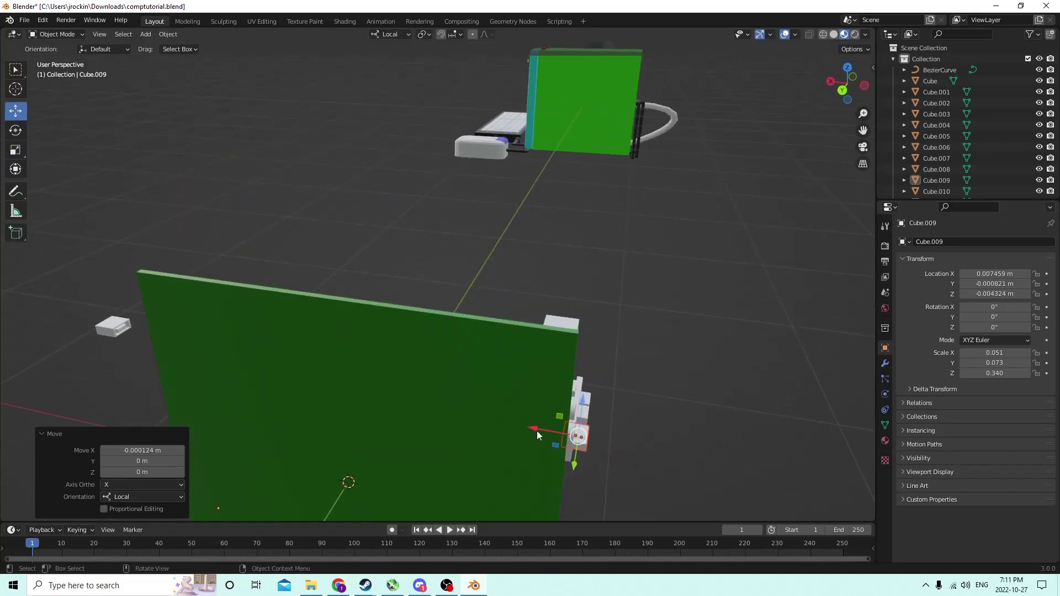
left_click_drag(537, 431, 526, 423)
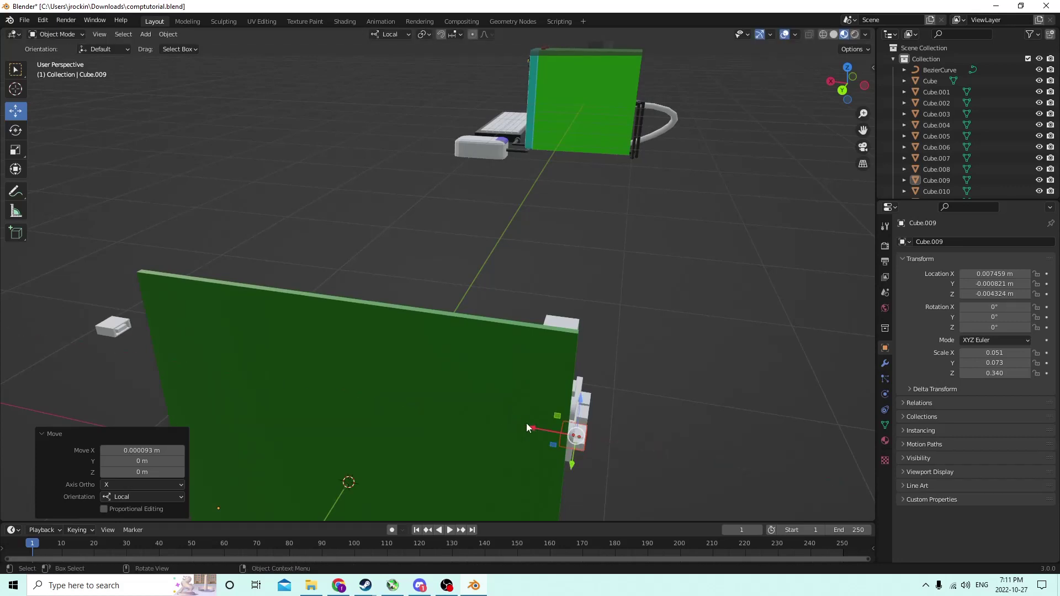
middle_click_drag(527, 427, 446, 347)
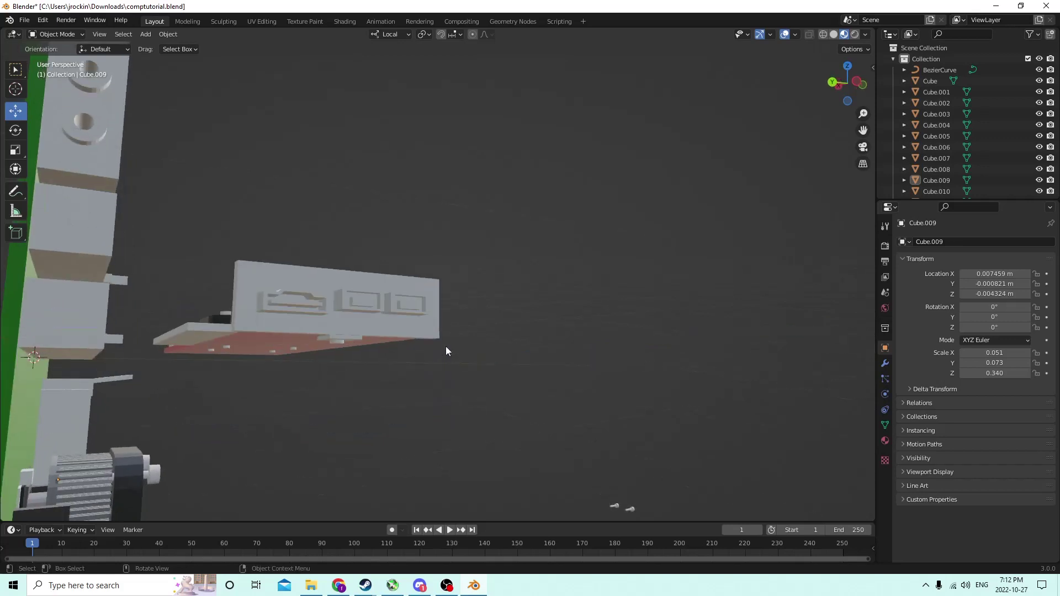
Select the flat tongue inside the stepped port on the bracket.
left_click(413, 306)
middle_click_drag(300, 303, 349, 321)
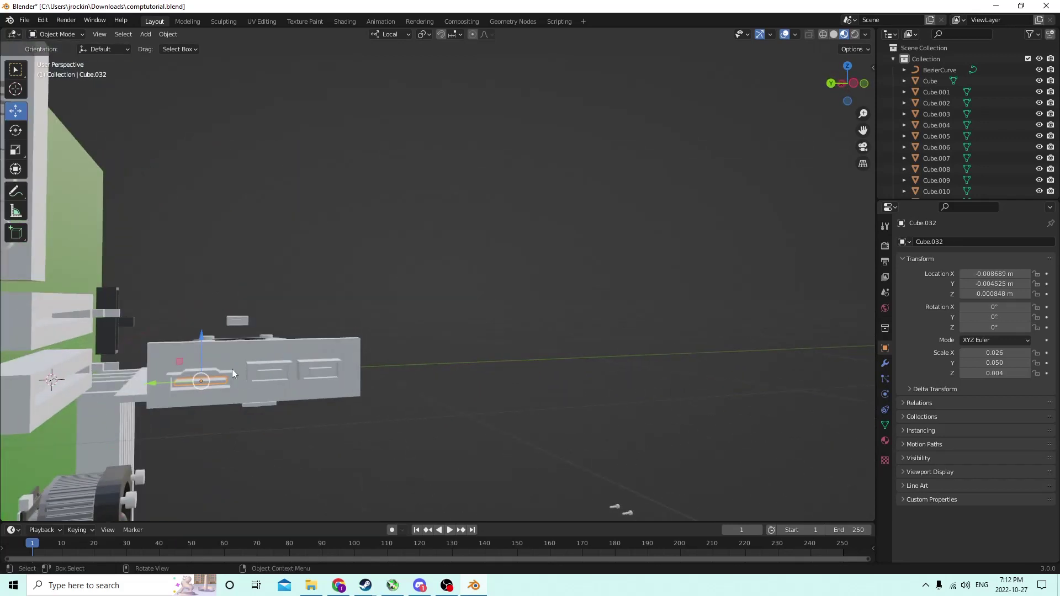
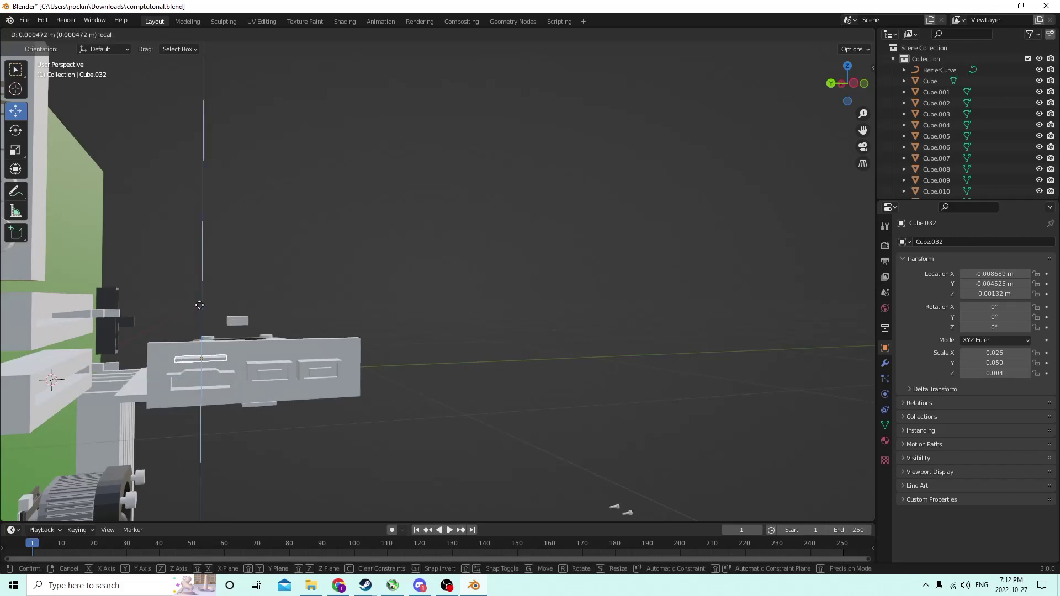
Merge the flat tongue into the stepped port on the bracket so they form one object.
left_click(215, 369)
scroll(185, 375, "down", 5)
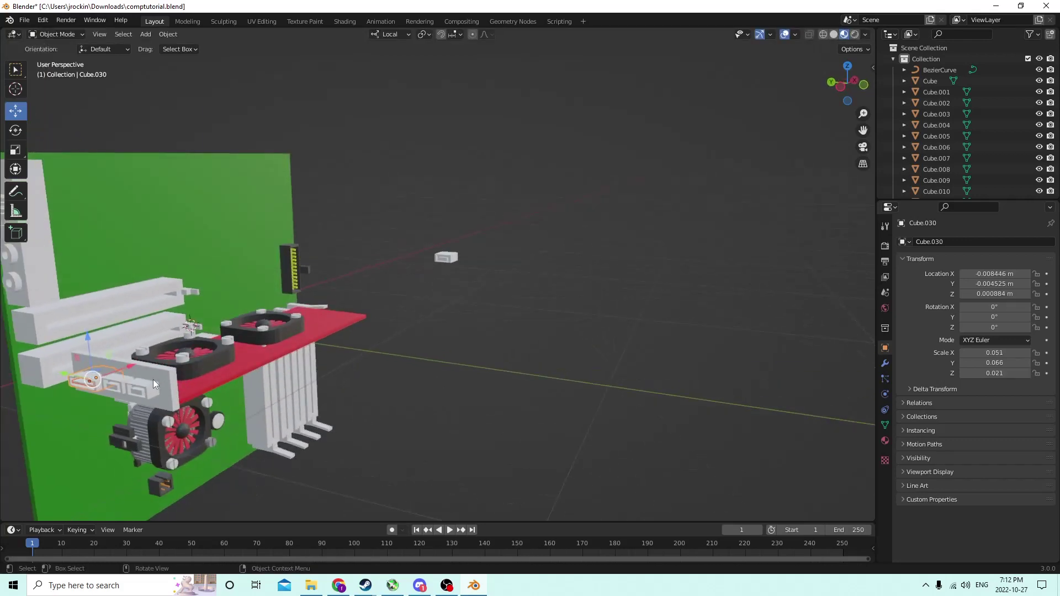
middle_click_drag(160, 369, 123, 368)
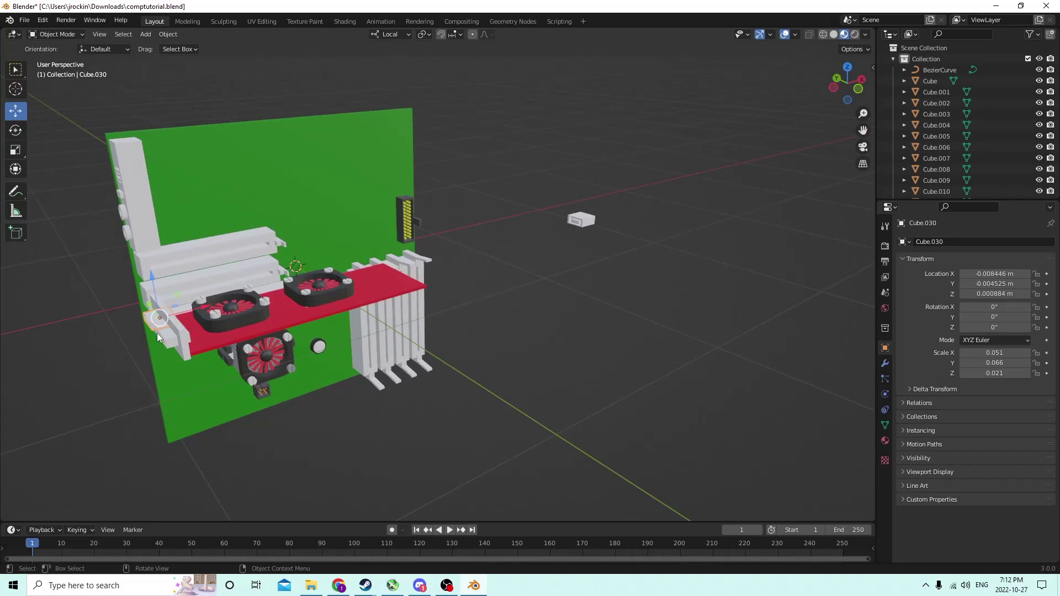
middle_click_drag(157, 333, 113, 330)
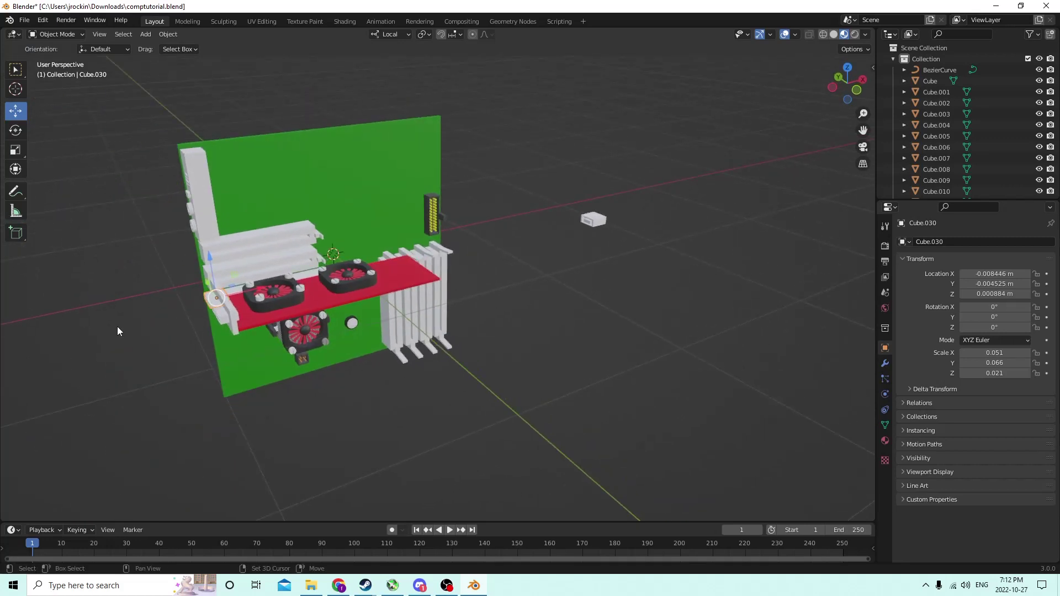
Duplicate the stepped port and move the copy 0.02914 m along local X, clear of the motherboard.
key("shift+d")
right_click(215, 291)
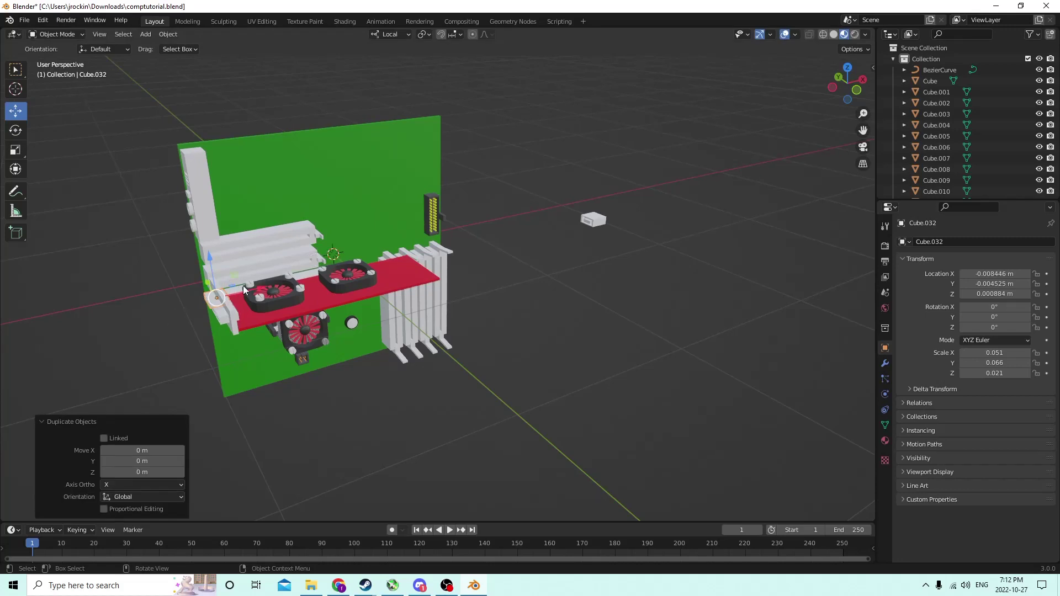
middle_click_drag(244, 284, 160, 290)
key("g")
key("x")
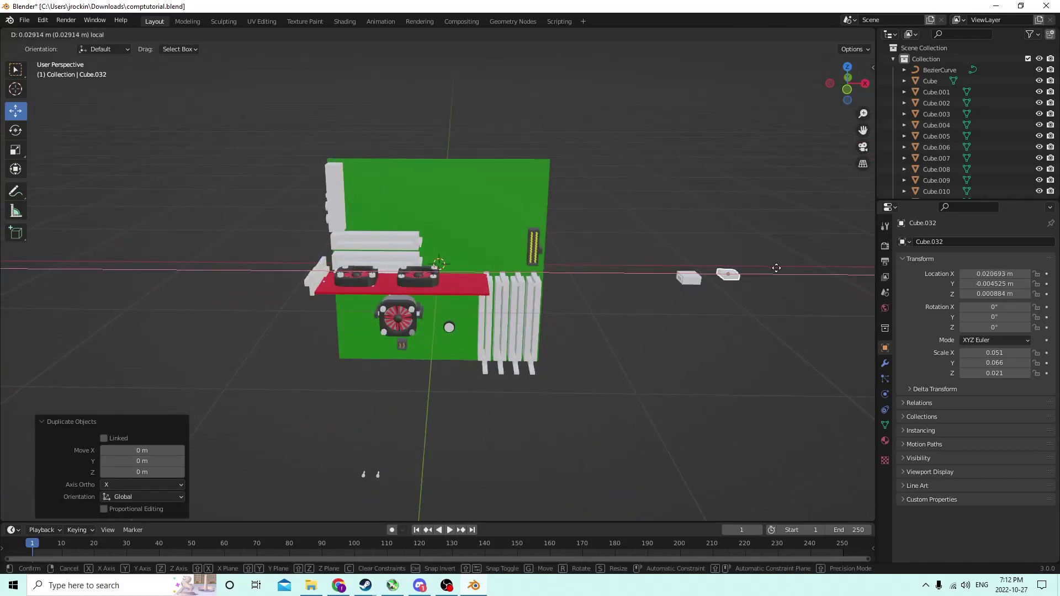
left_click(777, 268)
Join the bracket, its mounting screw and its three ports into the red expansion card board.
middle_click_drag(625, 276, 384, 252)
left_click(294, 269)
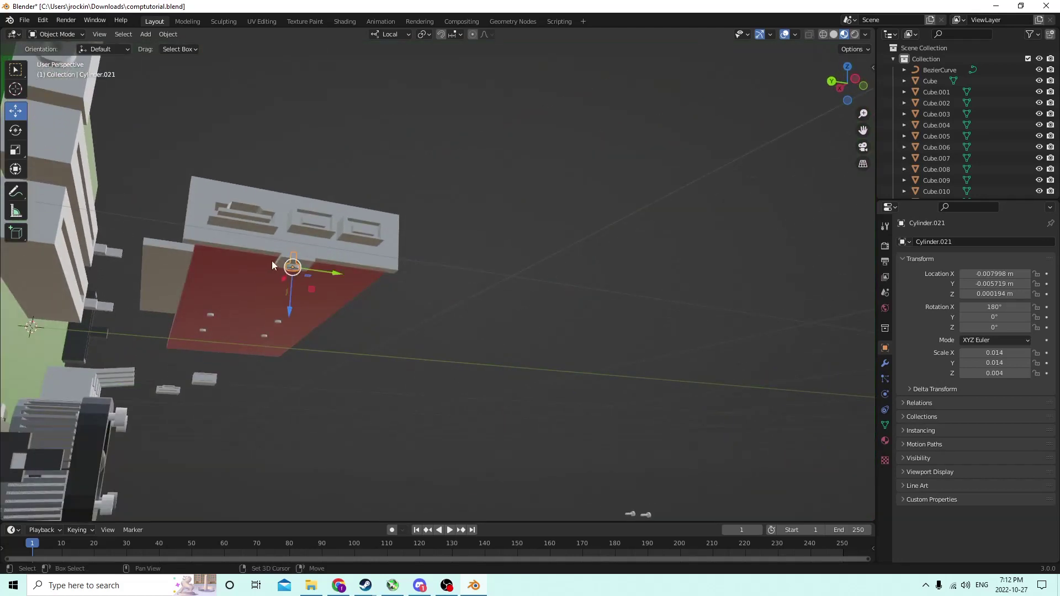
left_click(289, 265)
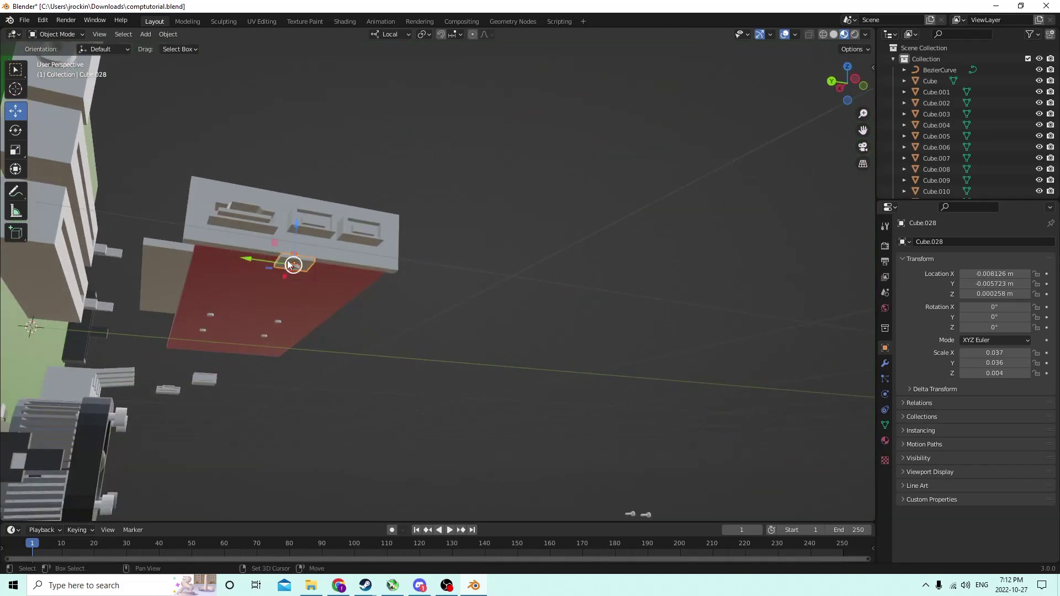
left_click(238, 211)
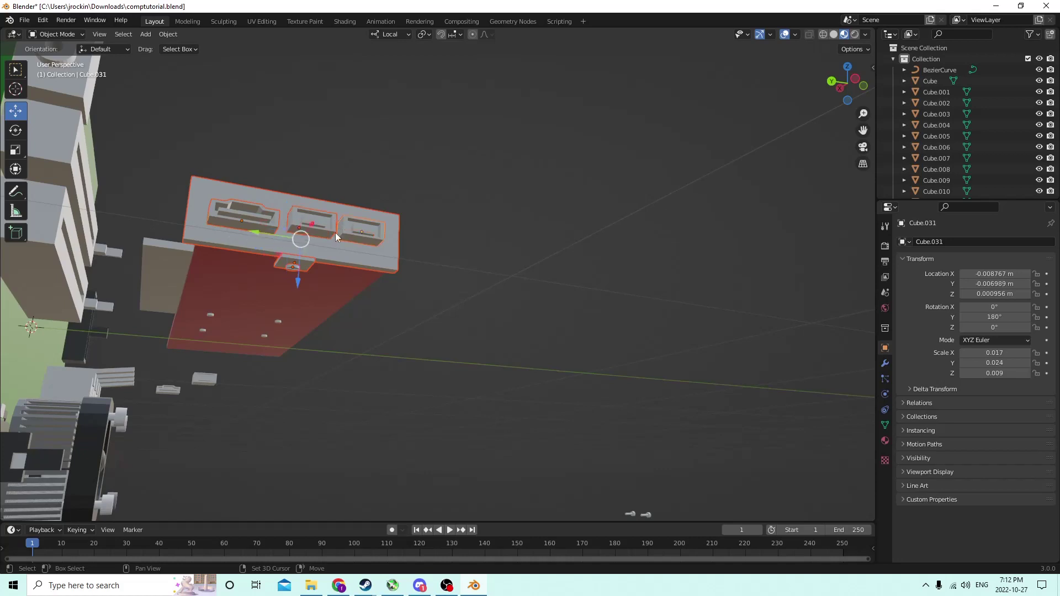
left_click(320, 277)
middle_click_drag(321, 272, 249, 306)
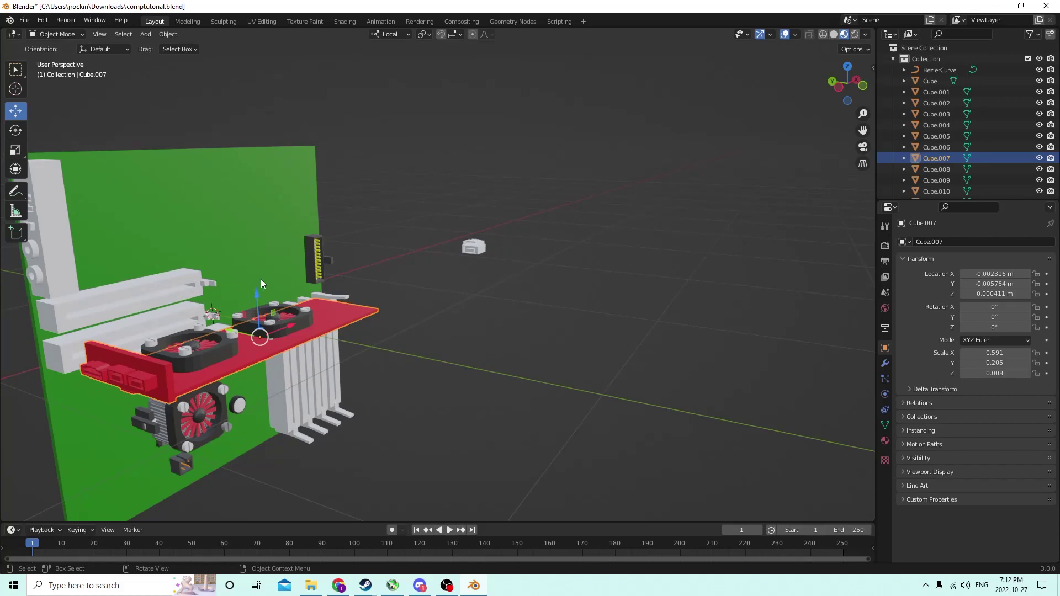
Join the two black fan housings into the red expansion card.
middle_click_drag(263, 279, 333, 292)
scroll(270, 272, "up", 4)
scroll(334, 380, "up", 4)
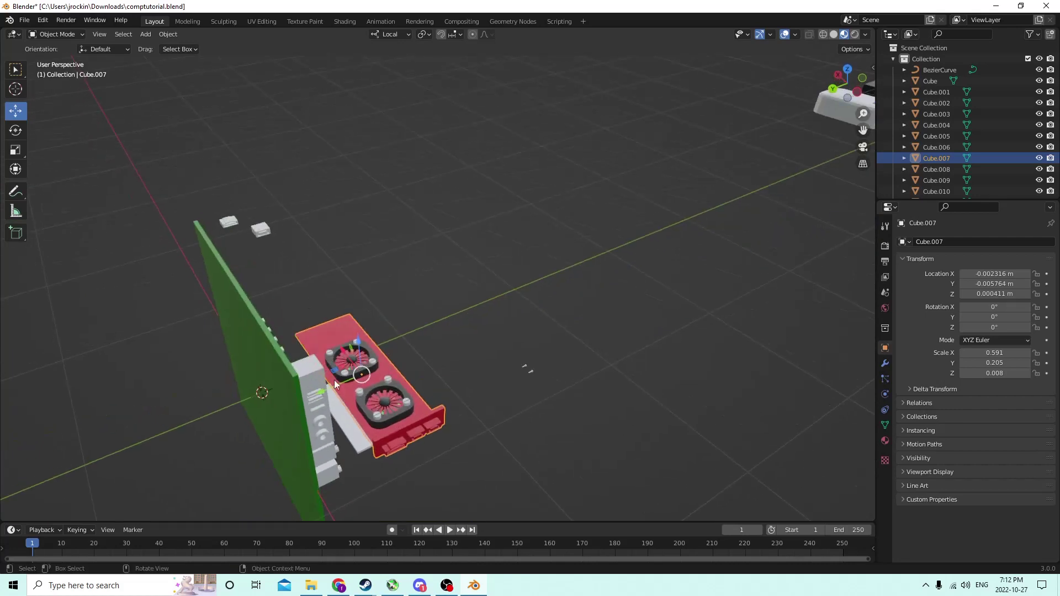
left_click(378, 419)
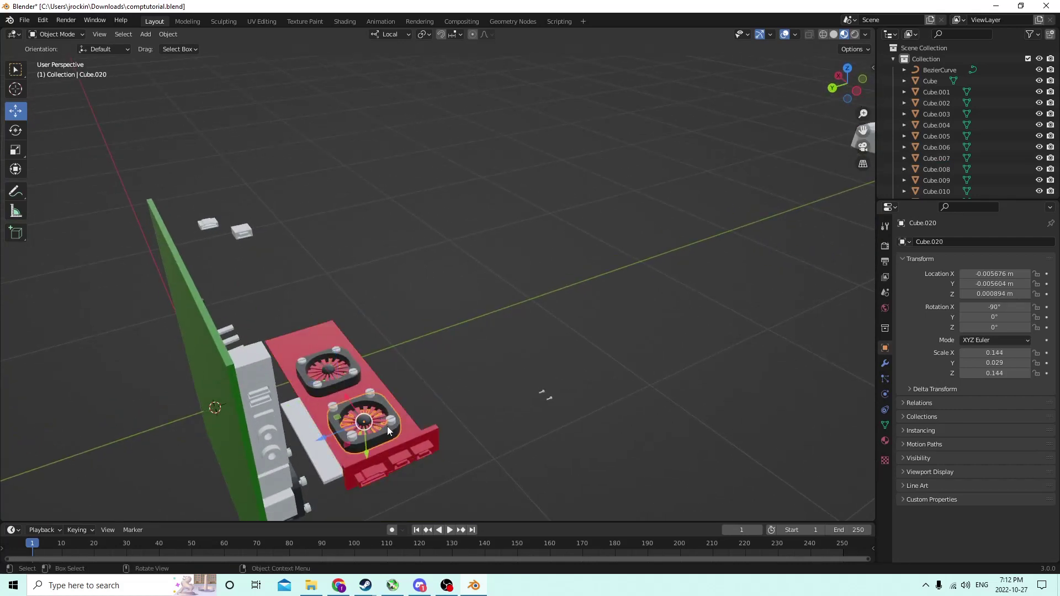
left_click(340, 379, "shift")
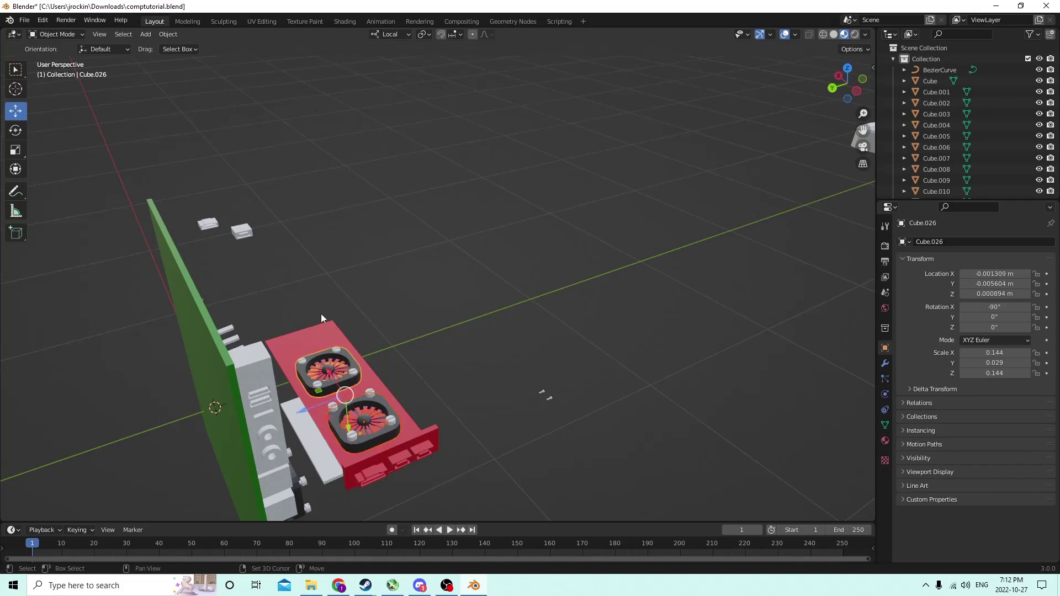
left_click(319, 333)
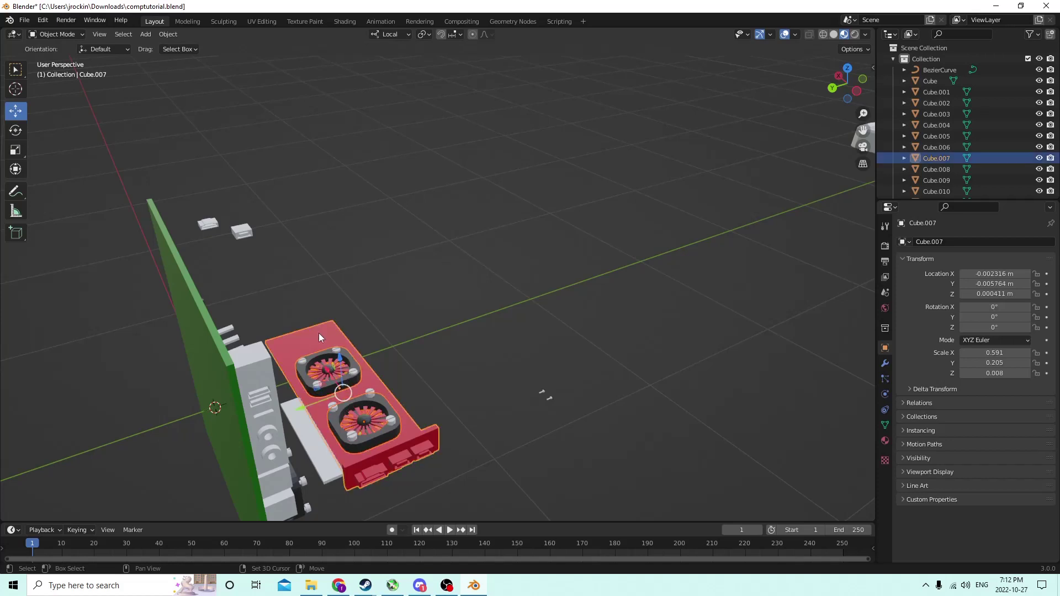
Join the rotors of both fans into the red expansion card.
left_click(367, 419)
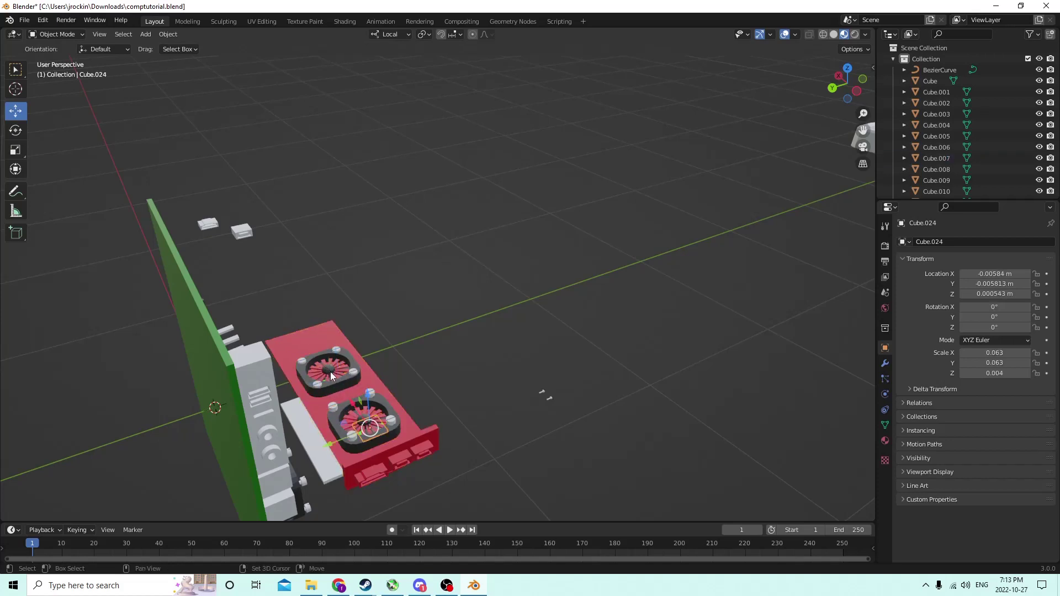
left_click(321, 403)
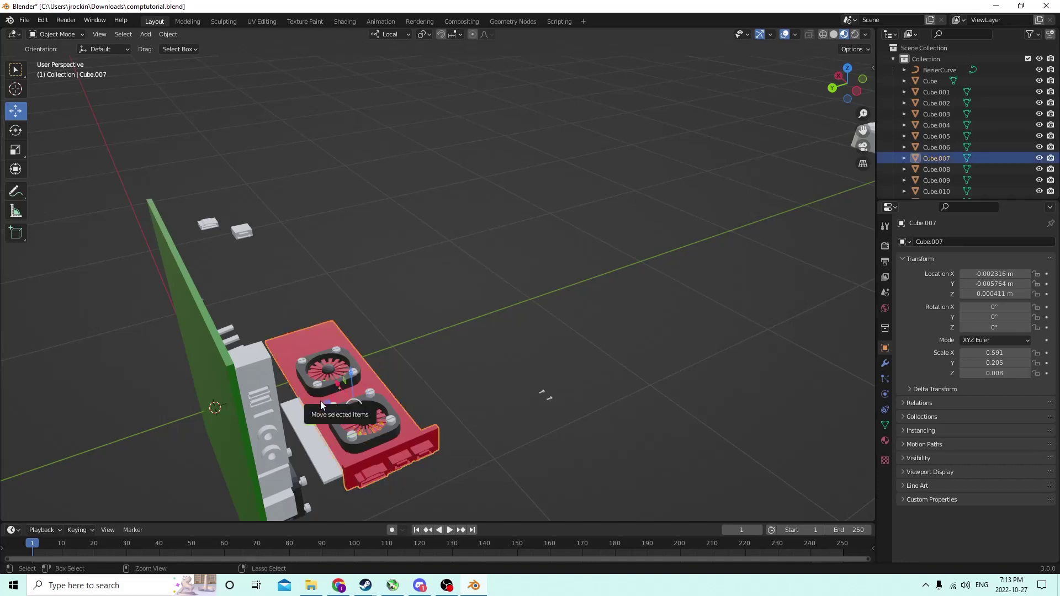
left_click(329, 373)
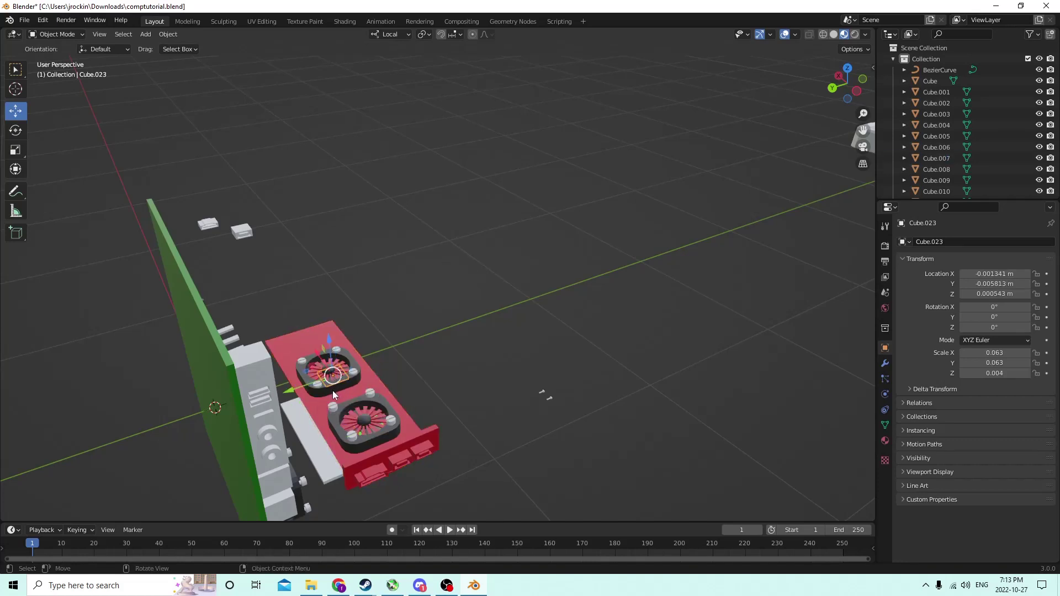
left_click(326, 395)
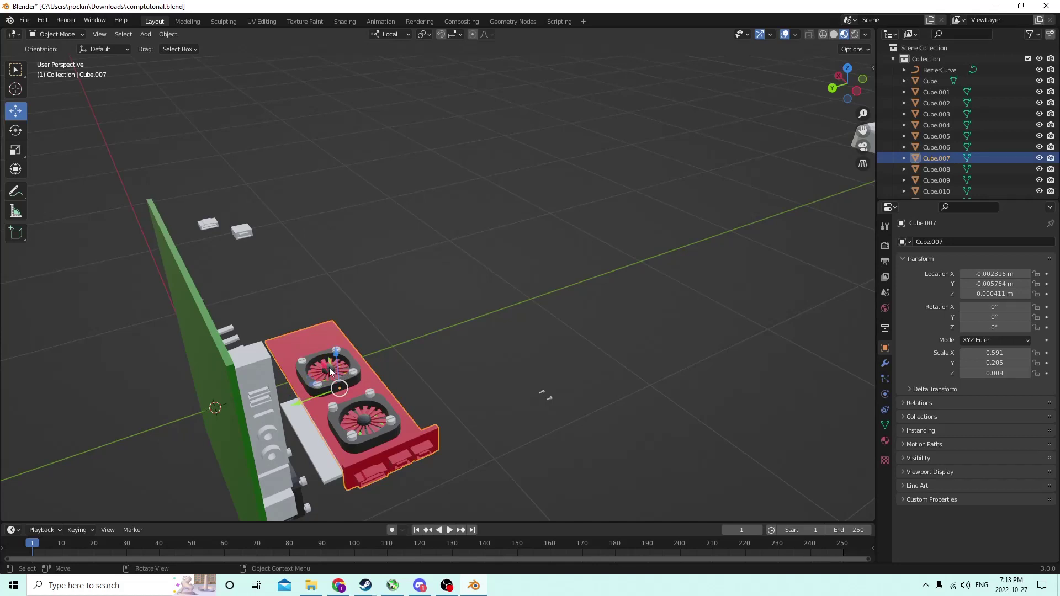
Try a -0.000319 m local X move of the joined card and undo it.
left_click_drag(332, 379, 348, 407)
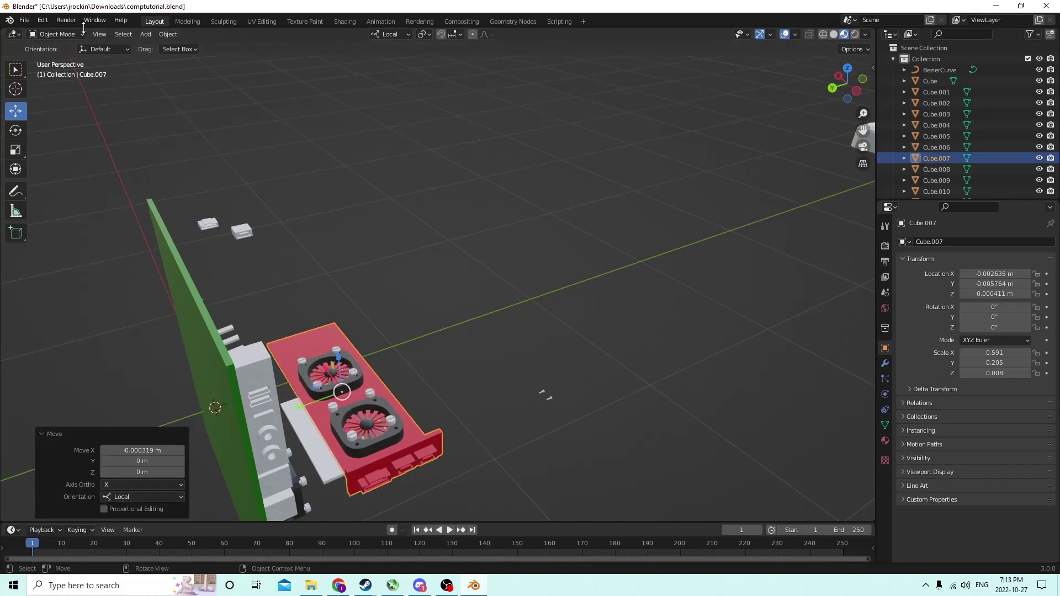
left_click(42, 20)
left_click(53, 31)
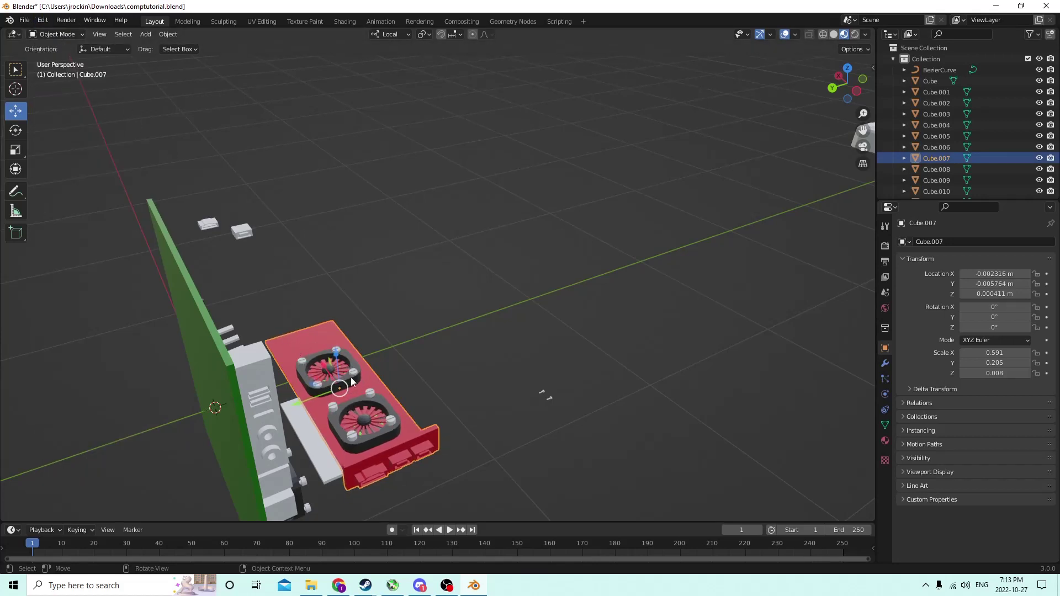
left_click(334, 378)
left_click(334, 376)
middle_click_drag(333, 374, 288, 335)
left_click(301, 339)
left_click(303, 351, "shift")
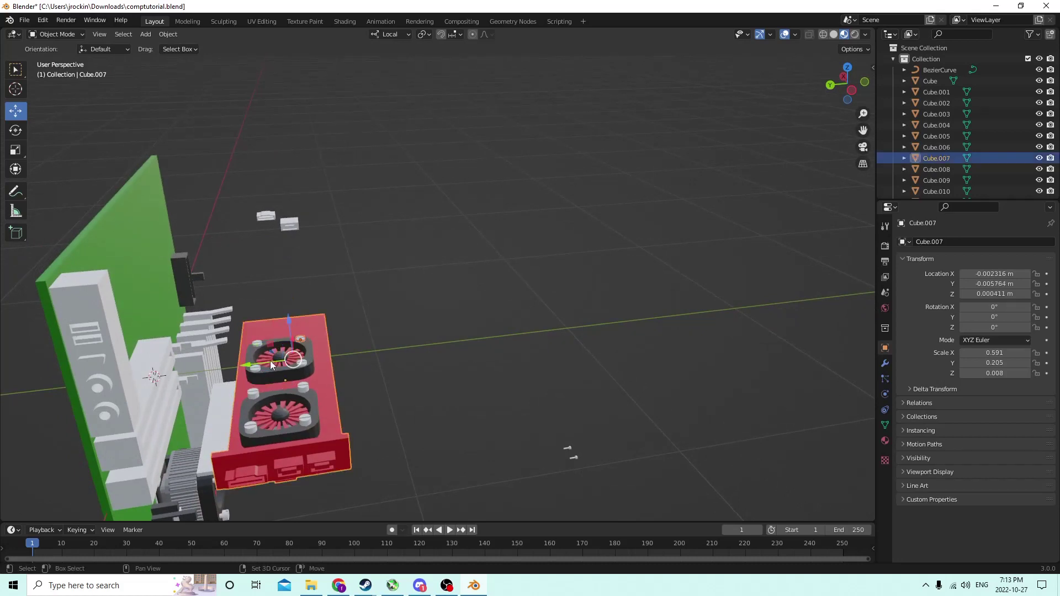
left_click(256, 370, "shift")
left_click(257, 344, "shift")
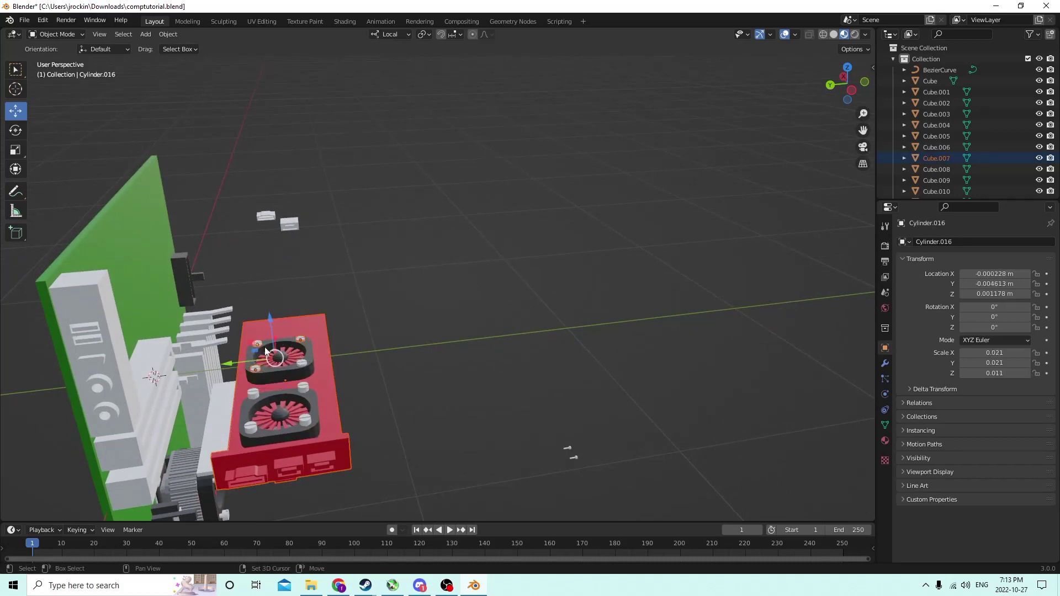
left_click(302, 363)
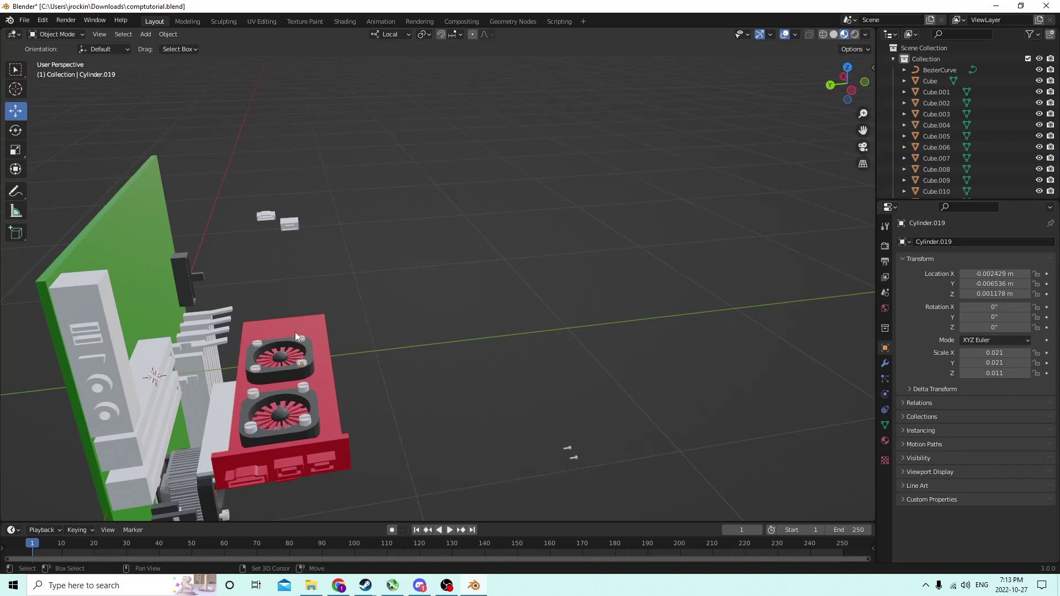
Join the four screws of the fan farther from the bracket into the red expansion card.
left_click(303, 362, "shift")
left_click(258, 345, "shift")
left_click(254, 369, "shift")
left_click(320, 370, "shift")
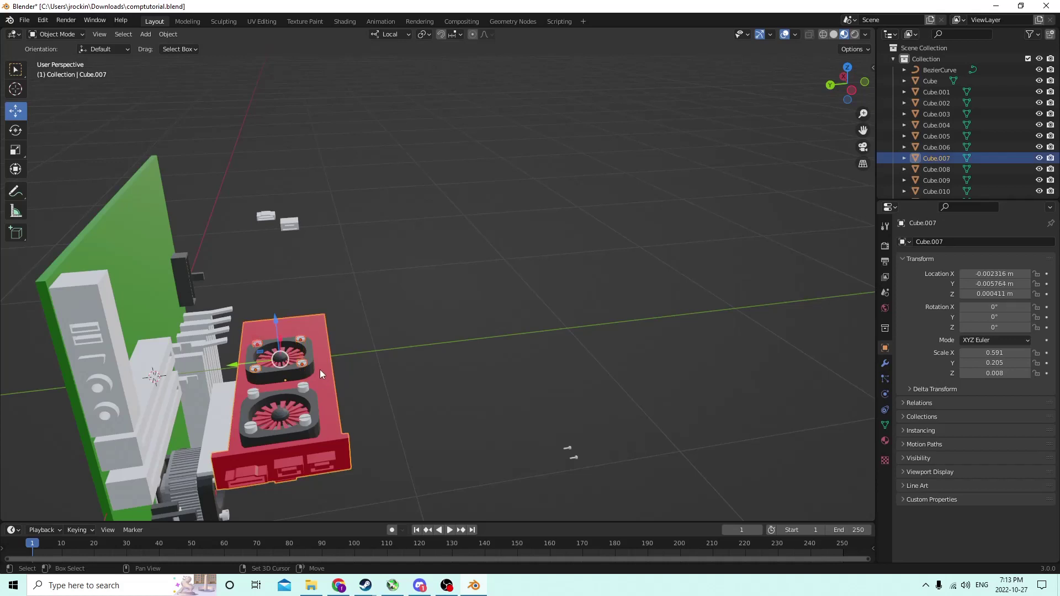
key("ctrl+j")
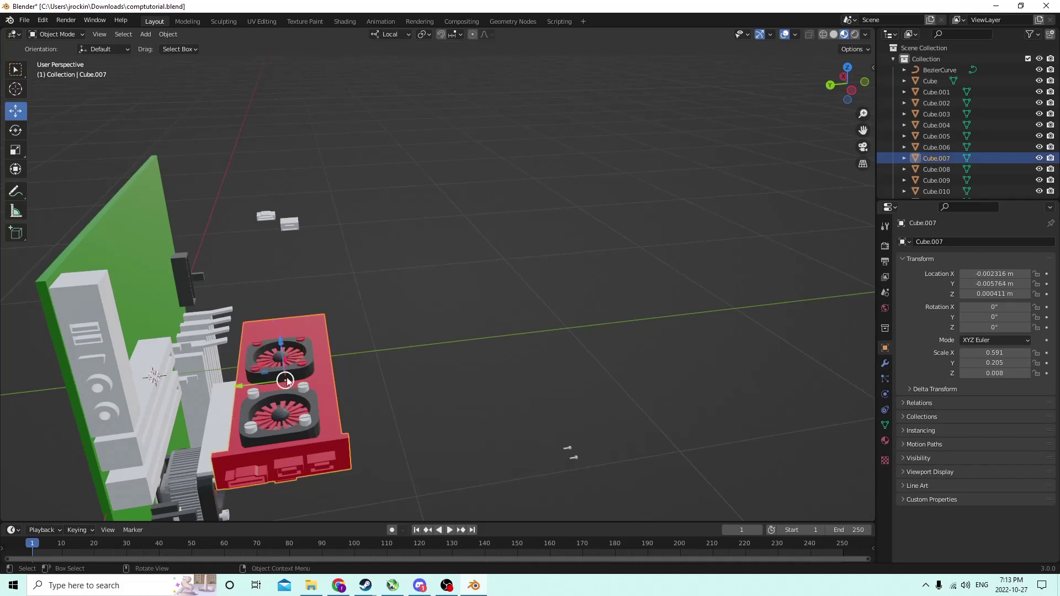
Join the four screws of the fan nearest the bracket into the red expansion card.
left_click(254, 391)
left_click(251, 428, "shift")
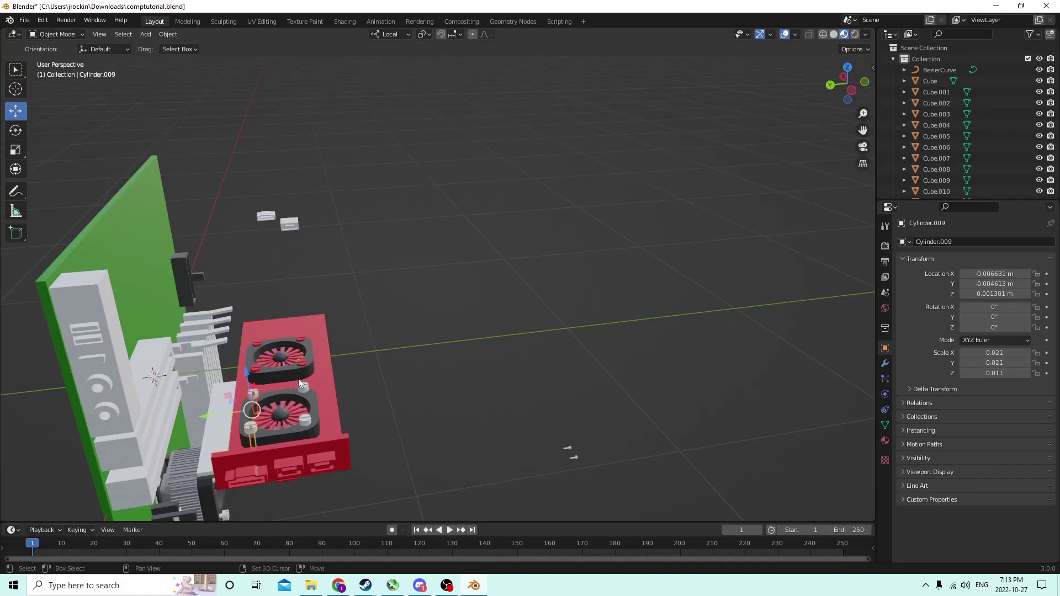
left_click(304, 387, "shift")
left_click(305, 421, "shift")
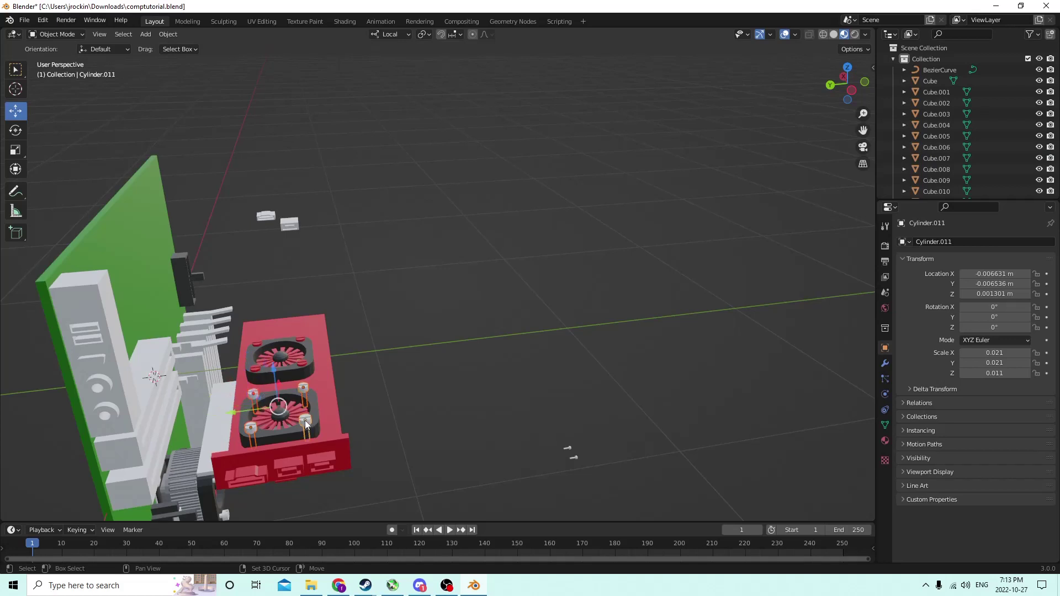
left_click(332, 408, "shift")
key("ctrl+j")
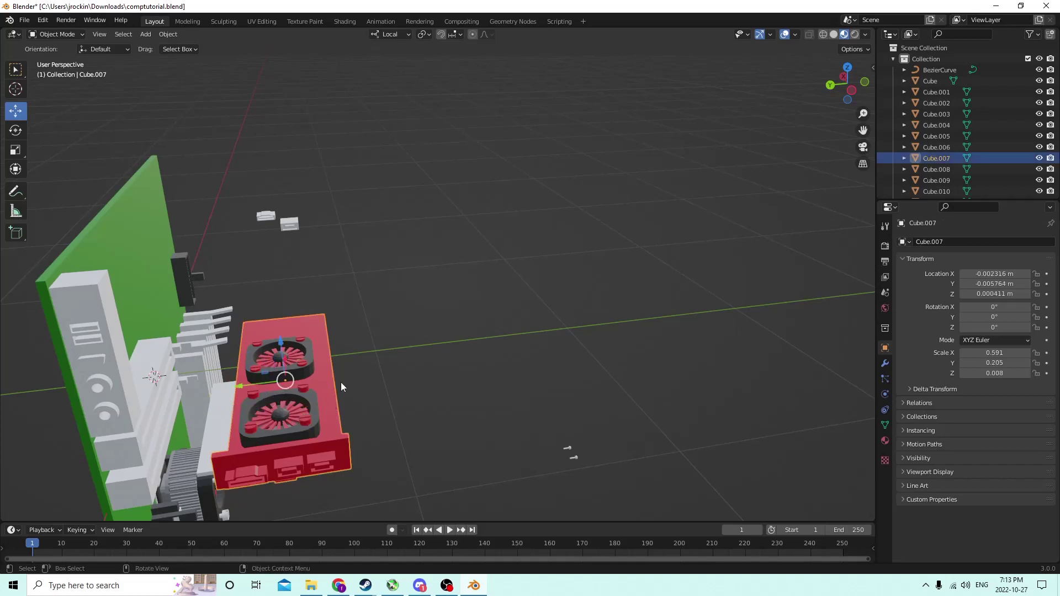
middle_click_drag(340, 382, 838, 104)
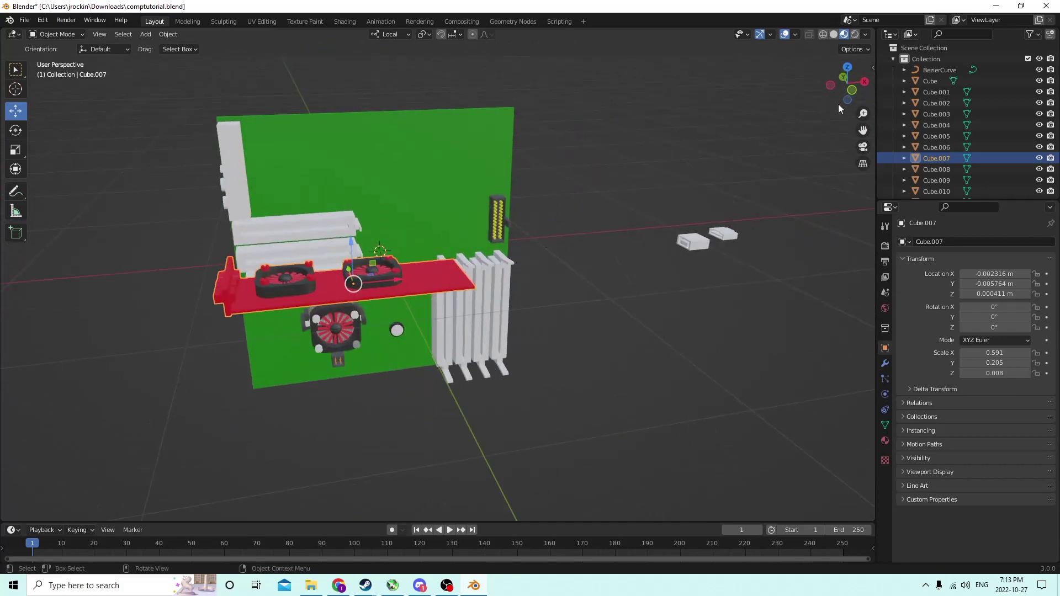
left_click_drag(865, 131, 944, 179)
scroll(607, 240, "up", 2)
middle_click_drag(607, 240, 434, 200)
key("Tab")
key("Tab")
Add 12 evenly spaced loop cuts across the length of the white connector strip on the card's motherboard side.
left_click(283, 272)
mouse_move(283, 273)
middle_mouse_down()
mouse_move(490, 177)
mouse_move(385, 242)
mouse_move(267, 274)
mouse_move(284, 279)
mouse_move(278, 269)
middle_mouse_up()
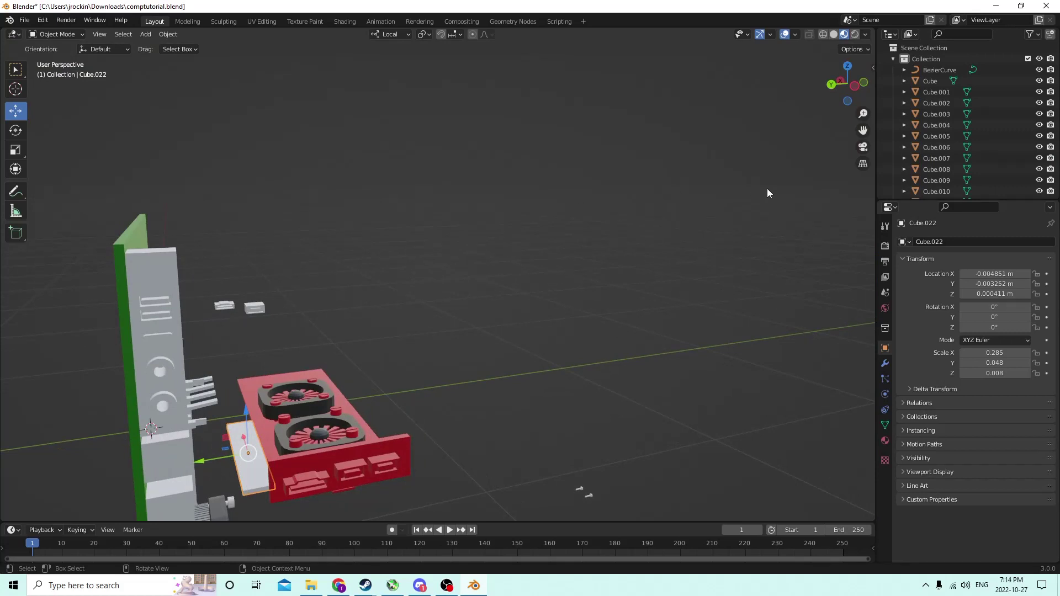
middle_click_drag(851, 163, 587, 237)
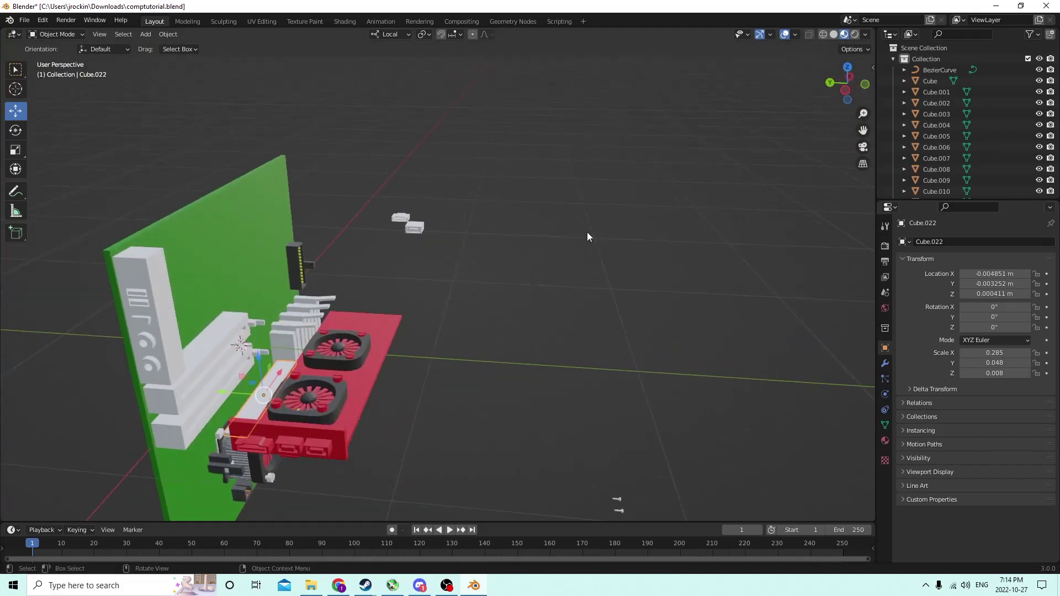
middle_click_drag(391, 272, 181, 287)
key("Tab")
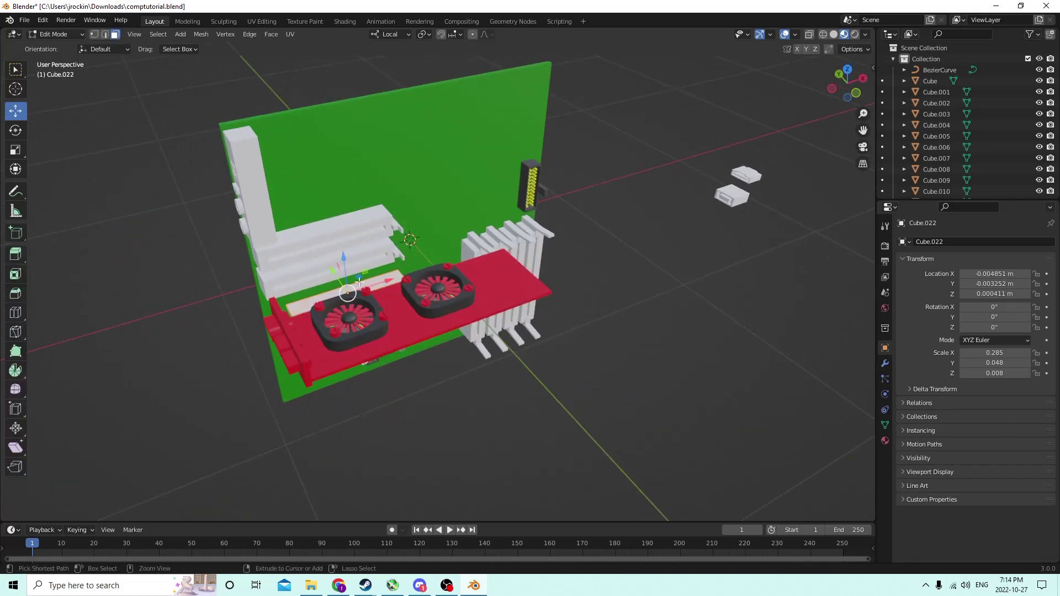
key("ctrl+r")
scroll(348, 293, "up", 2)
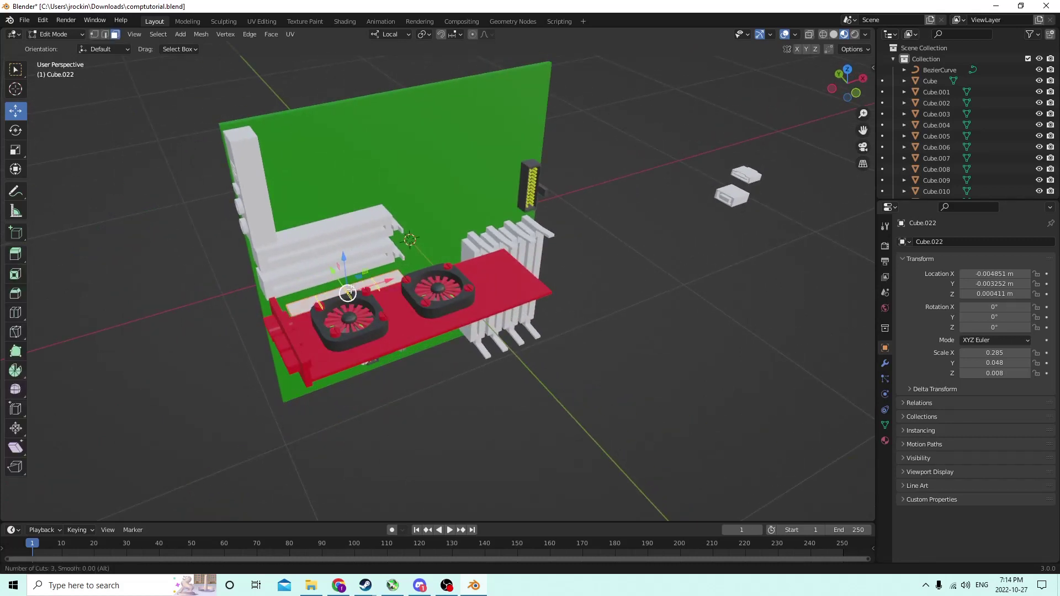
scroll(348, 293, "up", 7)
left_click(348, 293)
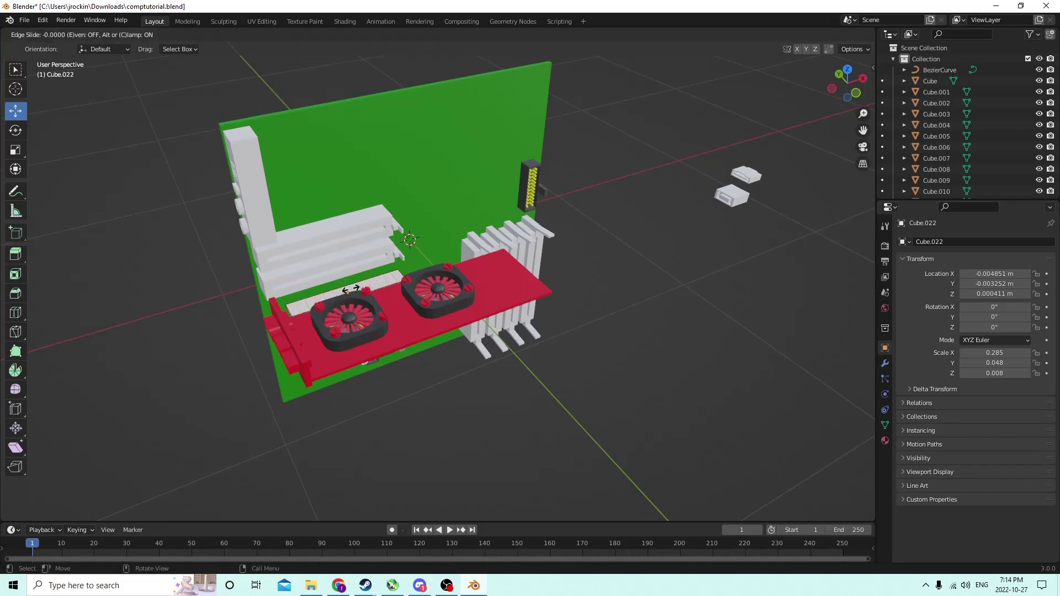
right_click(378, 265)
Switch to face selection and select six alternate faces along the underside of the white connector strip.
middle_click_drag(393, 256, 540, 166)
scroll(421, 157, "up", 2)
scroll(409, 178, "up", 2)
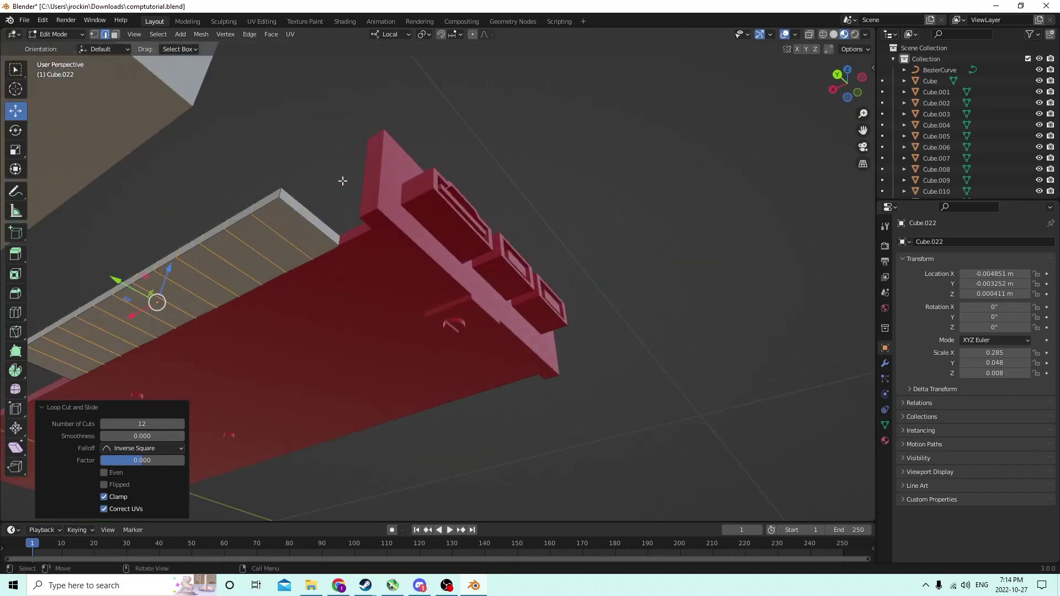
left_click(287, 130)
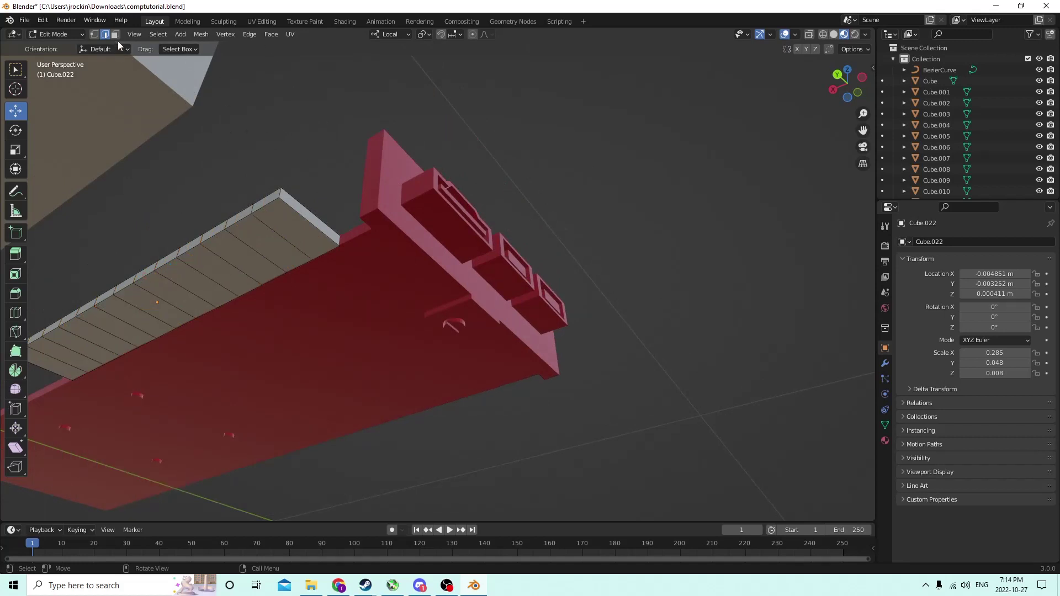
left_click(243, 242)
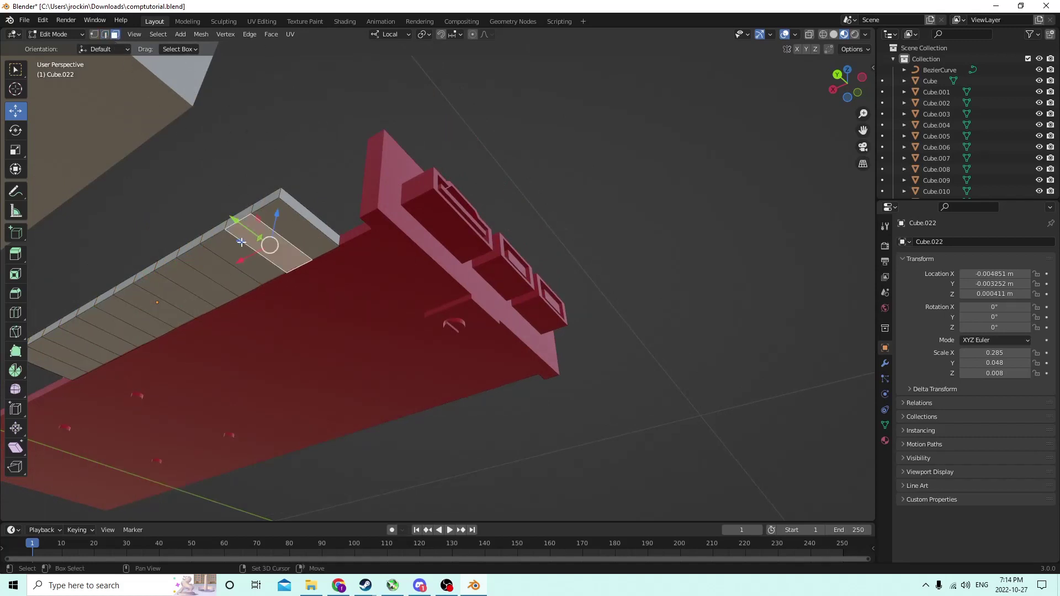
left_click(206, 263, "shift")
left_click(166, 293, "shift")
left_click(119, 315, "shift")
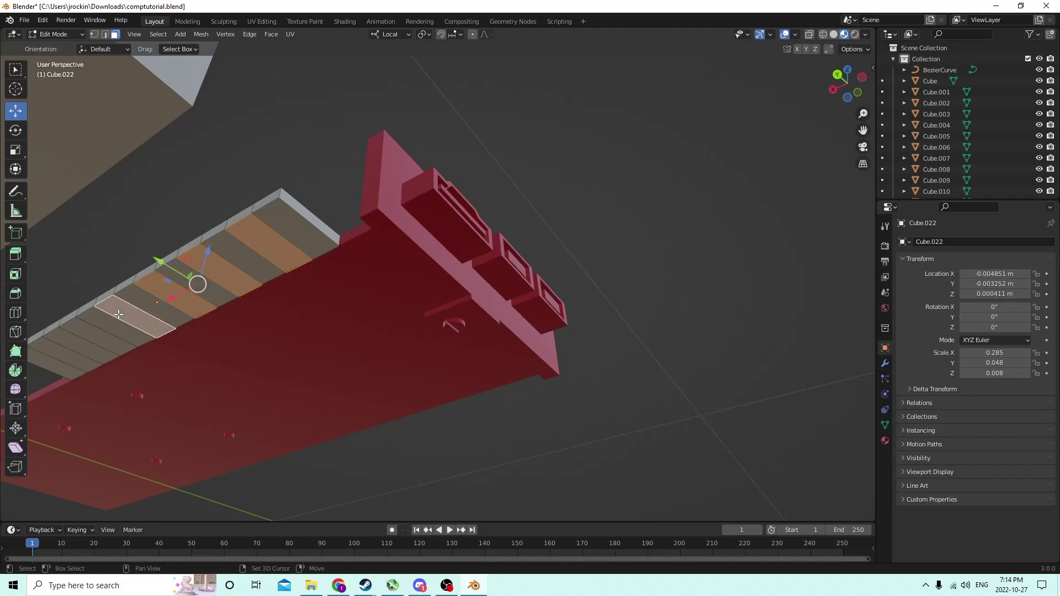
left_click(80, 335, "shift")
left_click(58, 351, "shift")
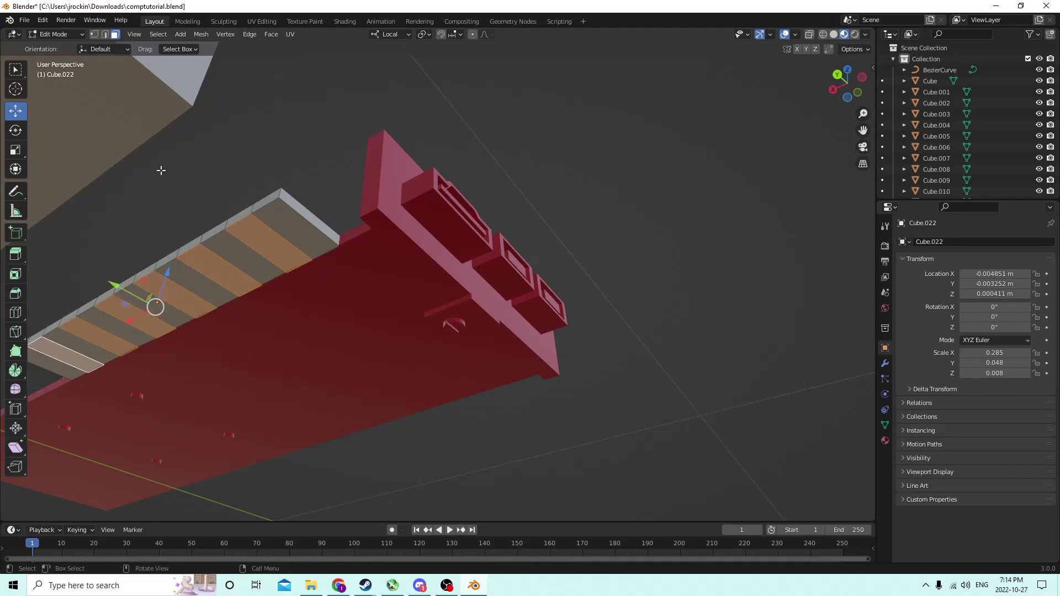
Add the matching alternate faces on the upper side of the connector strip to the selection.
middle_click_drag(161, 171, 166, 202)
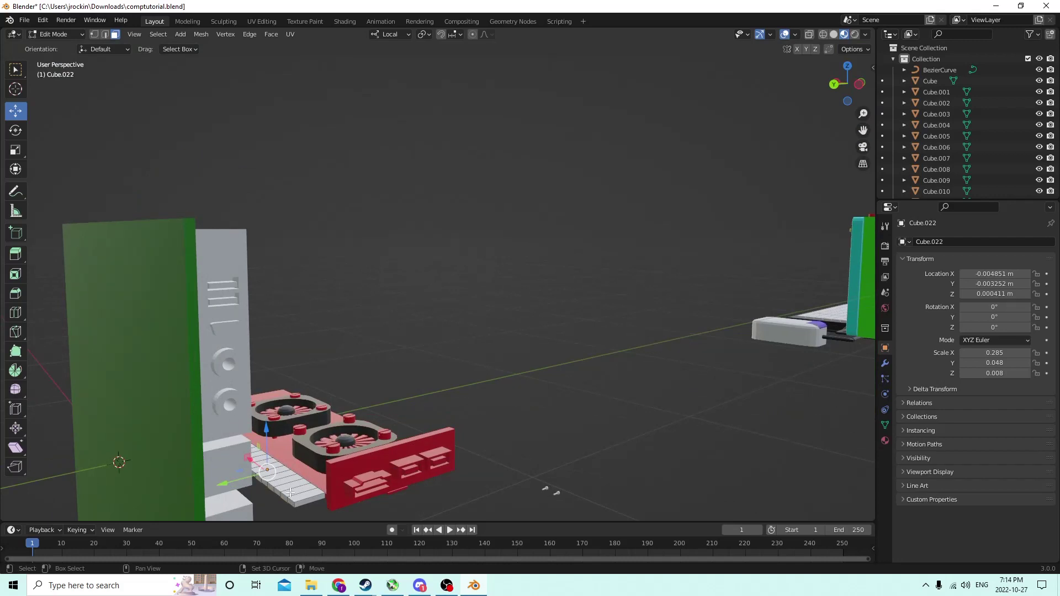
left_click(272, 473, "shift")
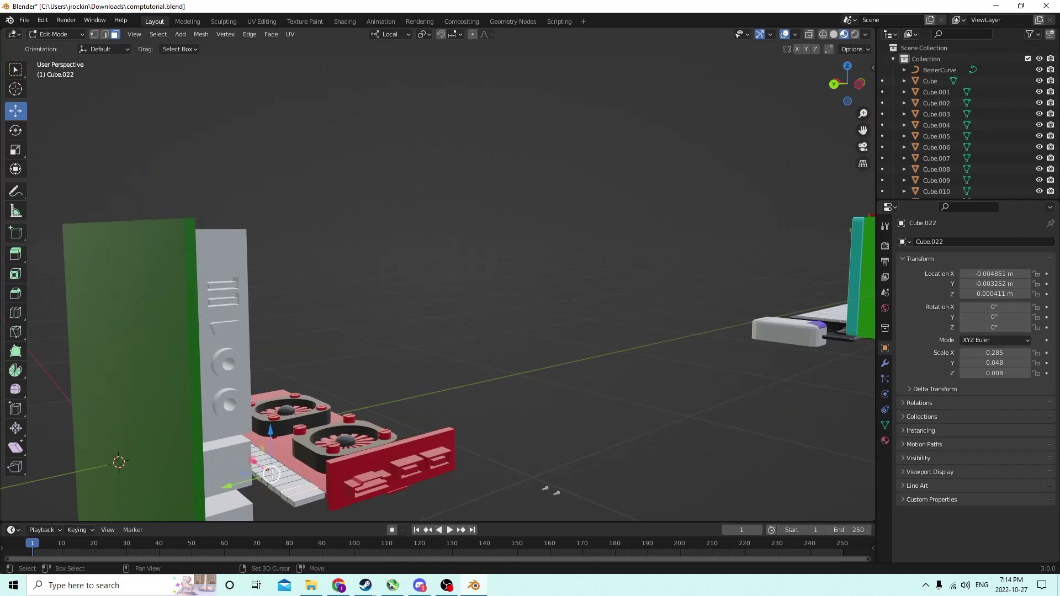
left_click(274, 474, "shift")
left_click(296, 495, "shift")
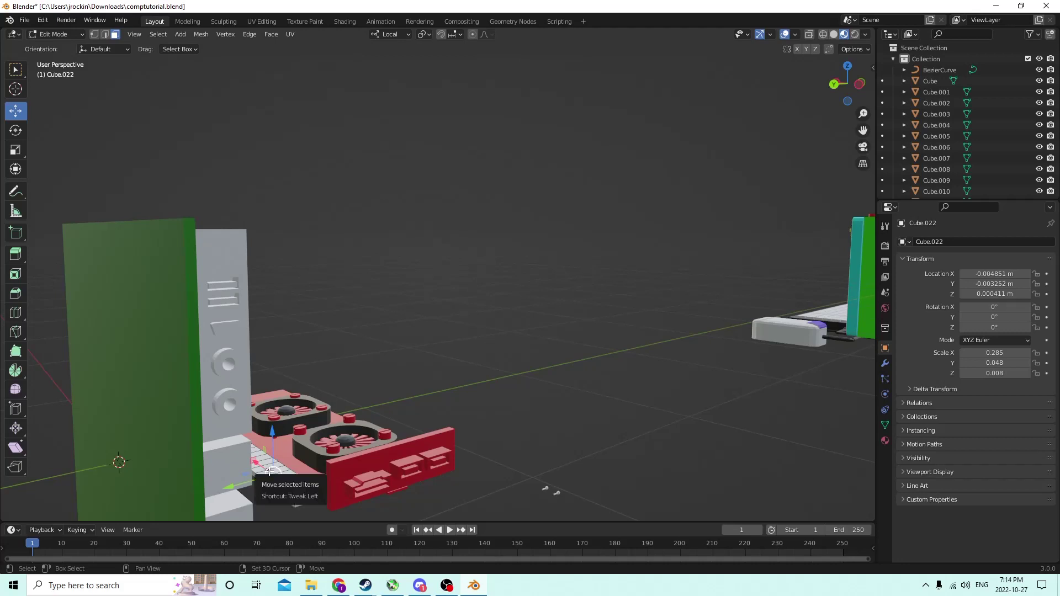
middle_click_drag(275, 475, 238, 426)
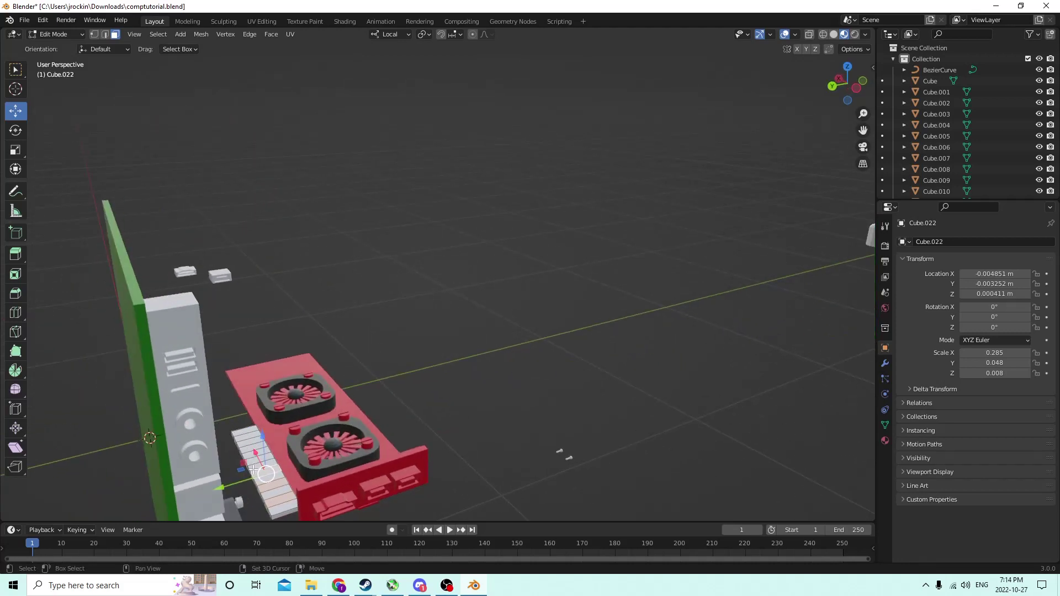
left_click(253, 460, "shift")
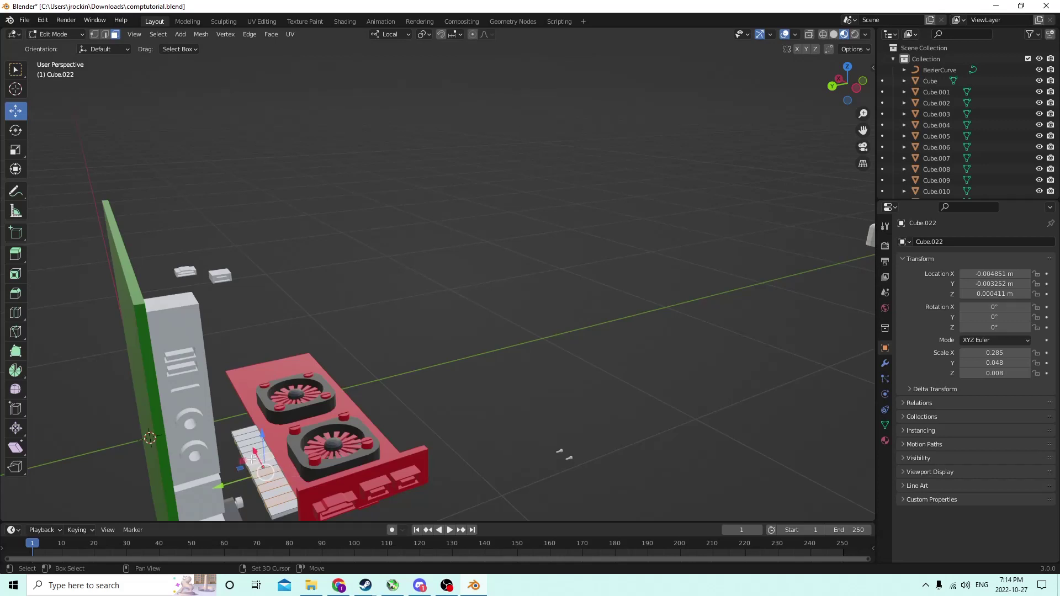
left_click(249, 433, "shift")
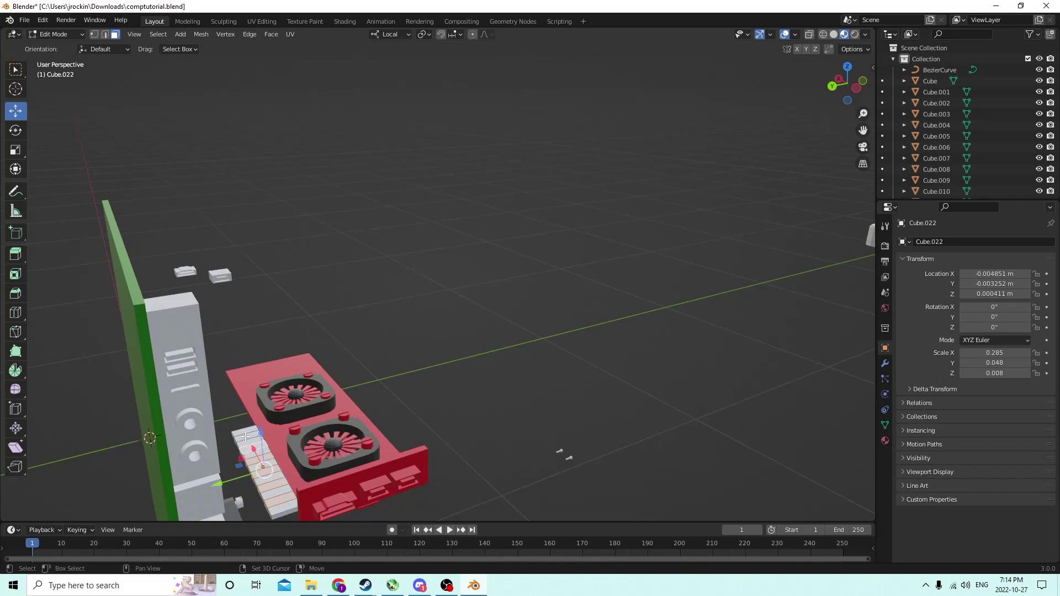
middle_click_drag(246, 437, 257, 397)
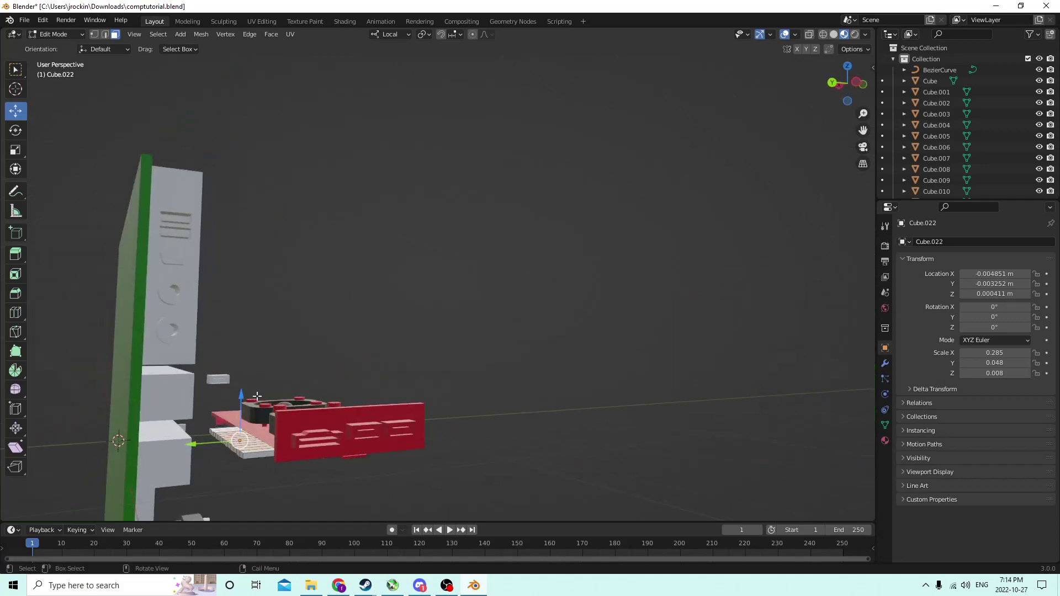
Scale the selected contact faces of the connector strip to 0.911 along the local Z axis.
left_click(19, 153)
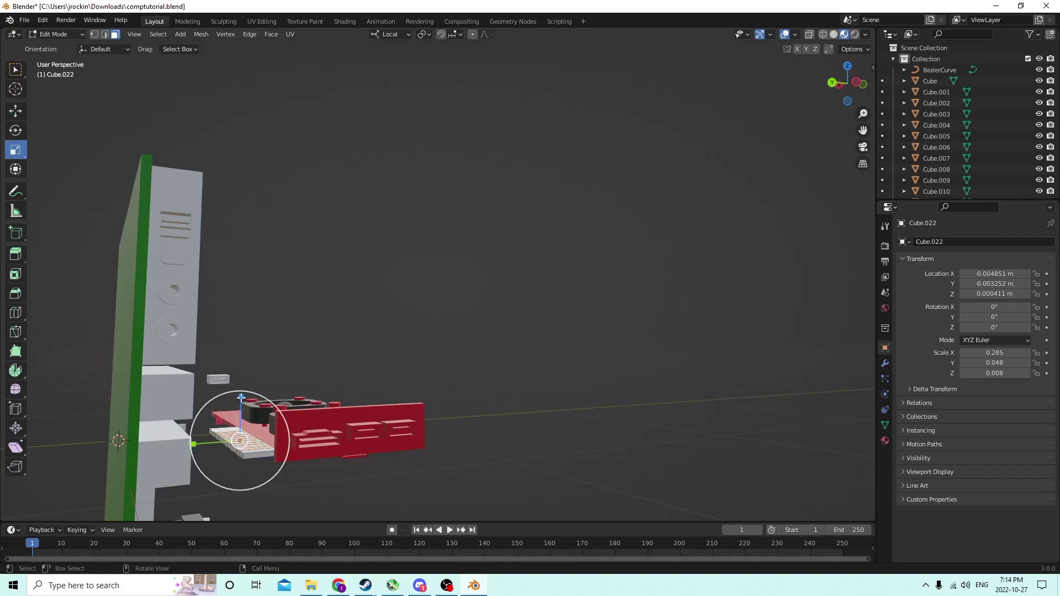
left_click_drag(241, 397, 237, 372)
mouse_move(237, 371)
middle_mouse_down()
mouse_move(268, 310)
mouse_move(274, 356)
mouse_move(220, 387)
mouse_move(247, 367)
middle_mouse_up()
mouse_move(371, 262)
middle_mouse_down()
mouse_move(389, 263)
mouse_move(369, 269)
middle_mouse_up()
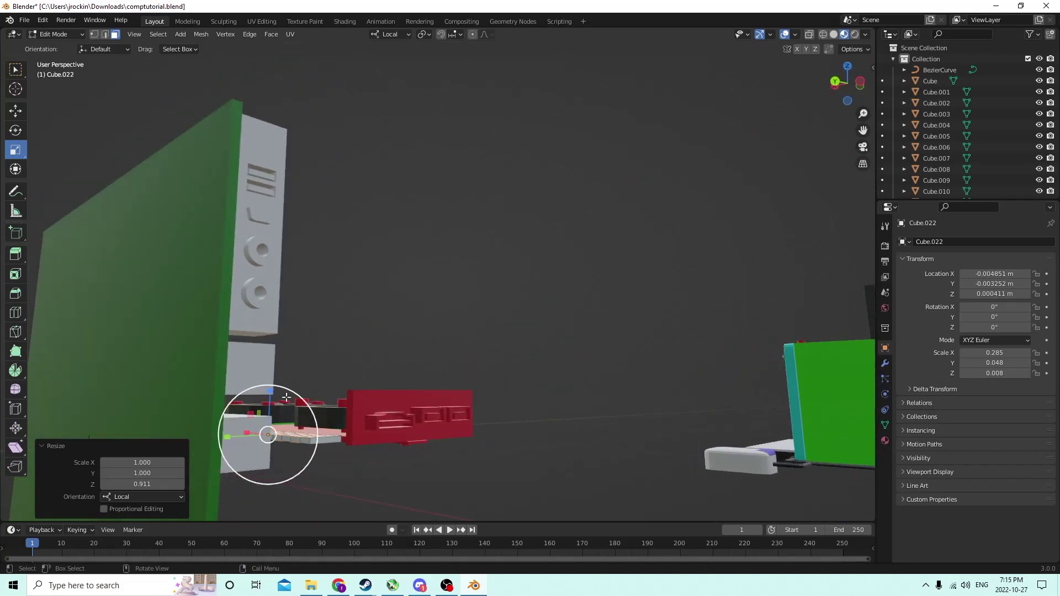
left_click_drag(265, 390, 267, 400)
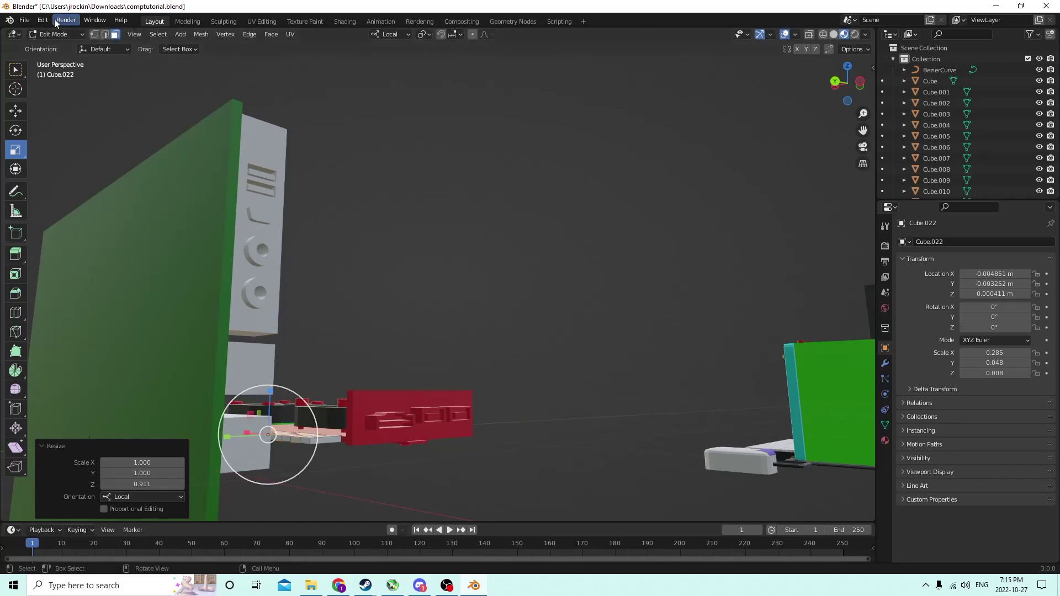
Leave mesh editing of the connector strip and join the strip into the red expansion card.
middle_click_drag(195, 65, 482, 237)
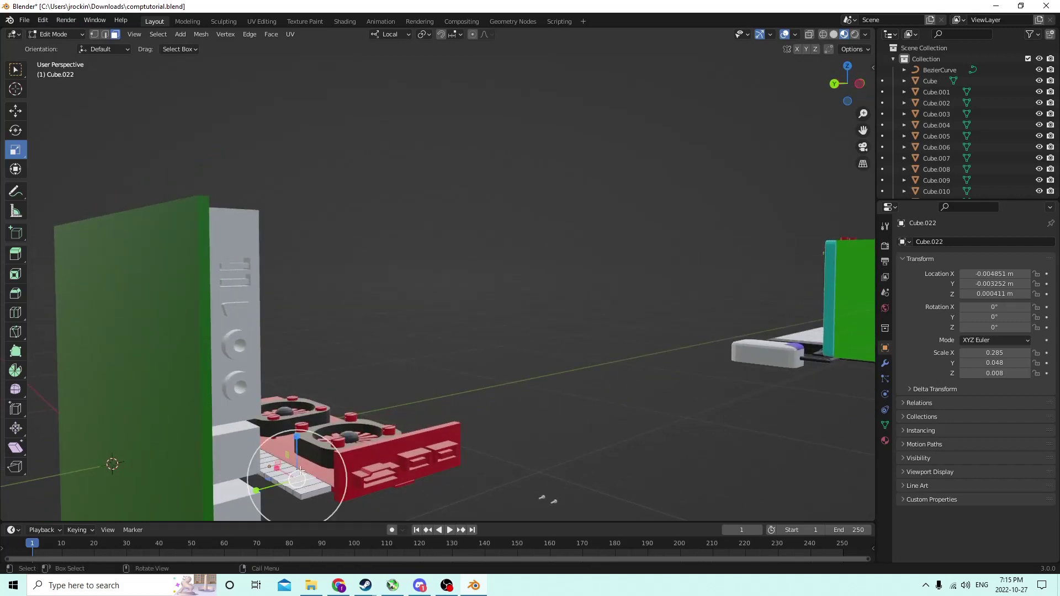
middle_click_drag(319, 403, 445, 368)
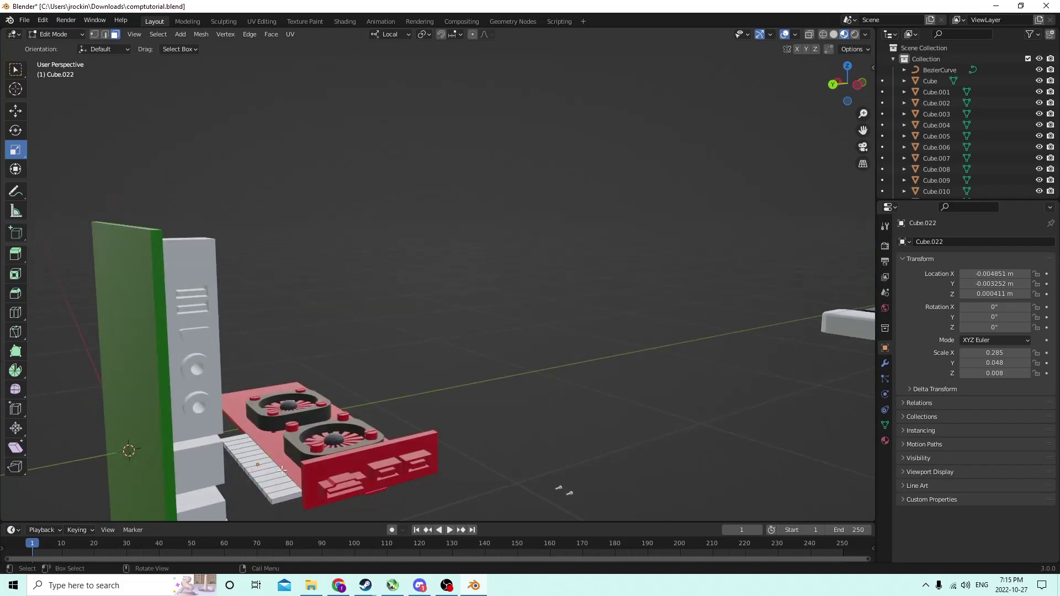
key("Tab")
left_click(276, 449, "shift")
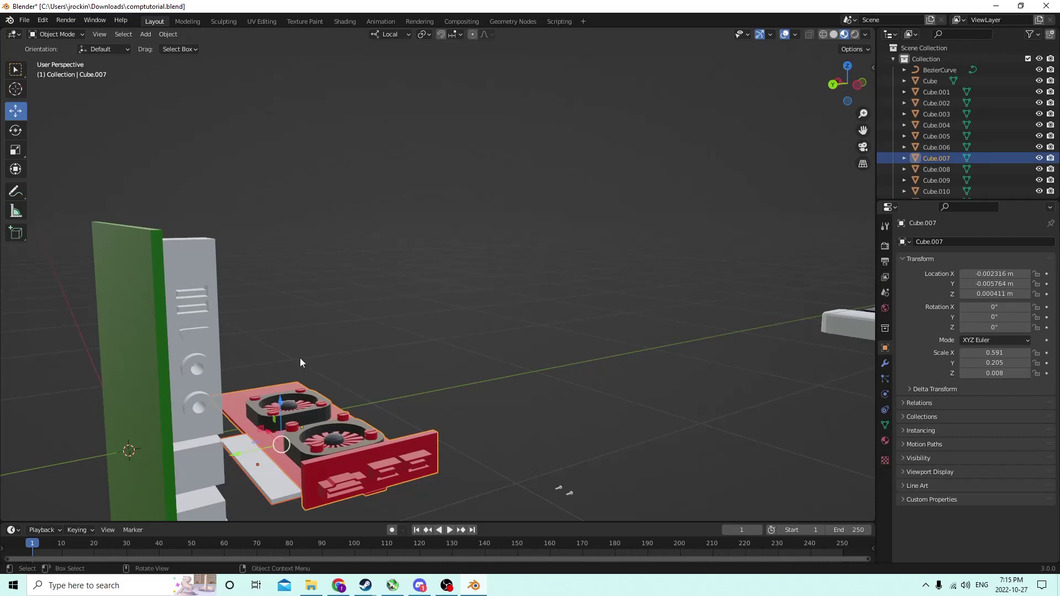
key("ctrl+j")
Edit the joined card's mesh and assign the dark Material.013 to the three port housings on the bracket.
middle_click_drag(498, 303, 633, 320)
key("Tab")
left_click(885, 441)
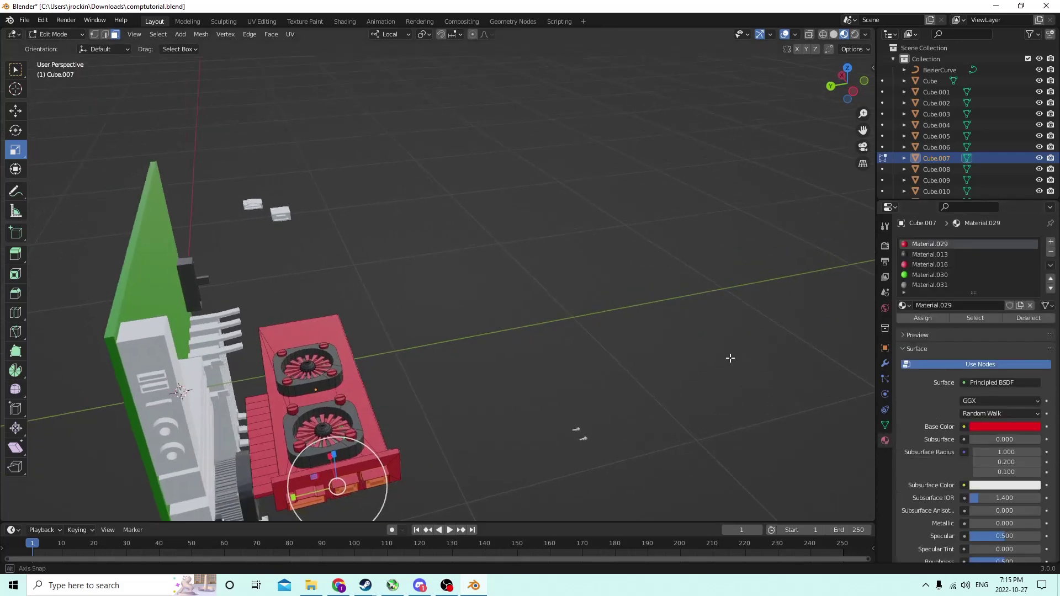
middle_click_drag(729, 360, 506, 400)
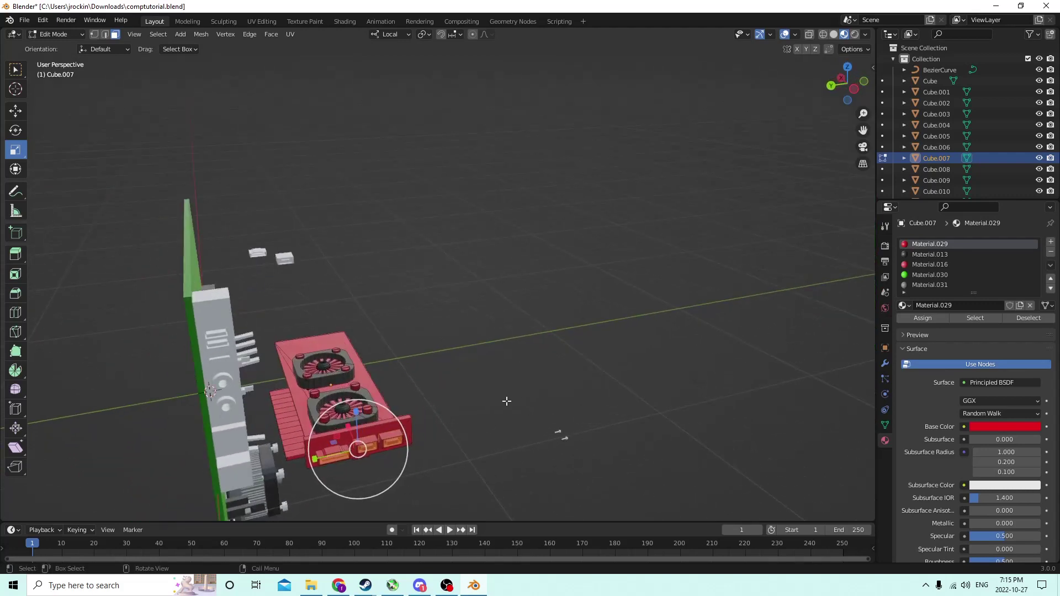
middle_click_drag(326, 446, 337, 450)
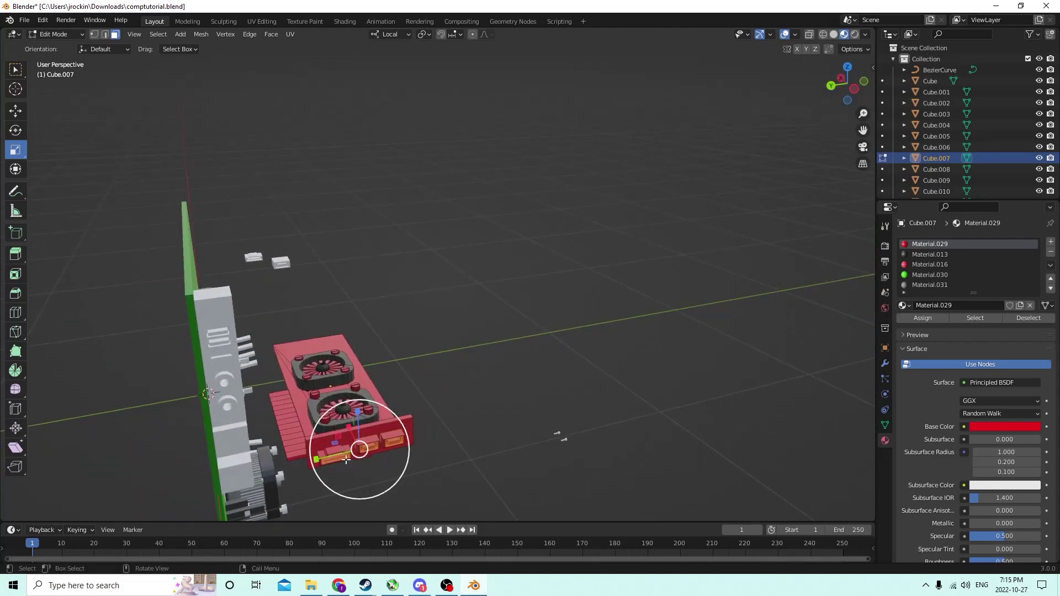
left_click(383, 458)
key("l")
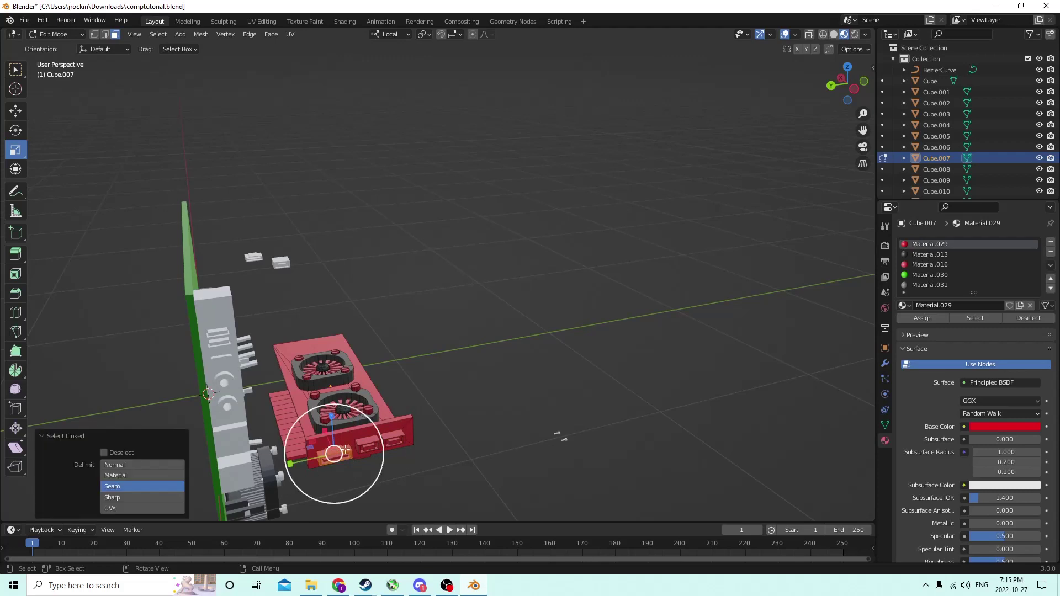
key("l")
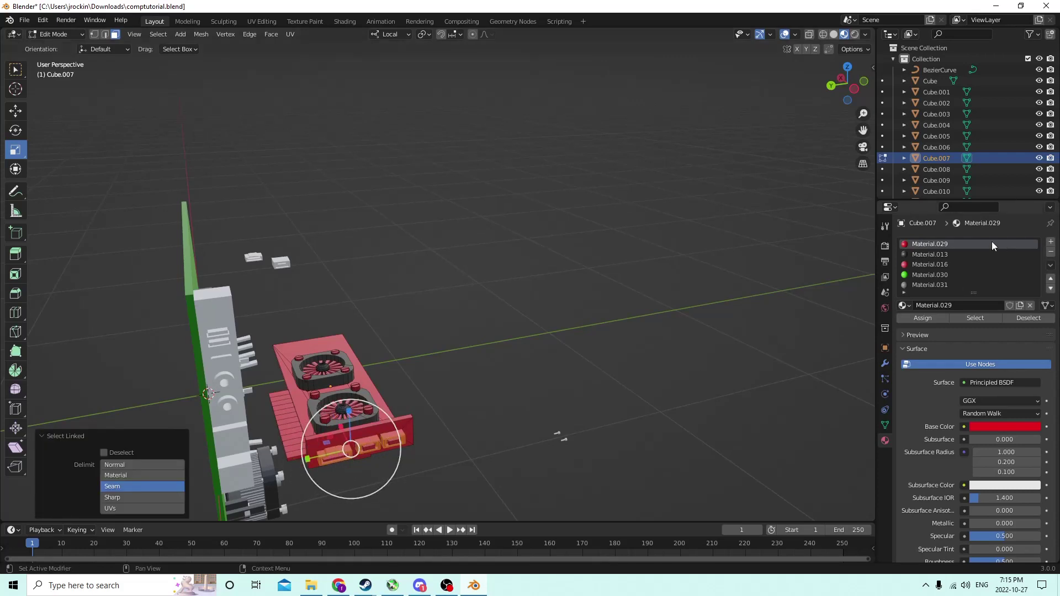
left_click(942, 255)
left_click(925, 319)
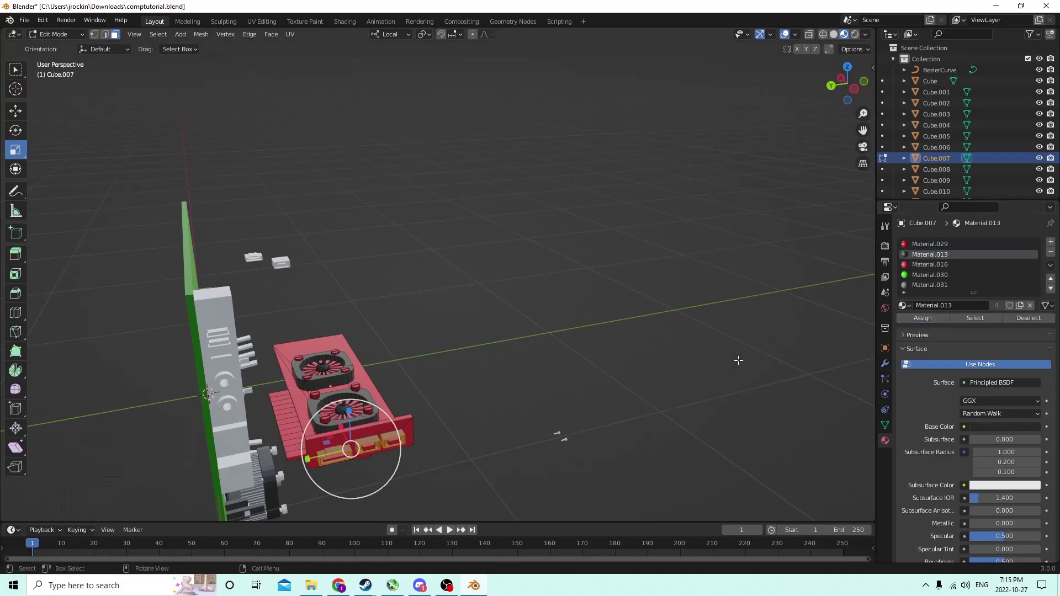
Select the linked frame geometry of the three bracket ports and assign the grey Material.031 to it.
middle_click_drag(738, 360, 644, 332)
left_click(621, 341)
scroll(351, 354, "up", 1)
scroll(355, 373, "down", 1)
middle_click_drag(355, 373, 338, 399)
key("l")
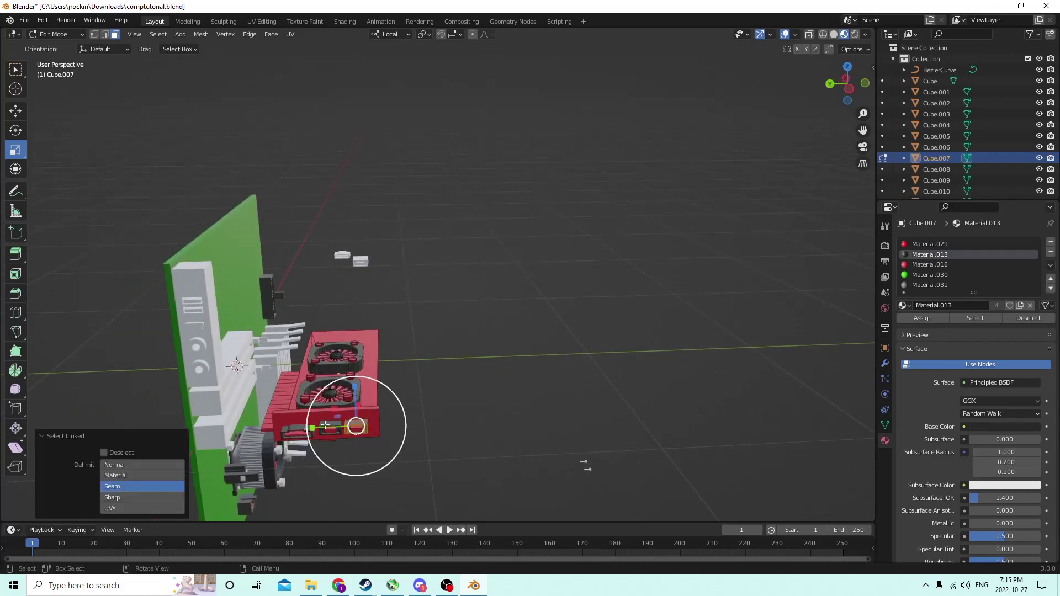
key("l")
key("l")
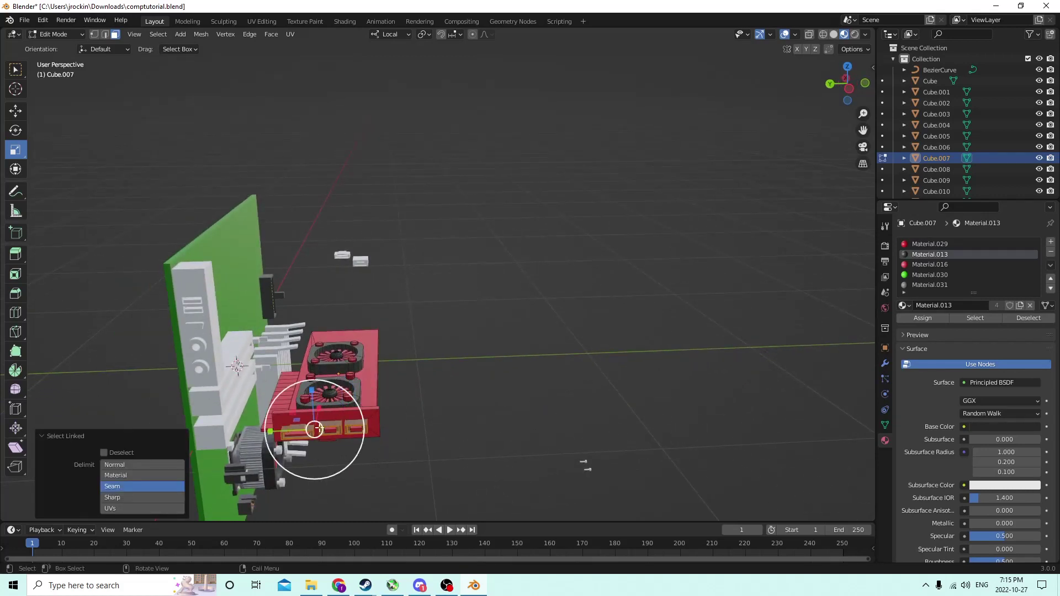
middle_click_drag(358, 425, 615, 376)
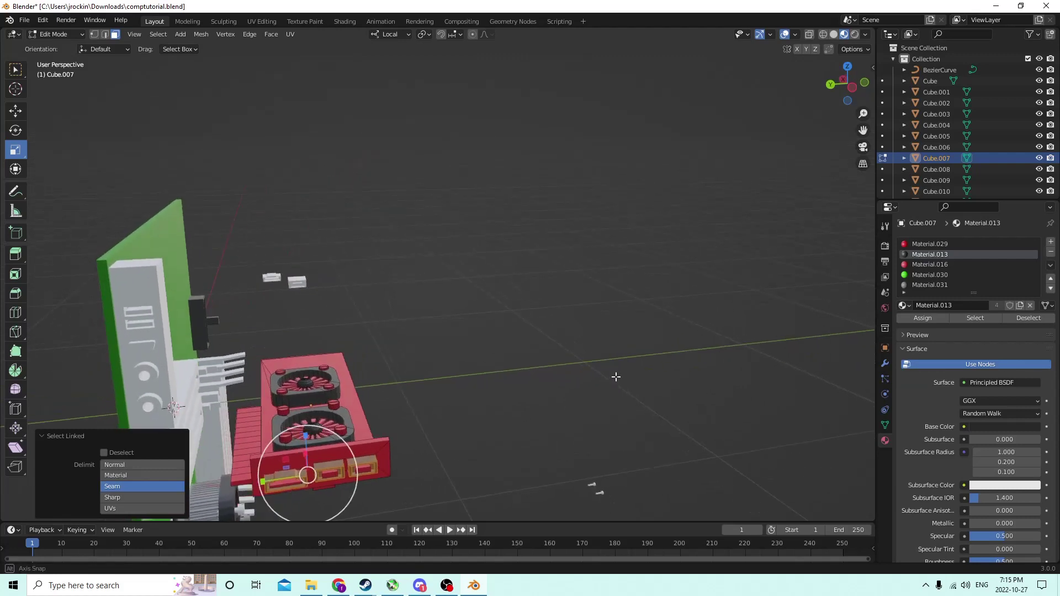
left_click(922, 285)
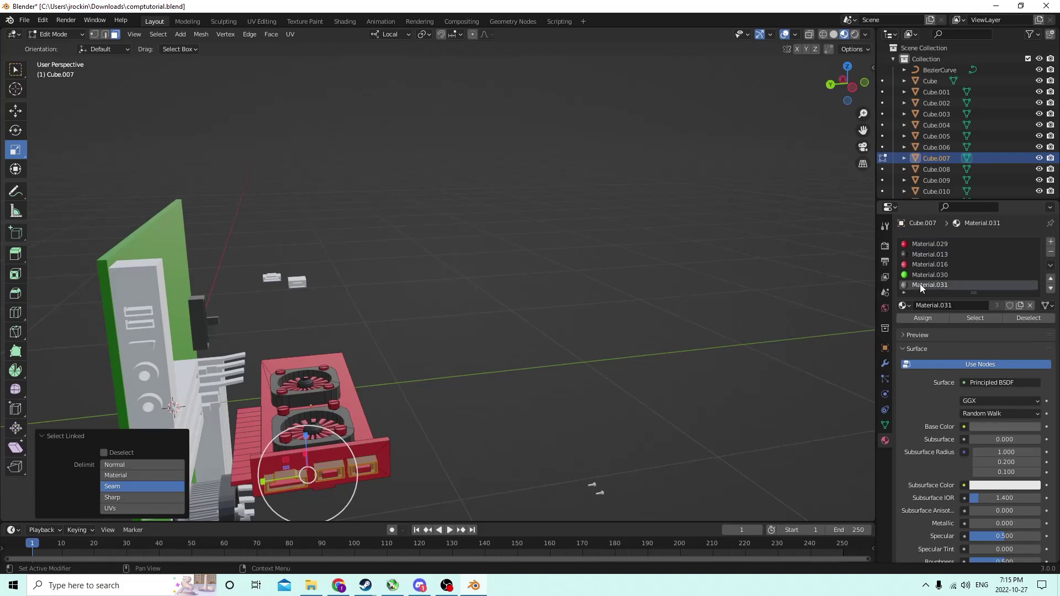
left_click(909, 320)
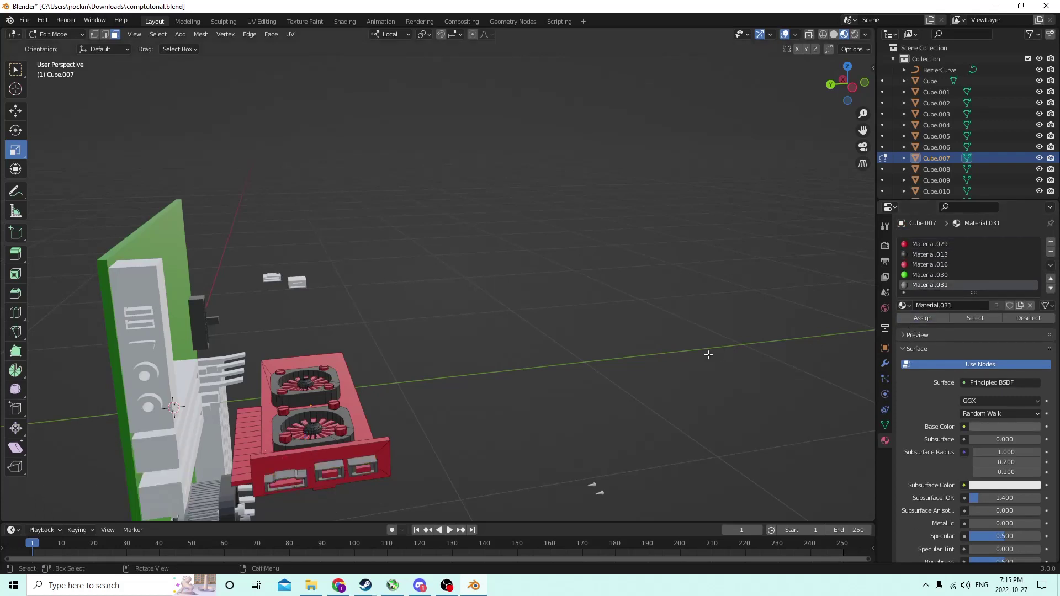
Select the innermost pieces of the three bracket ports and assign a new white material to them.
middle_click_drag(708, 353, 569, 322)
key("l")
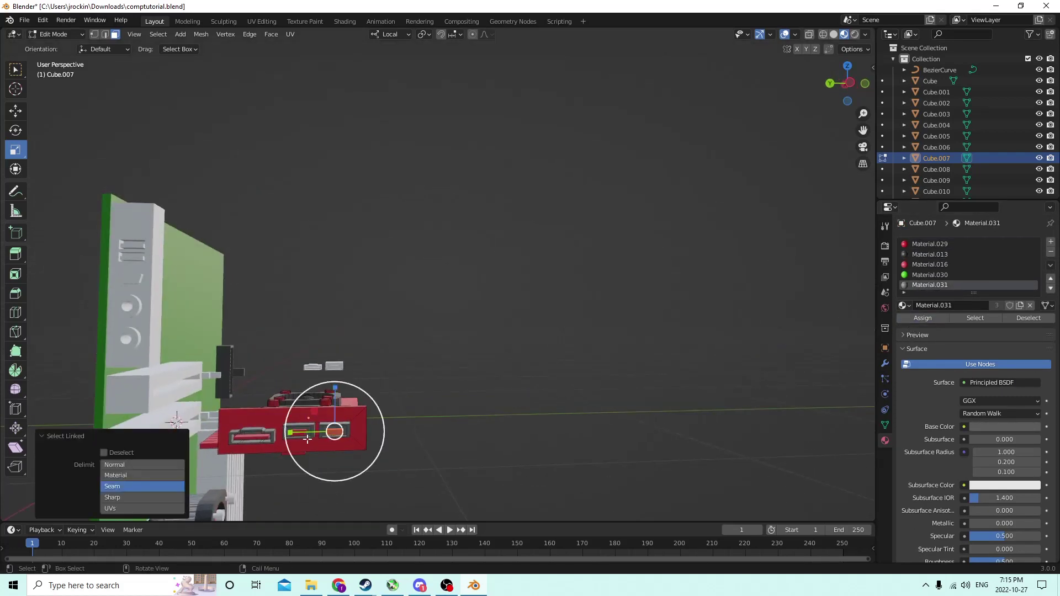
key("l")
key("l")
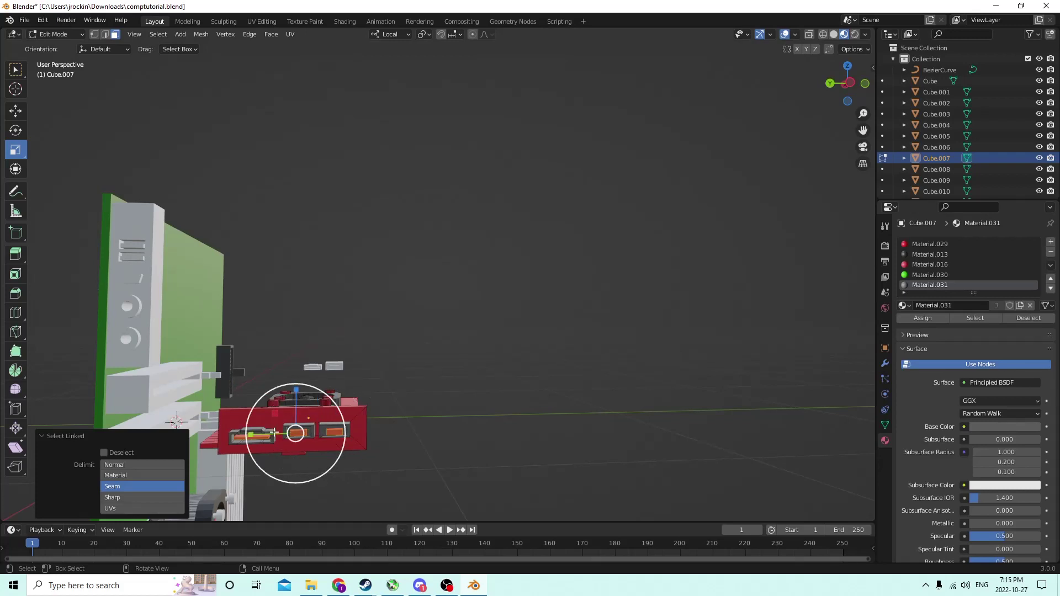
left_click(1051, 242)
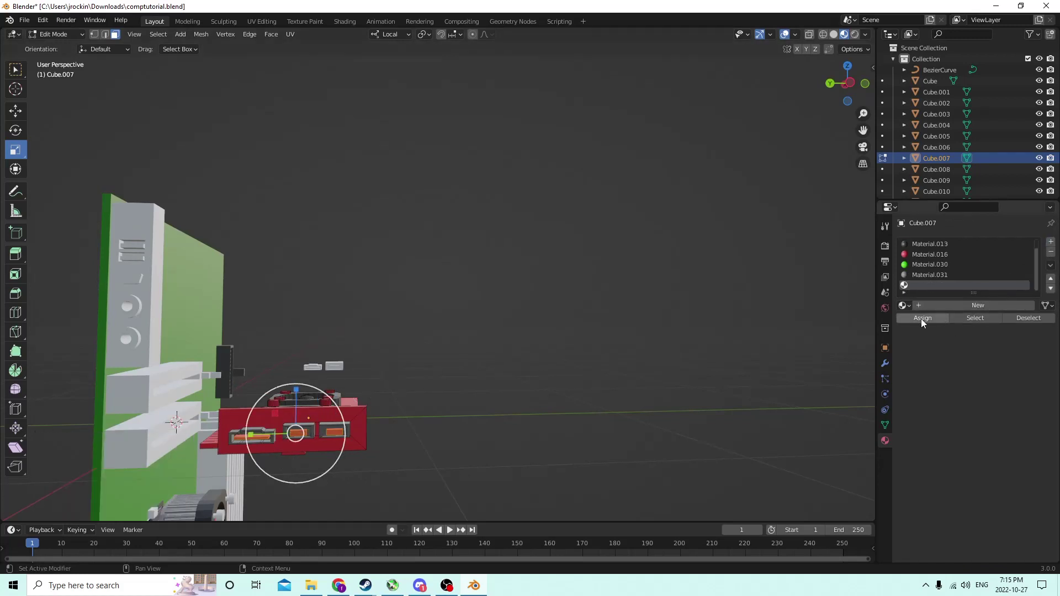
left_click(956, 305)
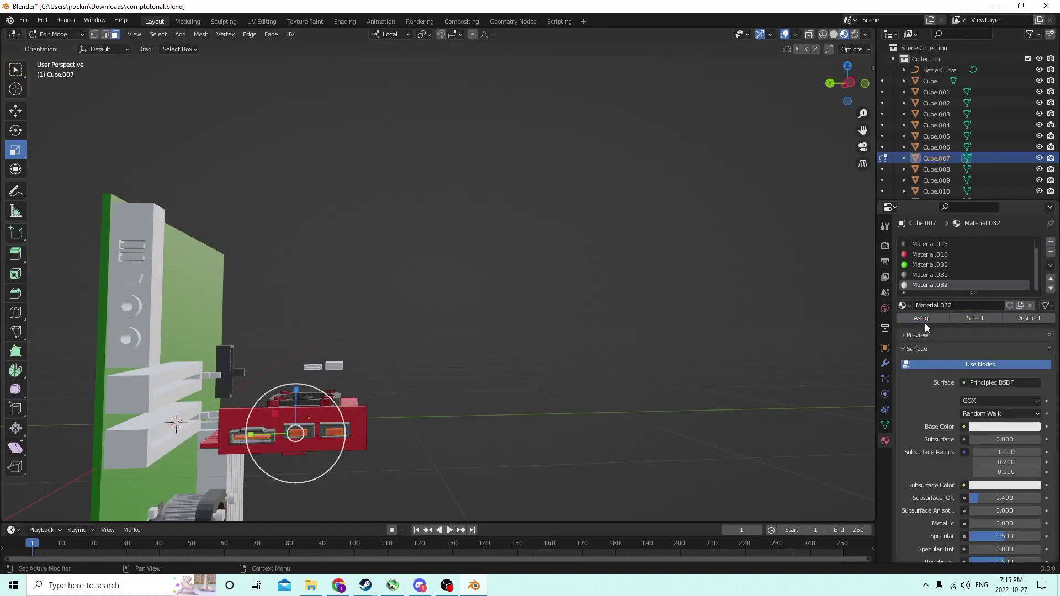
left_click(929, 320)
Select the linked geometry of the card's rear bracket plate and assign the grey Material.031 to it.
middle_click_drag(677, 336, 558, 353)
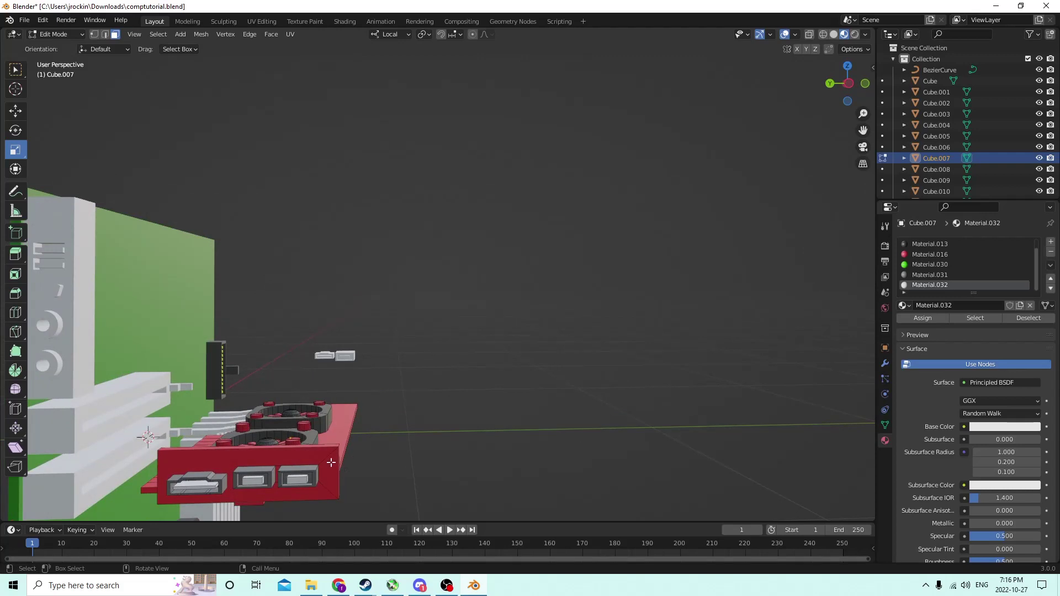
key("l")
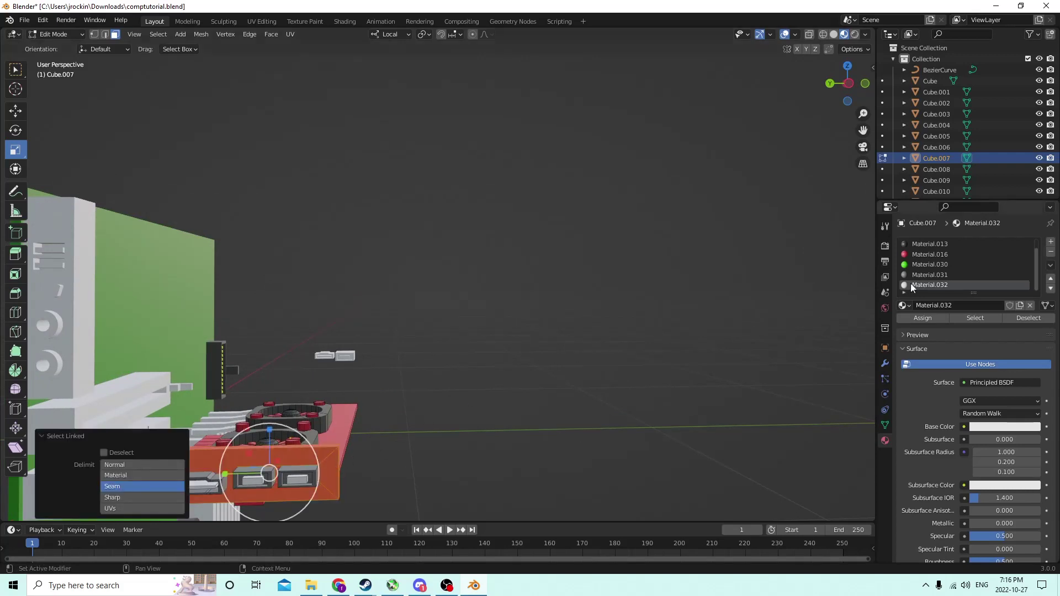
left_click(930, 275)
left_click(923, 318)
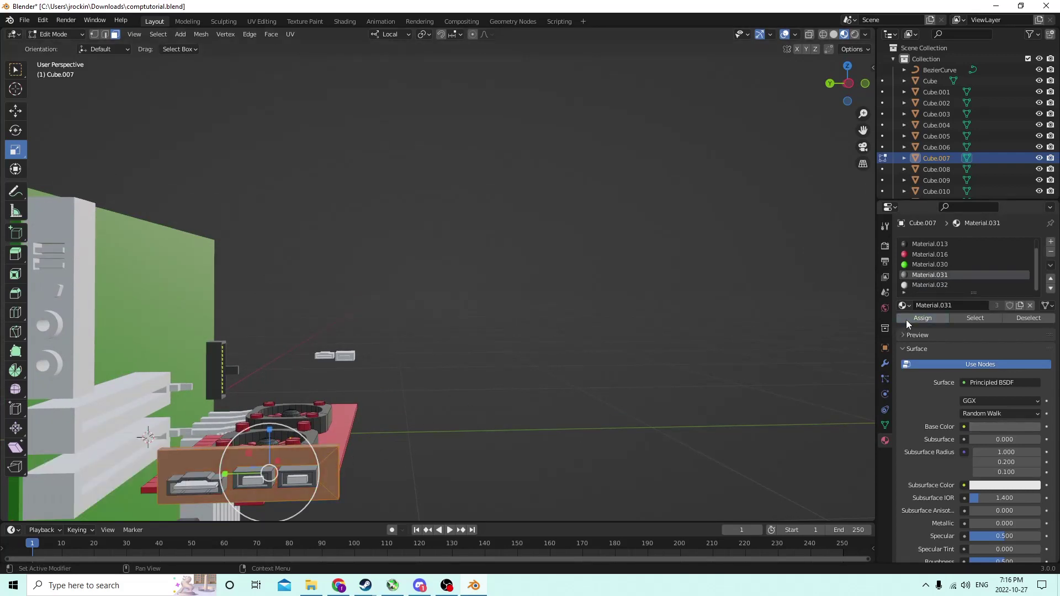
left_click(746, 337)
Select all the linked geometry of the card's connector strip and assign the green Material.030 to it.
middle_click_drag(746, 337, 566, 354)
middle_click_drag(530, 336, 611, 224)
scroll(509, 323, "up", 2)
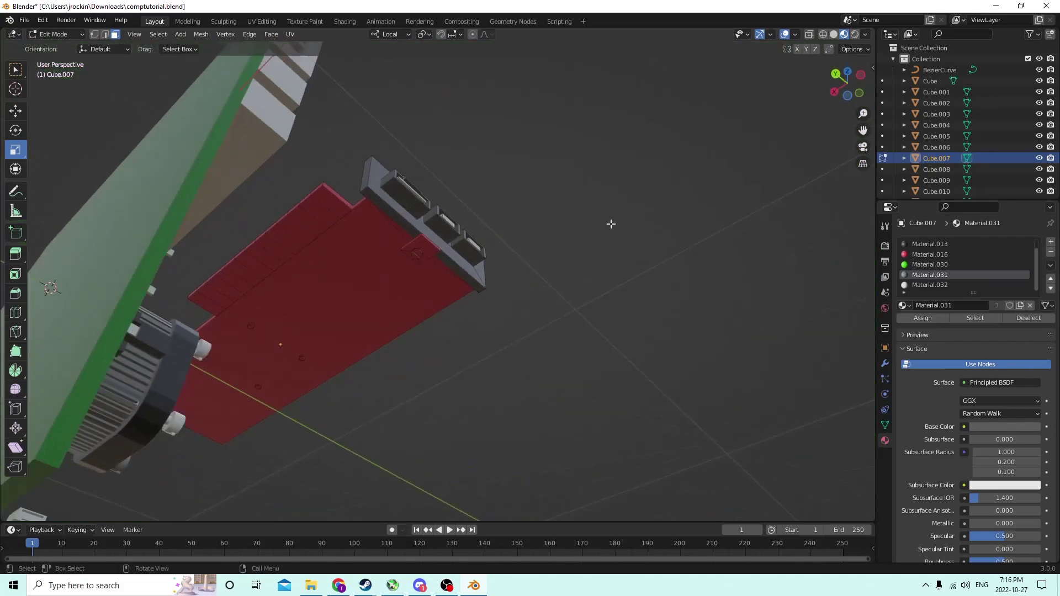
left_click(331, 197)
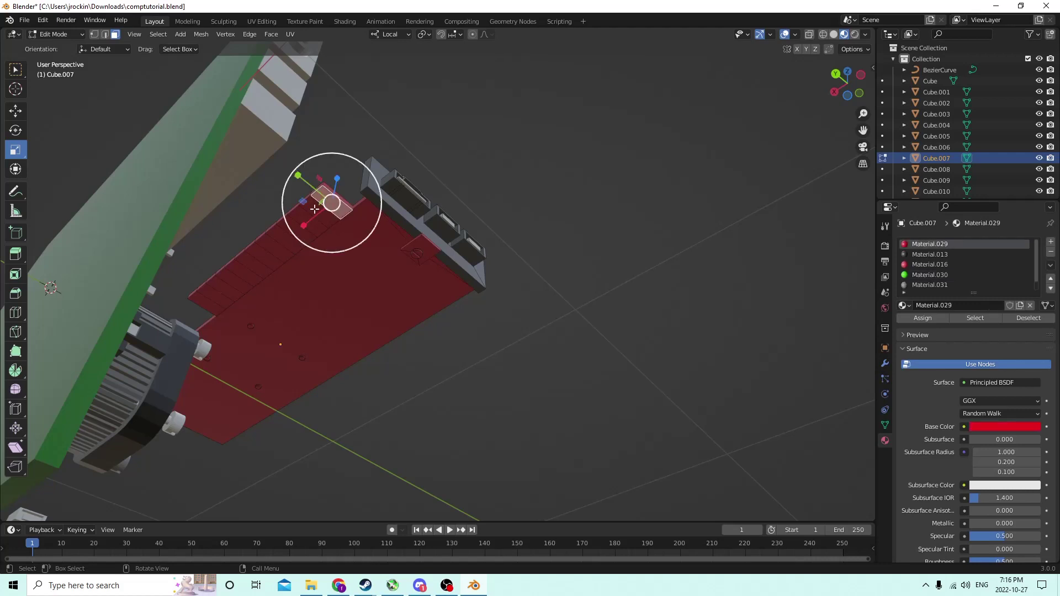
left_click(311, 220, "shift")
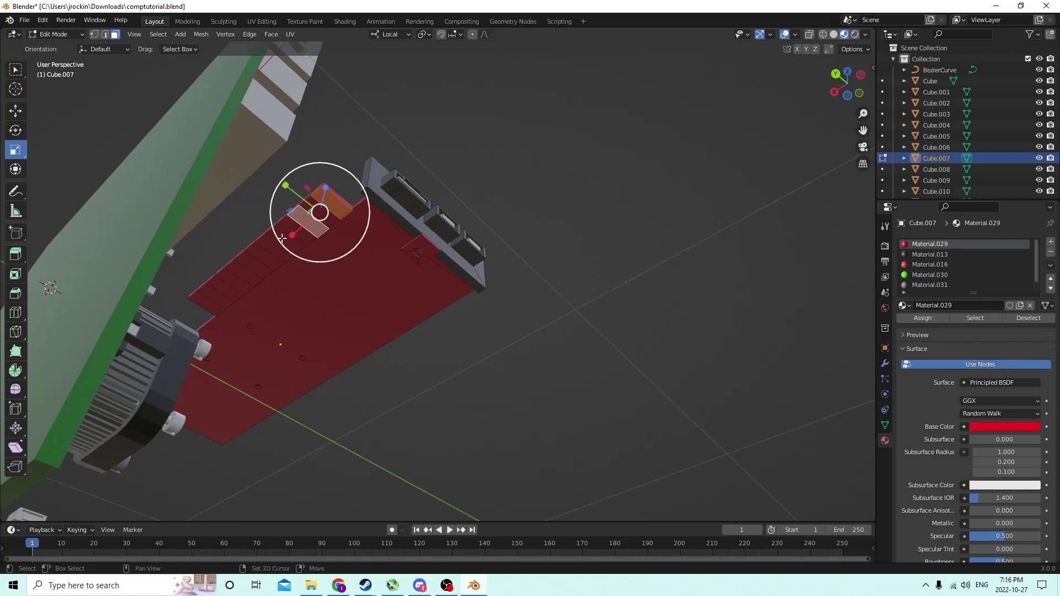
left_click(286, 240, "shift")
key("alt+a")
key("l")
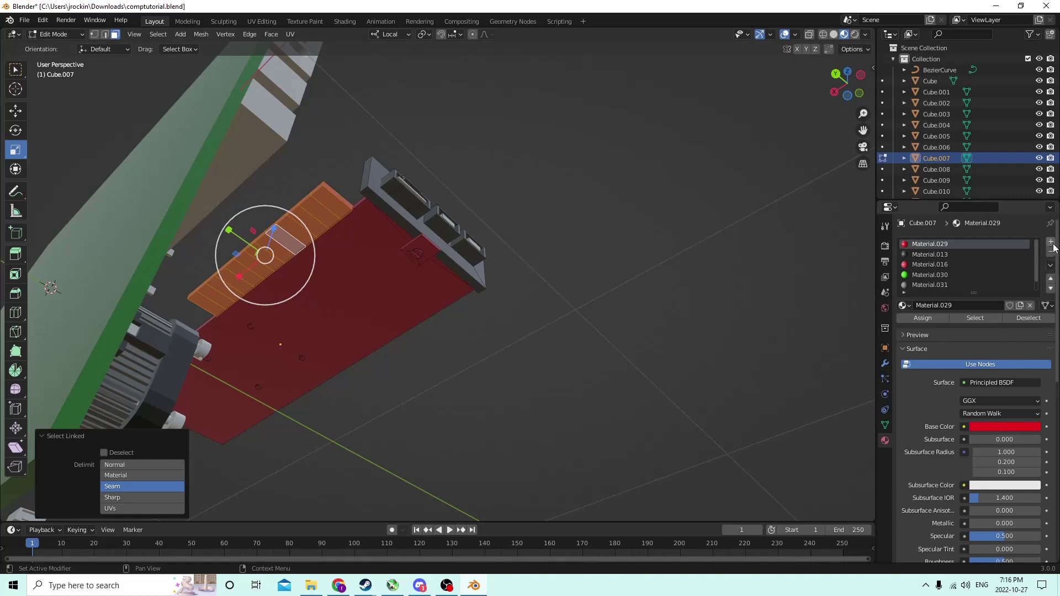
left_click(922, 275)
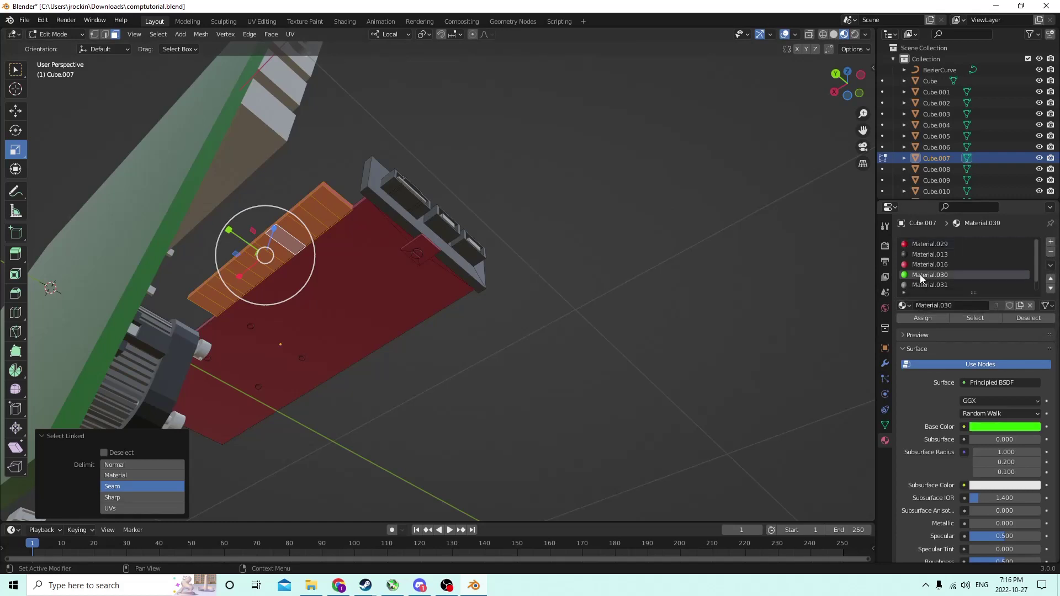
left_click(923, 319)
key("alt+a")
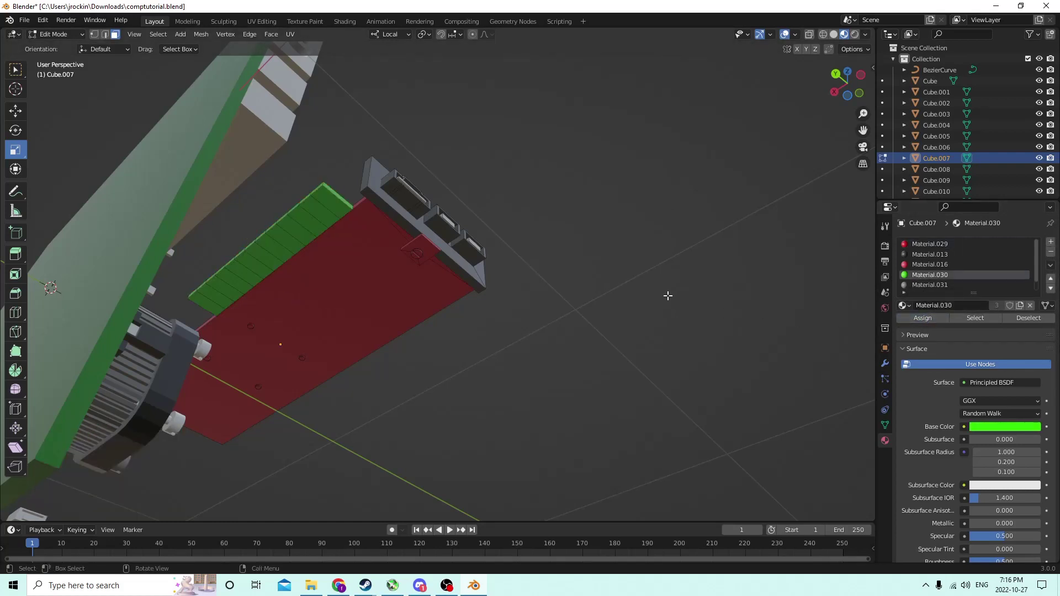
Select alternating segments on the underside of the green connector strip, leaving out the end segment beside the bracket.
middle_click_drag(670, 296, 327, 151)
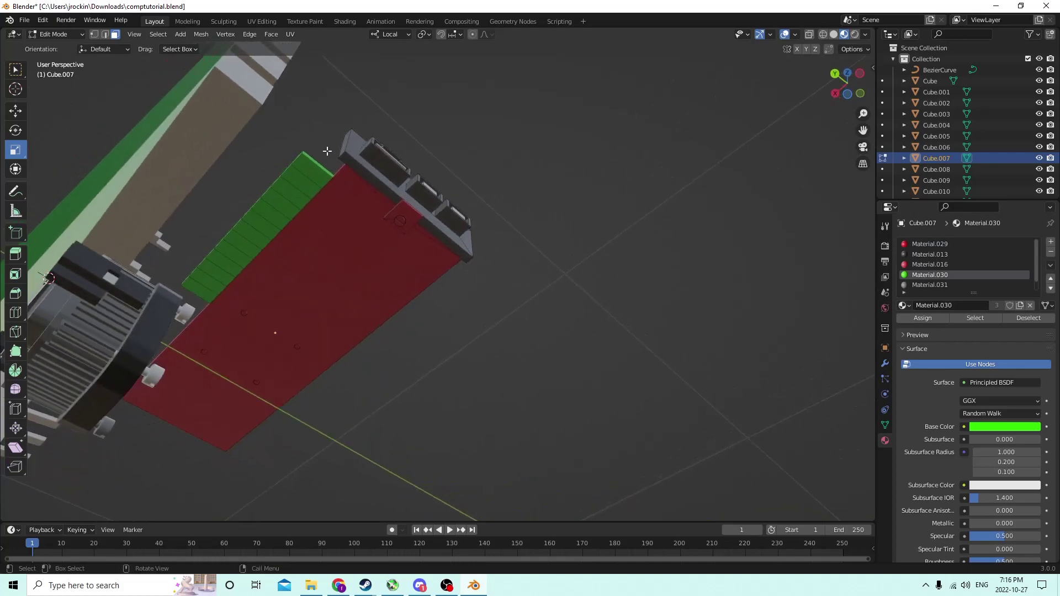
left_click(297, 174)
left_click(271, 215, "shift")
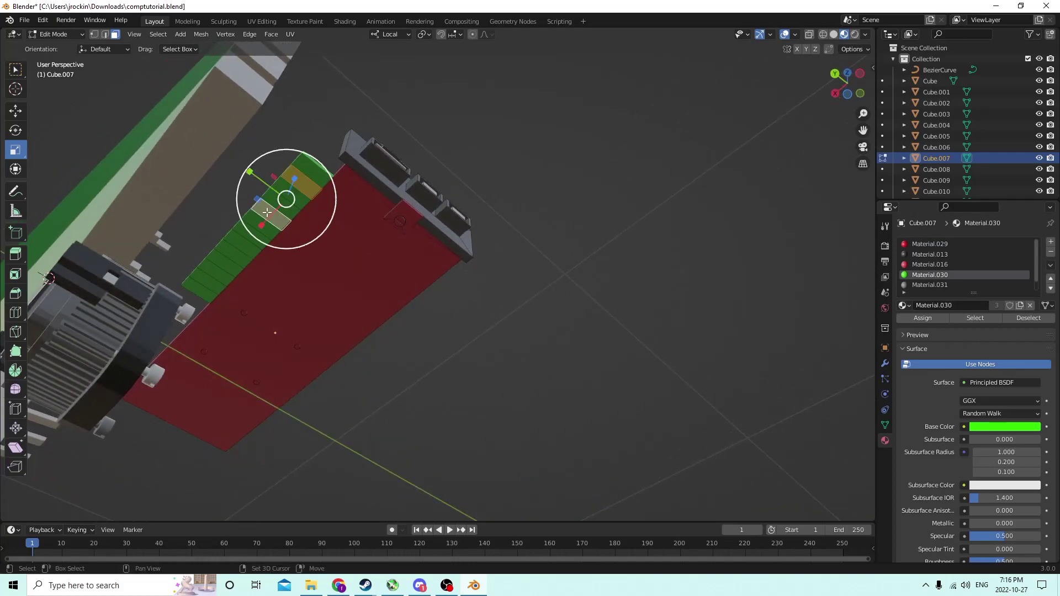
left_click(247, 236, "shift")
left_click(230, 256, "shift")
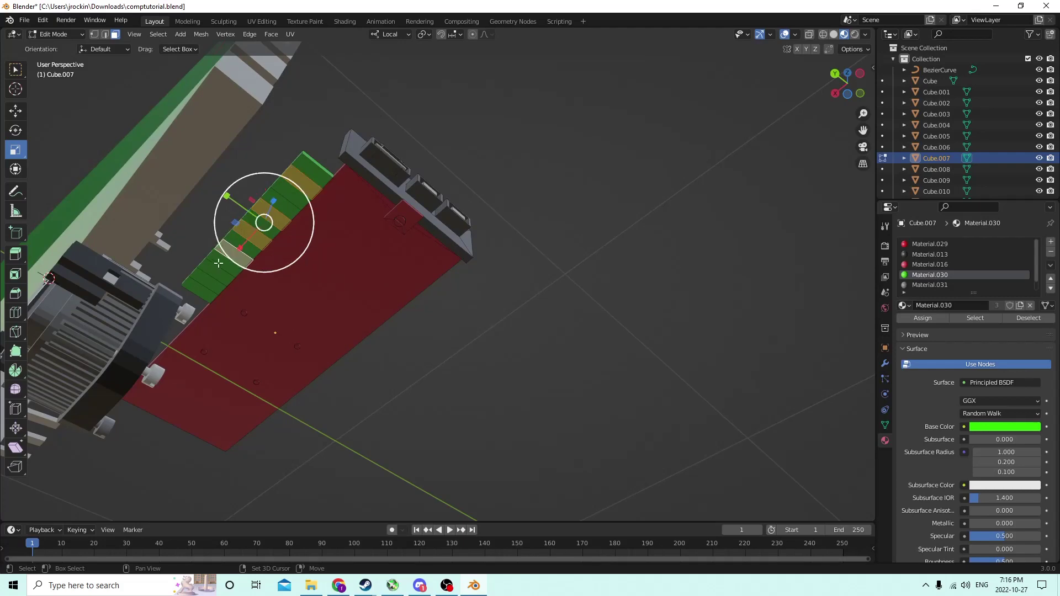
left_click(212, 278, "shift")
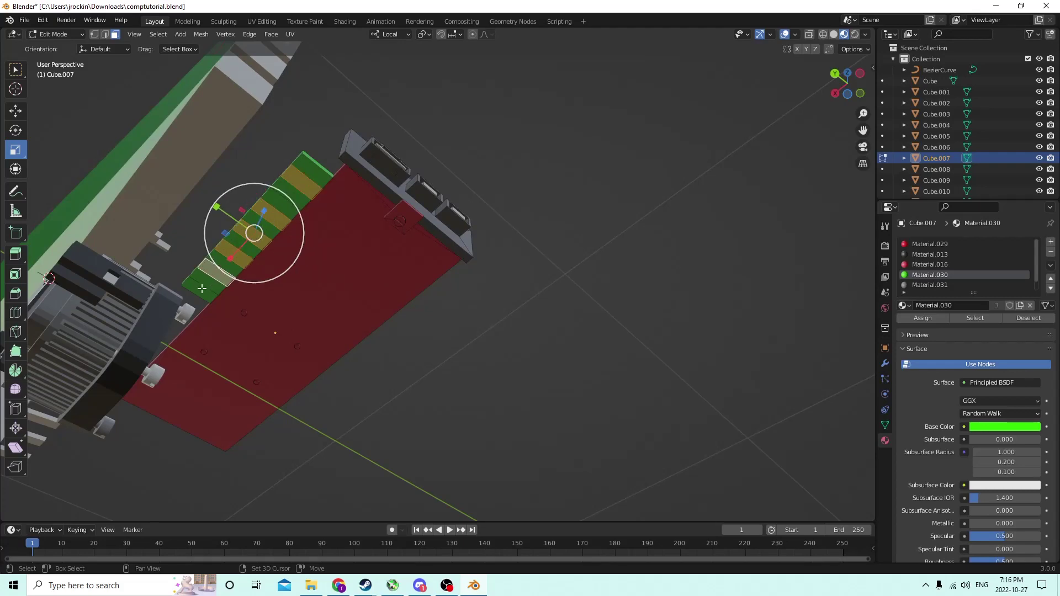
left_click(198, 289, "shift")
Add alternating segments on the top side of the green connector strip to the selection, including both end segments.
middle_click_drag(199, 289, 259, 438)
left_click(270, 349, "shift")
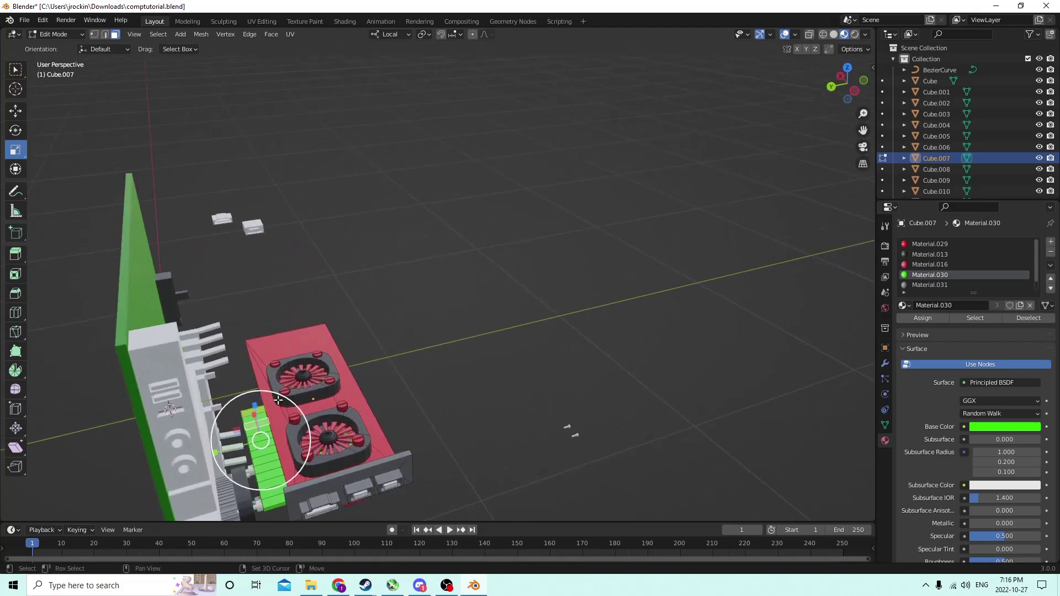
left_click(257, 451, "shift")
left_click(267, 467, "shift")
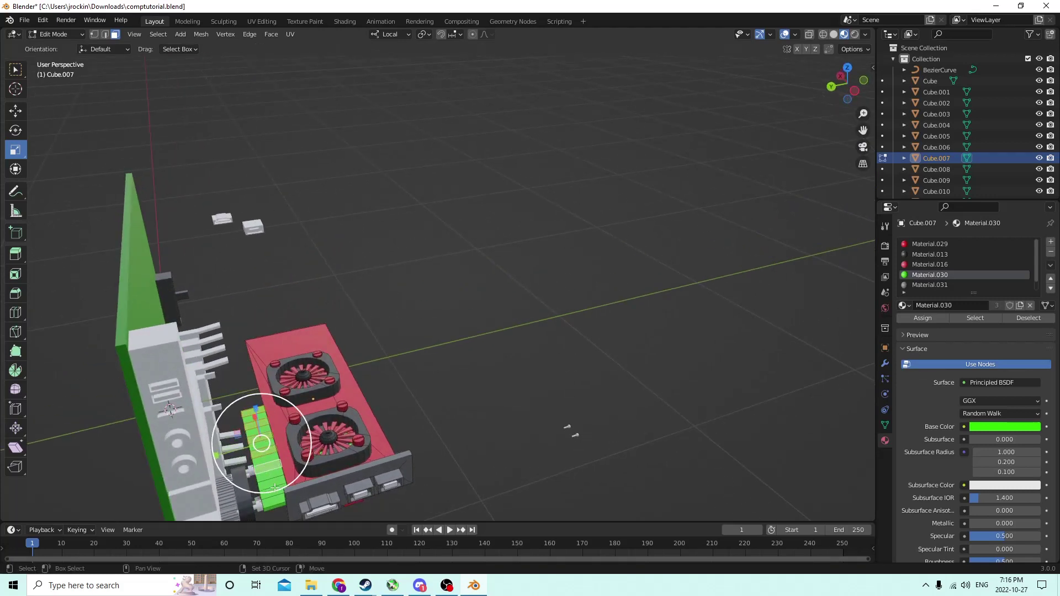
left_click(272, 485, "shift")
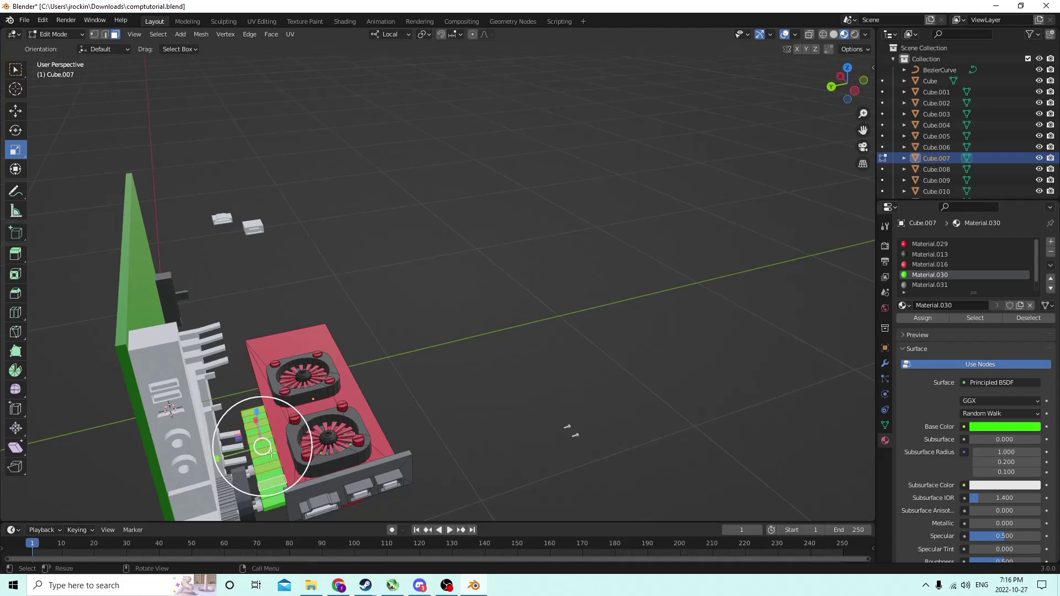
middle_click_drag(231, 365, 212, 327)
scroll(291, 352, "up", 2)
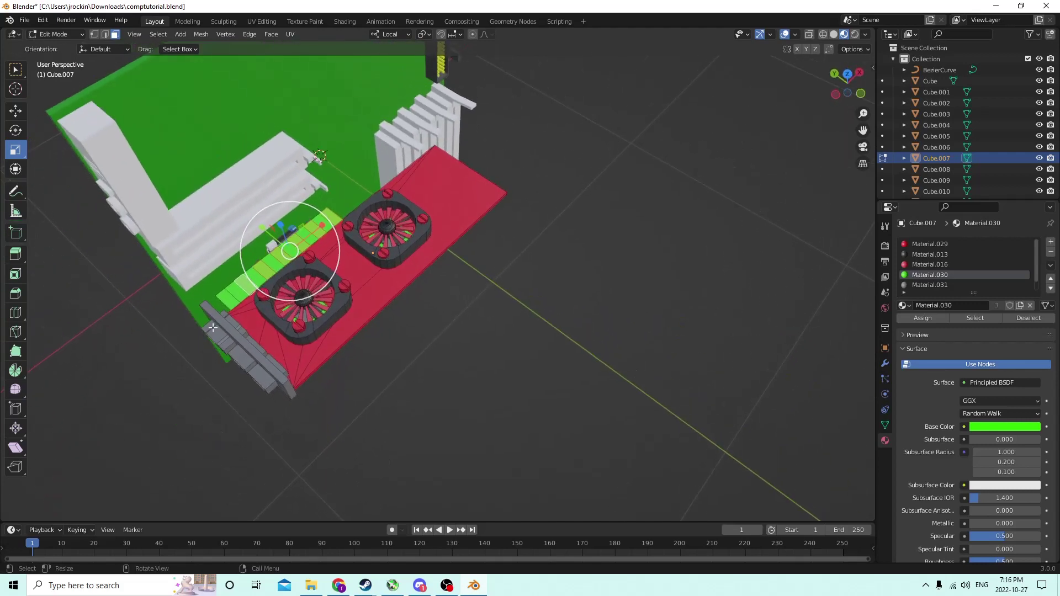
left_click(242, 280, "shift")
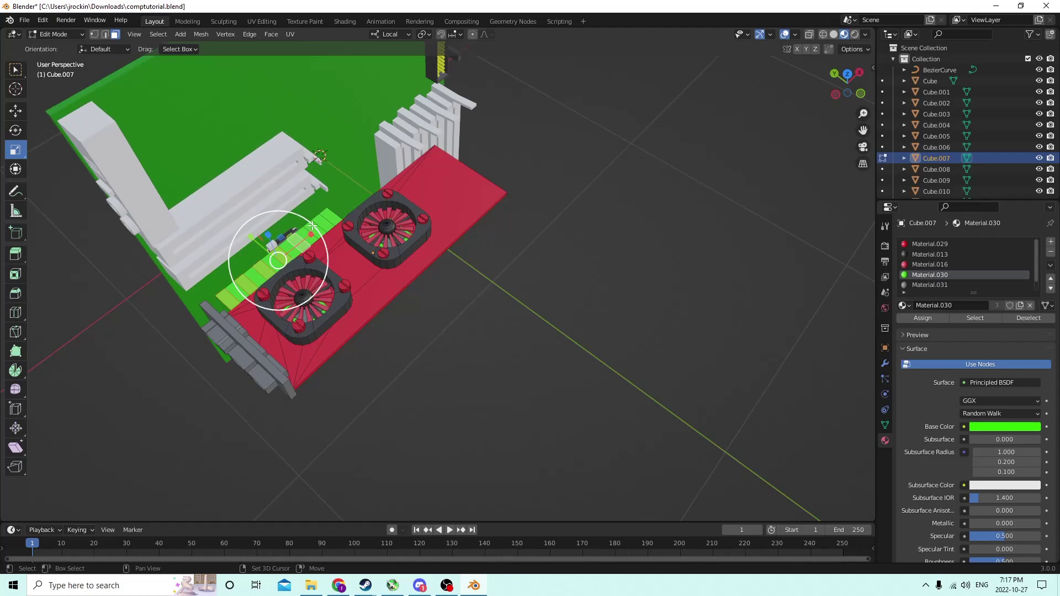
left_click(332, 216, "shift")
Clear the underside selection and reselect every other underside segment of the strip, starting with the end segment beside the bracket.
middle_click_drag(331, 216, 339, 436)
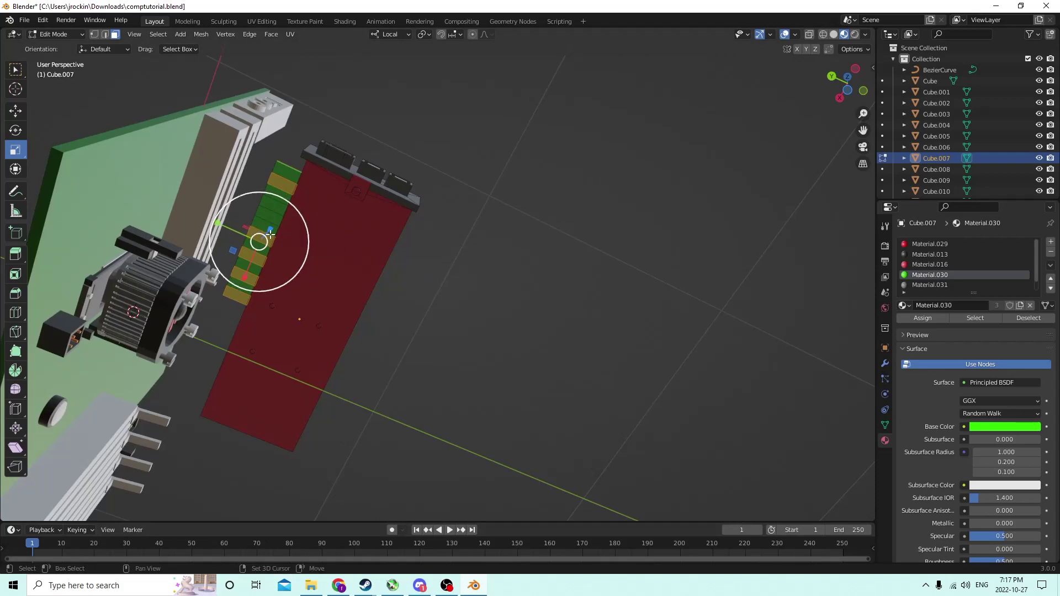
key("ctrl+z")
key("ctrl+z")
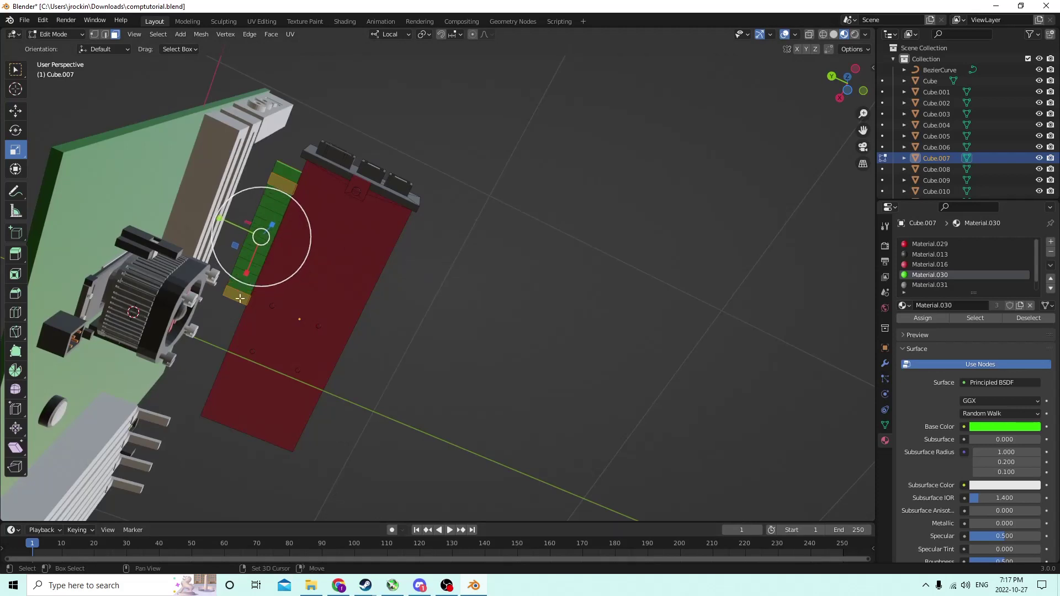
left_click(282, 186, "shift")
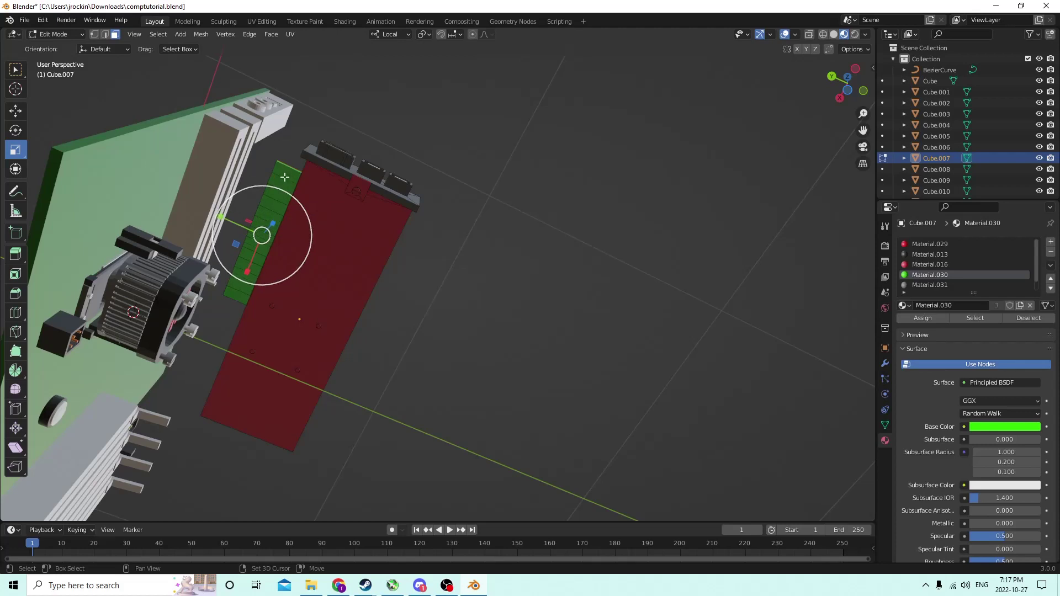
left_click(285, 177, "shift")
left_click(281, 195, "shift")
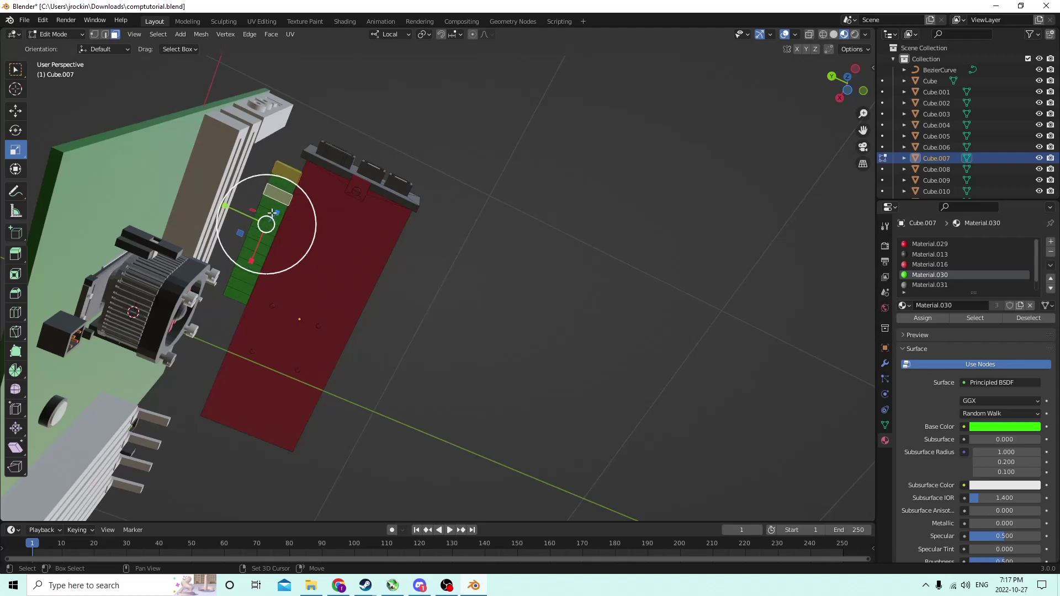
left_click(270, 212, "shift")
left_click(261, 236, "shift")
left_click(250, 258, "shift")
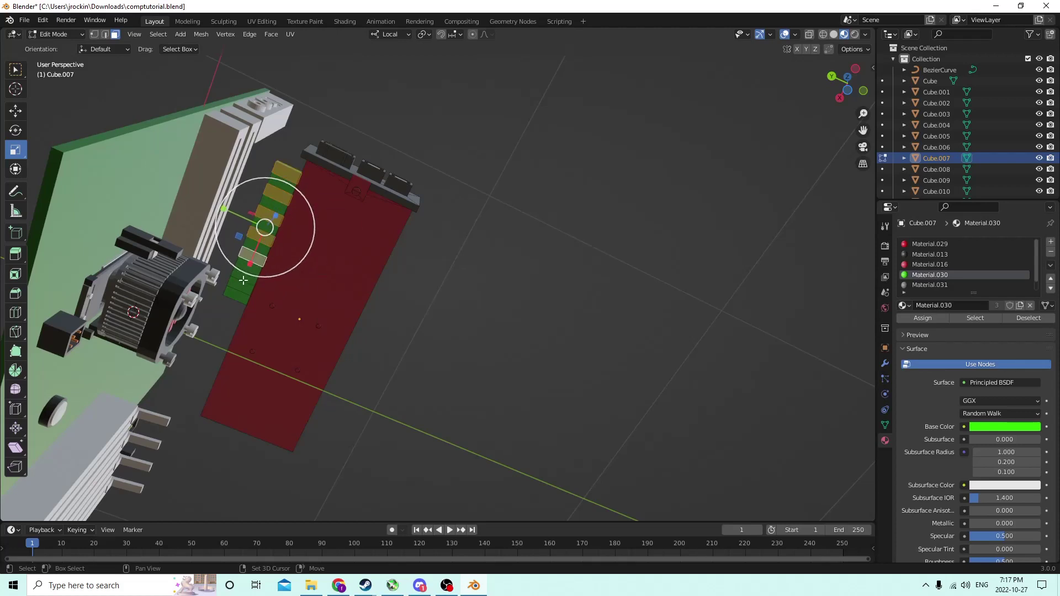
left_click(243, 280, "shift")
left_click(239, 294, "shift")
Create a new material with a darkened yellow base color and assign it to the selected connector strip segments.
middle_click_drag(242, 295, 701, 331)
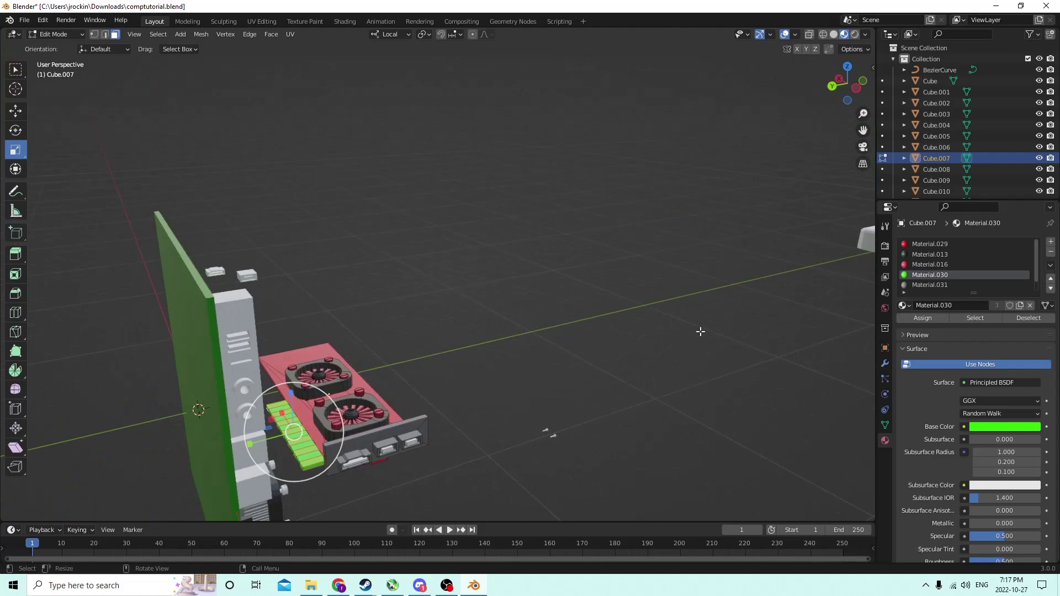
left_click(1051, 243)
left_click(943, 304)
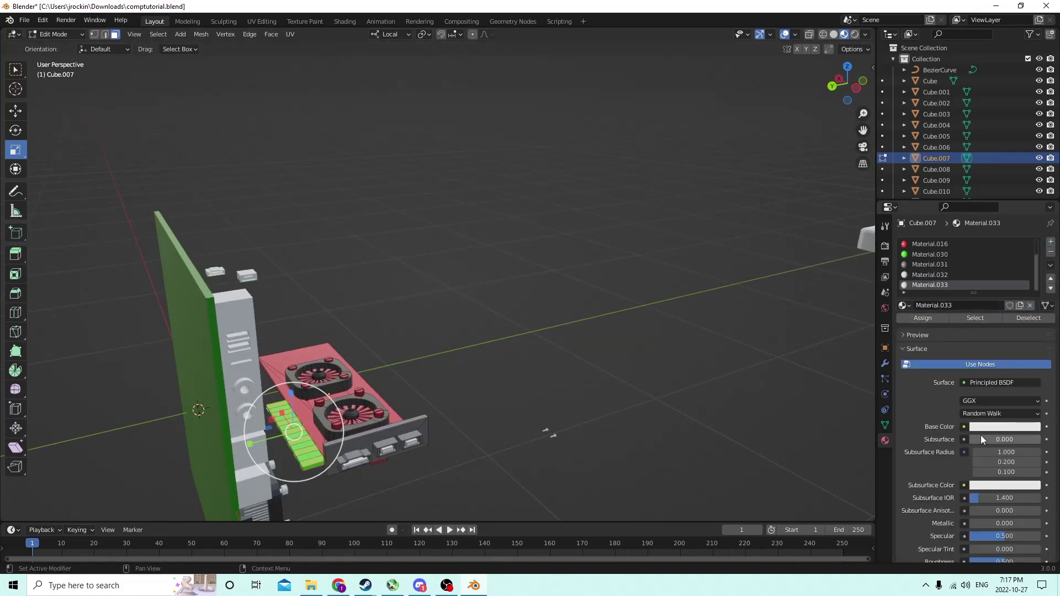
left_click(988, 428)
left_click_drag(989, 318, 970, 341)
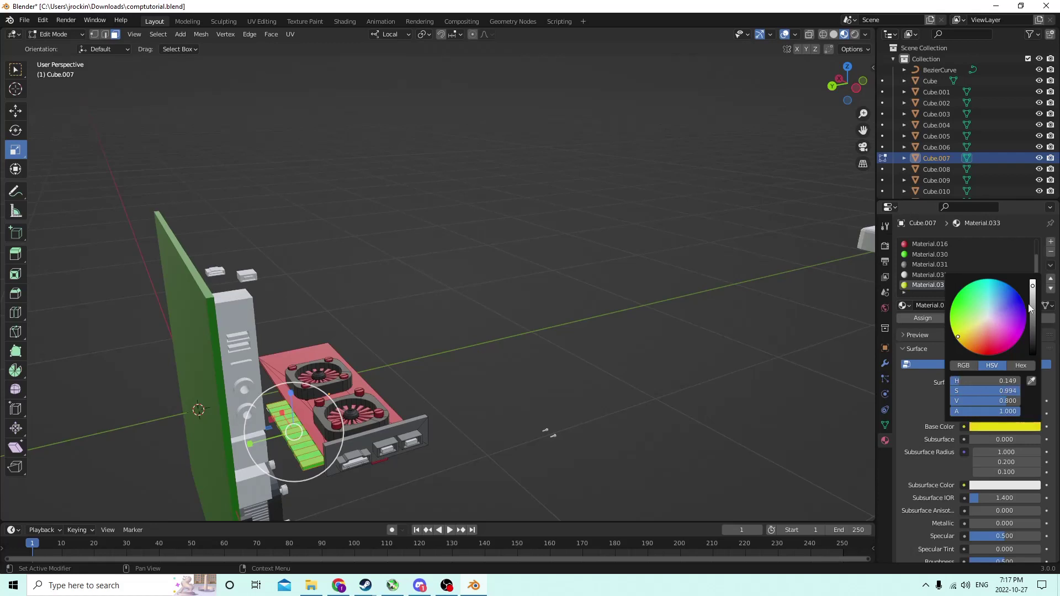
left_click_drag(1036, 288, 1034, 308)
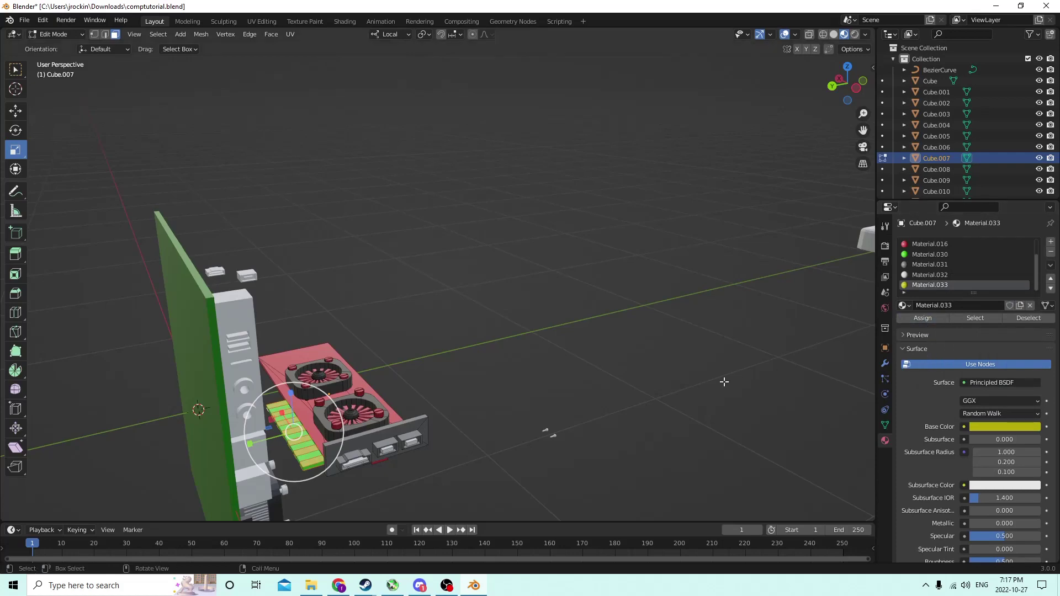
Select the small linked tab under the card beside the bracket and assign the grey Material.031 to it.
middle_click_drag(722, 379, 490, 265)
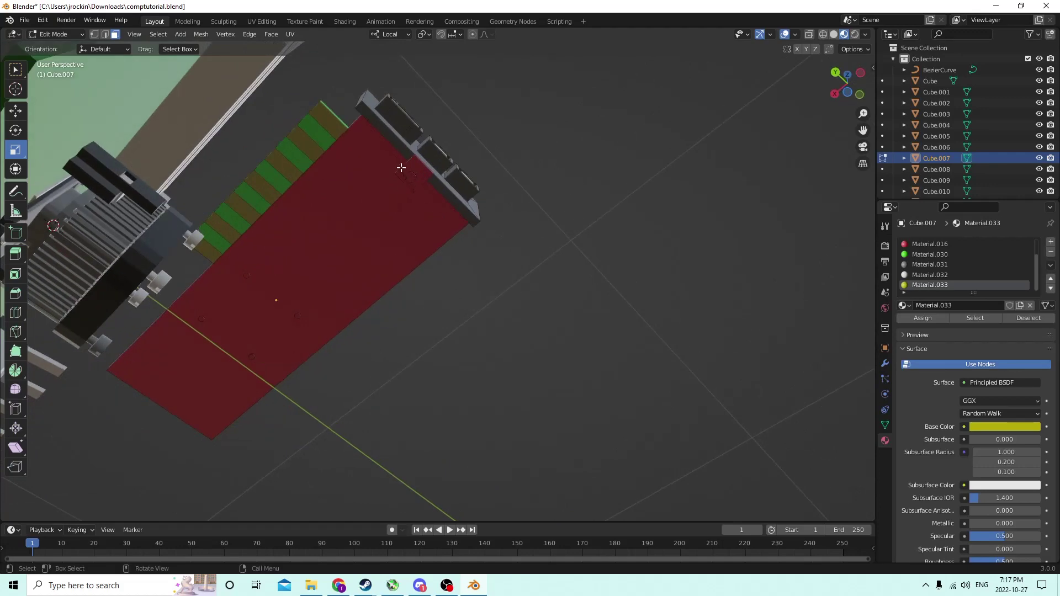
key("l")
middle_click_drag(407, 177, 497, 236)
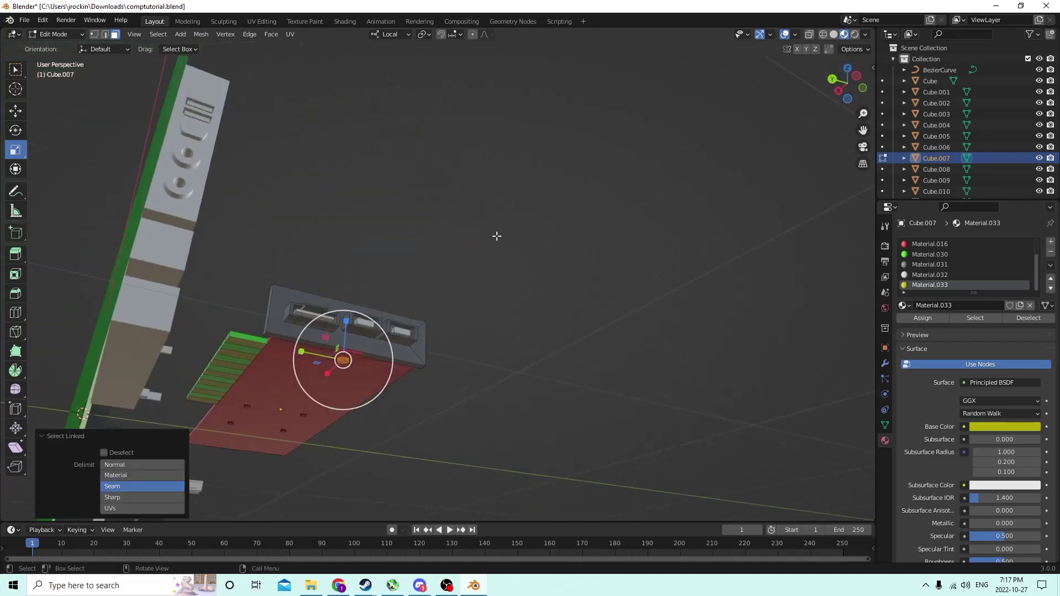
left_click(928, 265)
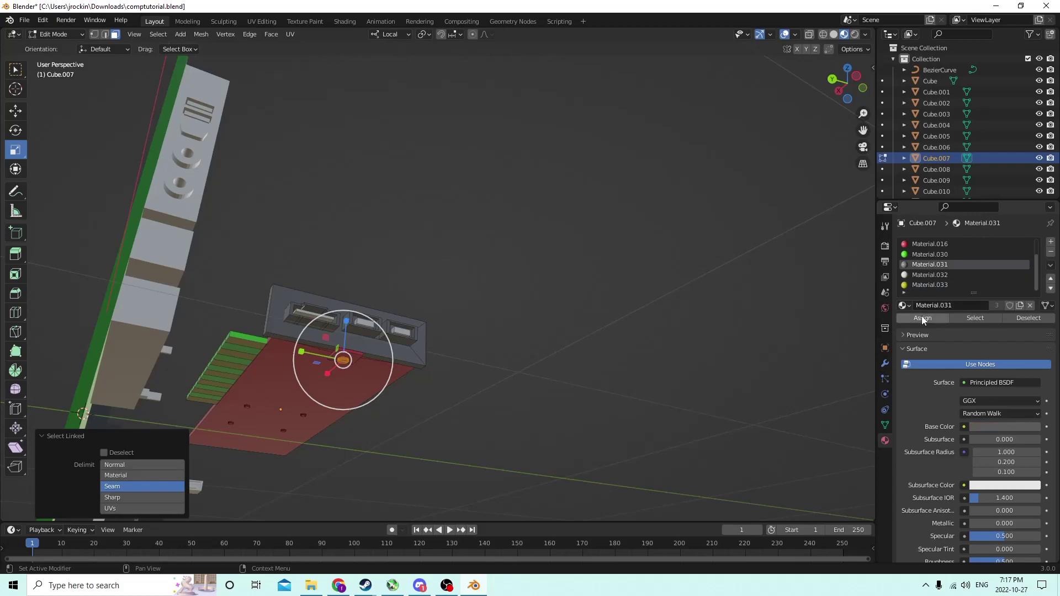
left_click(922, 318)
Select the four linked screws on the fan nearest the bracket.
middle_click_drag(641, 298, 458, 343)
scroll(419, 419, "down", 3)
scroll(433, 414, "up", 4)
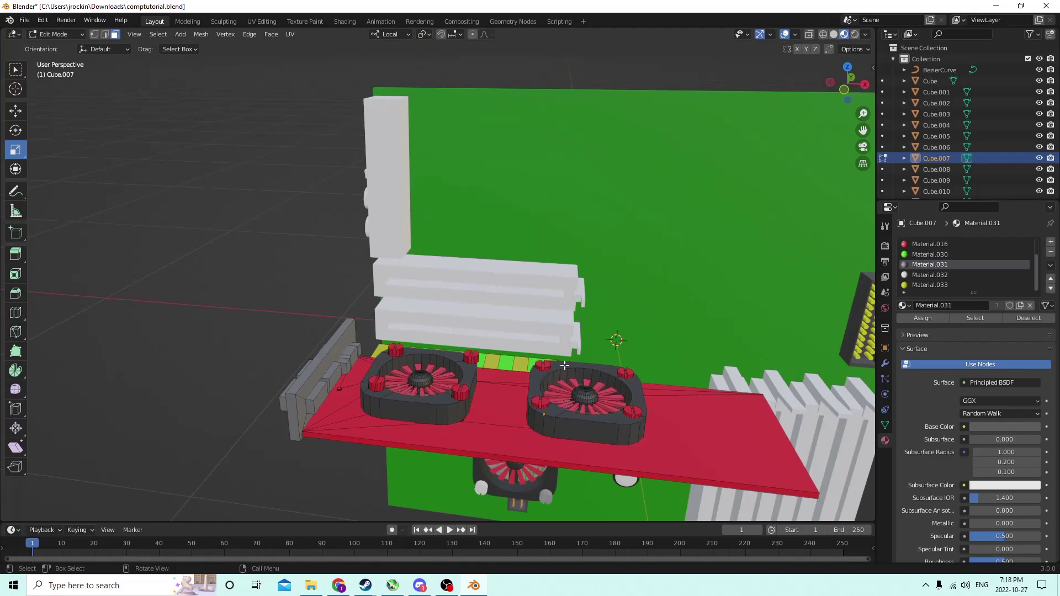
key("l")
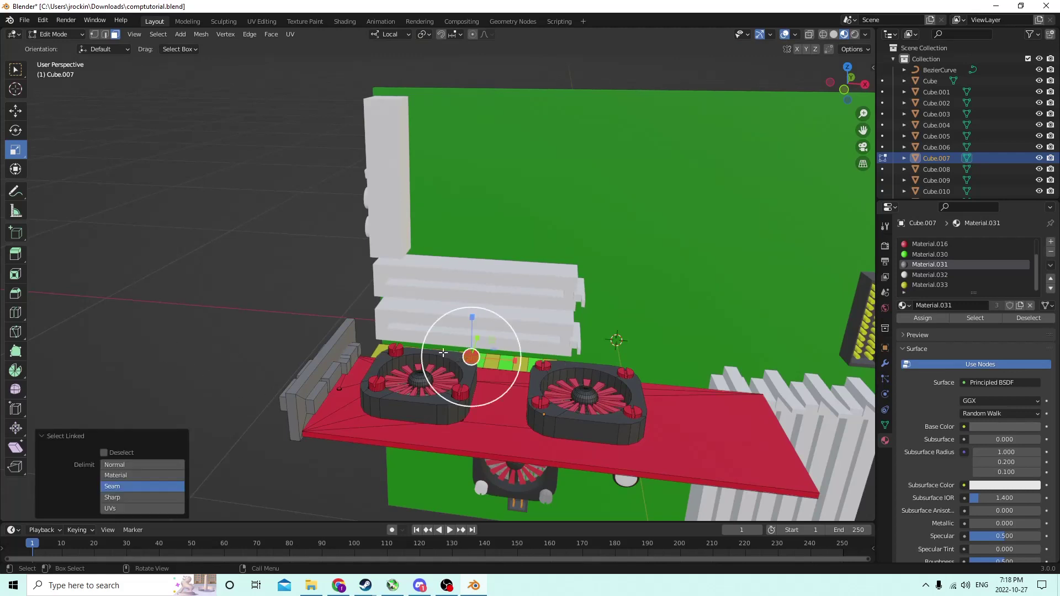
key("l")
Add the second fan's four screws to the selection and assign the grey Material.031 to all eight.
key("l")
key("l")
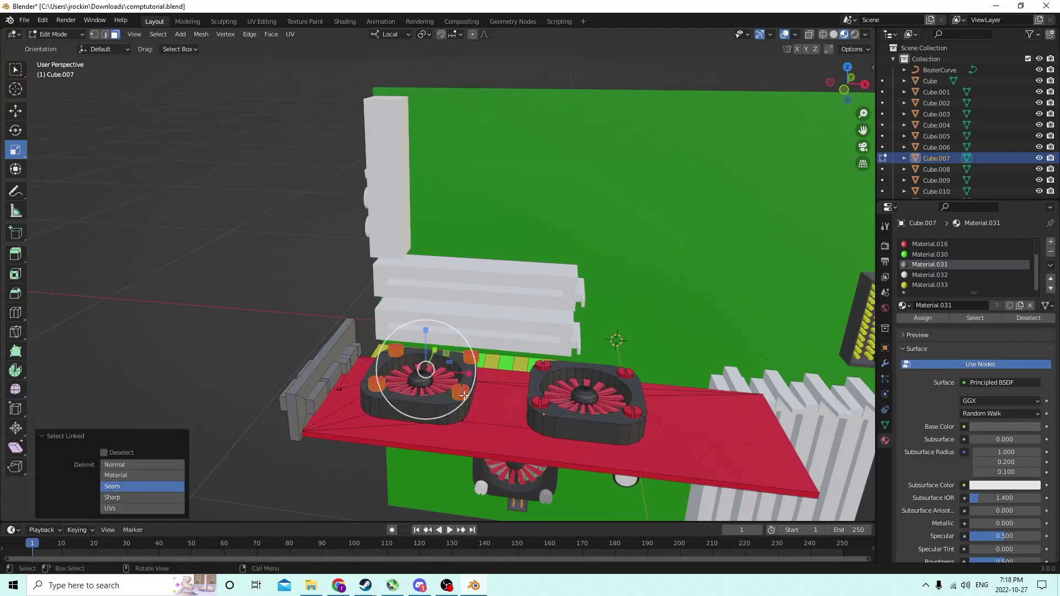
key("l")
key("l")
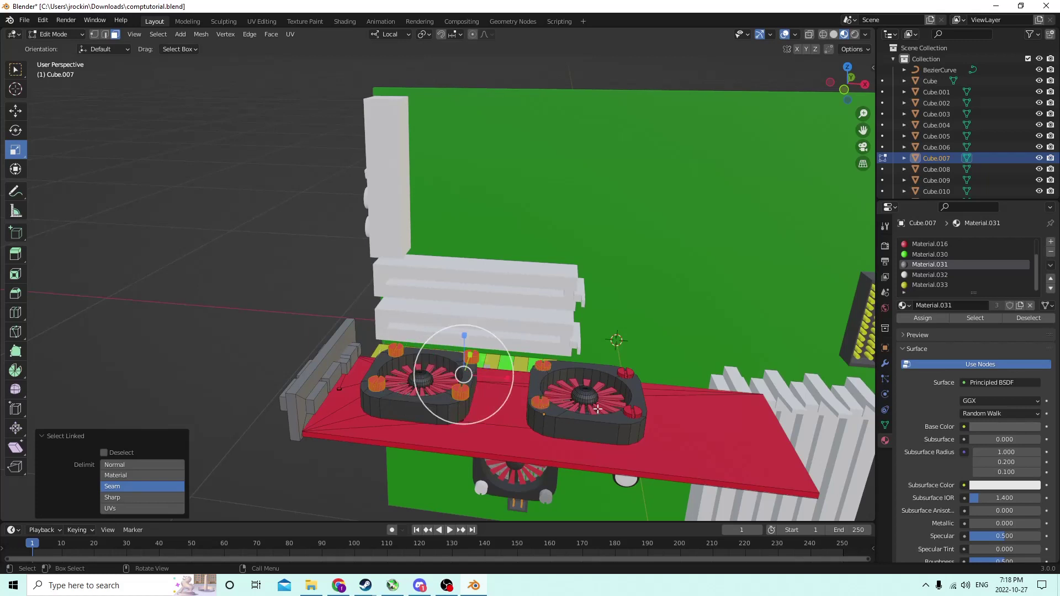
key("l")
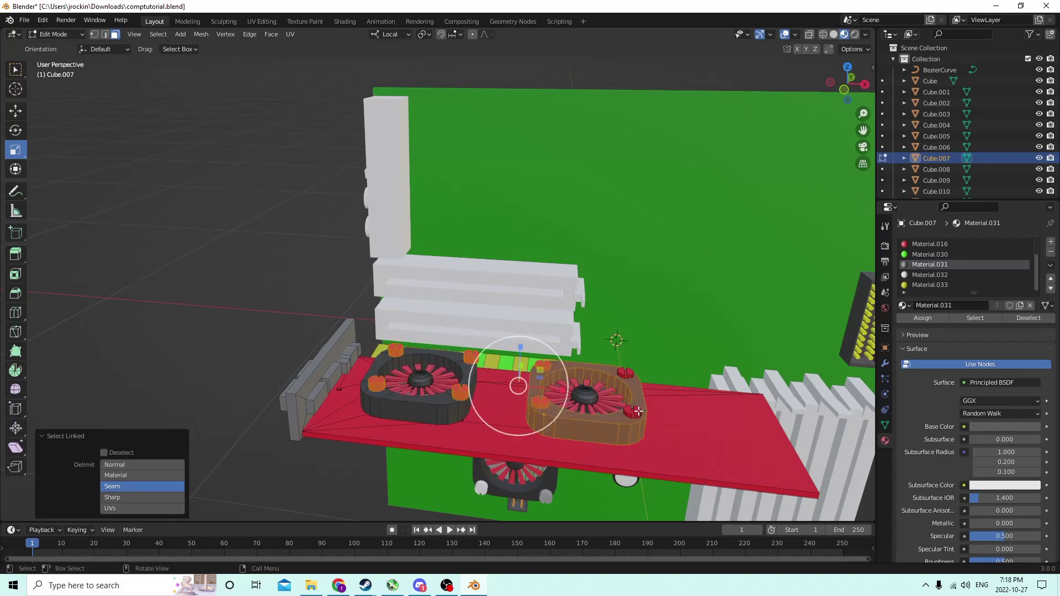
left_click(44, 22)
left_click(55, 32)
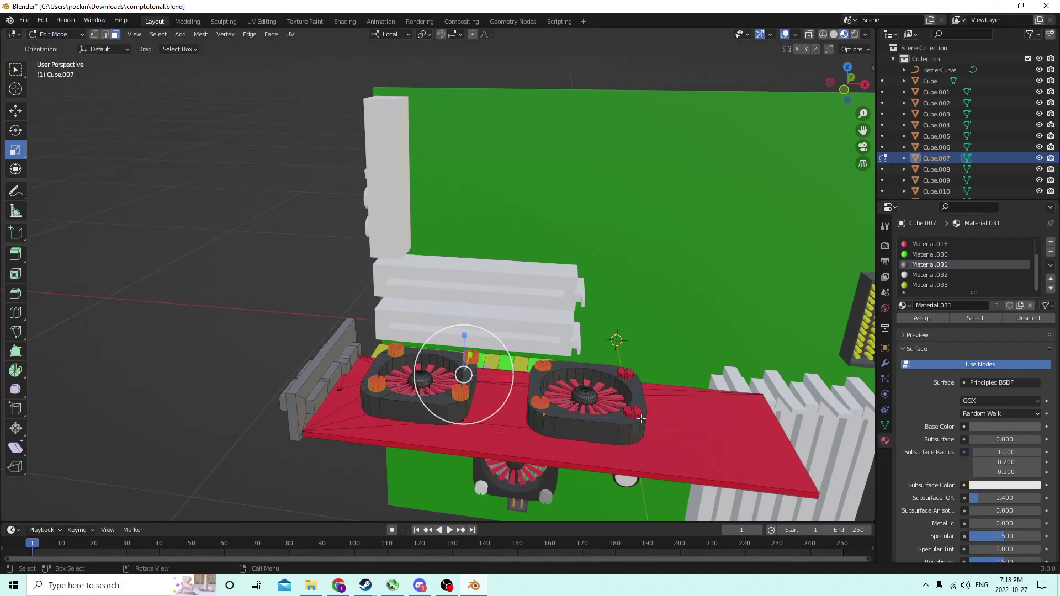
key("l")
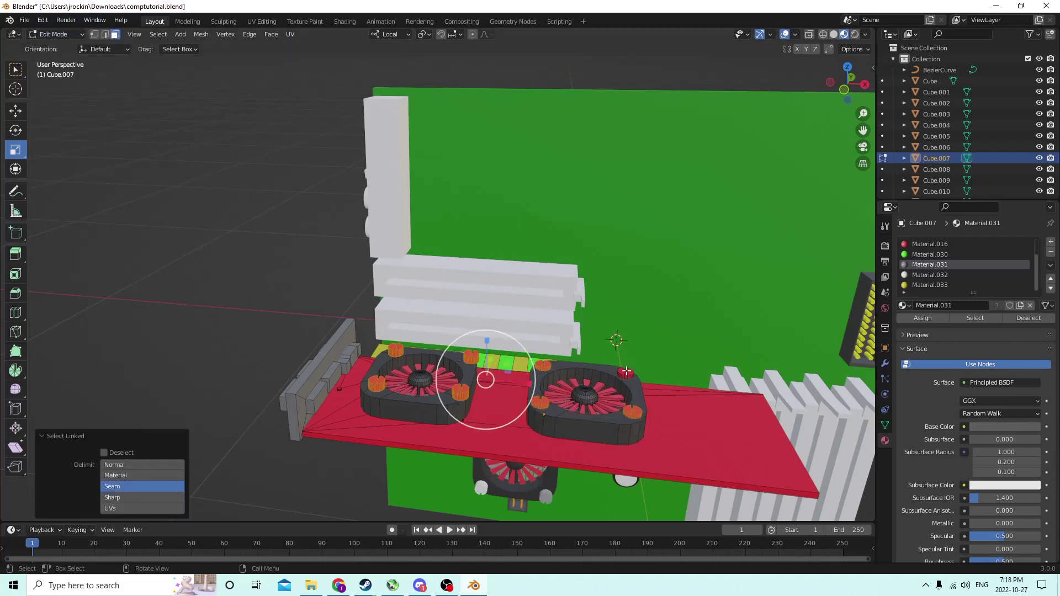
key("l")
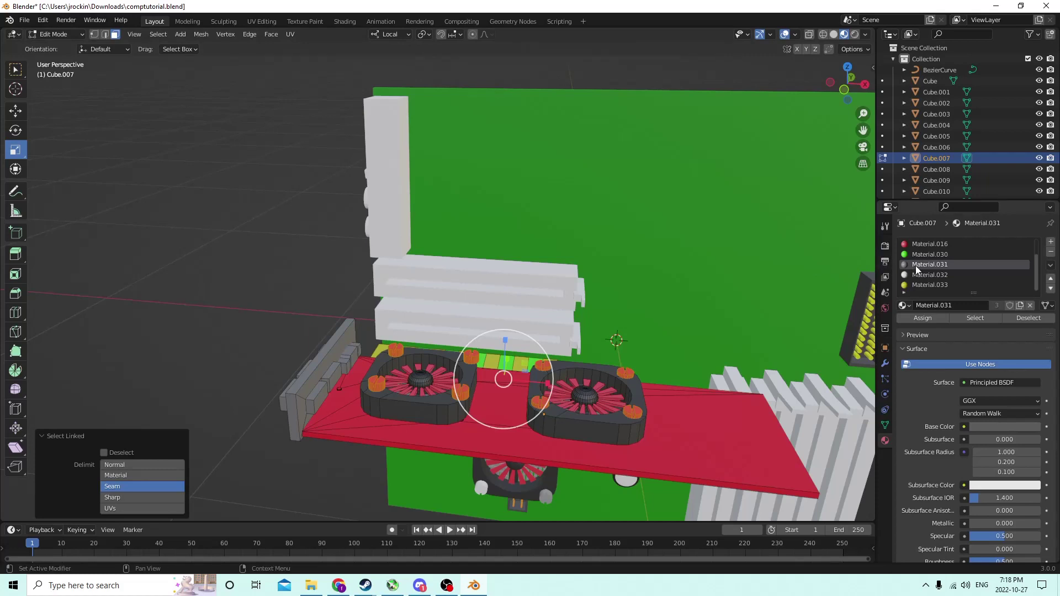
left_click(921, 319)
middle_click_drag(552, 310, 663, 323)
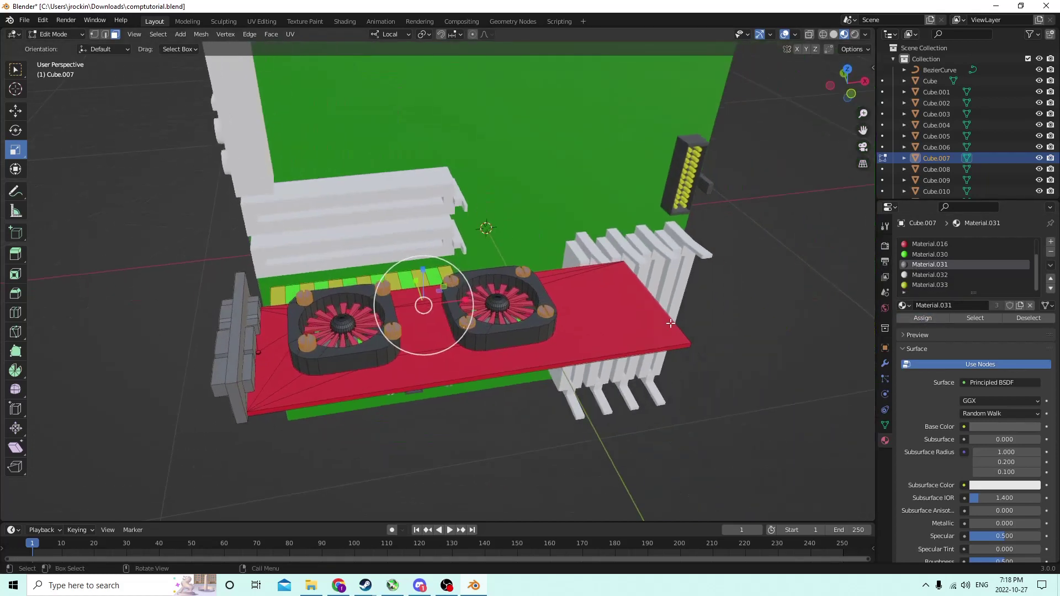
left_click(772, 323)
middle_click_drag(772, 323, 757, 324)
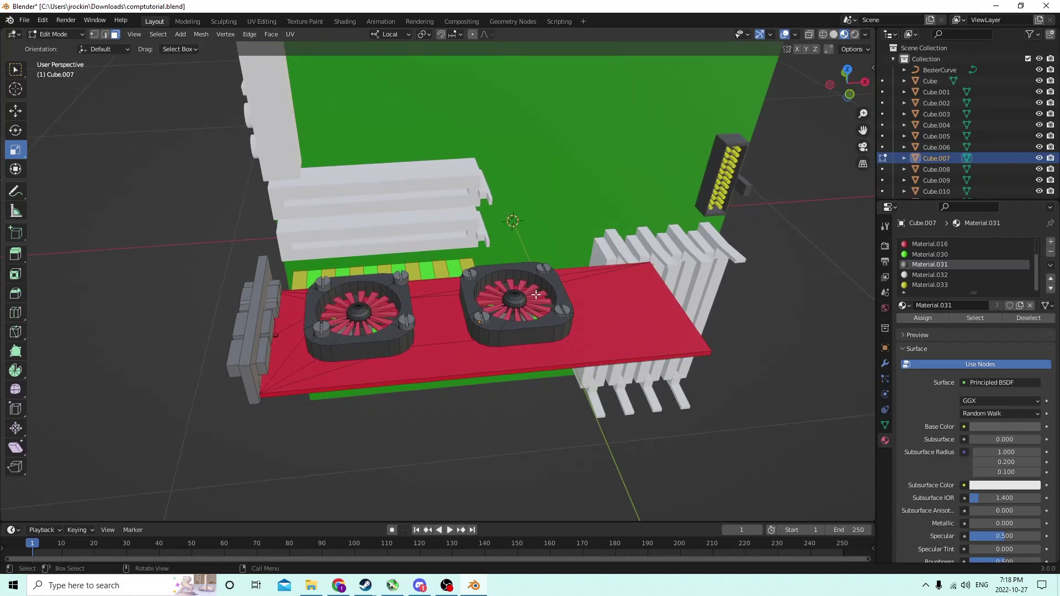
Select the blades of both card fans, assign the white Material.032 to them, and return to Object Mode.
key("l")
key("l")
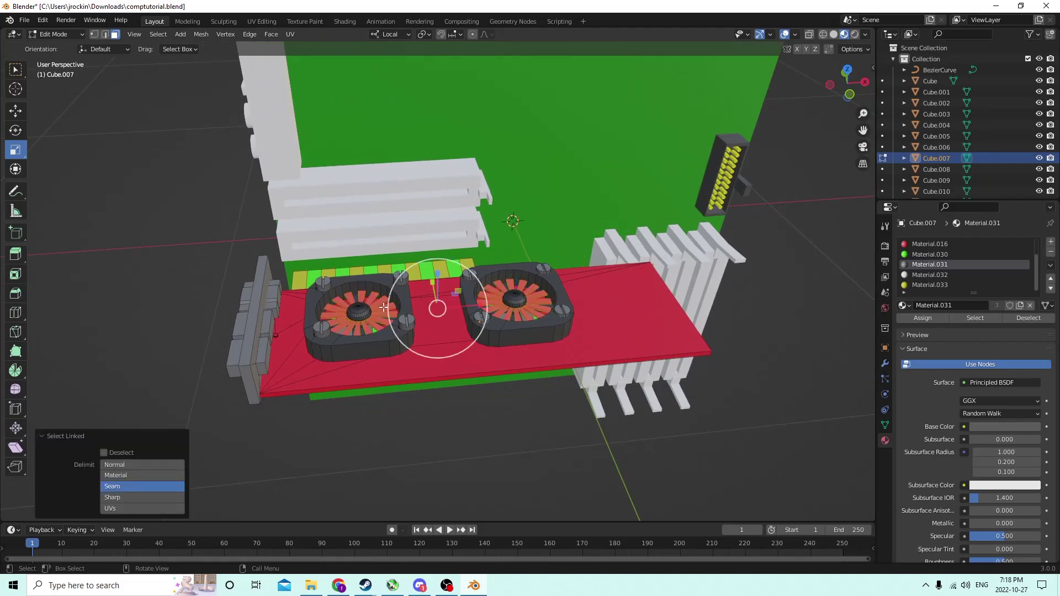
left_click(918, 275)
left_click(923, 318)
left_click(769, 308)
scroll(757, 307, "down", 1)
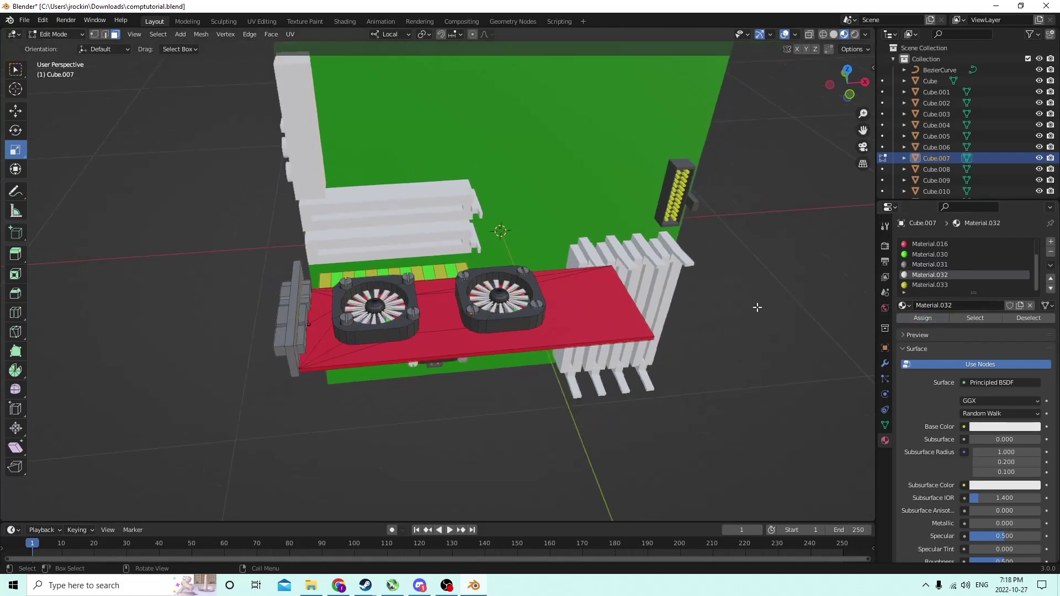
middle_click_drag(758, 307, 557, 390)
key("Tab")
Duplicate the small pin connector below the motherboard's cooler fan and raise the copy along Z above the red card.
scroll(576, 354, "down", 3)
left_click(440, 472)
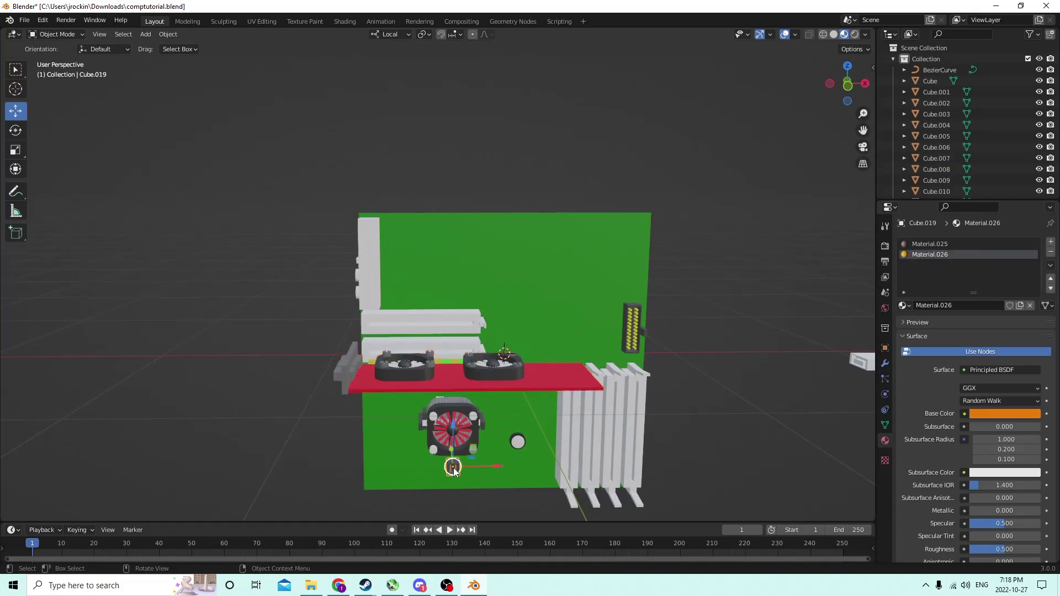
middle_click_drag(440, 472, 440, 453)
key("shift+d")
right_click(463, 424)
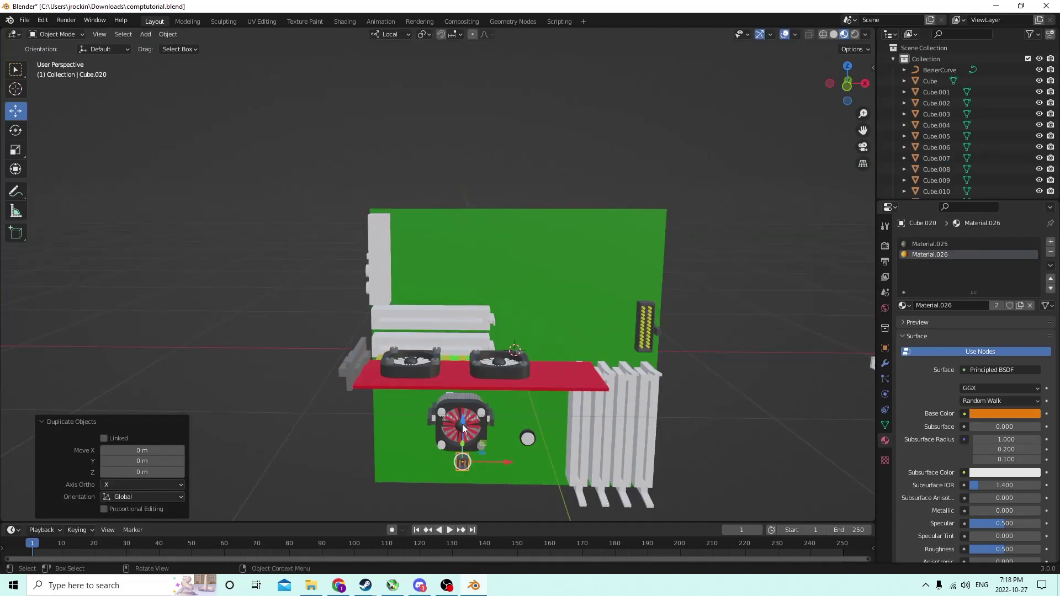
middle_click_drag(469, 415, 491, 352)
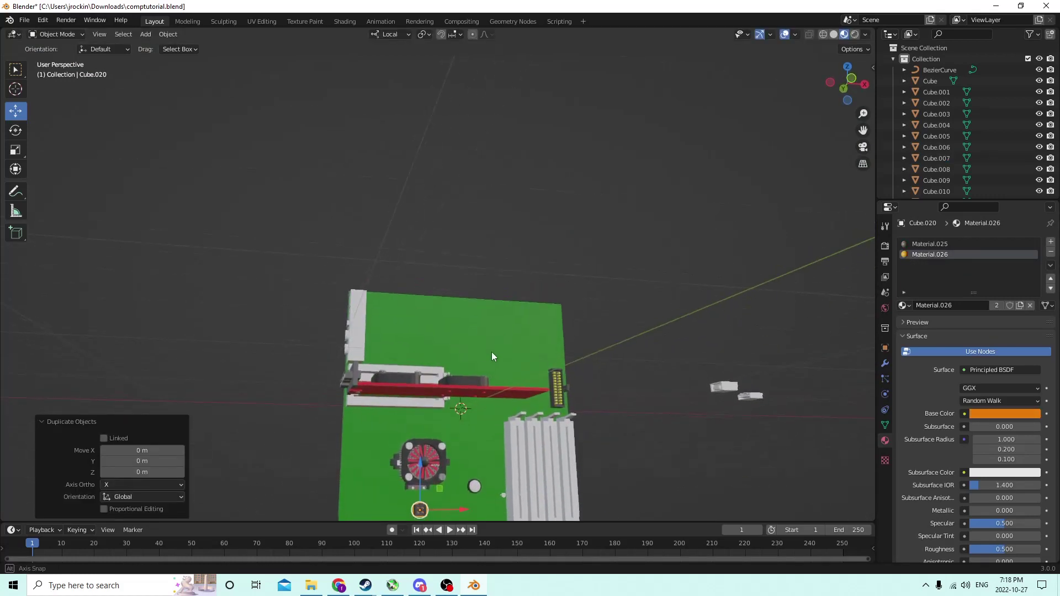
key("g")
key("z")
key("z")
left_click(422, 338)
middle_click_drag(422, 338, 545, 367)
Move the connector copy about 0.0076 m out from the motherboard along local Y and lower it to the card's height.
left_click_drag(200, 318, 333, 299)
middle_click_drag(329, 300, 268, 303)
scroll(276, 303, "up", 4)
middle_click_drag(367, 310, 374, 251)
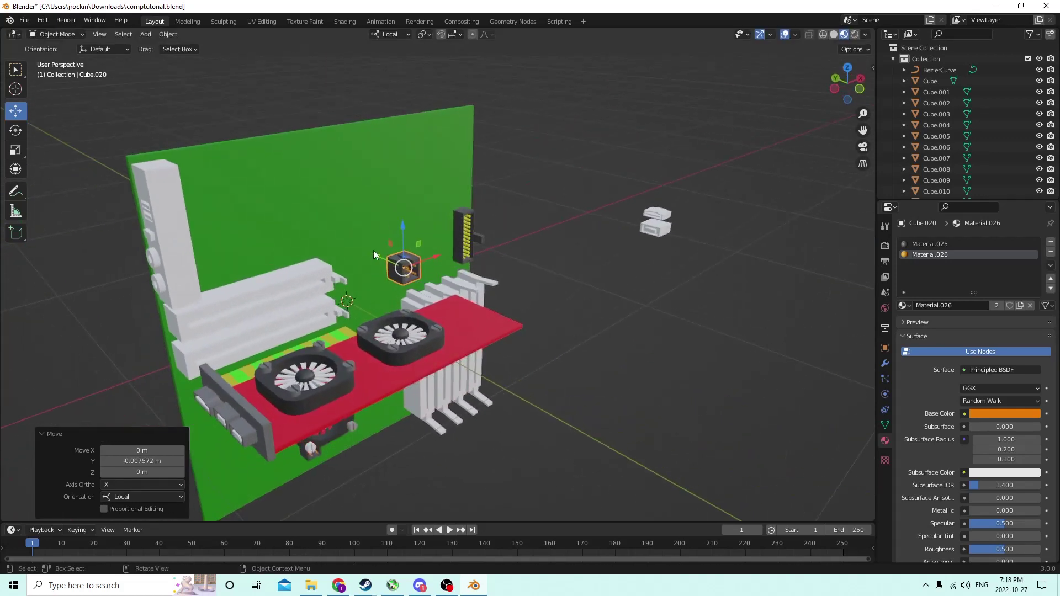
left_click_drag(398, 220, 413, 328)
mouse_move(412, 328)
middle_mouse_down()
mouse_move(366, 371)
mouse_move(406, 336)
middle_mouse_up()
Shift the connector copy about 0.0038 m along X past the second fan and about 0.0011 m along Y onto the card.
left_click_drag(475, 304, 602, 309)
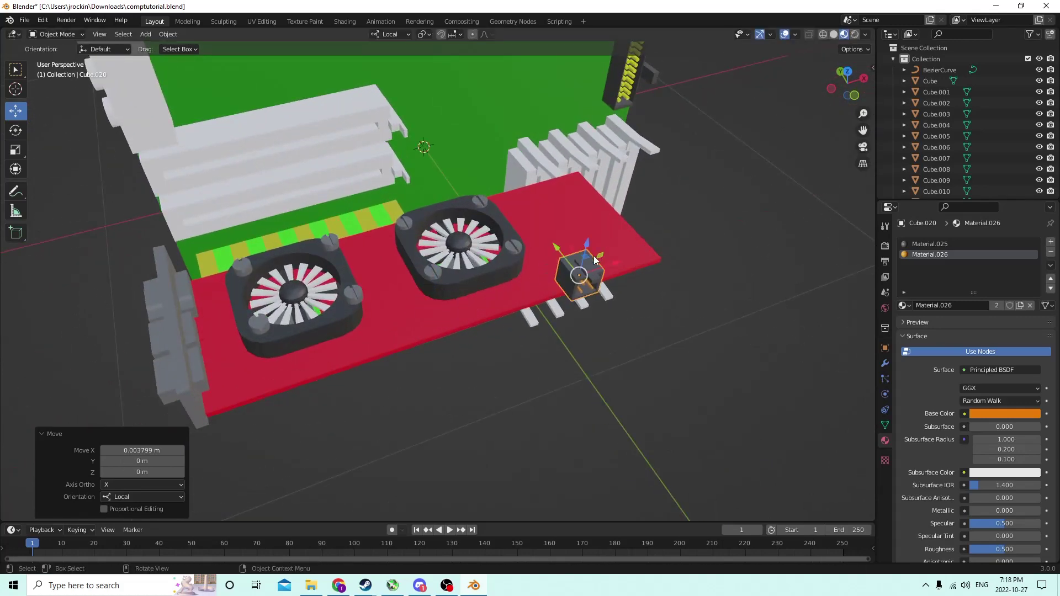
middle_click_drag(602, 309, 583, 237)
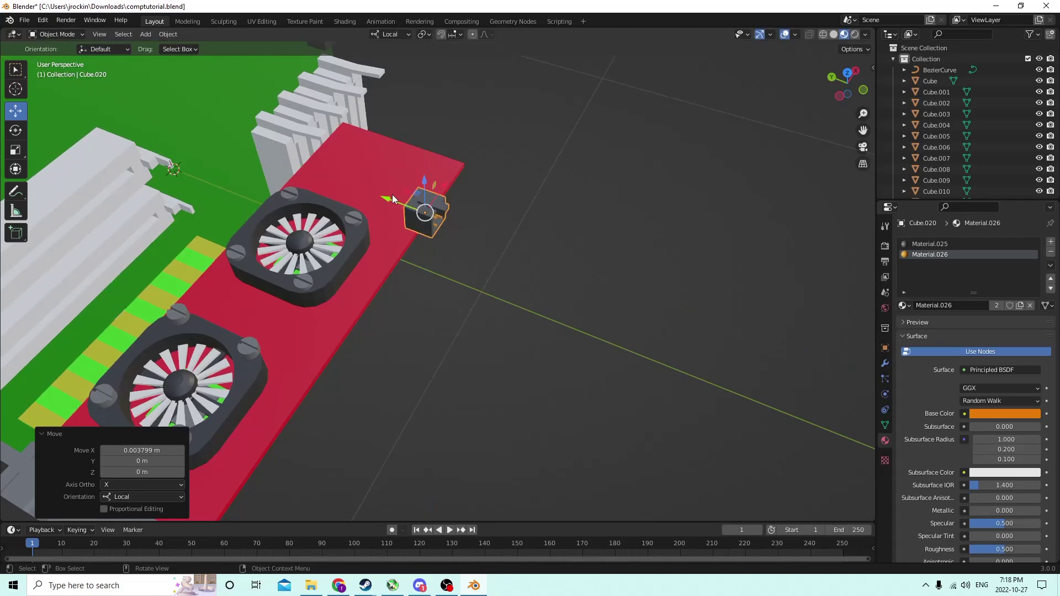
left_click_drag(403, 198, 365, 184)
middle_click_drag(366, 176, 340, 125)
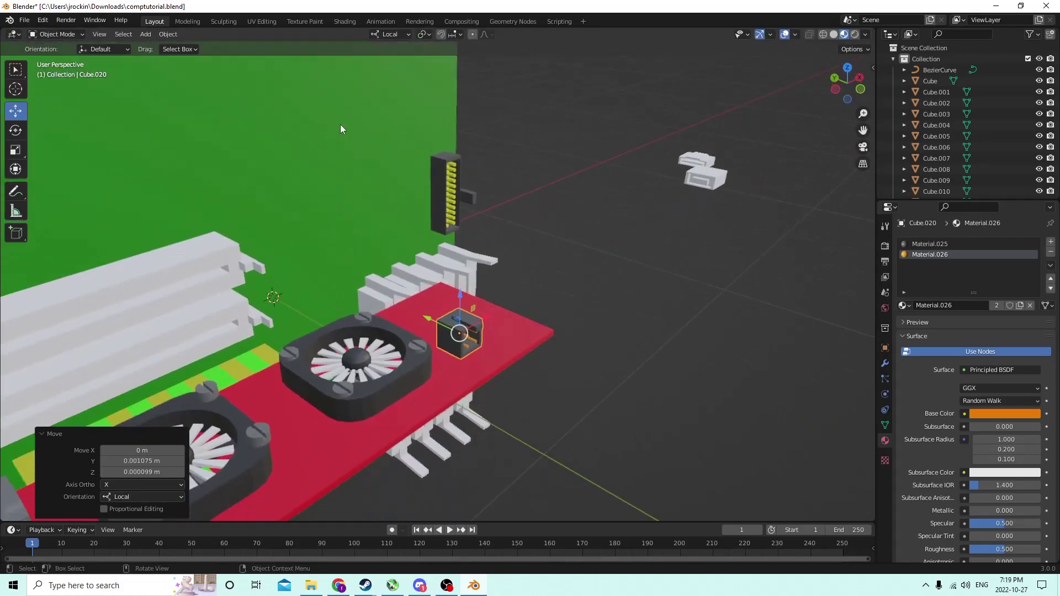
Lower the connector copy about 0.0005 m along Z and fine-tune its height so it sits on the card's surface.
left_click_drag(868, 130, 699, 36)
middle_click_drag(707, 312, 464, 372)
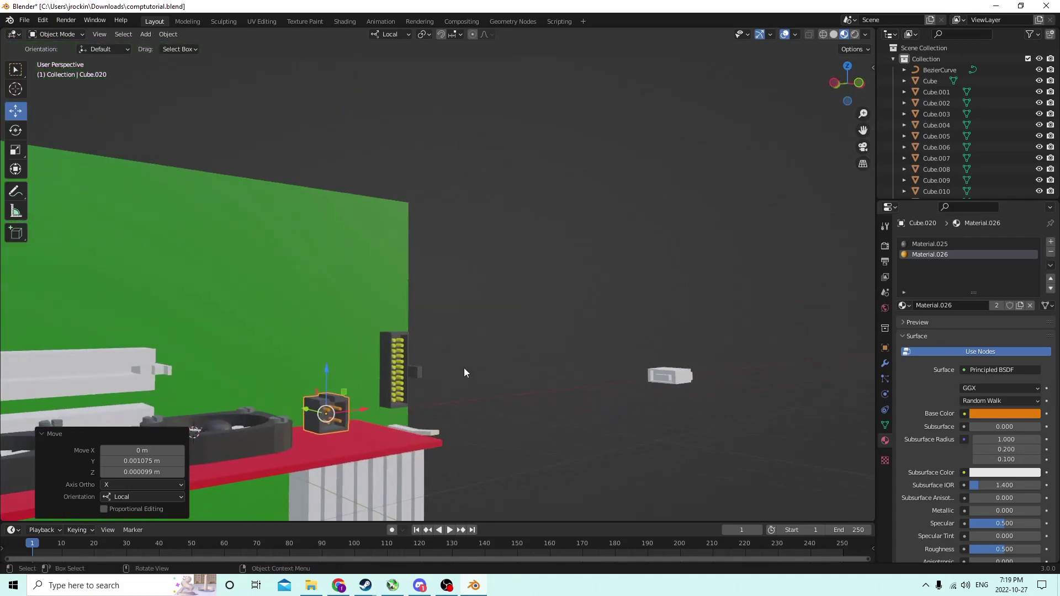
left_click_drag(335, 378, 335, 394)
middle_click_drag(334, 394, 371, 426)
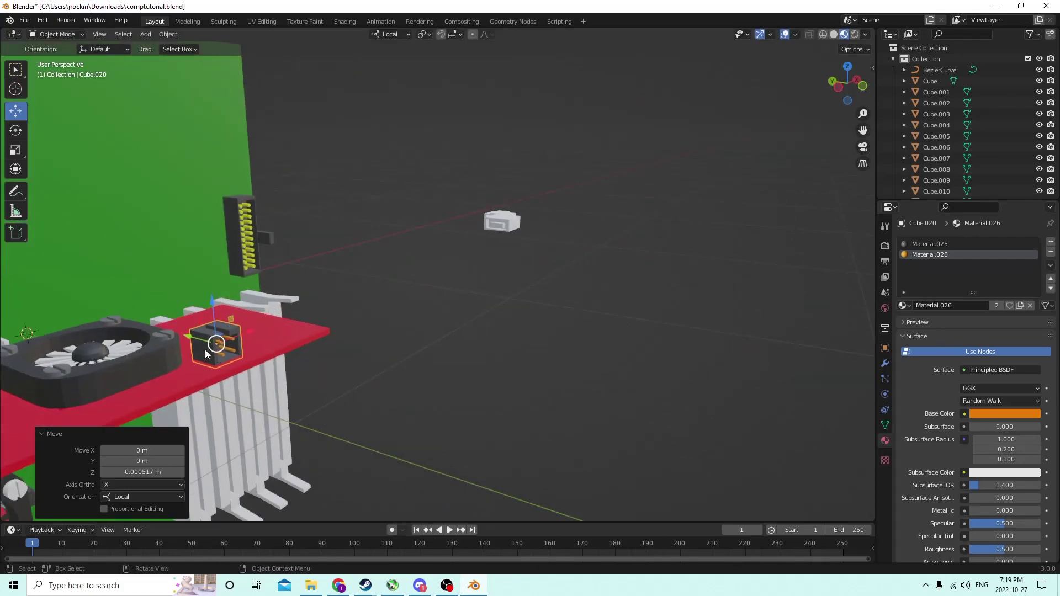
left_click_drag(190, 333, 223, 308)
middle_click_drag(223, 308, 295, 295)
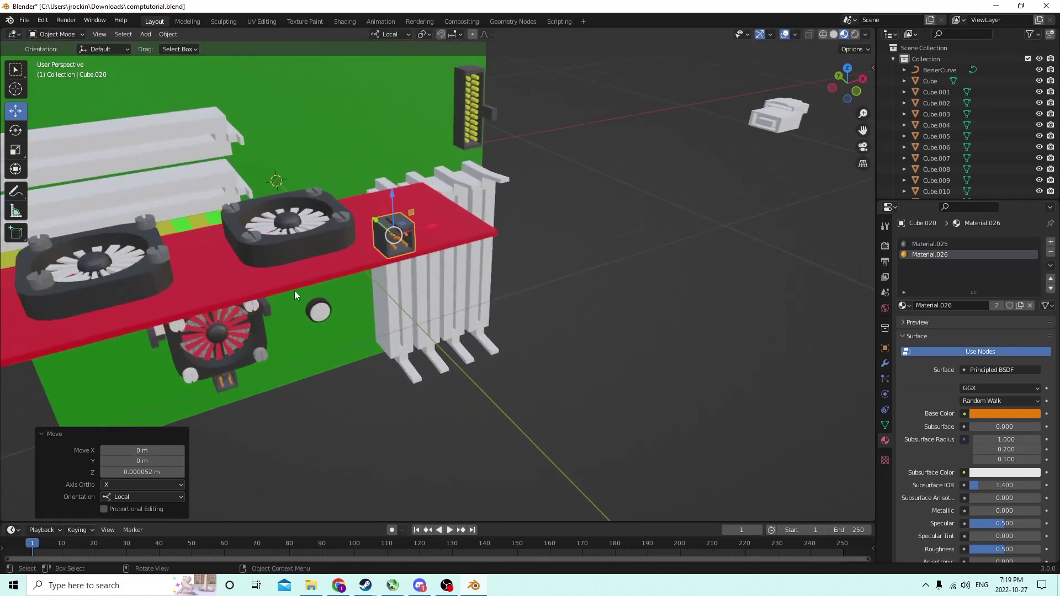
Duplicate the connector on the card and move the new copy about 0.00076 m along X, directly beside the first.
key("shift+d")
right_click(408, 241)
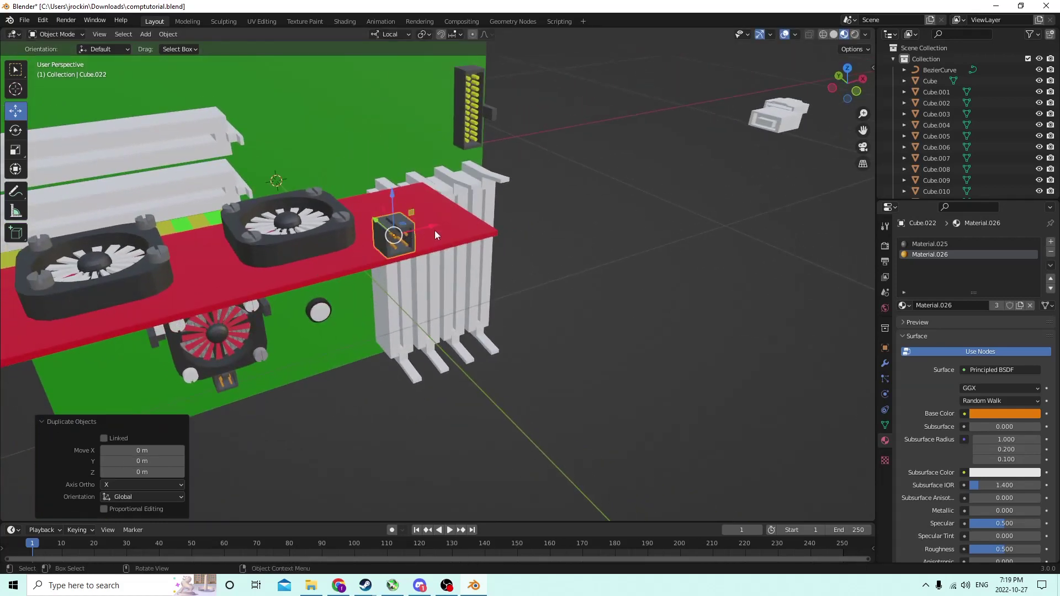
left_click_drag(434, 225, 465, 219)
middle_click_drag(465, 218, 388, 291)
scroll(442, 337, "up", 2)
middle_click_drag(488, 377, 500, 340)
scroll(576, 383, "down", 2)
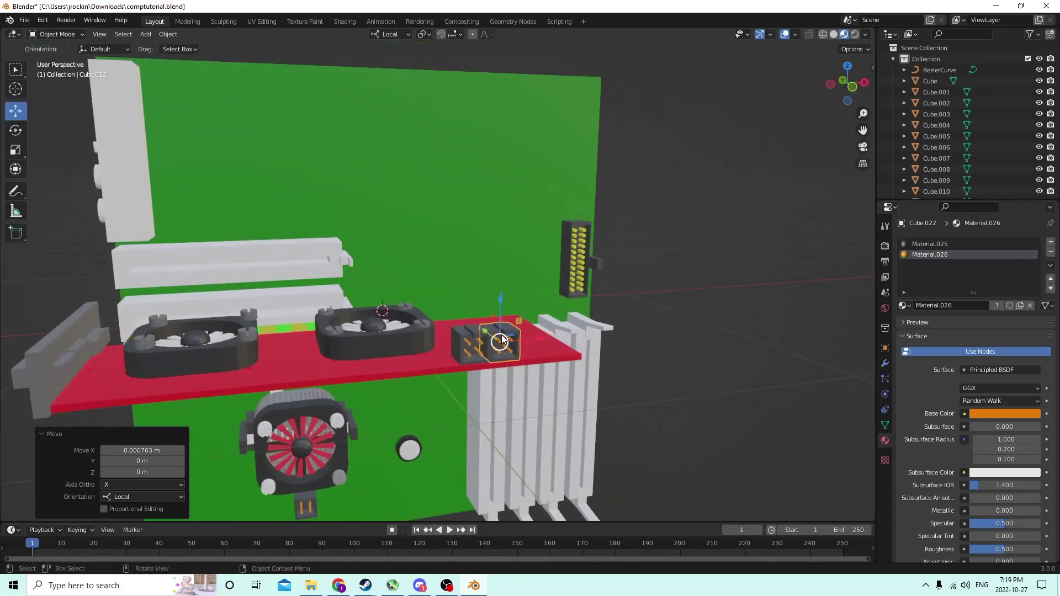
Select both pin connectors together with the red card and join them into the card object.
left_click(503, 338)
left_click(502, 334)
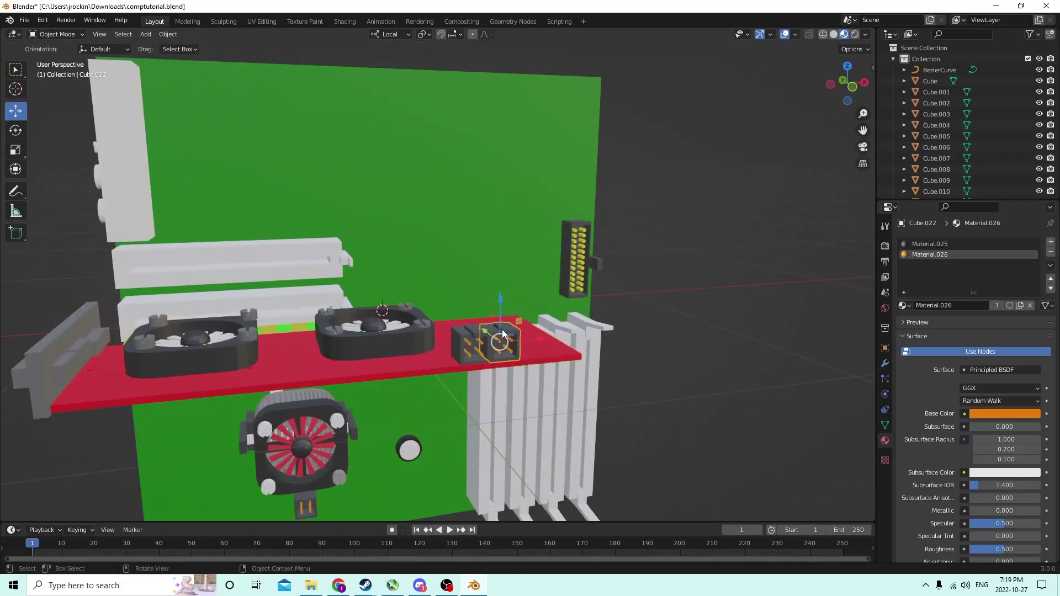
left_click(420, 360)
Open the modifier settings of the red card and examine its fans, connectors and striped strip up close.
middle_click_drag(425, 344, 691, 320)
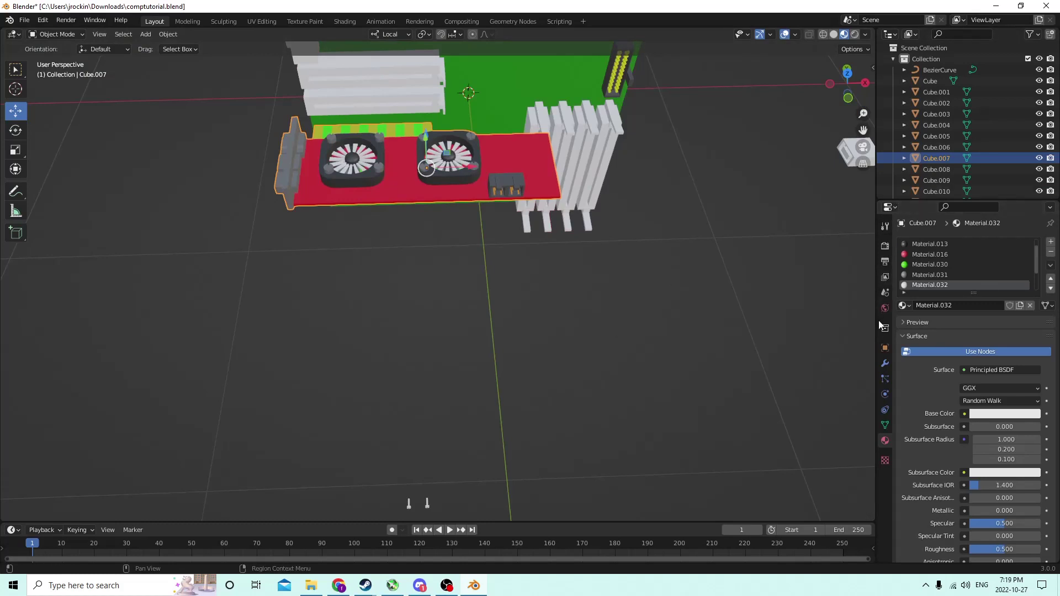
left_click(886, 363)
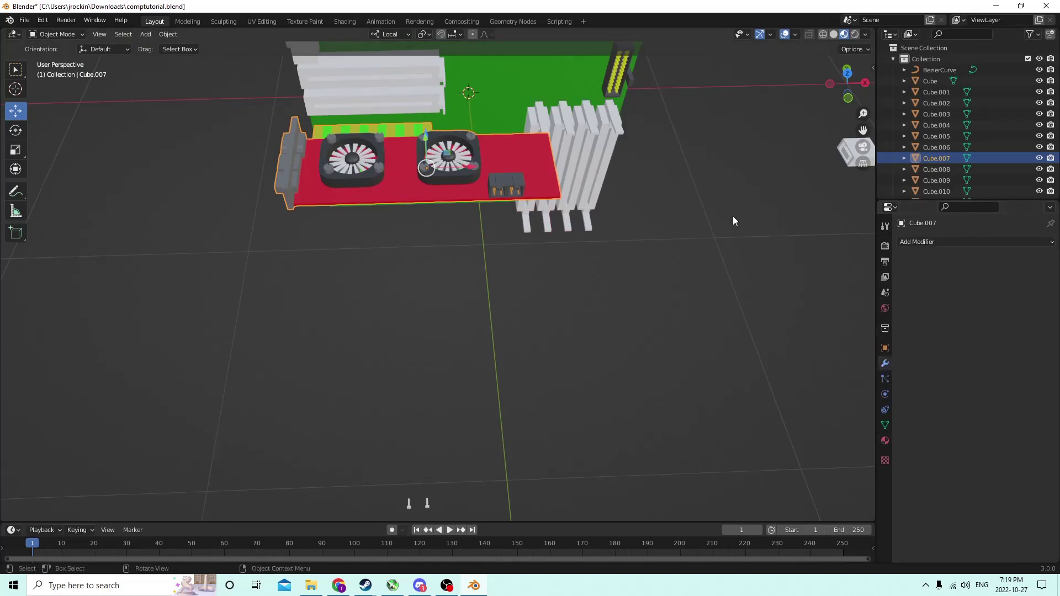
middle_click_drag(706, 218, 739, 218)
middle_click_drag(509, 44, 518, 165, "shift")
scroll(595, 122, "up", 1)
scroll(593, 130, "up", 2)
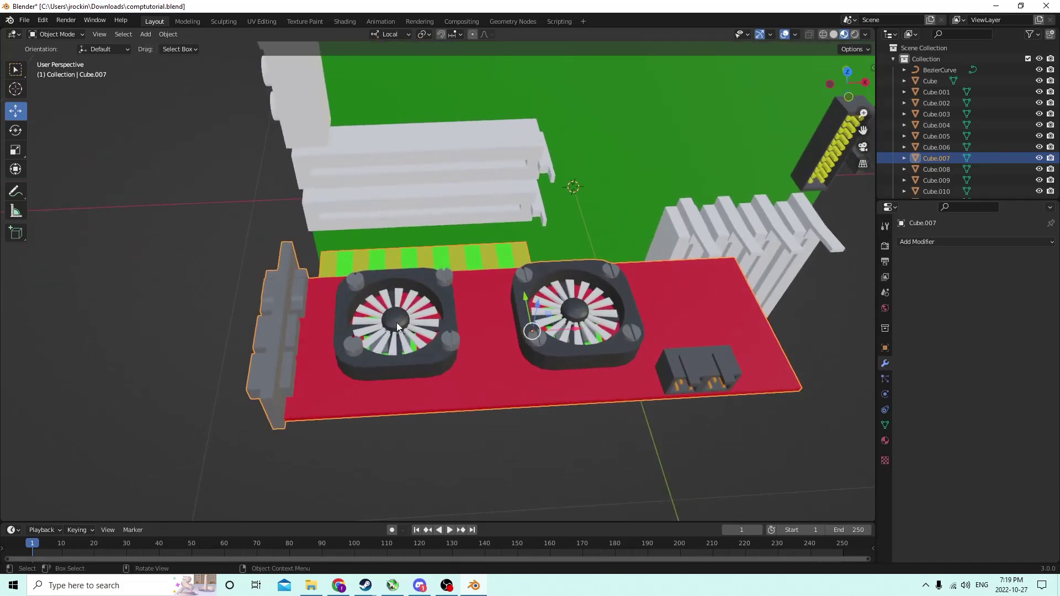
middle_click_drag(448, 249, 535, 325)
scroll(519, 321, "up", 5)
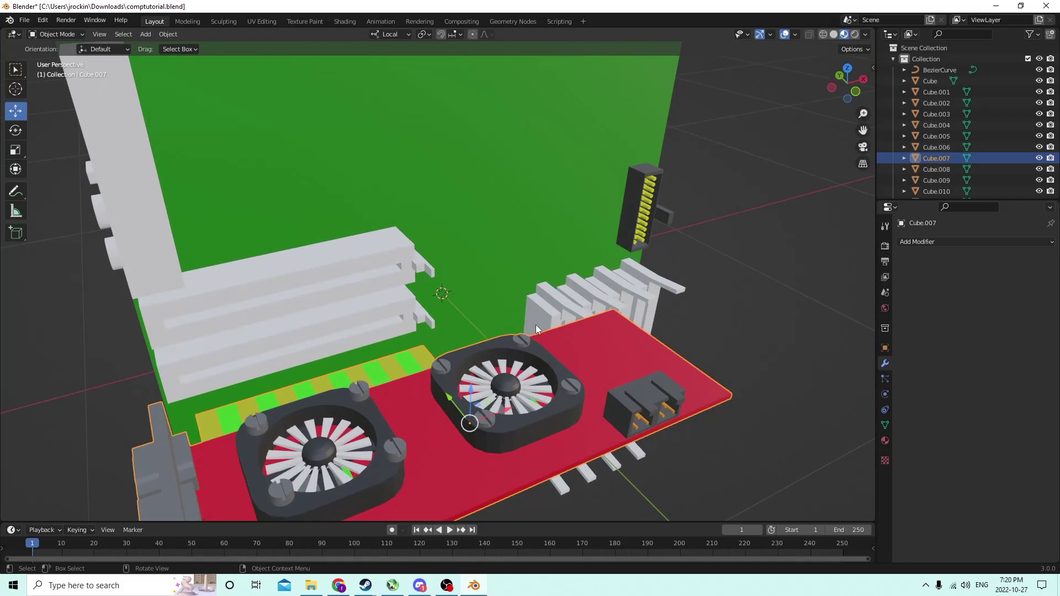